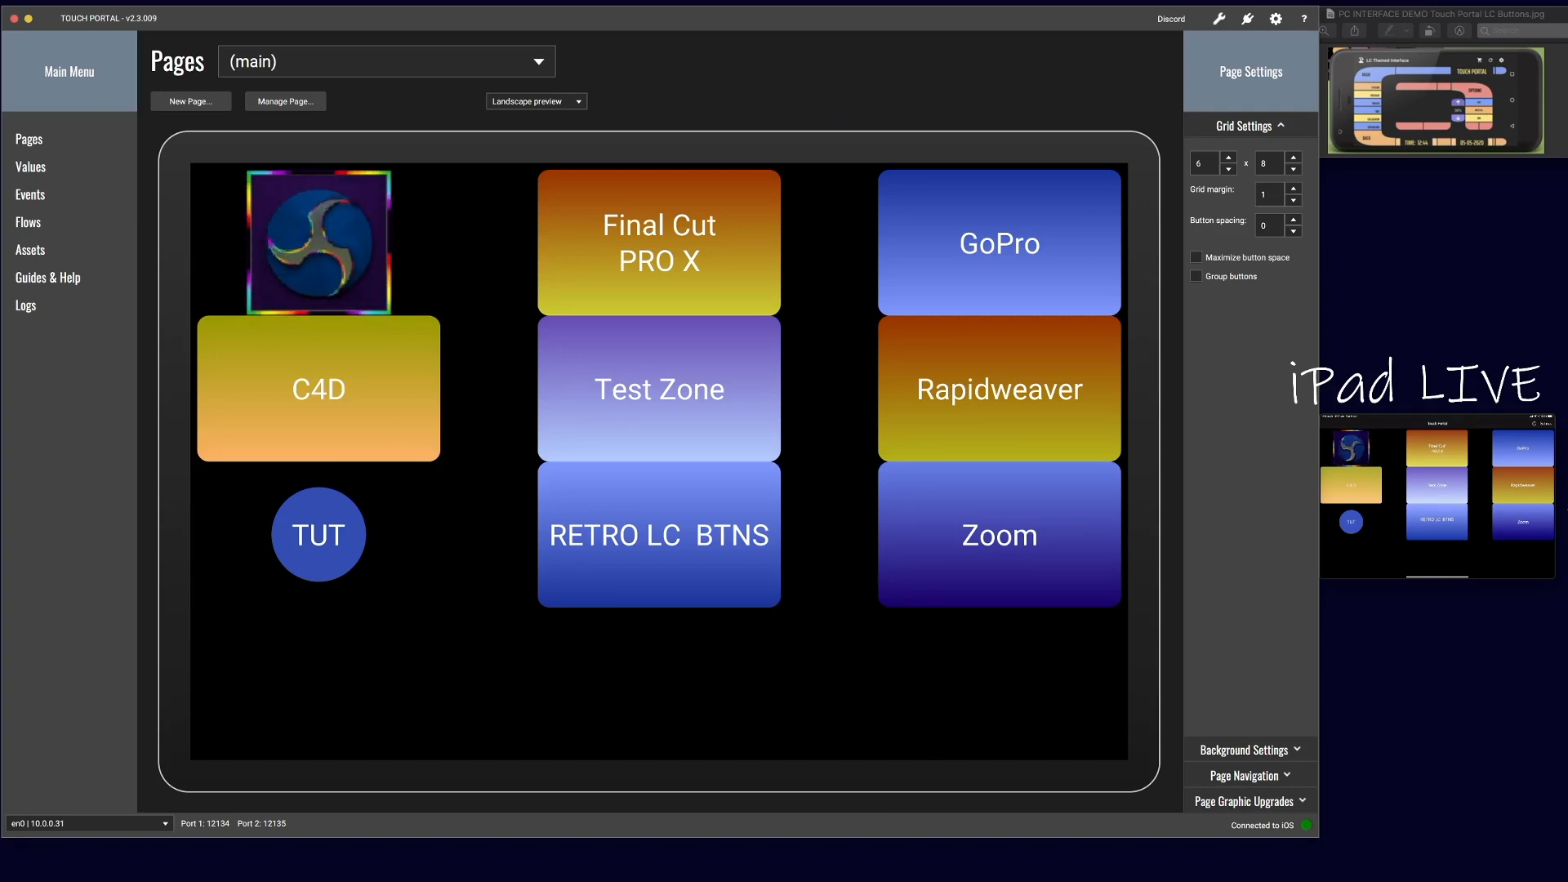
Step: Enlarge the live iPad mirror window to examine the Retro LC Buttons page, and shrink it back beside the editor
{"action": "mouse_move", "coordinate": [1413, 481]}
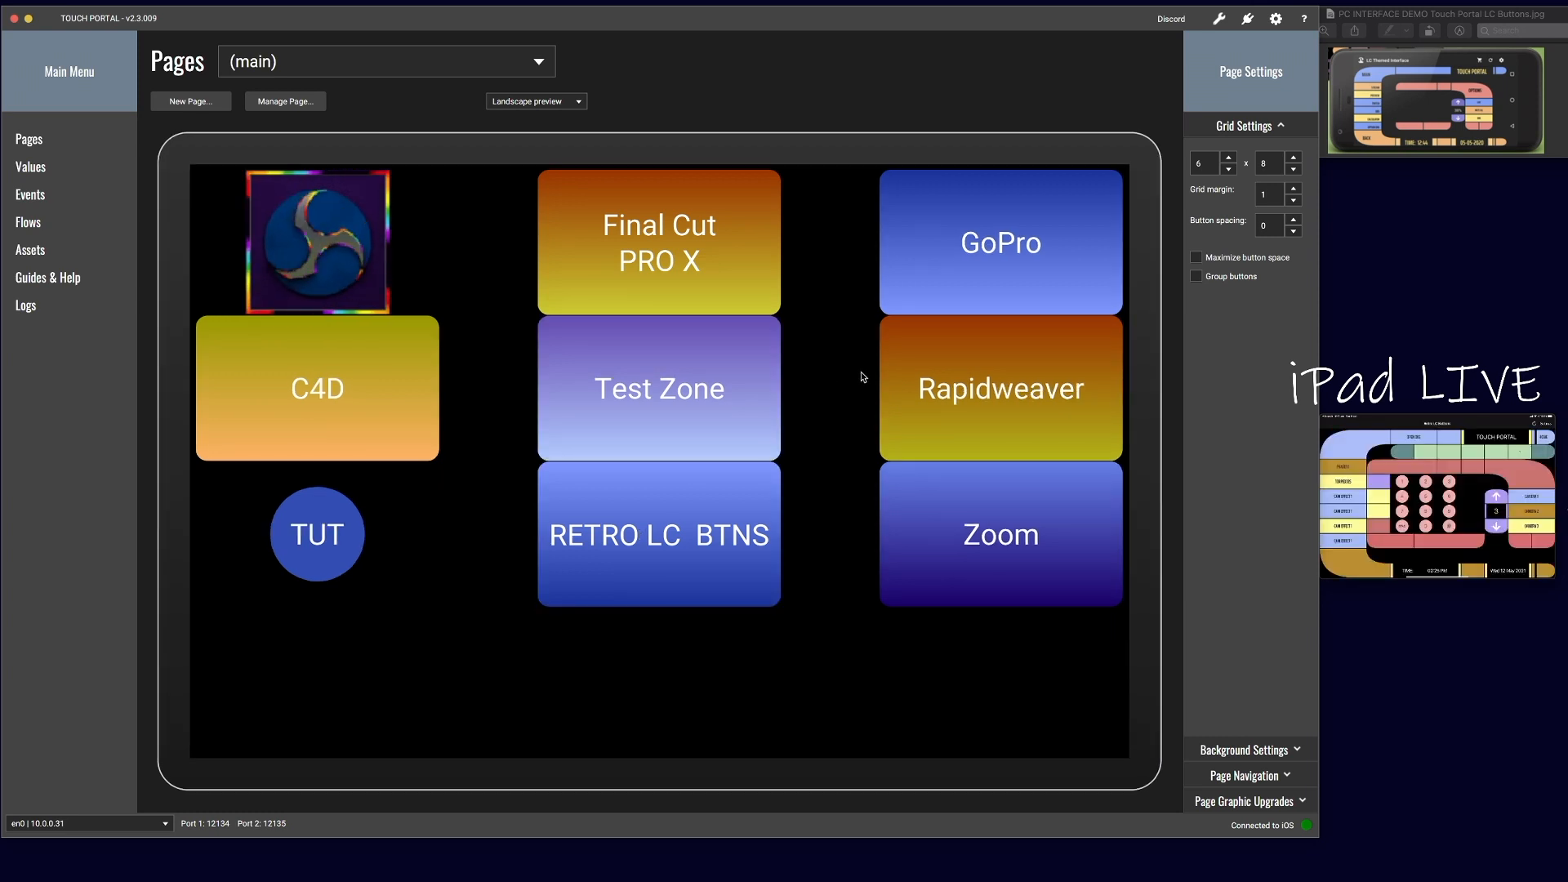
{"action": "left_click_drag", "start_coordinate": [1395, 421], "coordinate": [1501, 782]}
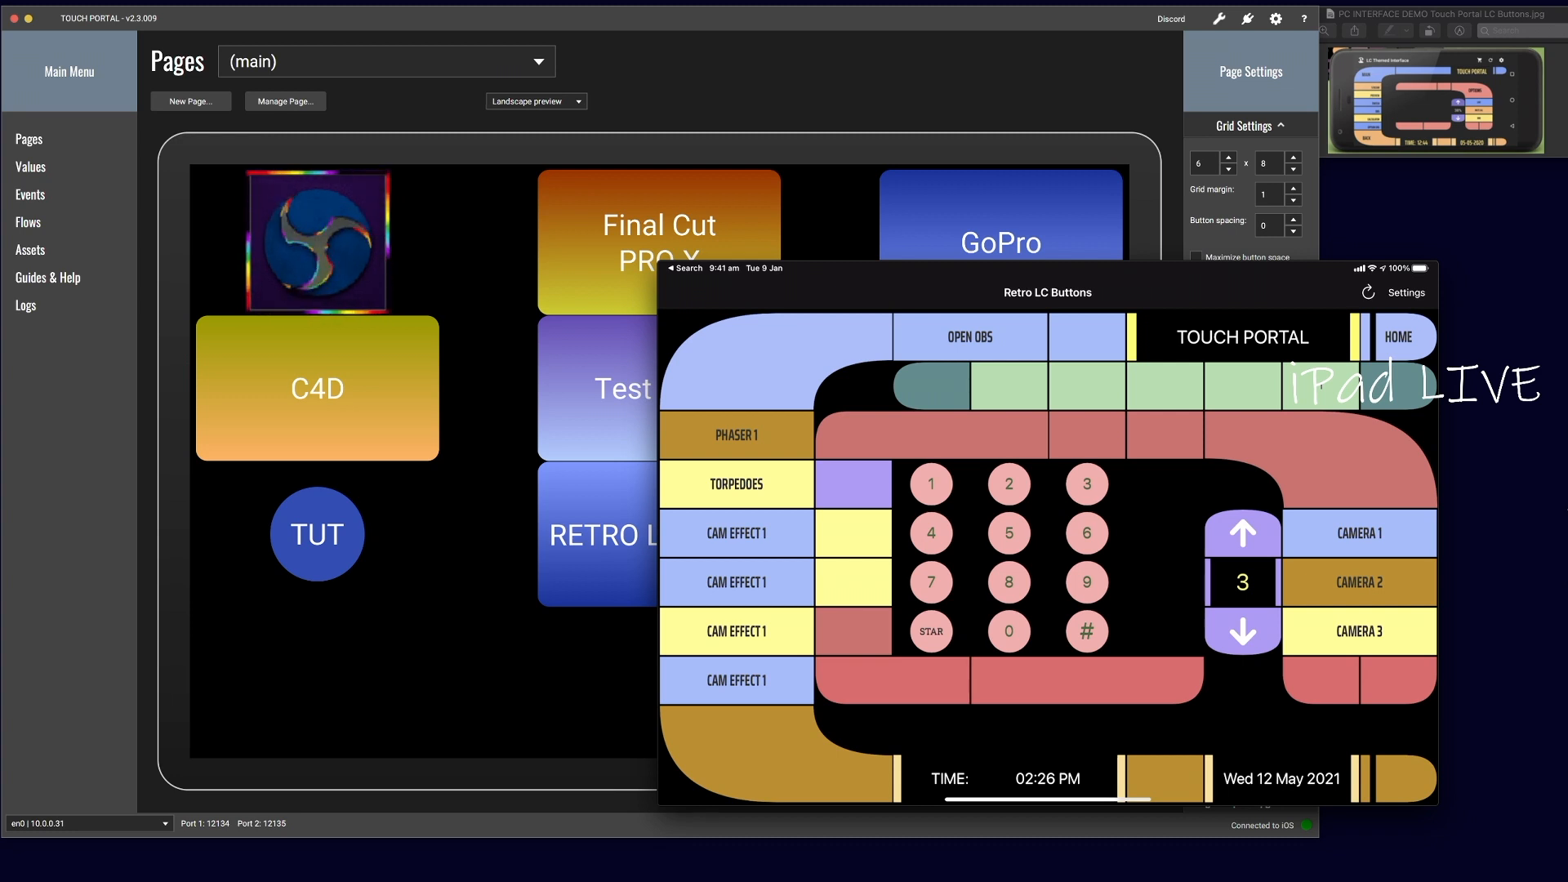
{"action": "mouse_move", "coordinate": [1169, 318]}
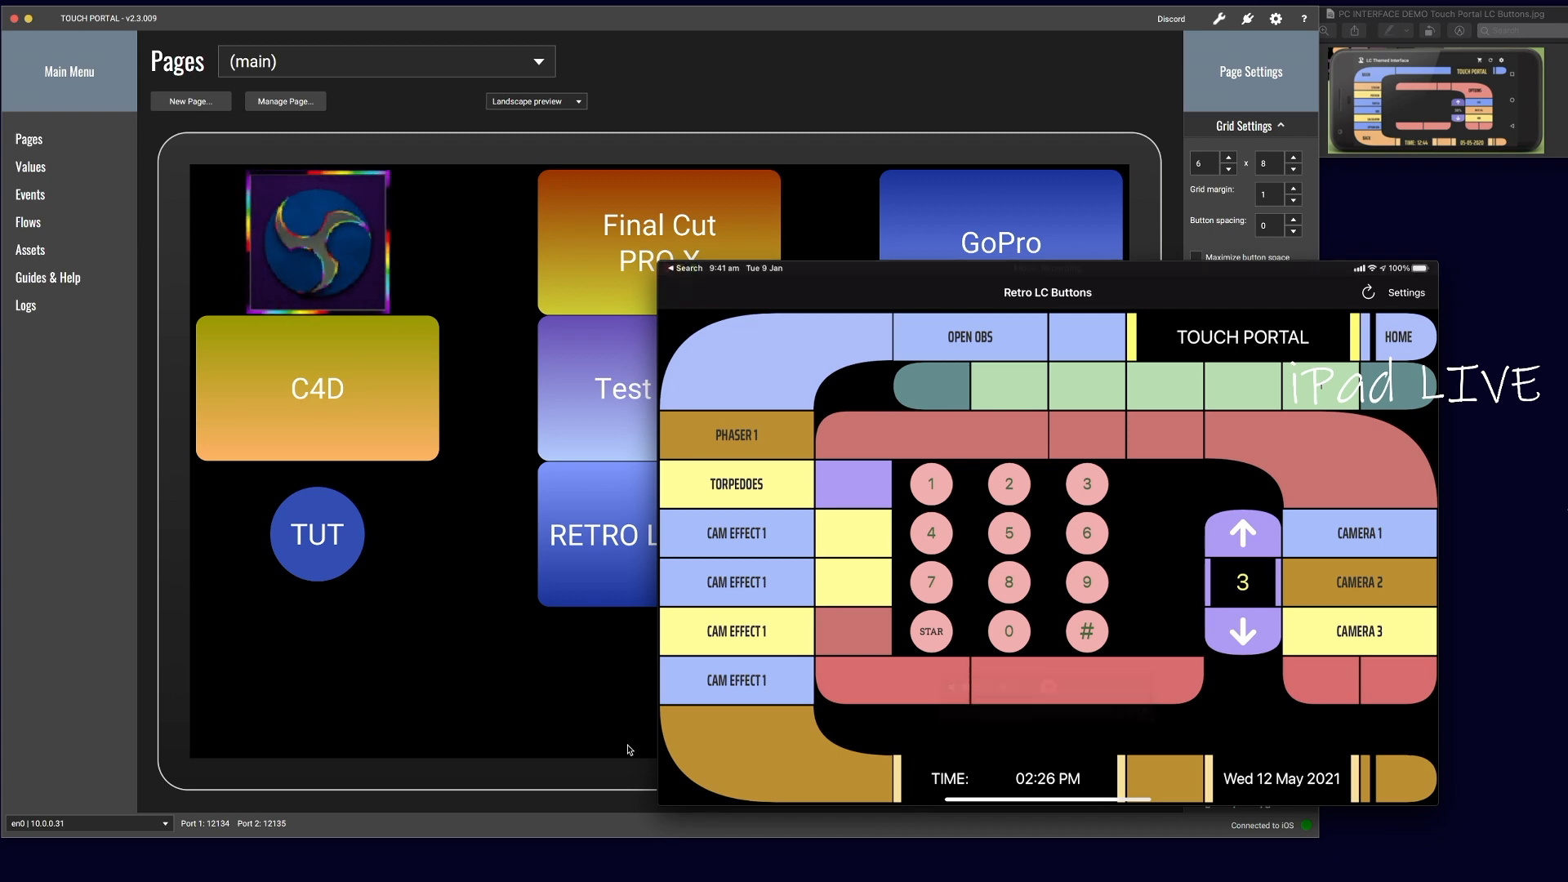
{"action": "left_click_drag", "start_coordinate": [660, 802], "coordinate": [1212, 532]}
{"action": "left_click_drag", "start_coordinate": [1321, 276], "coordinate": [1397, 434]}
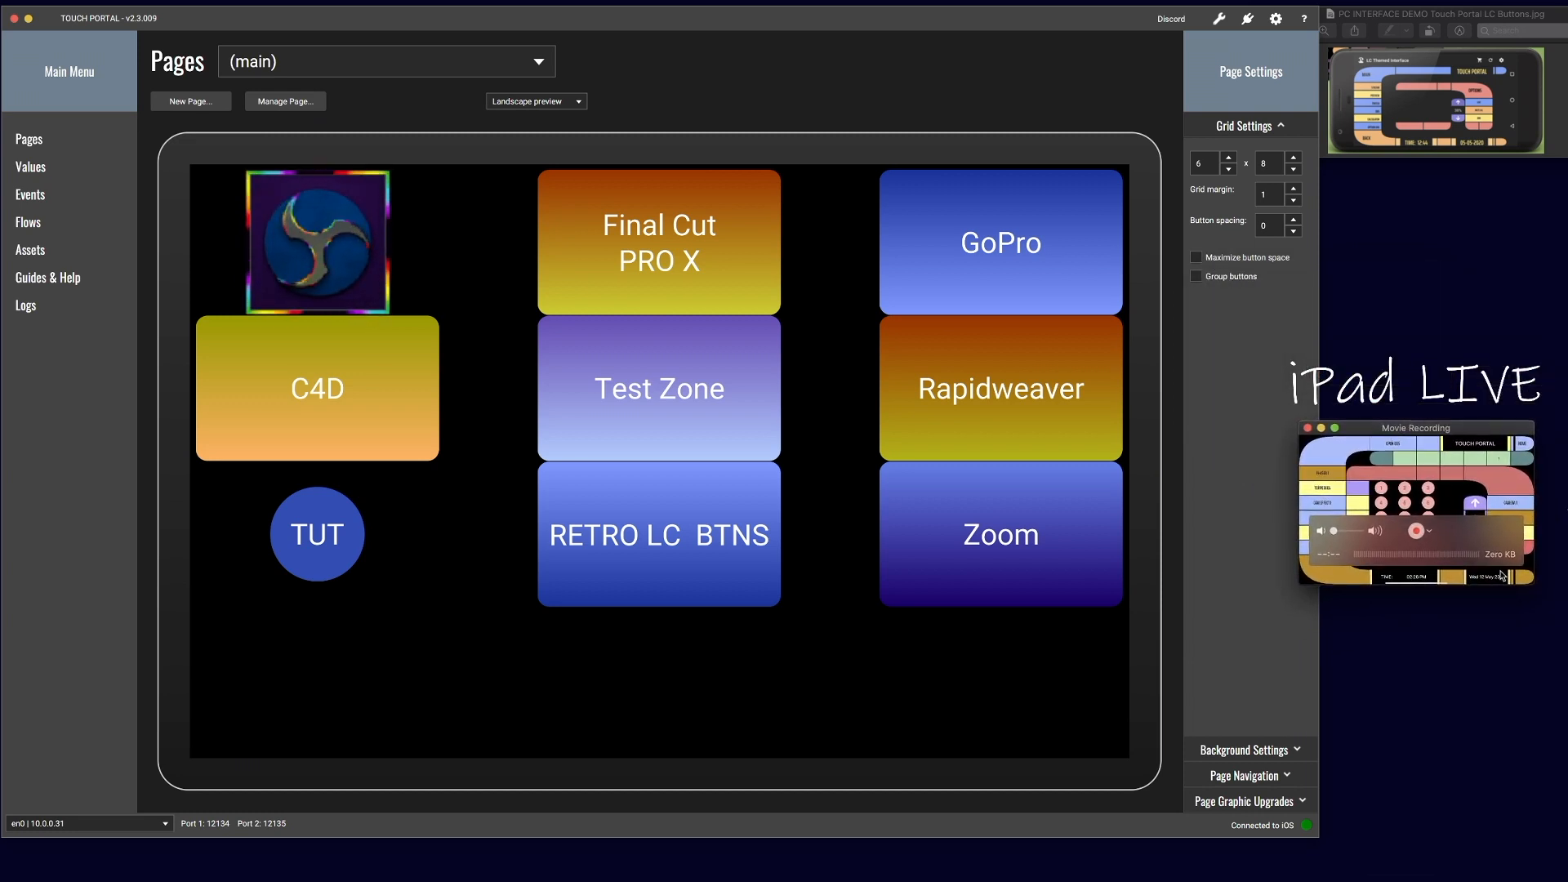
{"action": "left_click_drag", "start_coordinate": [1535, 584], "coordinate": [1561, 599]}
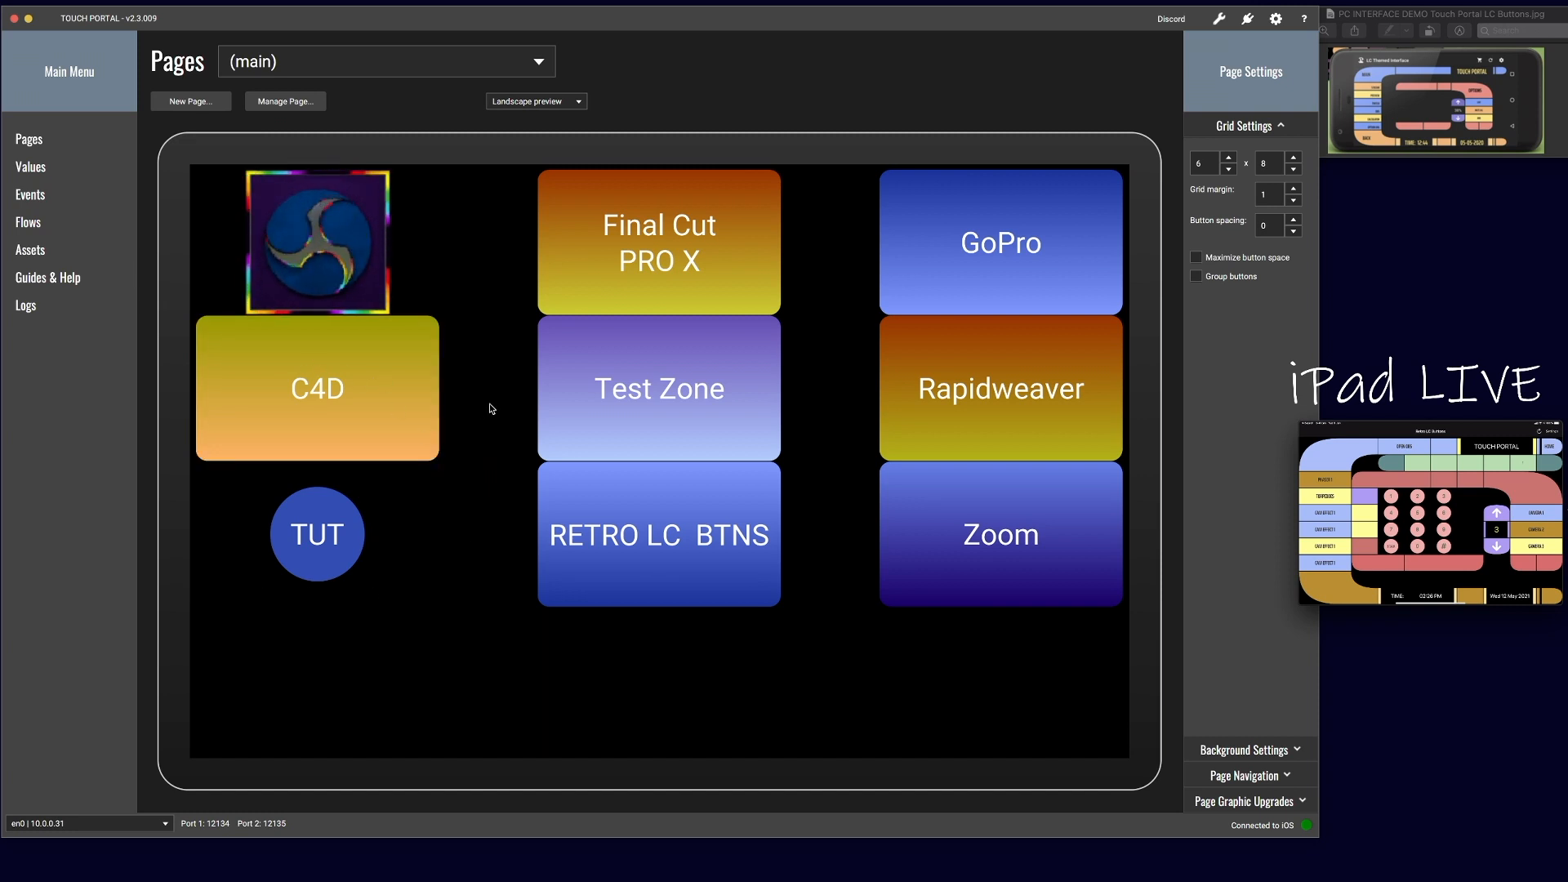
Step: Create a new page named Retro LC Tutorial
{"action": "left_click", "coordinate": [187, 102]}
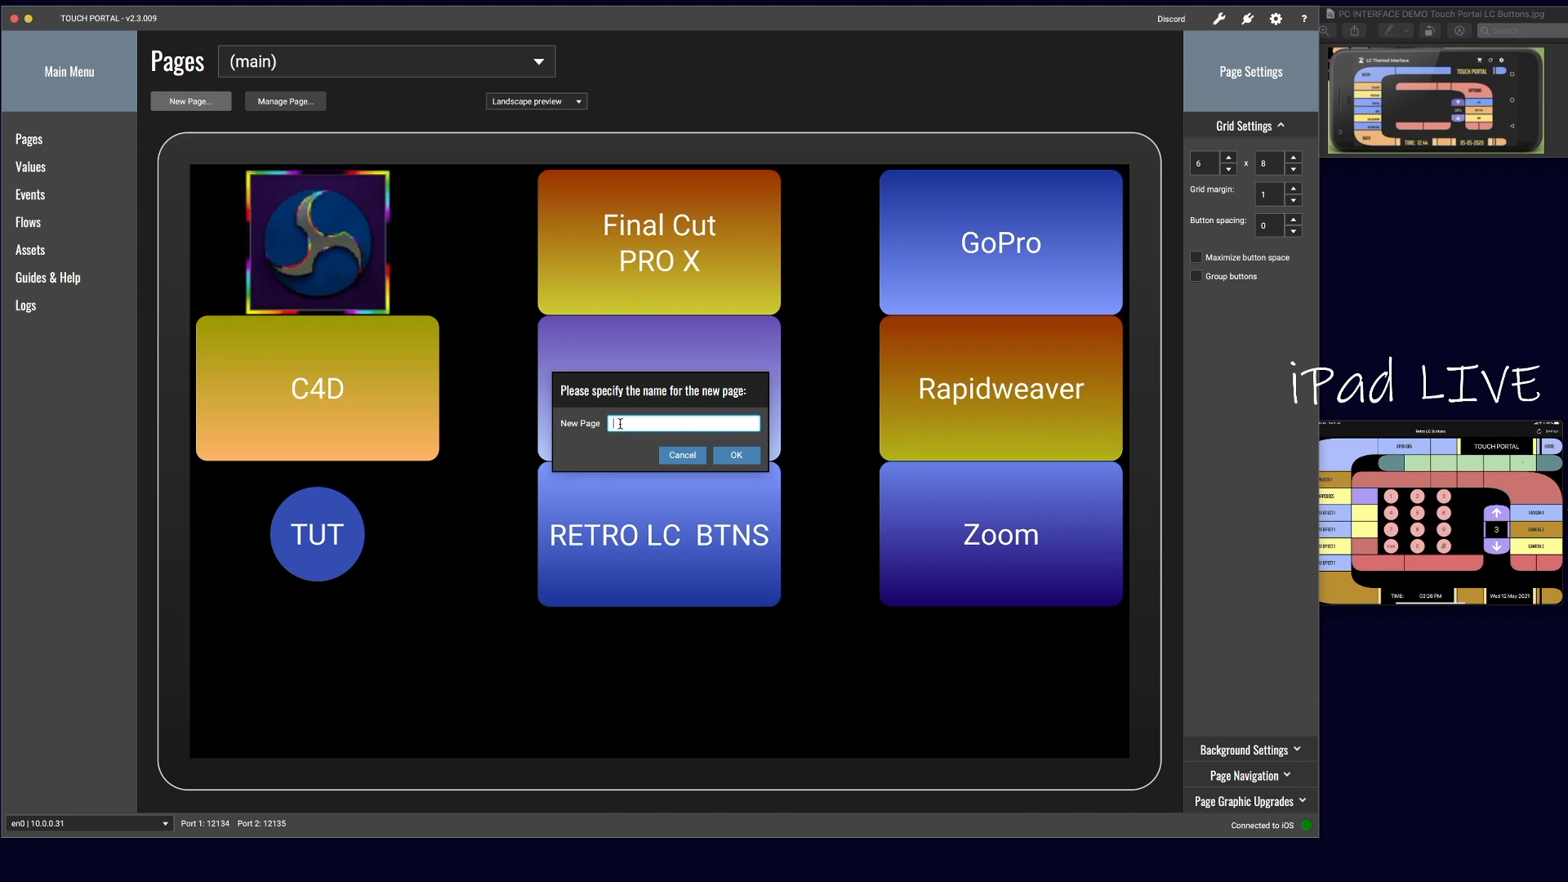
{"action": "type", "text": "Retr"}
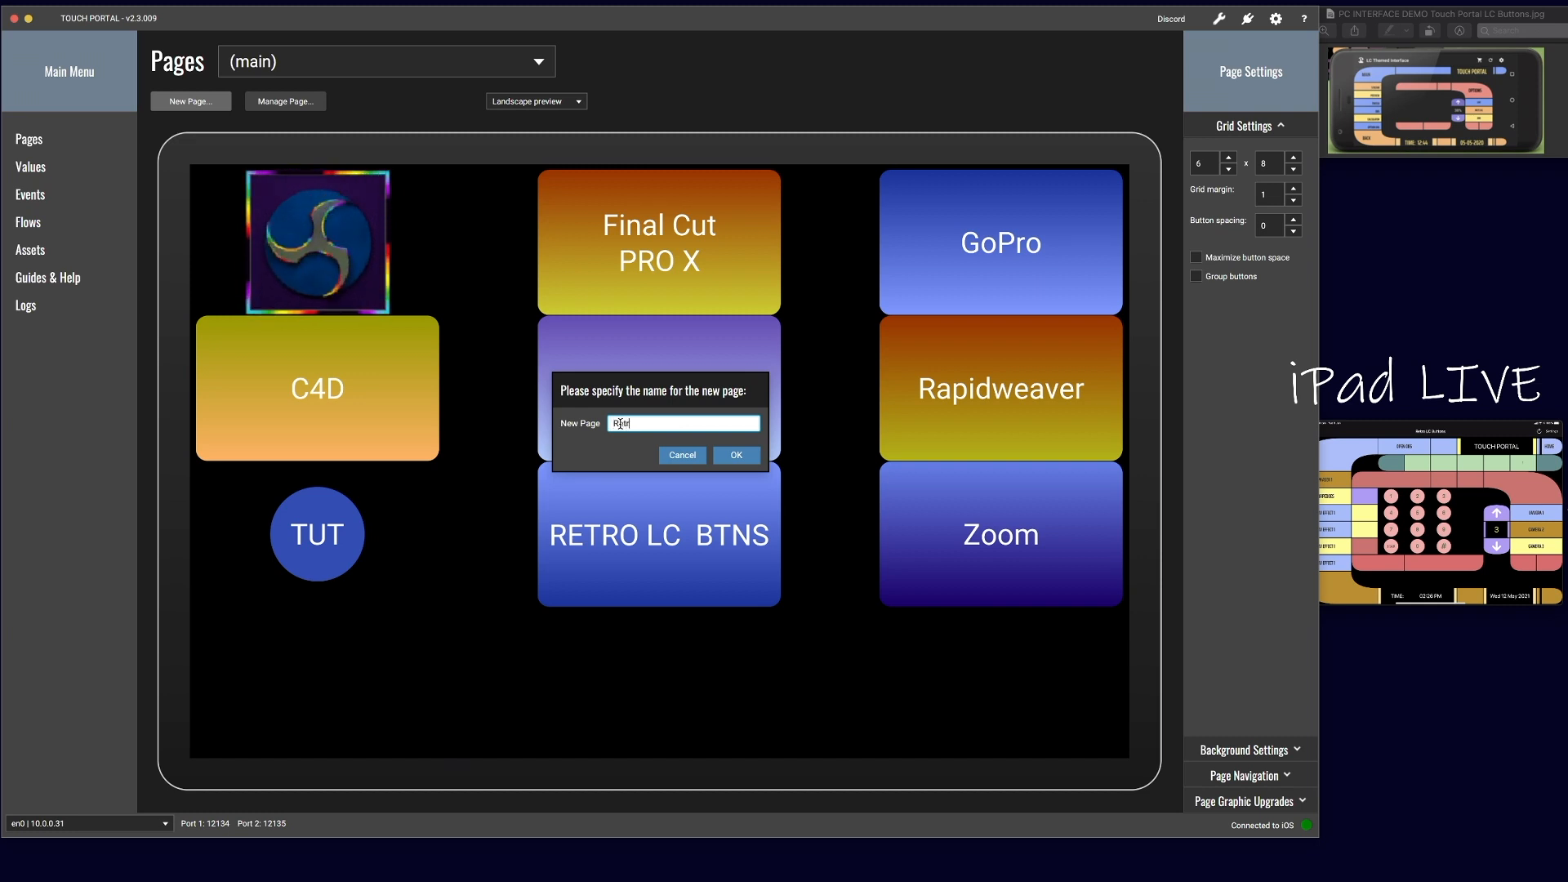
{"action": "type", "text": "o LC "}
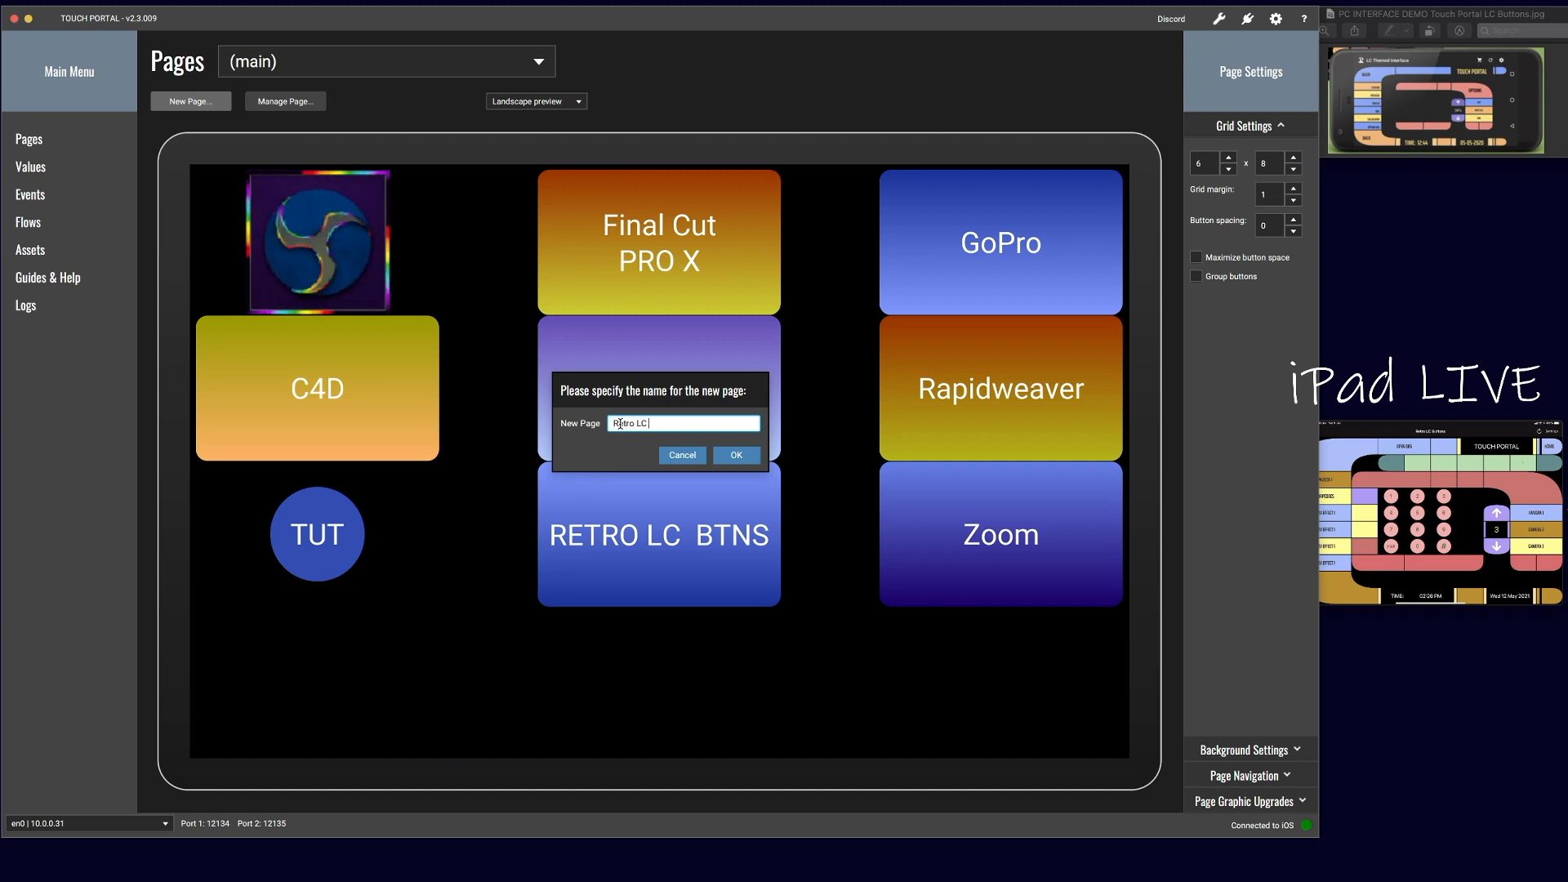
{"action": "type", "text": "Tutorial"}
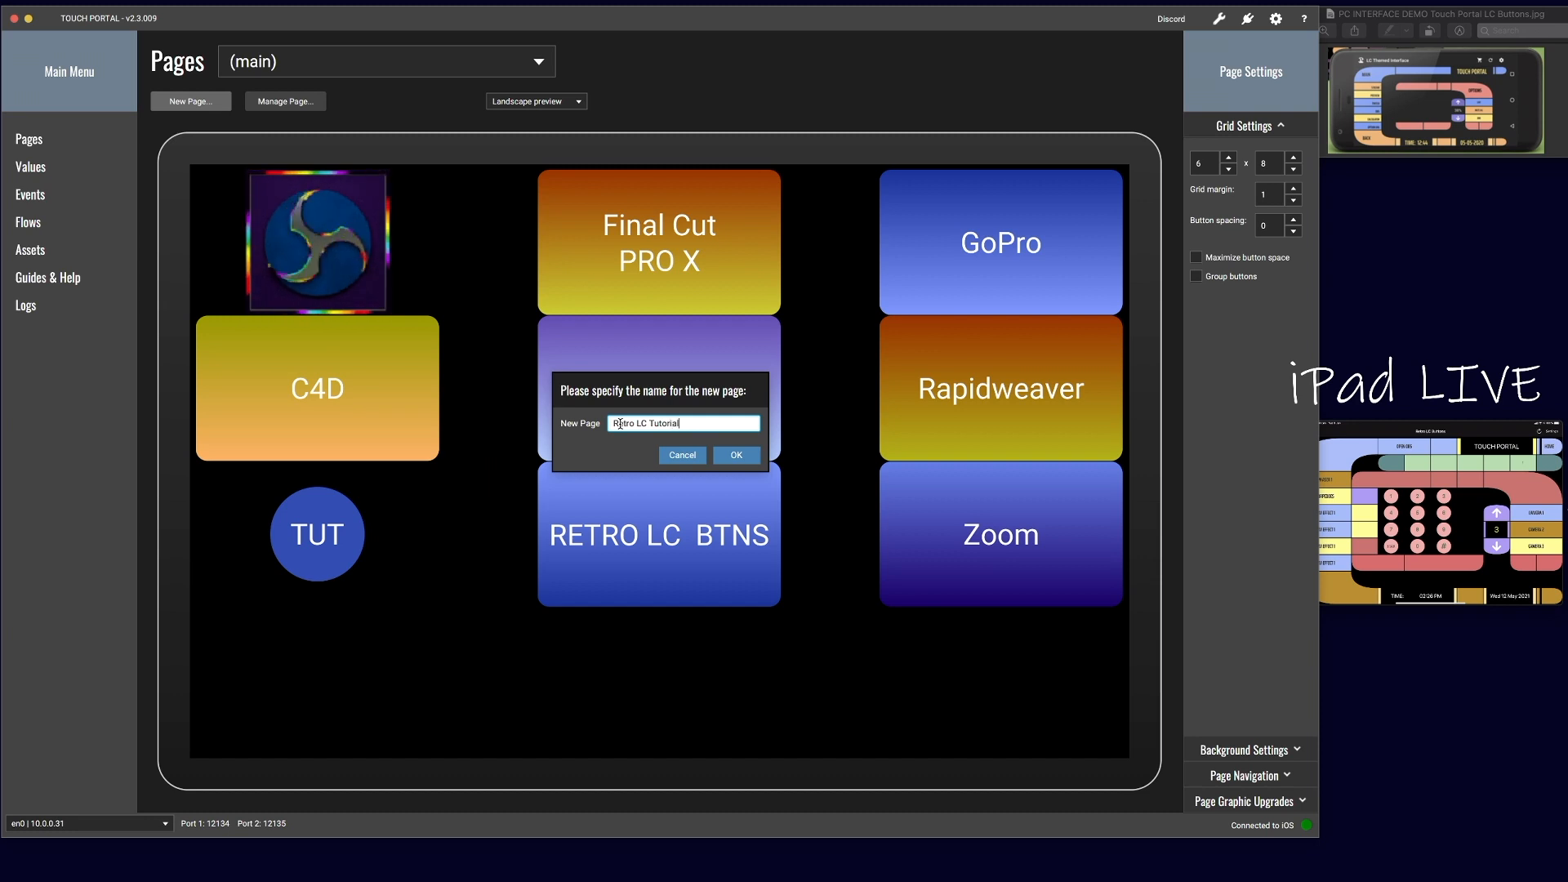
{"action": "key", "text": "Return"}
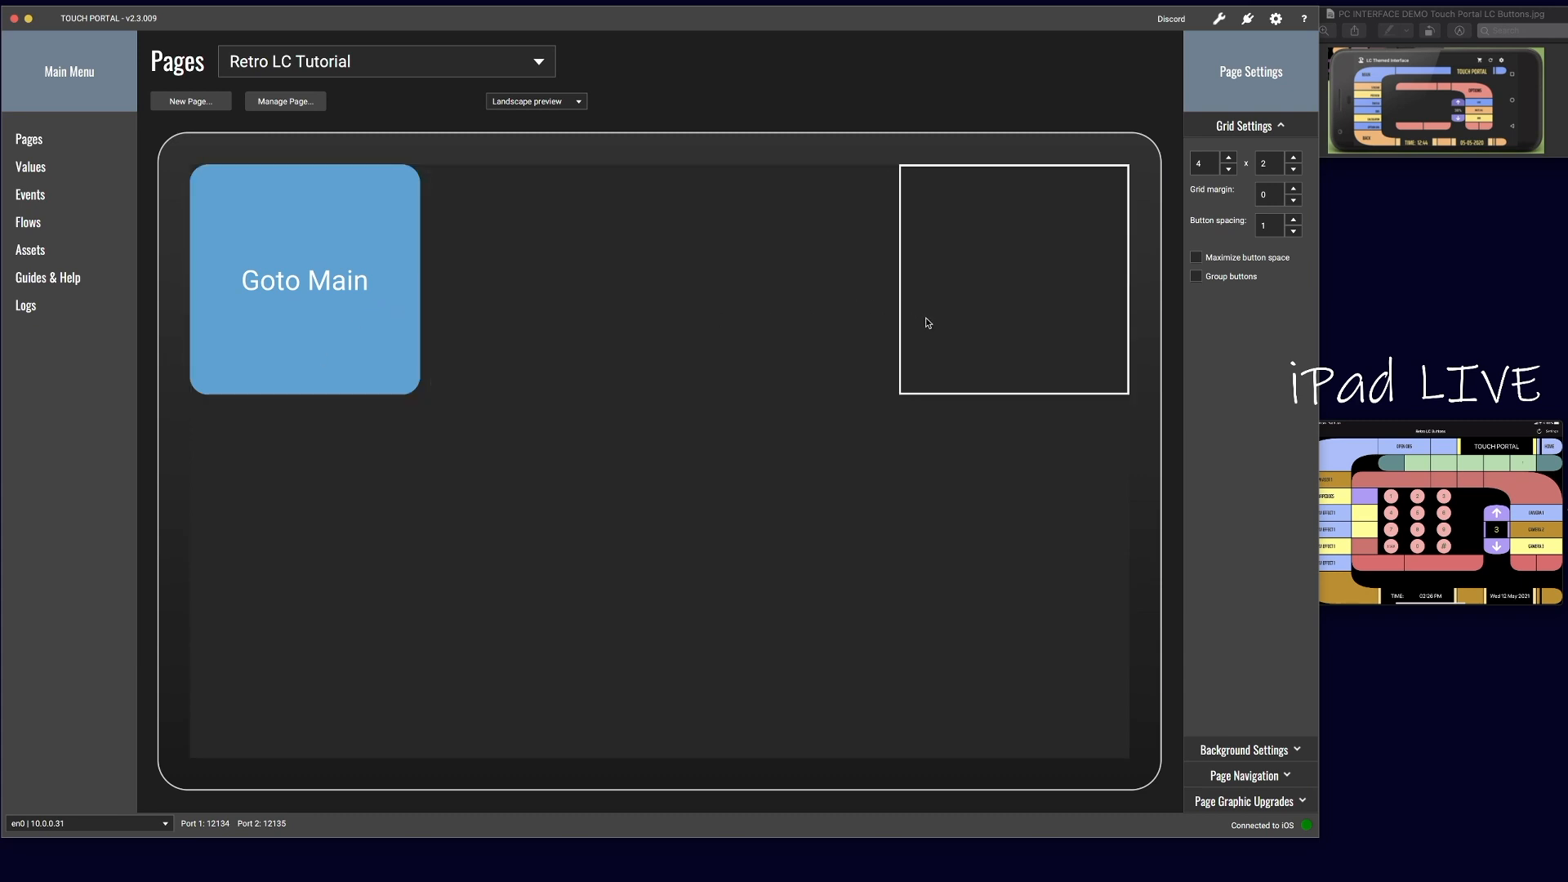
Step: Set the page grid to 11 x 10 and move the Goto Main button to the last column of the second row
{"action": "left_click", "coordinate": [1230, 159]}
{"action": "left_click", "coordinate": [1231, 158]}
{"action": "left_click", "coordinate": [1230, 158]}
{"action": "left_click", "coordinate": [1230, 159]}
{"action": "left_click", "coordinate": [1230, 158]}
{"action": "left_click", "coordinate": [1230, 158]}
{"action": "left_click", "coordinate": [1230, 159]}
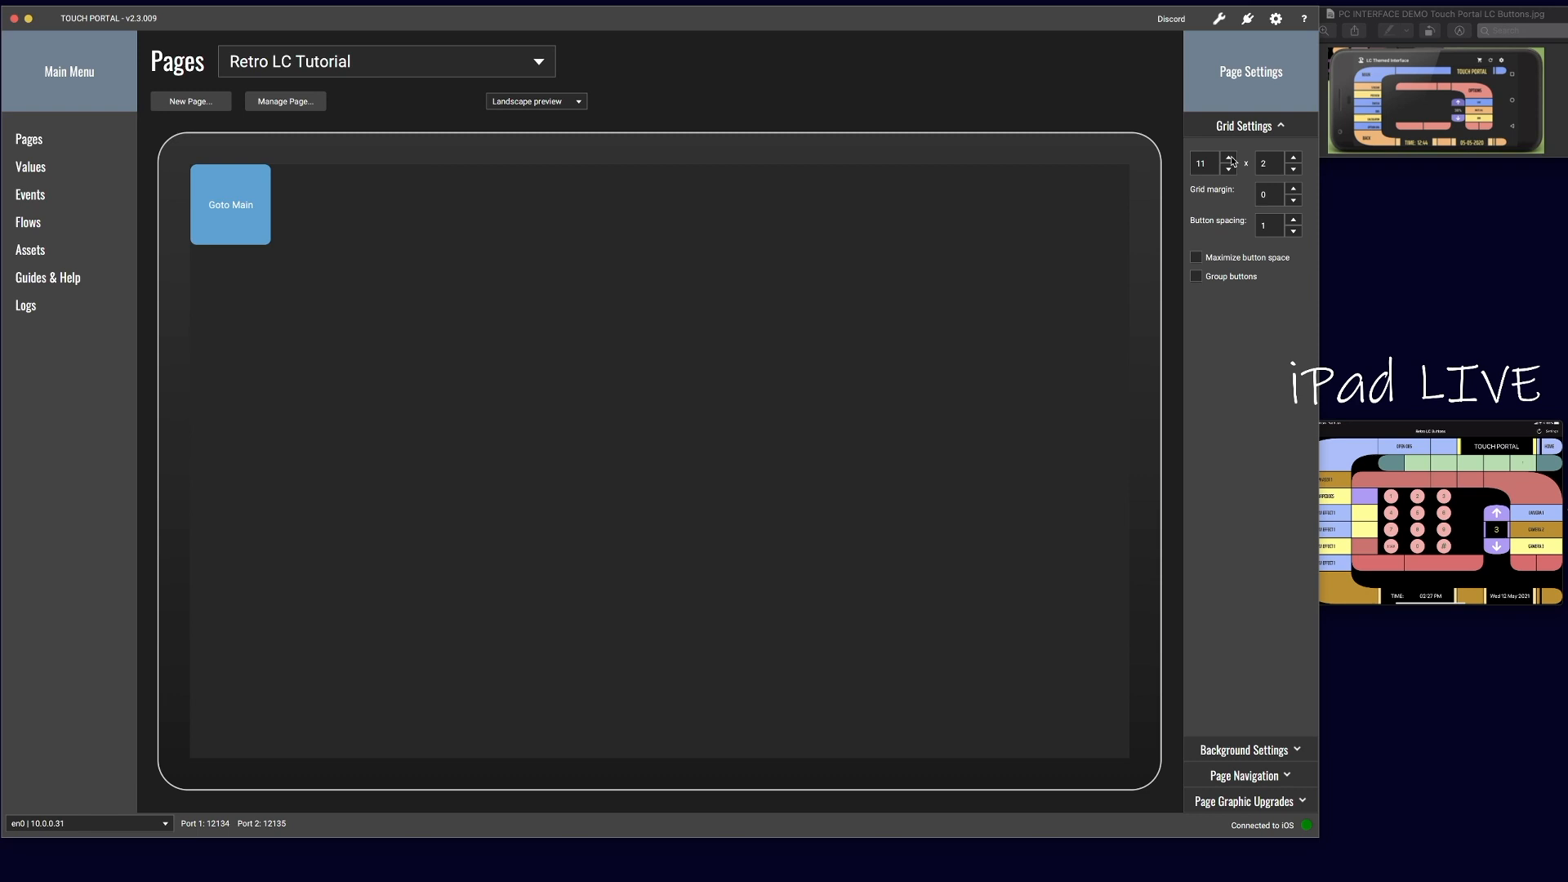
{"action": "left_click", "coordinate": [1294, 158]}
{"action": "left_click", "coordinate": [1294, 159]}
{"action": "left_click", "coordinate": [1294, 158]}
{"action": "left_click", "coordinate": [1294, 159]}
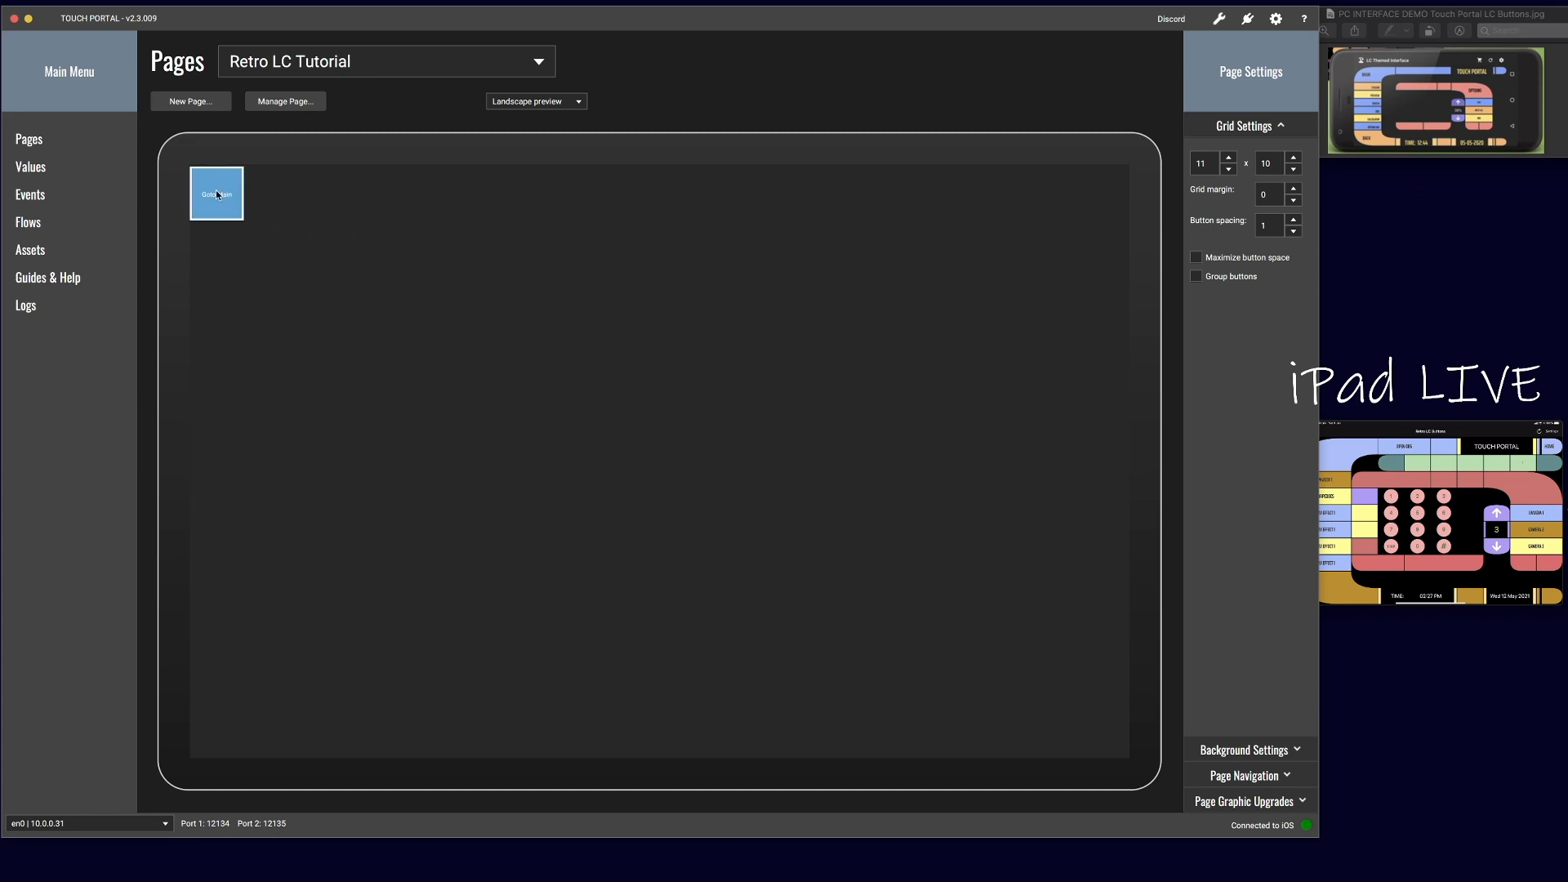
{"action": "left_click_drag", "start_coordinate": [218, 195], "coordinate": [1072, 257]}
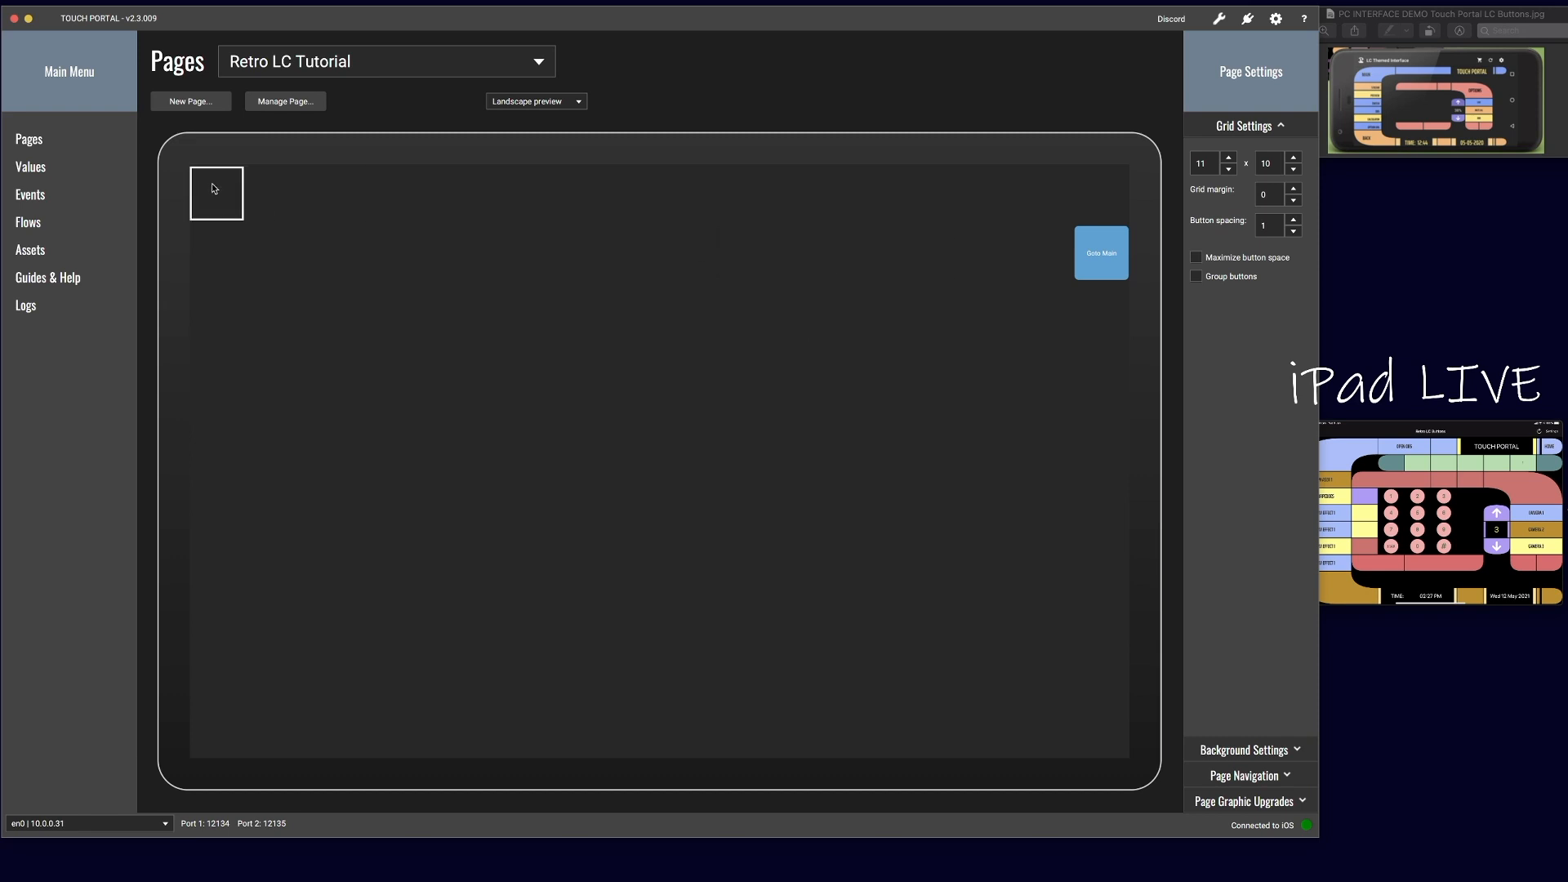
Step: Open the empty button in the grid's first cell for editing and set its size to 3 x 2
{"action": "right_click", "coordinate": [213, 185]}
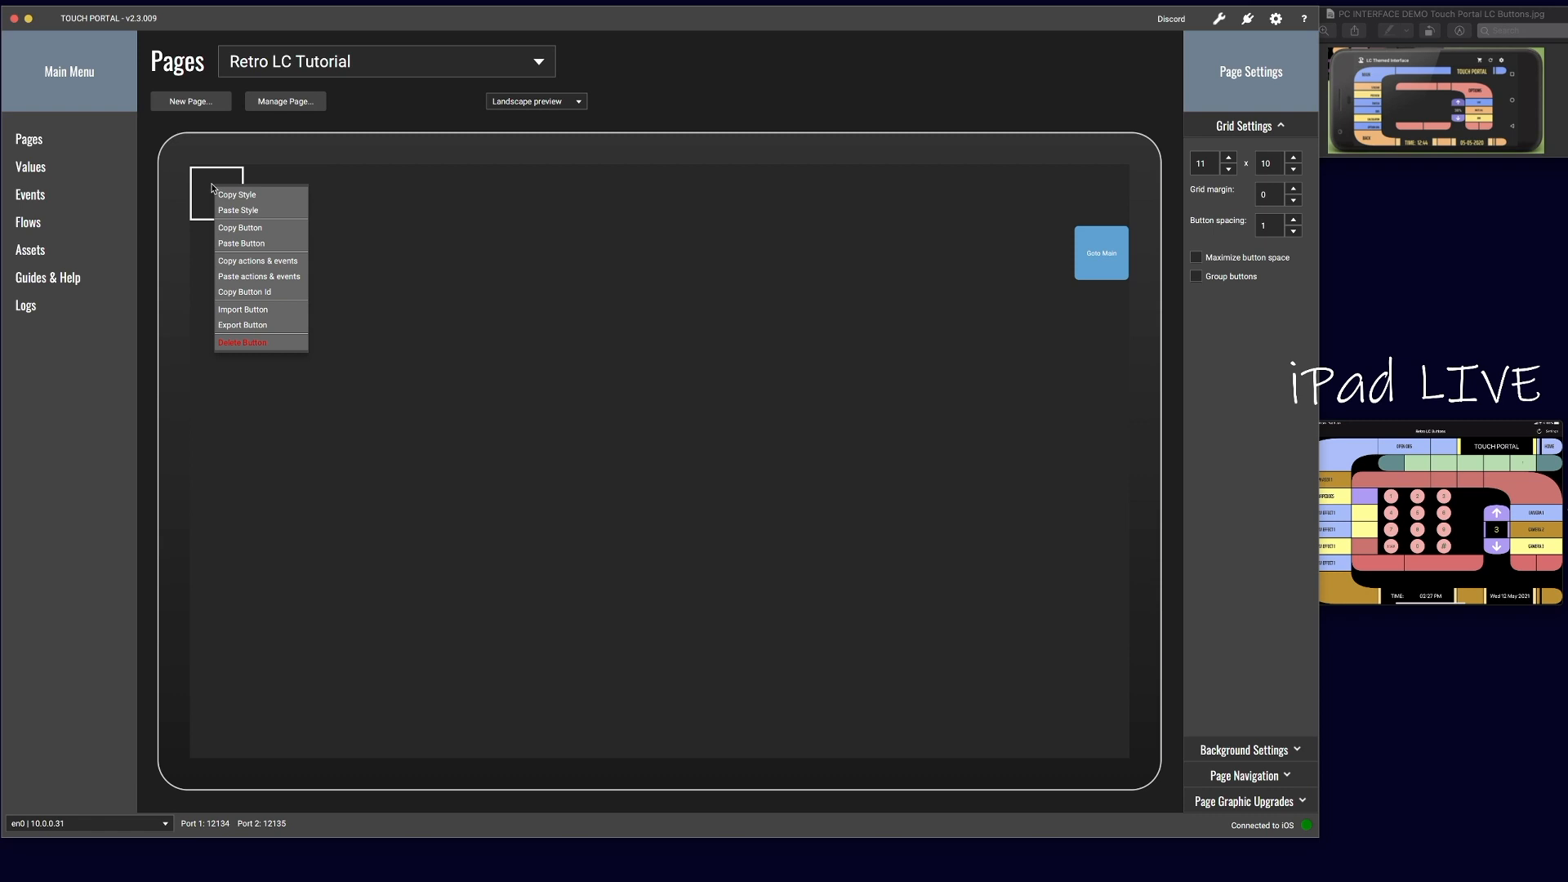
{"action": "left_click", "coordinate": [204, 194]}
{"action": "left_click", "coordinate": [206, 194]}
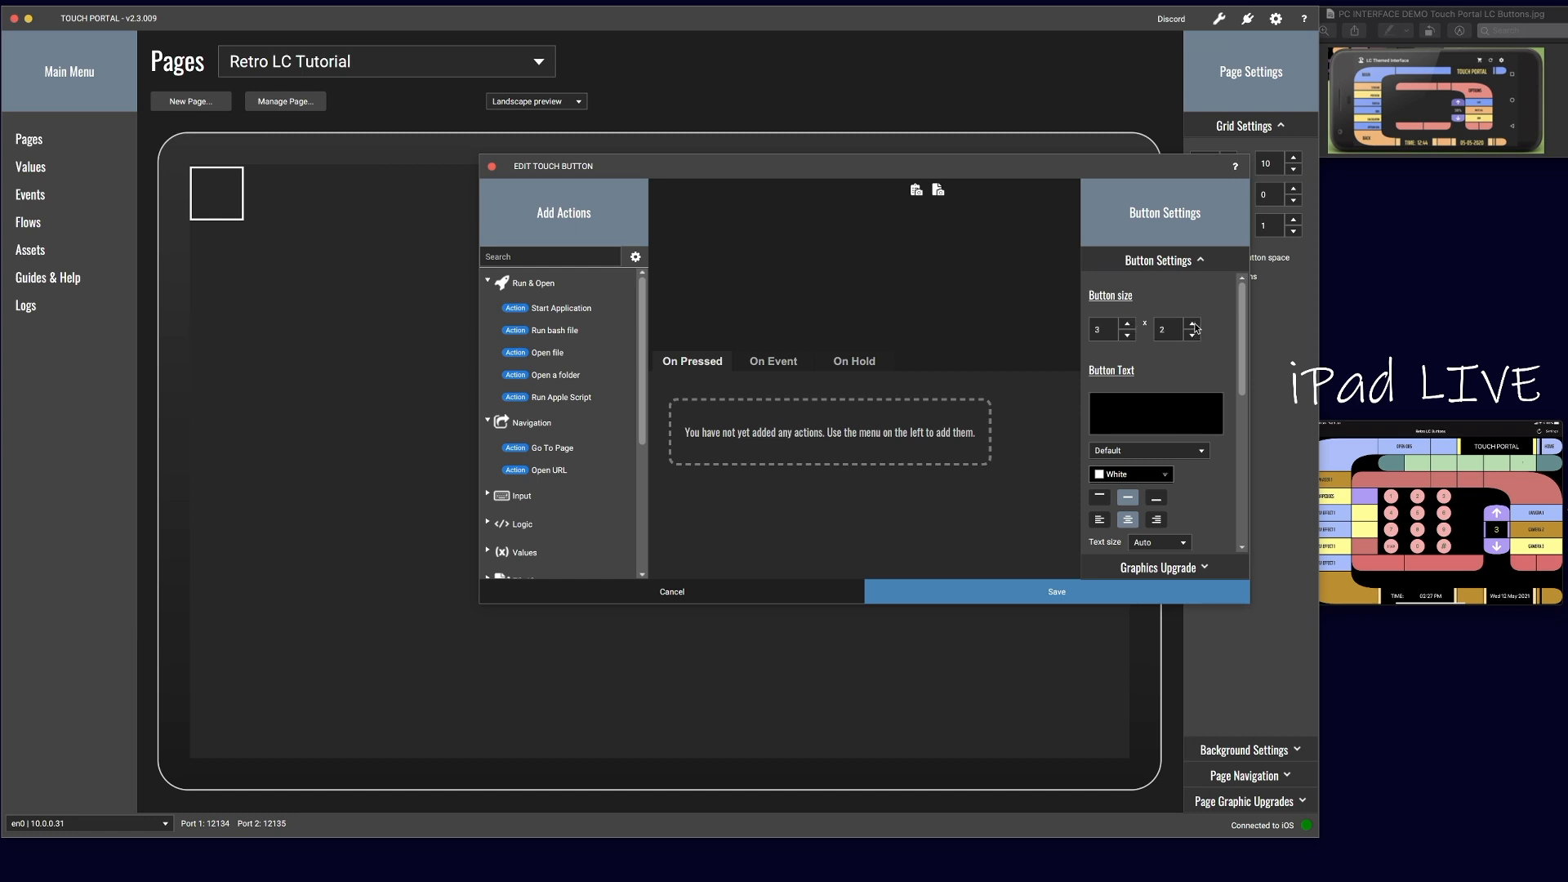
Step: Apply the RetroLC Graphics Upgrade to the 3 x 2 button with the LC Connect Corner shape
{"action": "left_click", "coordinate": [1156, 568]}
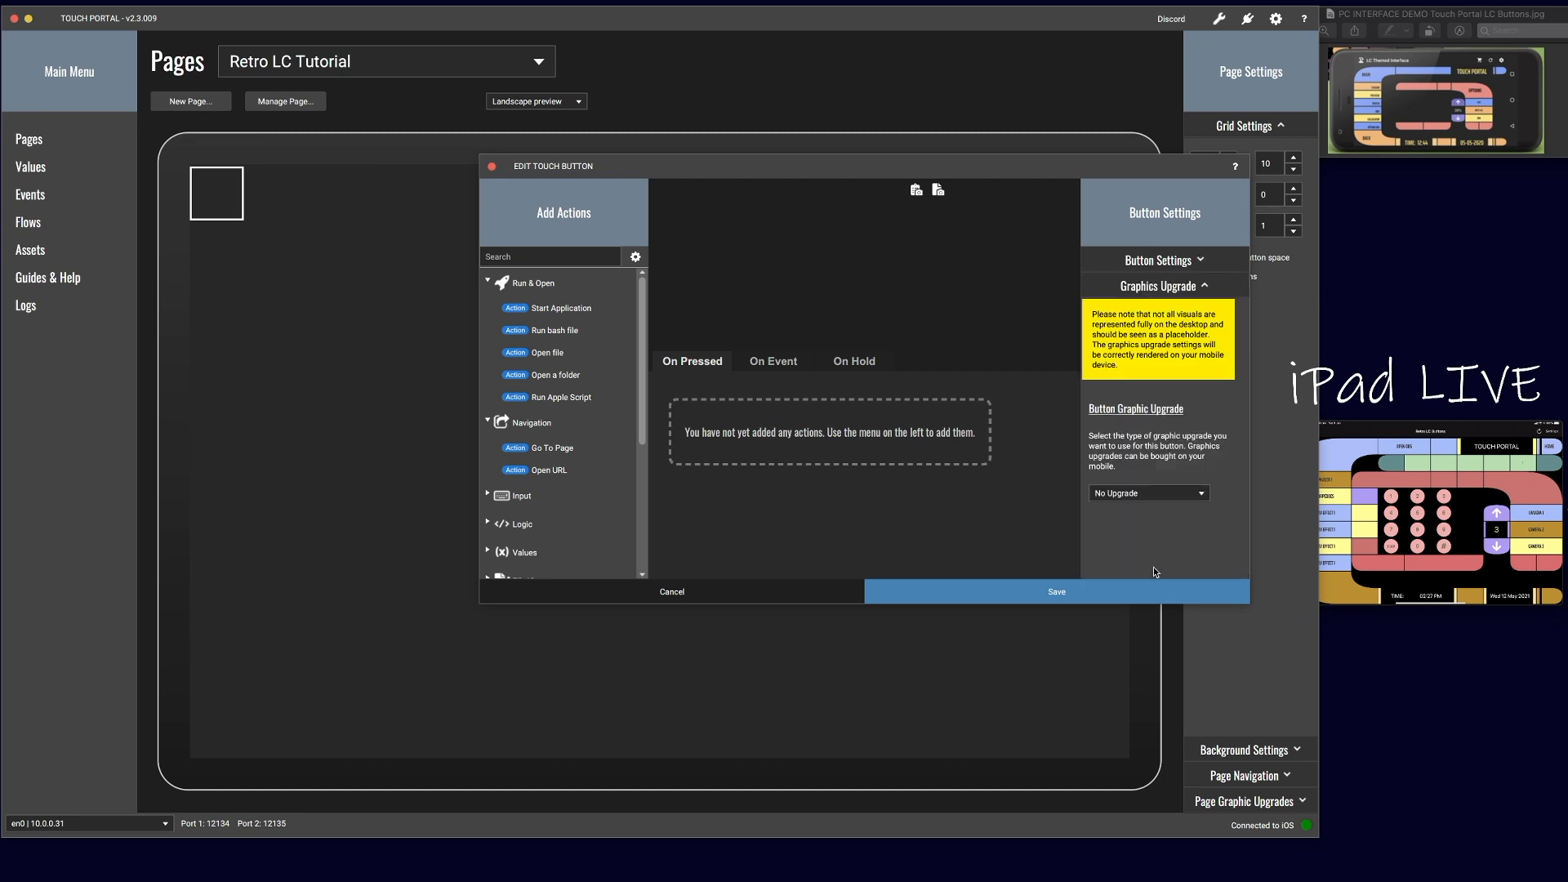
{"action": "left_click", "coordinate": [1133, 495]}
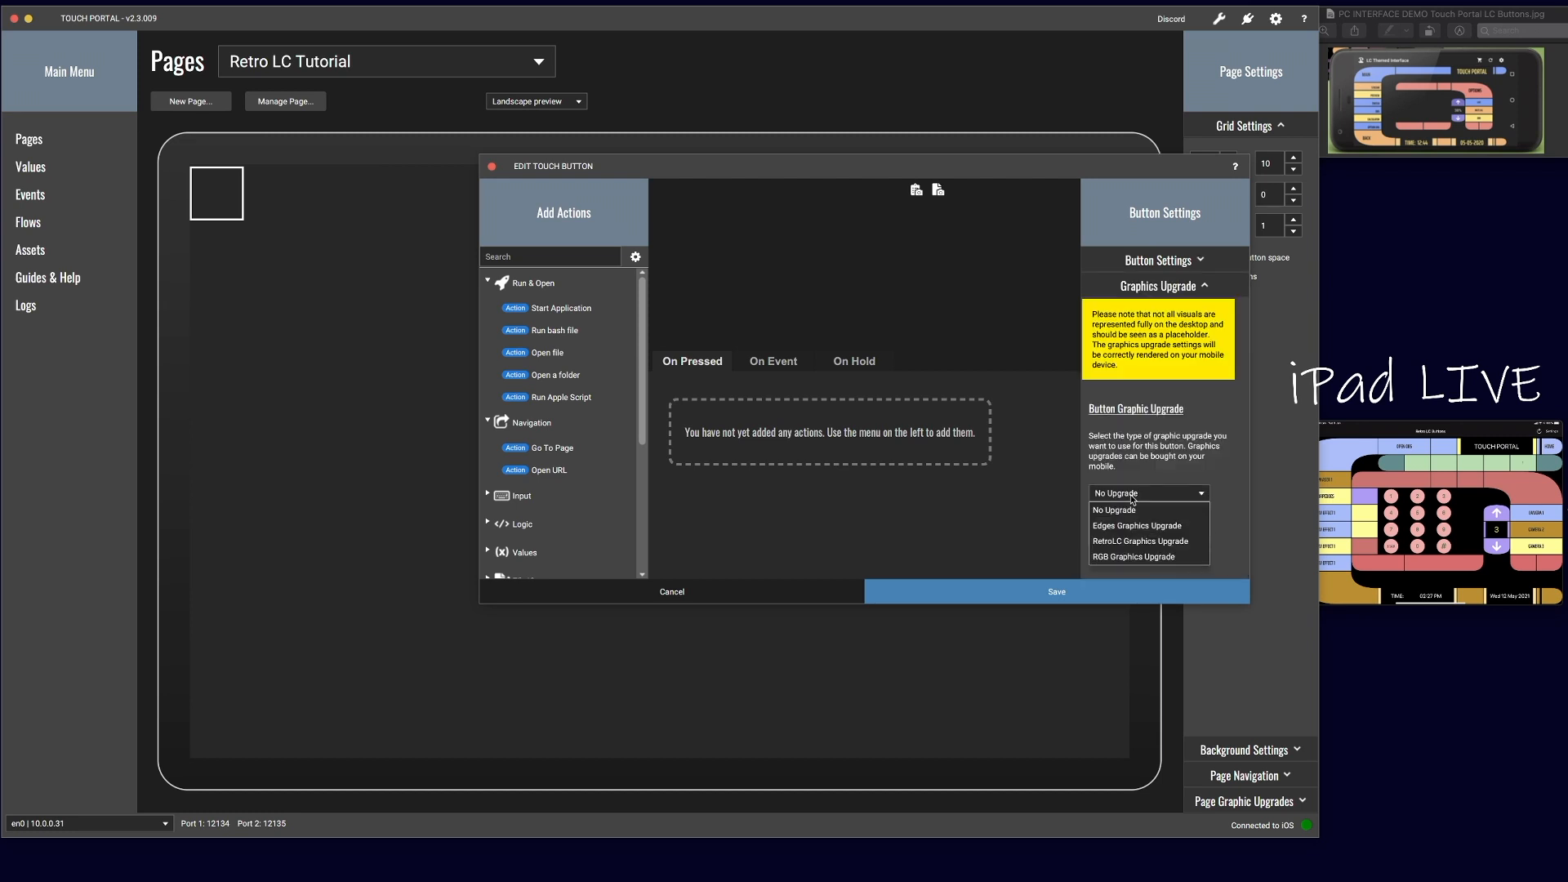
{"action": "left_click", "coordinate": [1135, 542]}
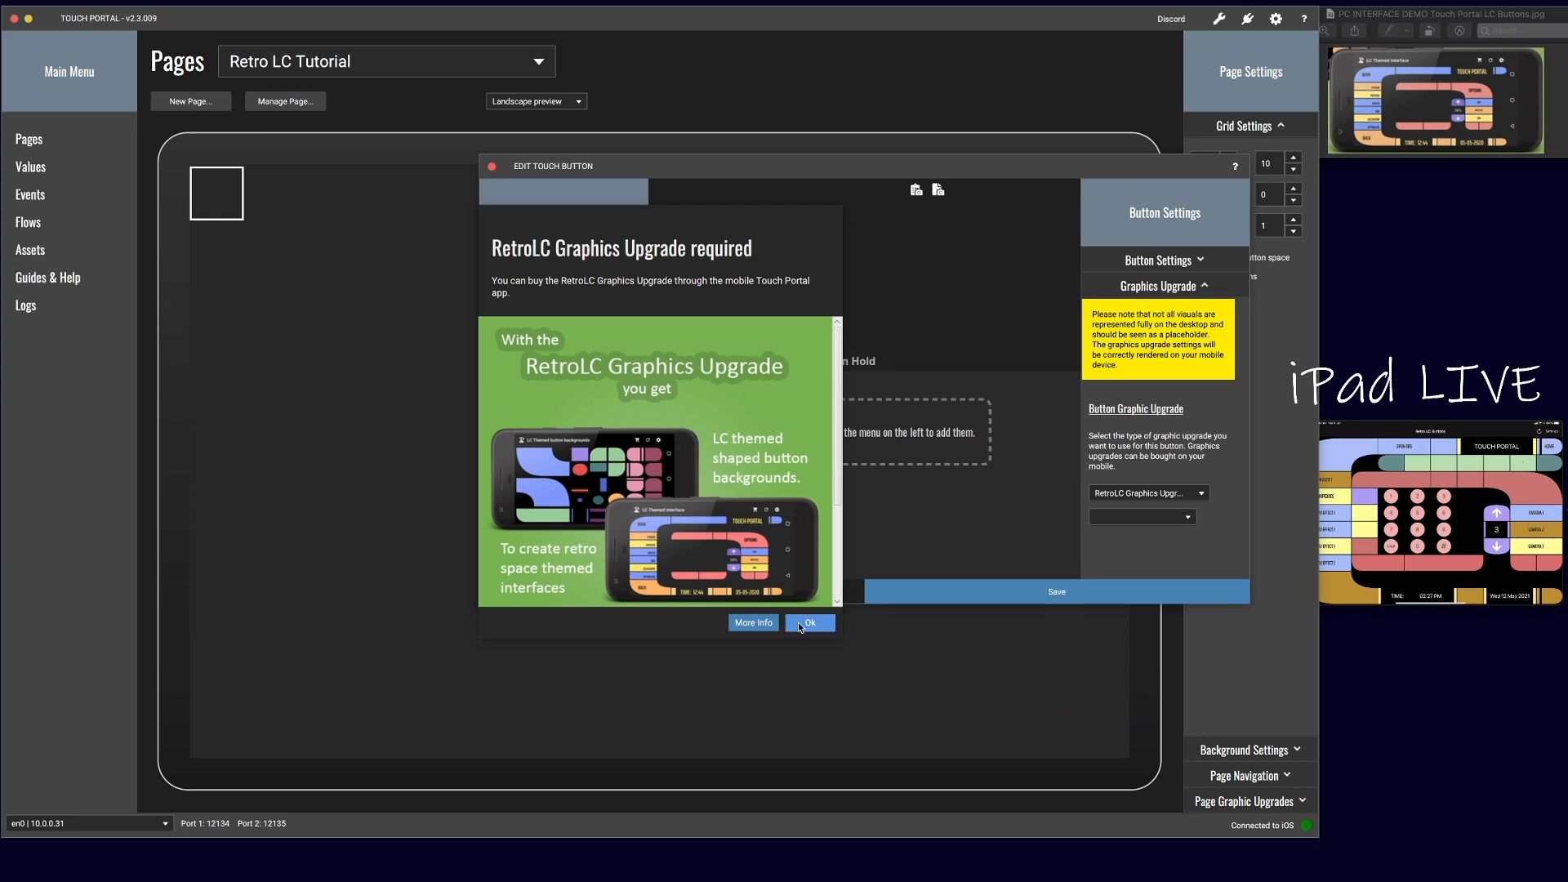
{"action": "left_click", "coordinate": [824, 620]}
{"action": "left_click", "coordinate": [1179, 516]}
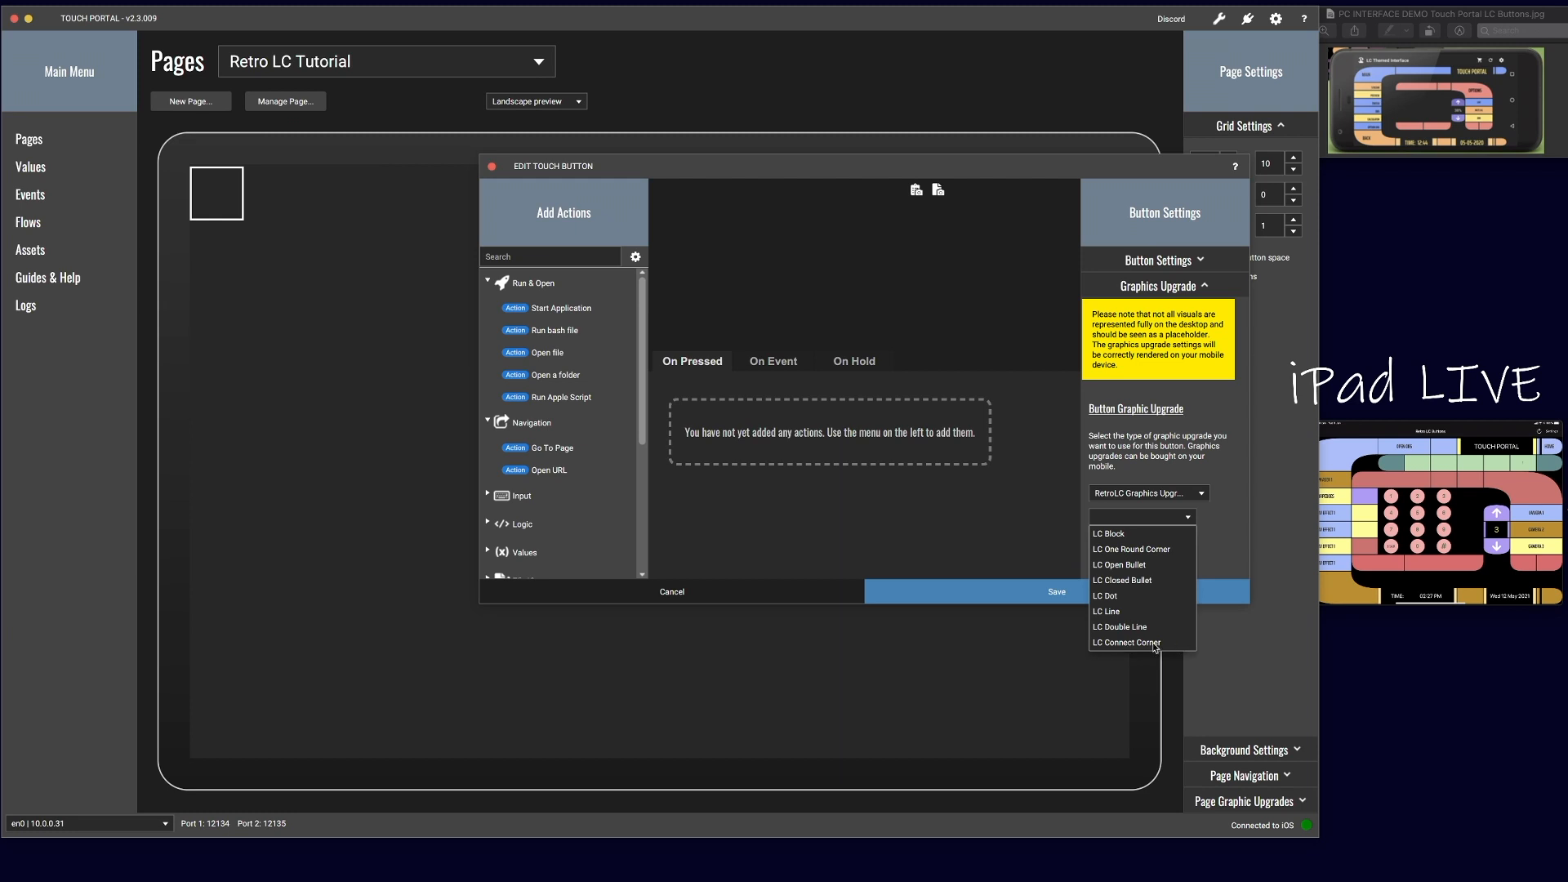
{"action": "left_click", "coordinate": [1111, 644]}
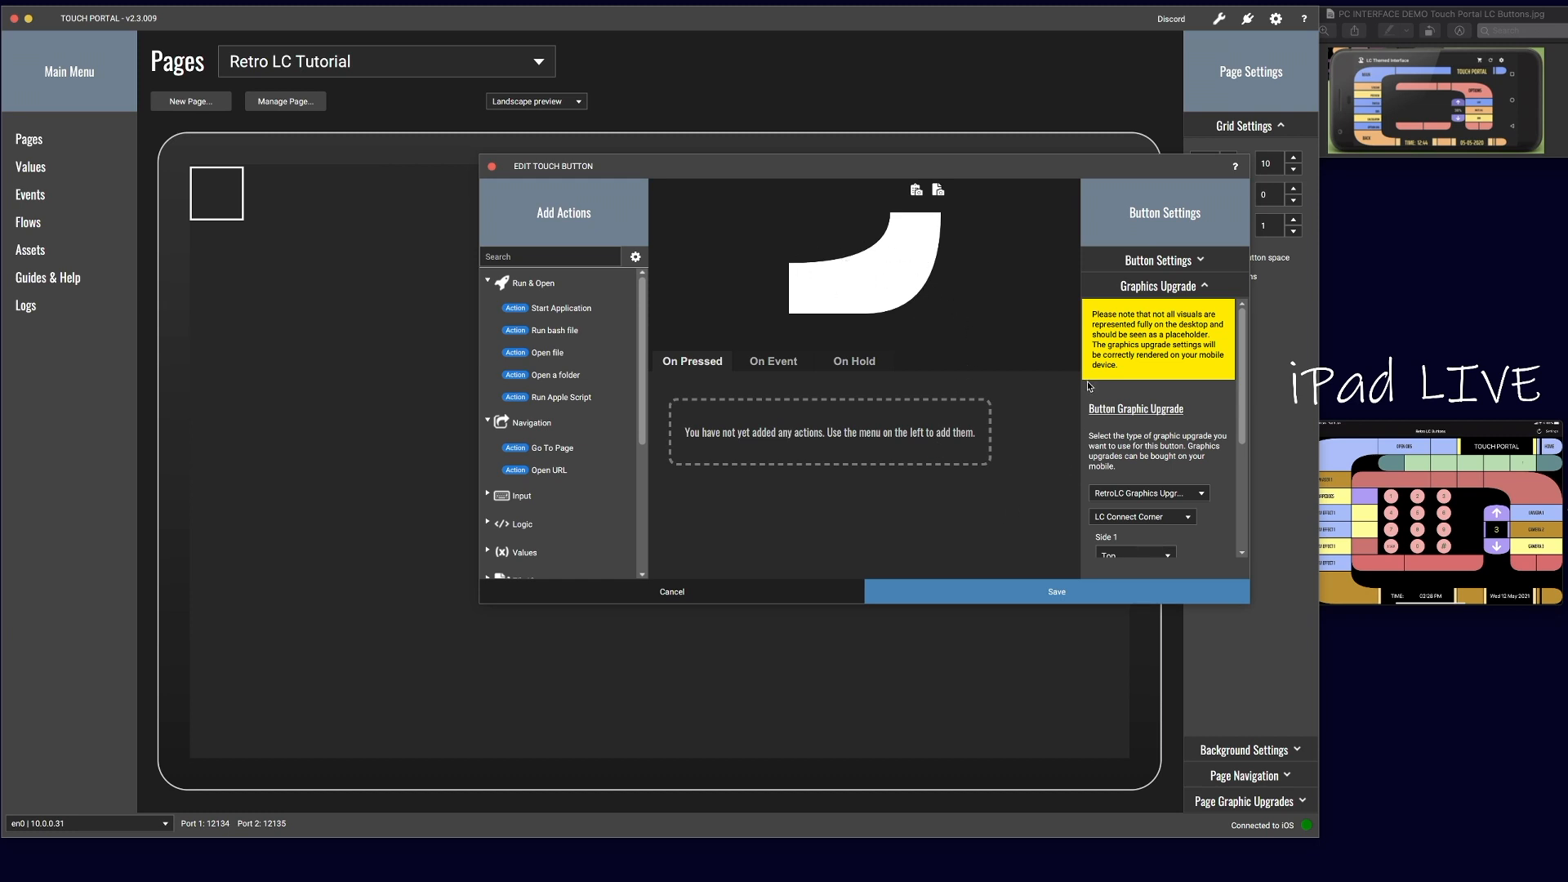
Step: Set the connect corner's side 1 to Down with 2 columns and side 2 to Right, and save the button
{"action": "scroll", "coordinate": [1217, 466], "scroll_direction": "down", "scroll_amount": 2}
{"action": "scroll", "coordinate": [1218, 467], "scroll_direction": "down", "scroll_amount": 5}
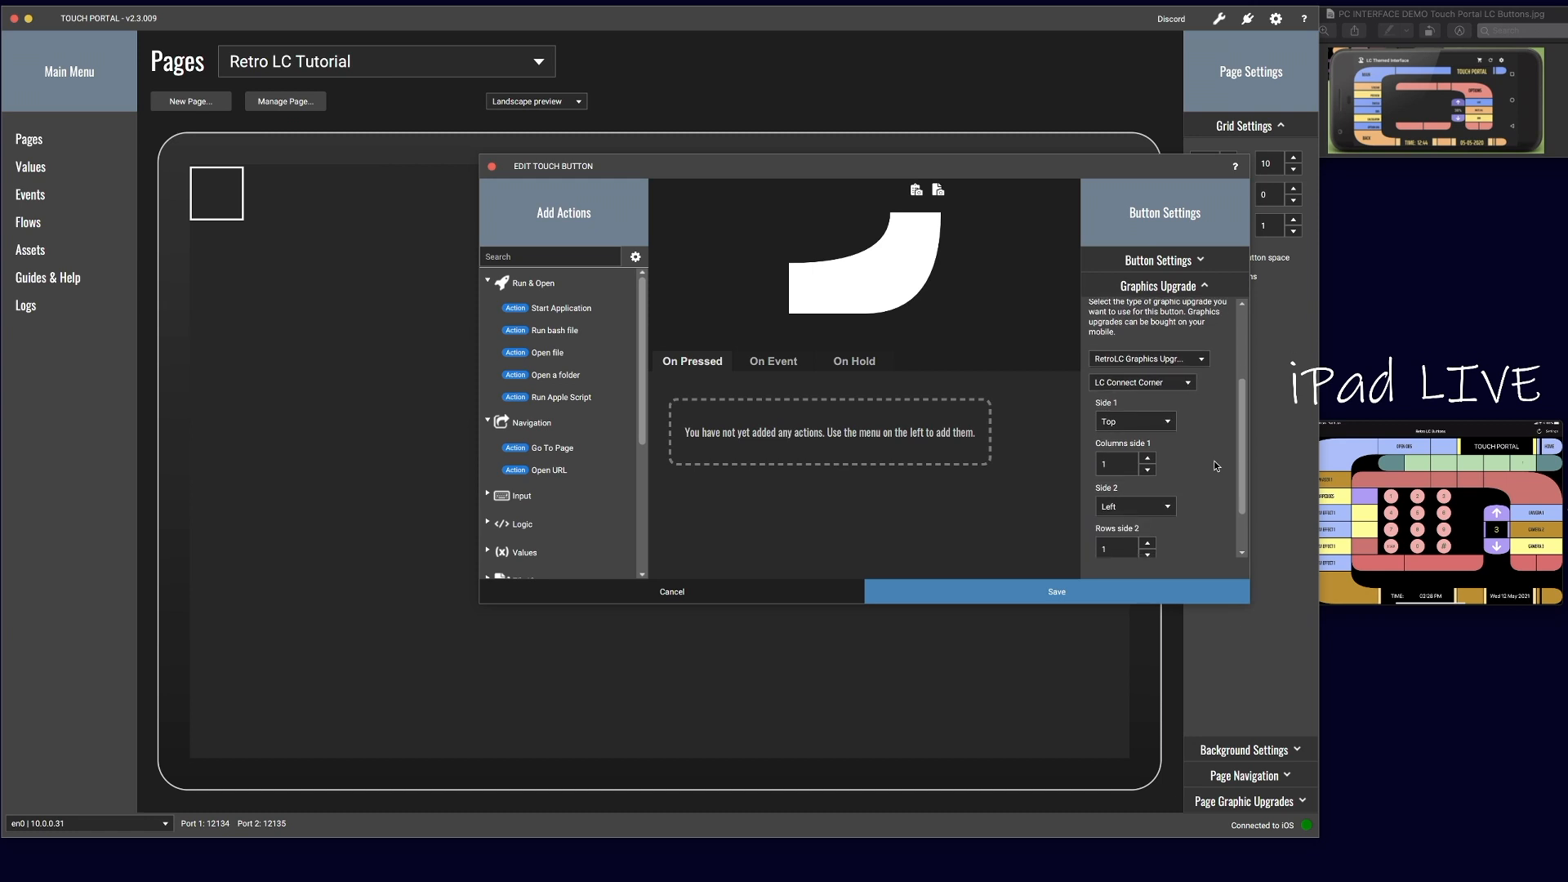
{"action": "left_click", "coordinate": [1168, 379]}
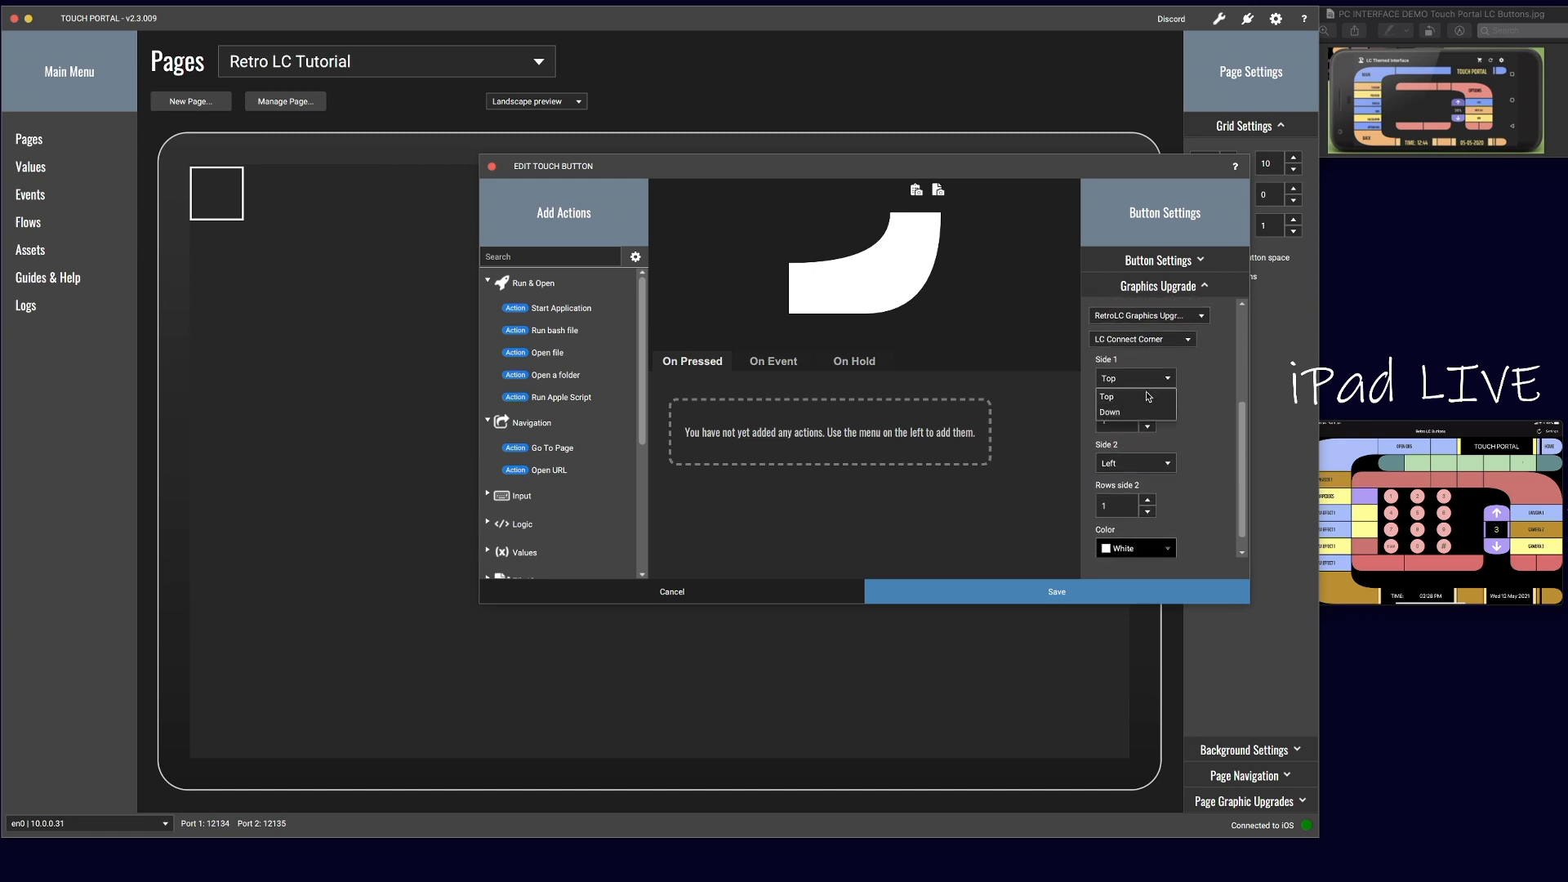
{"action": "left_click", "coordinate": [1123, 411]}
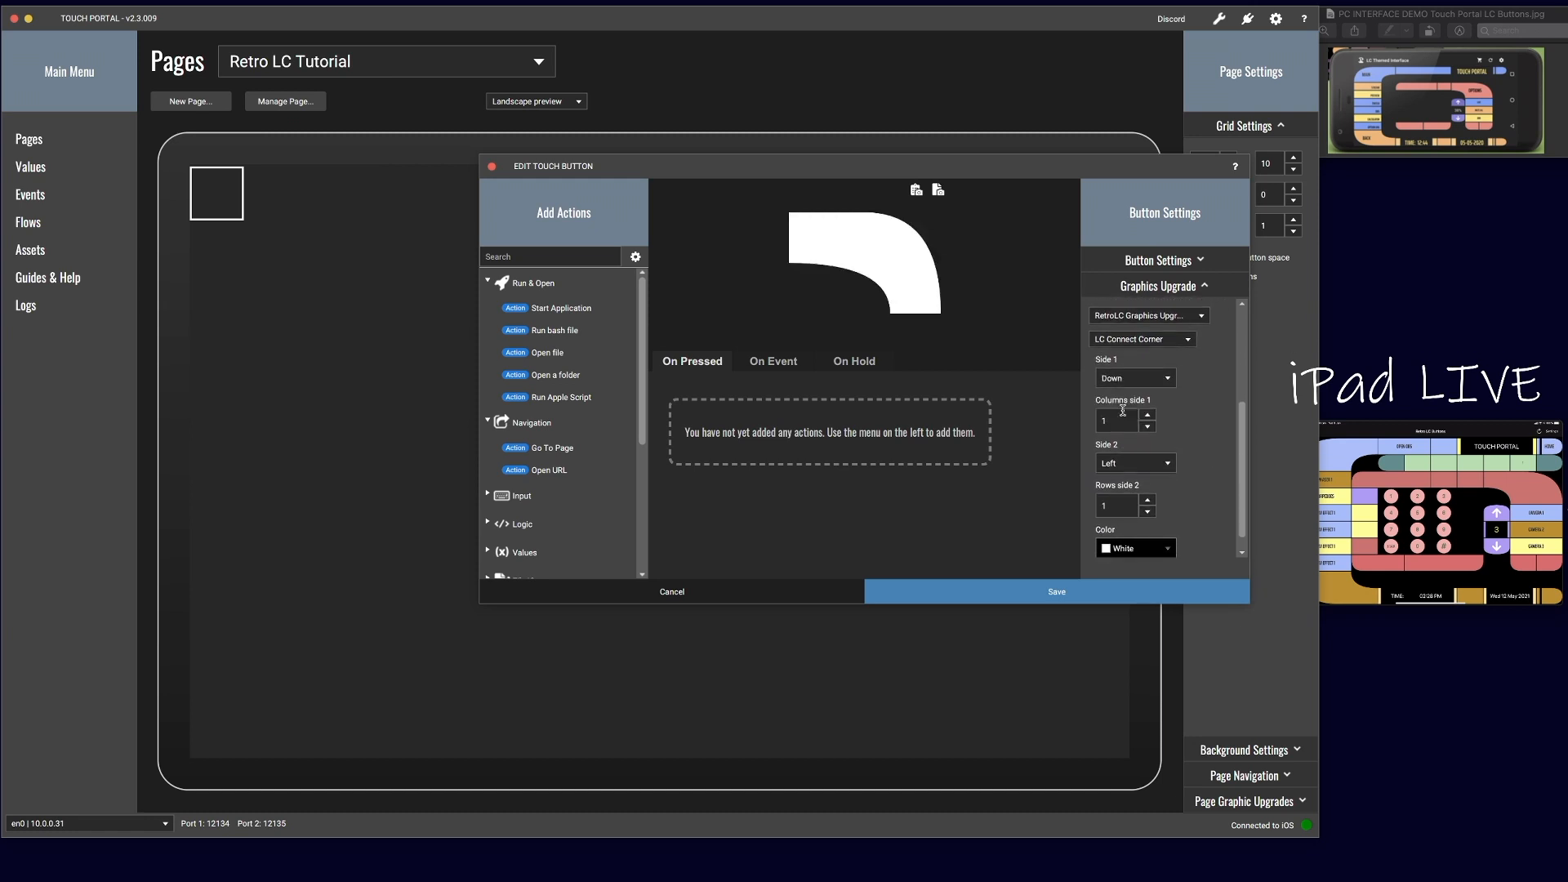
{"action": "left_click", "coordinate": [1167, 464]}
{"action": "left_click", "coordinate": [1142, 497]}
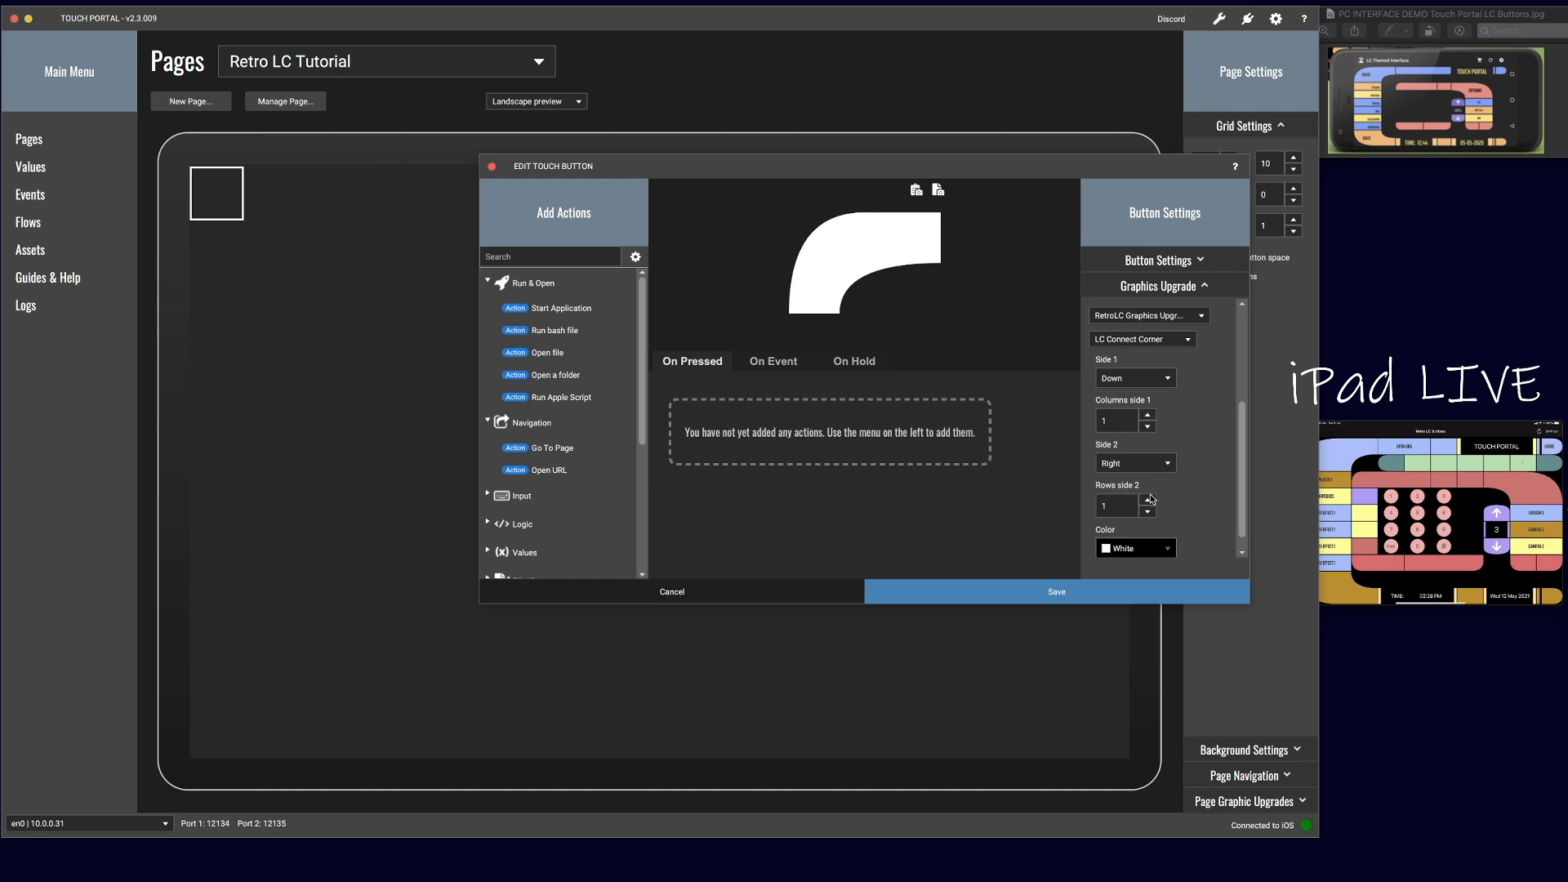
{"action": "left_click", "coordinate": [1149, 415]}
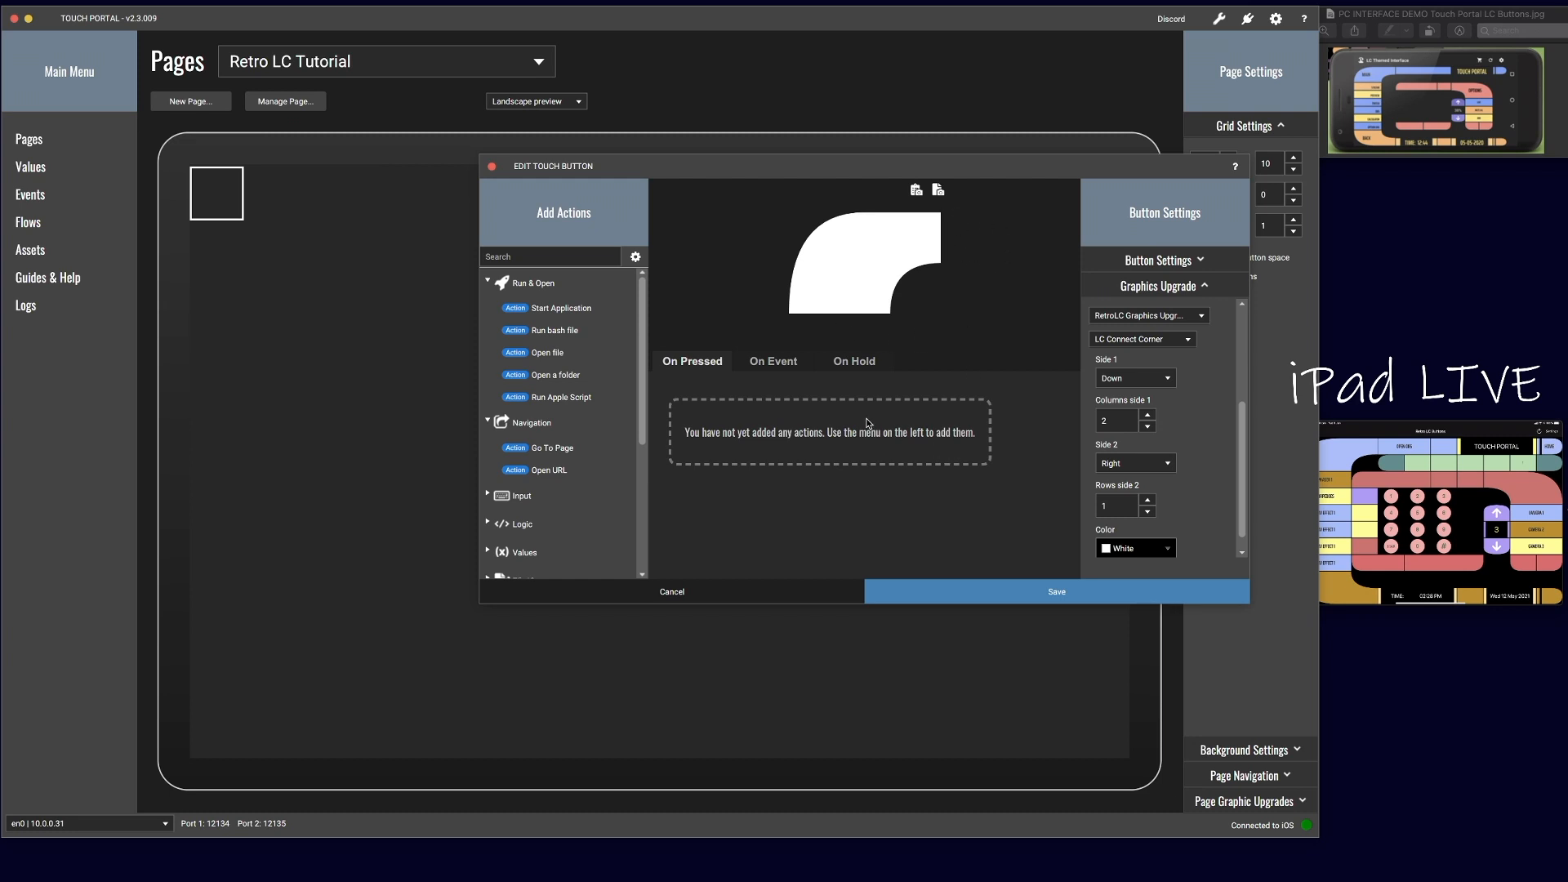
{"action": "left_click", "coordinate": [1067, 594]}
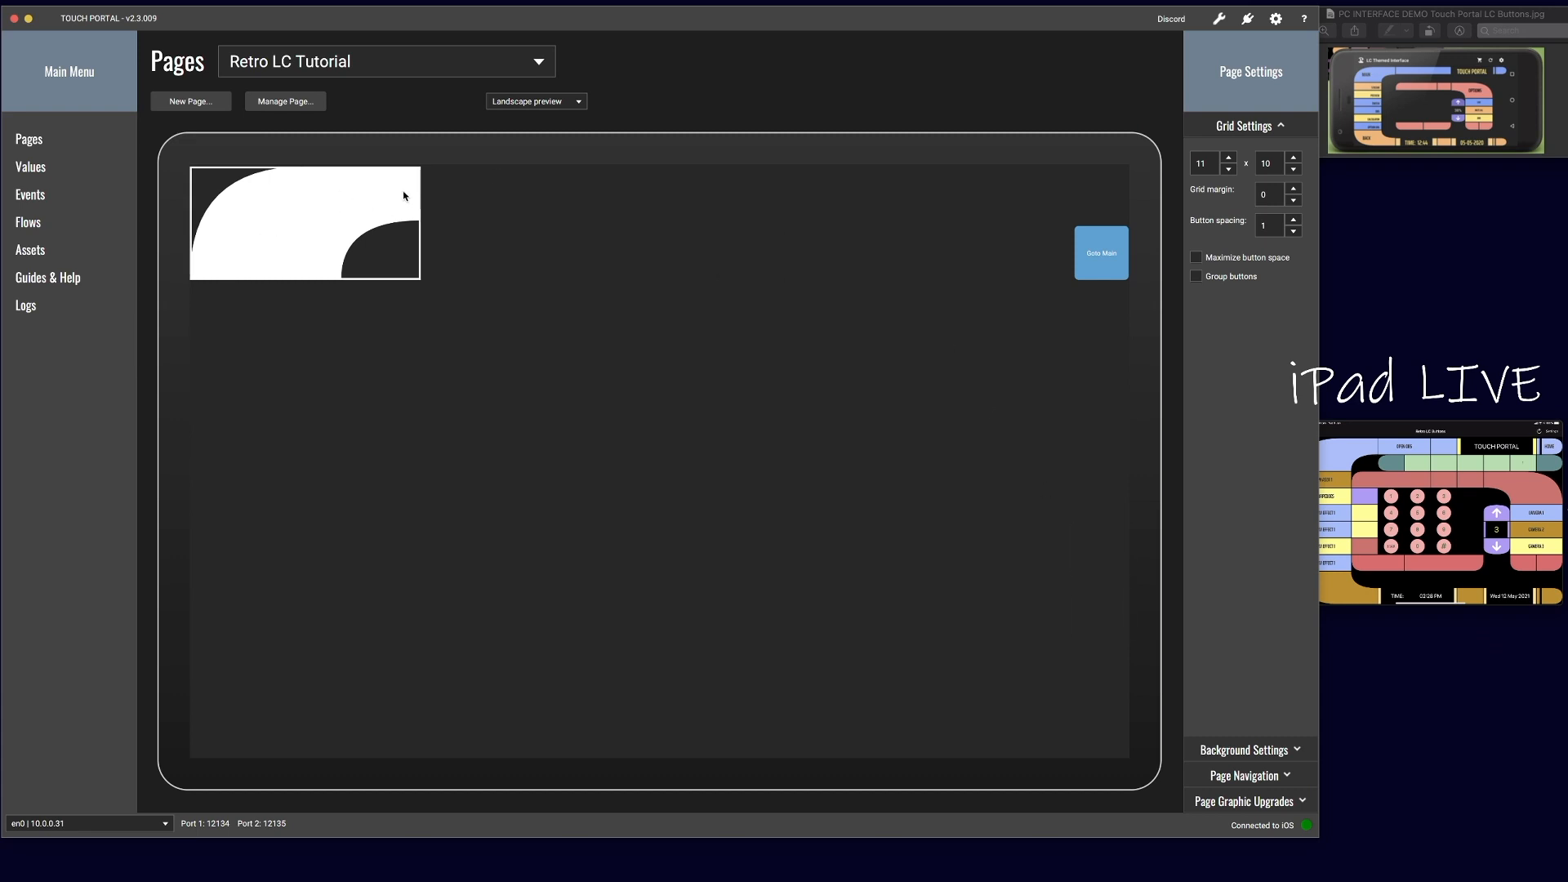
Step: Change the connect corner button's graphic color to the golden brown #b3801a and save it
{"action": "left_click", "coordinate": [326, 232]}
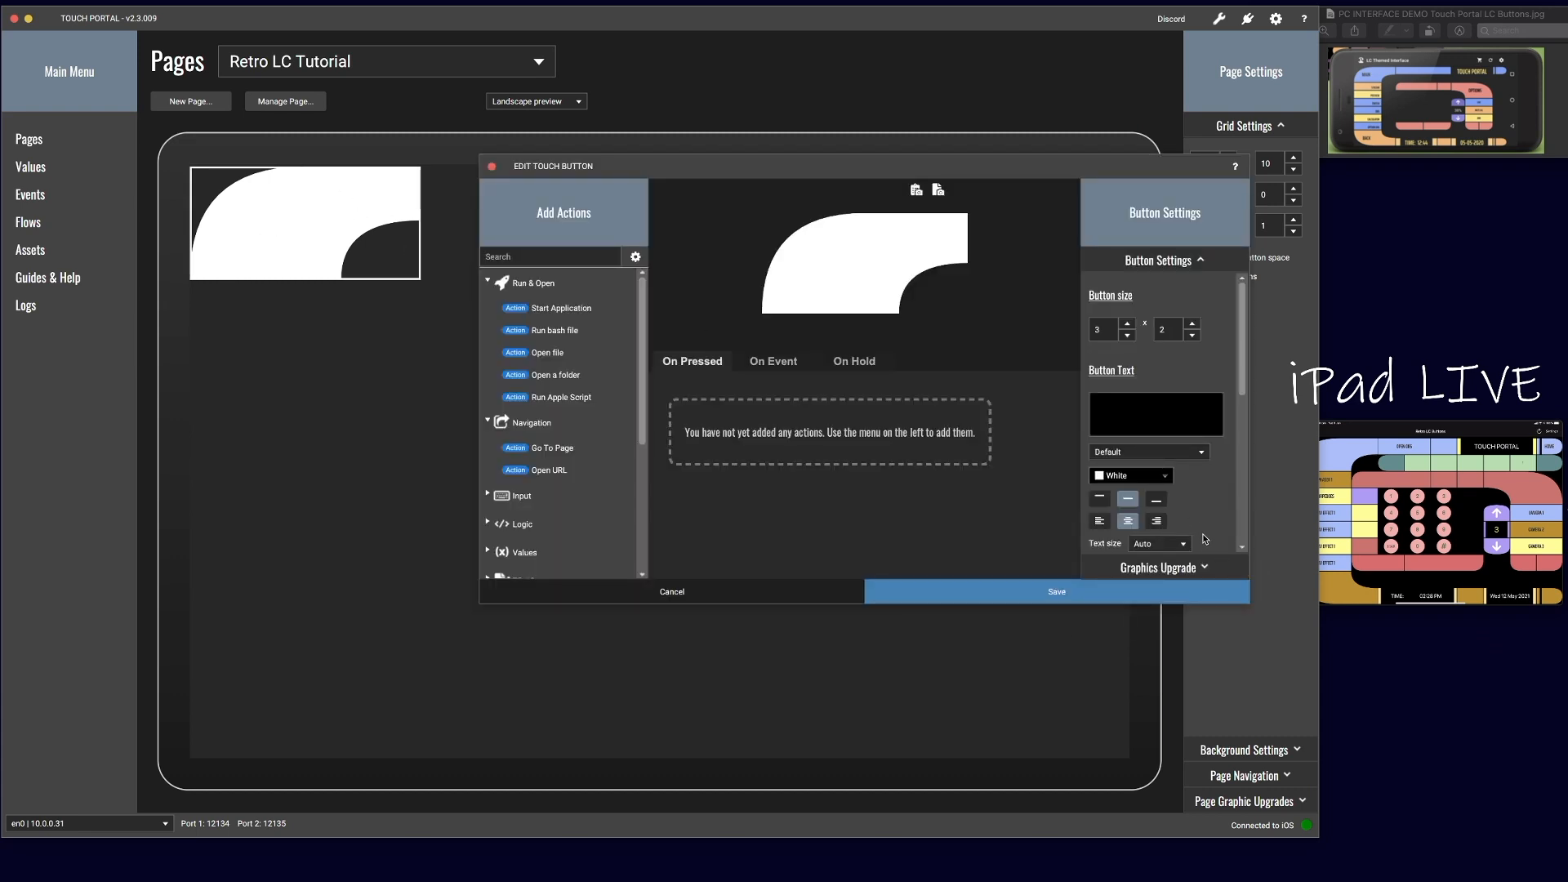
{"action": "left_click", "coordinate": [1185, 569]}
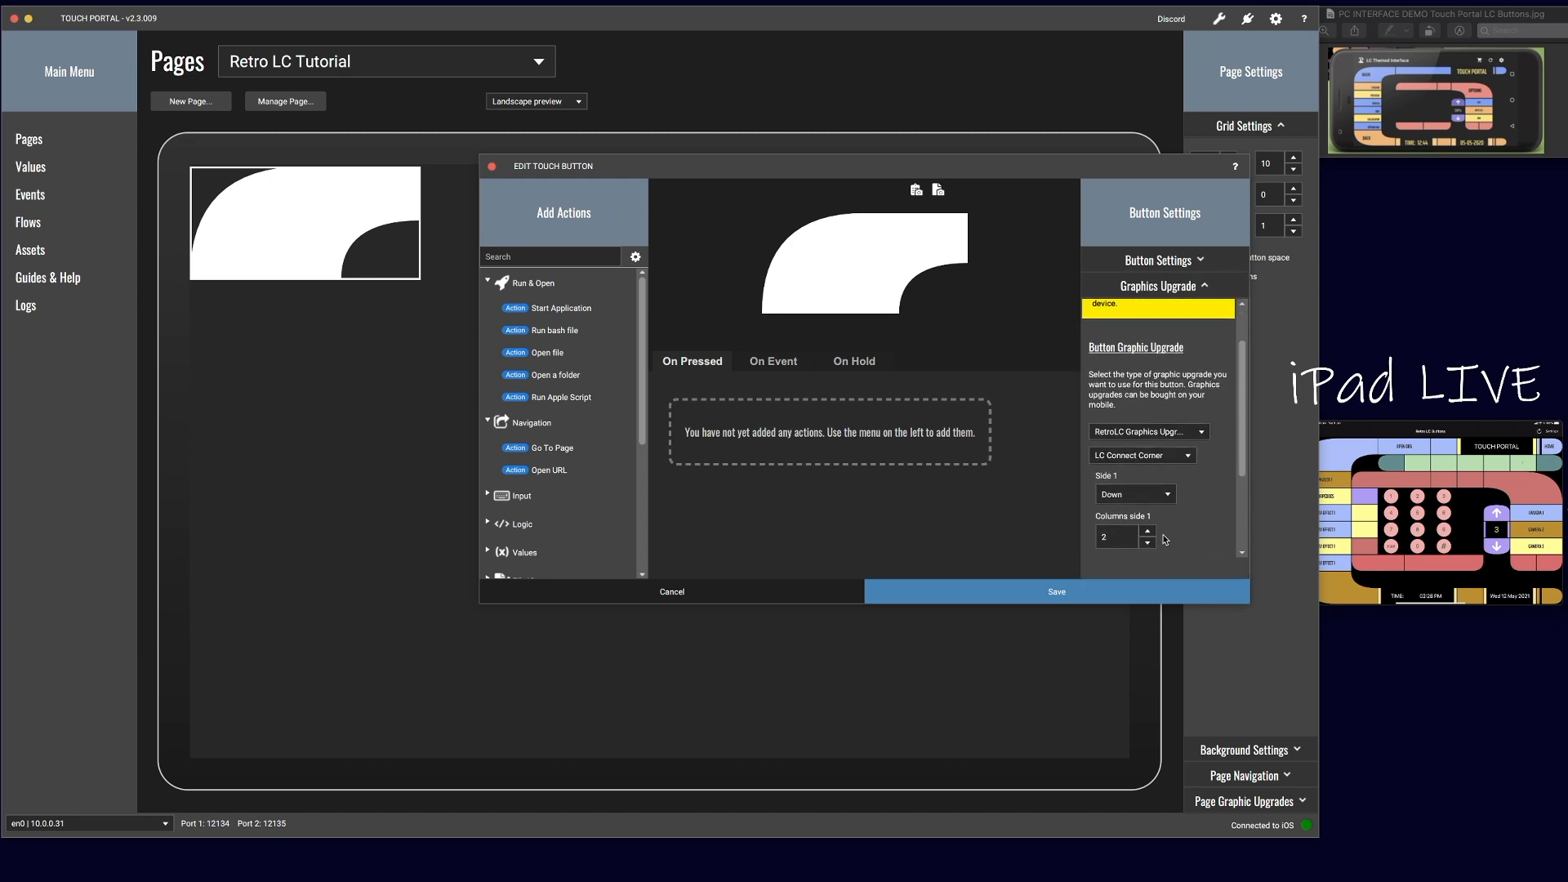
{"action": "scroll", "coordinate": [1183, 560], "scroll_direction": "down", "scroll_amount": 5}
{"action": "left_click", "coordinate": [1147, 536]}
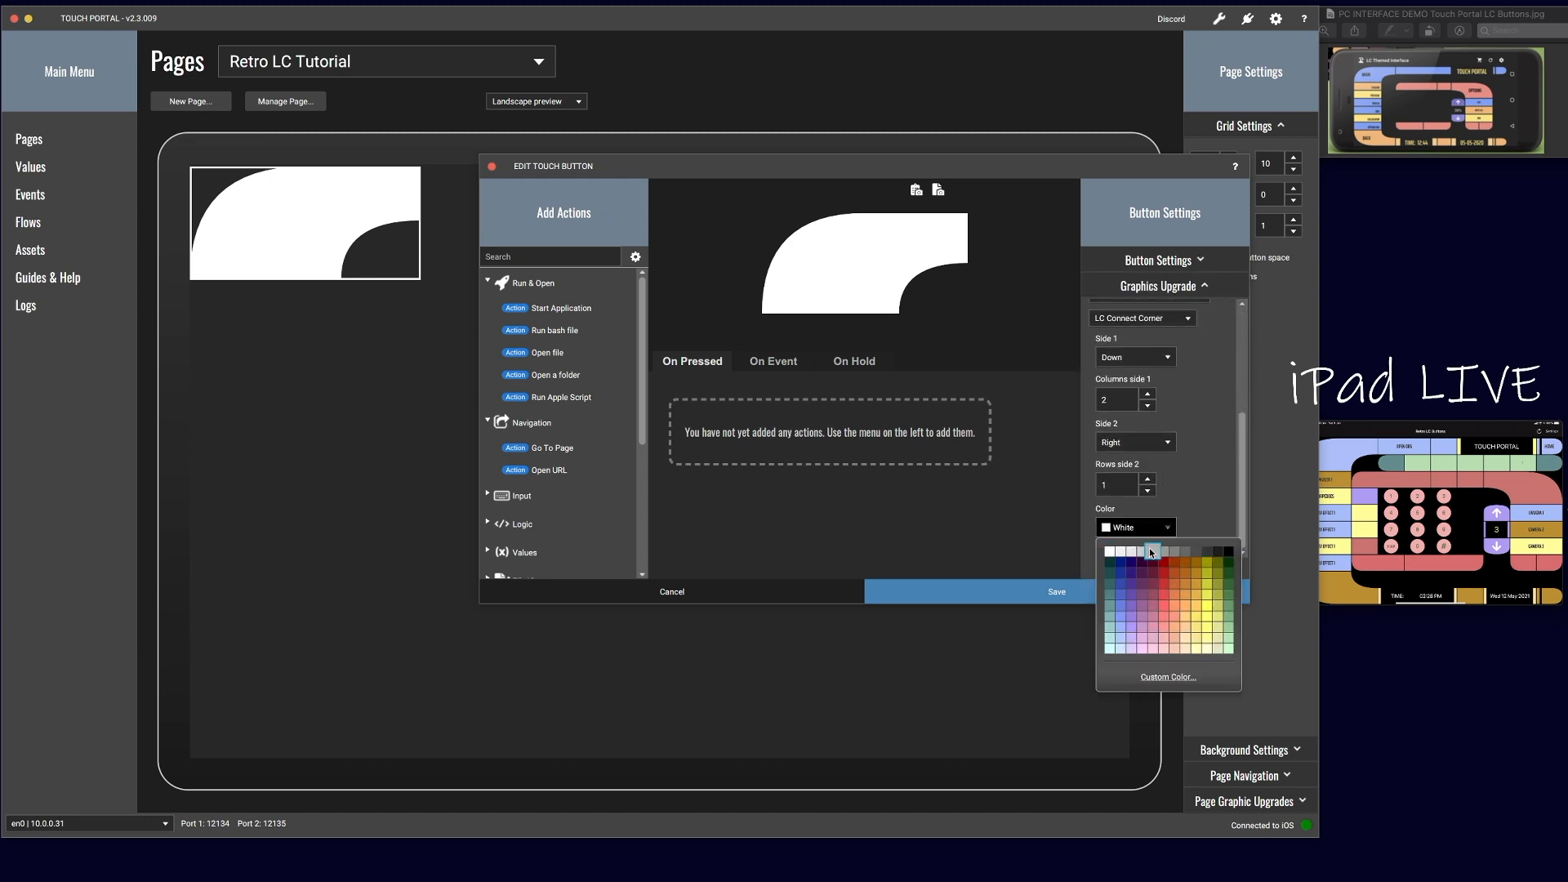
{"action": "left_click", "coordinate": [1201, 575]}
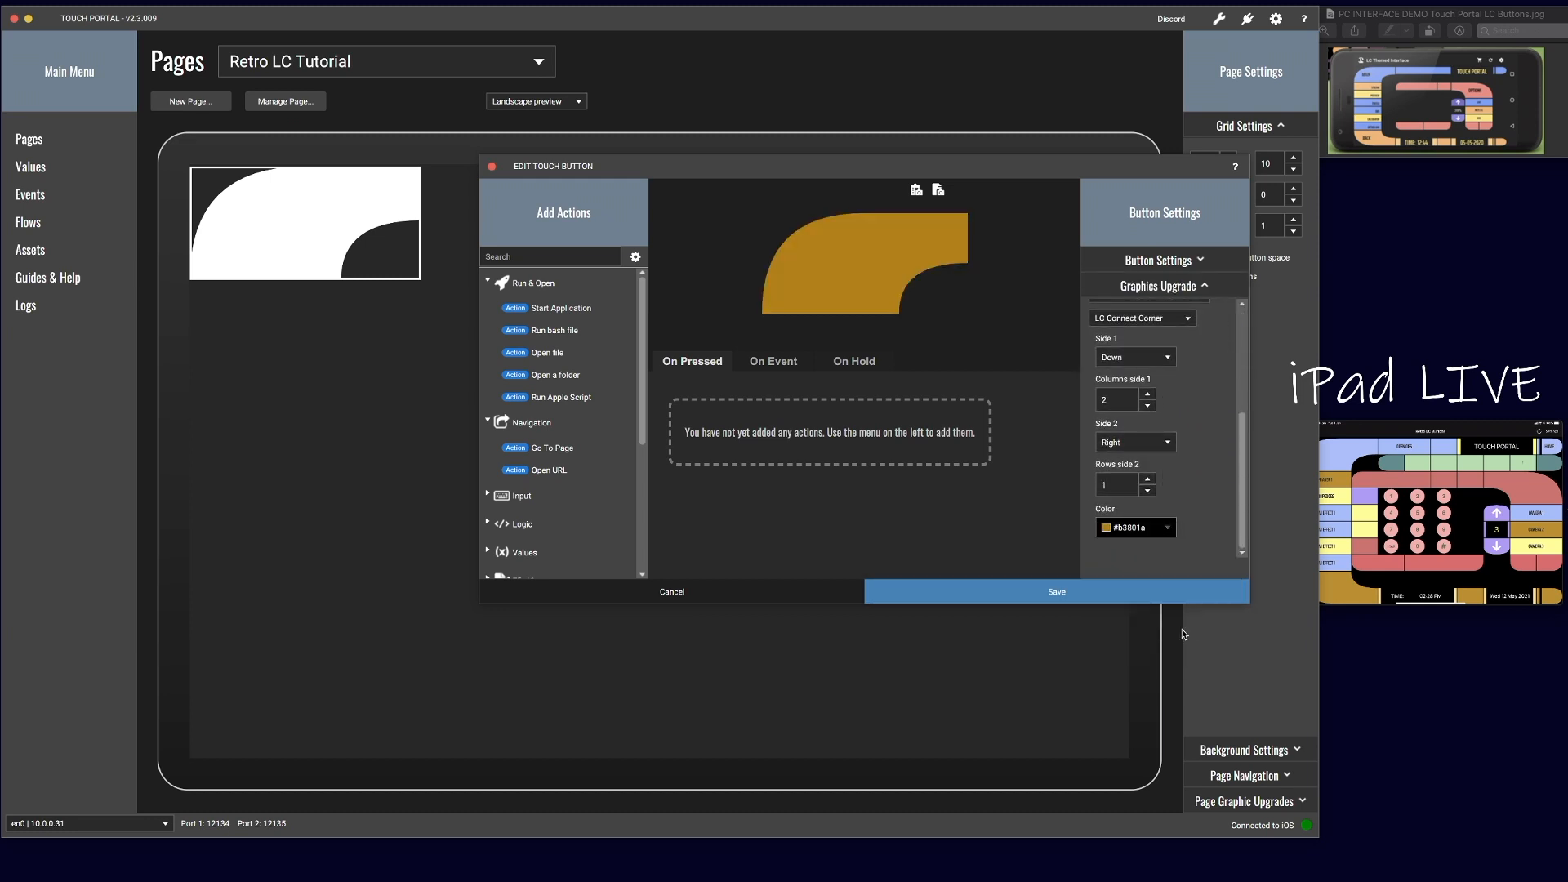
{"action": "left_click", "coordinate": [1073, 594]}
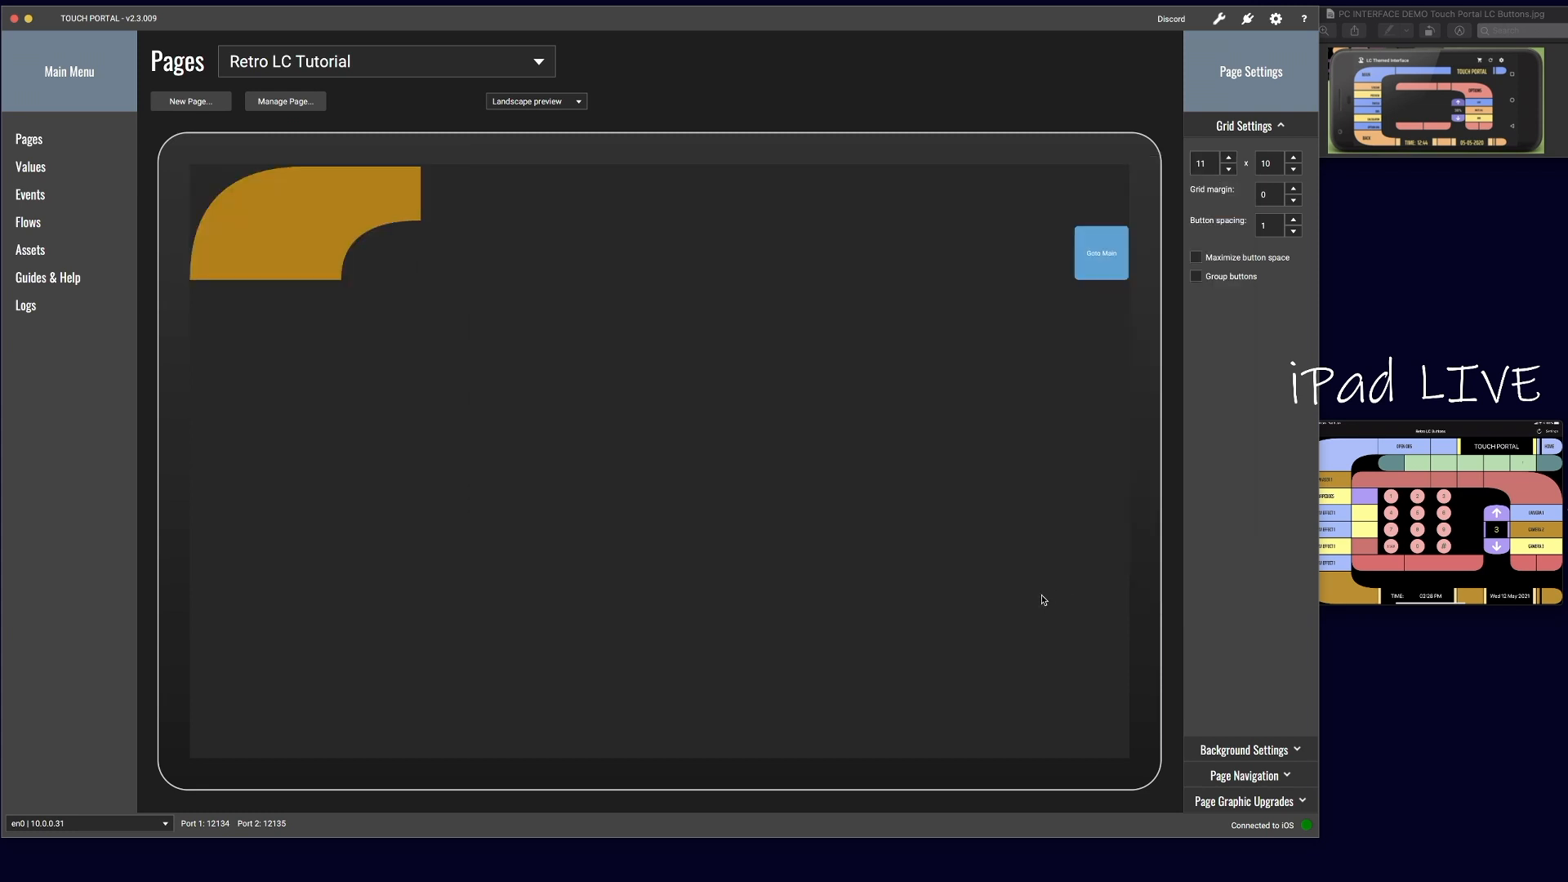
Step: Set the empty button below the connect corner to 2 x 1 and apply the RetroLC Graphics Upgrade
{"action": "double_click", "coordinate": [219, 311]}
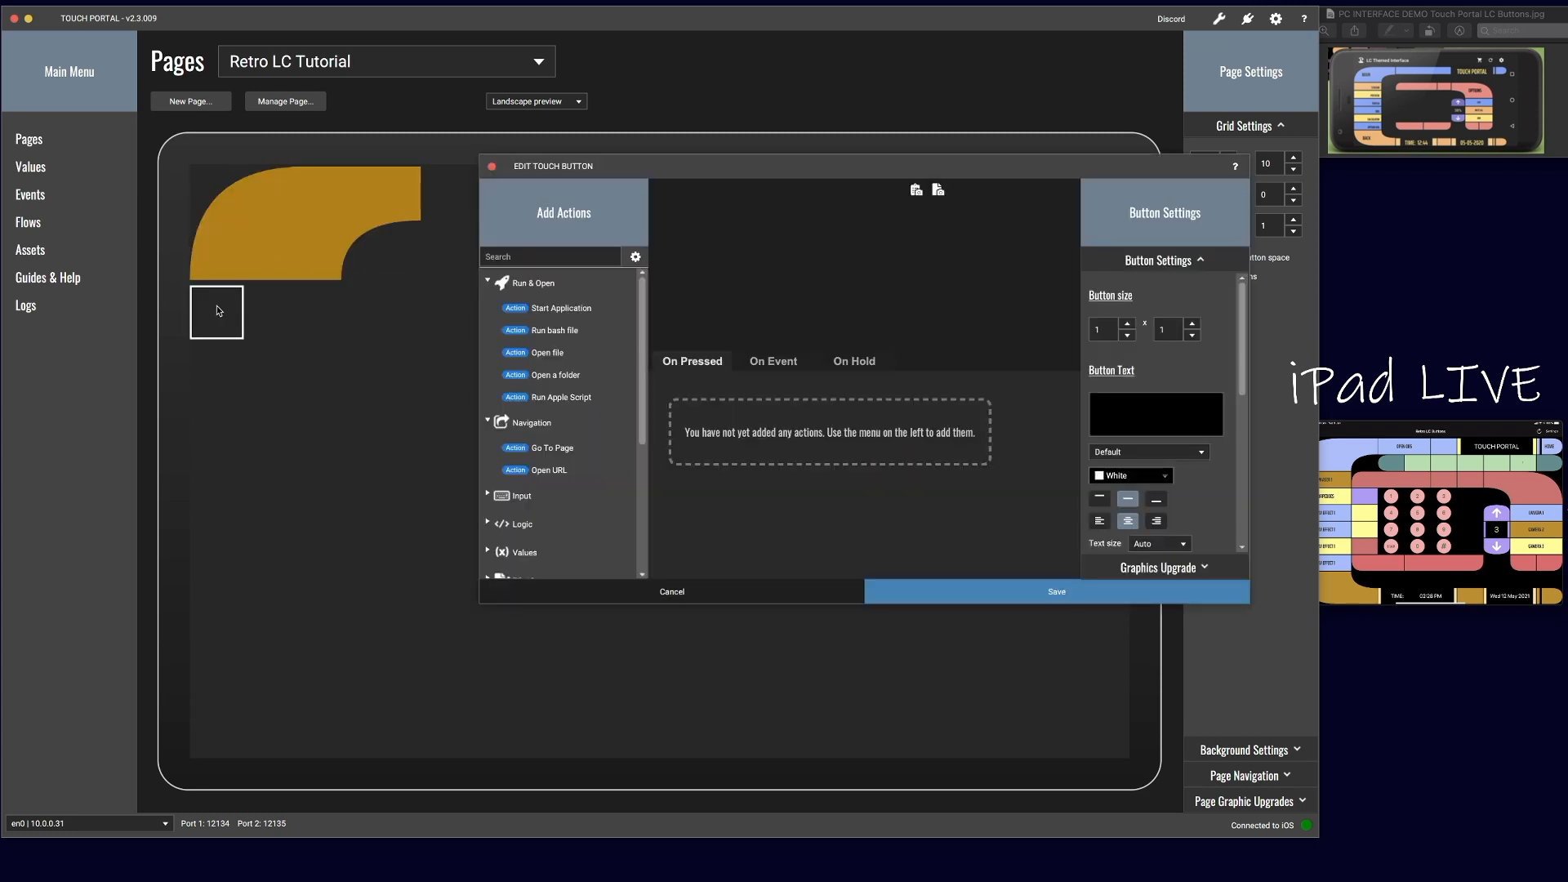
{"action": "left_click", "coordinate": [1129, 324]}
{"action": "left_click", "coordinate": [1146, 567]}
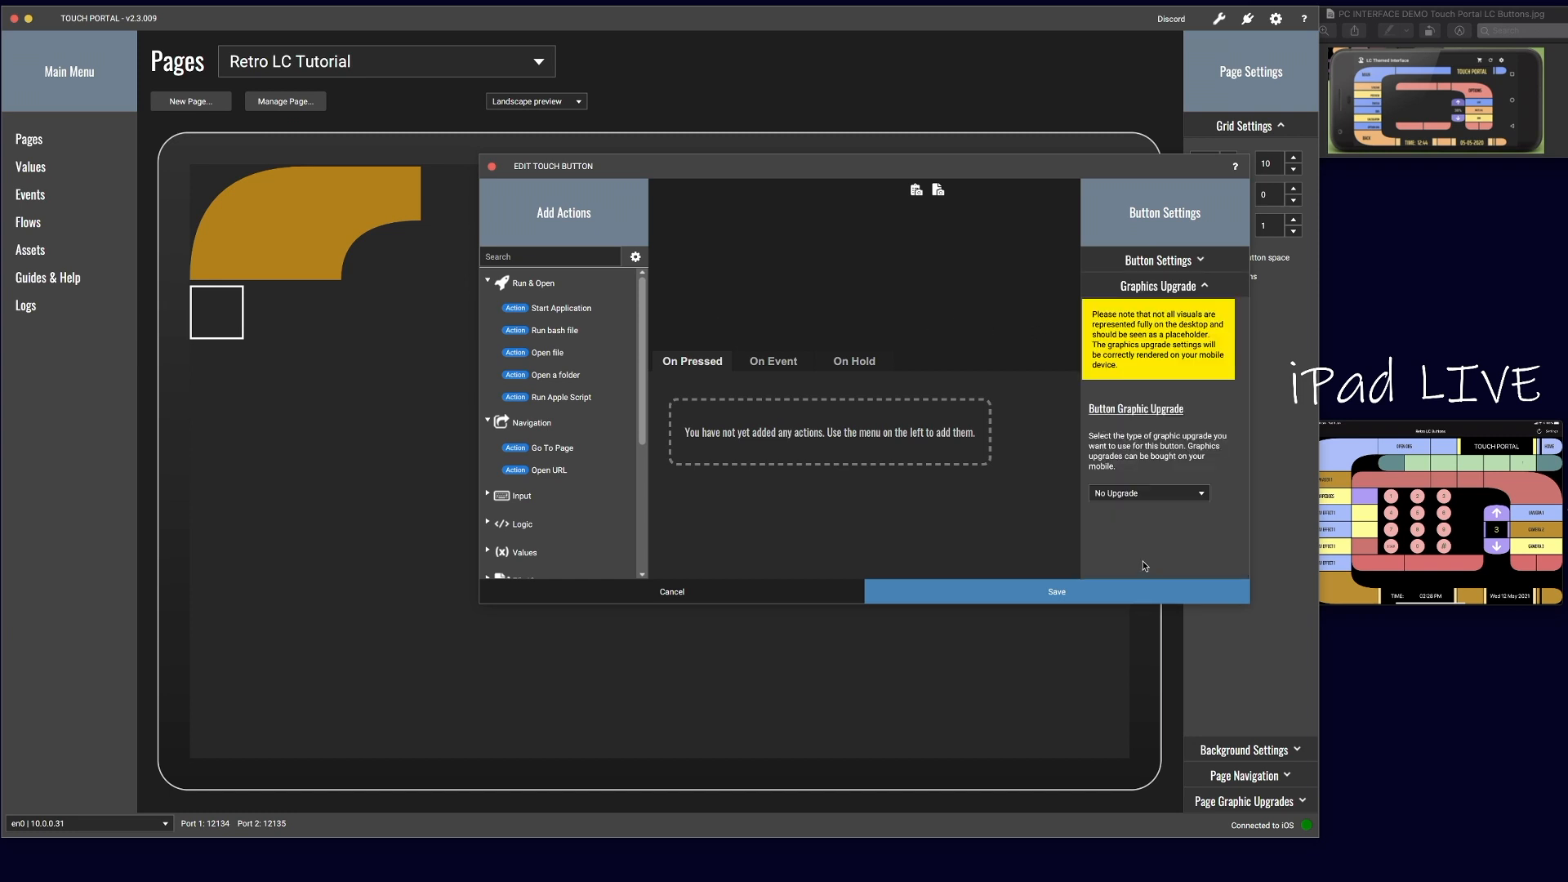
{"action": "left_click", "coordinate": [1201, 494]}
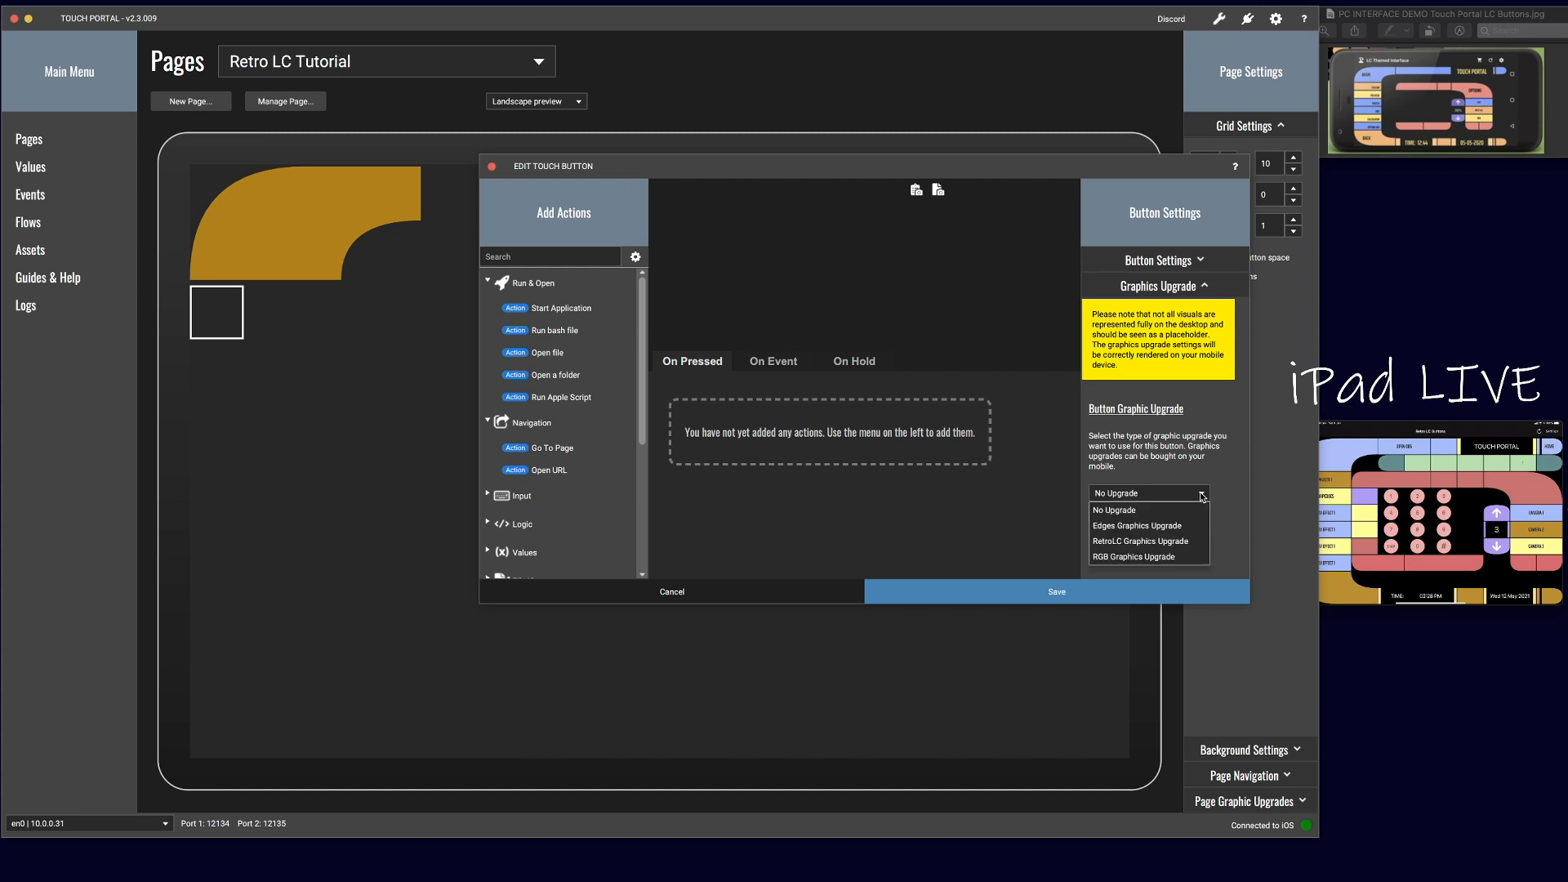
{"action": "left_click", "coordinate": [1155, 542]}
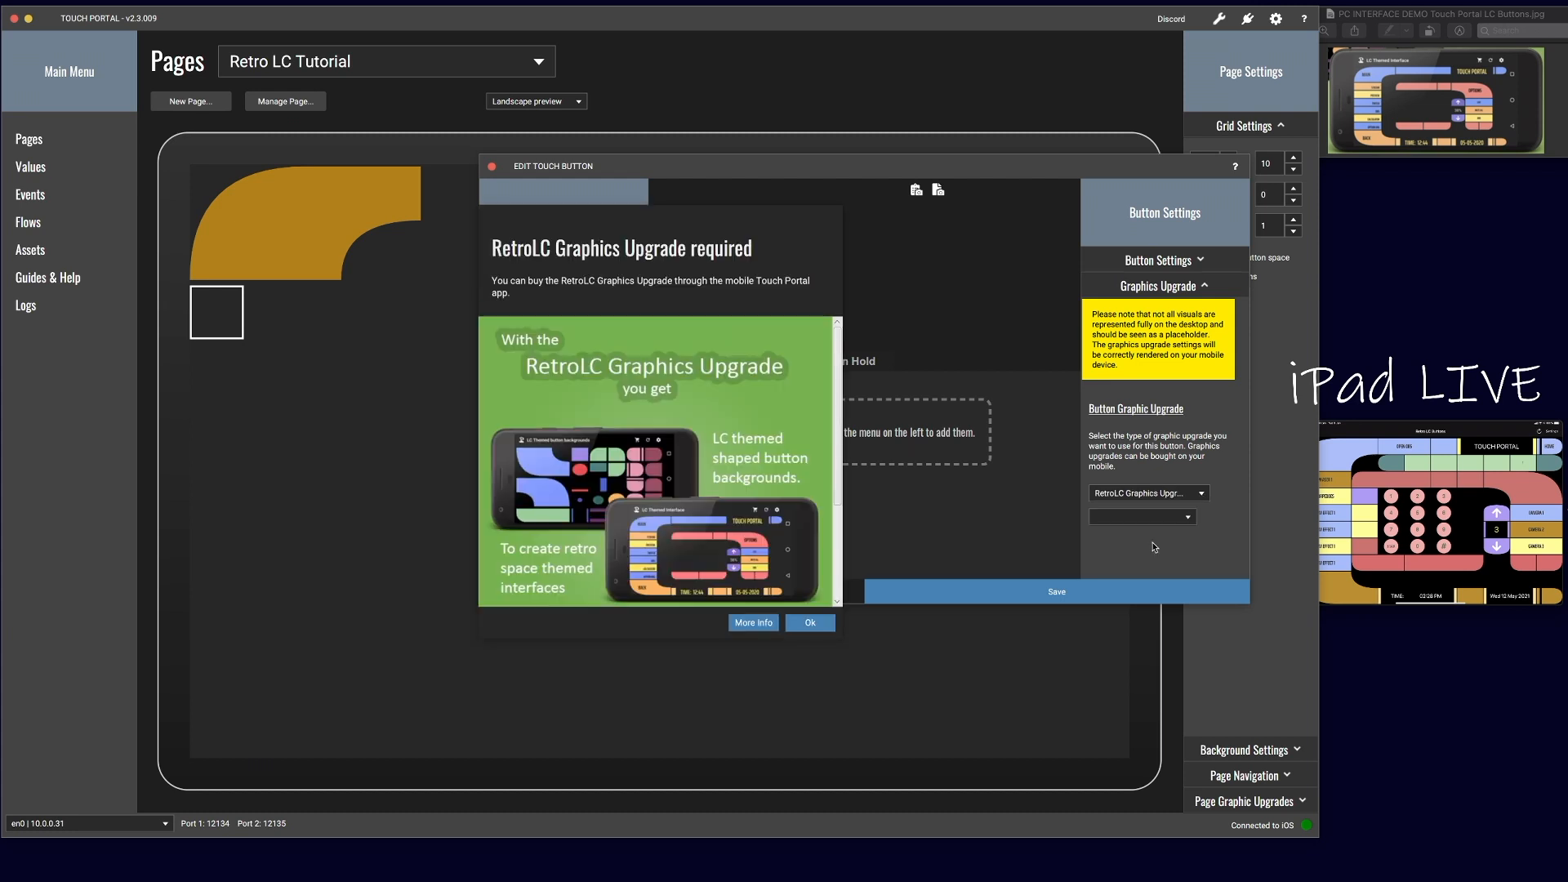
{"action": "left_click", "coordinate": [811, 624]}
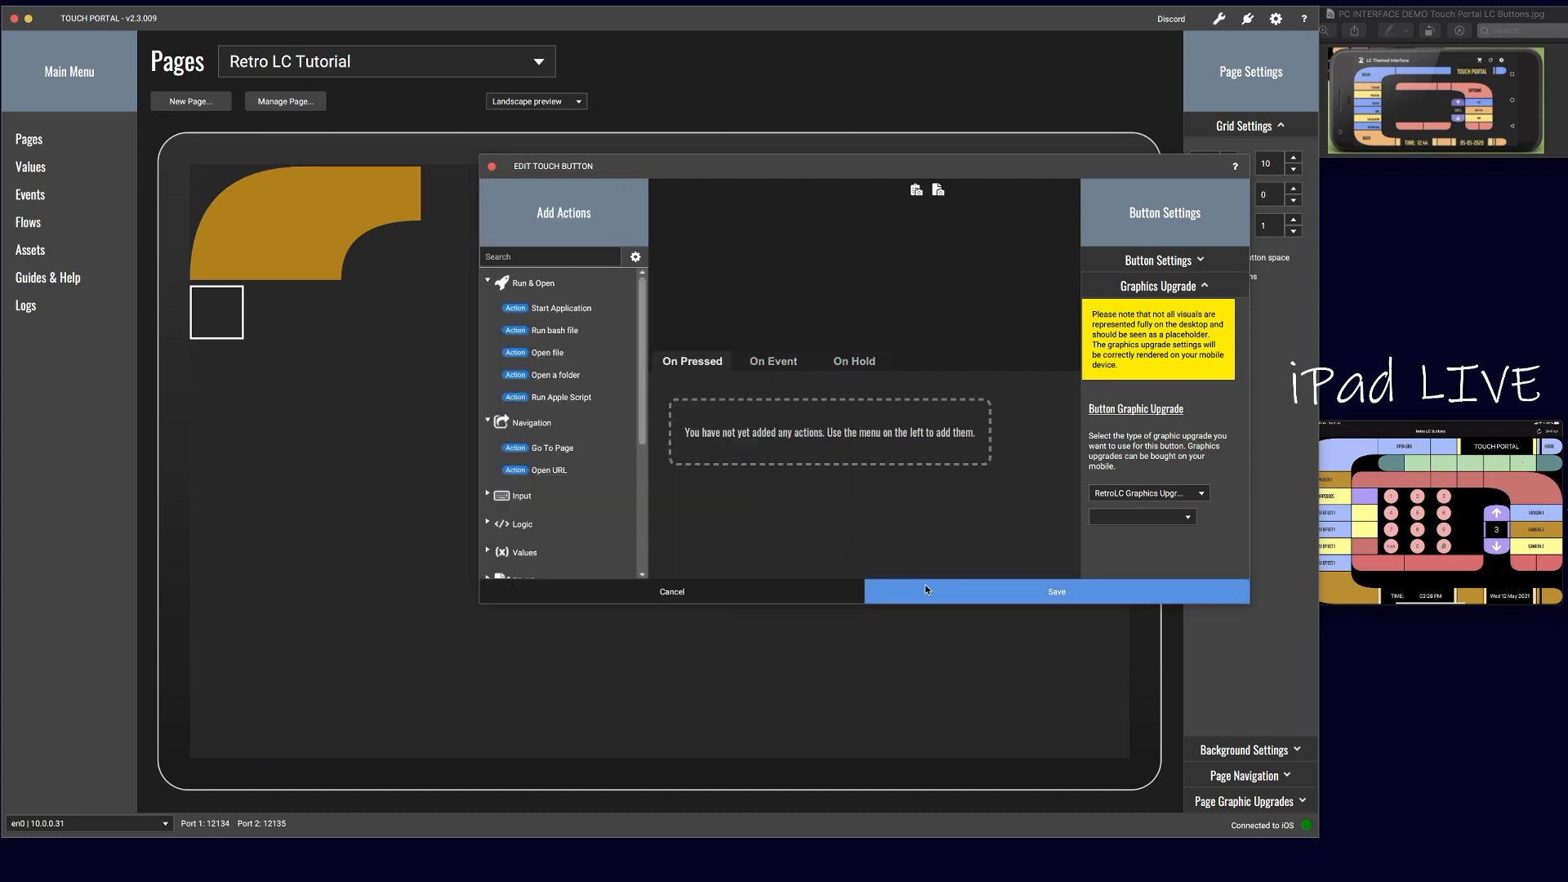
Step: Give the 2 x 1 button the LC Block shape in the golden brown color #b3801a
{"action": "left_click", "coordinate": [1191, 518]}
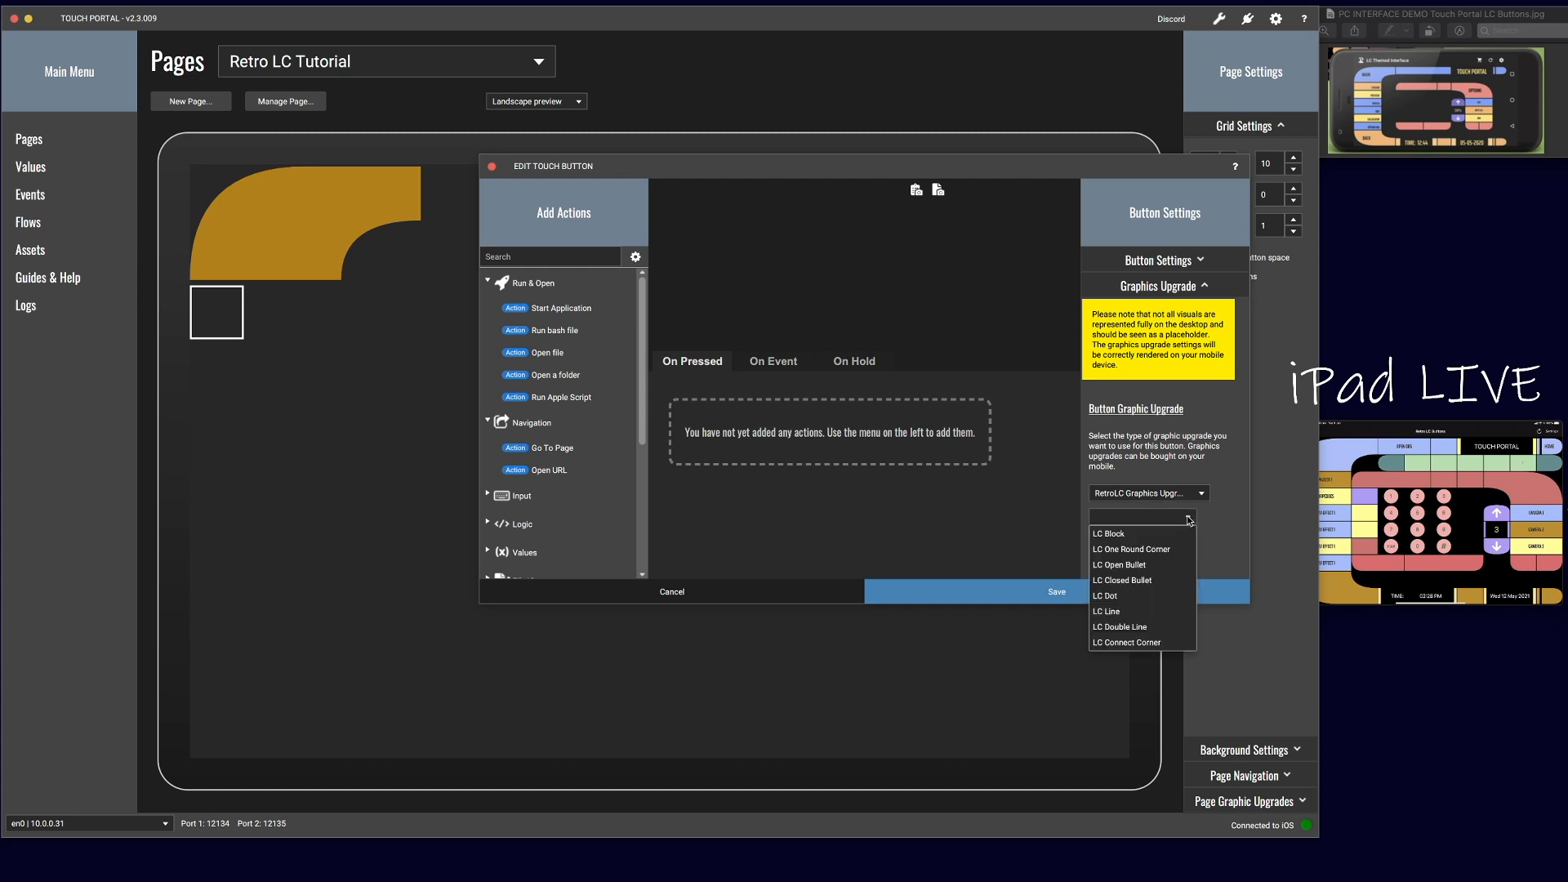
{"action": "left_click", "coordinate": [1112, 535]}
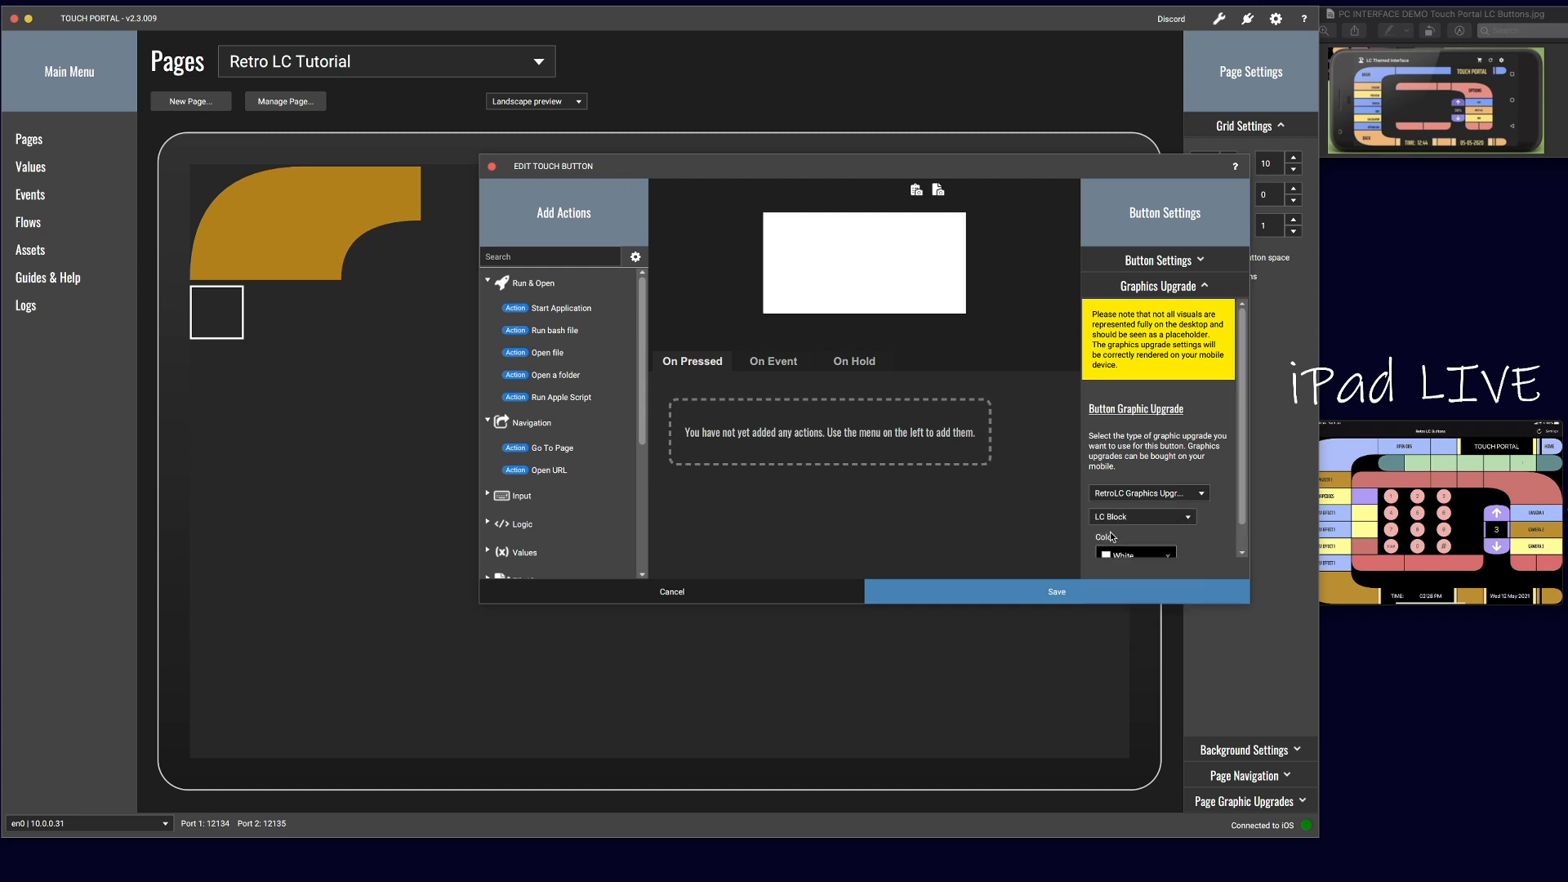
{"action": "left_click", "coordinate": [1153, 555]}
{"action": "left_click", "coordinate": [1199, 604]}
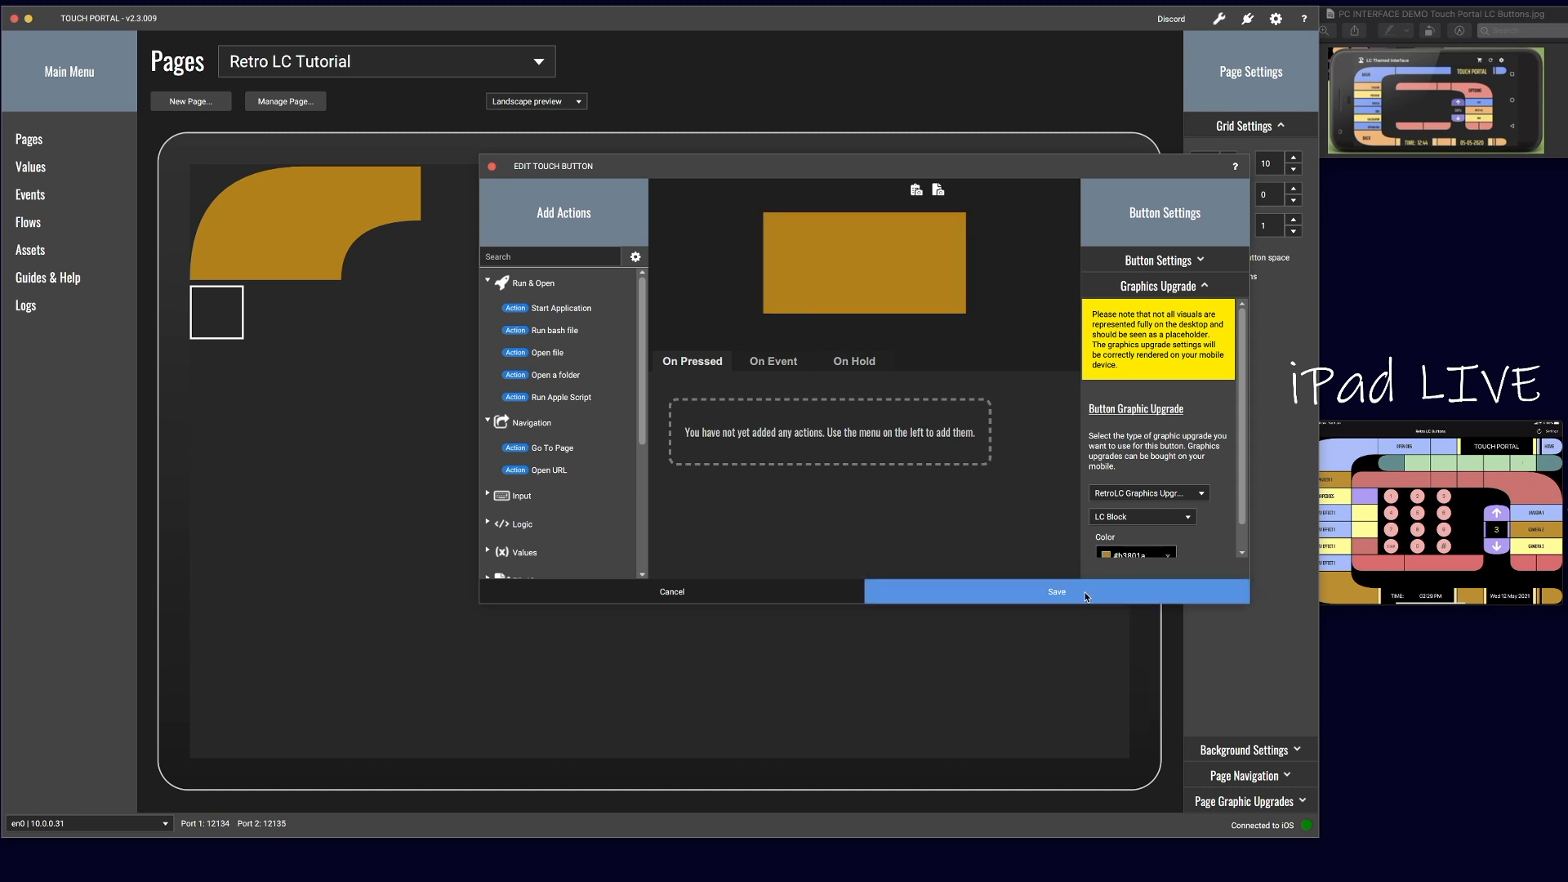
Step: Enter "Button 1" as the block button's text and set its font to Saira
{"action": "left_click", "coordinate": [1157, 263]}
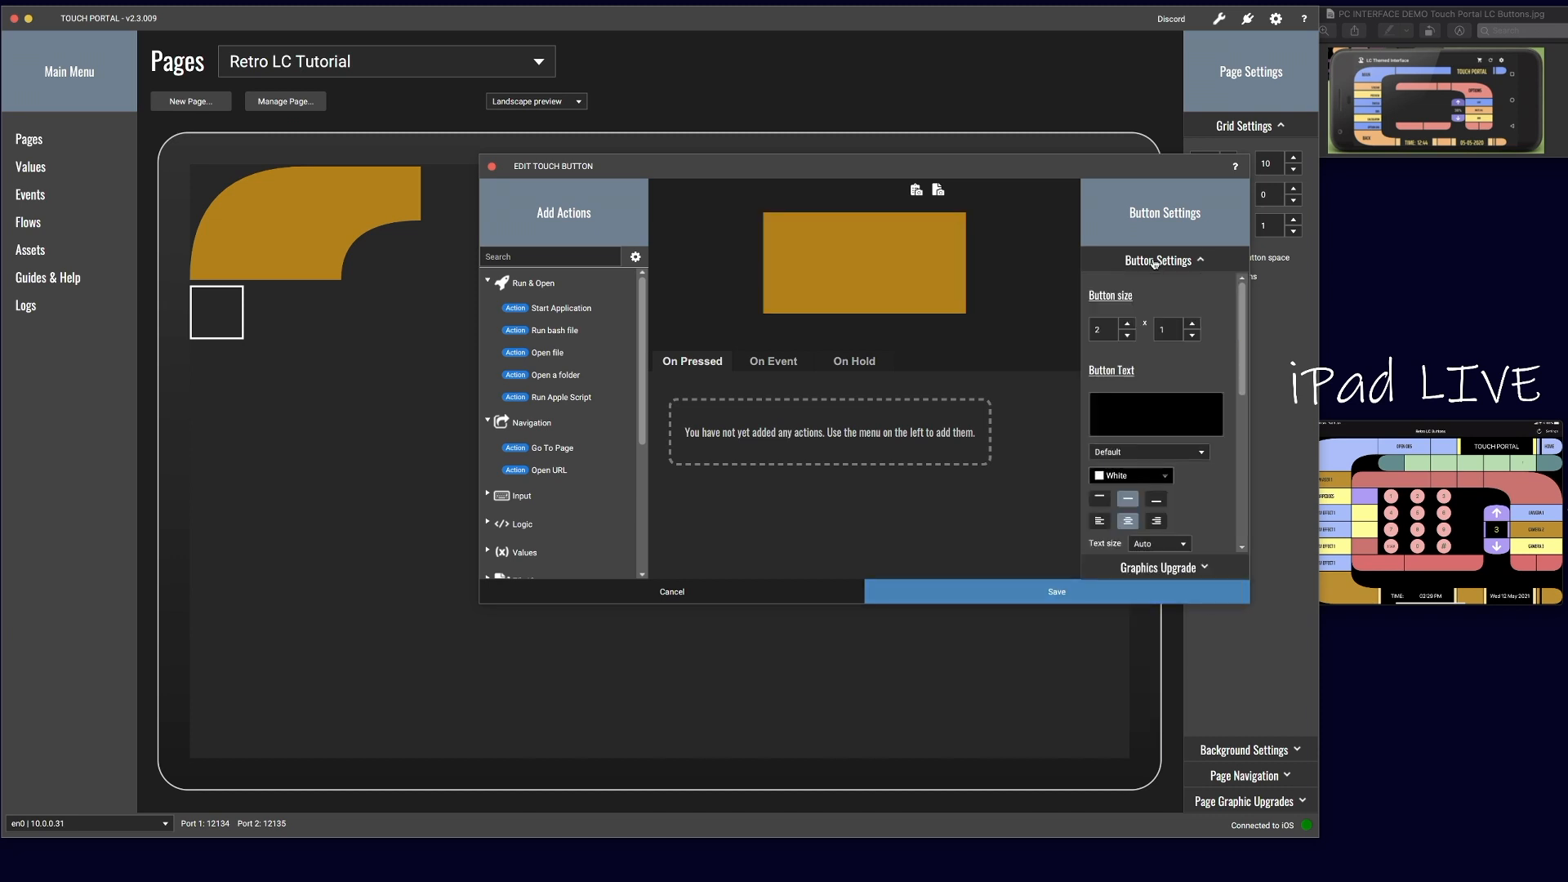
{"action": "left_click", "coordinate": [1114, 408]}
{"action": "type", "text": "Button 1"}
{"action": "left_click", "coordinate": [1138, 454]}
{"action": "left_click", "coordinate": [1124, 493]}
Step: Set the Button 1 text size to 20 with a dark gray text color, and save the button
{"action": "left_click", "coordinate": [1159, 546]}
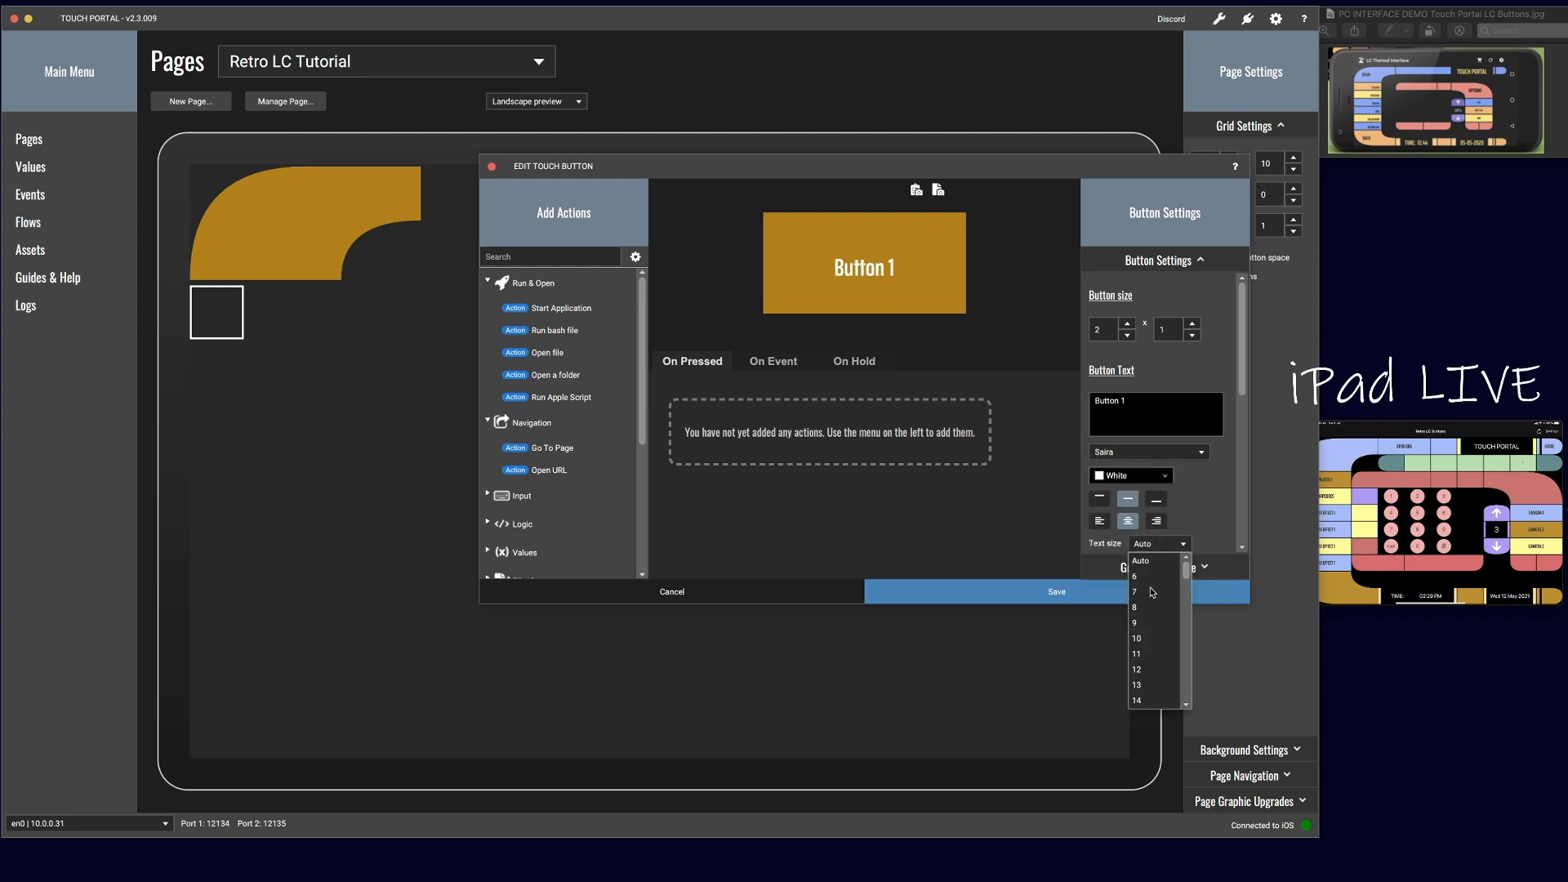
{"action": "scroll", "coordinate": [1146, 675], "scroll_direction": "down", "scroll_amount": 2}
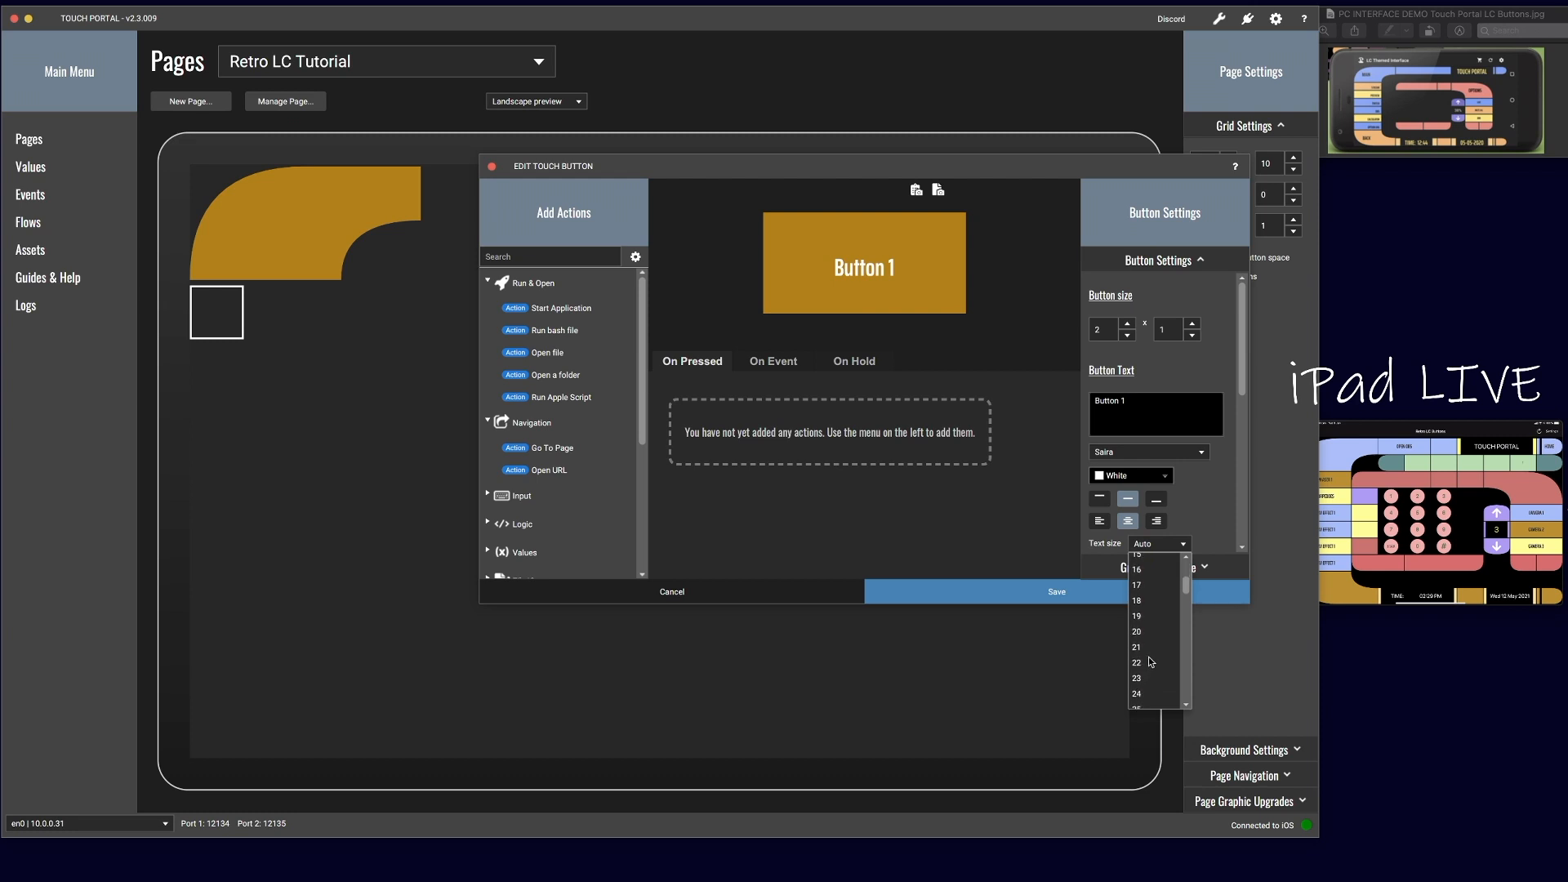
{"action": "left_click", "coordinate": [1138, 632]}
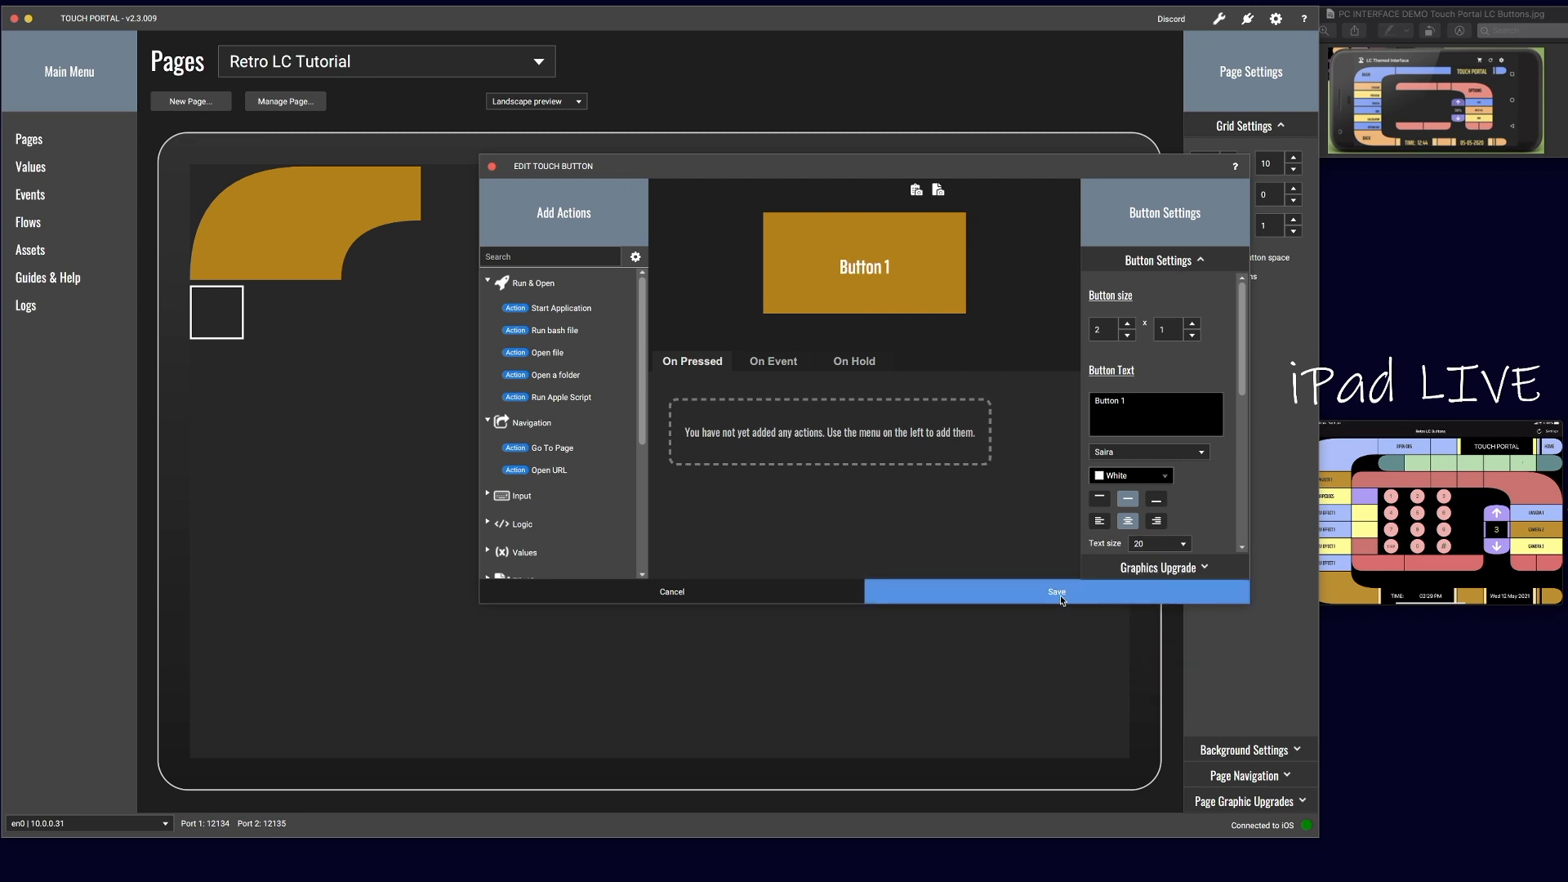
{"action": "left_click", "coordinate": [1161, 480]}
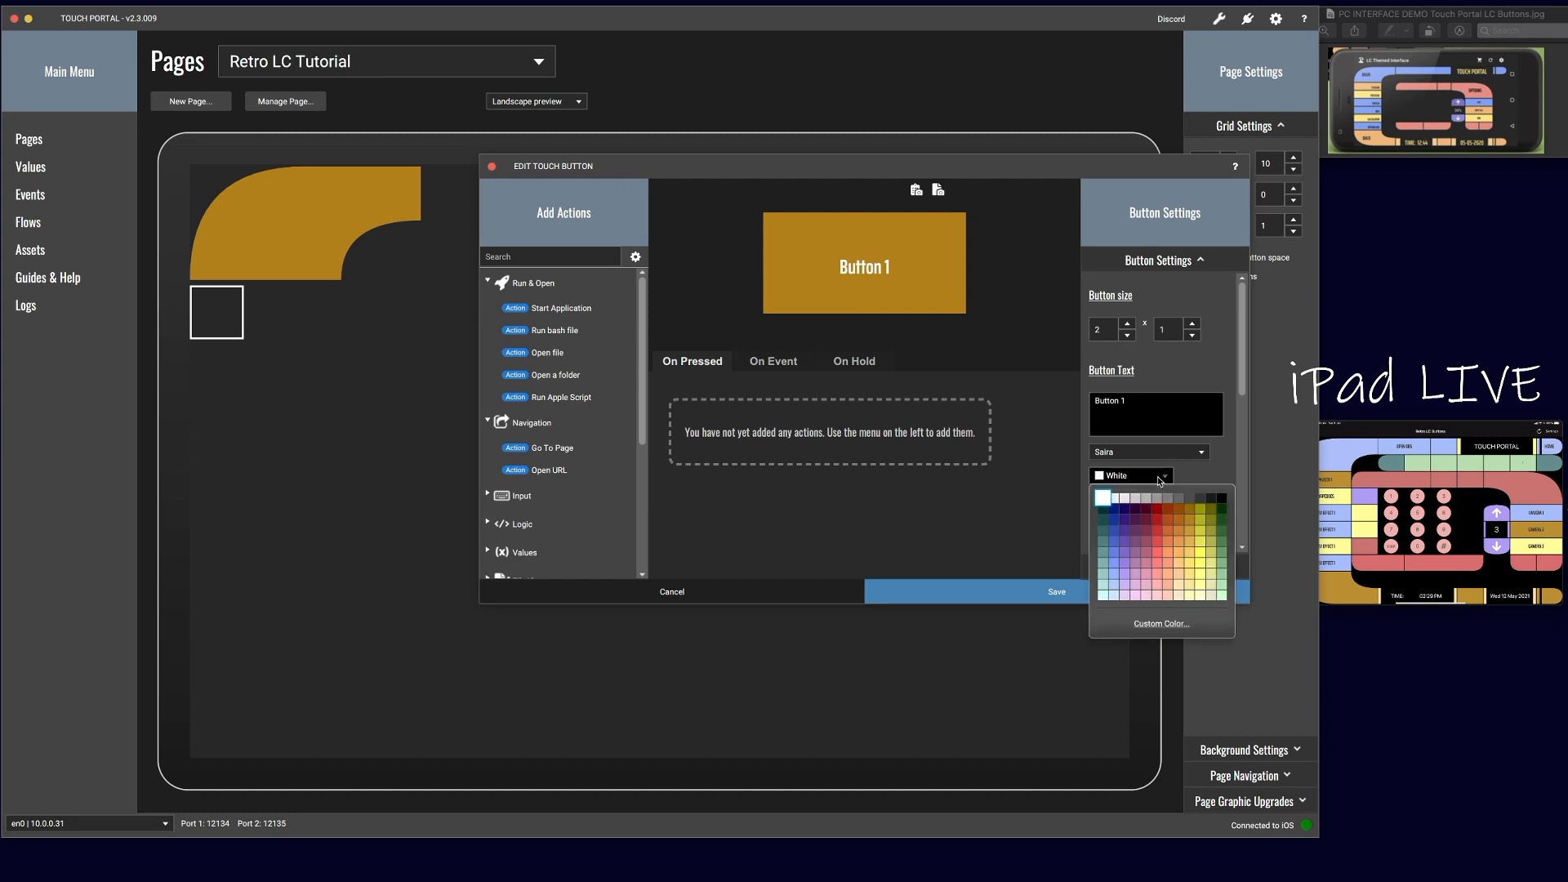
{"action": "left_click", "coordinate": [1200, 500]}
{"action": "left_click", "coordinate": [1078, 593]}
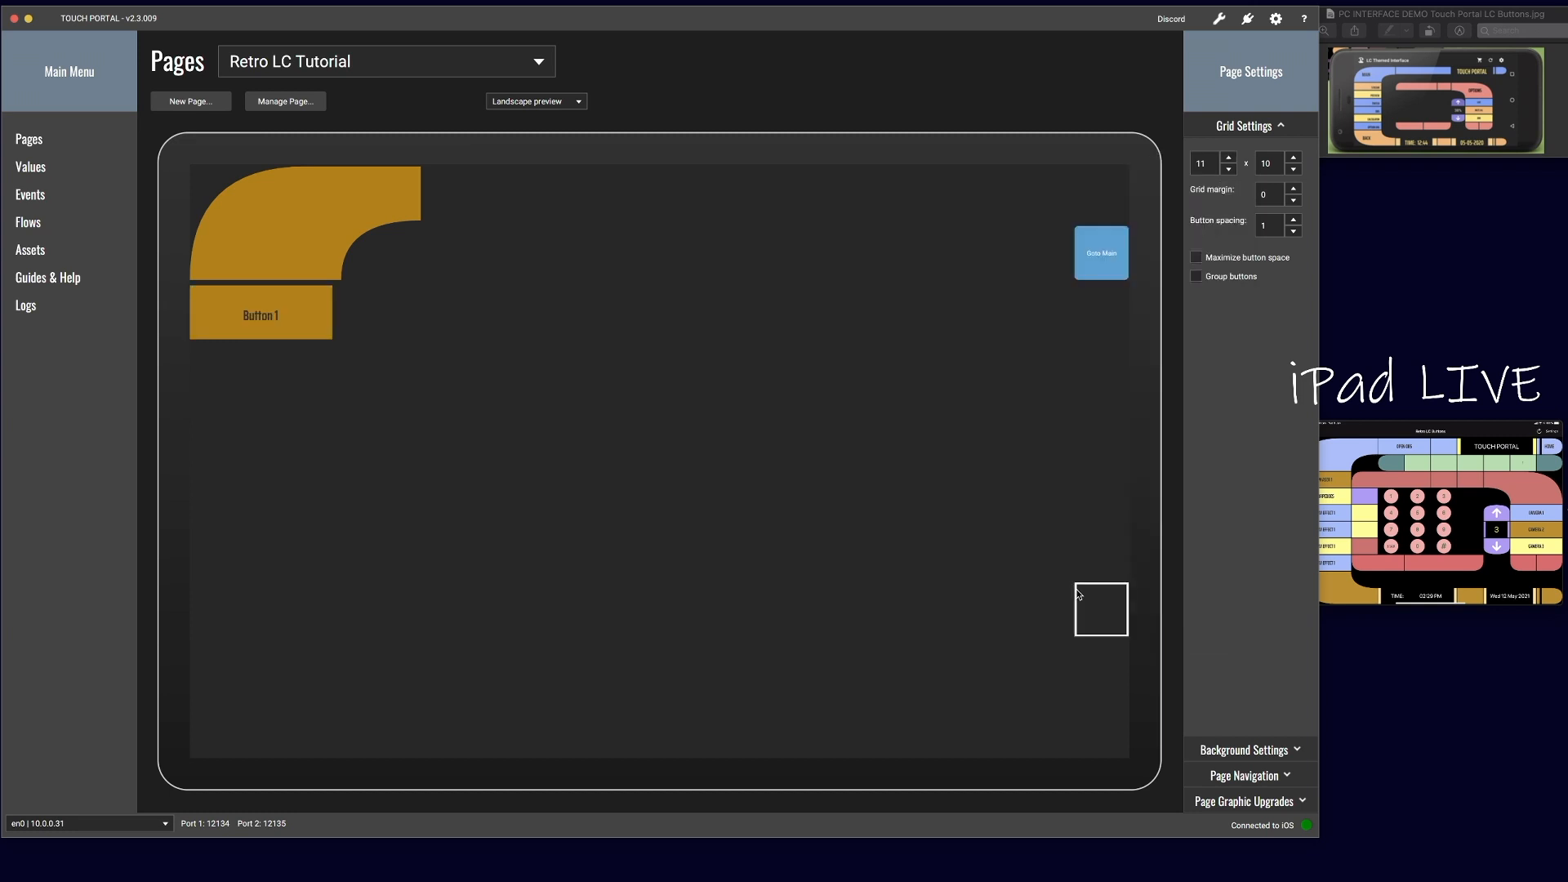
Step: Copy Button 1 and paste it into the first-column cells of the five rows below it
{"action": "right_click", "coordinate": [293, 313]}
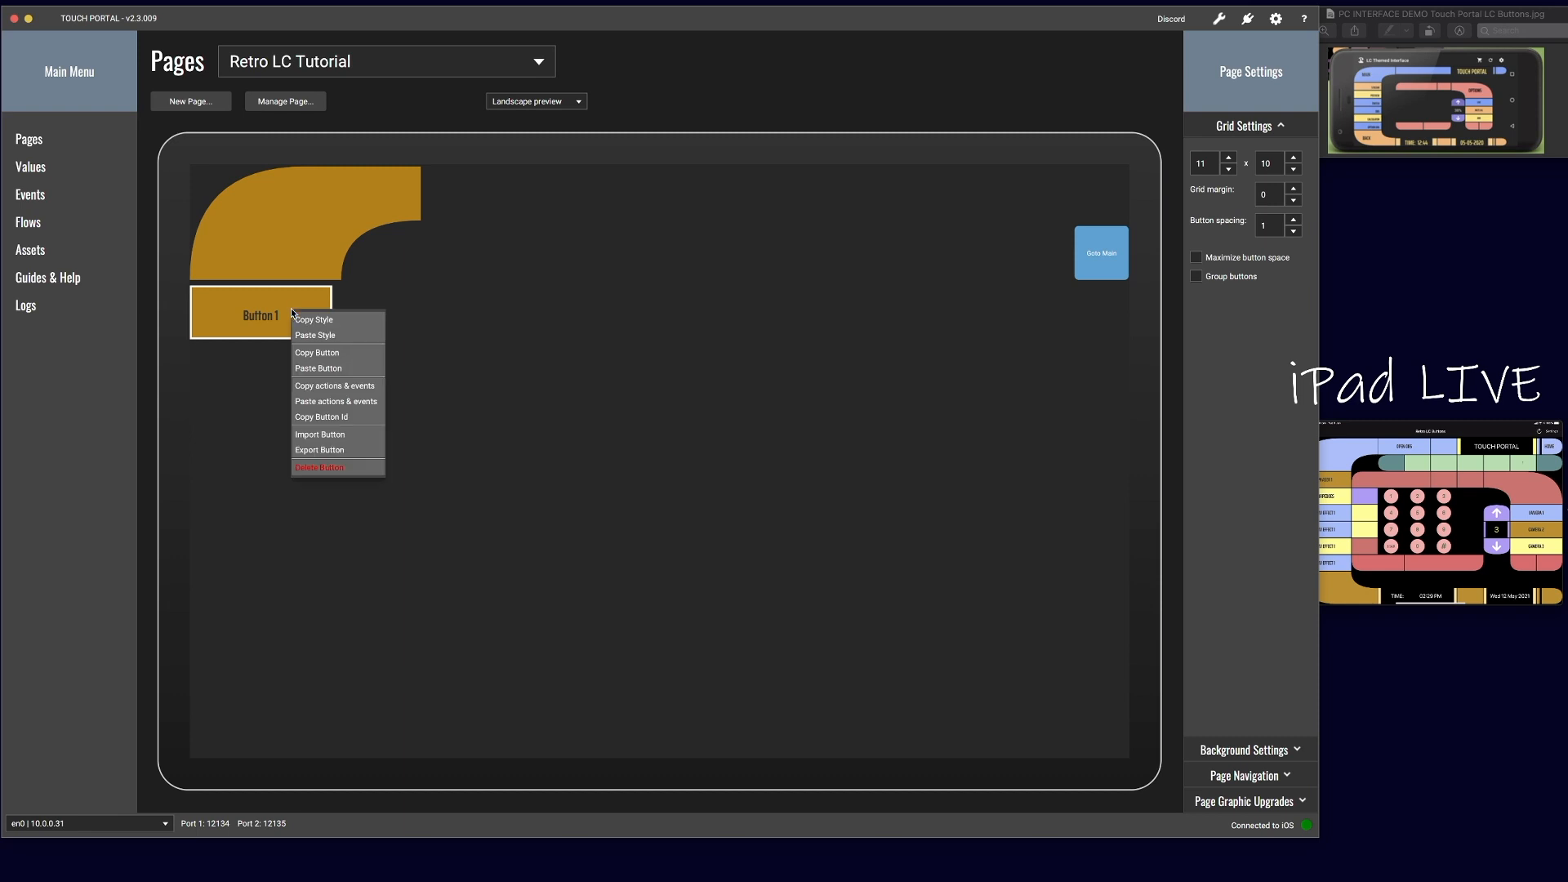
{"action": "left_click", "coordinate": [307, 353]}
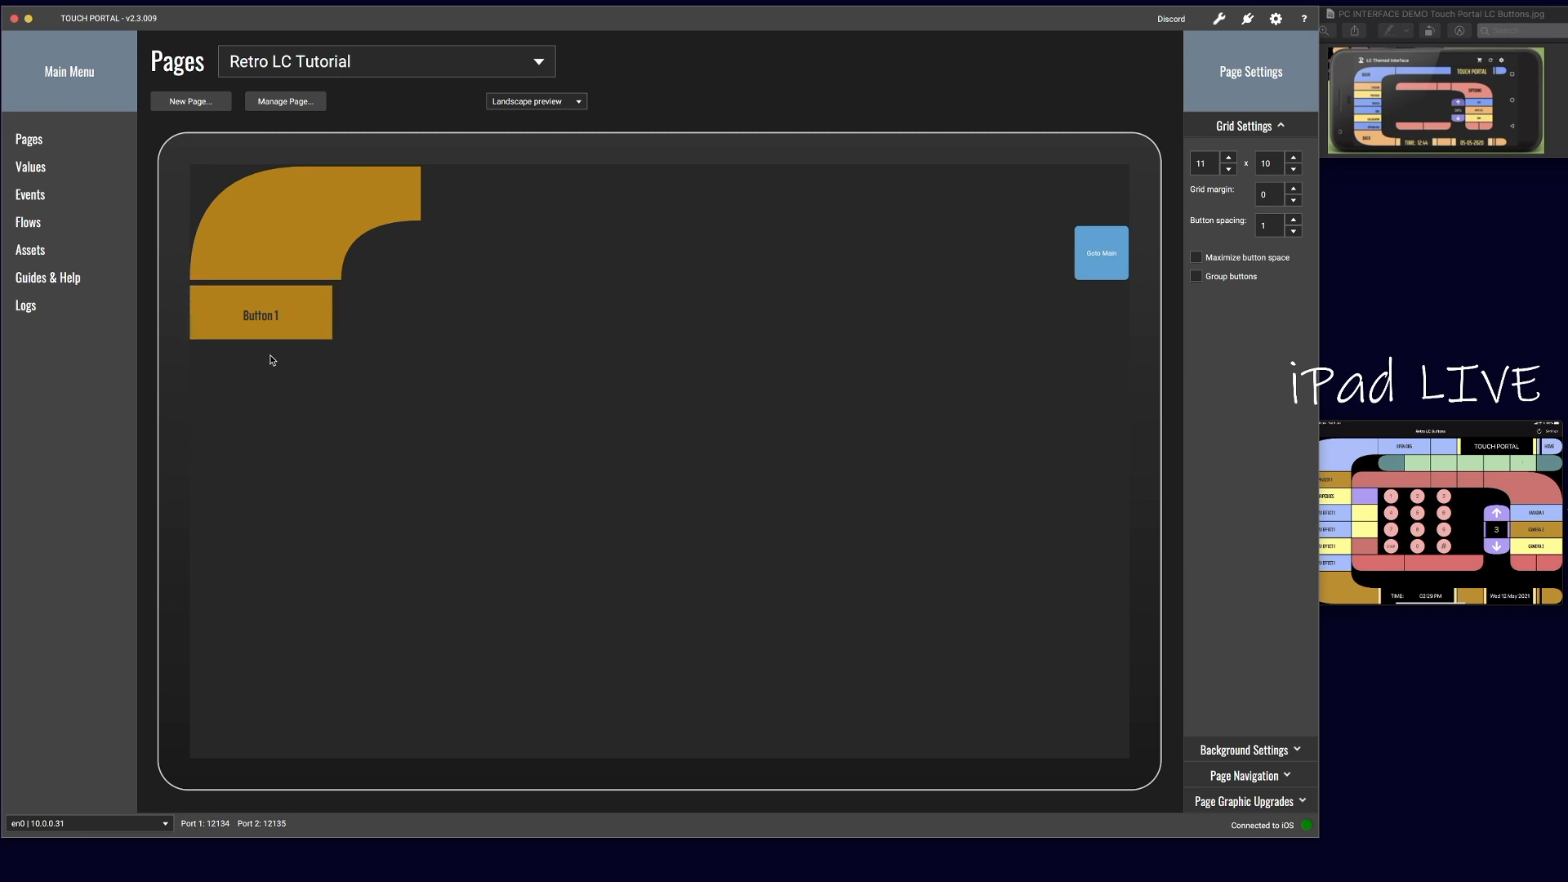
{"action": "right_click", "coordinate": [226, 369]}
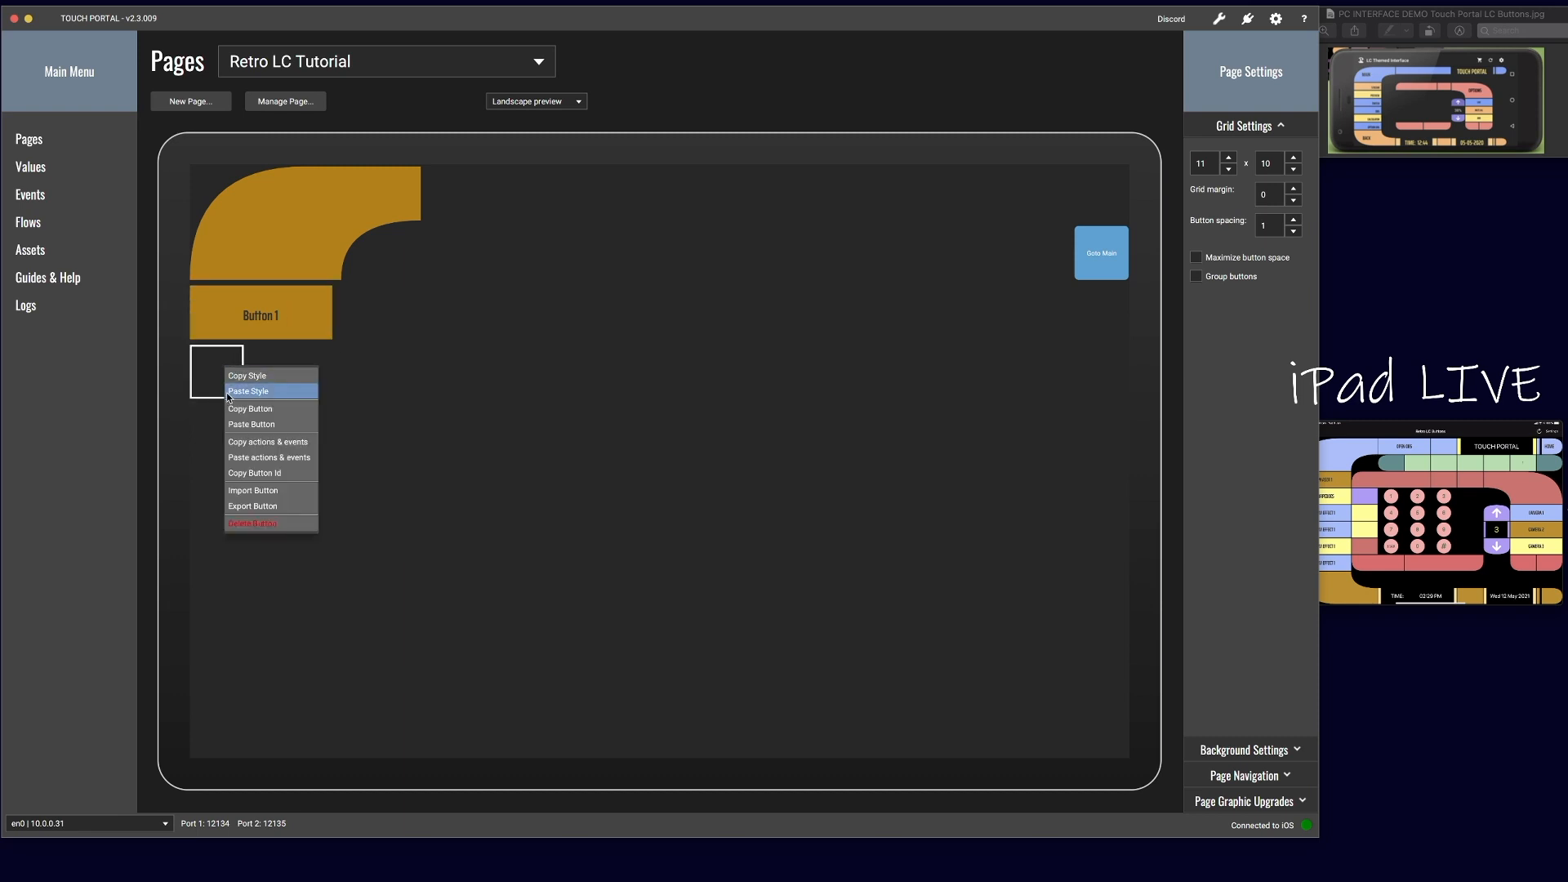
{"action": "left_click", "coordinate": [233, 424]}
{"action": "right_click", "coordinate": [212, 415]}
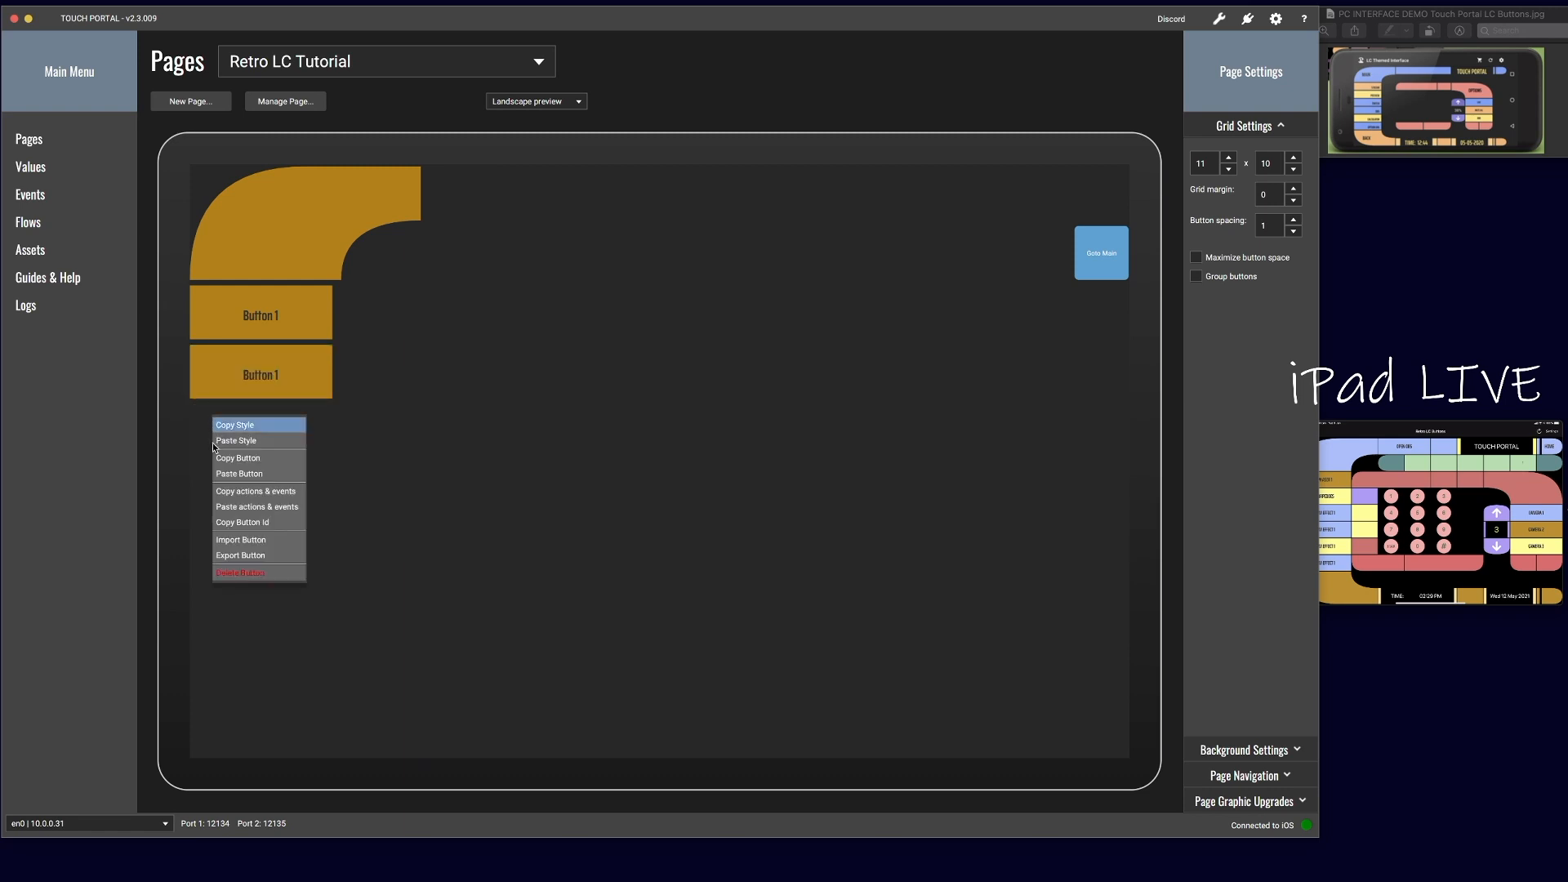
{"action": "left_click", "coordinate": [233, 470]}
{"action": "right_click", "coordinate": [211, 488]}
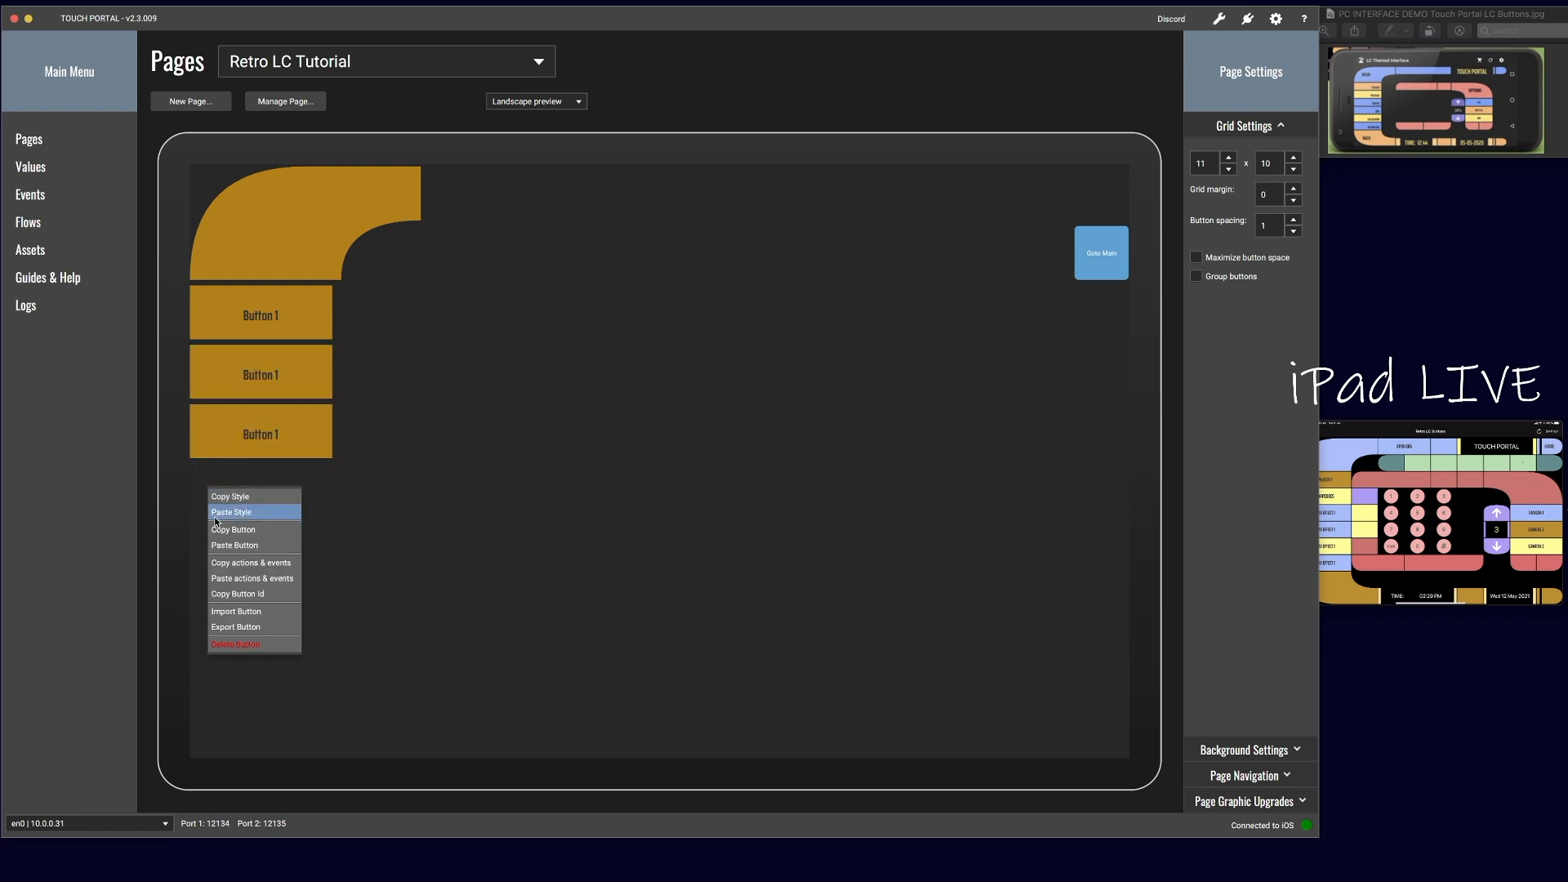
{"action": "left_click", "coordinate": [233, 544]}
{"action": "right_click", "coordinate": [219, 548]}
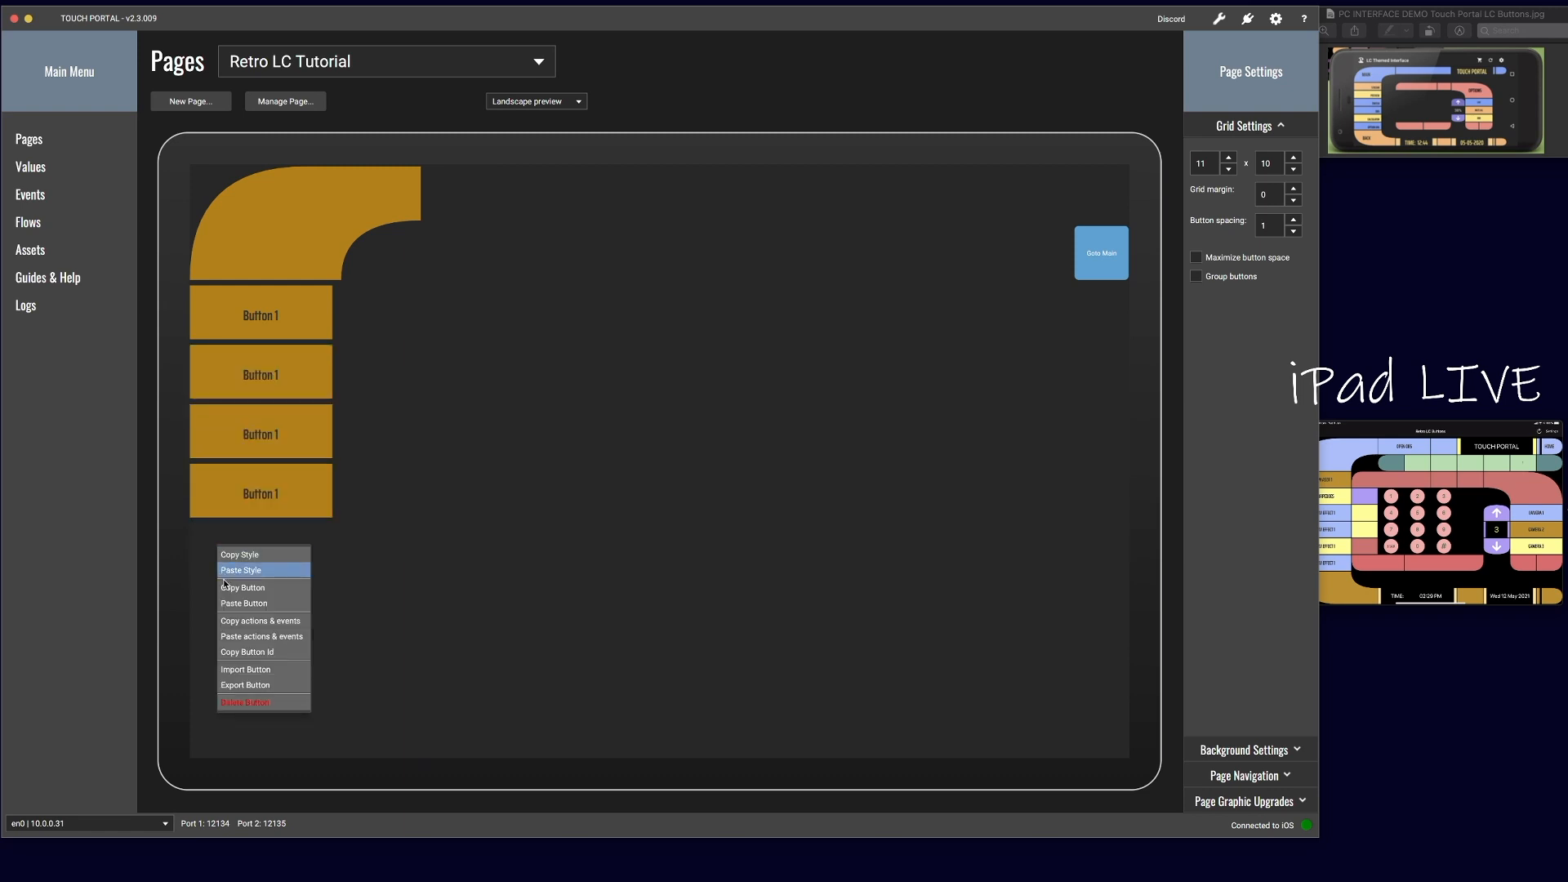
{"action": "left_click", "coordinate": [230, 604]}
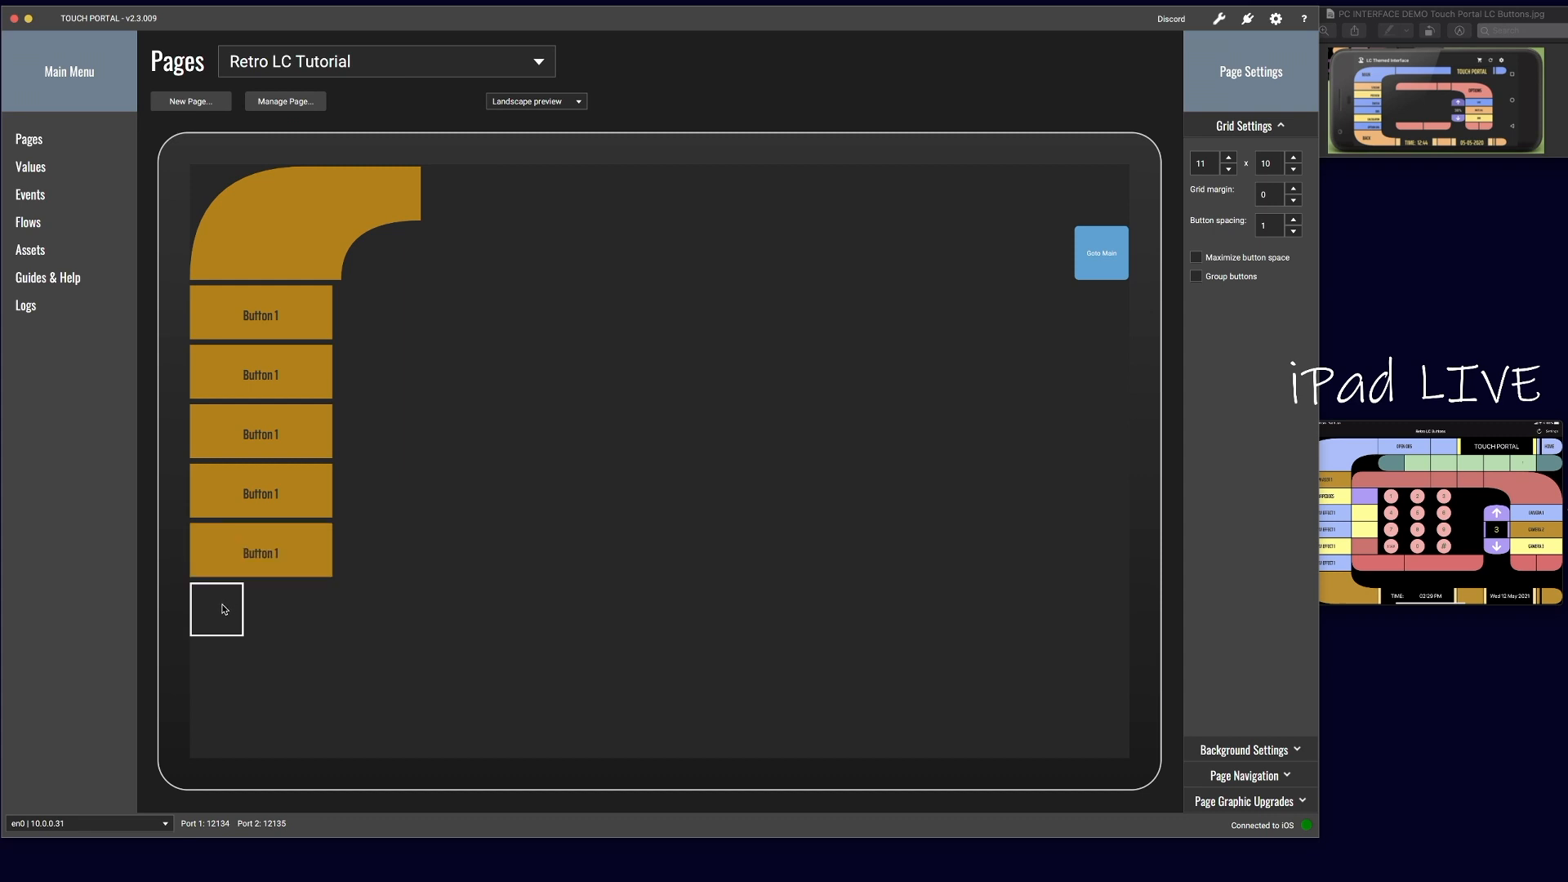
{"action": "right_click", "coordinate": [227, 610]}
{"action": "left_click", "coordinate": [236, 663]}
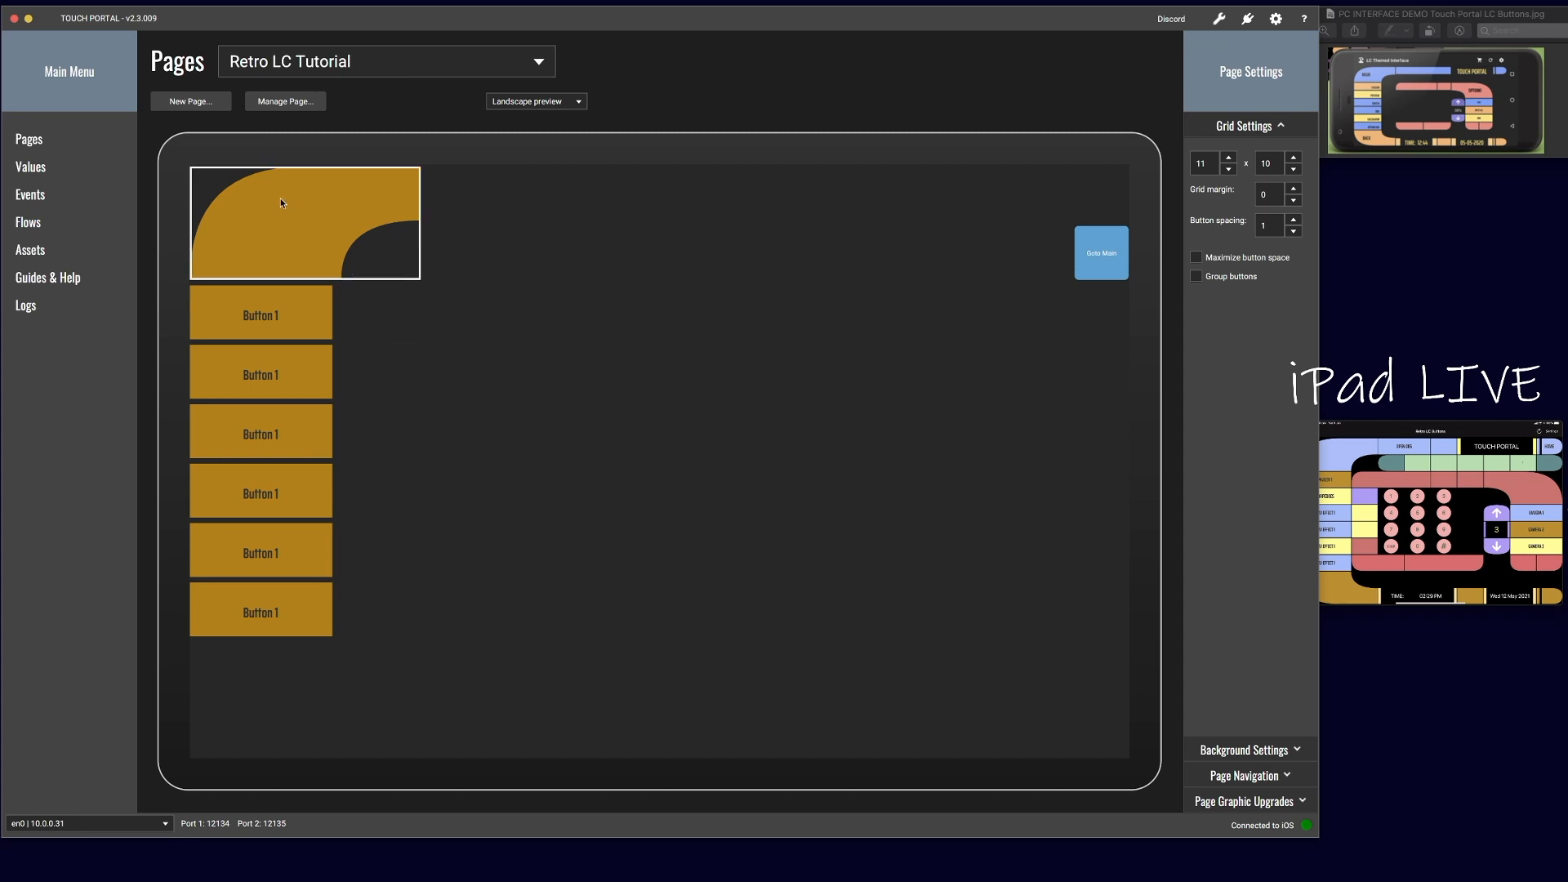
Step: Copy the connect corner button and paste it below the last Button 1 in the first column
{"action": "right_click", "coordinate": [236, 193]}
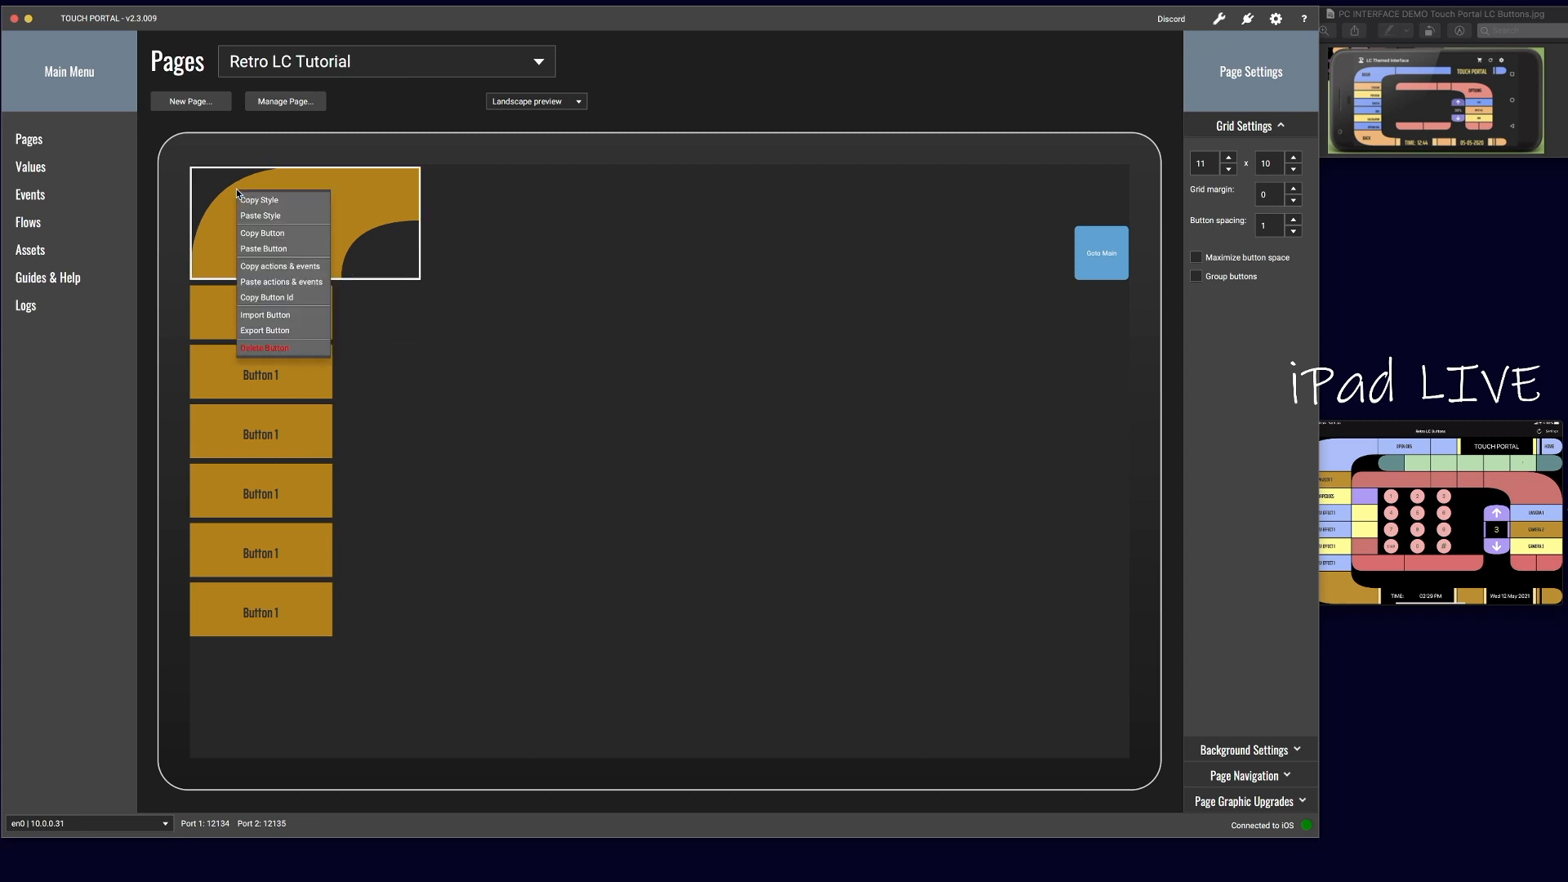
{"action": "left_click", "coordinate": [242, 235]}
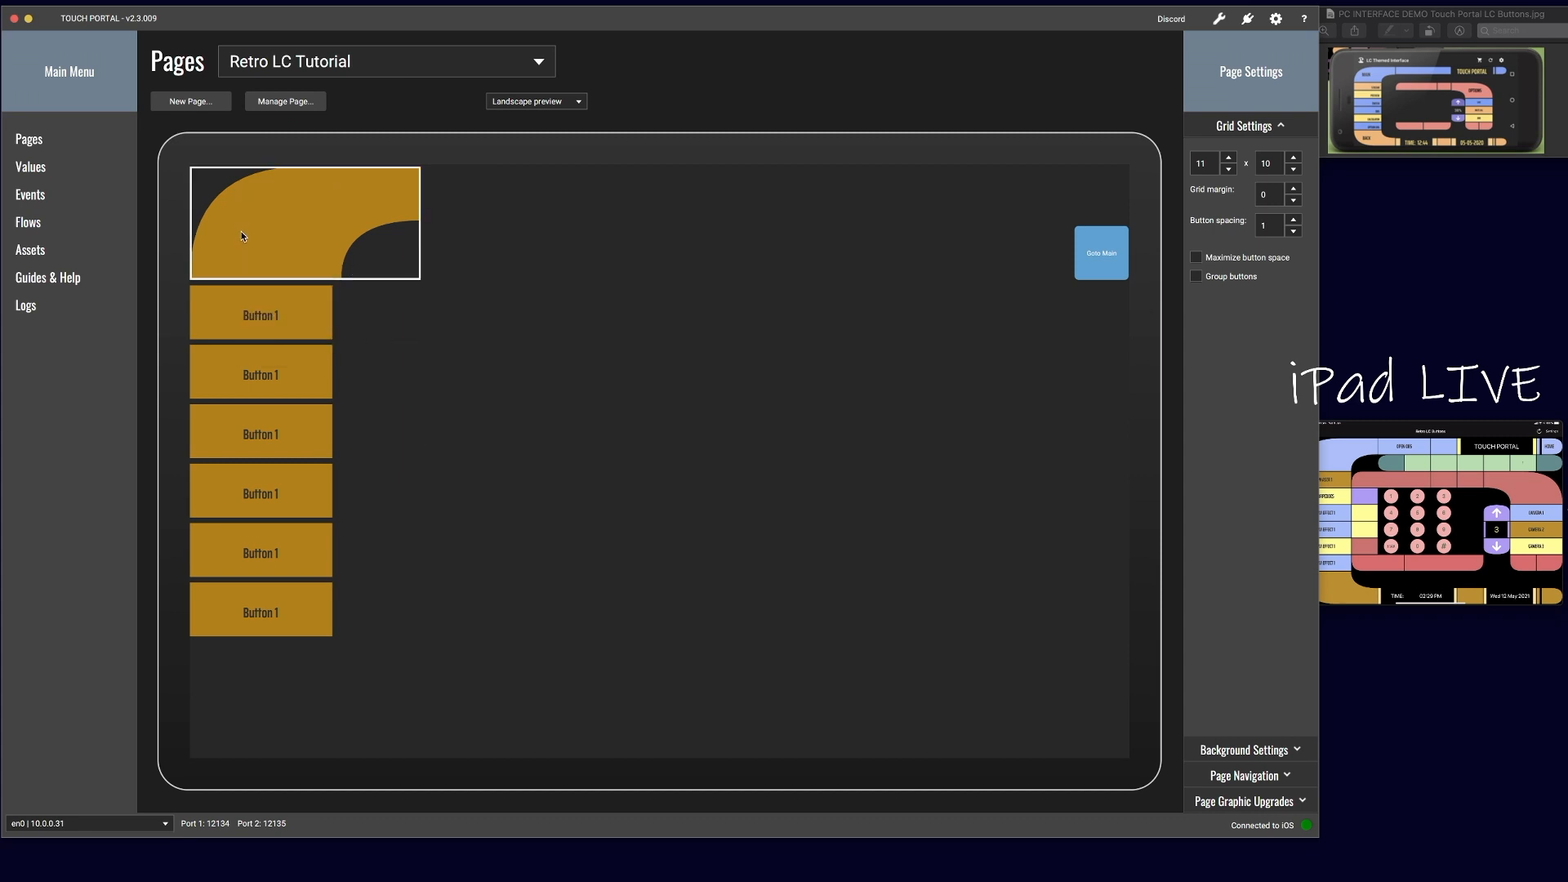
{"action": "right_click", "coordinate": [196, 659]}
{"action": "left_click", "coordinate": [214, 715]}
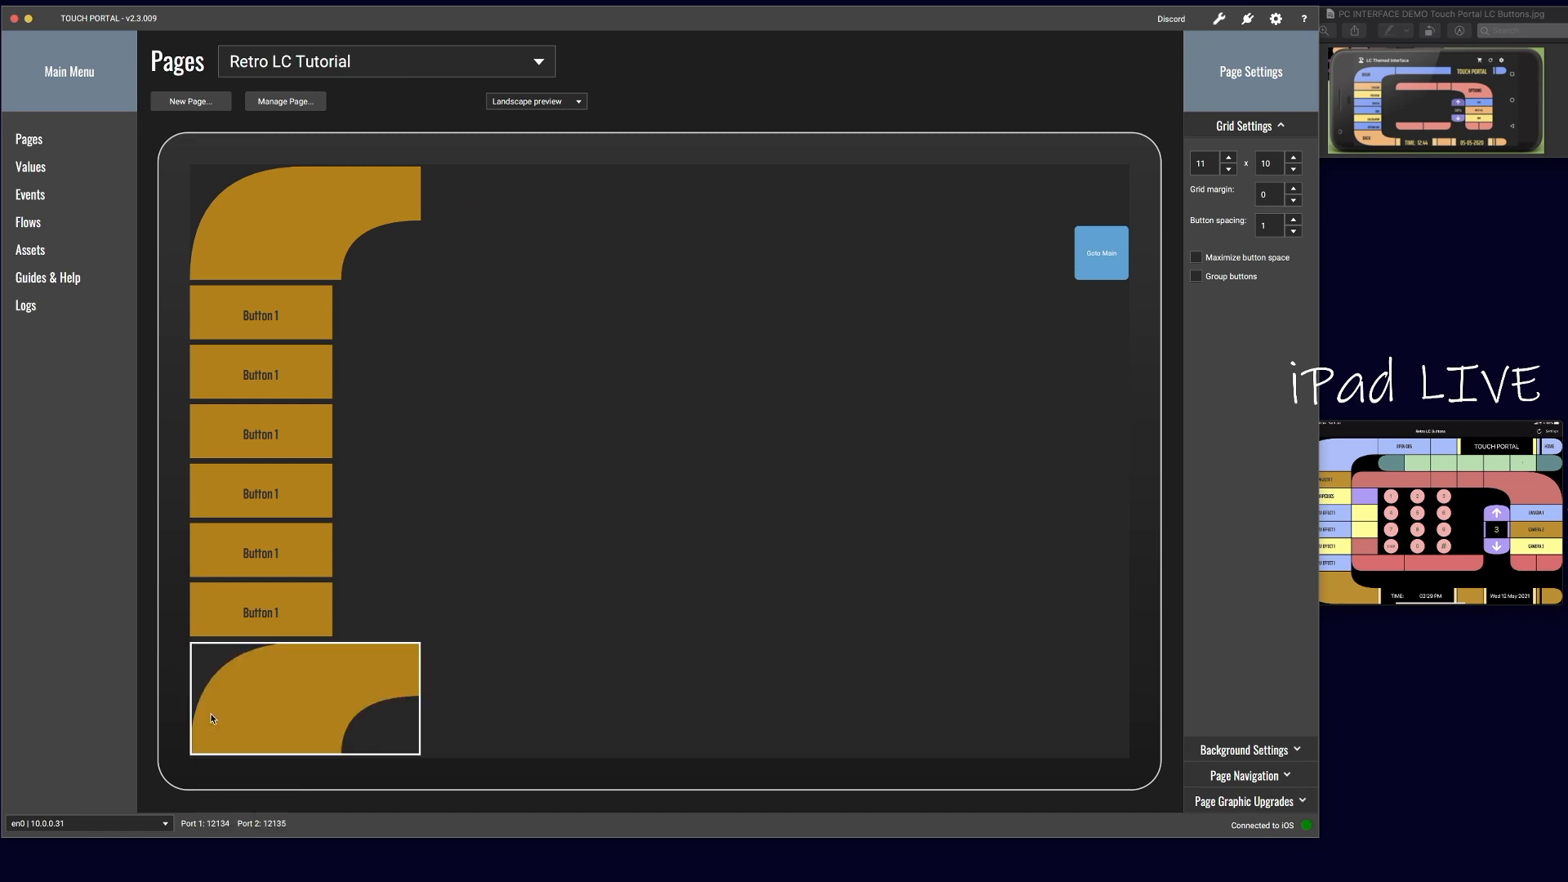
Step: Change side 1 of the pasted lower connect corner to Top and save the button
{"action": "left_click", "coordinate": [249, 698]}
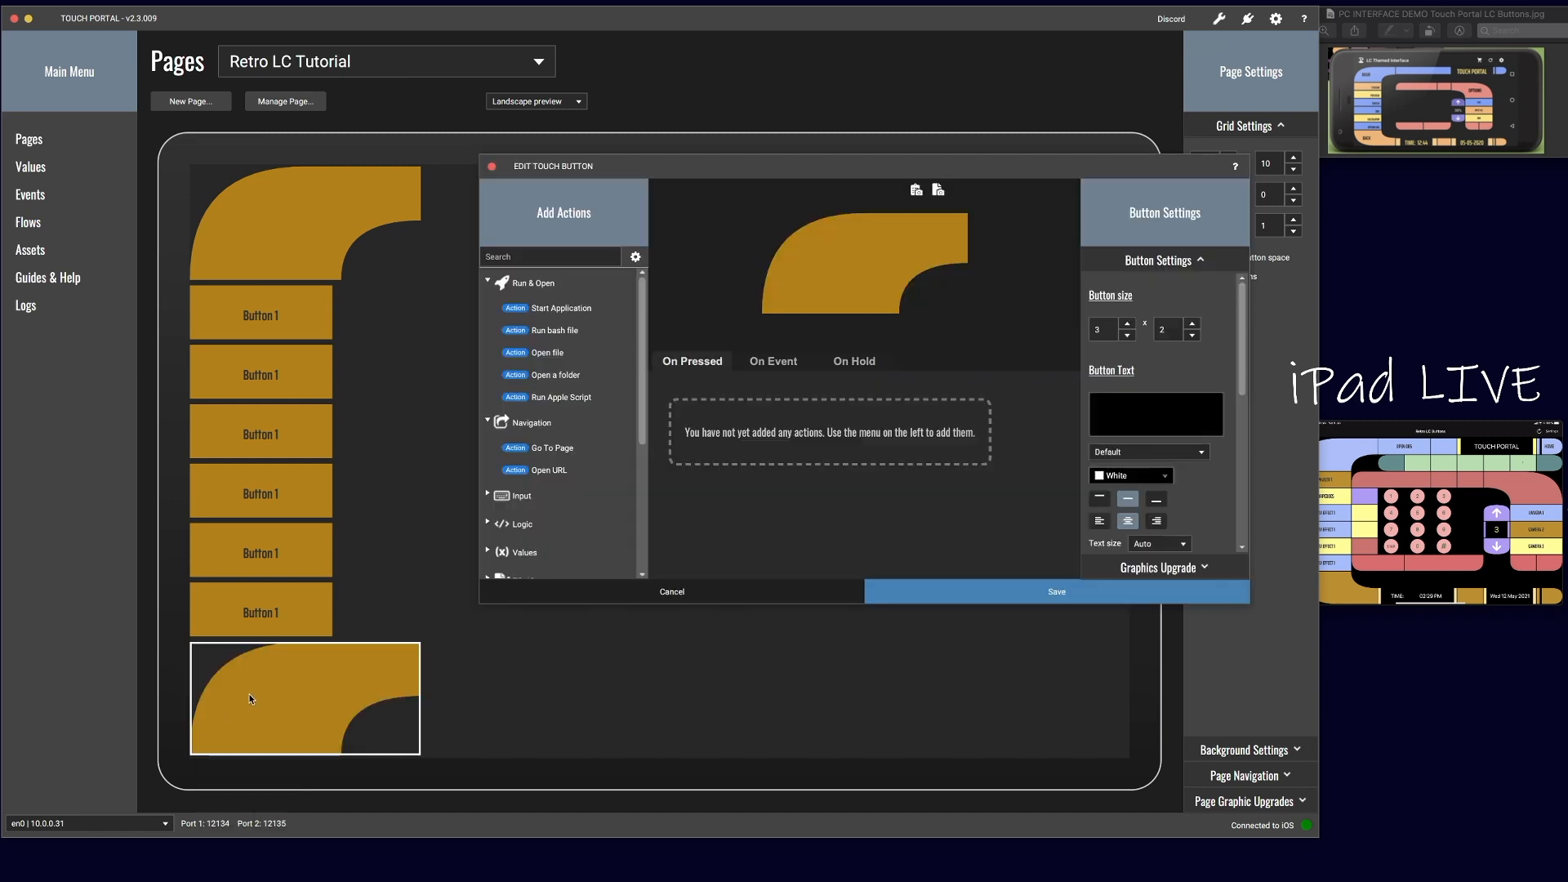
{"action": "left_click", "coordinate": [1158, 568]}
{"action": "scroll", "coordinate": [1204, 516], "scroll_direction": "down", "scroll_amount": 4}
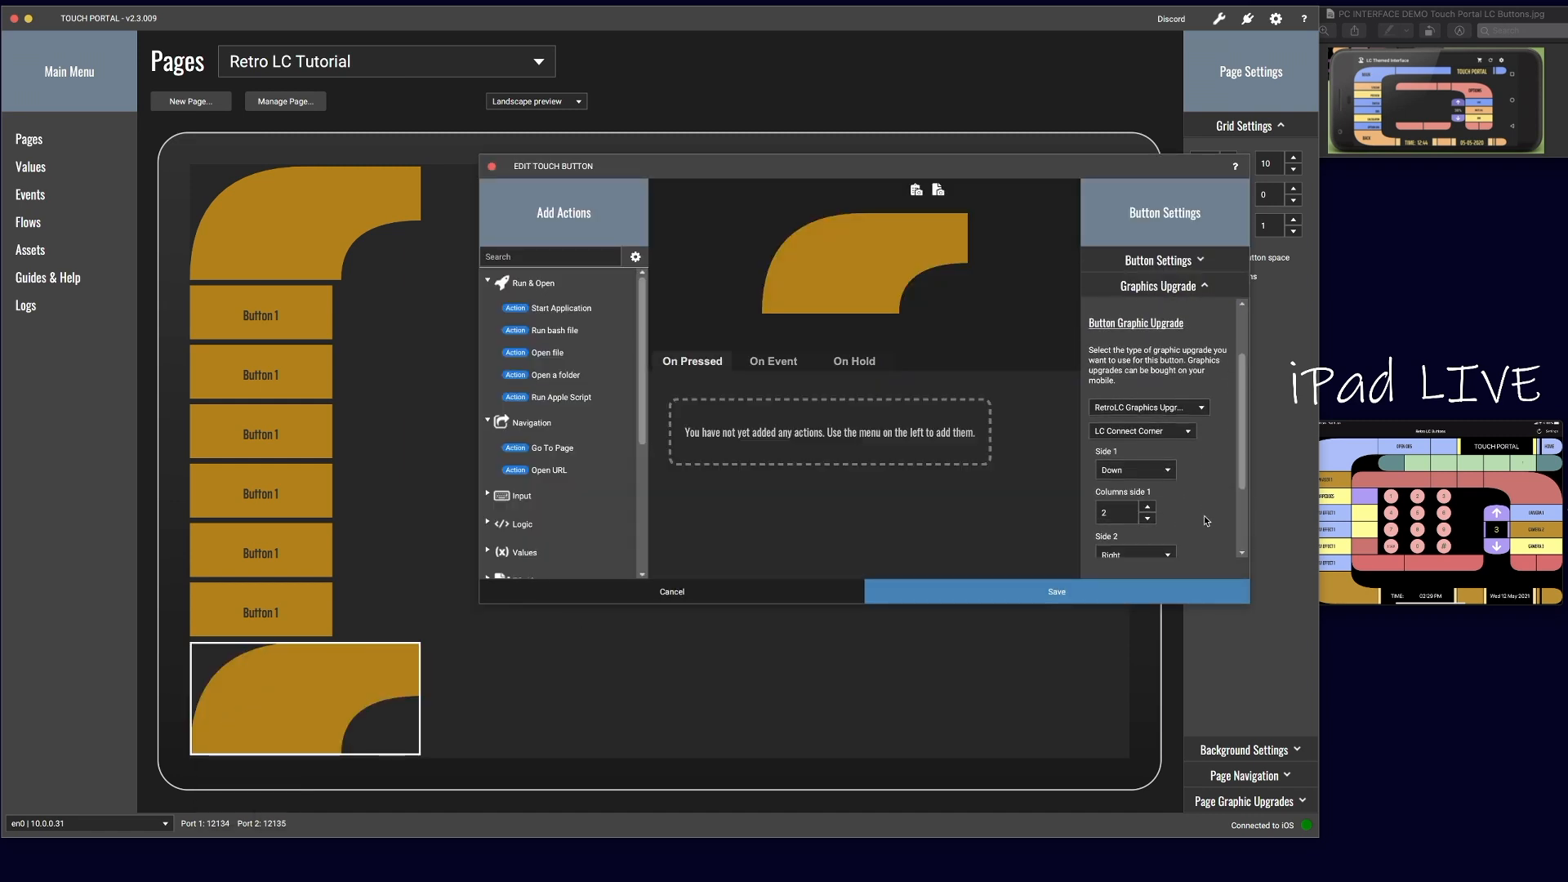
{"action": "scroll", "coordinate": [1205, 516], "scroll_direction": "down", "scroll_amount": 1}
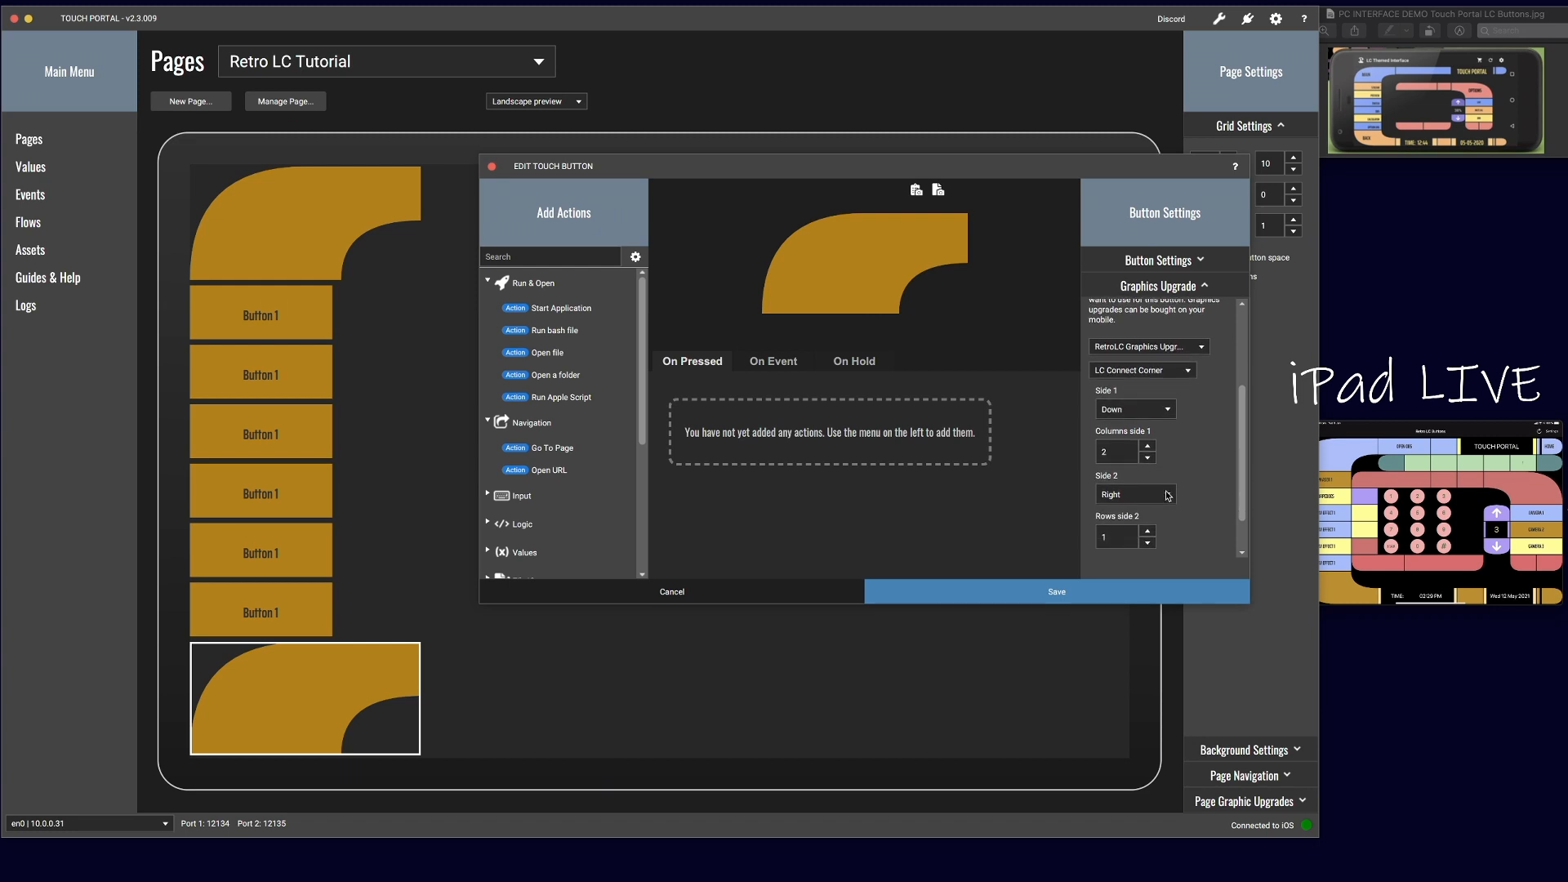
{"action": "left_click", "coordinate": [1167, 494]}
{"action": "left_click", "coordinate": [1172, 415]}
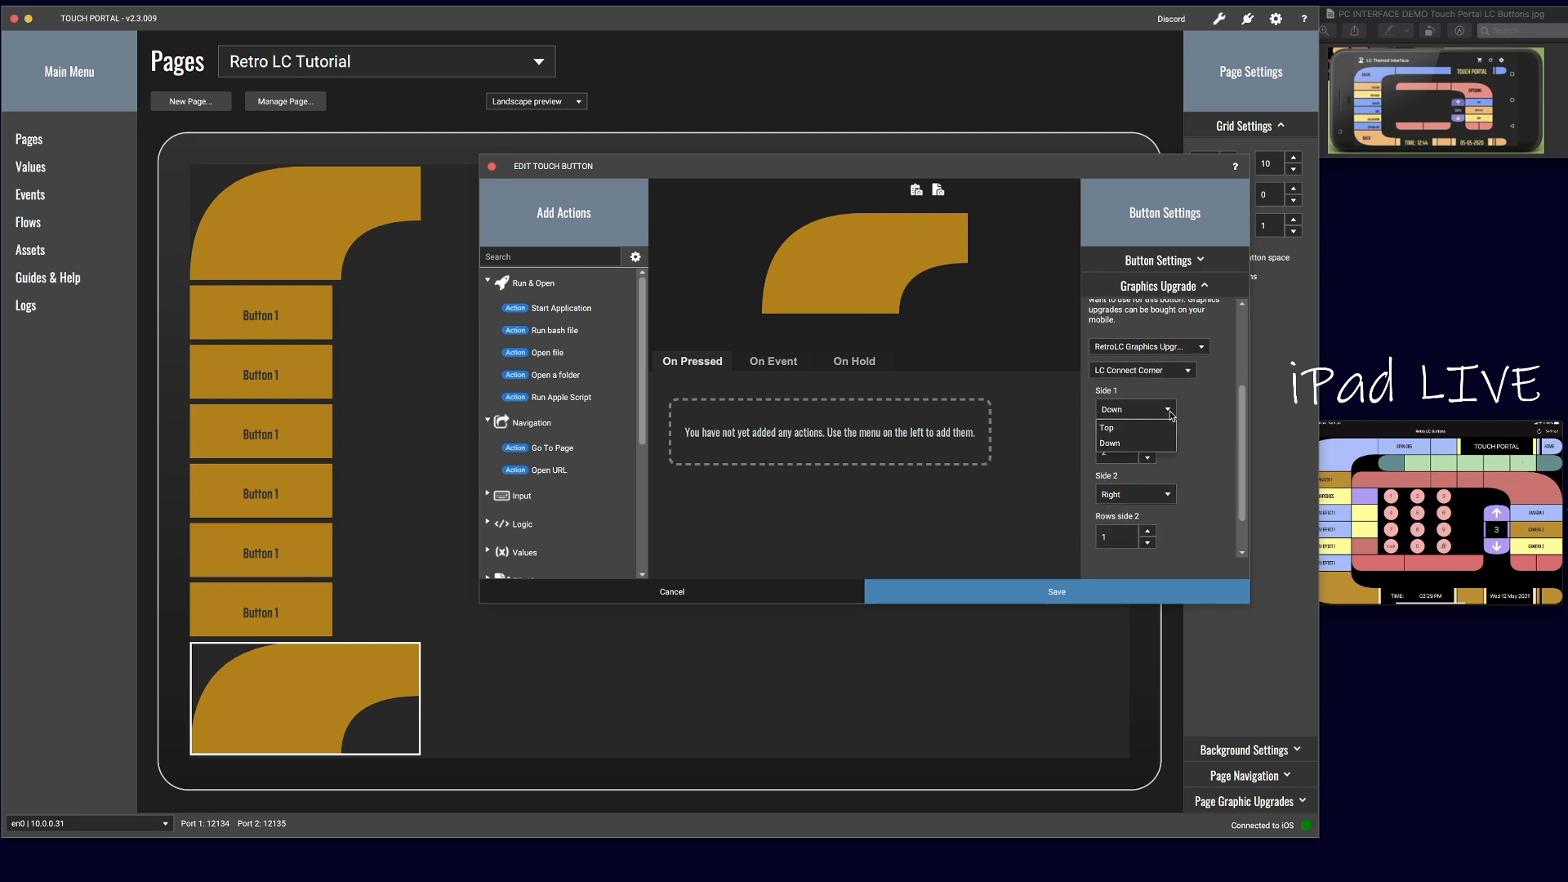
{"action": "left_click", "coordinate": [1130, 447]}
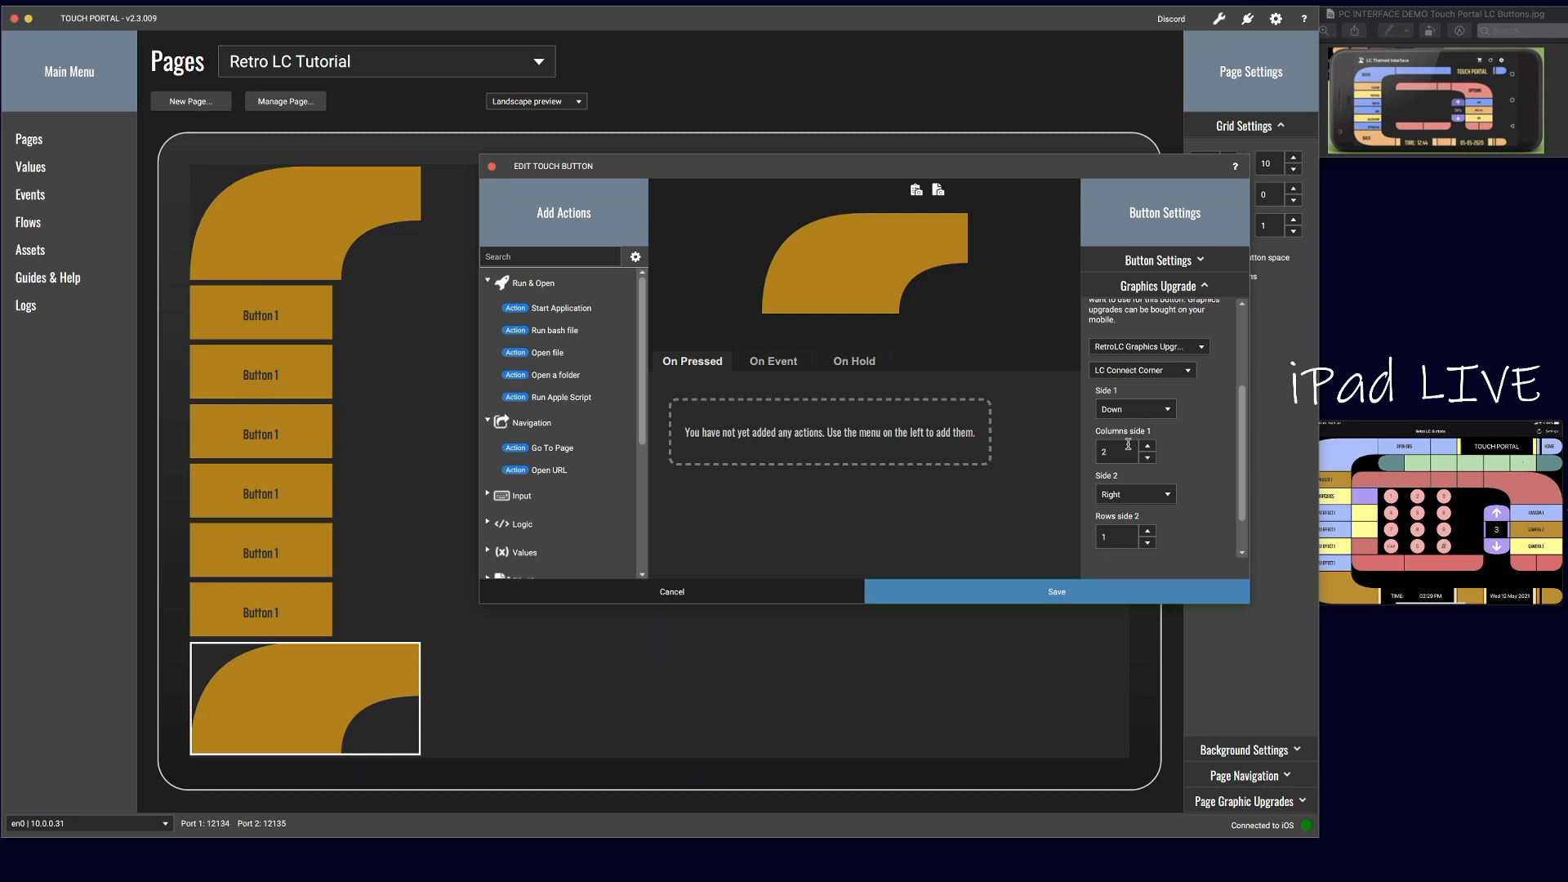
{"action": "left_click", "coordinate": [1166, 417]}
{"action": "left_click", "coordinate": [1137, 431]}
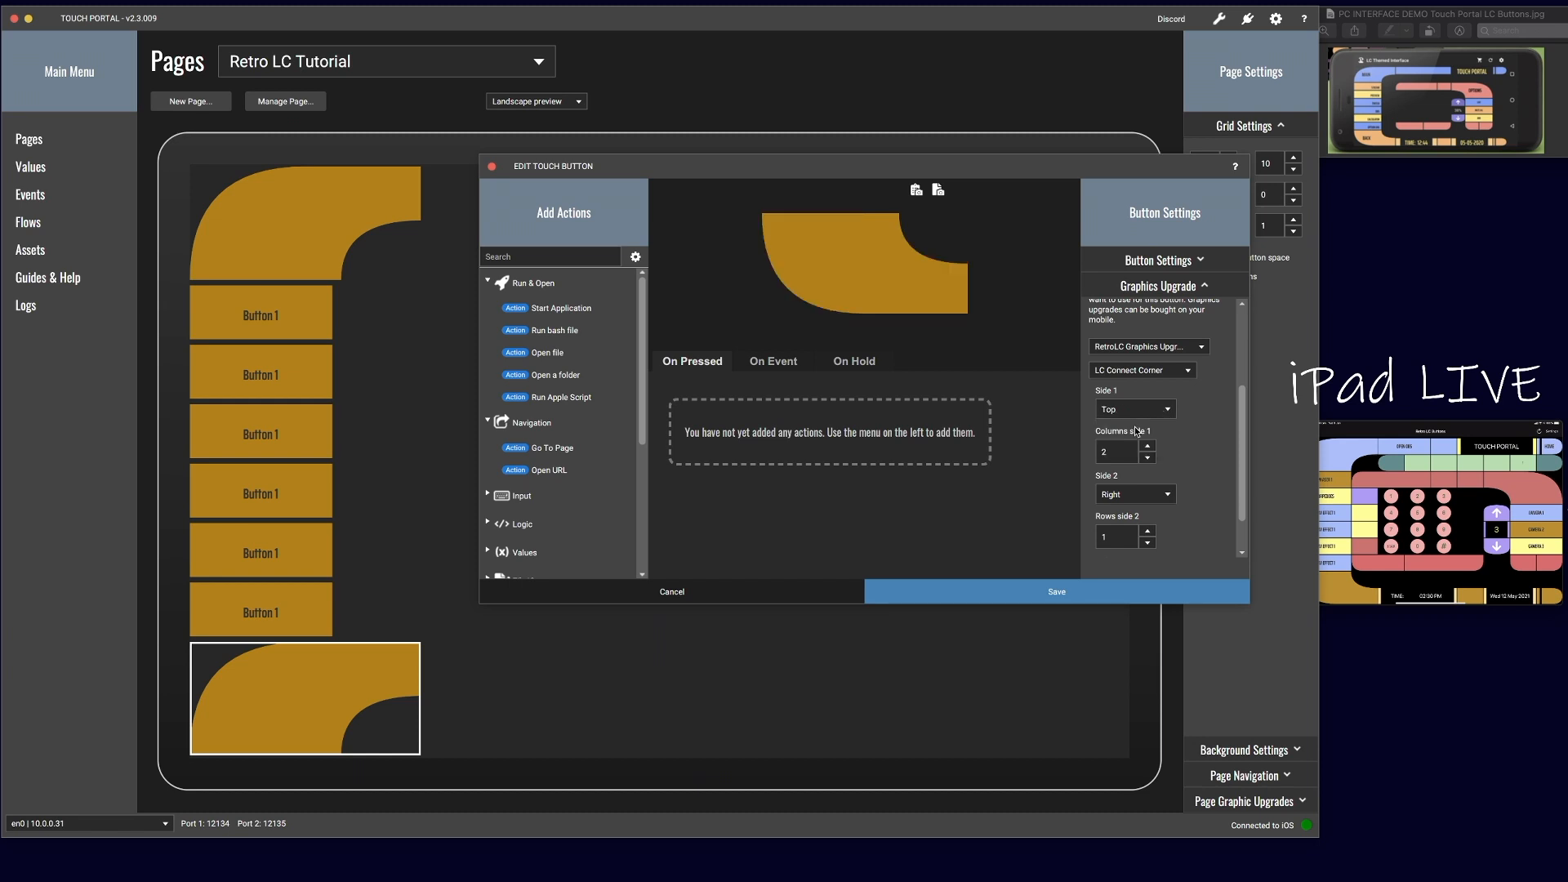
{"action": "left_click", "coordinate": [1051, 591]}
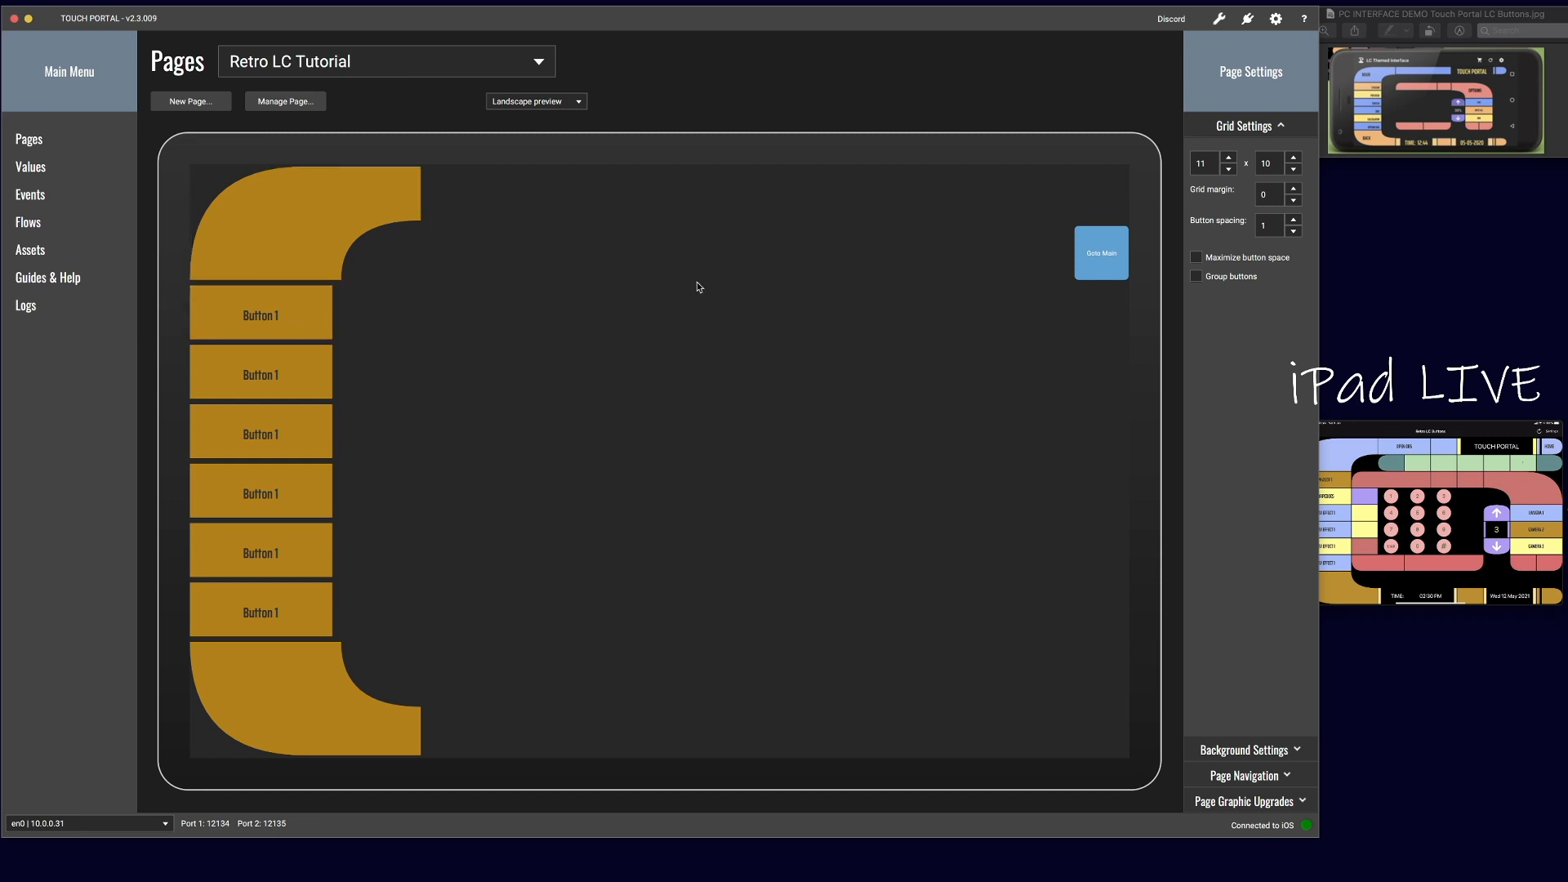
Step: Set the page's button spacing to 0.5 and its grid size to 10 x 10
{"action": "left_click", "coordinate": [1294, 233]}
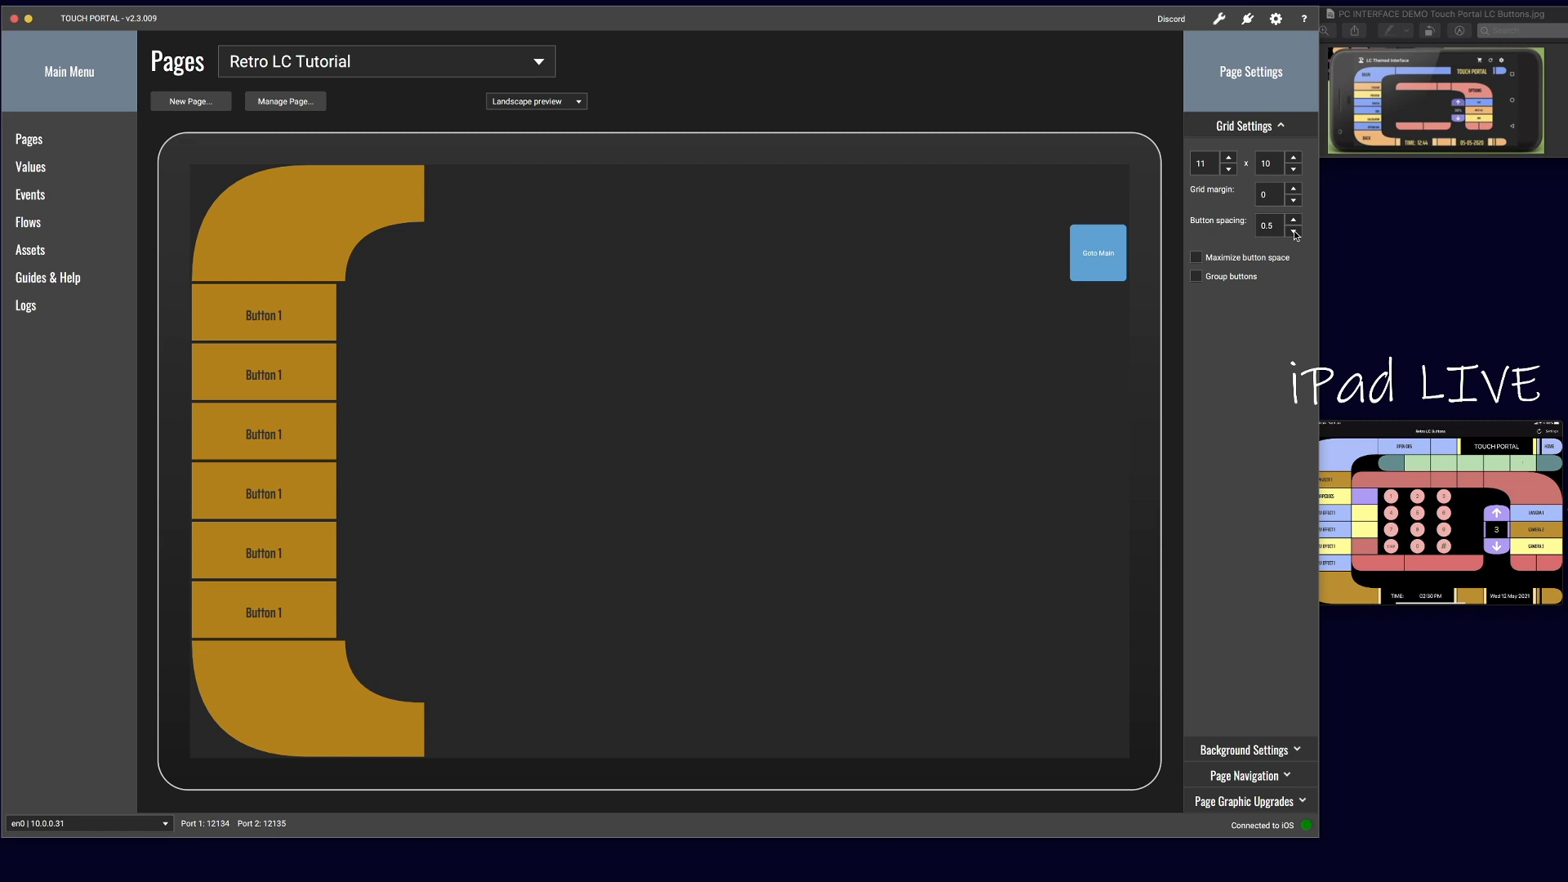
{"action": "left_click", "coordinate": [1229, 169]}
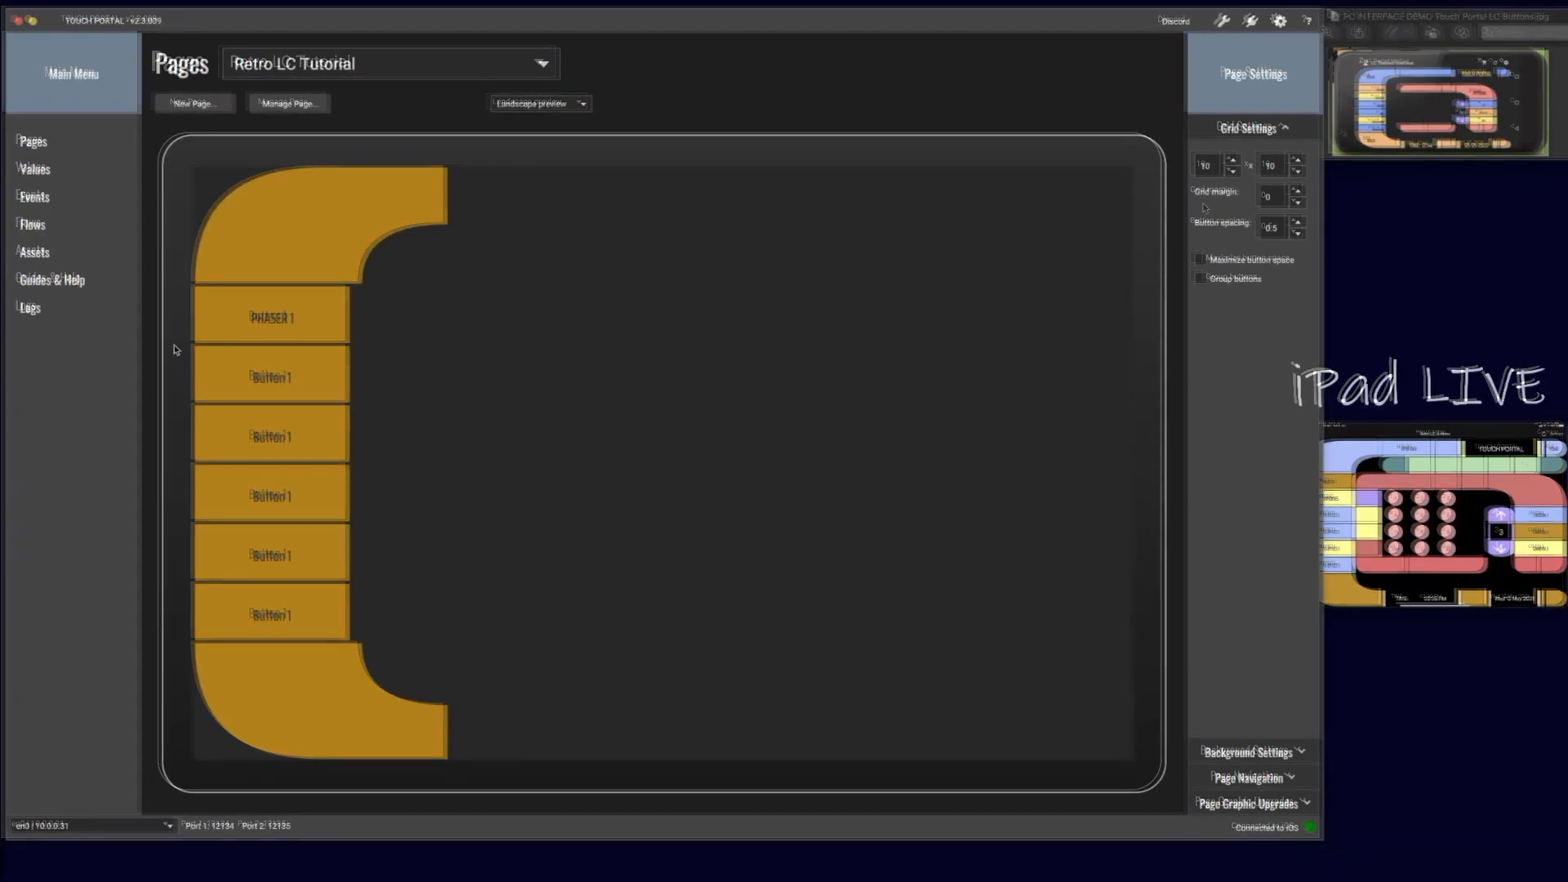
{"action": "left_click", "coordinate": [281, 293]}
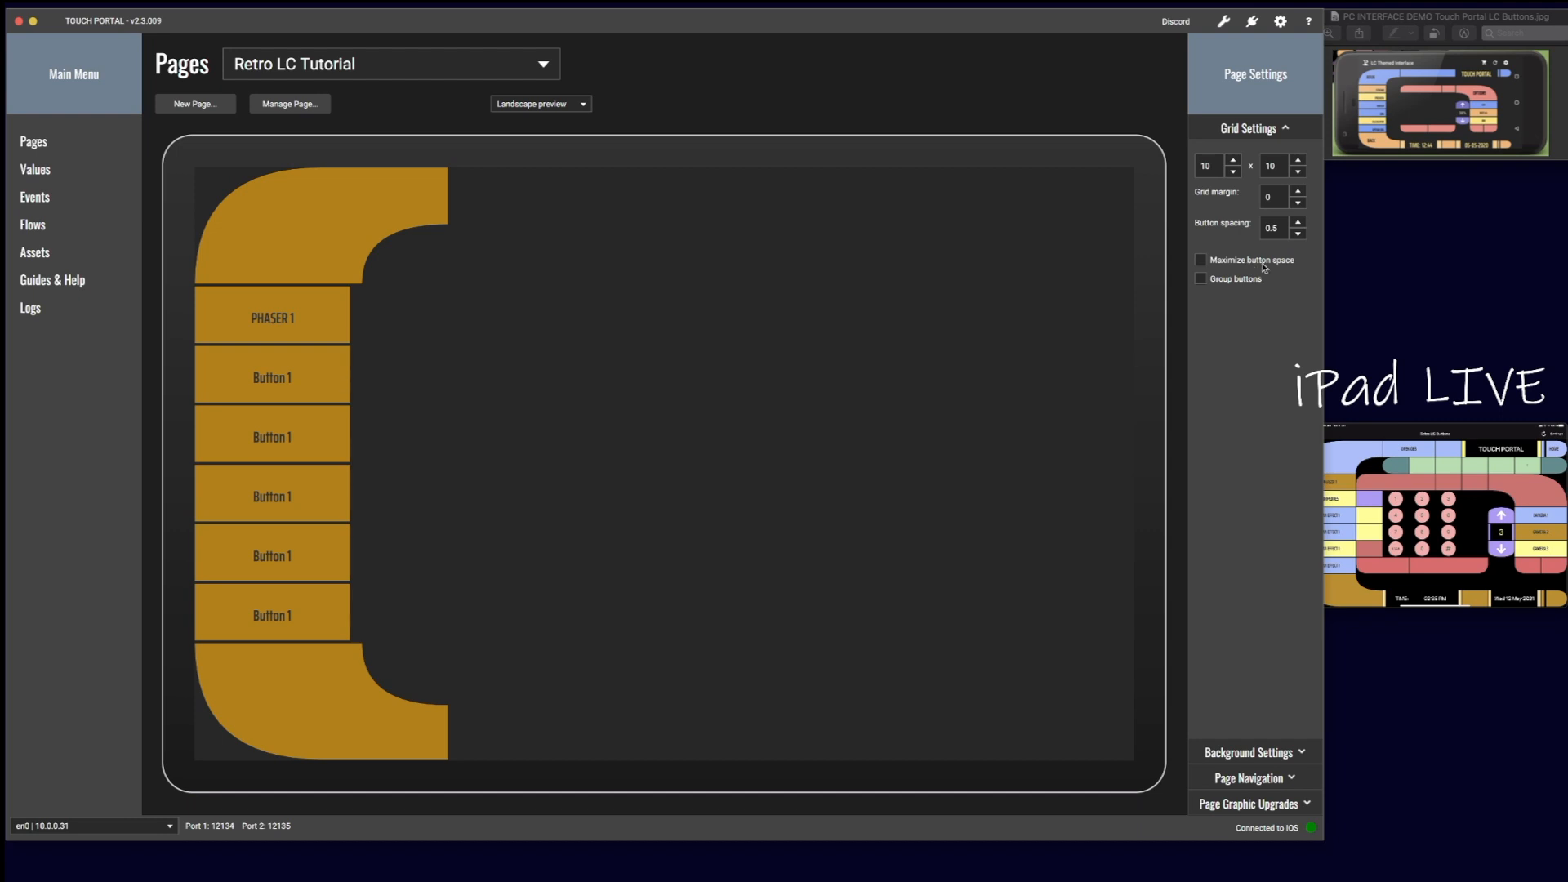
Step: Turn on maximized button space for the page and paste a copy of the PHASER 1 button directly beside the upper corner button
{"action": "left_click", "coordinate": [1200, 260]}
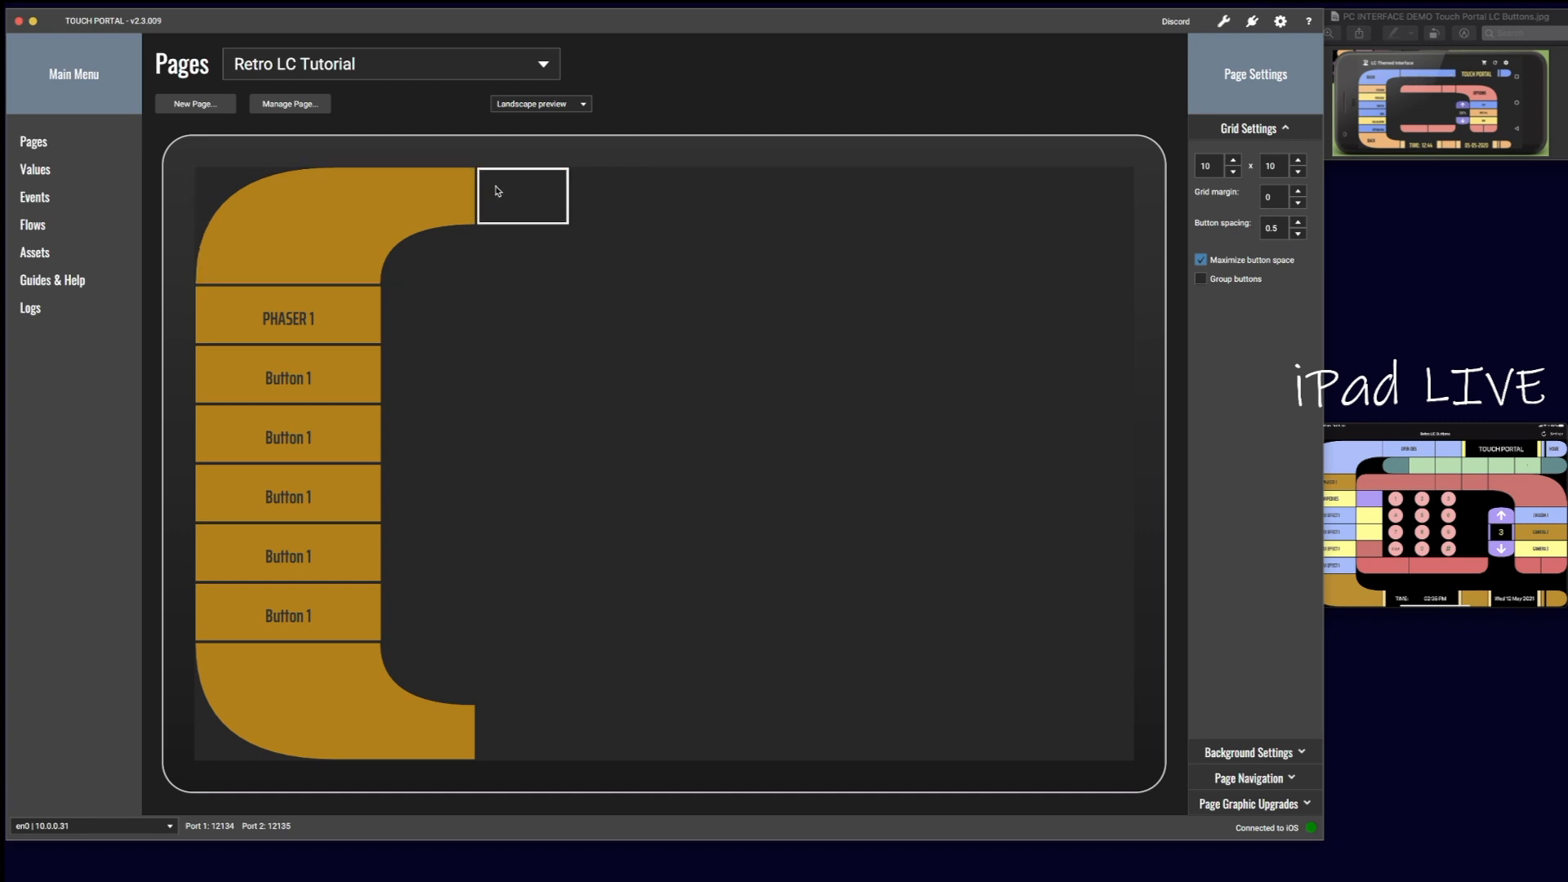
{"action": "right_click", "coordinate": [243, 313]}
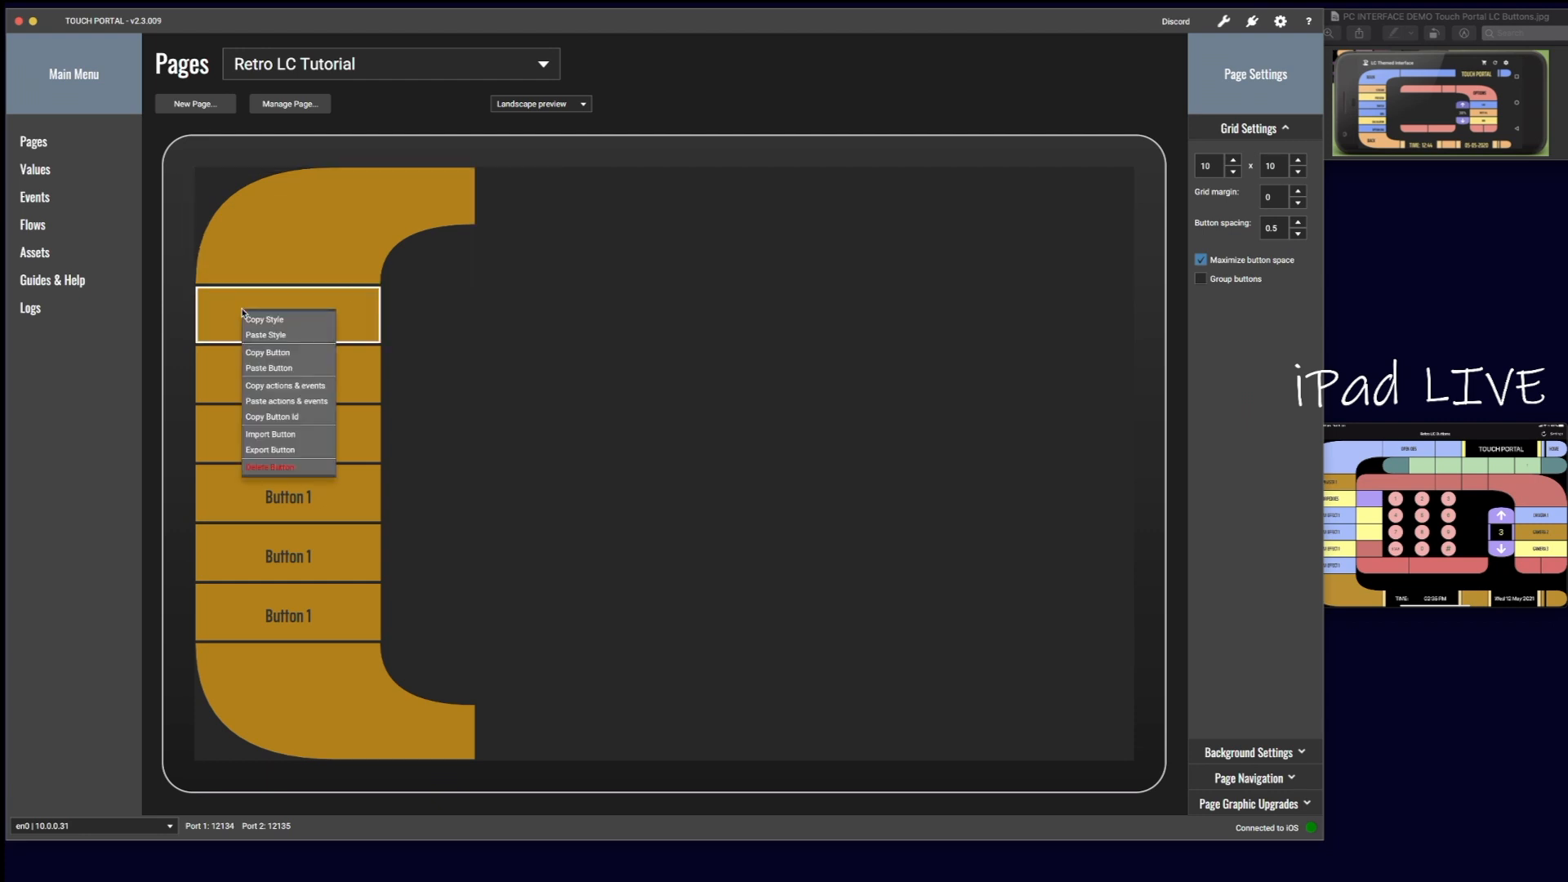
{"action": "left_click", "coordinate": [263, 358]}
{"action": "right_click", "coordinate": [483, 196]}
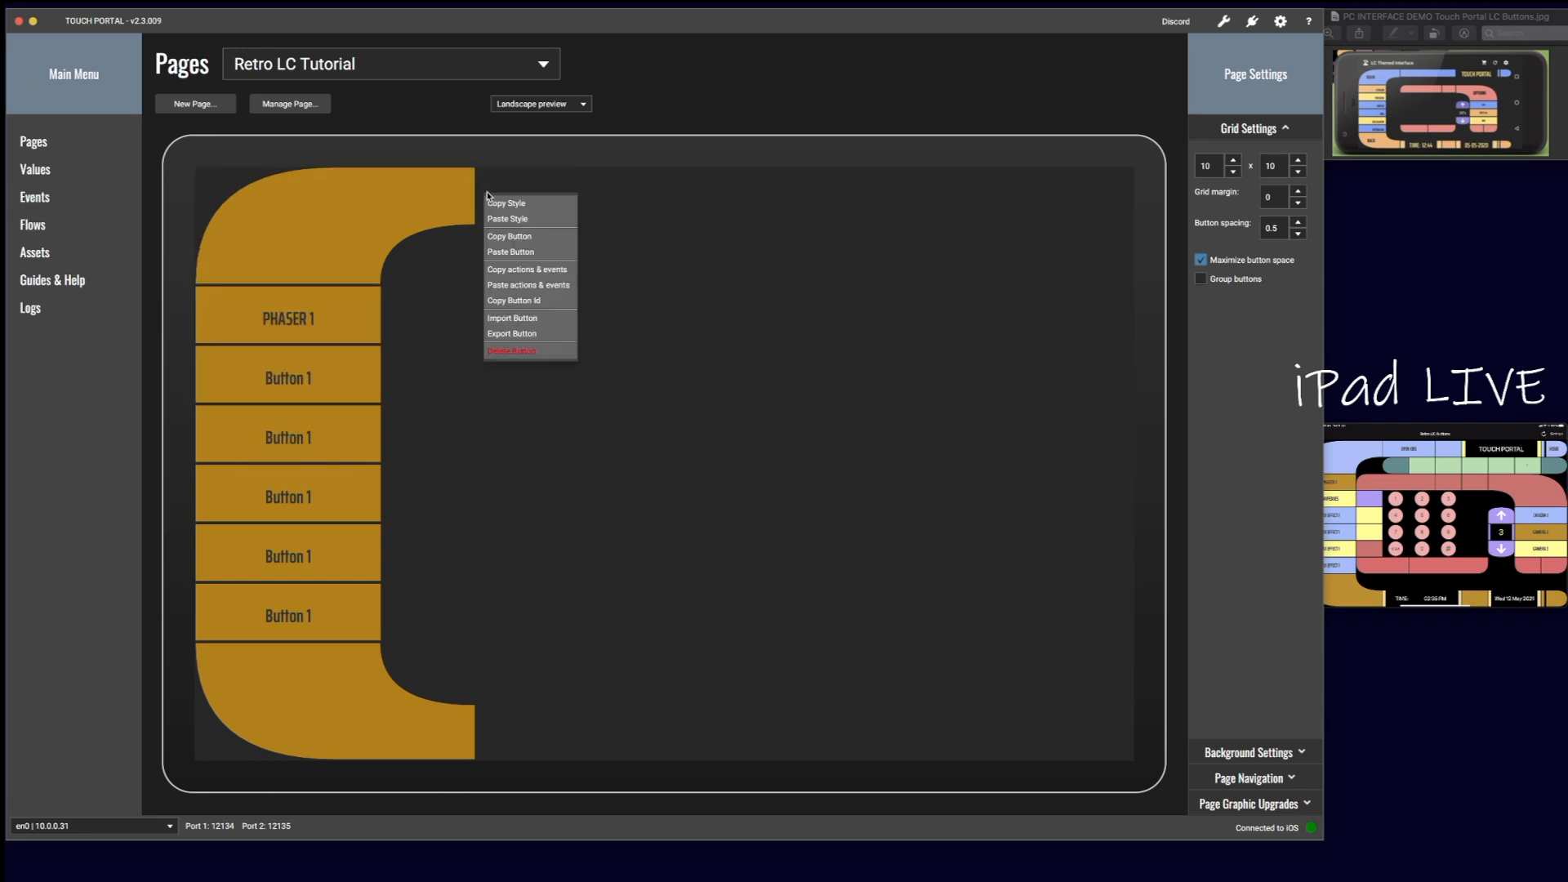
{"action": "left_click", "coordinate": [517, 253]}
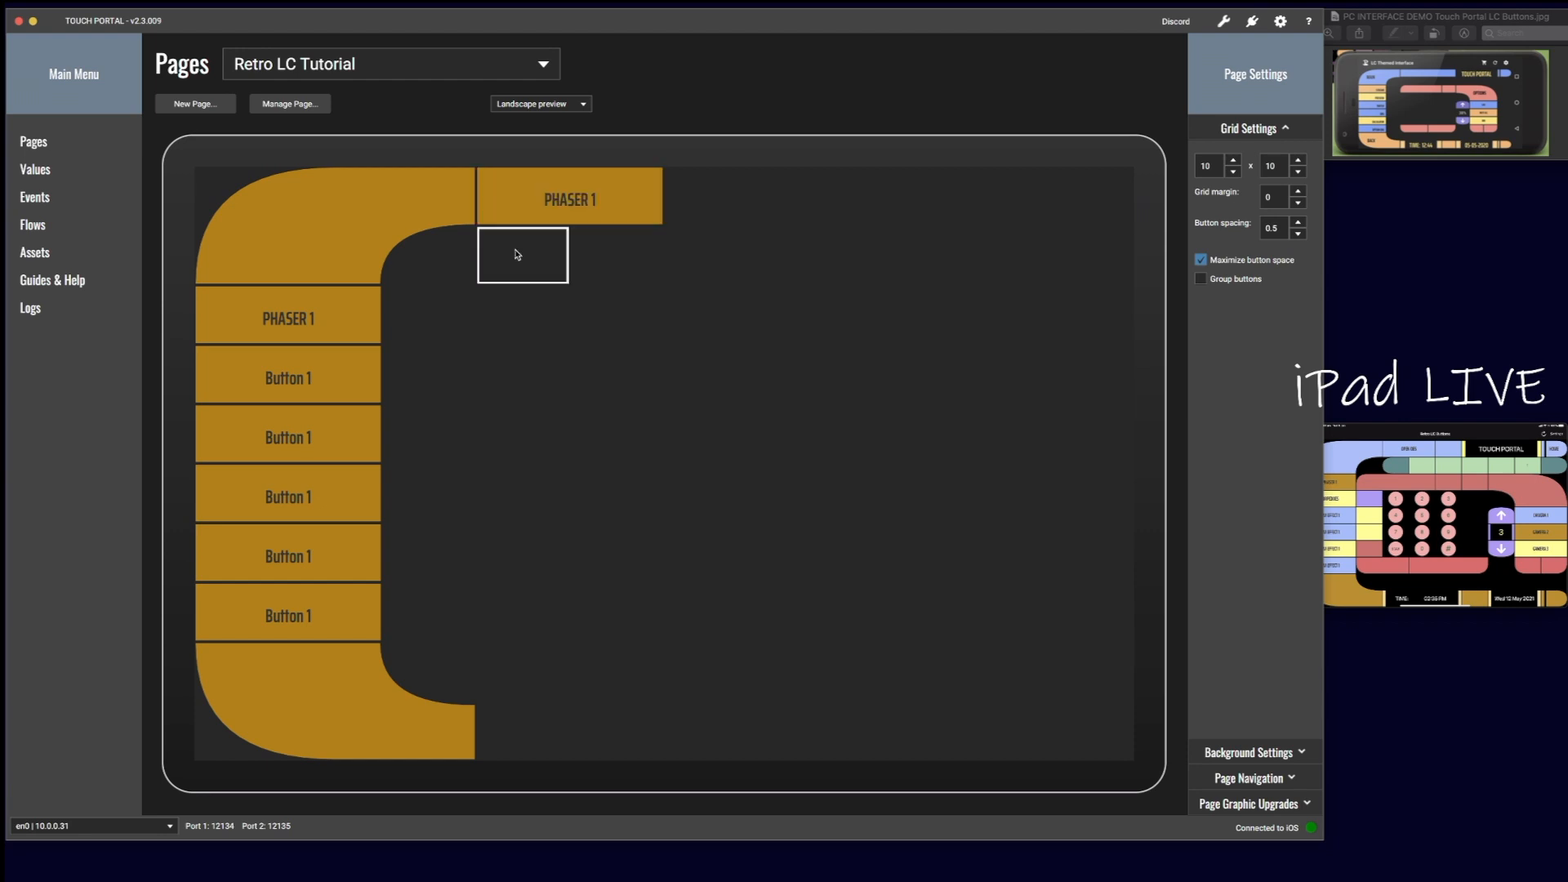
Step: Clear the text of the pasted top-row button and set its size to 4 x 1
{"action": "left_click", "coordinate": [568, 200]}
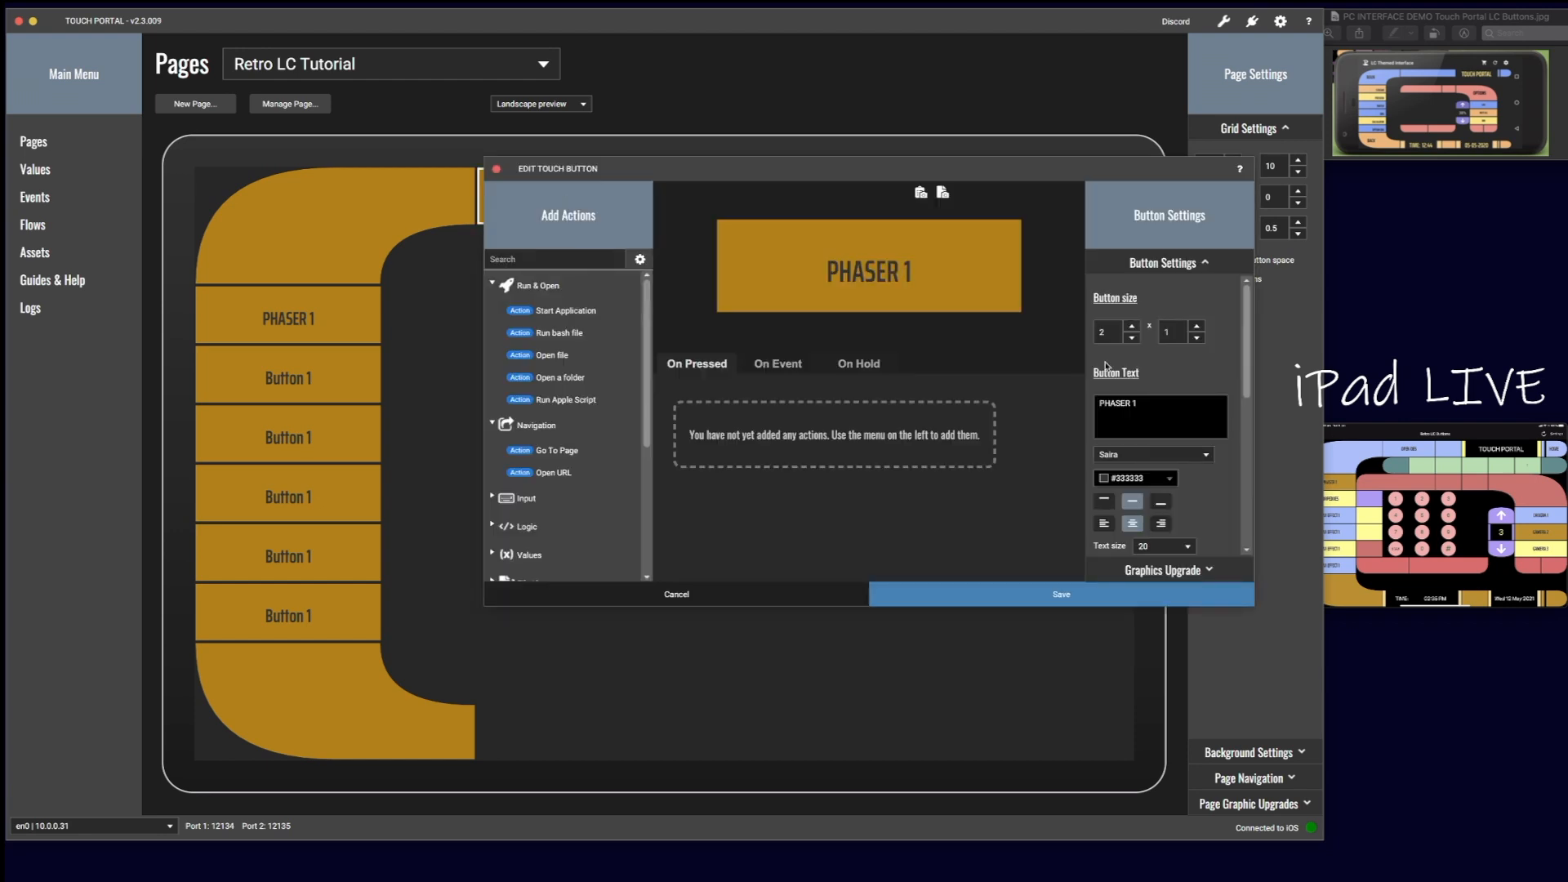
{"action": "left_click_drag", "start_coordinate": [1160, 407], "coordinate": [1054, 386]}
{"action": "key", "text": "BackSpace"}
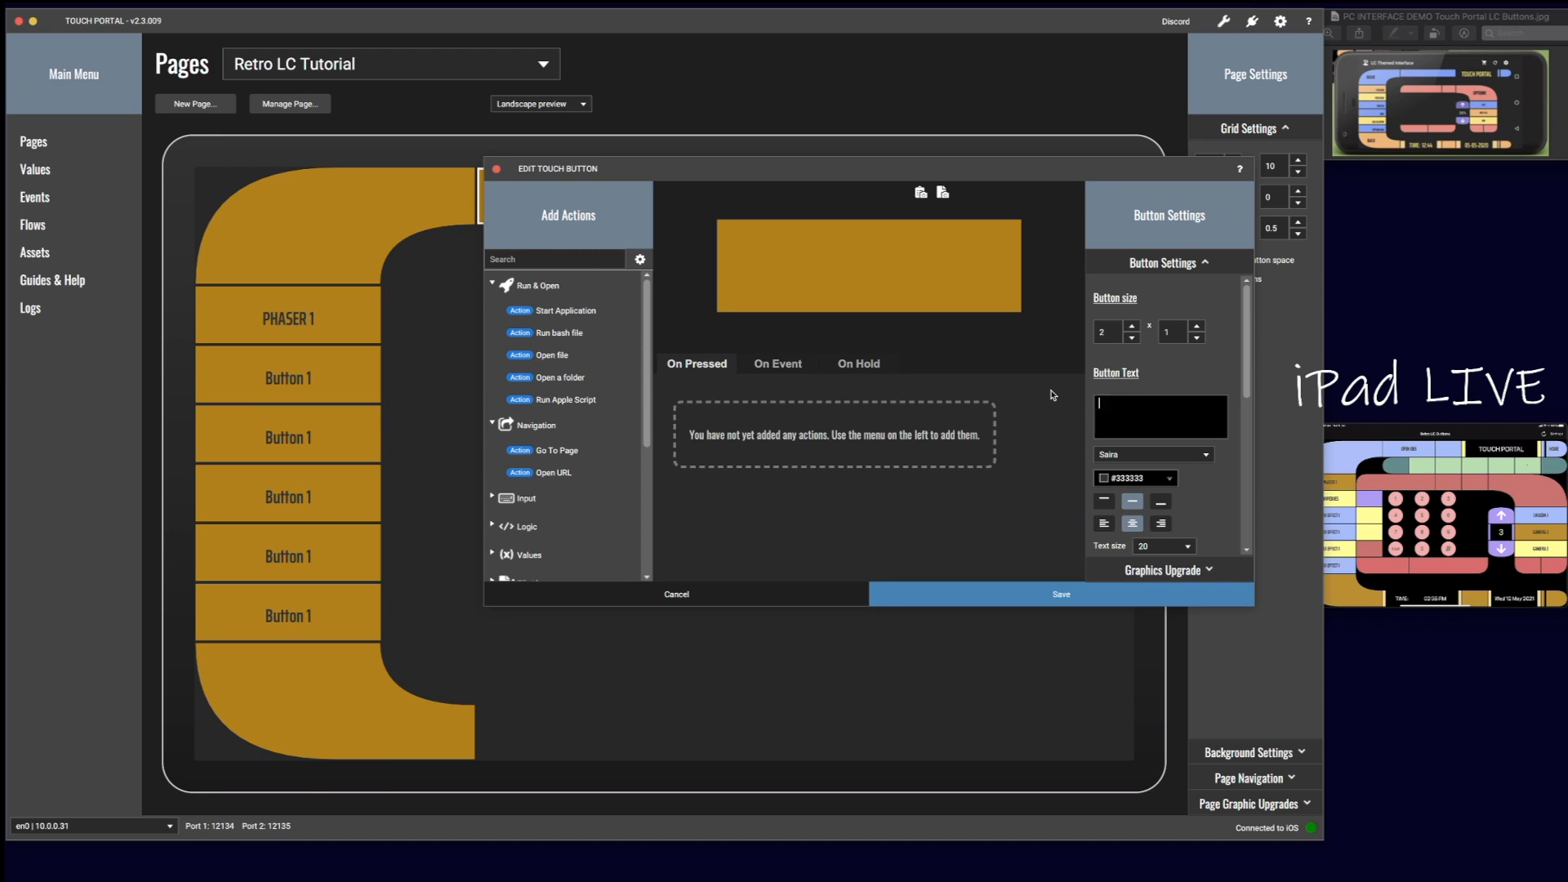
{"action": "left_click", "coordinate": [1057, 595]}
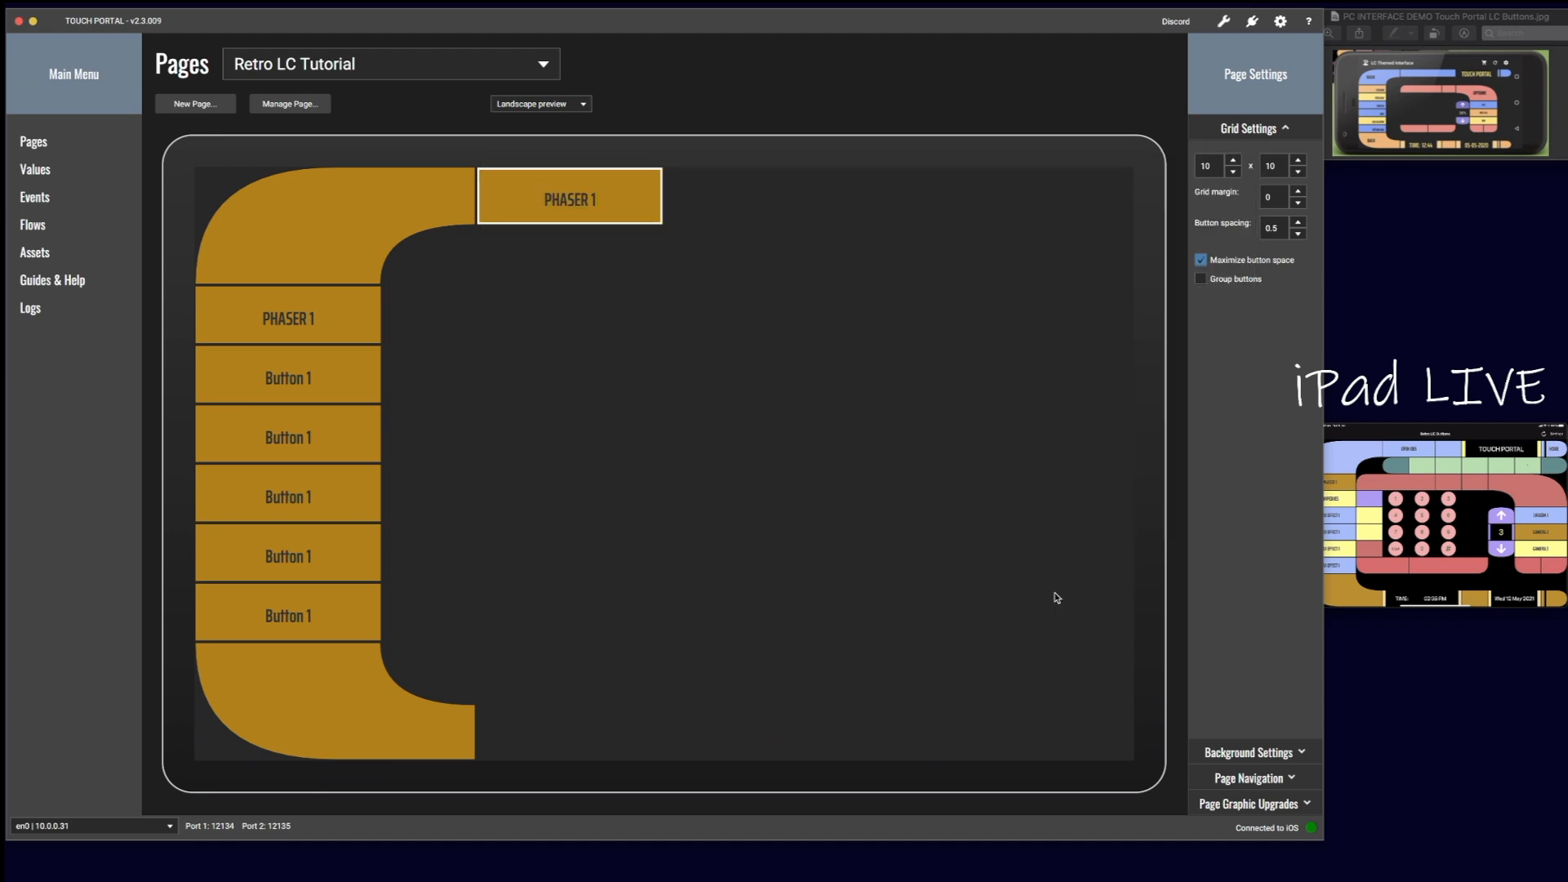
{"action": "left_click", "coordinate": [563, 196]}
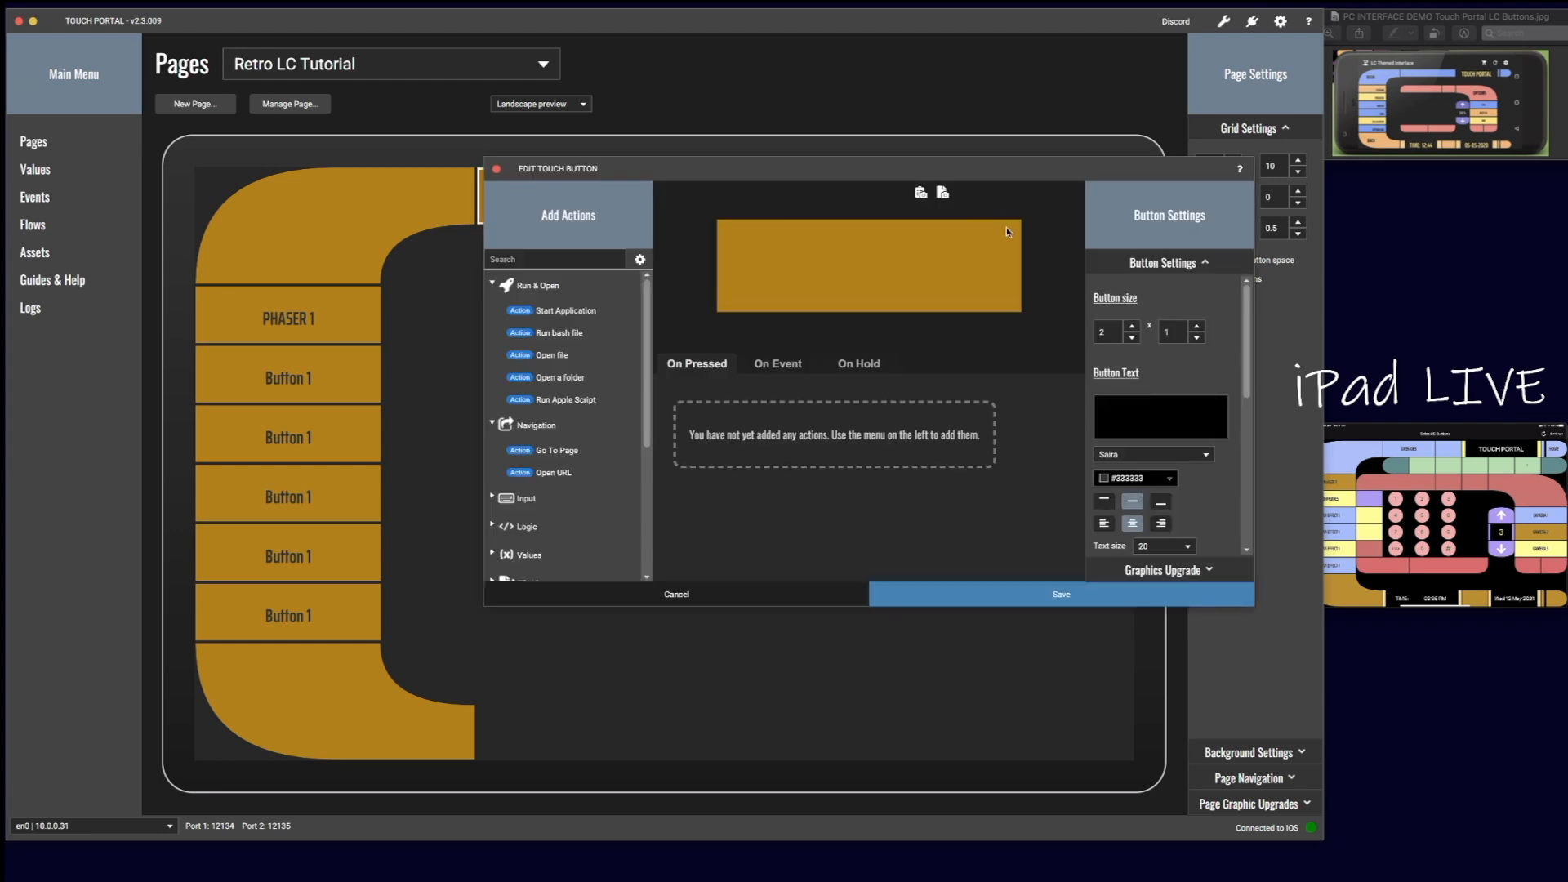
{"action": "left_click", "coordinate": [1131, 327]}
{"action": "left_click", "coordinate": [1132, 327]}
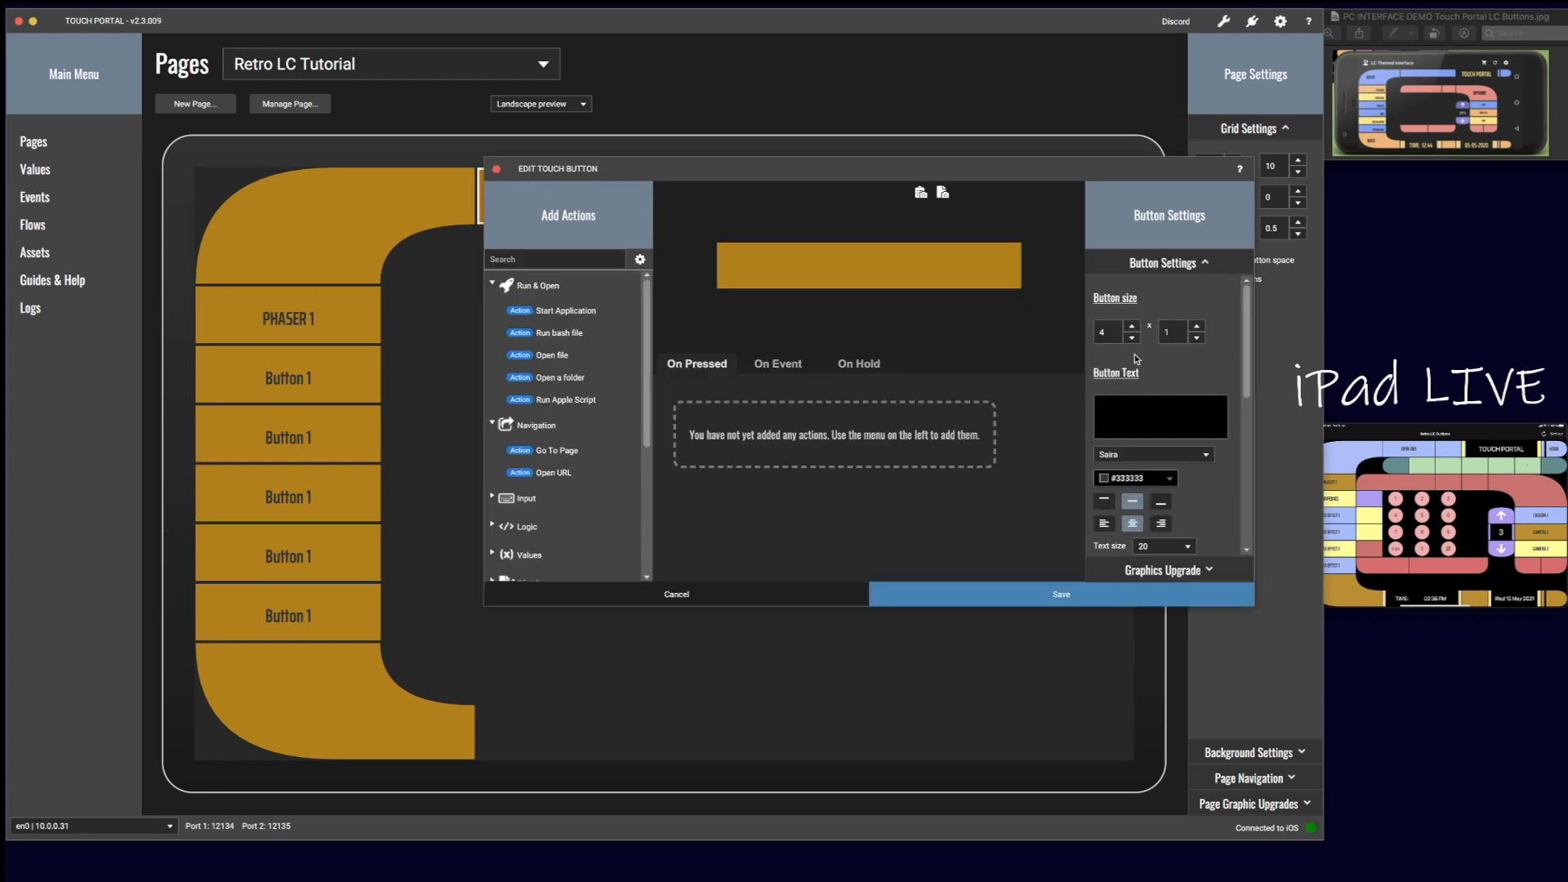
{"action": "left_click", "coordinate": [1061, 596]}
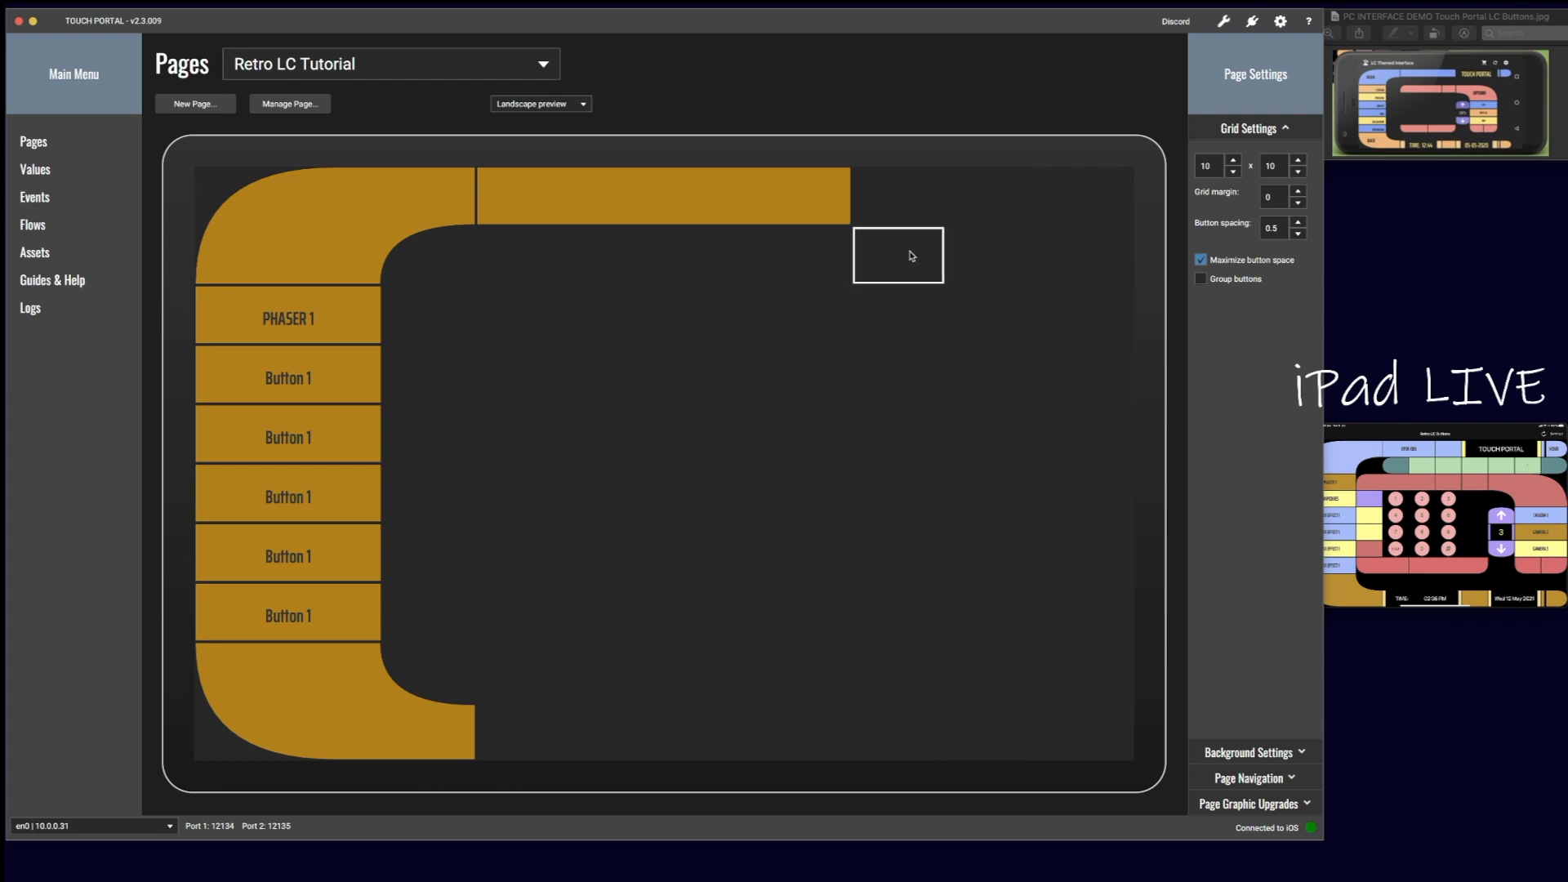
Step: Create a 2 x 1 button beside the long top-row bar with the text TOUCH PORTAL
{"action": "right_click", "coordinate": [892, 197]}
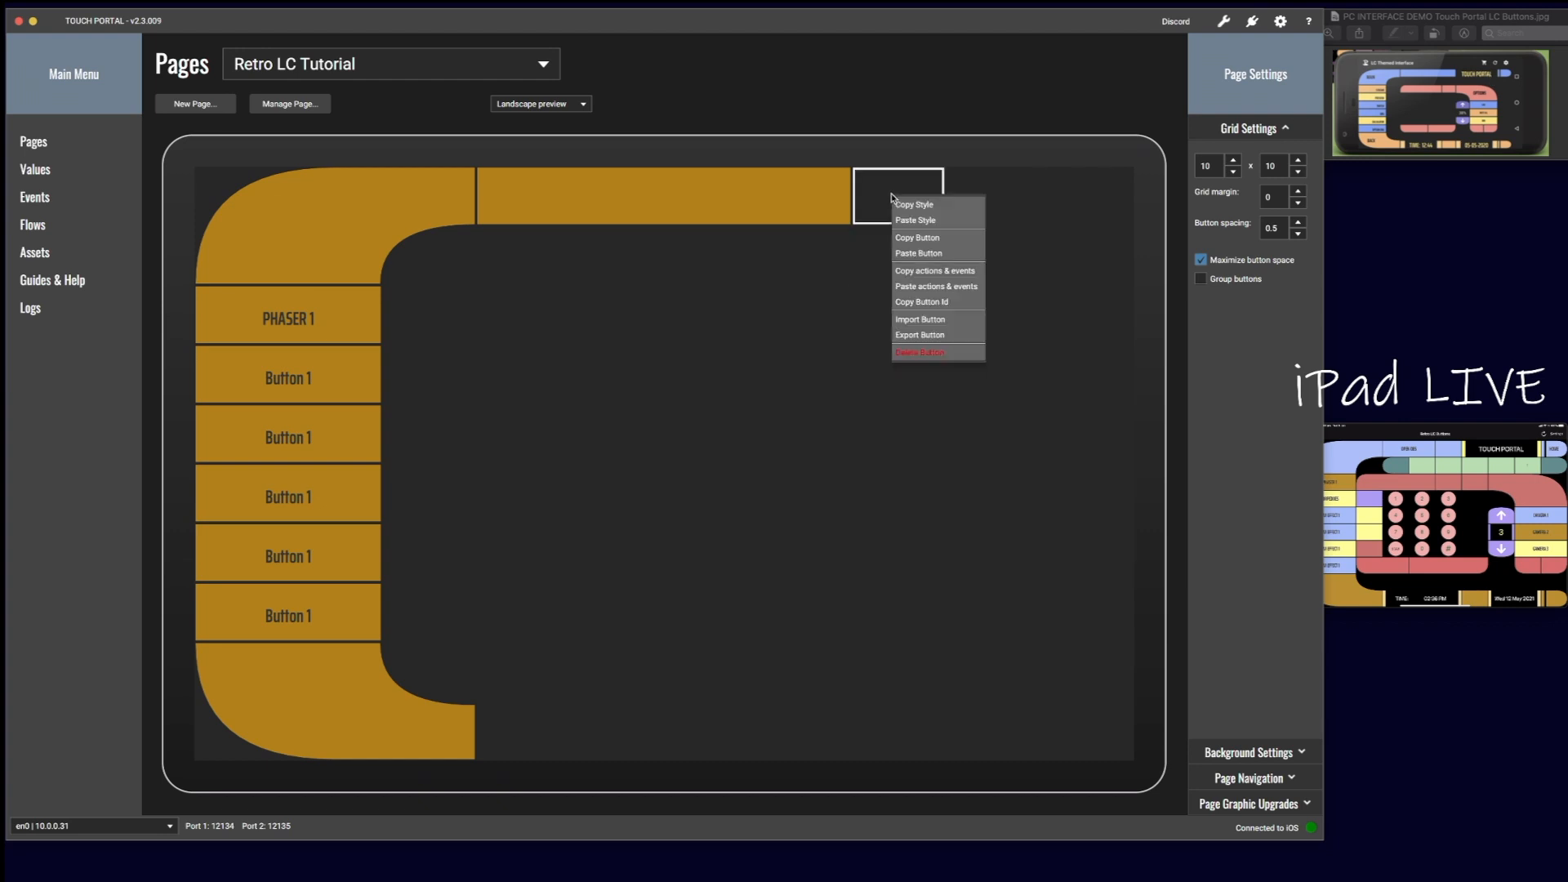
{"action": "left_click", "coordinate": [870, 210]}
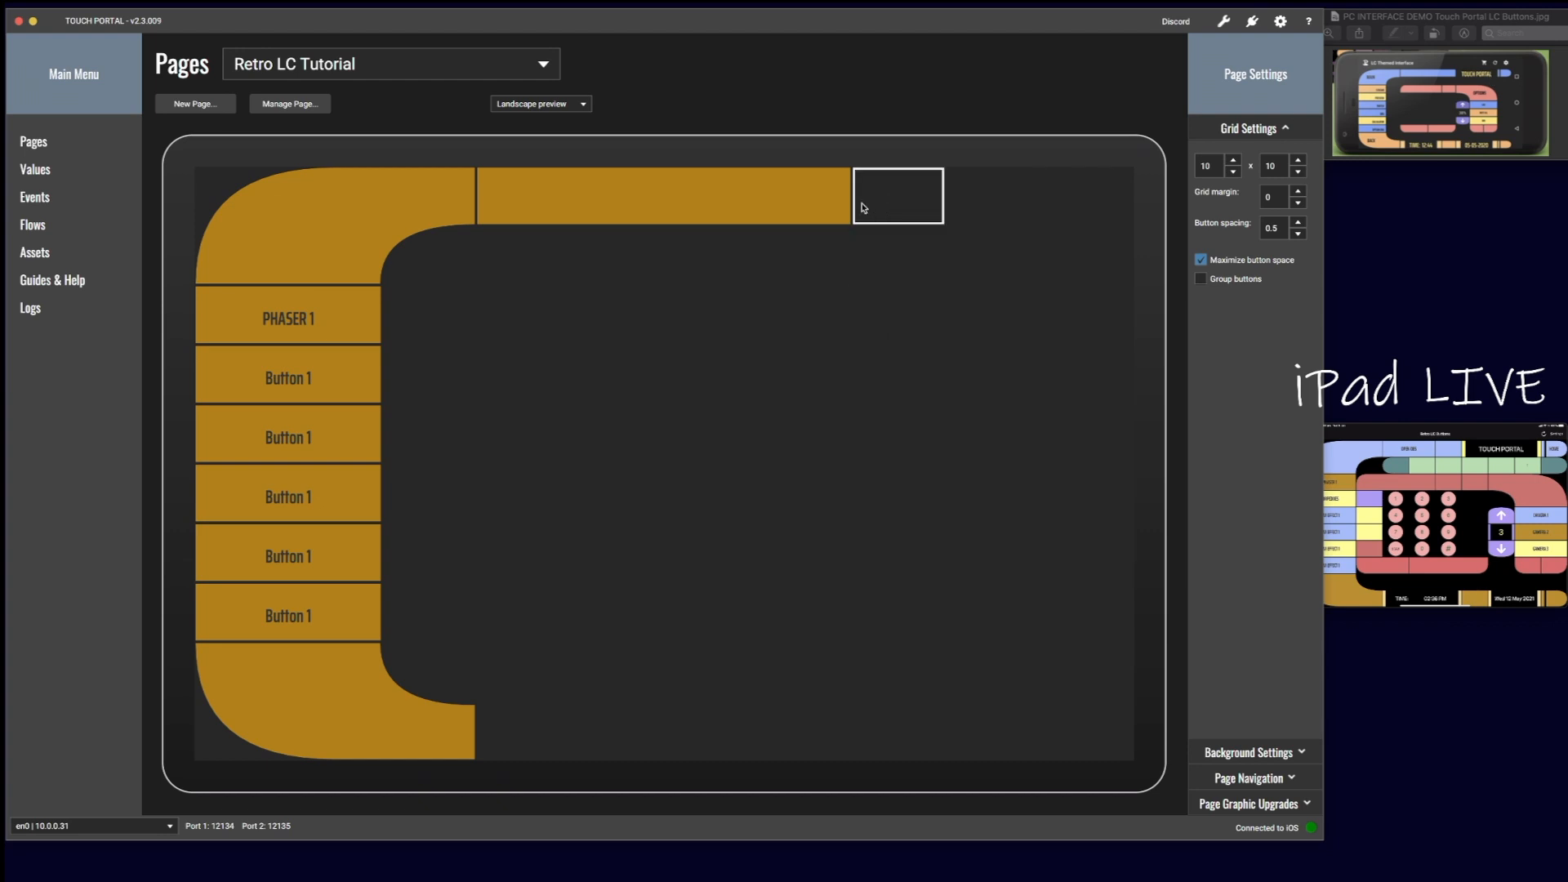
{"action": "left_click", "coordinate": [866, 206]}
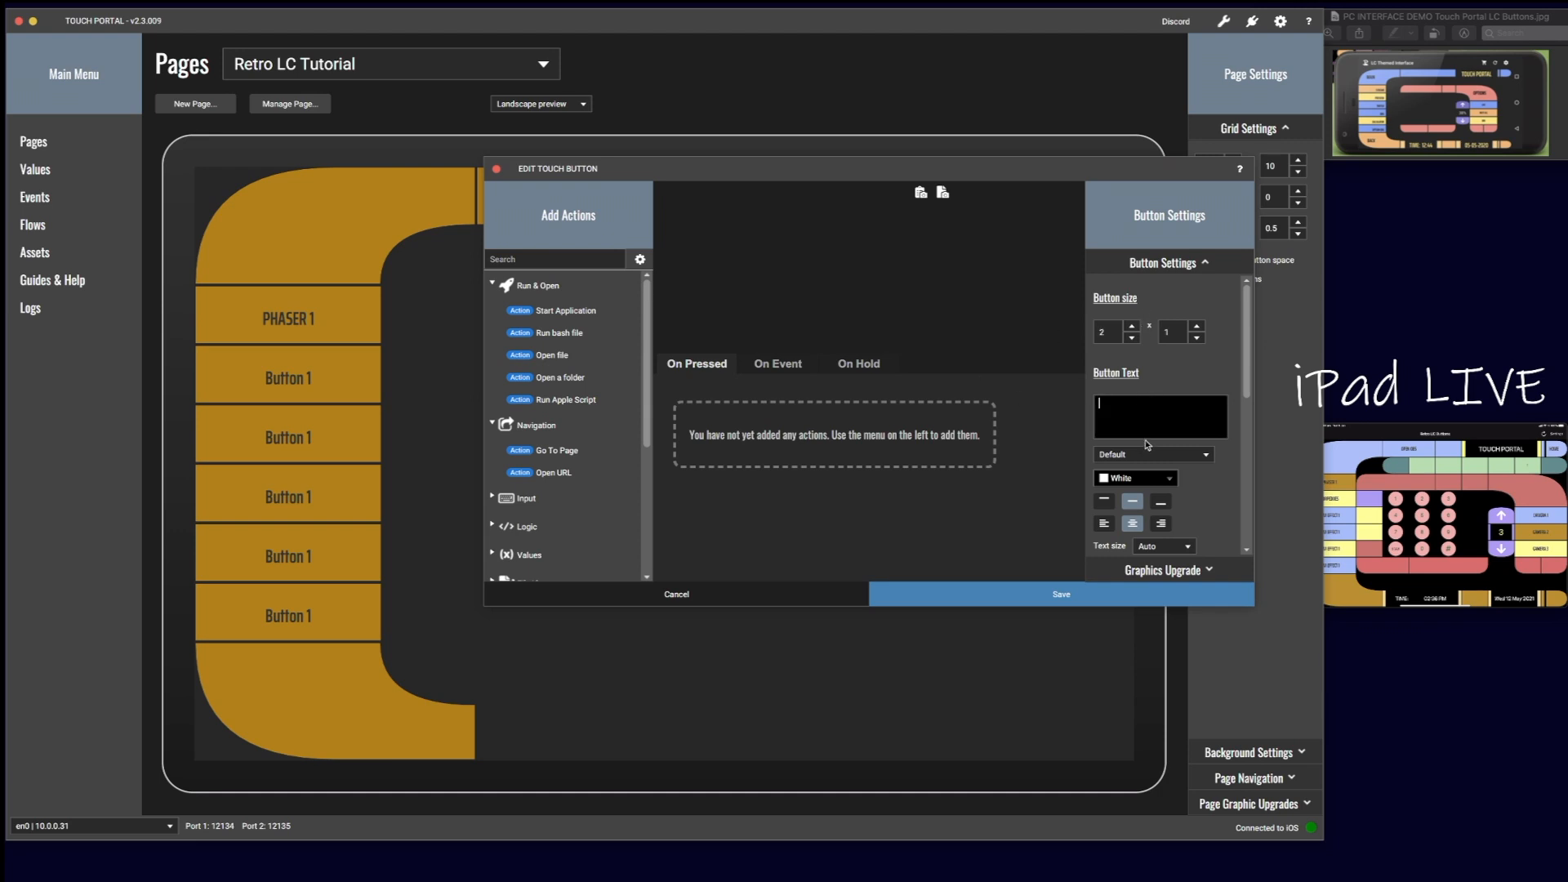
{"action": "type", "text": "TOUCH PORTAL"}
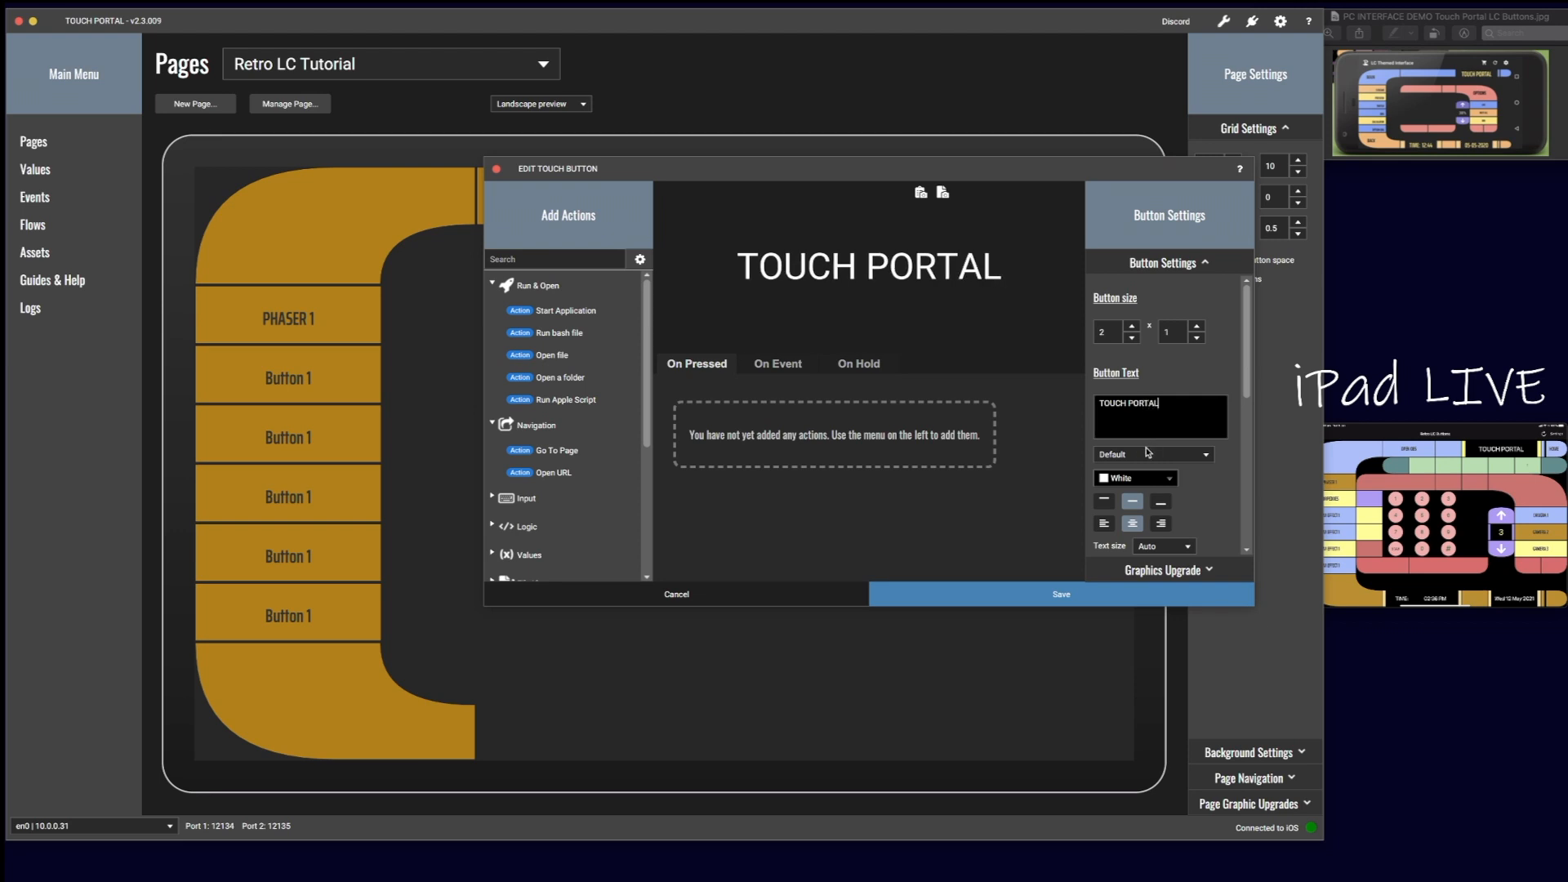
Step: Set the TOUCH PORTAL text to the Saira font at size 20 and save the button
{"action": "left_click", "coordinate": [1140, 455]}
{"action": "left_click", "coordinate": [1117, 500]}
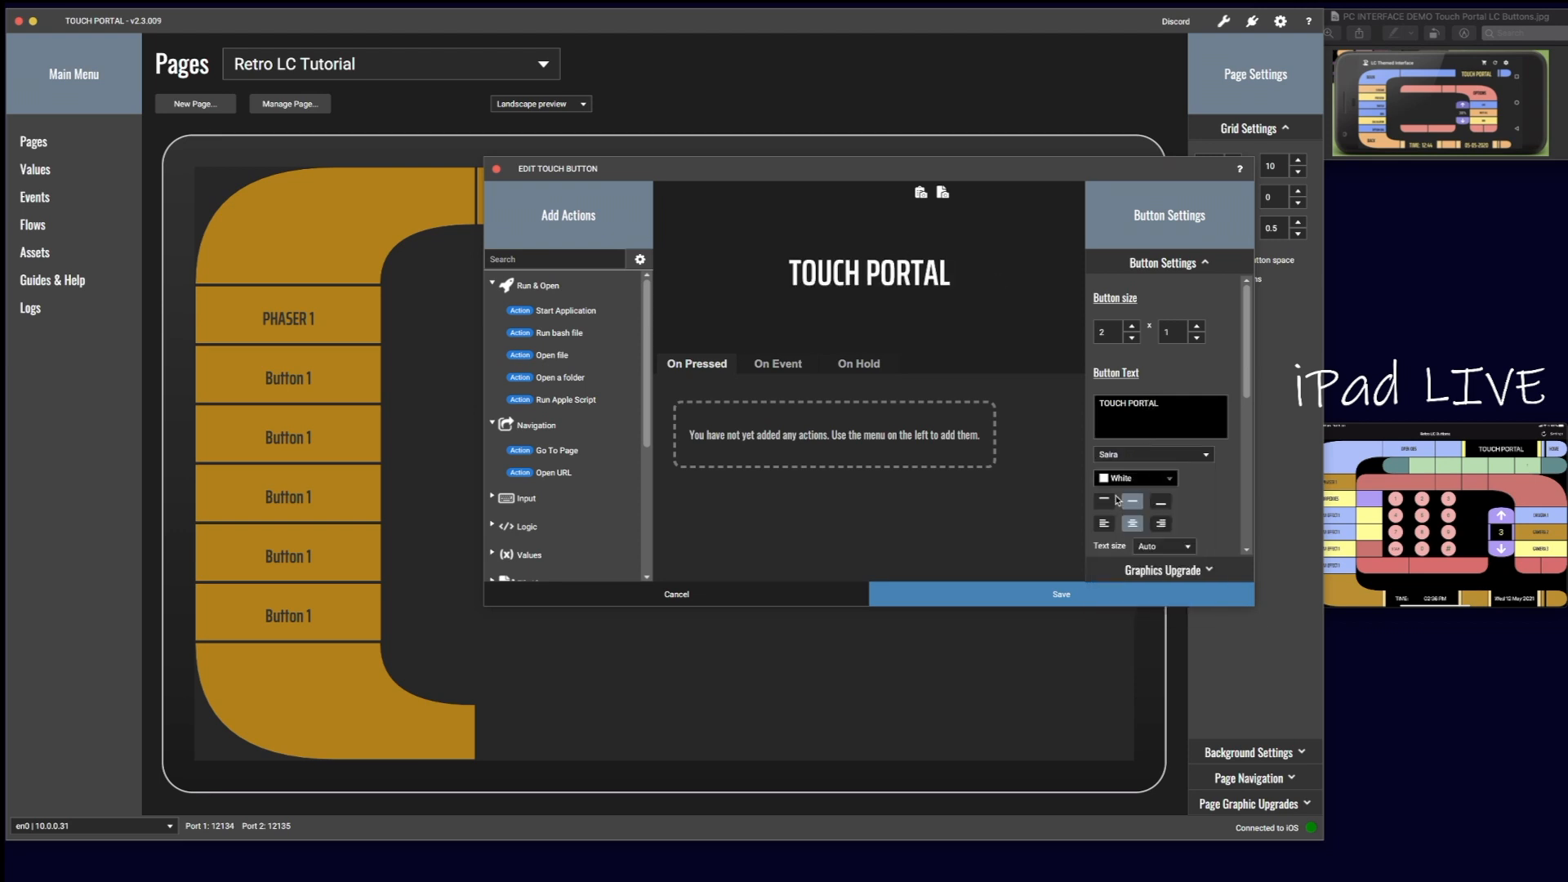
{"action": "left_click", "coordinate": [1160, 547]}
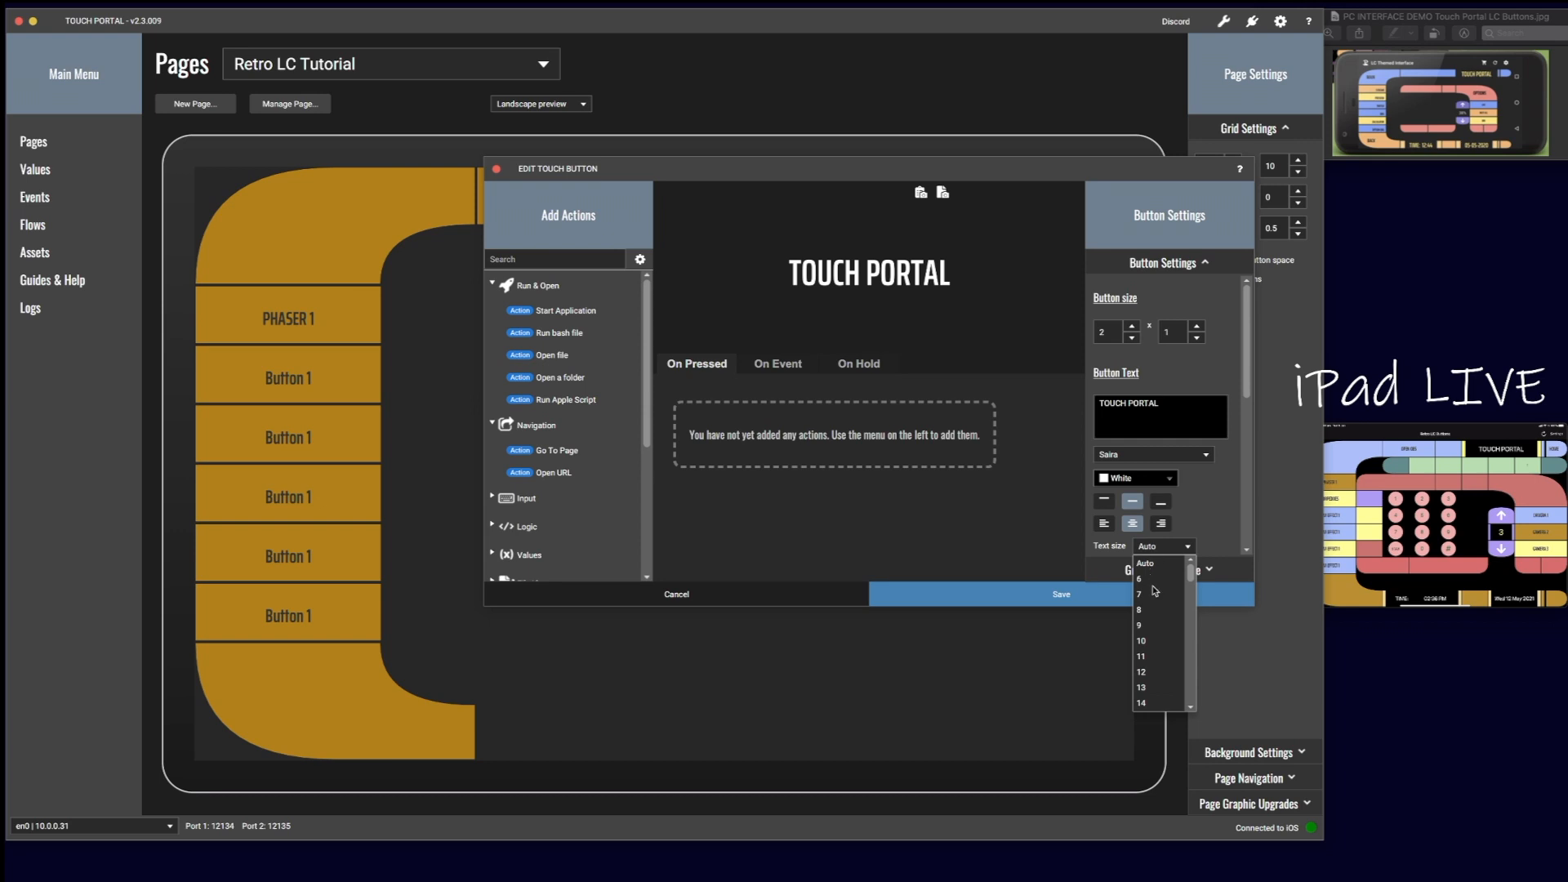
{"action": "scroll", "coordinate": [1154, 590], "scroll_direction": "down", "scroll_amount": 5}
{"action": "left_click", "coordinate": [1155, 583]}
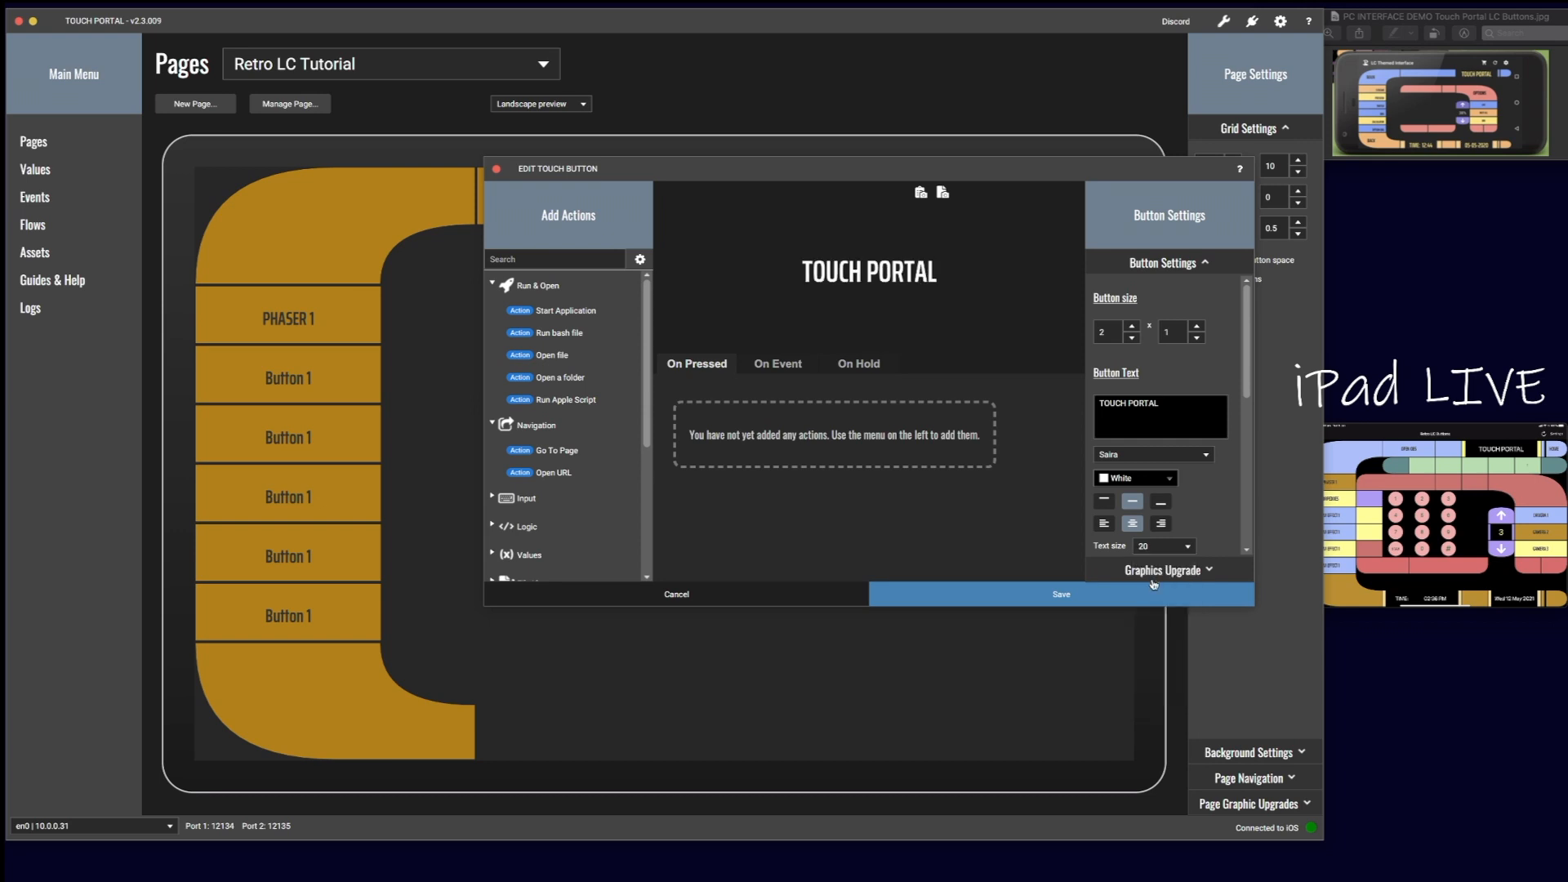
{"action": "left_click", "coordinate": [1142, 597]}
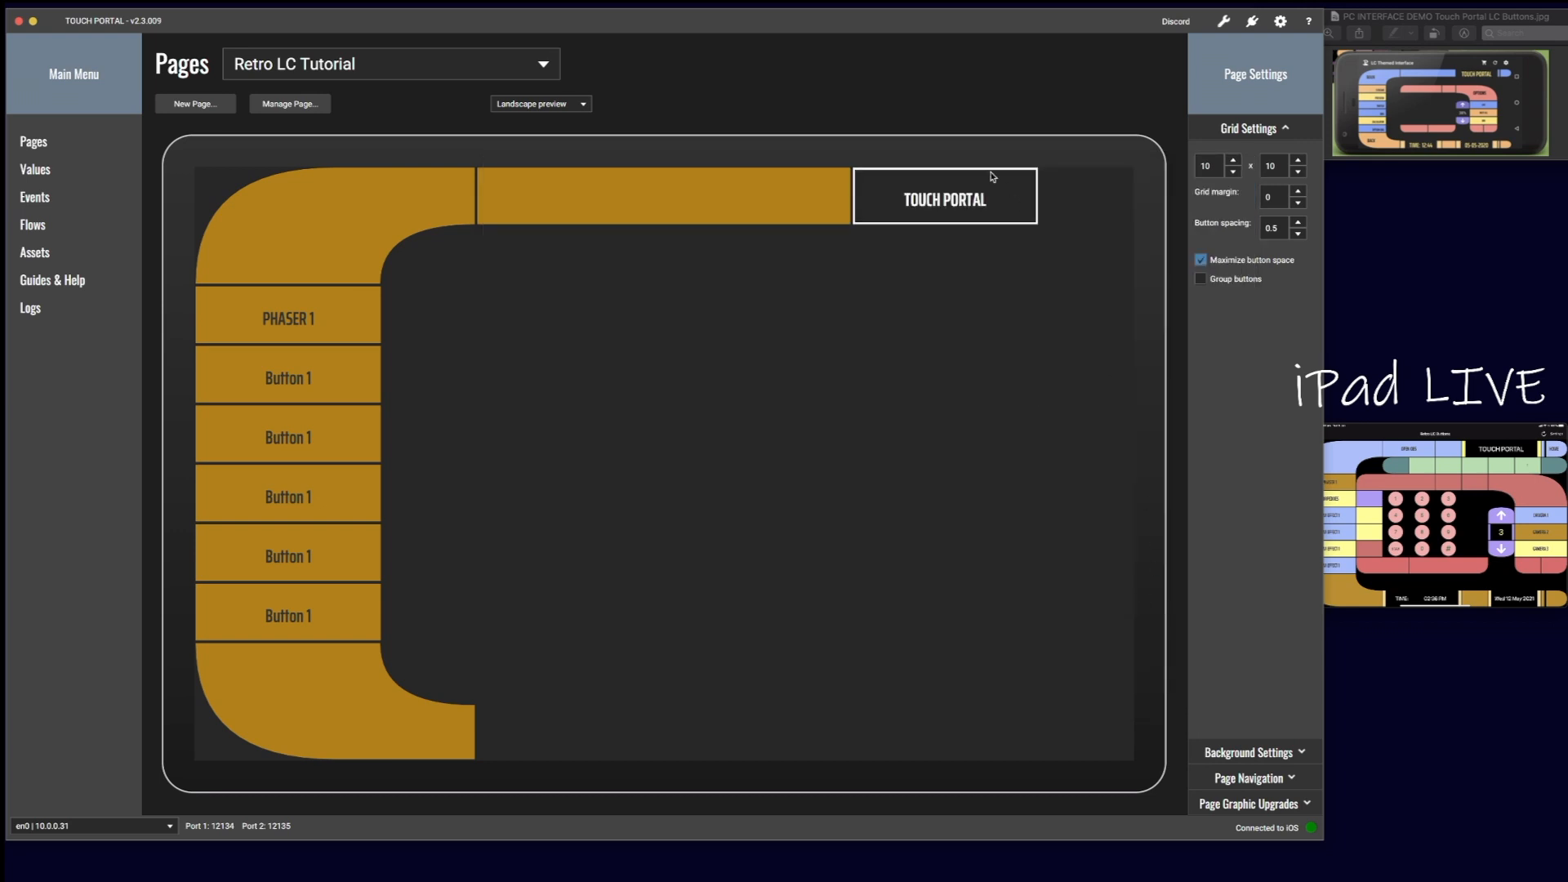
Step: Give the last cell of the top row the LC Open Bullet shape from the RetroLC Graphics Upgrade
{"action": "left_click", "coordinate": [1065, 204]}
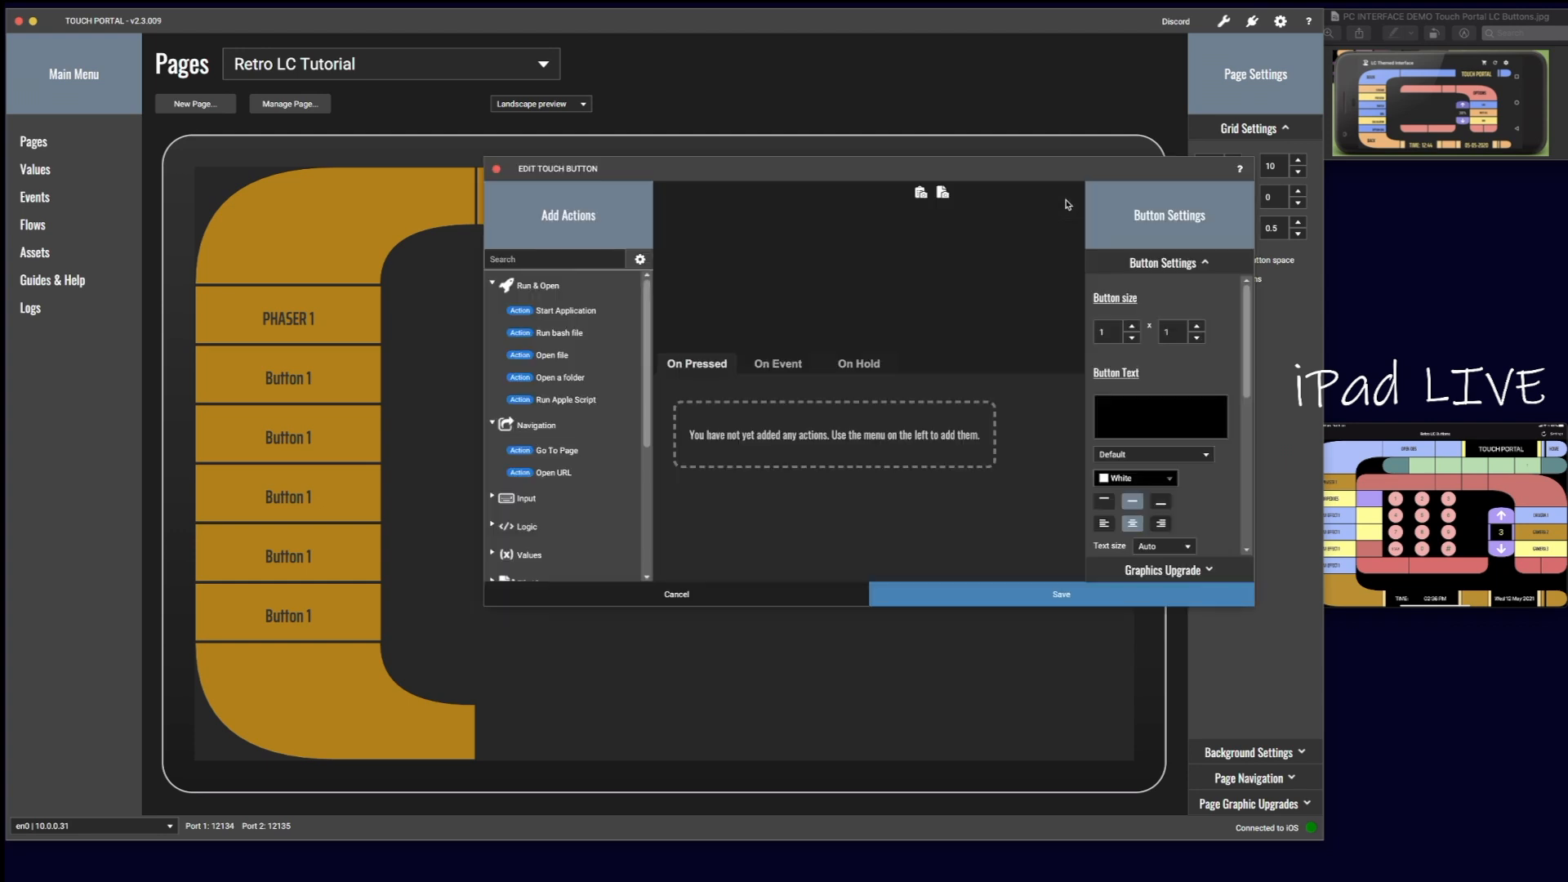
{"action": "left_click", "coordinate": [1182, 572]}
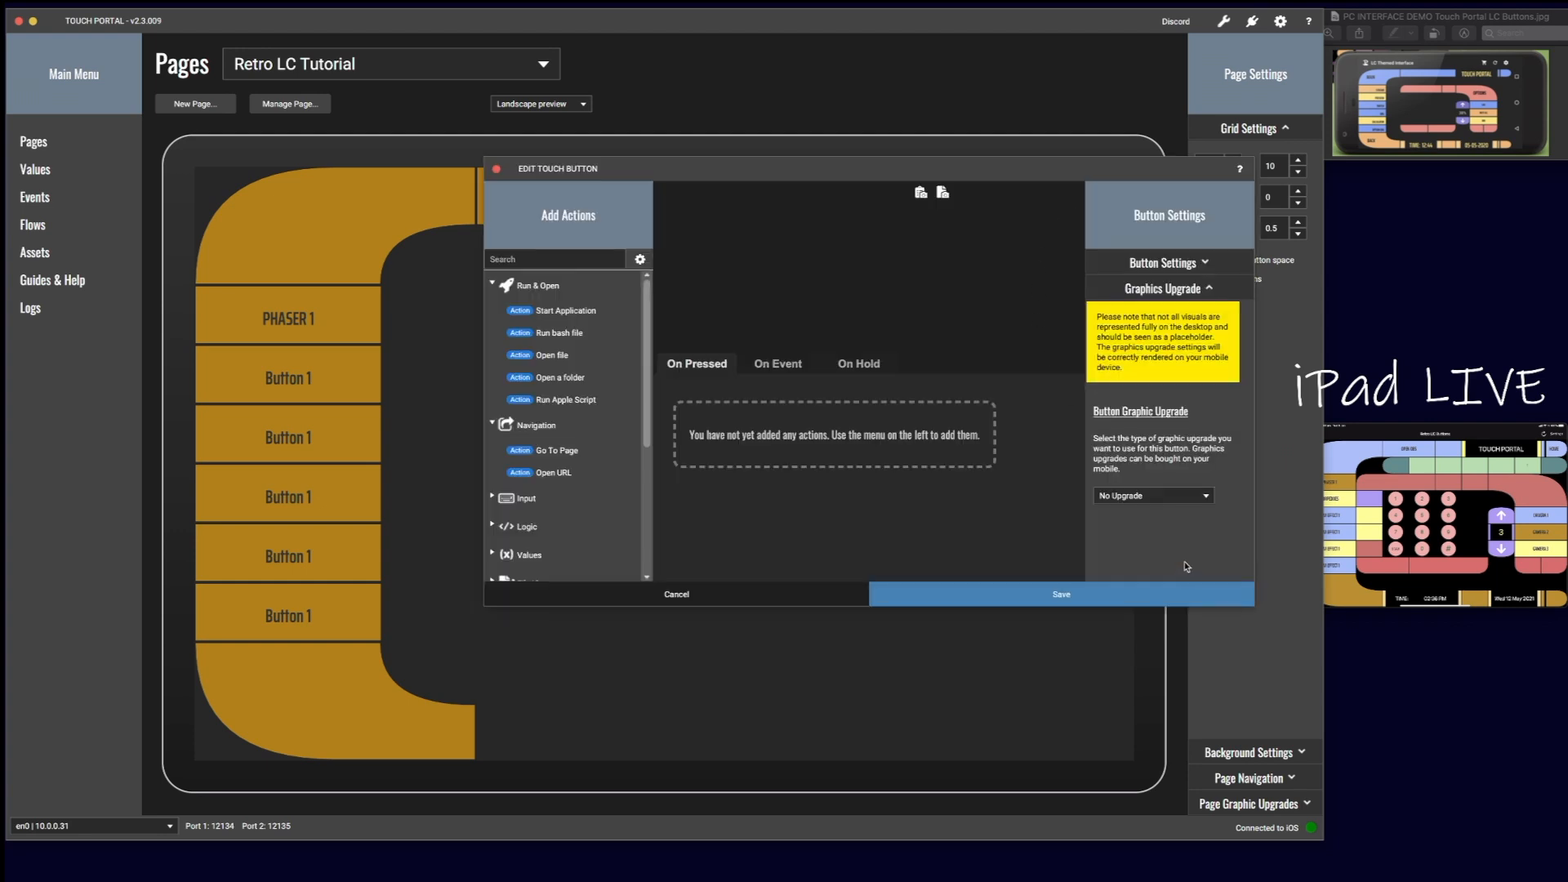
{"action": "left_click", "coordinate": [1145, 497]}
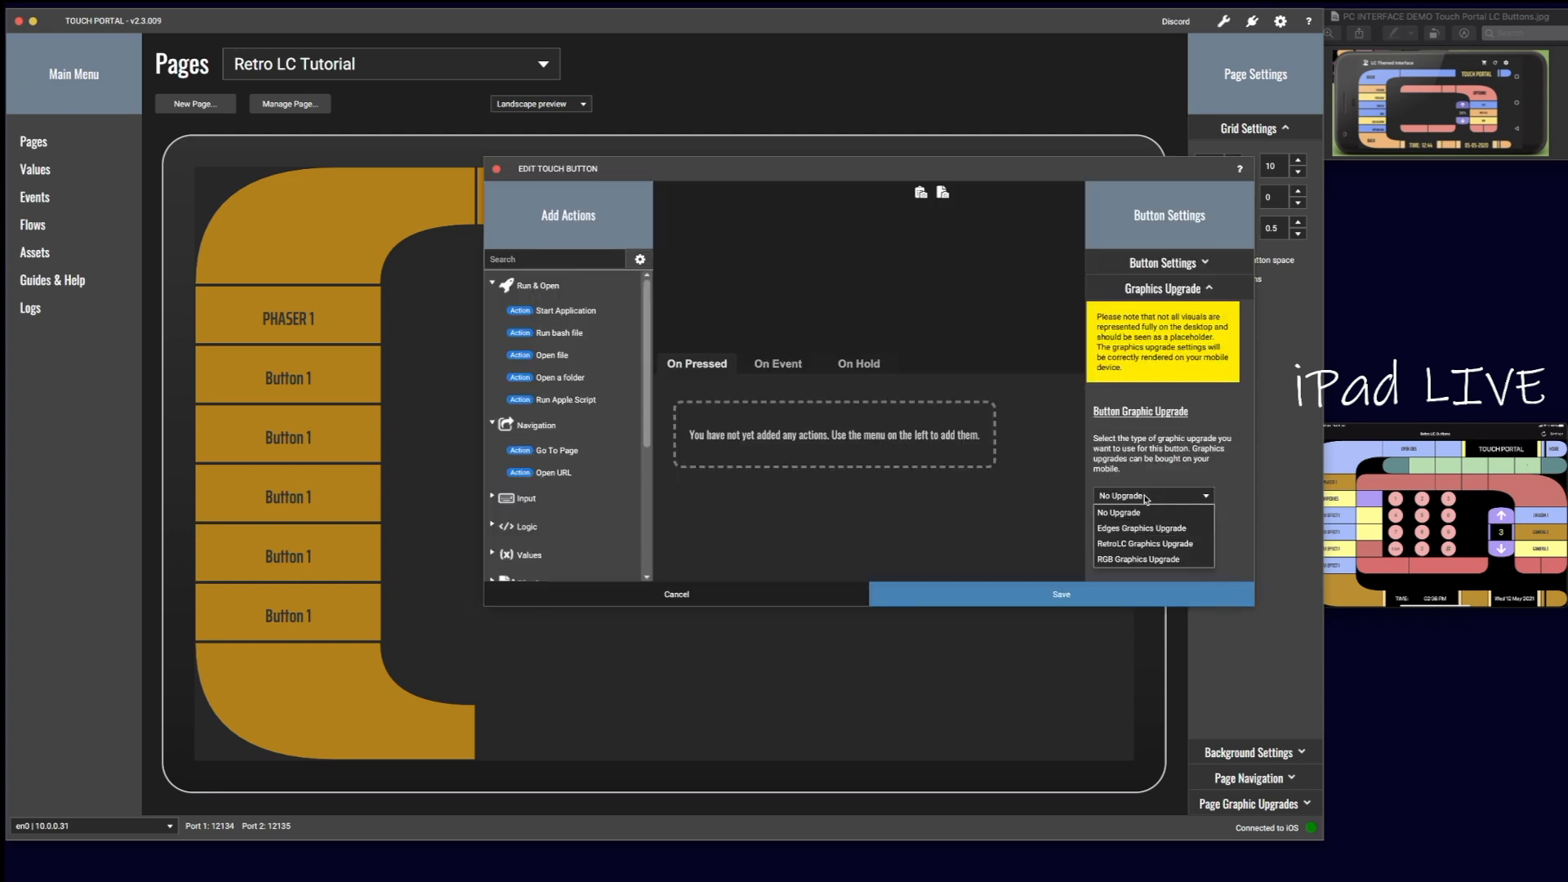
{"action": "left_click", "coordinate": [1129, 544]}
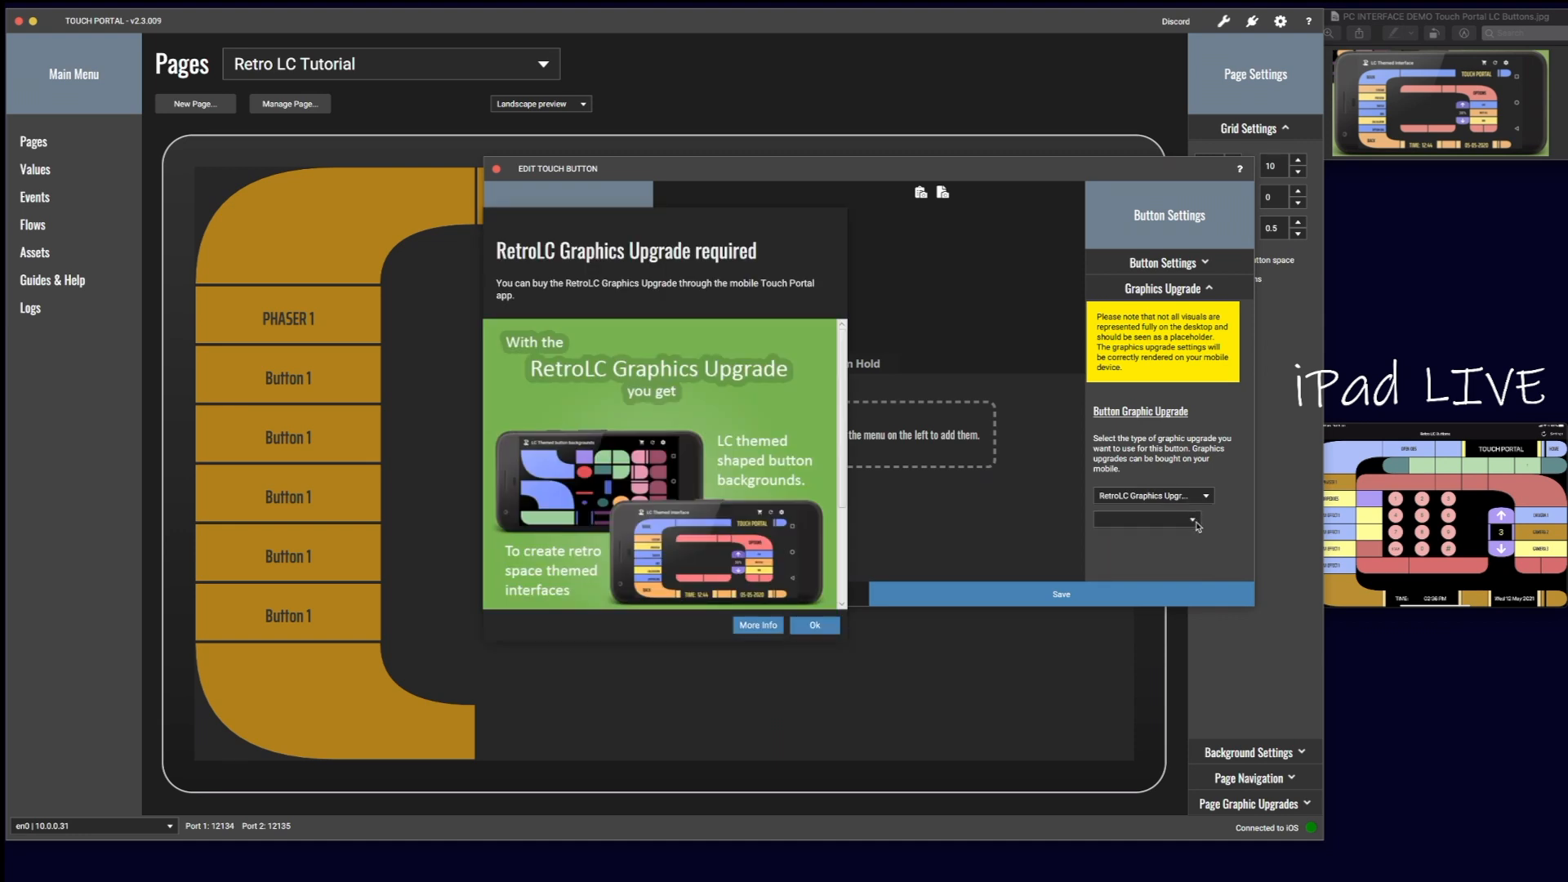
{"action": "left_click", "coordinate": [814, 626]}
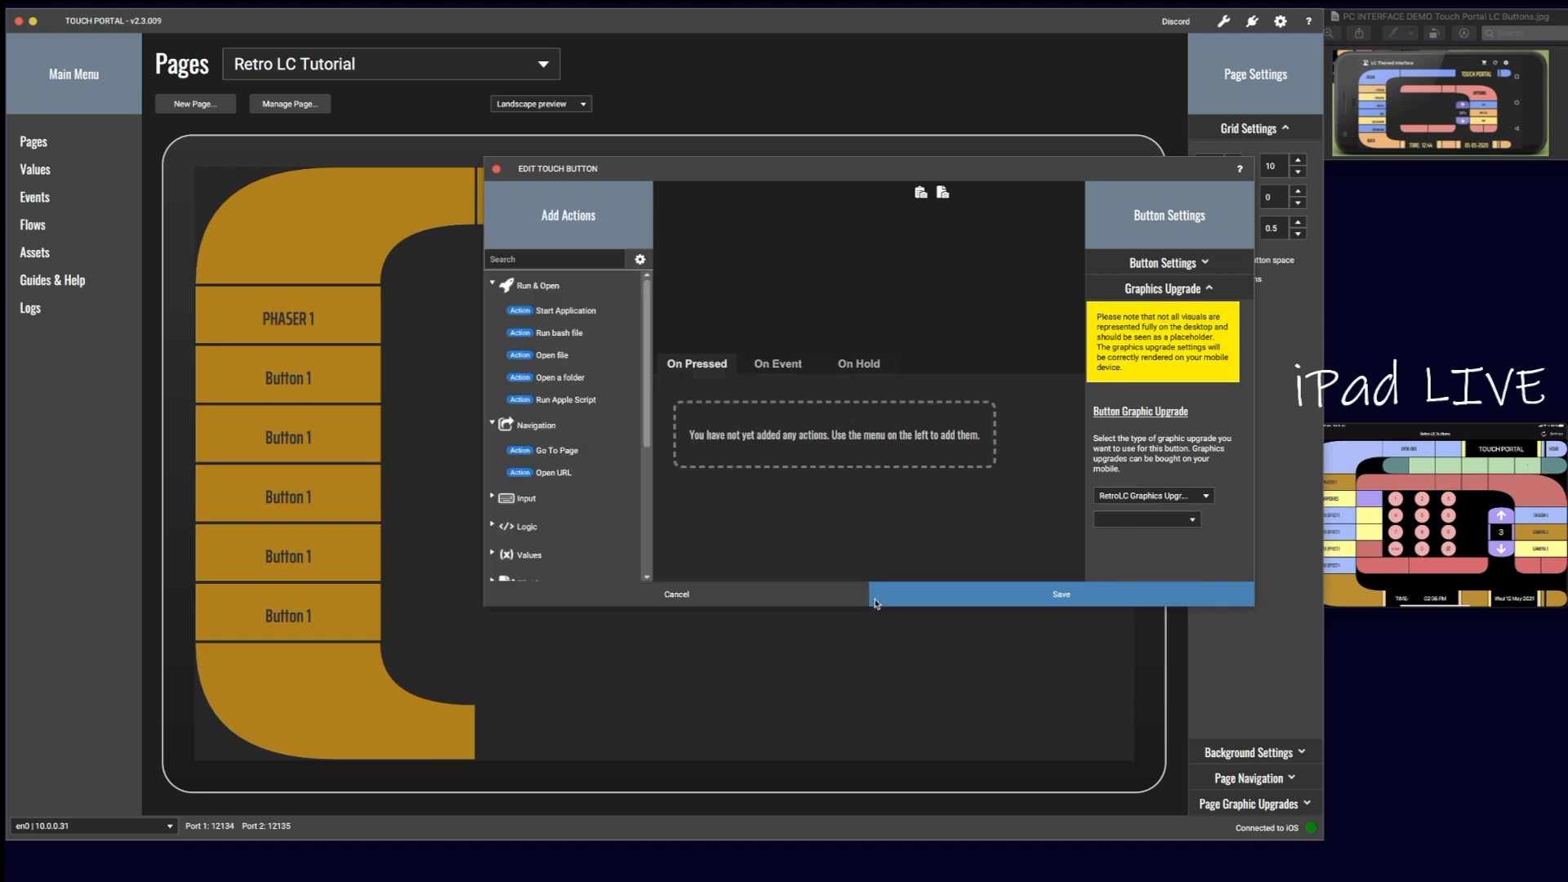
{"action": "left_click", "coordinate": [1195, 521]}
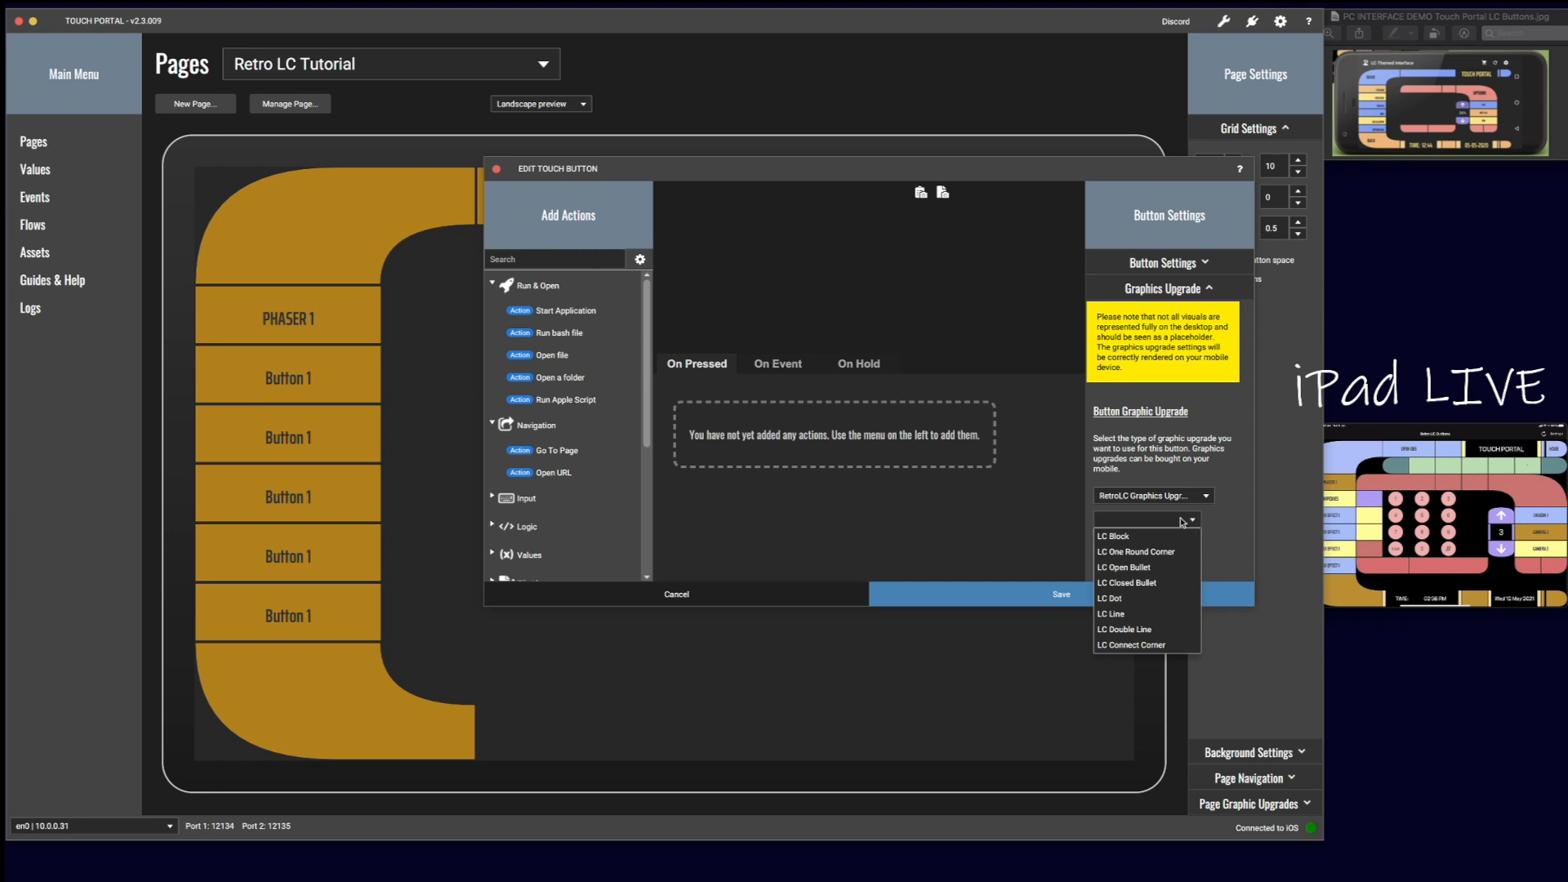
{"action": "left_click", "coordinate": [1133, 568]}
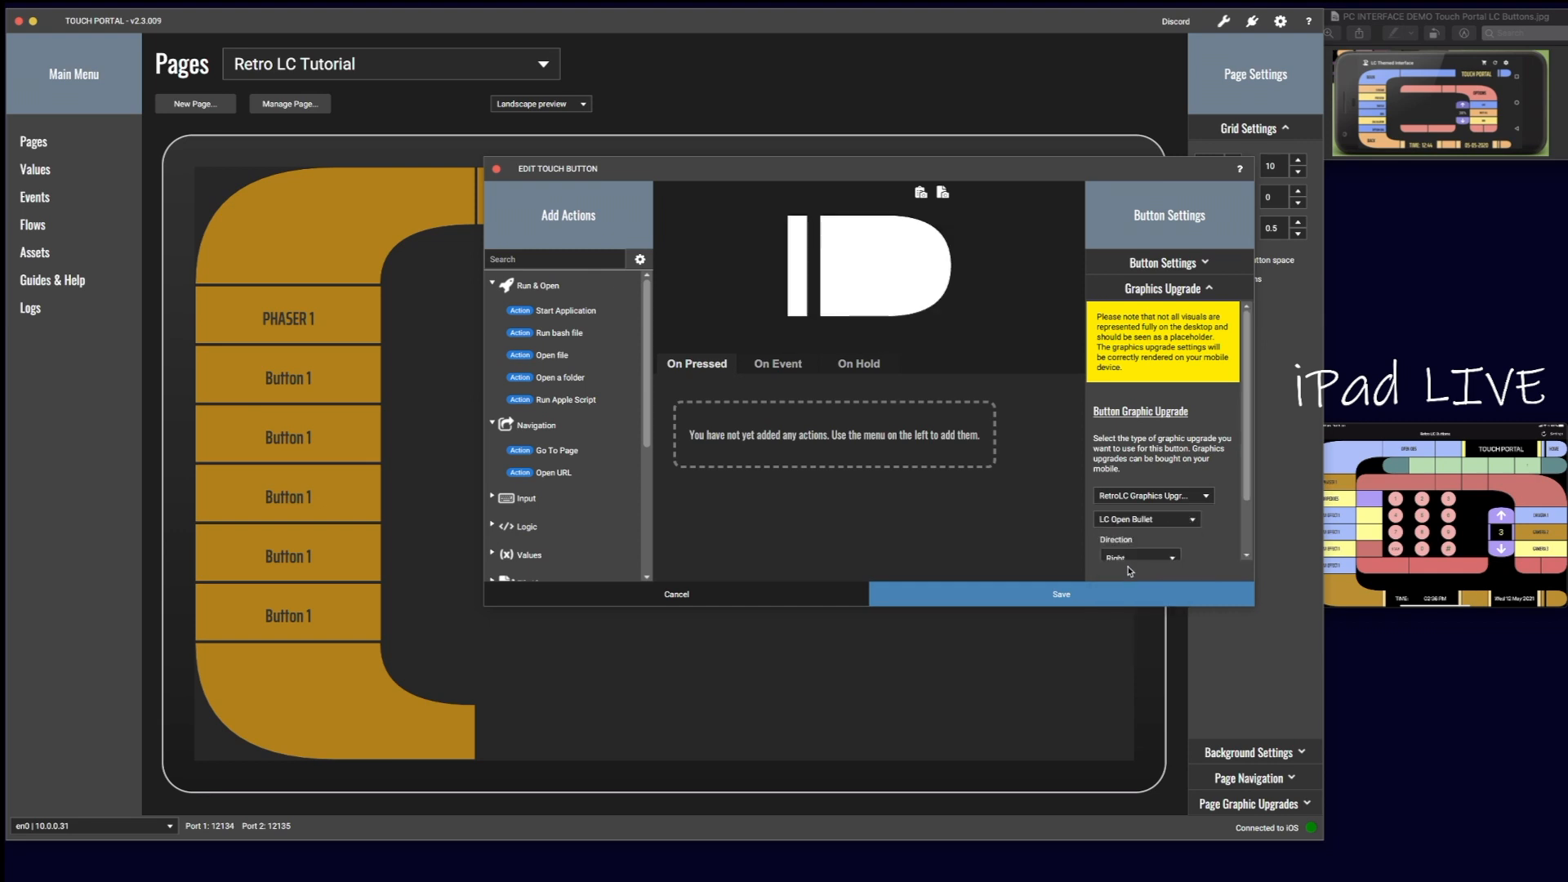
Step: Set the open bullet's color to #b3801a and save the button
{"action": "scroll", "coordinate": [1187, 520], "scroll_direction": "down", "scroll_amount": 2}
{"action": "left_click", "coordinate": [1141, 529]}
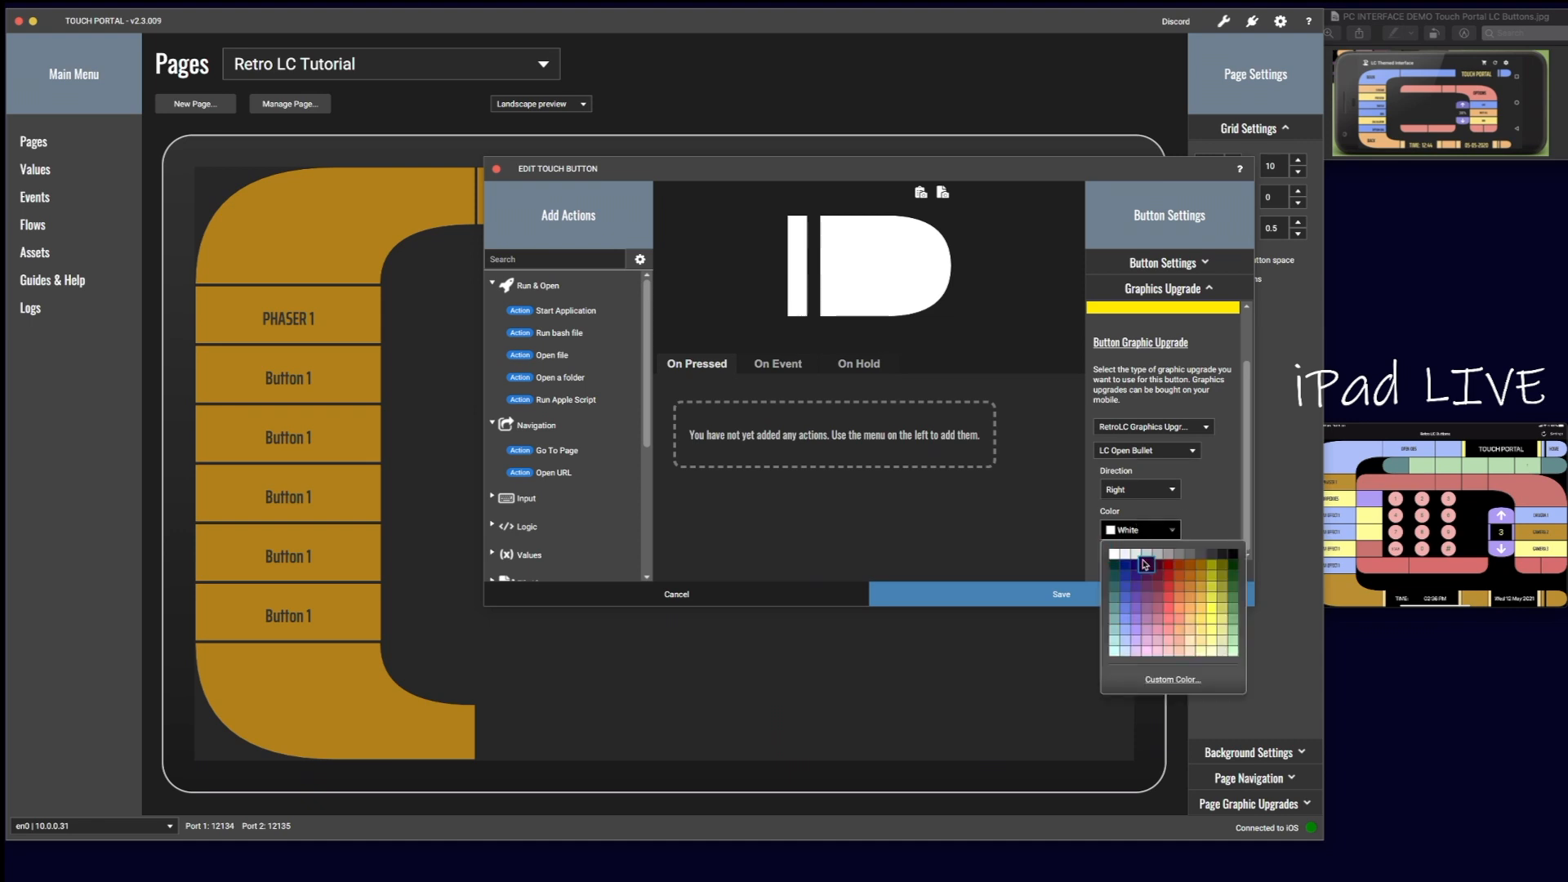
{"action": "left_click", "coordinate": [1204, 565]}
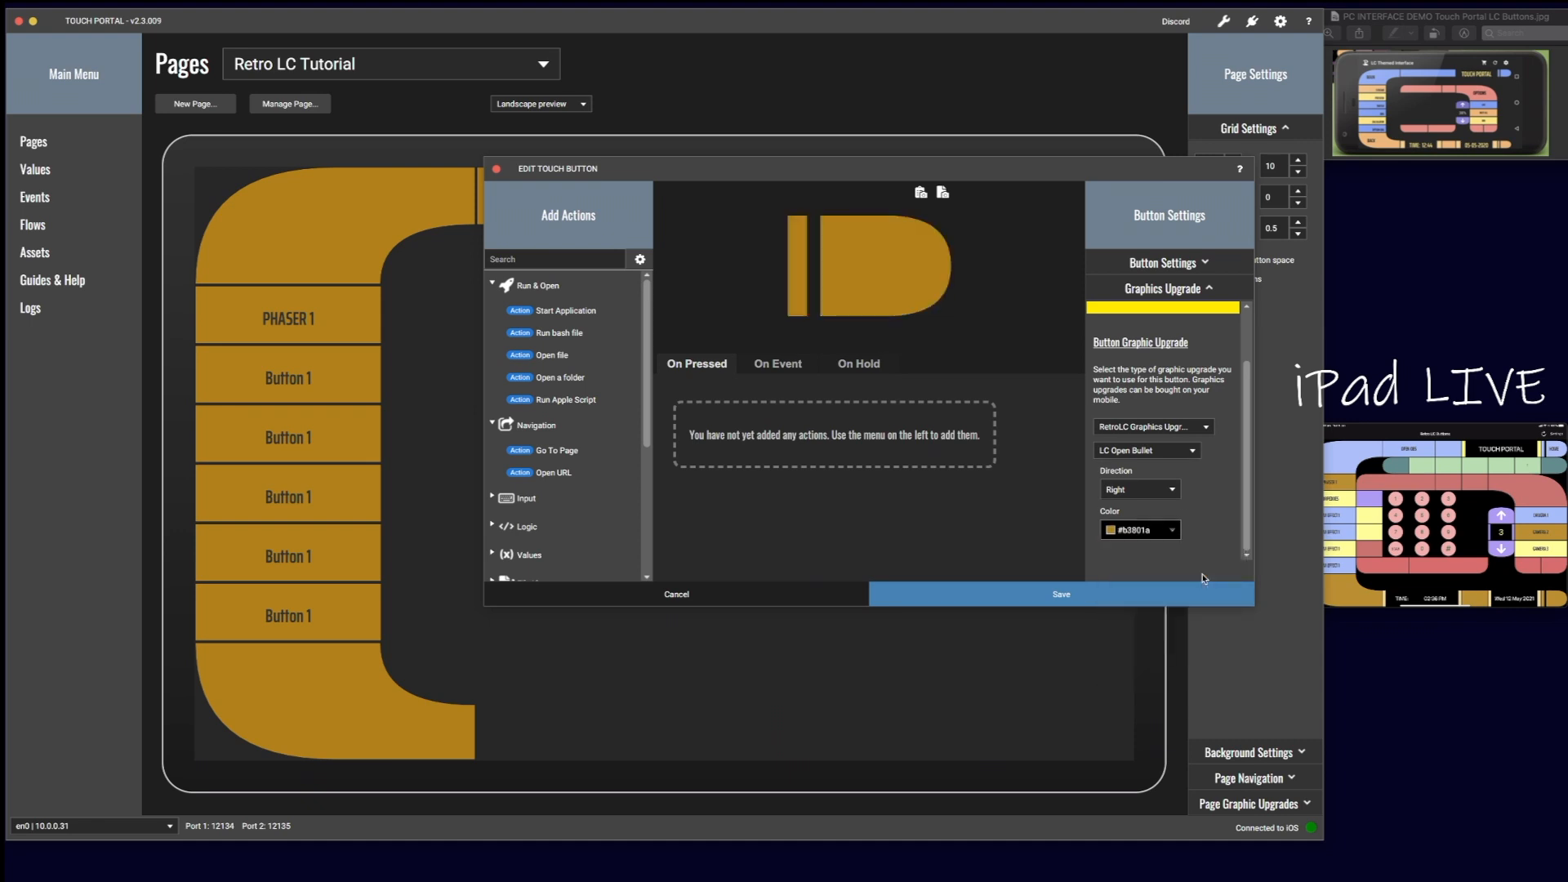
{"action": "left_click", "coordinate": [1050, 596]}
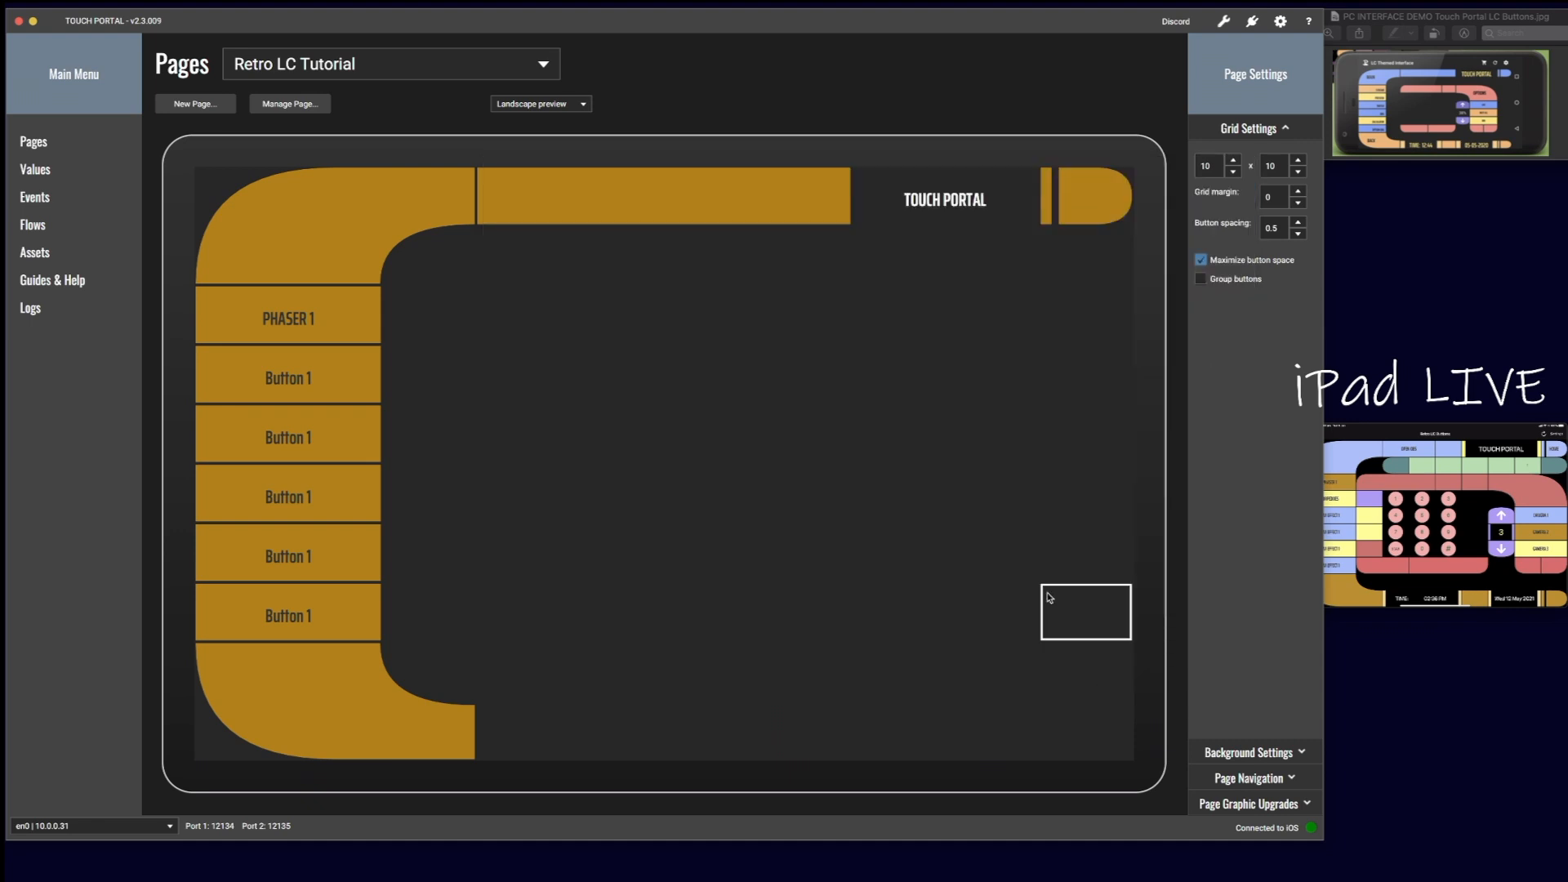
Step: Apply the RetroLC Graphics Upgrade shape LC One Round Corner to a new button in the fourth column of the third row
{"action": "mouse_move", "coordinate": [1420, 513]}
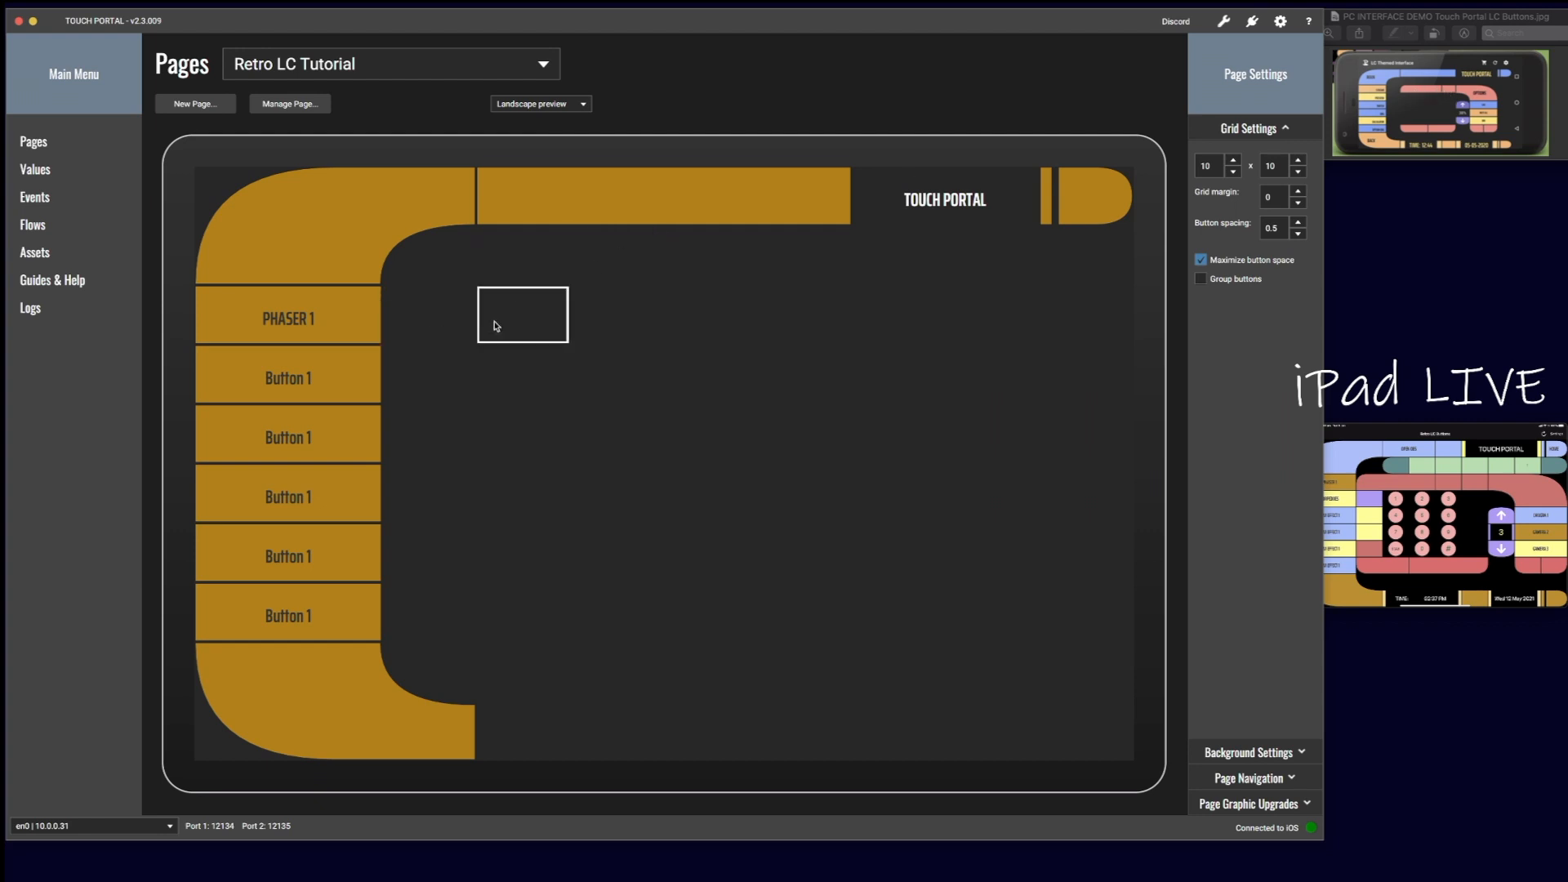
{"action": "left_click", "coordinate": [496, 326]}
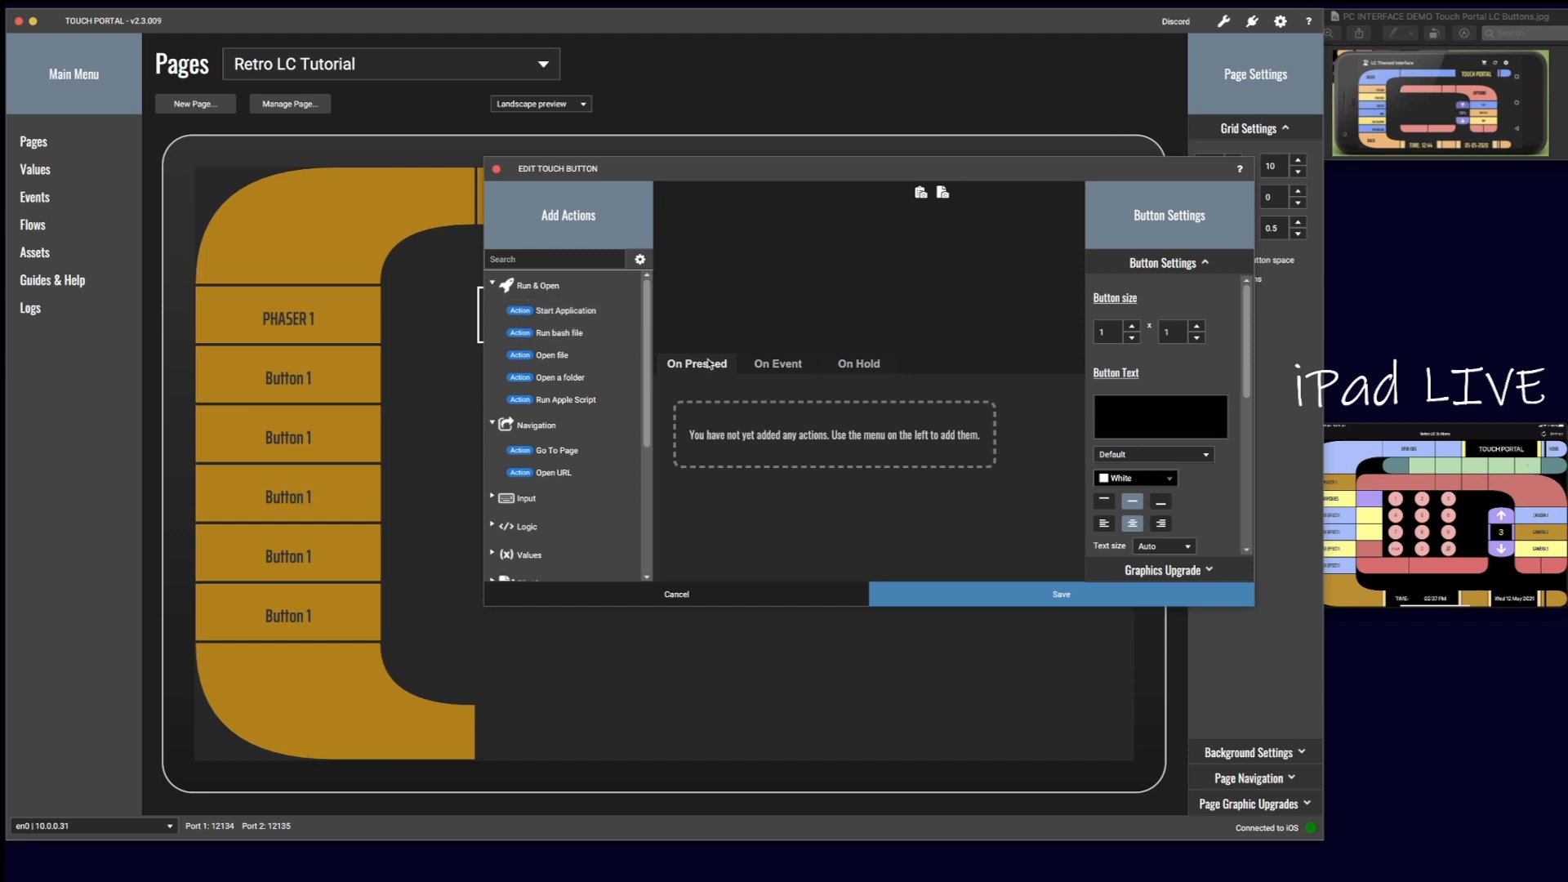
{"action": "left_click", "coordinate": [1146, 574]}
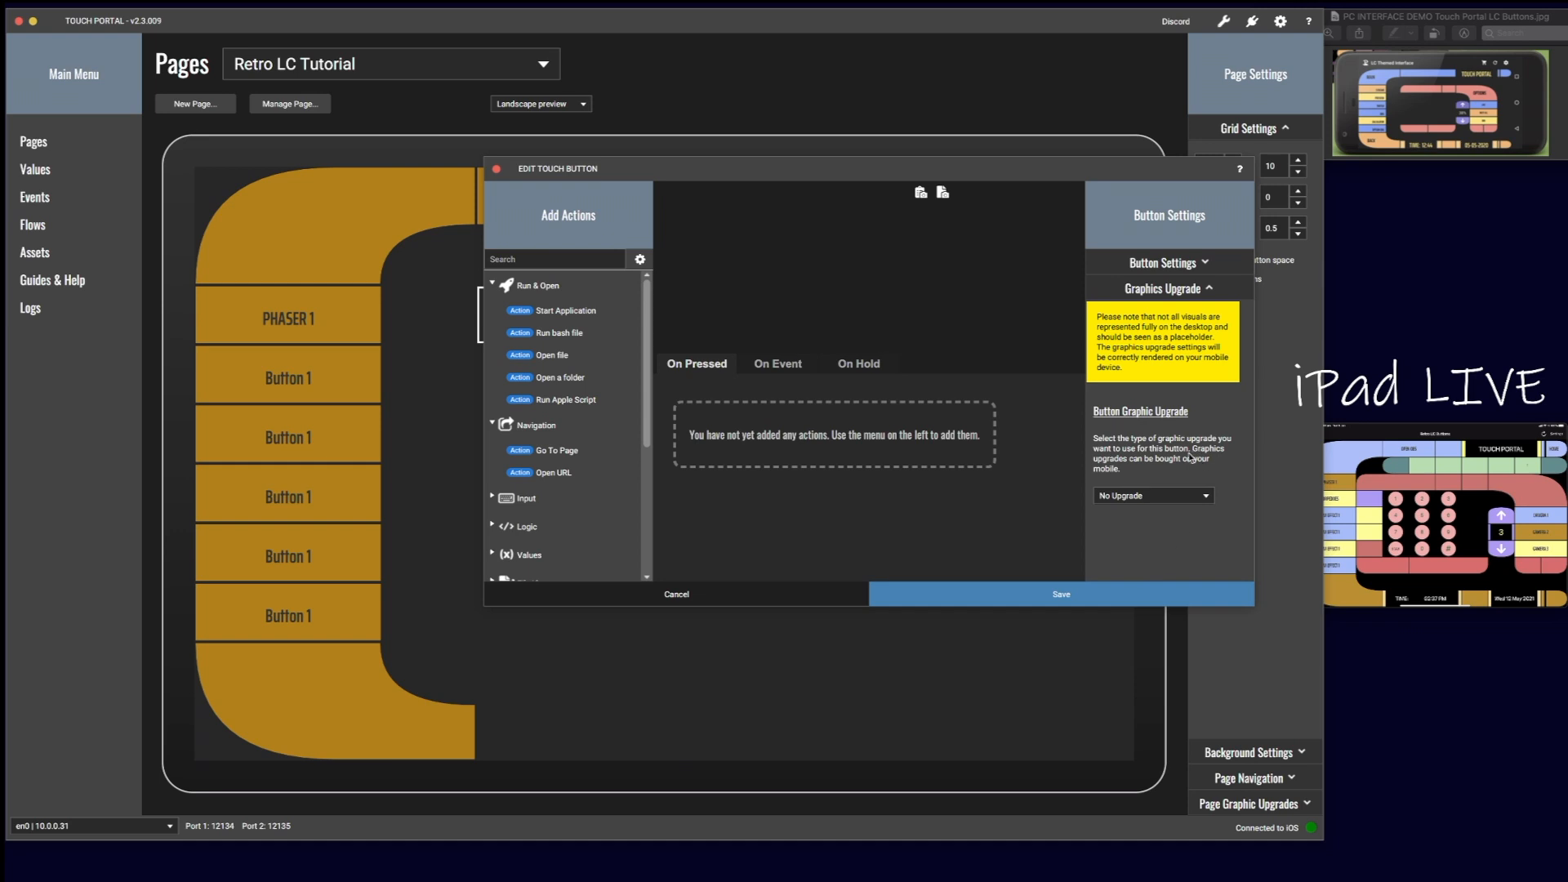
{"action": "left_click", "coordinate": [1173, 495]}
{"action": "left_click", "coordinate": [1173, 544]}
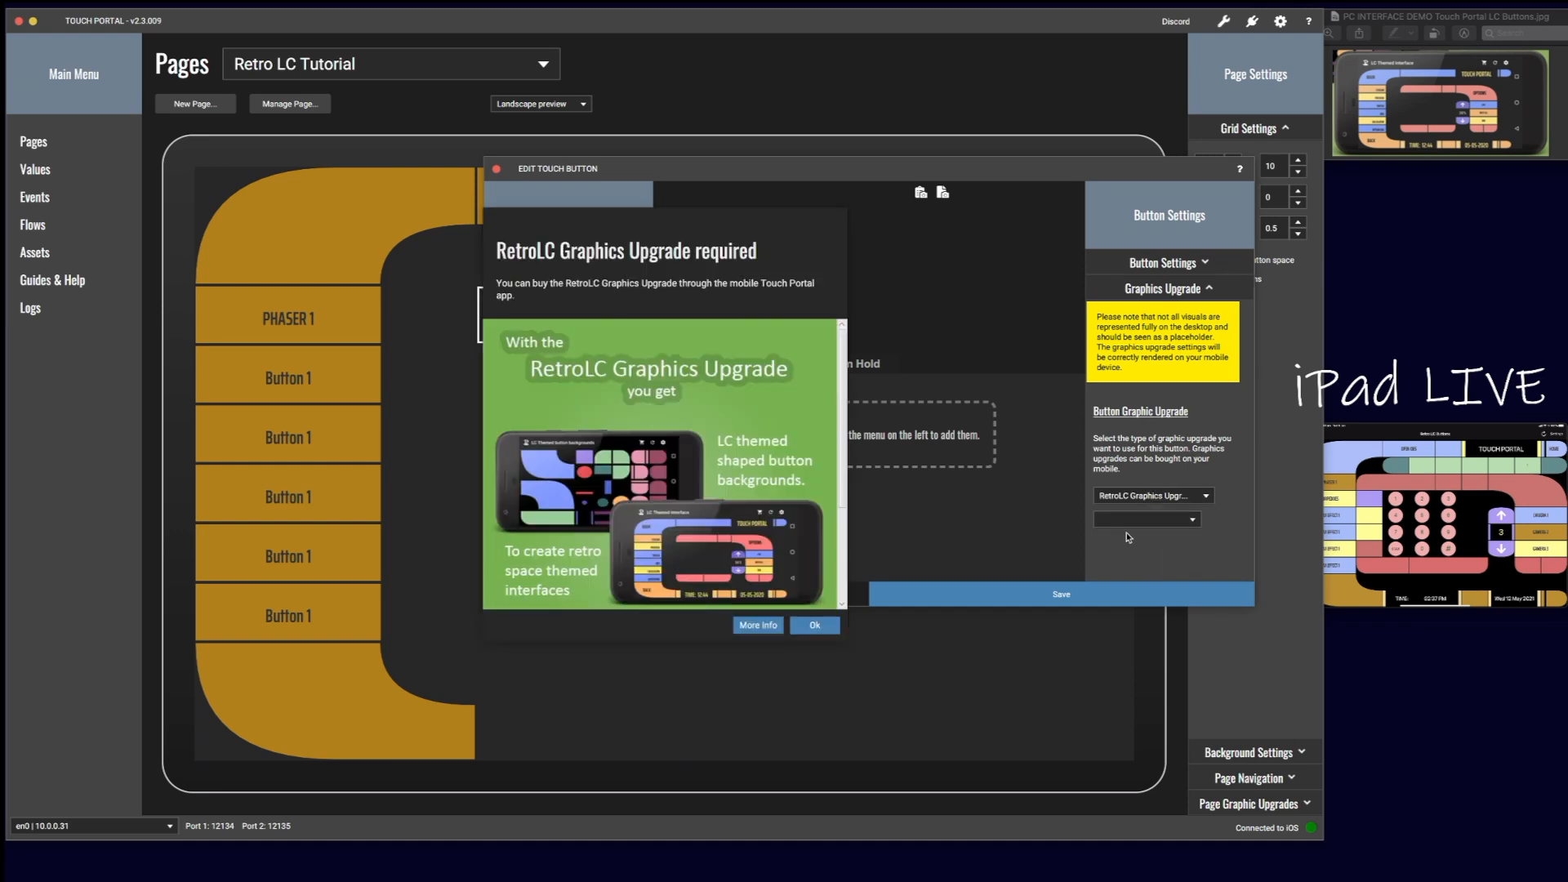
{"action": "left_click", "coordinate": [817, 626]}
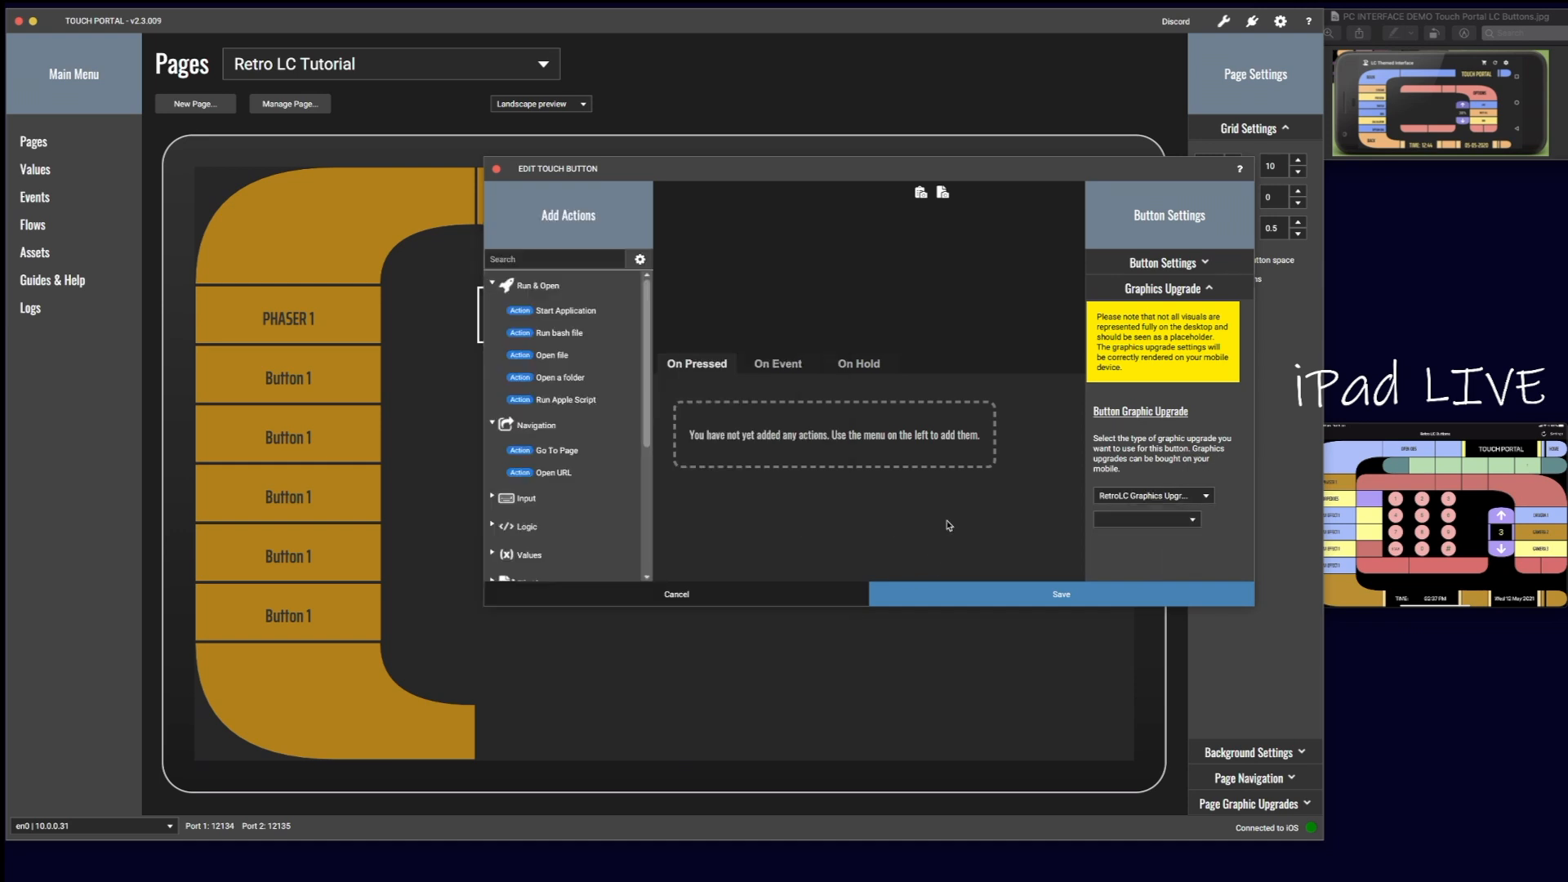
{"action": "left_click", "coordinate": [1169, 523]}
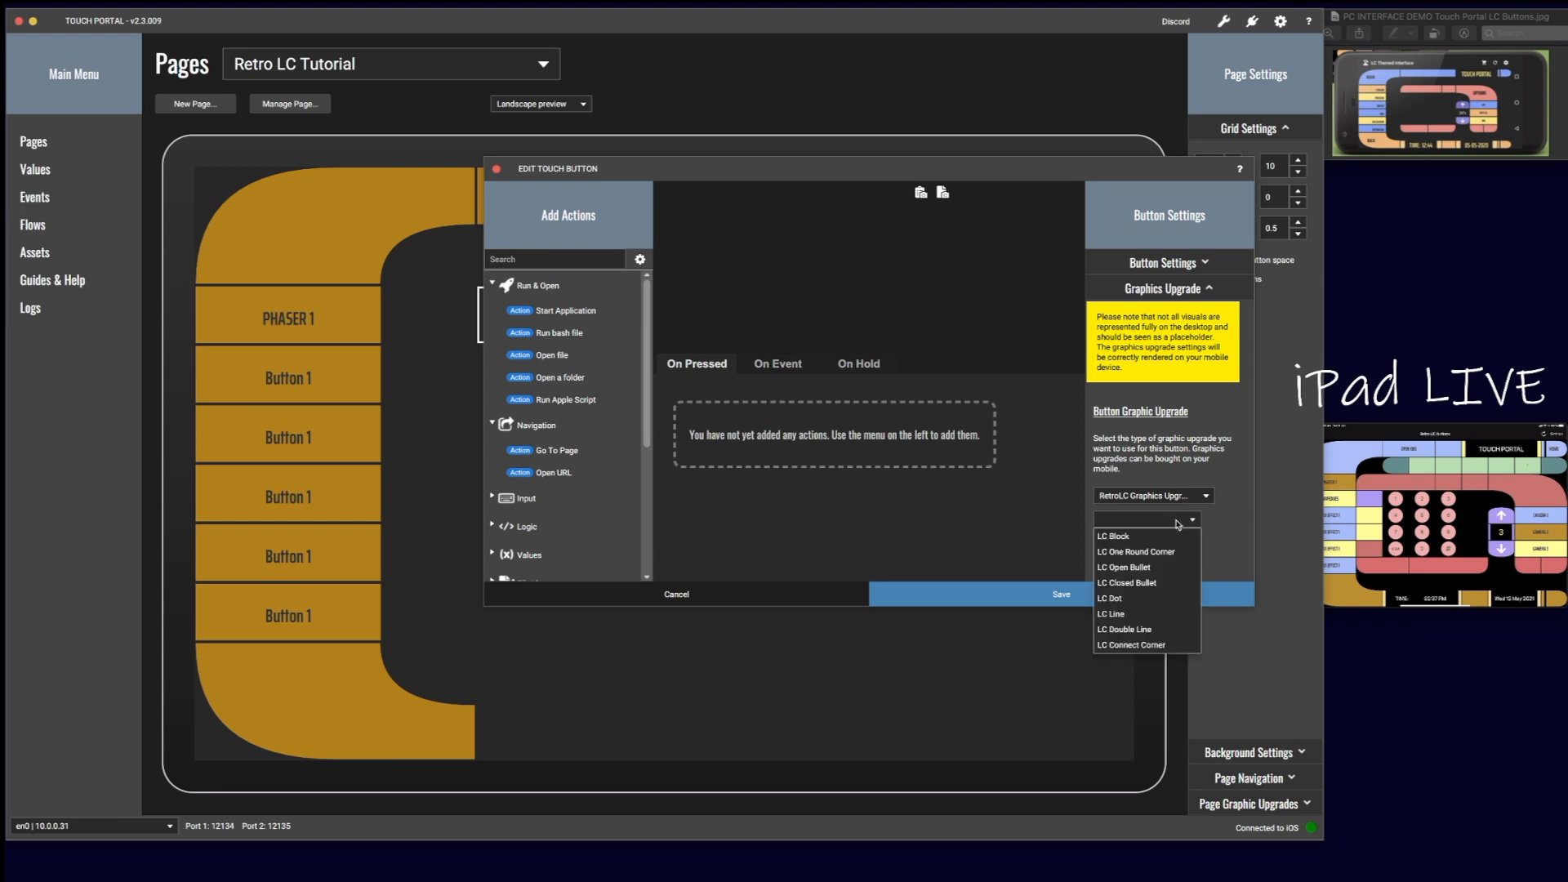
{"action": "left_click", "coordinate": [1147, 553]}
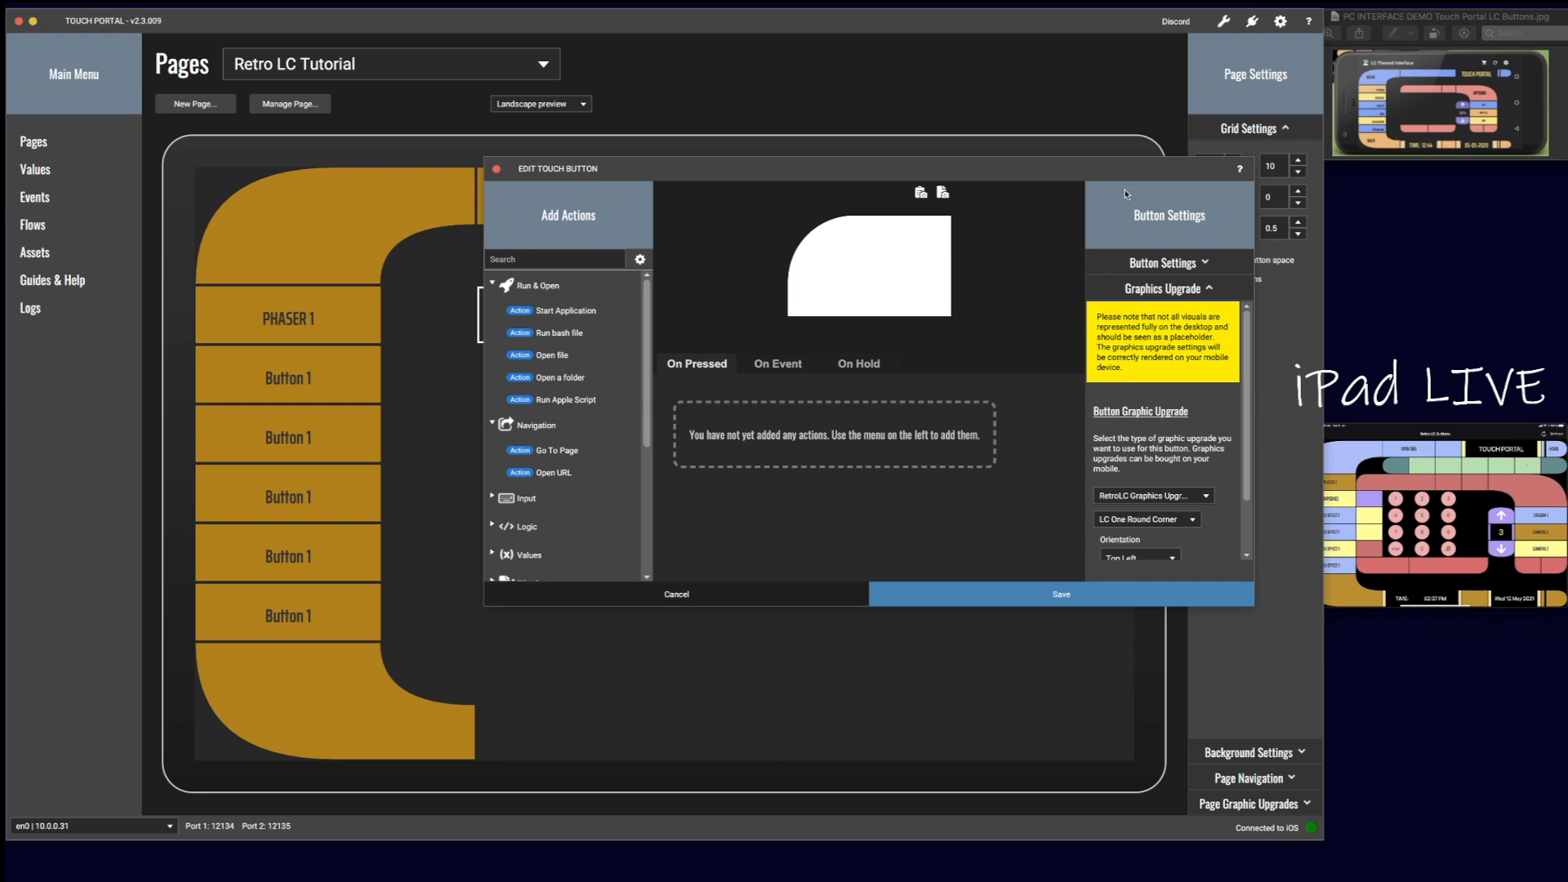
Step: Set the one-round-corner button's color to #b3801a and save the button
{"action": "scroll", "coordinate": [1147, 542], "scroll_direction": "down", "scroll_amount": 2}
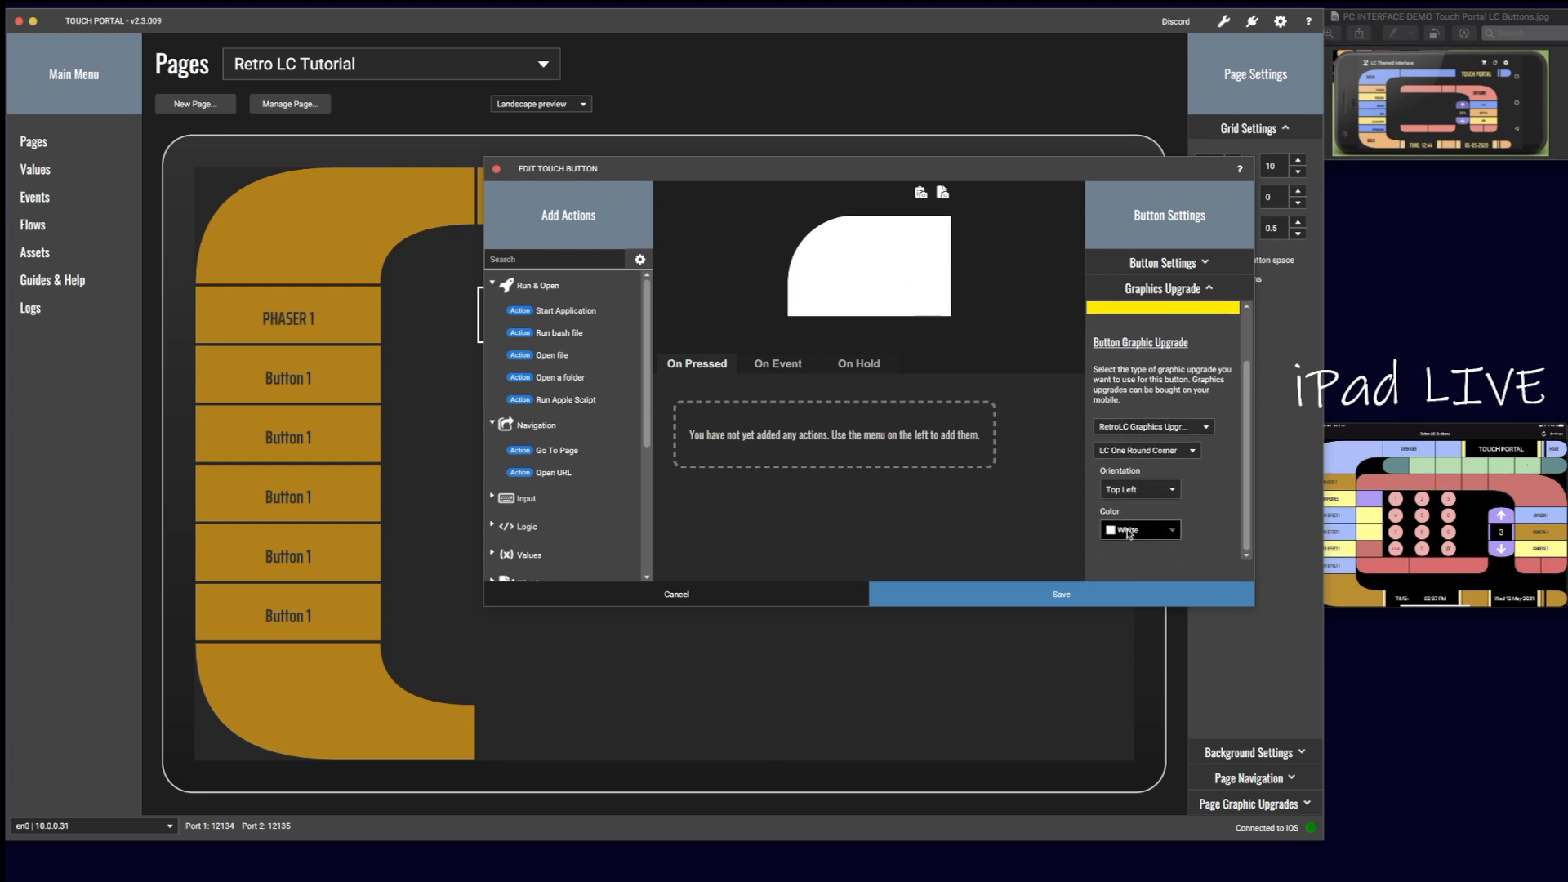
{"action": "left_click", "coordinate": [1140, 531]}
{"action": "left_click", "coordinate": [1197, 573]}
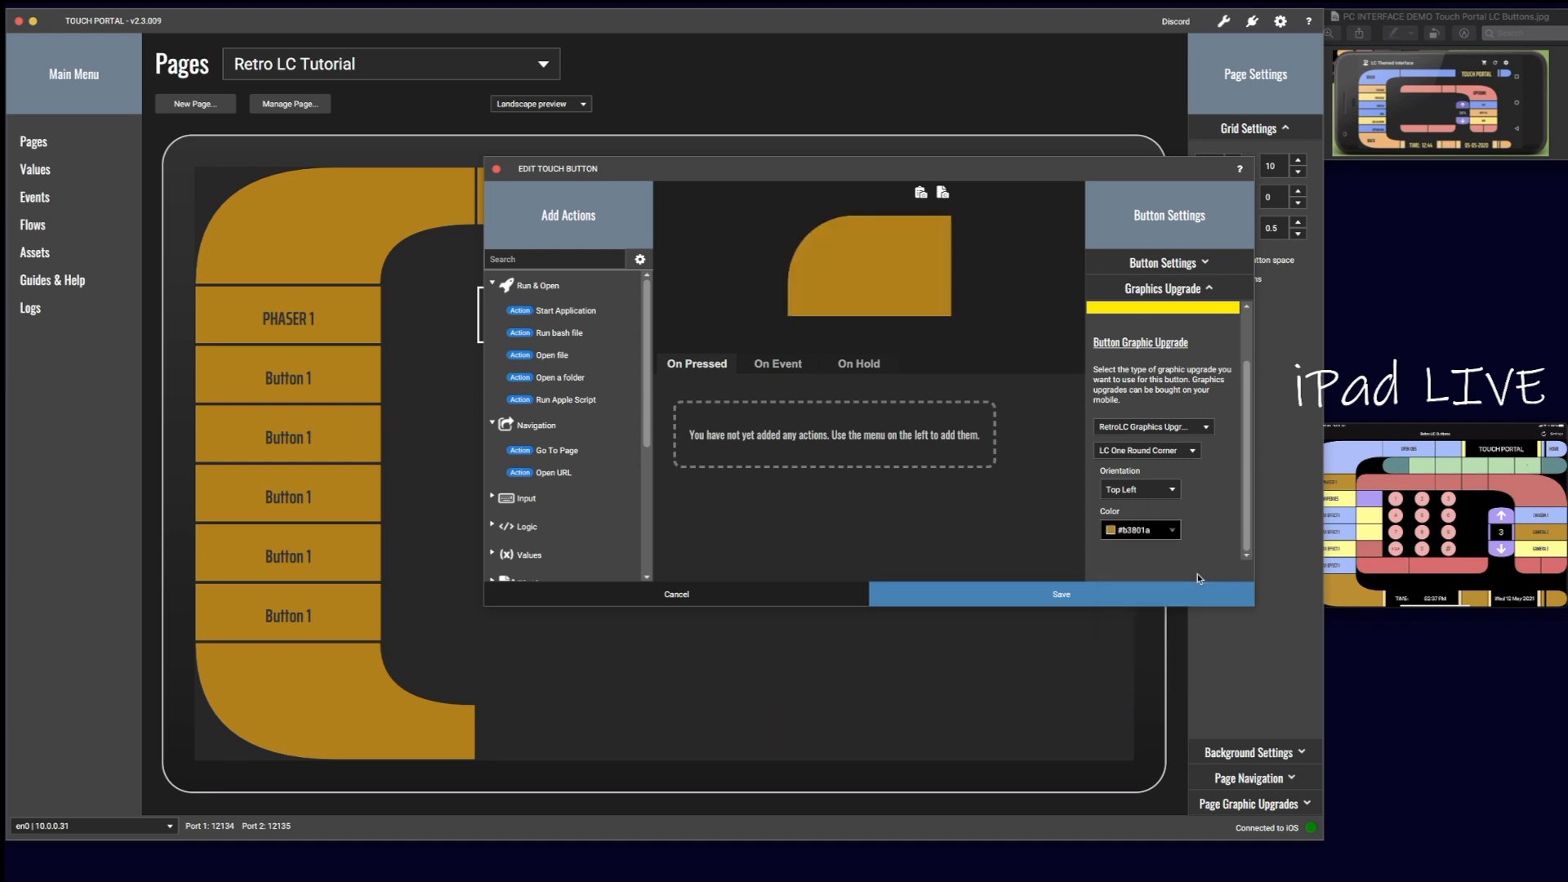
{"action": "left_click", "coordinate": [1068, 600]}
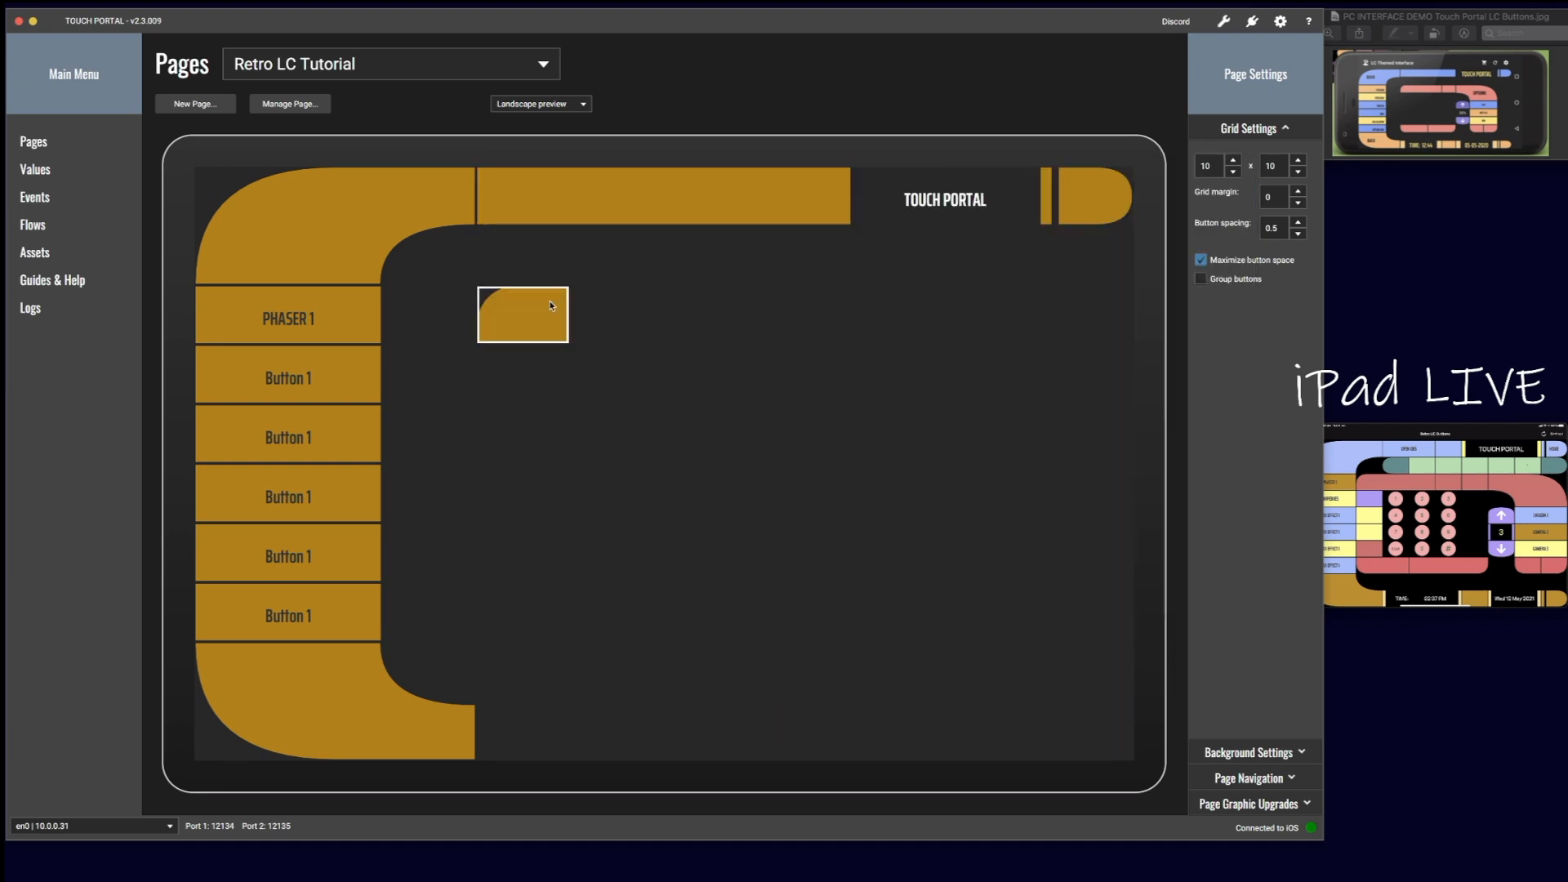
Step: Widen the one-round-corner button to a size of 3 x 1 and save it
{"action": "left_click", "coordinate": [524, 307]}
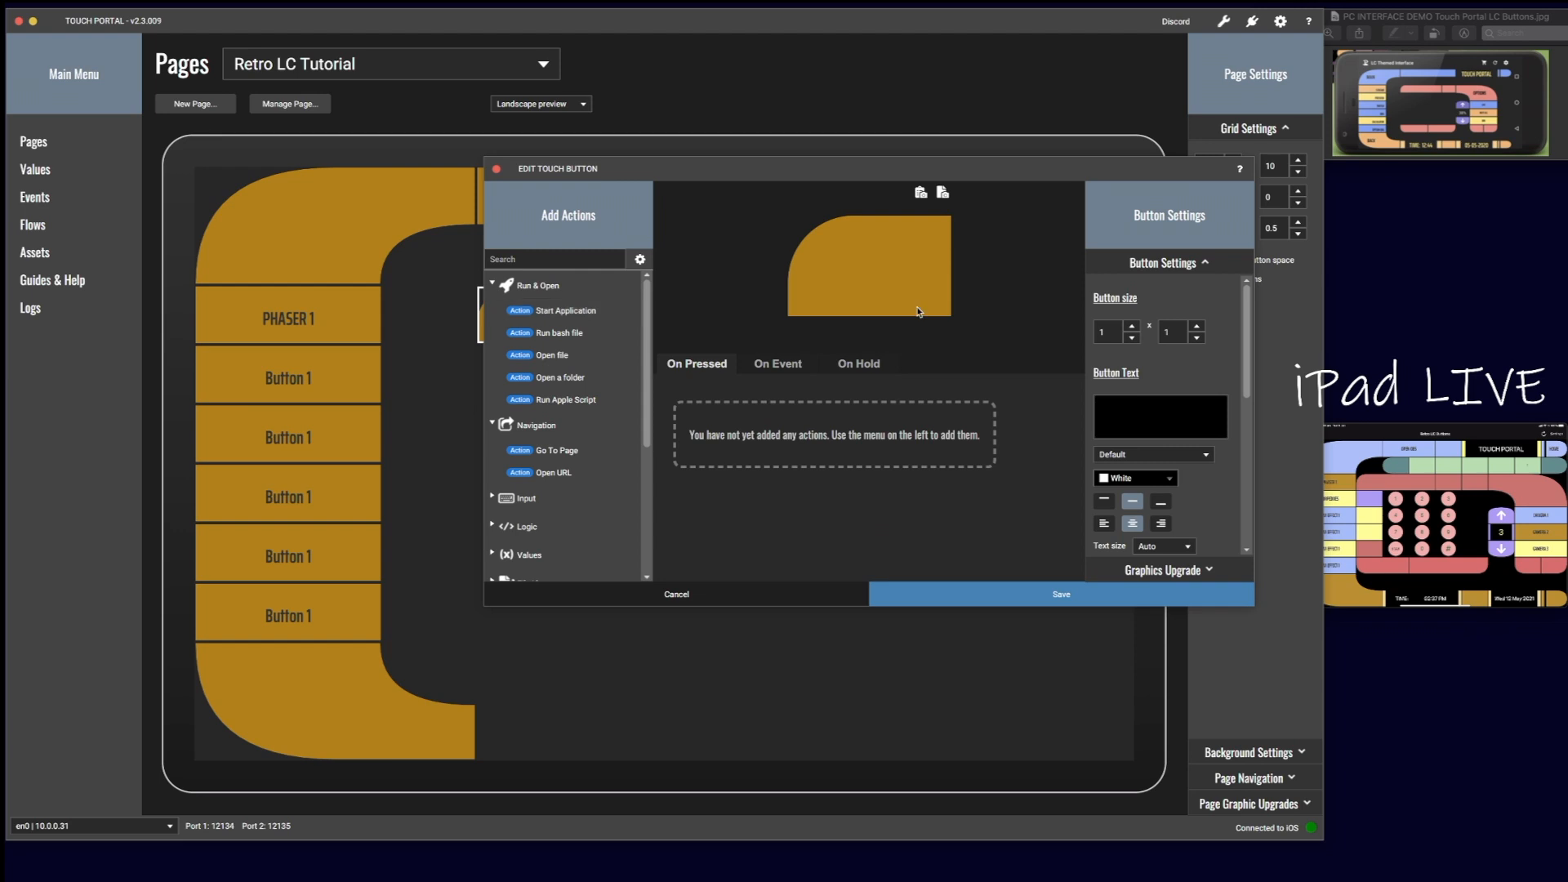
{"action": "left_click", "coordinate": [1131, 326]}
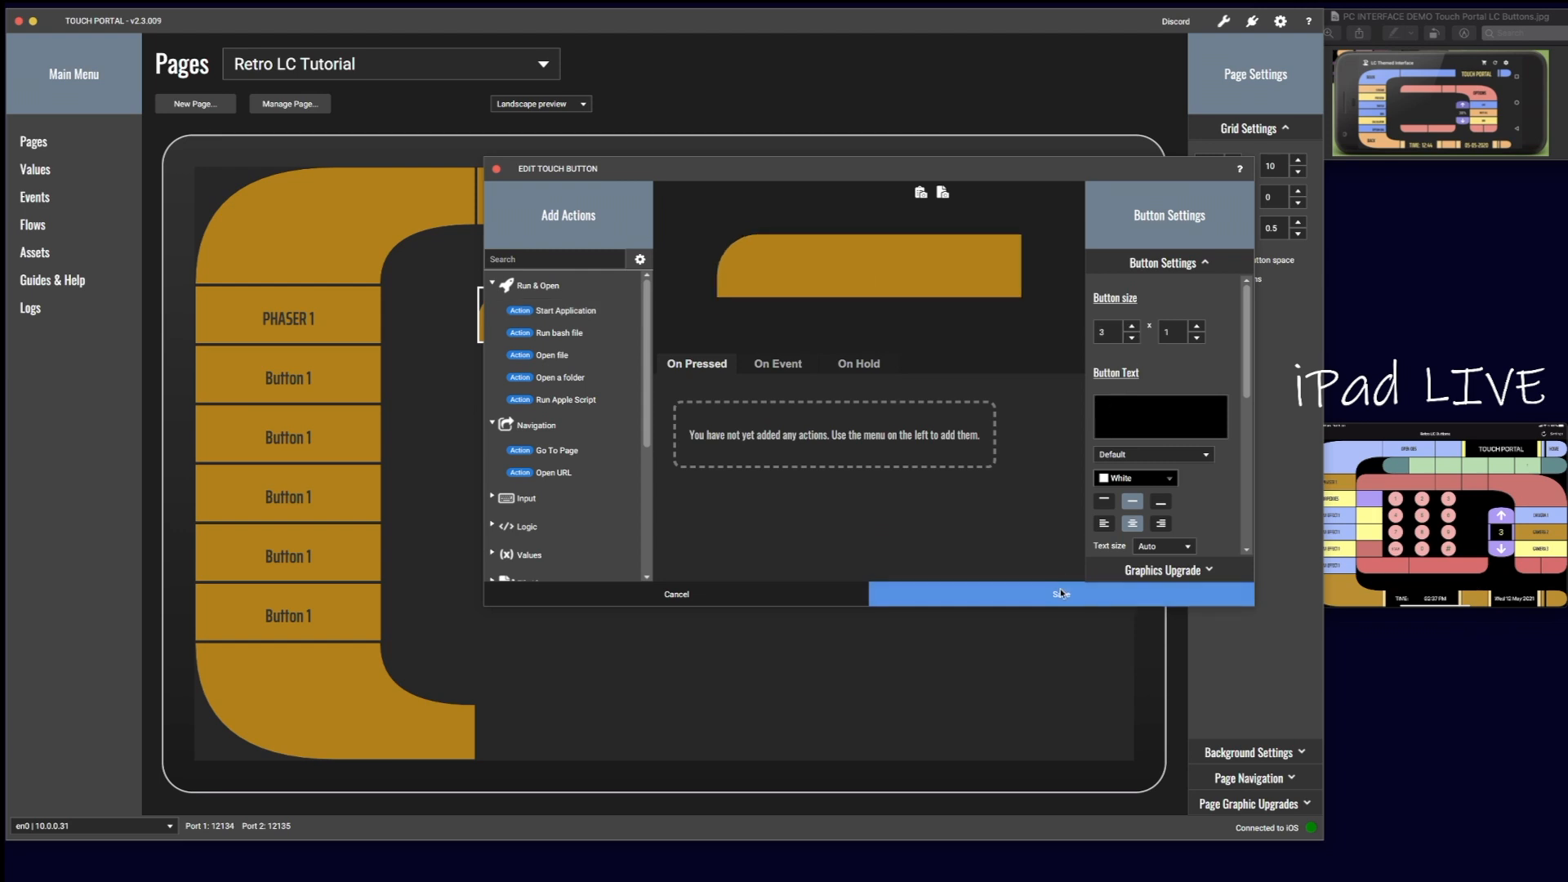
{"action": "left_click", "coordinate": [1062, 594]}
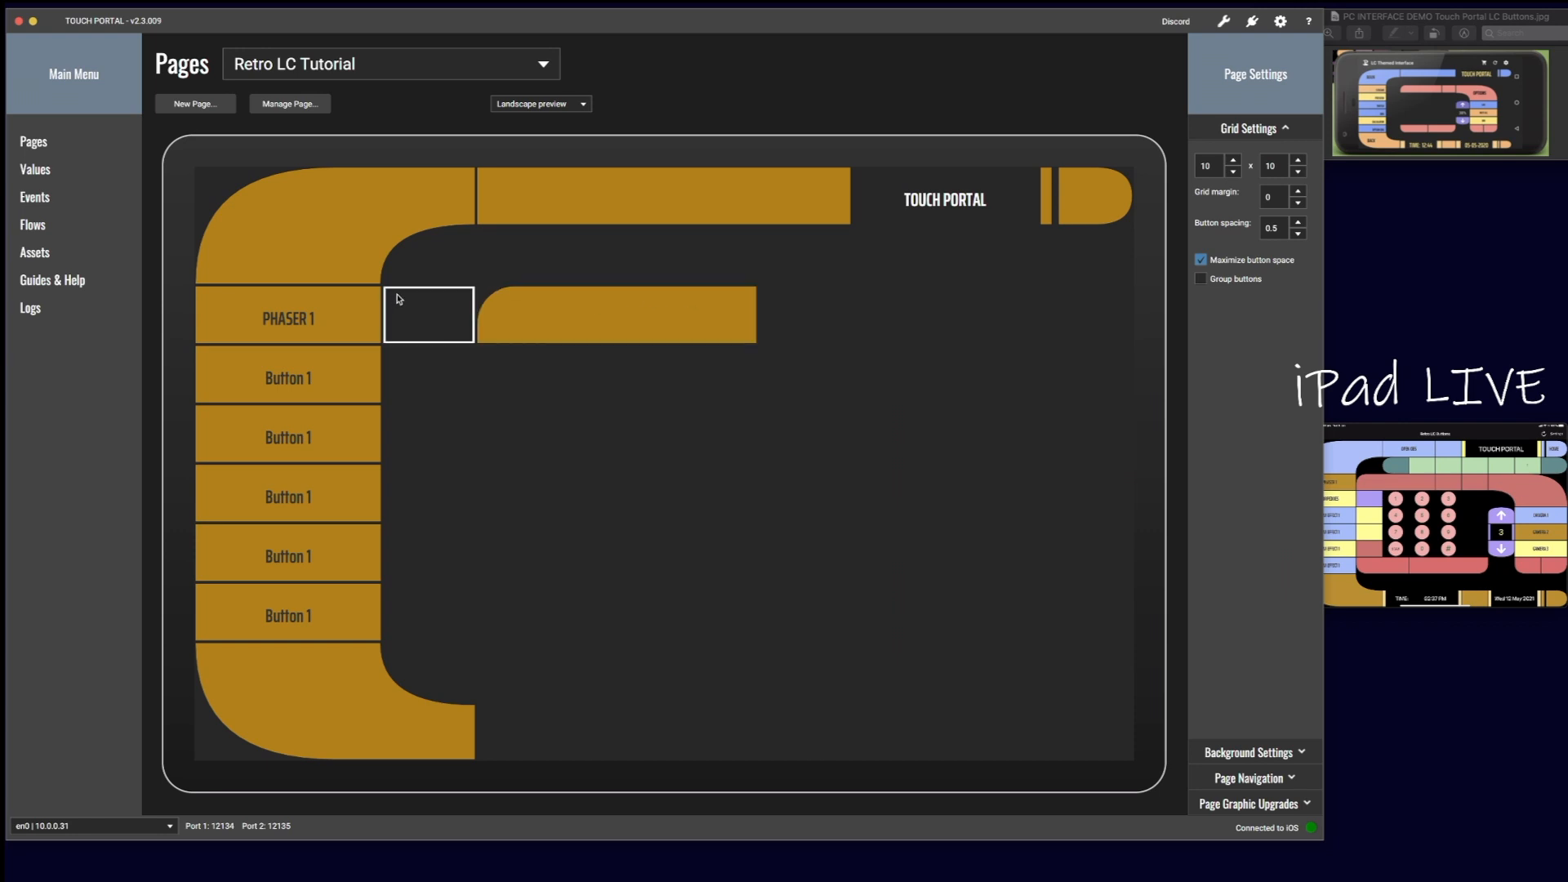
Step: Copy the long plain bar from the top row and paste it directly after the rounded bar in the third row
{"action": "right_click", "coordinate": [526, 194]}
{"action": "left_click", "coordinate": [531, 237]}
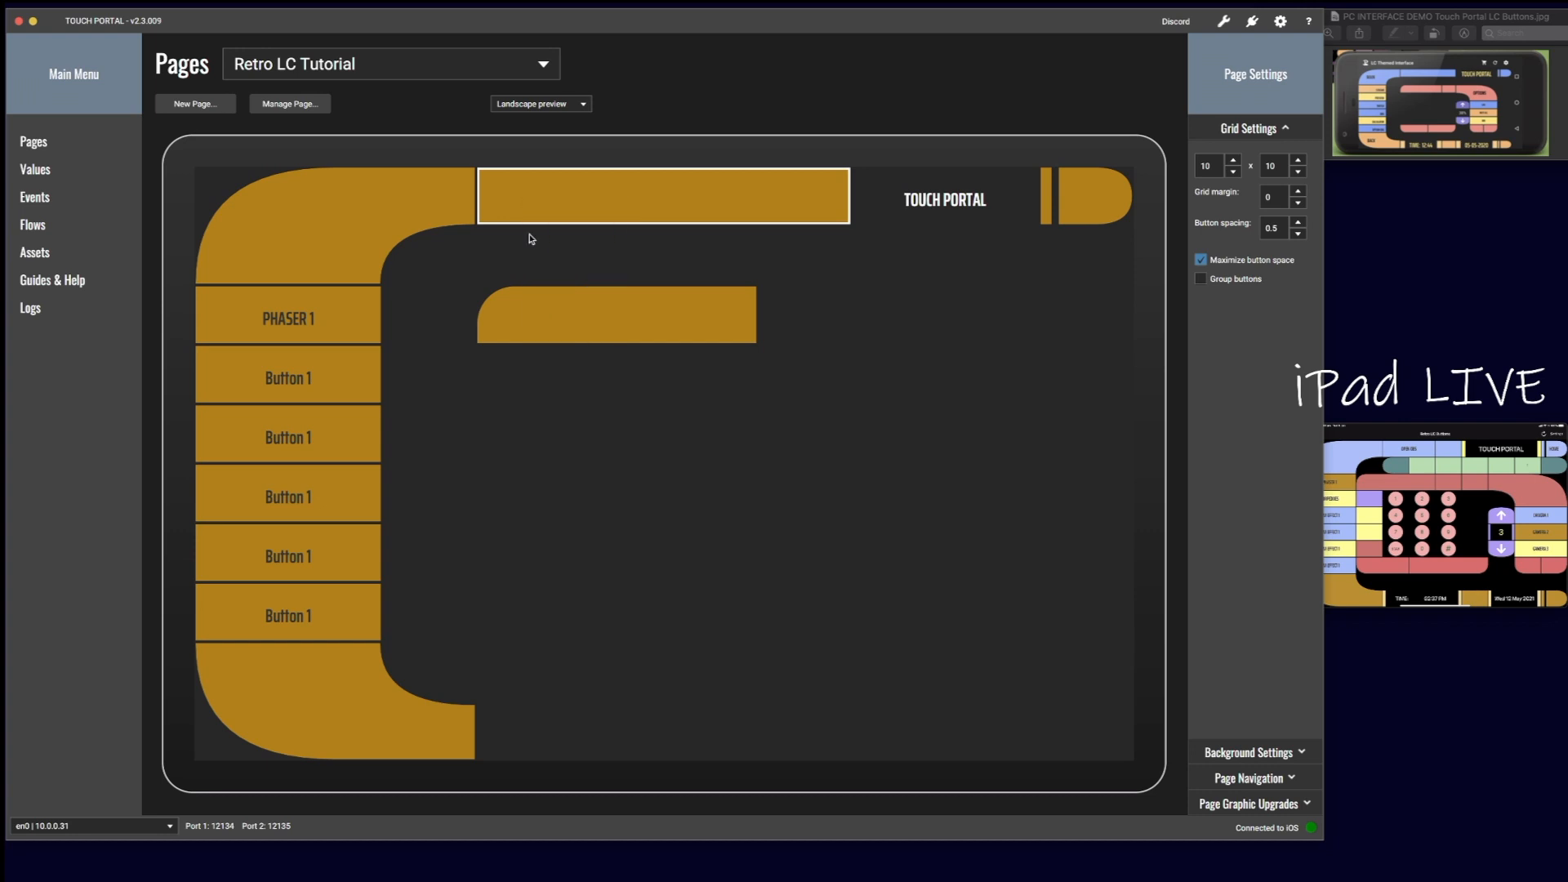
{"action": "right_click", "coordinate": [797, 316]}
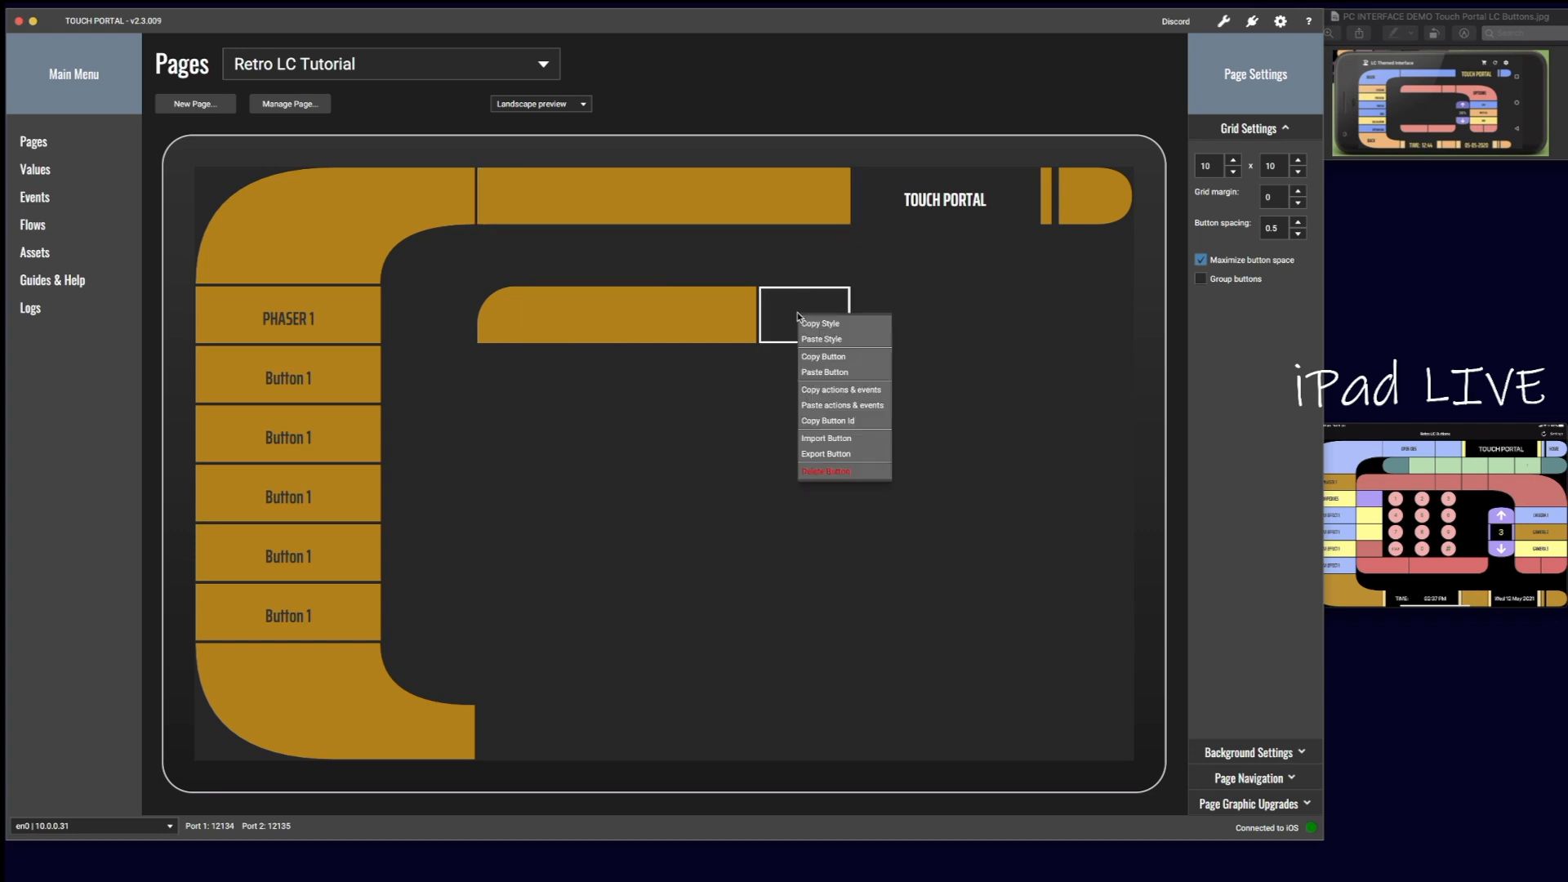
{"action": "left_click", "coordinate": [811, 372]}
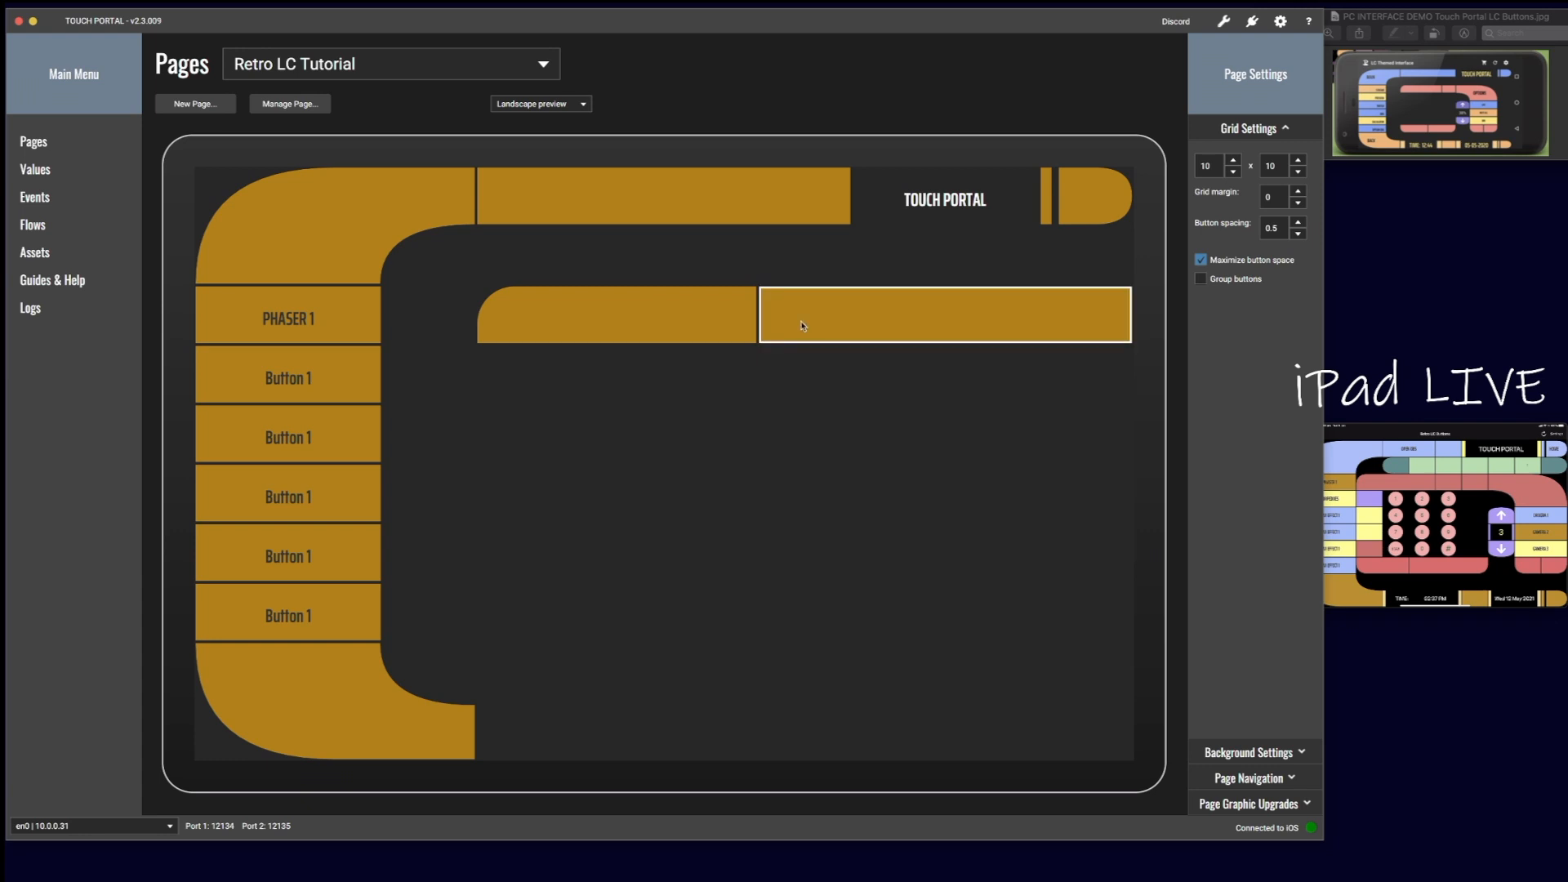
Step: Reduce the pasted third-row bar to a size of 1 x 1 and save it
{"action": "left_click", "coordinate": [809, 344]}
{"action": "left_click", "coordinate": [1133, 338]}
{"action": "left_click", "coordinate": [1133, 338]}
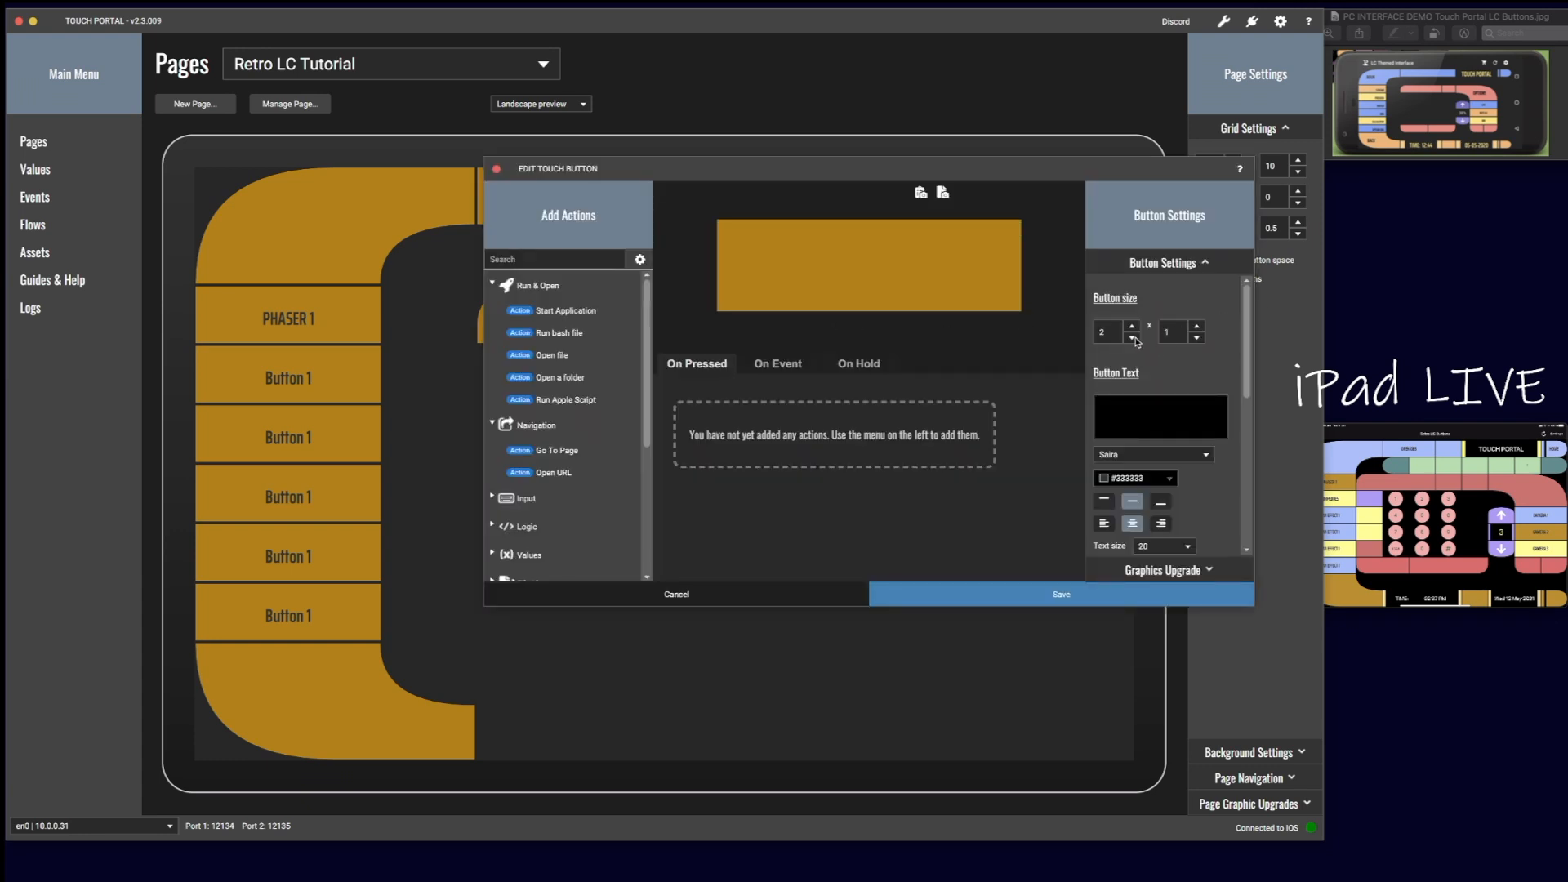
{"action": "left_click", "coordinate": [1133, 338]}
{"action": "left_click", "coordinate": [1133, 326]}
{"action": "left_click", "coordinate": [1132, 326]}
{"action": "left_click", "coordinate": [1133, 338]}
{"action": "left_click", "coordinate": [1064, 602]}
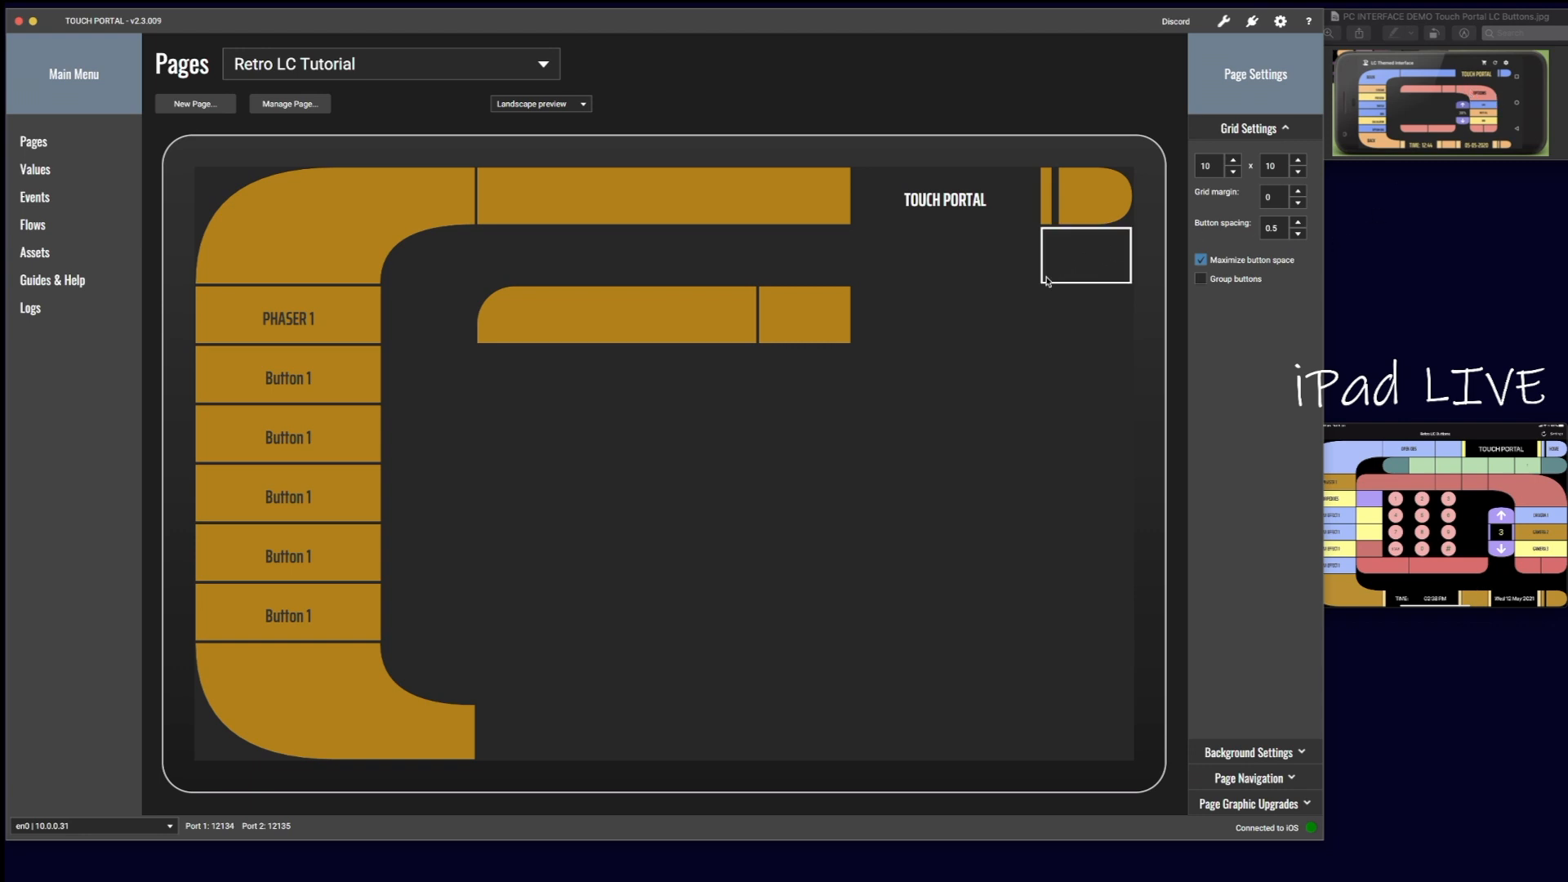
{"action": "left_click", "coordinate": [890, 318]}
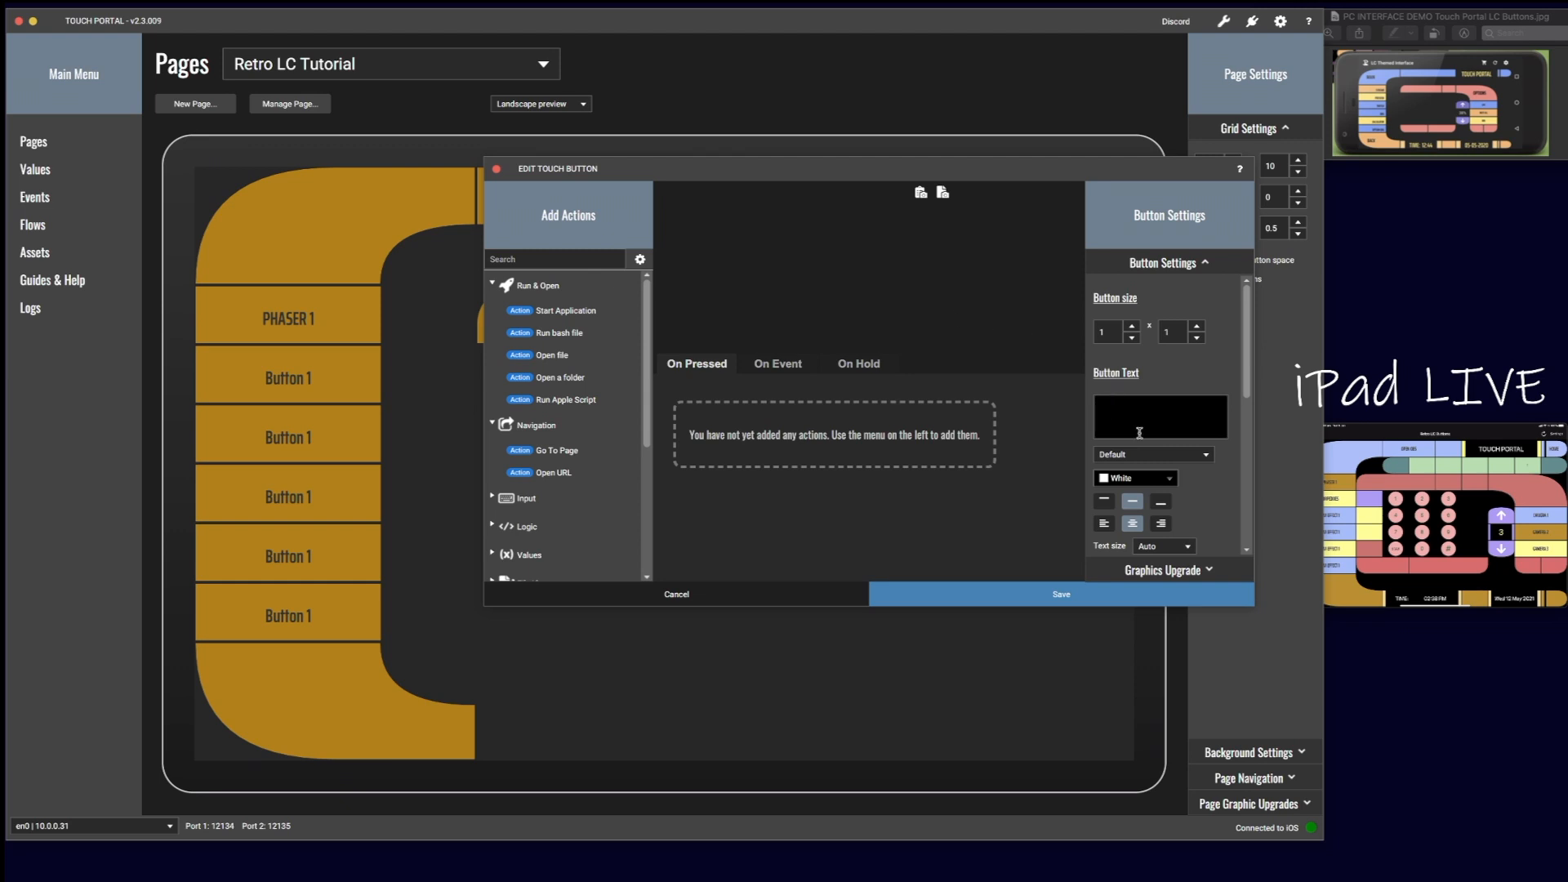
{"action": "scroll", "coordinate": [1139, 433], "scroll_direction": "down", "scroll_amount": 8}
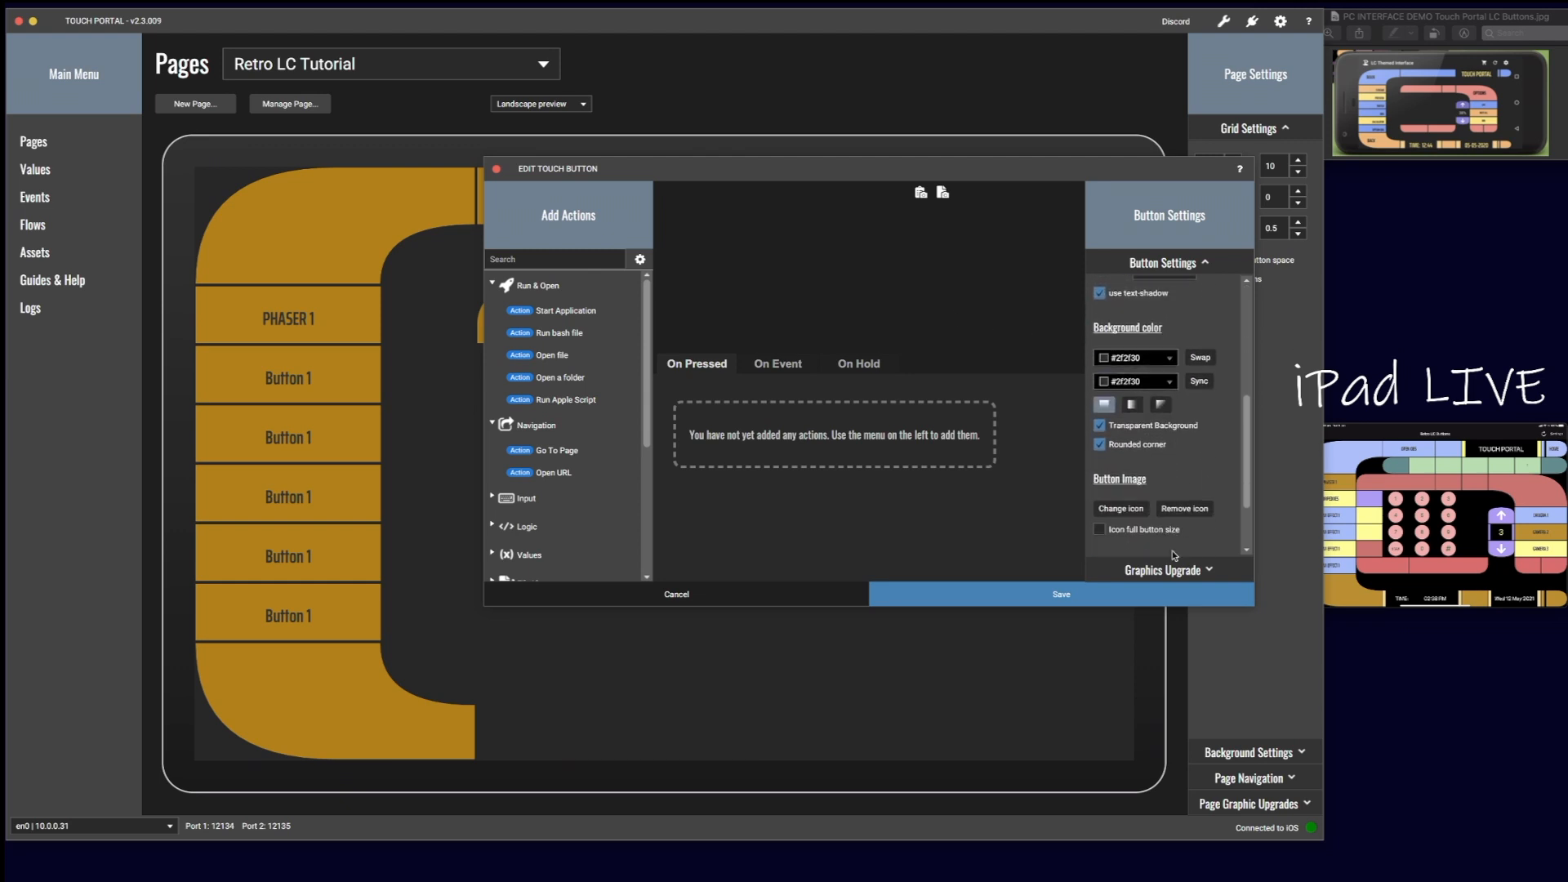
{"action": "left_click", "coordinate": [1164, 569]}
{"action": "left_click", "coordinate": [1145, 496]}
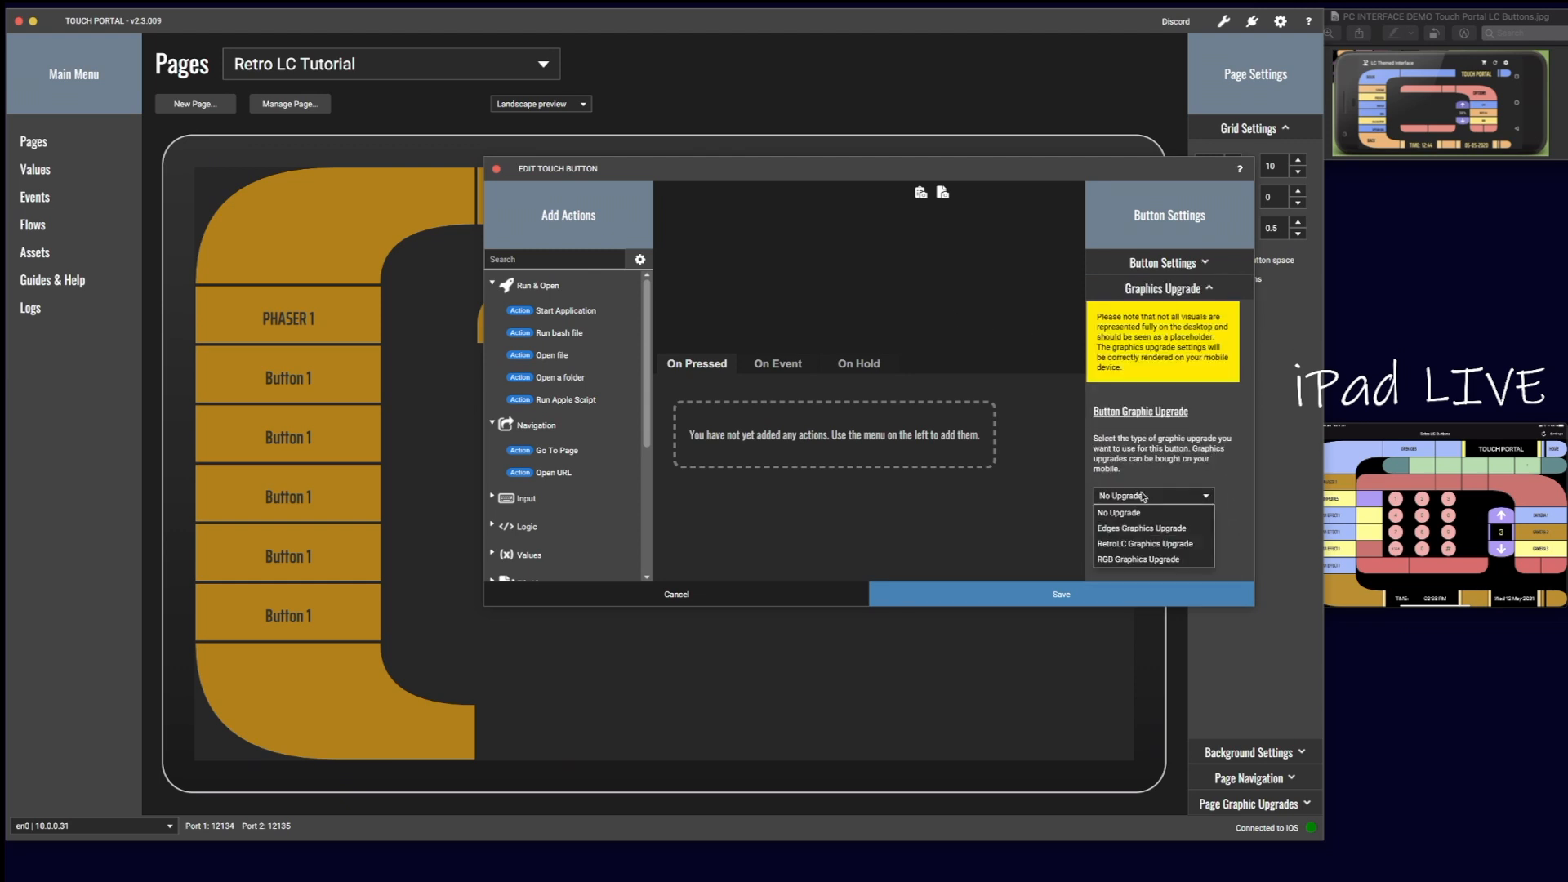
{"action": "left_click", "coordinate": [1144, 543]}
{"action": "left_click", "coordinate": [812, 631]}
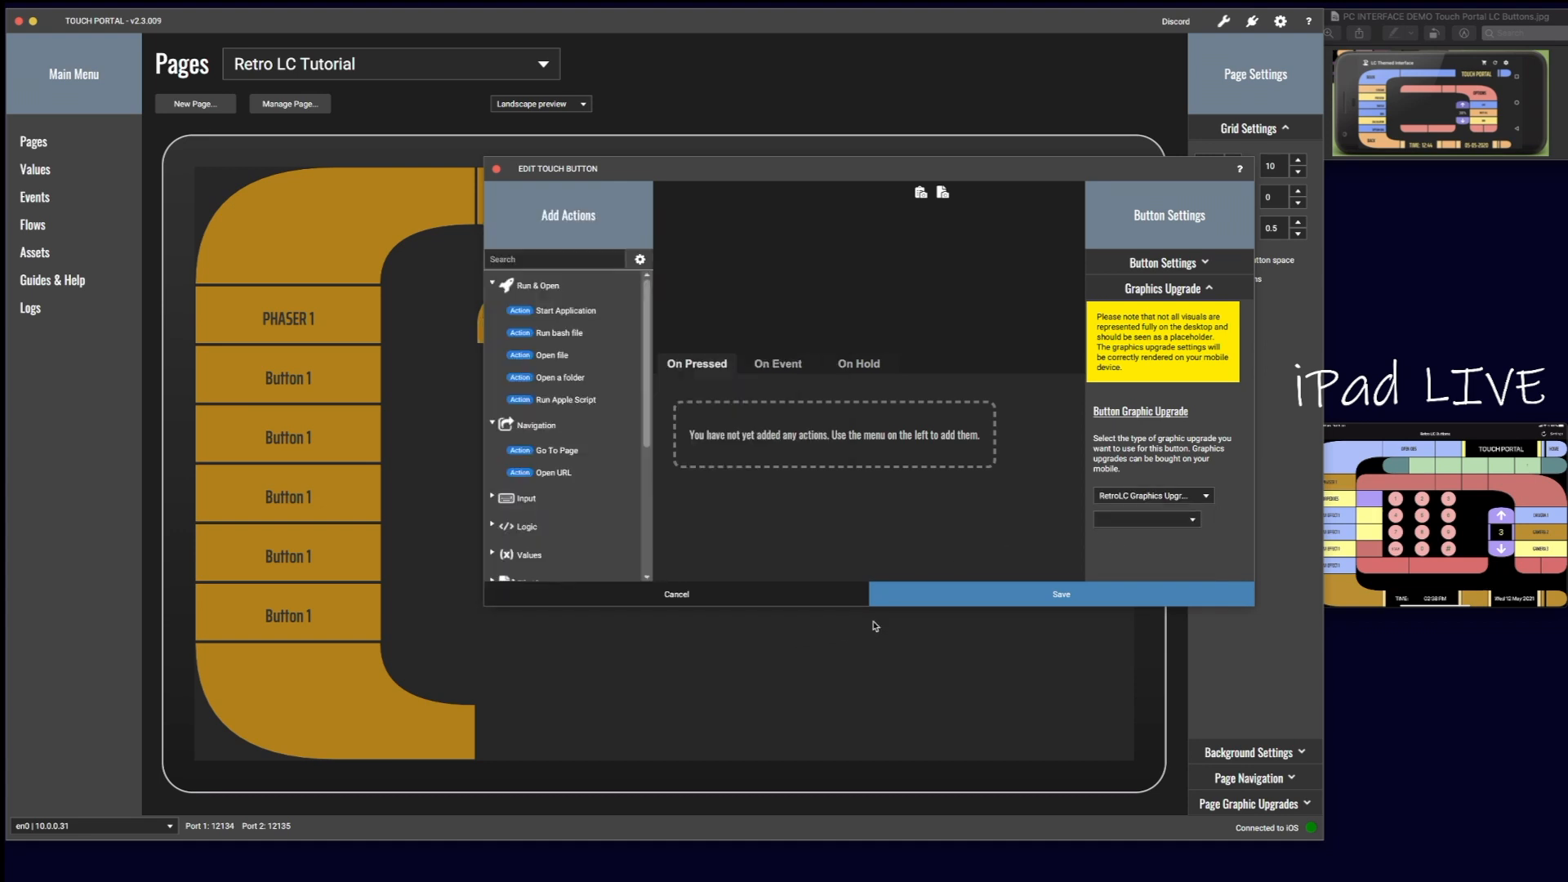
{"action": "left_click", "coordinate": [1187, 521]}
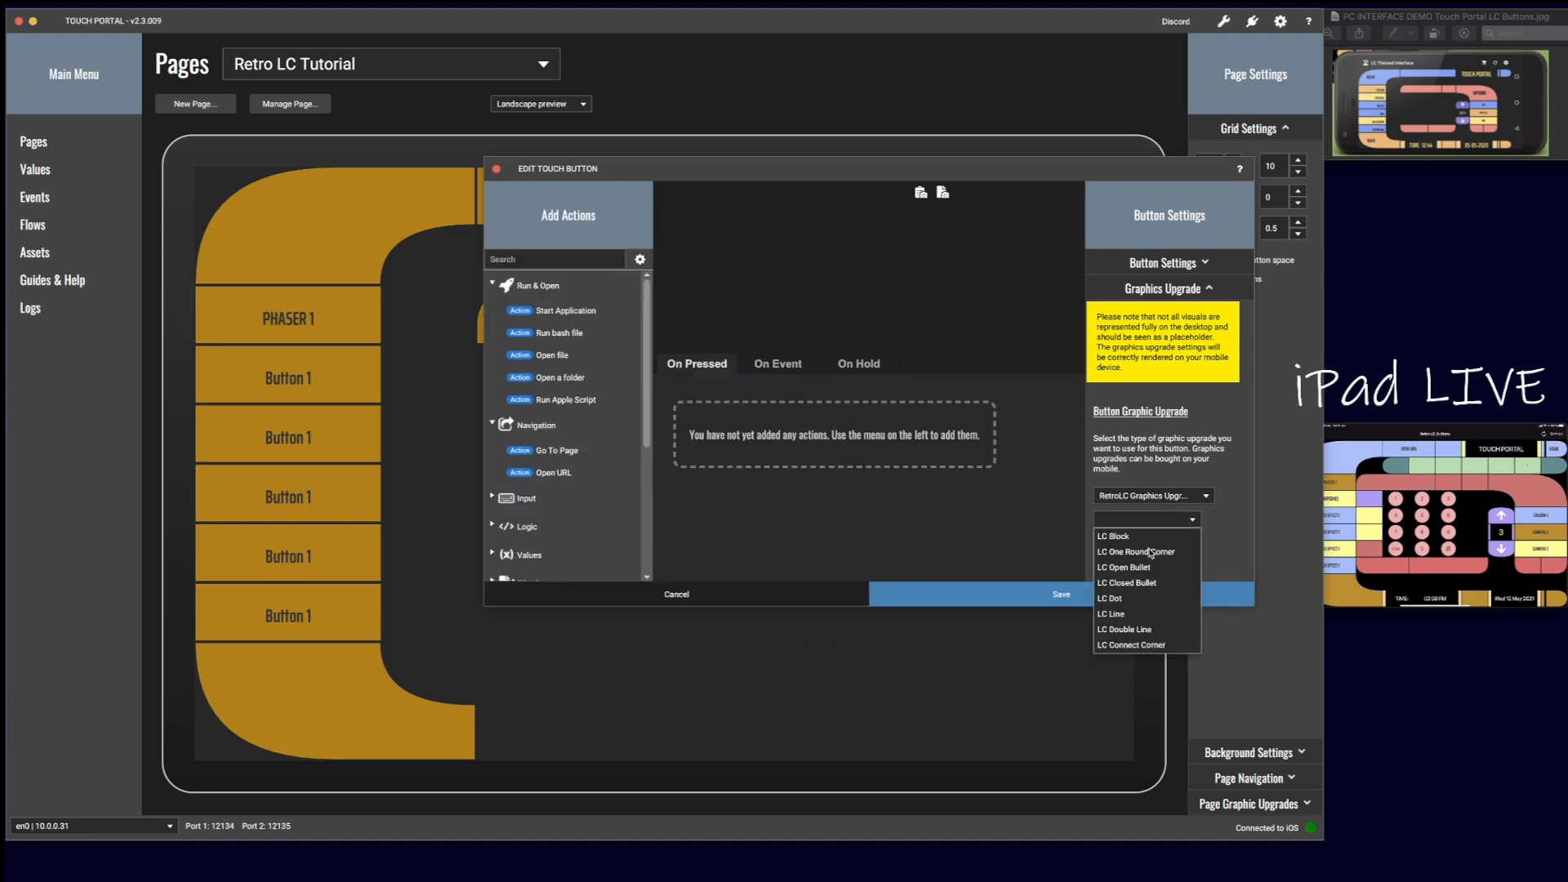
{"action": "left_click", "coordinate": [1143, 645]}
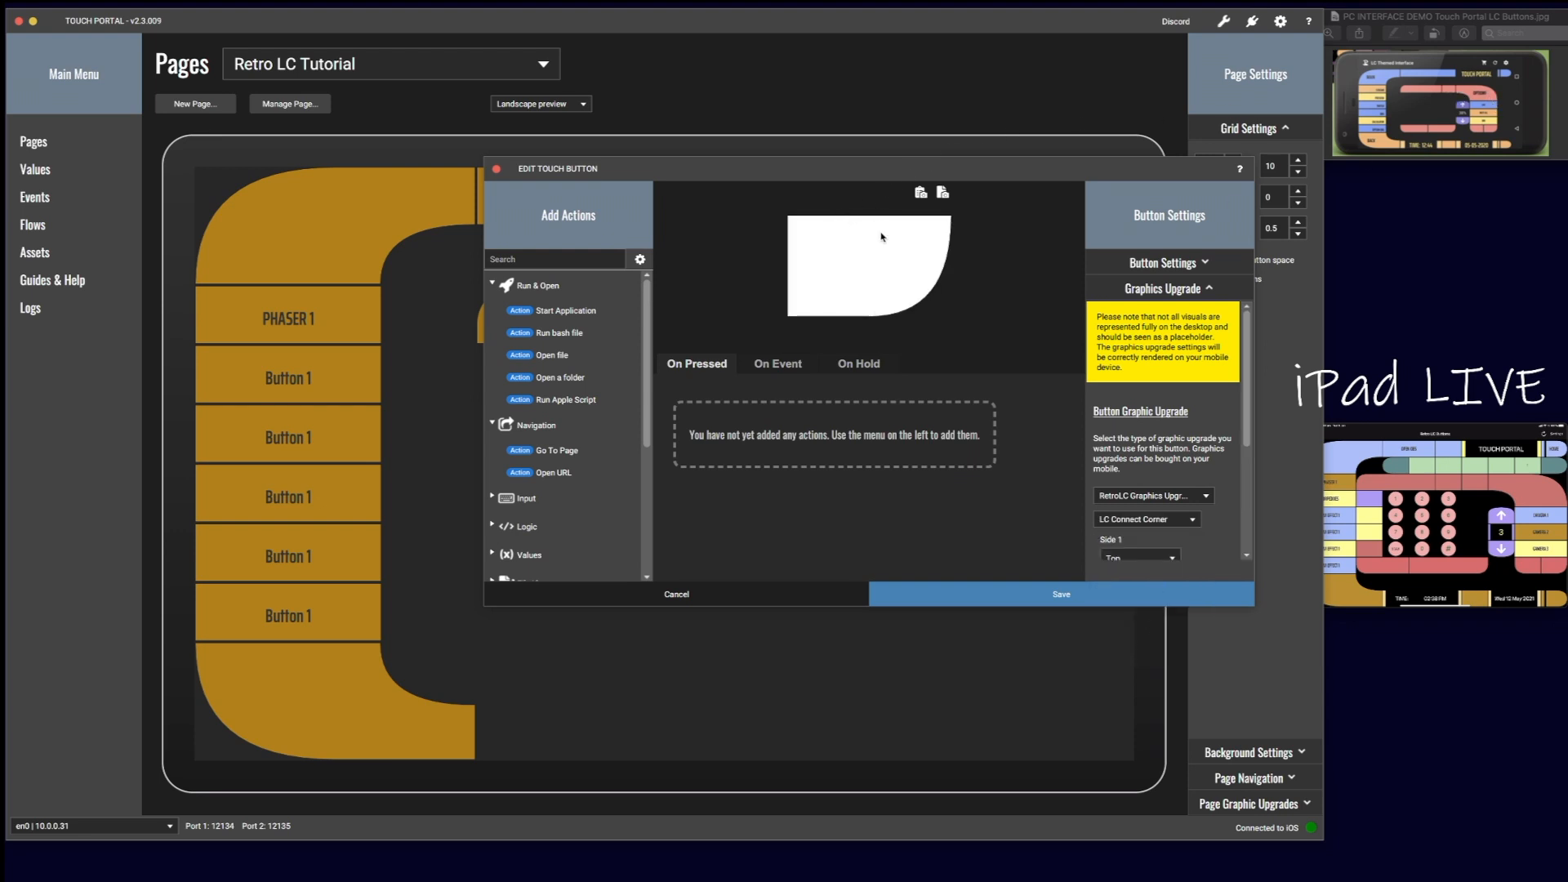
{"action": "left_click", "coordinate": [752, 595]}
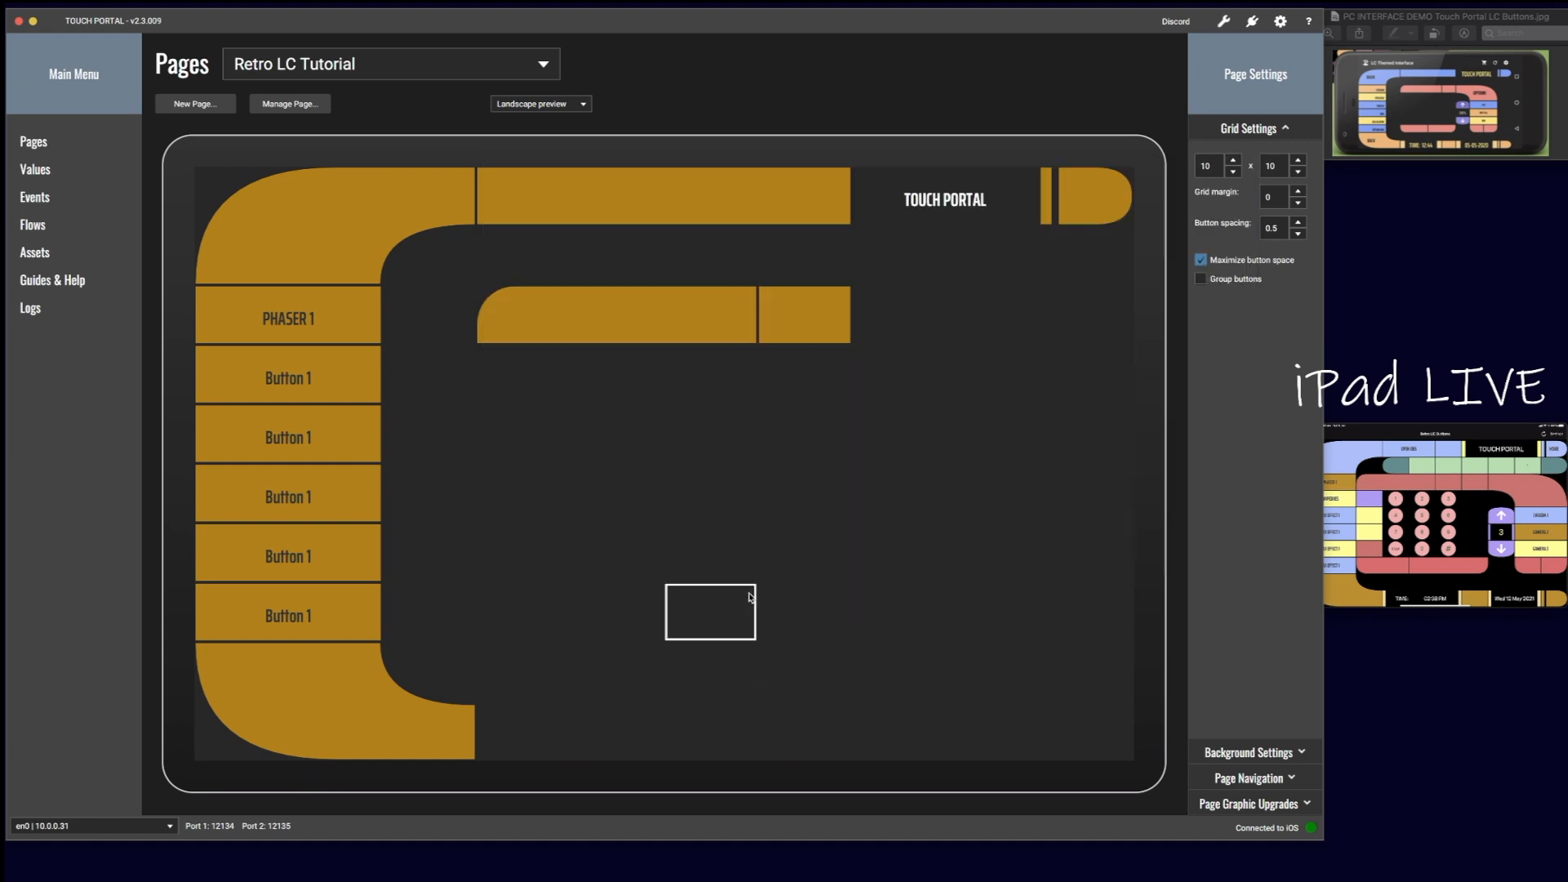
Step: Copy the page's top-left corner button and paste it into the eighth column of the third row
{"action": "right_click", "coordinate": [264, 205]}
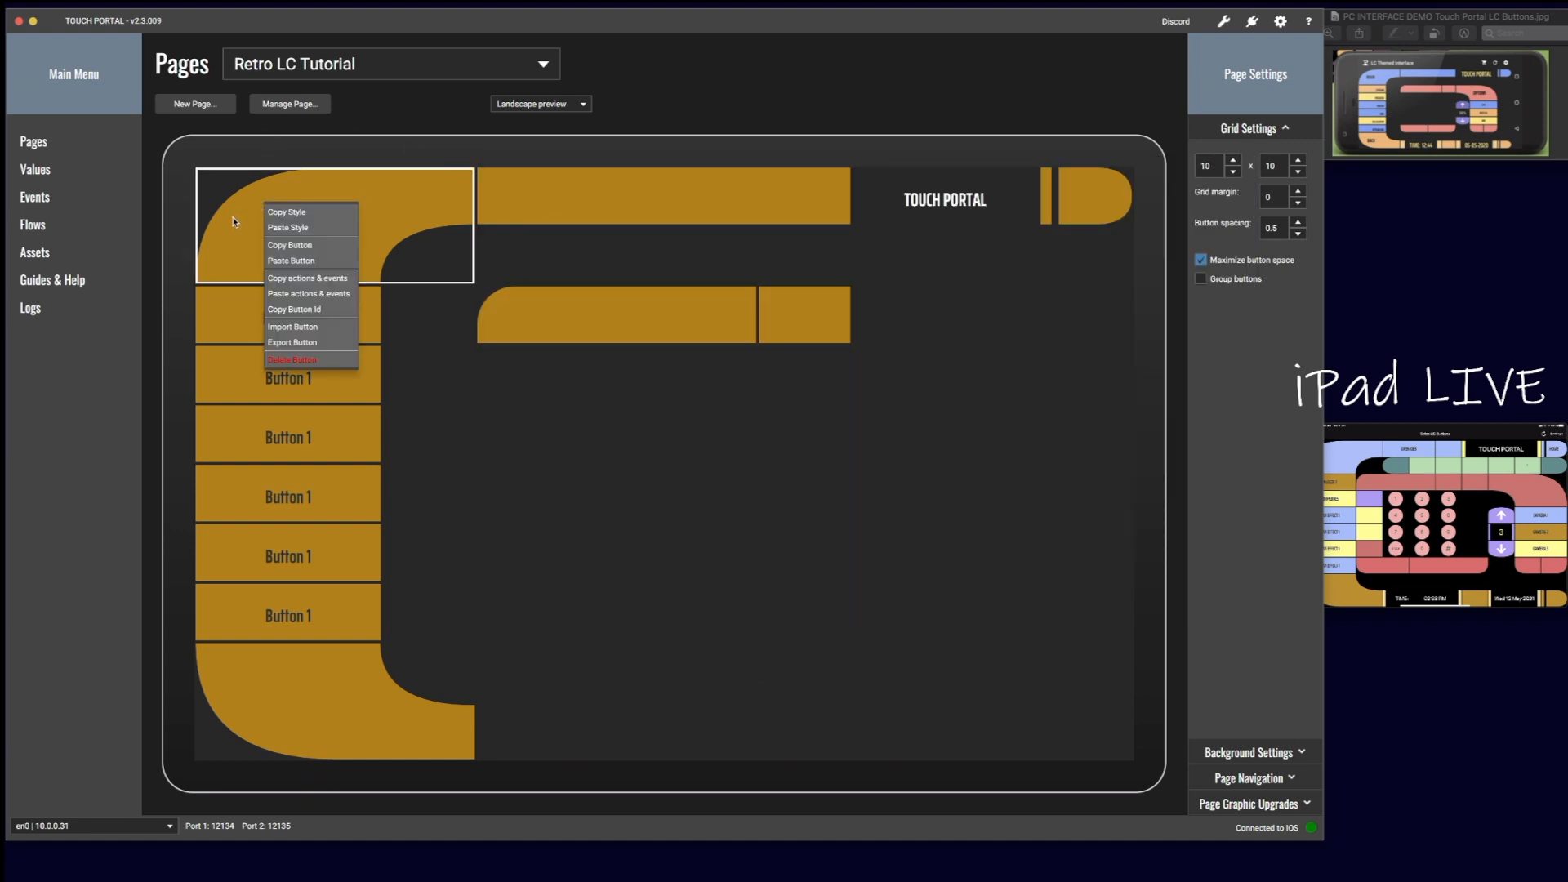
{"action": "left_click", "coordinate": [289, 245]}
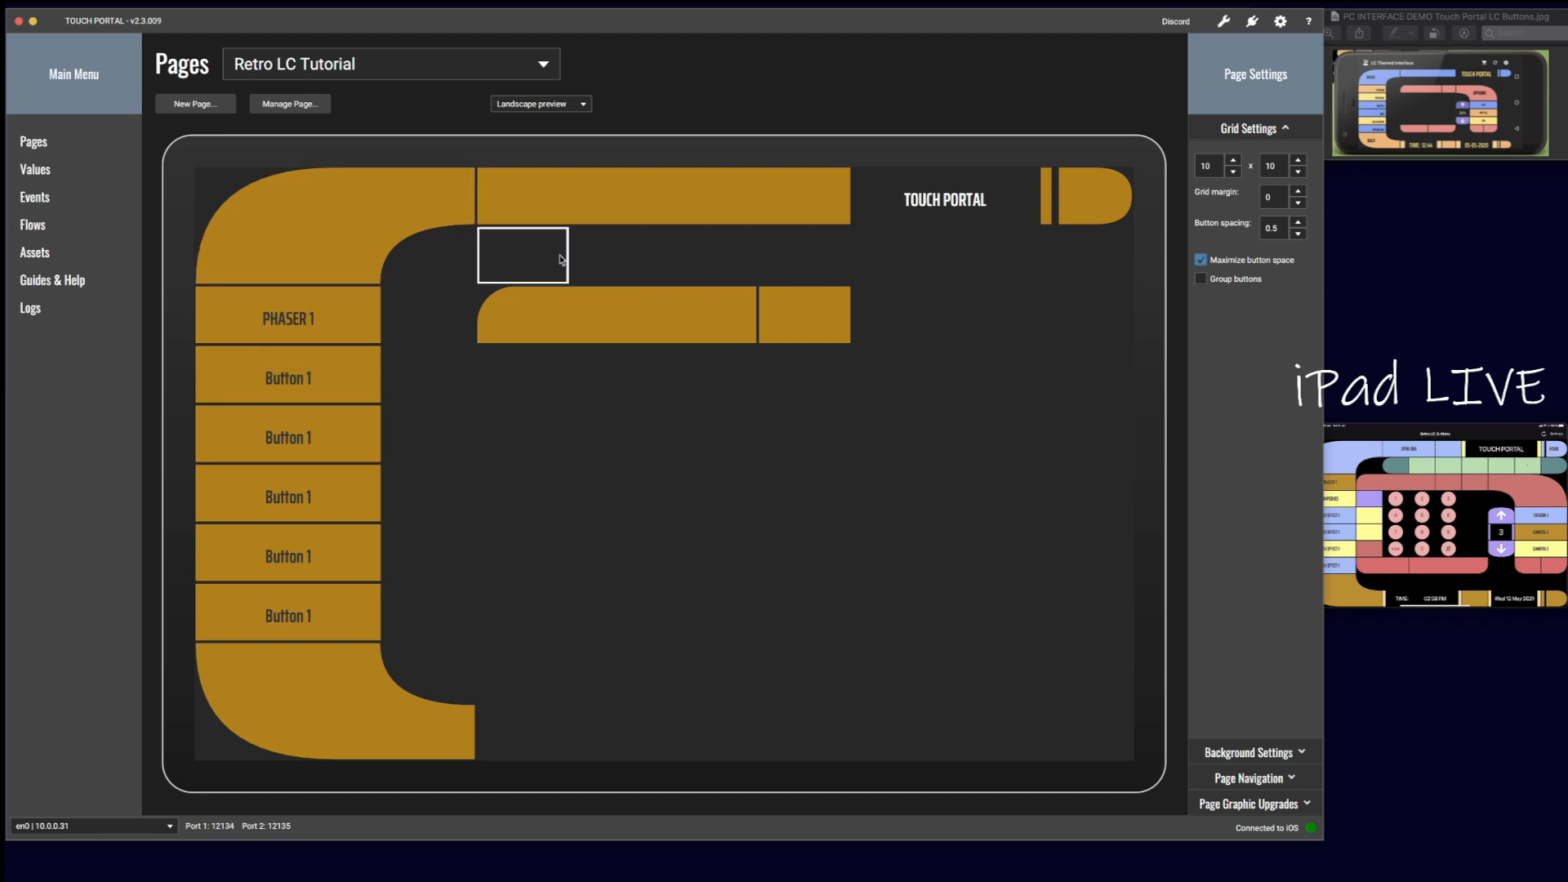
{"action": "left_click", "coordinate": [879, 319]}
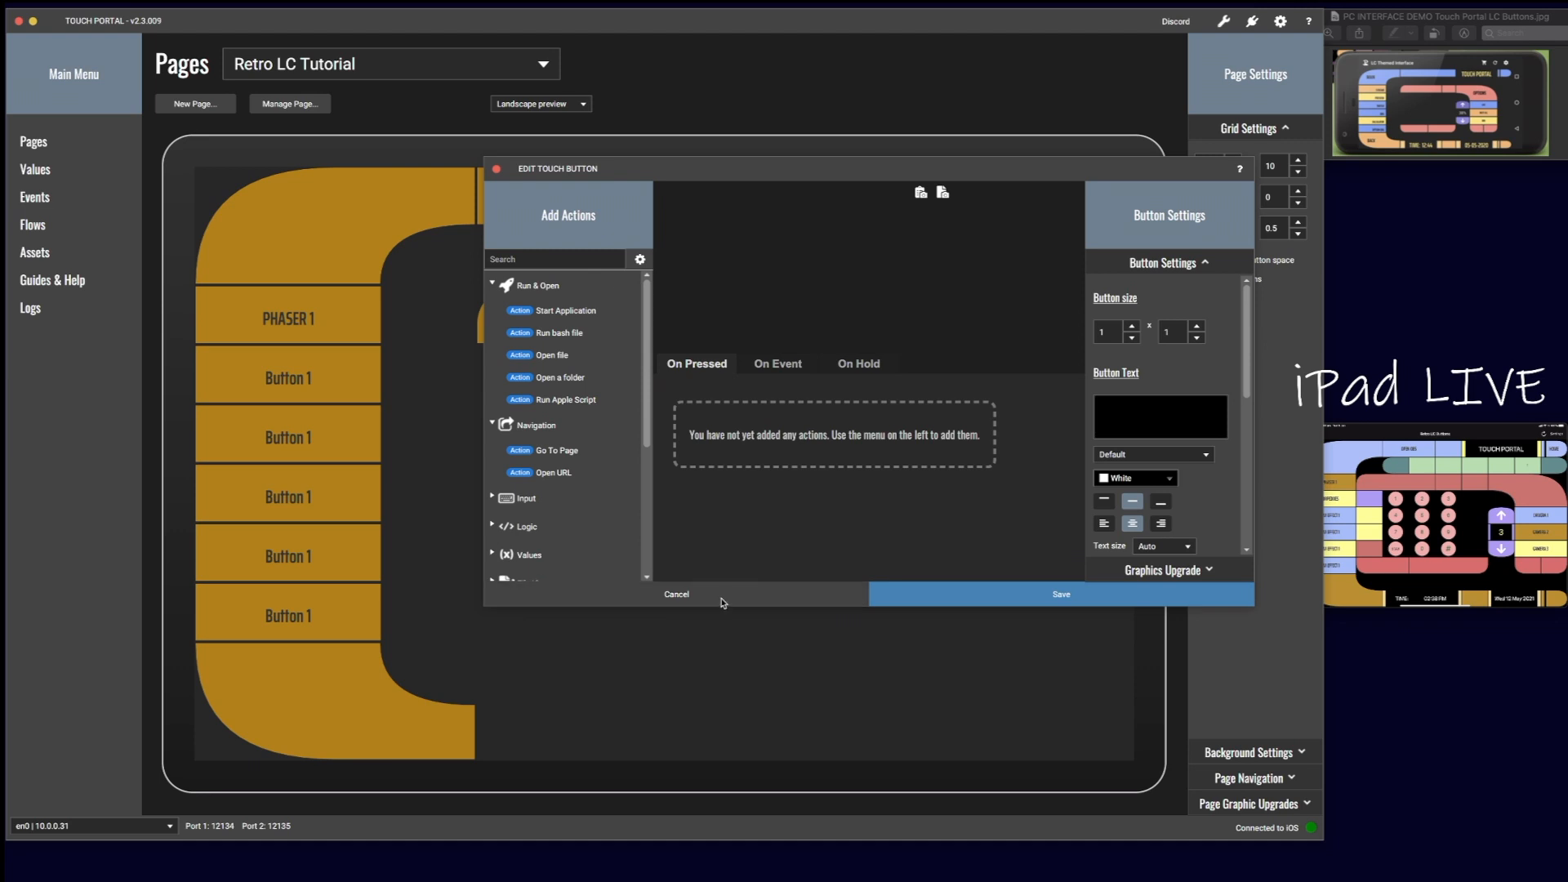
{"action": "left_click", "coordinate": [722, 602]}
{"action": "right_click", "coordinate": [901, 311]}
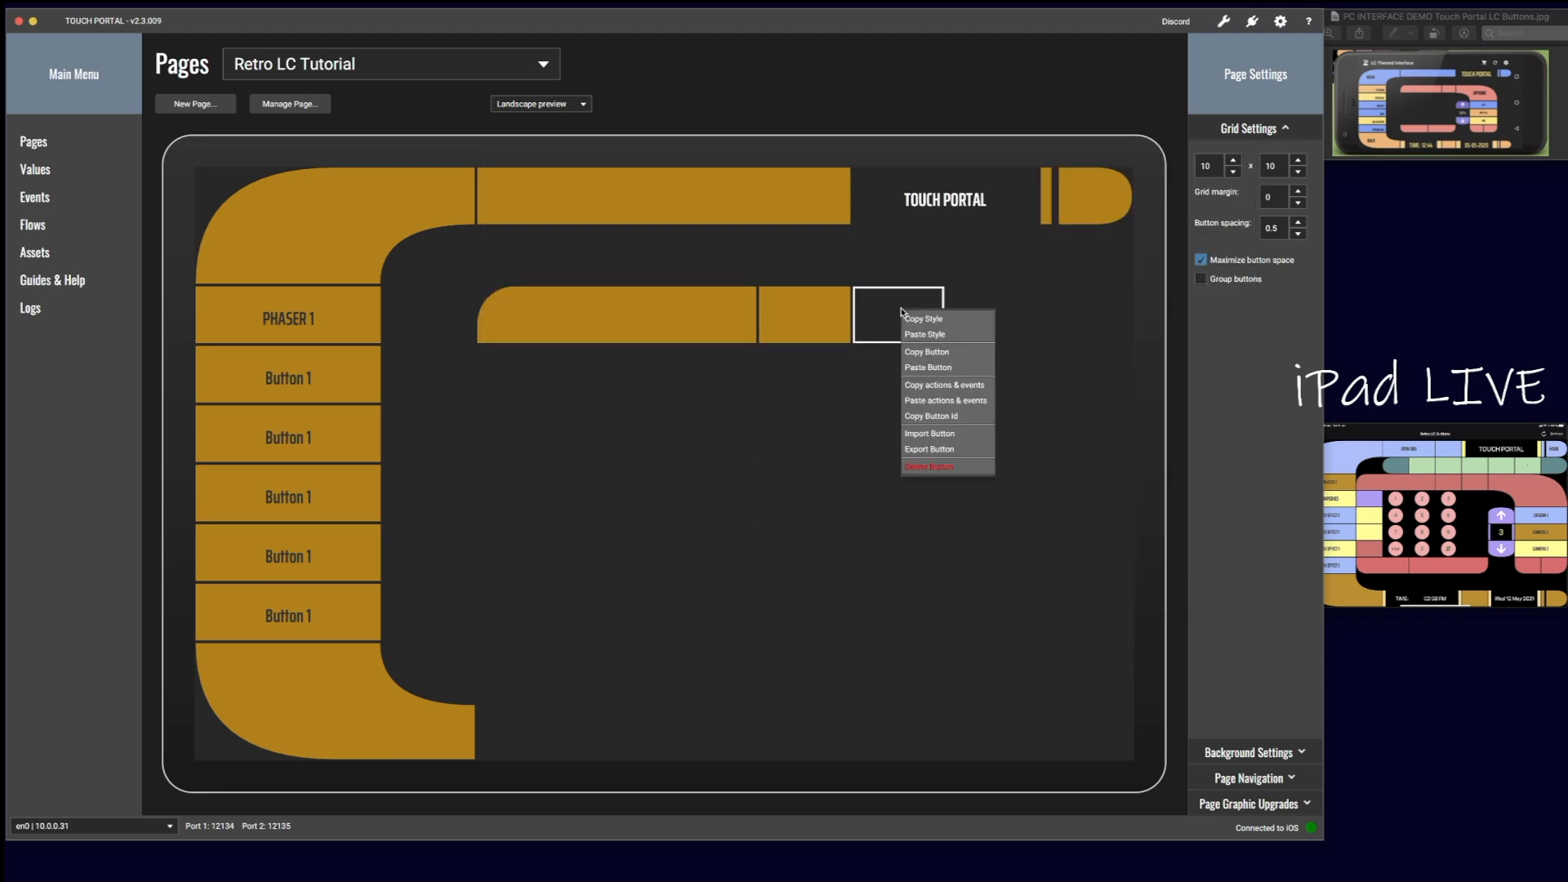
{"action": "left_click", "coordinate": [921, 369]}
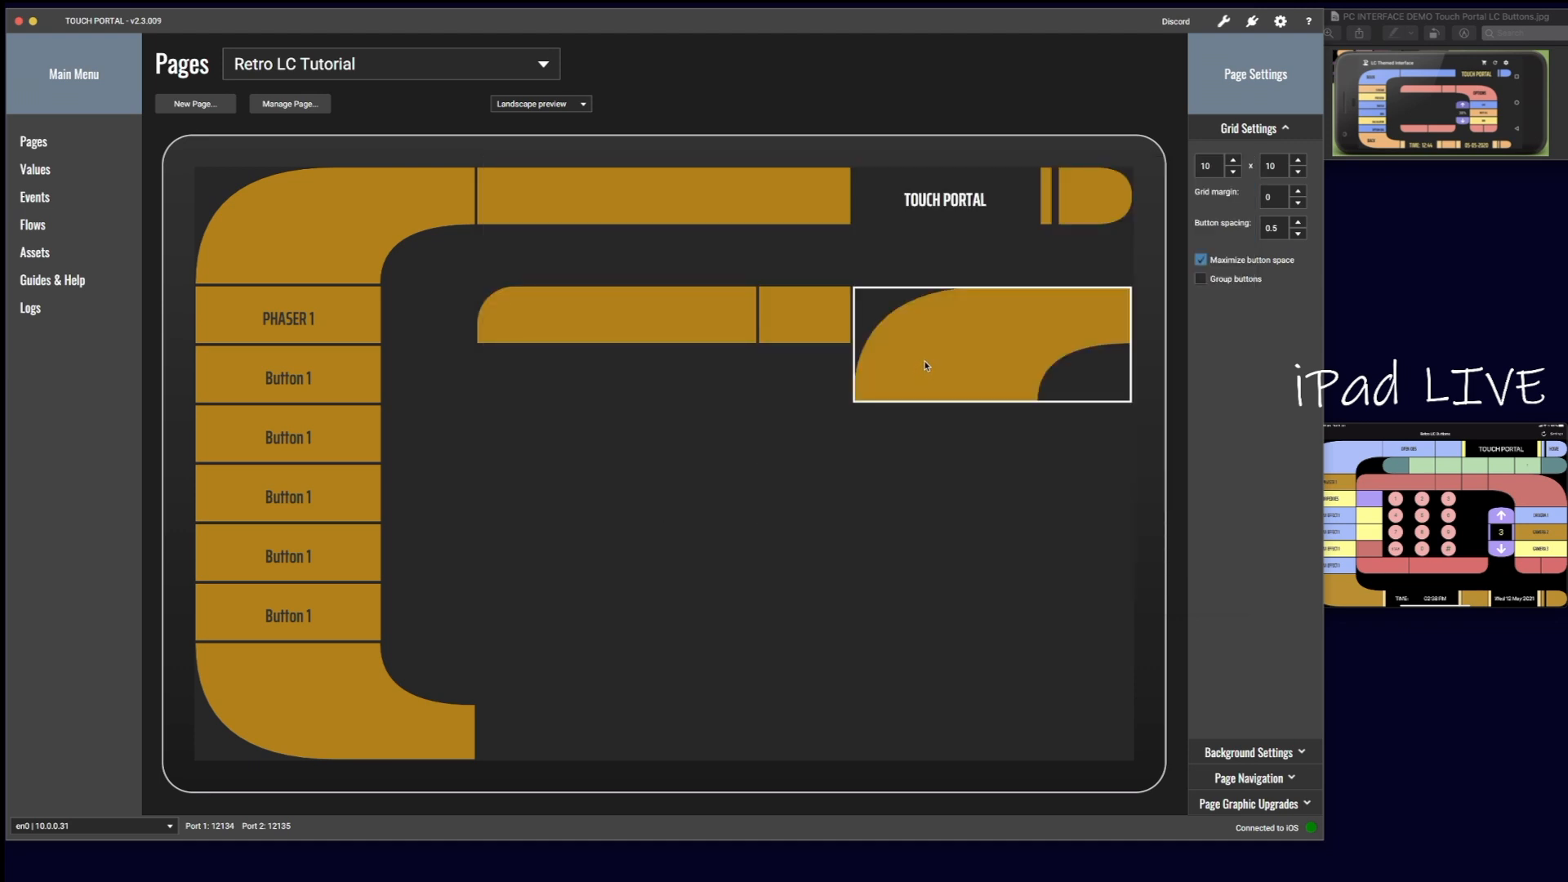
Step: Set Side 2 of the pasted LC Connect Corner to Left and save the button
{"action": "left_click", "coordinate": [926, 365]}
{"action": "left_click", "coordinate": [1165, 577]}
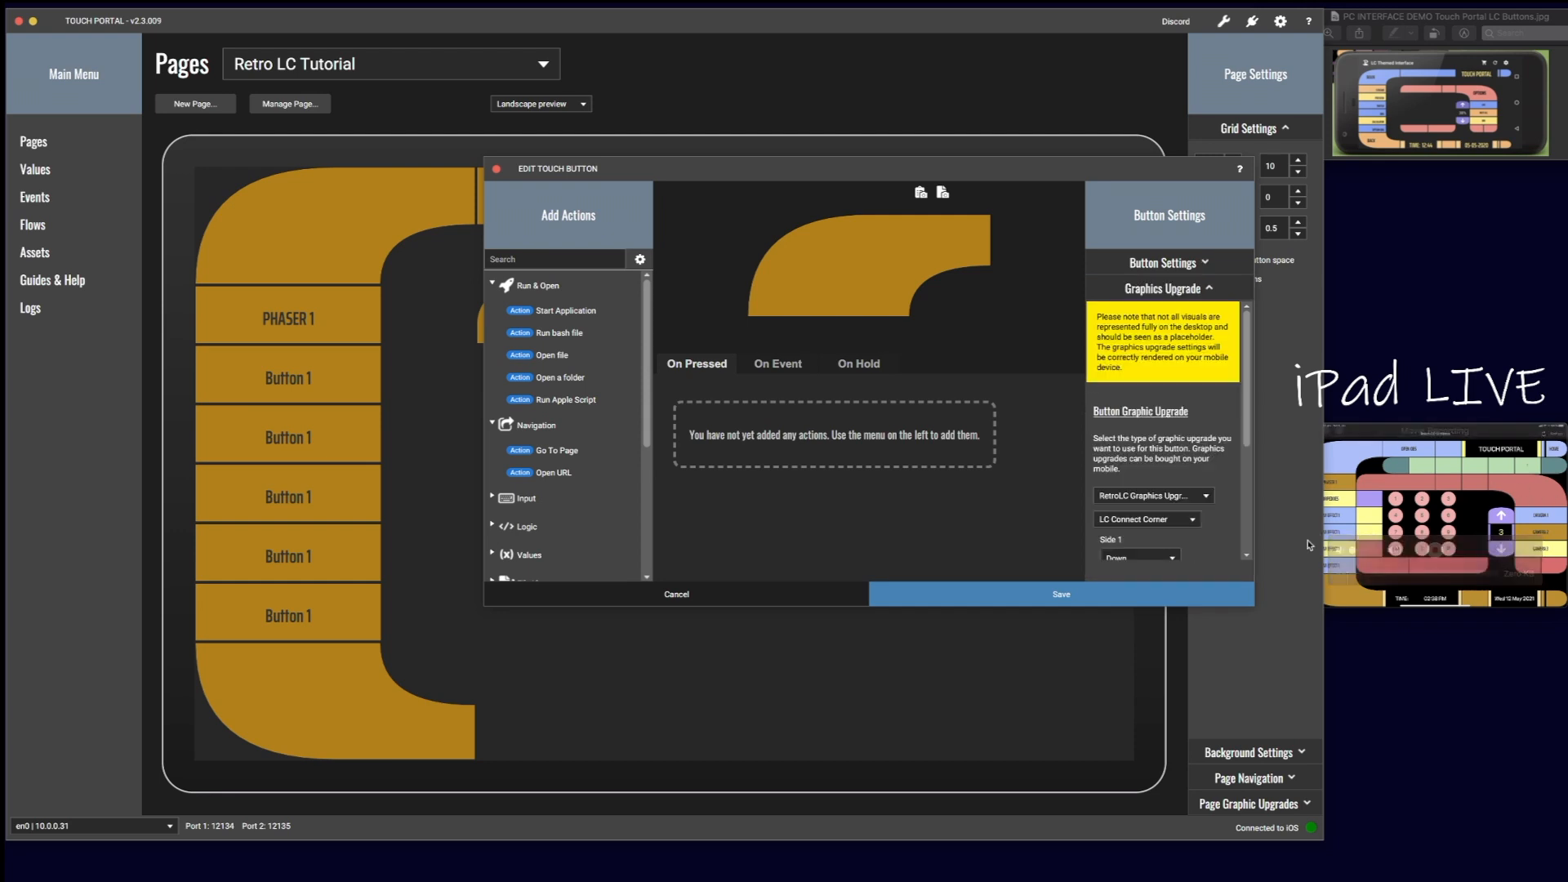
{"action": "scroll", "coordinate": [1192, 556], "scroll_direction": "down", "scroll_amount": 3}
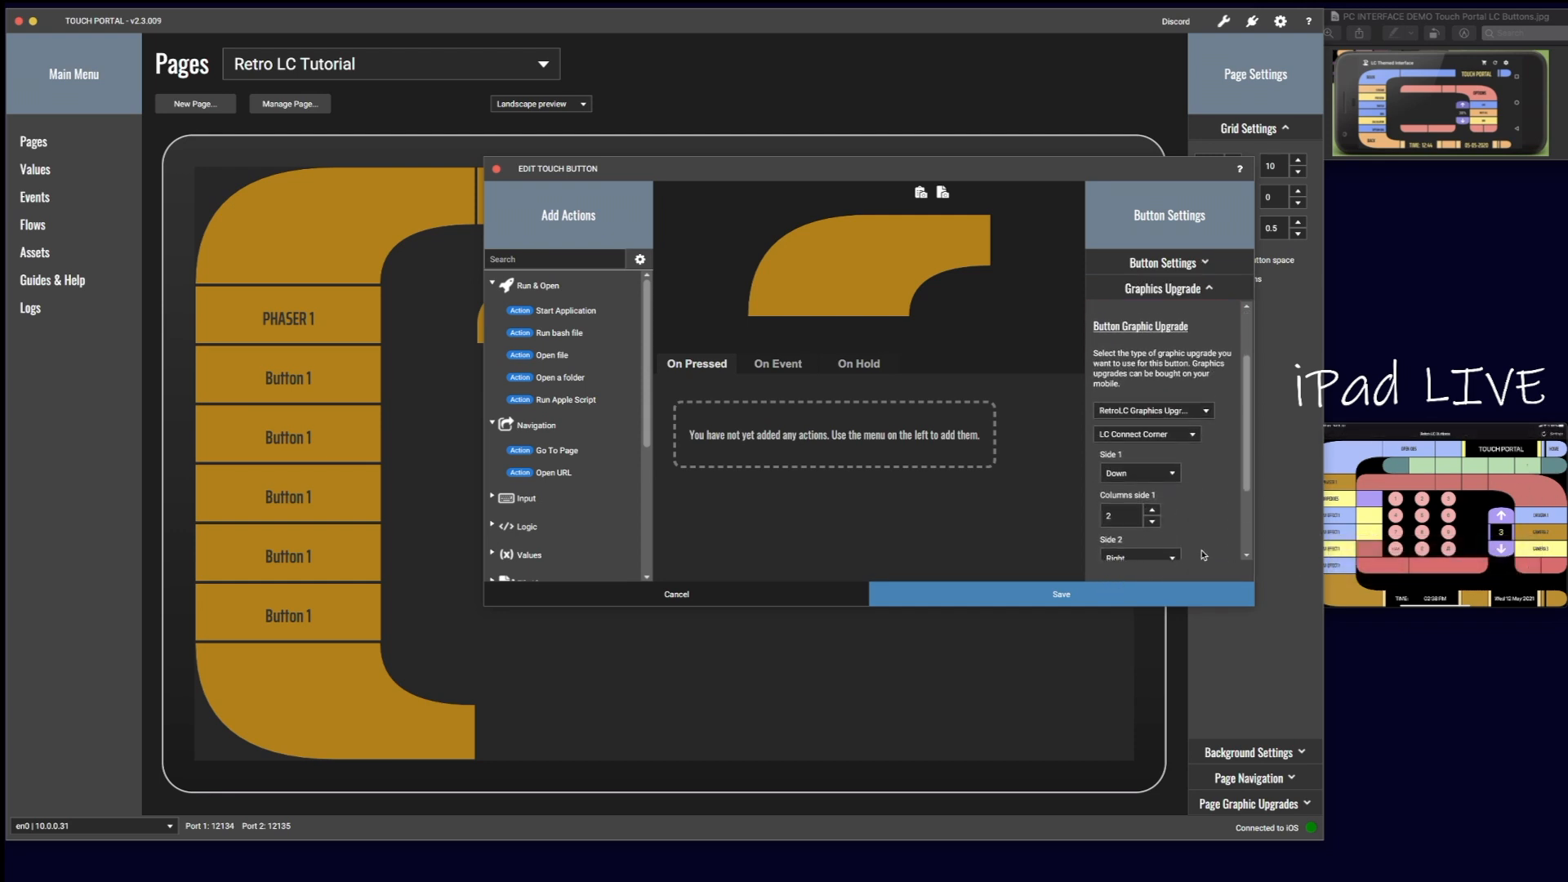
{"action": "scroll", "coordinate": [1187, 517], "scroll_direction": "down", "scroll_amount": 1}
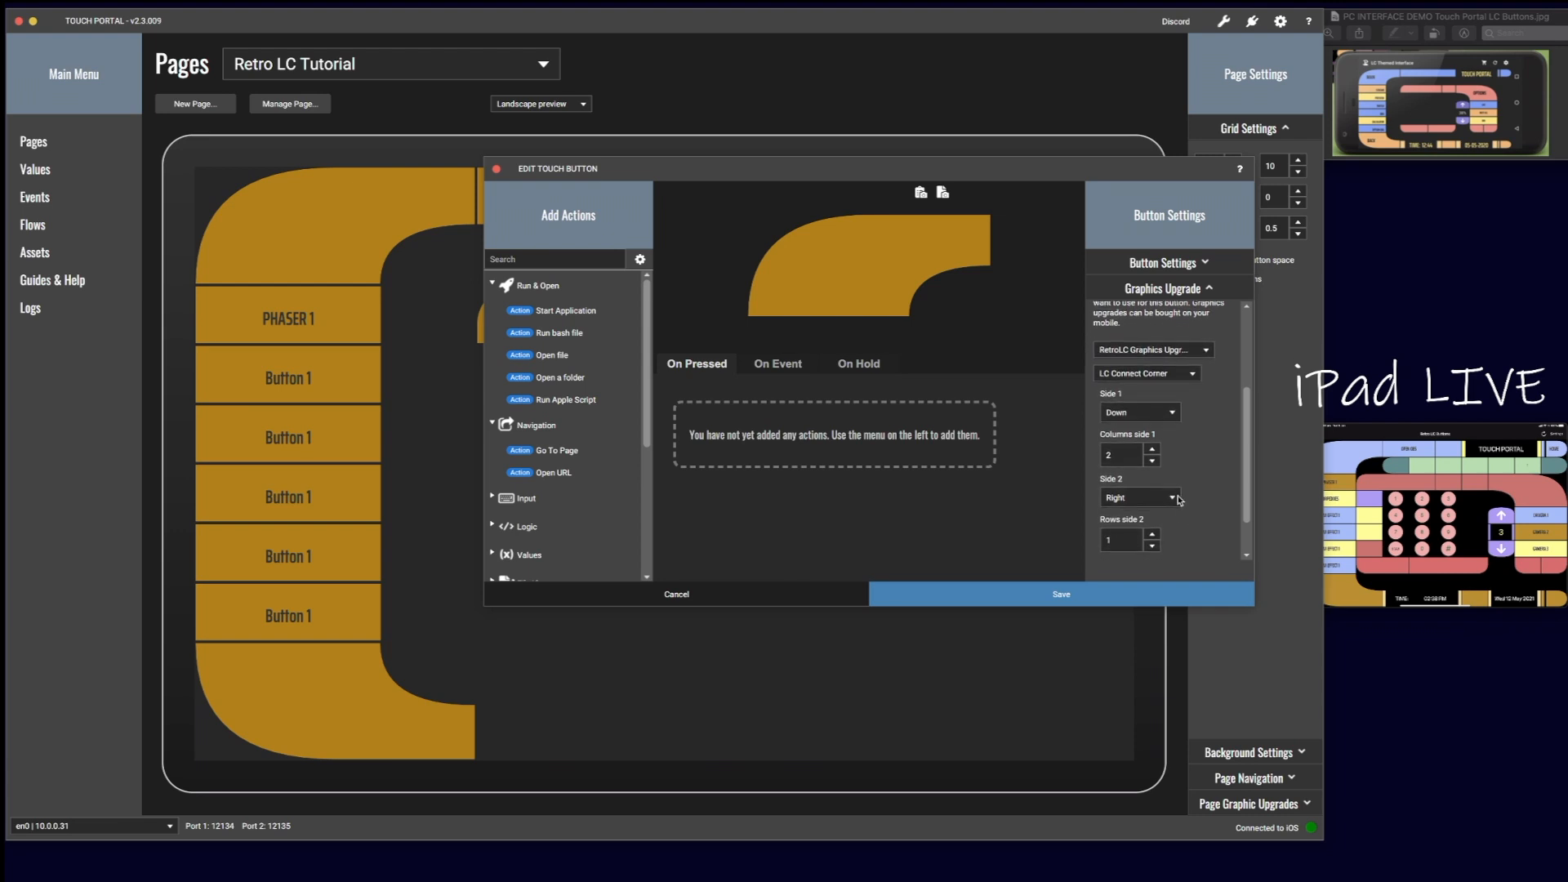
{"action": "left_click", "coordinate": [1173, 498]}
{"action": "left_click", "coordinate": [1112, 516]}
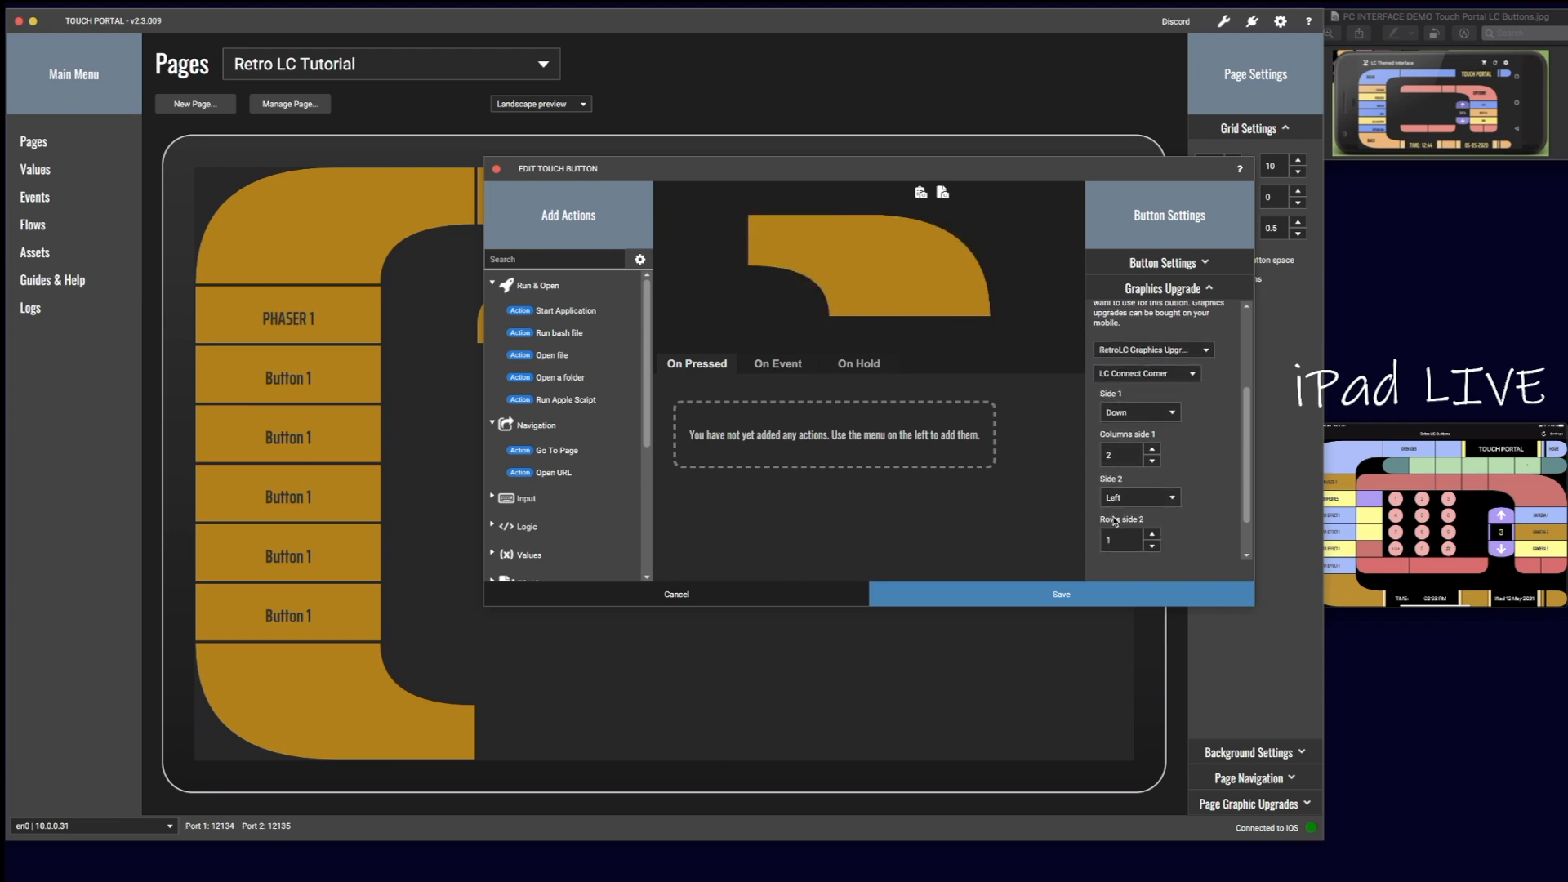
{"action": "left_click", "coordinate": [1096, 603]}
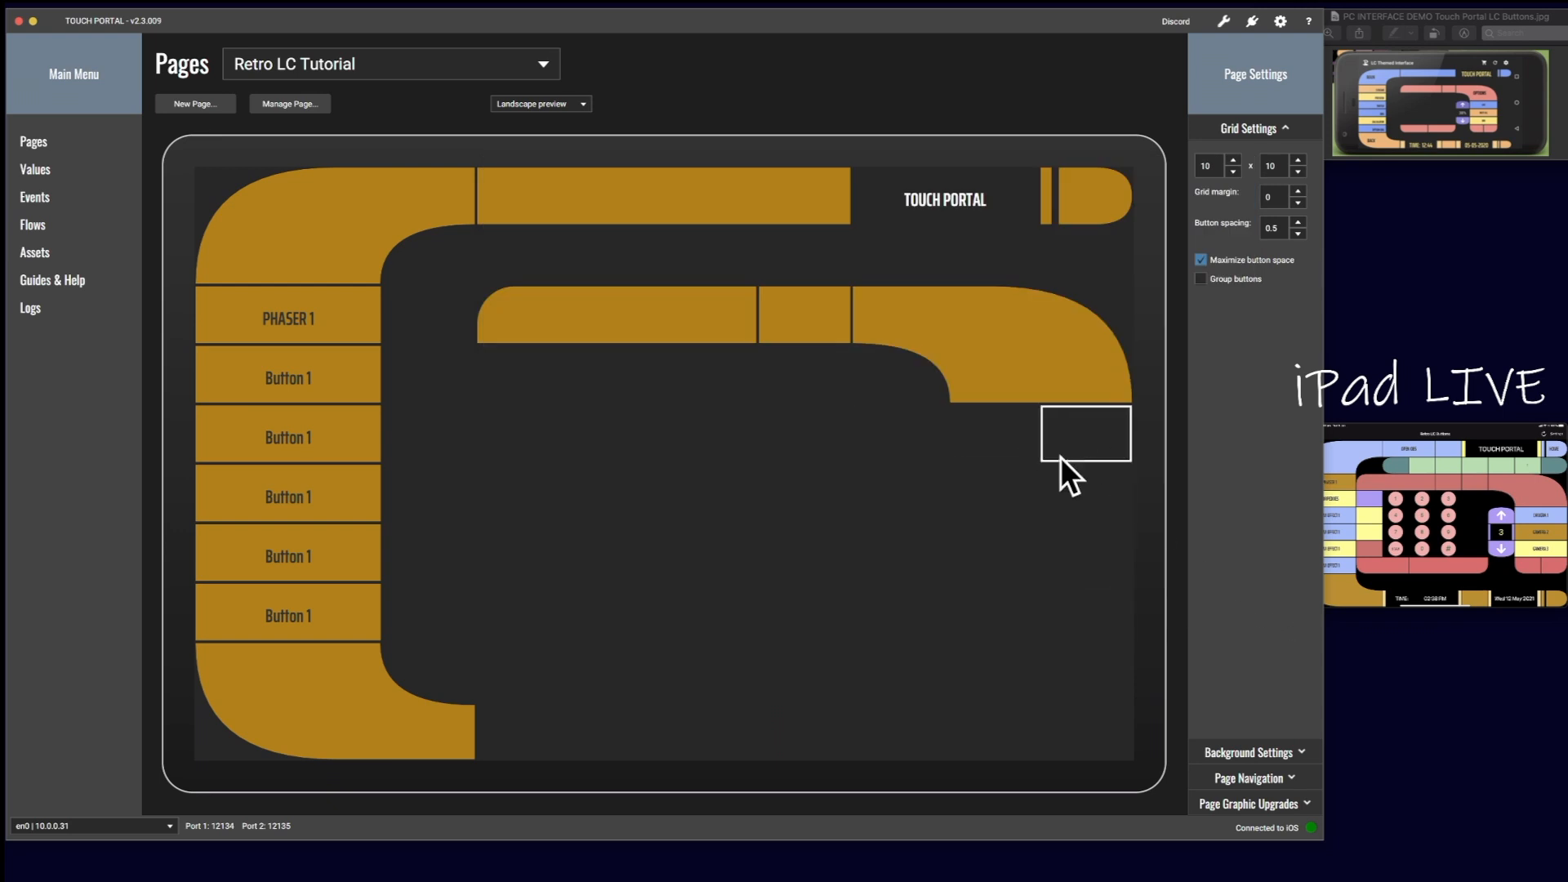
Step: Copy a Button 1 block from the first column and paste it three times in a stack beneath the new connect corner
{"action": "right_click", "coordinate": [218, 360]}
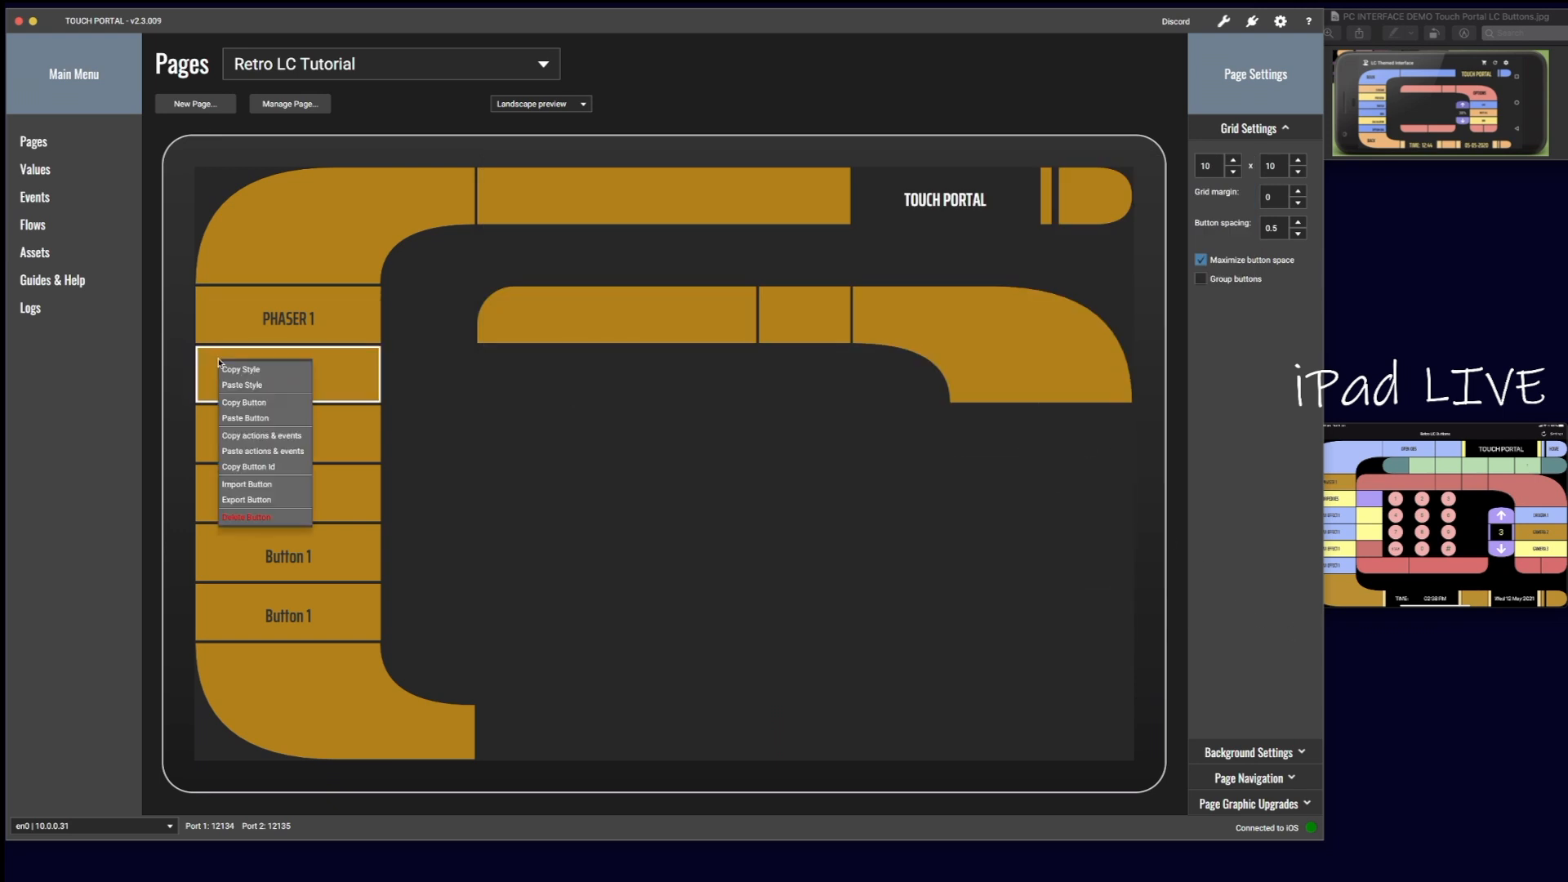
{"action": "left_click", "coordinate": [228, 405]}
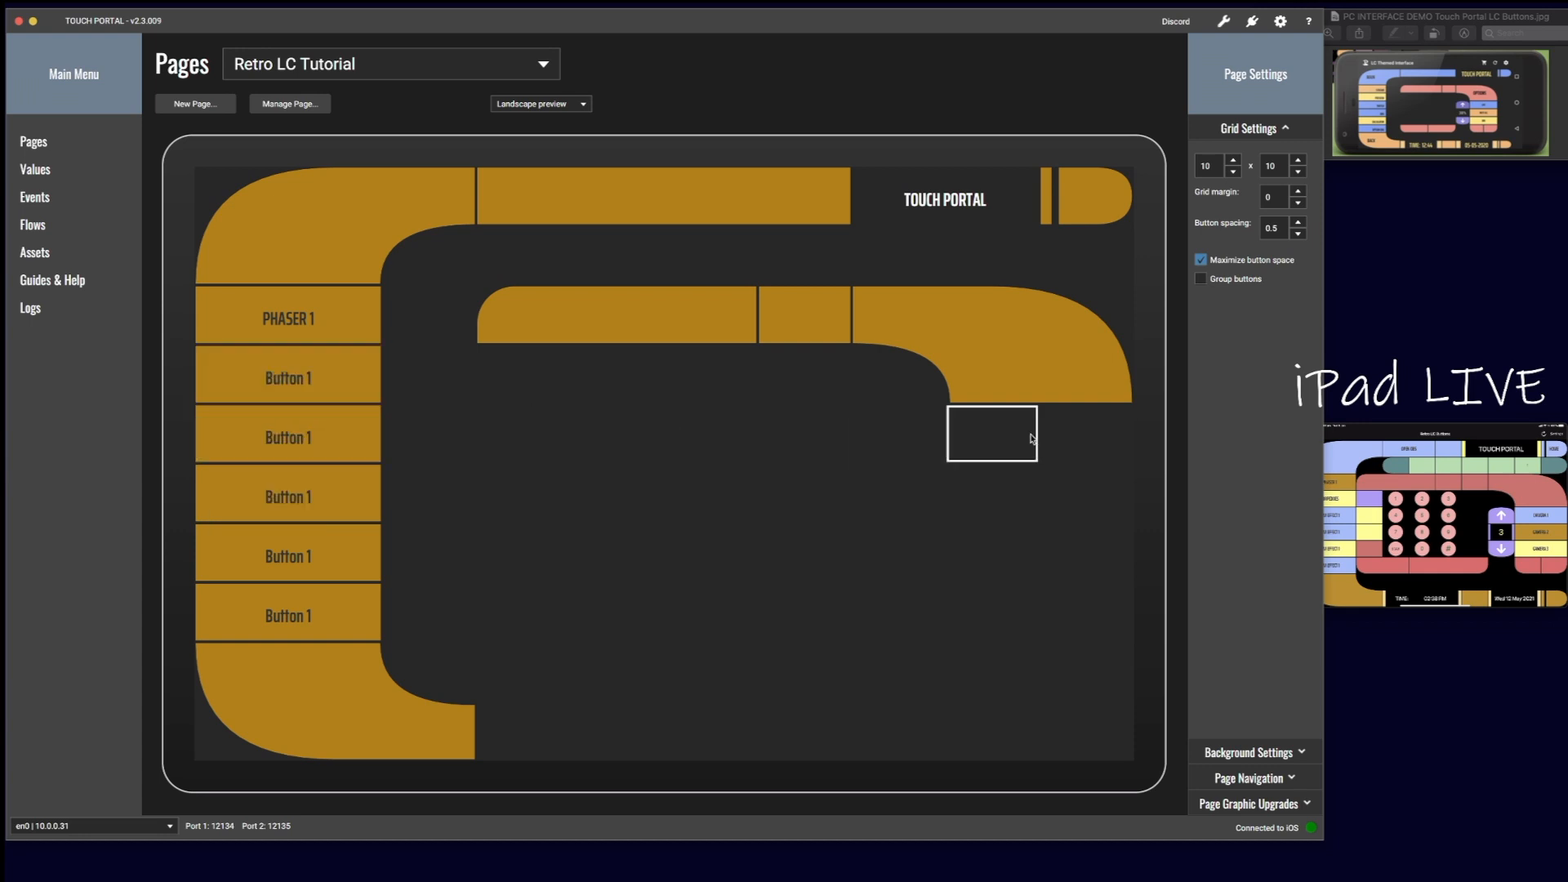
{"action": "right_click", "coordinate": [977, 426]}
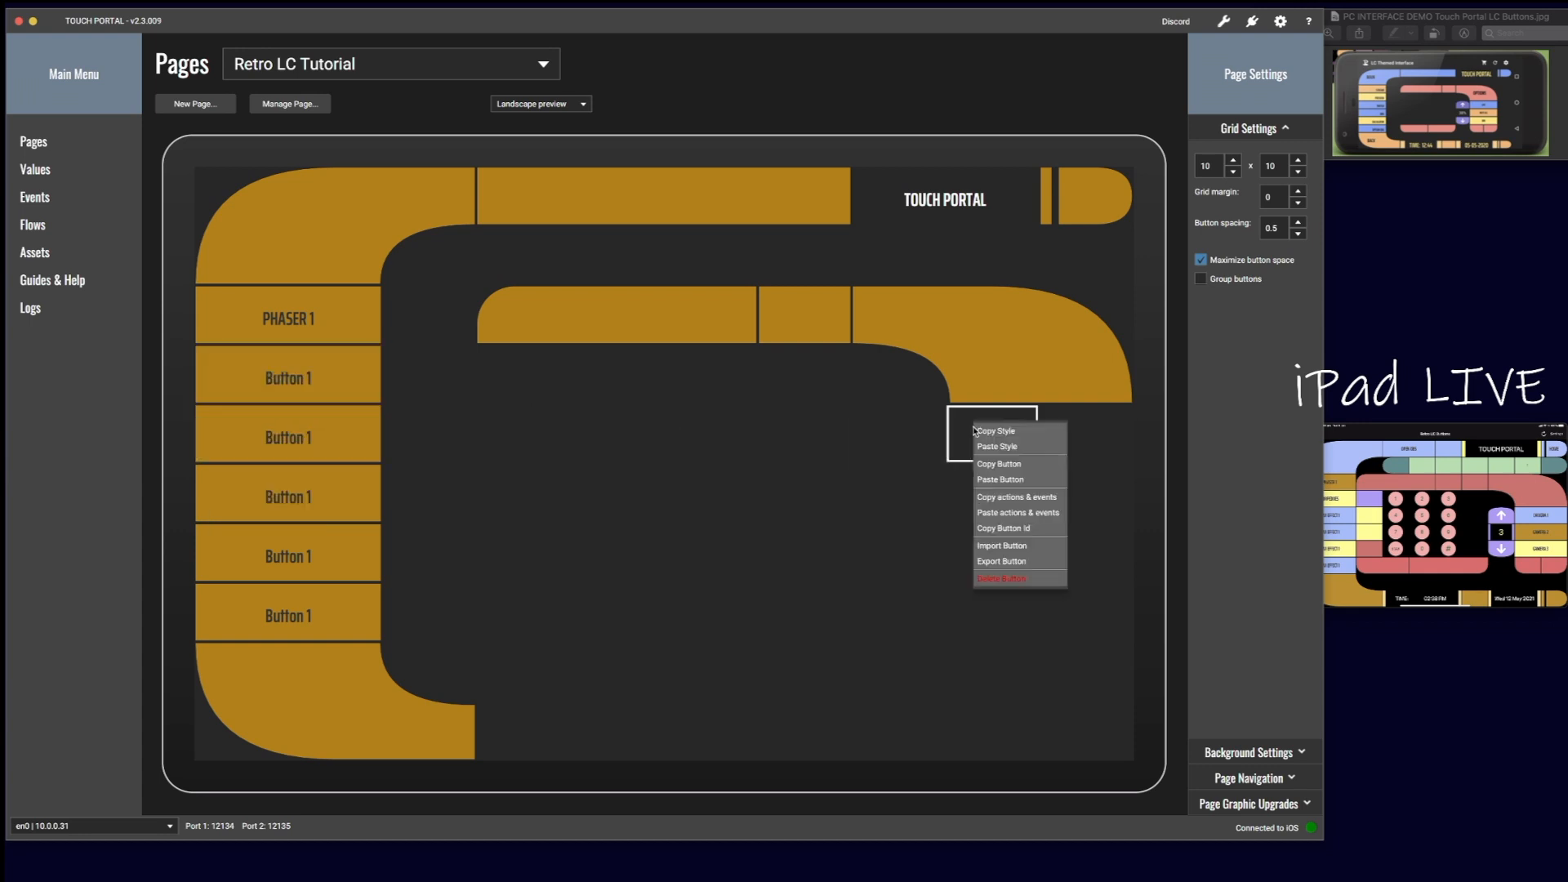
{"action": "left_click", "coordinate": [986, 480]}
{"action": "right_click", "coordinate": [968, 496]}
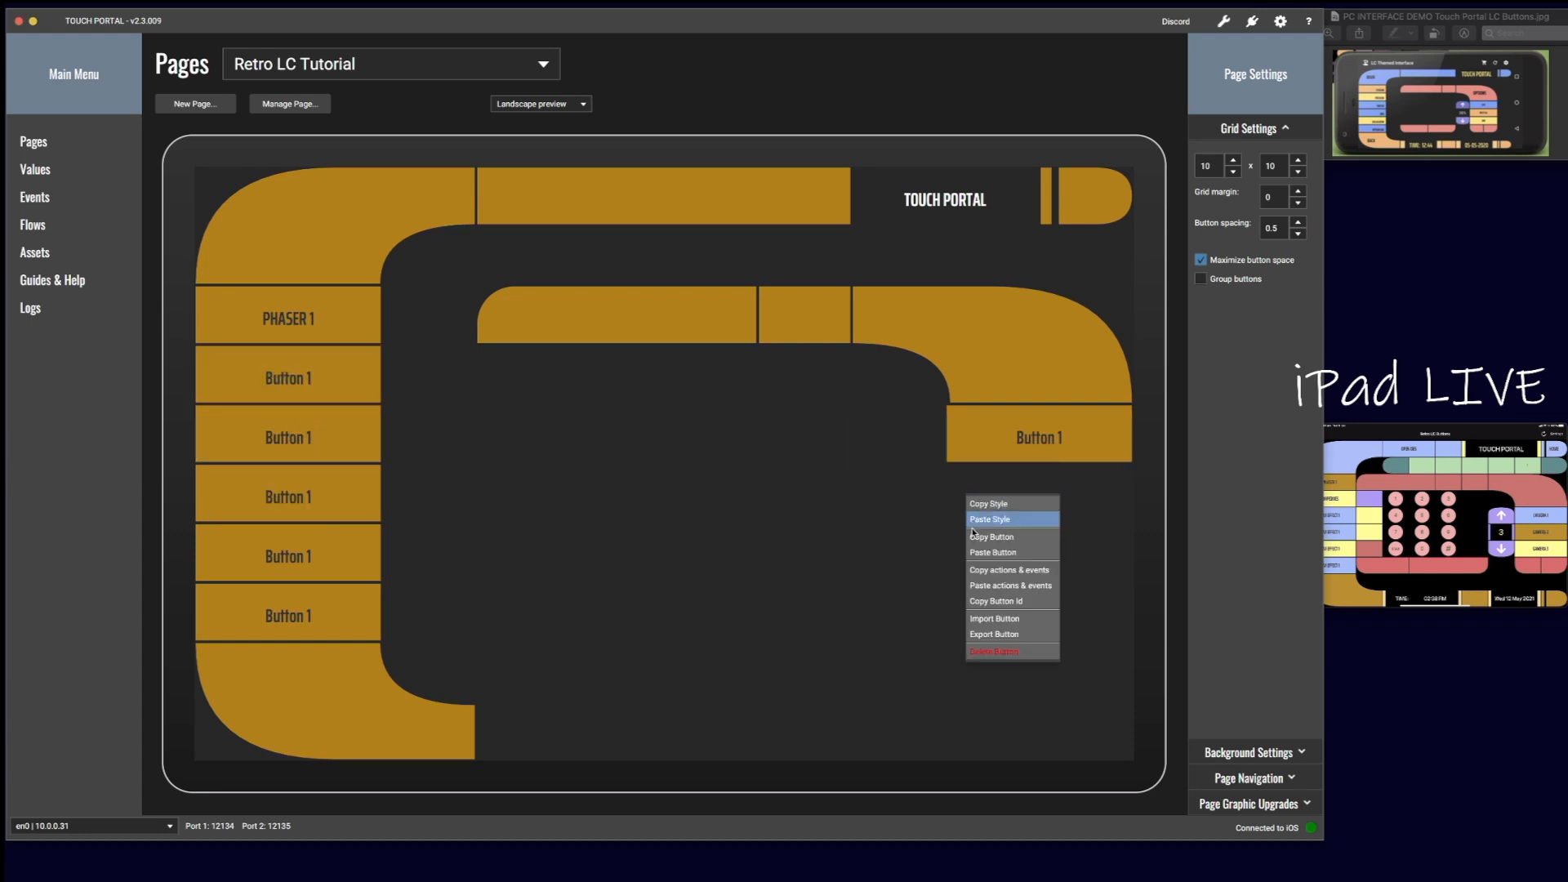
{"action": "left_click", "coordinate": [978, 553]}
{"action": "right_click", "coordinate": [967, 535]}
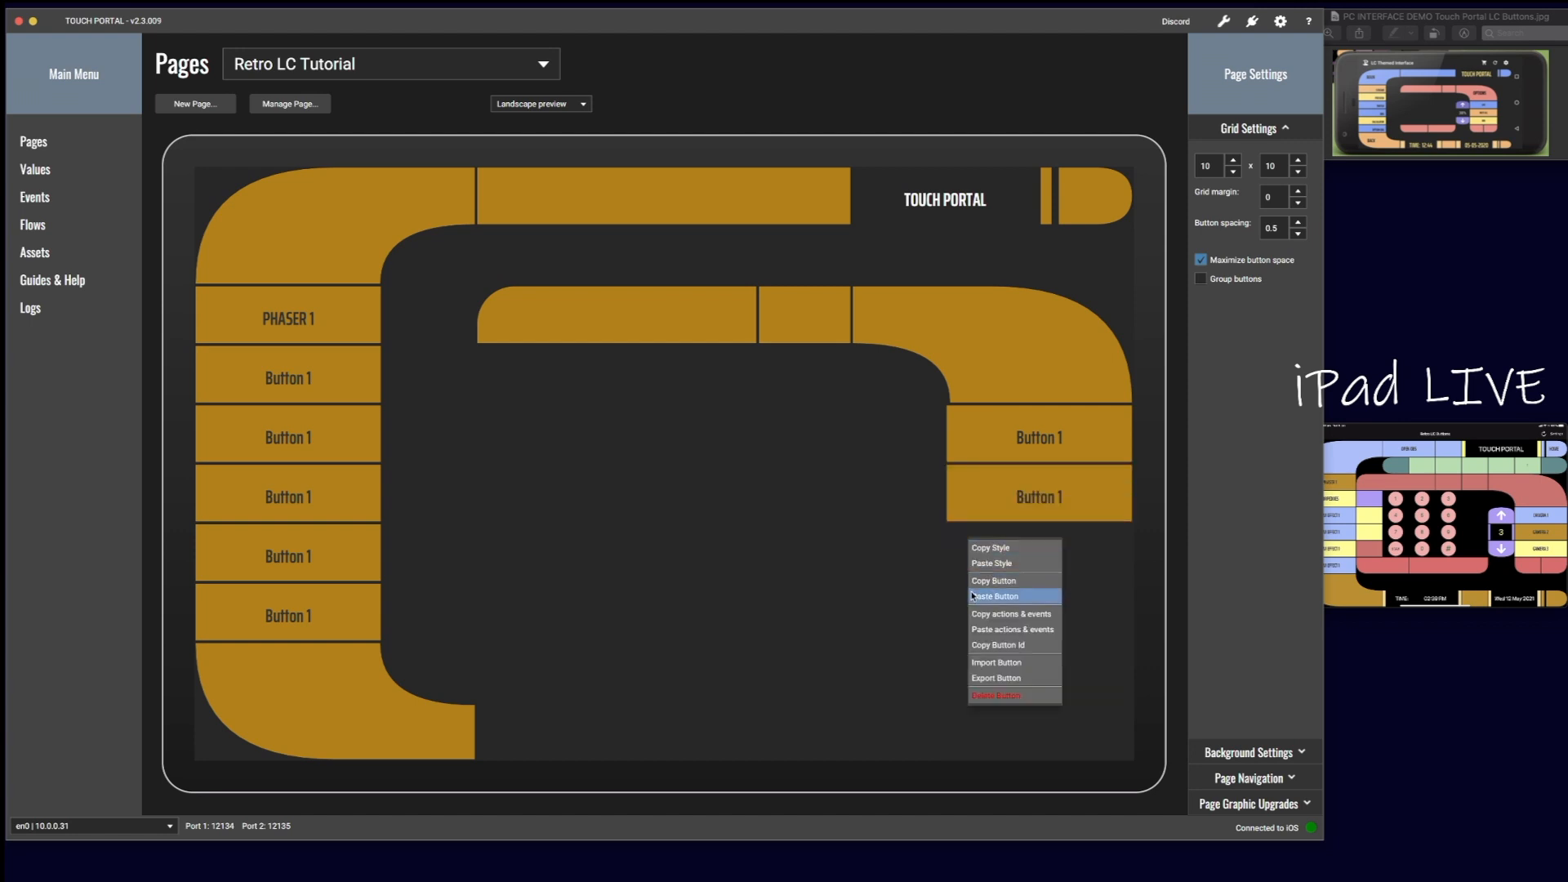
{"action": "left_click", "coordinate": [974, 595]}
{"action": "left_click", "coordinate": [969, 613]}
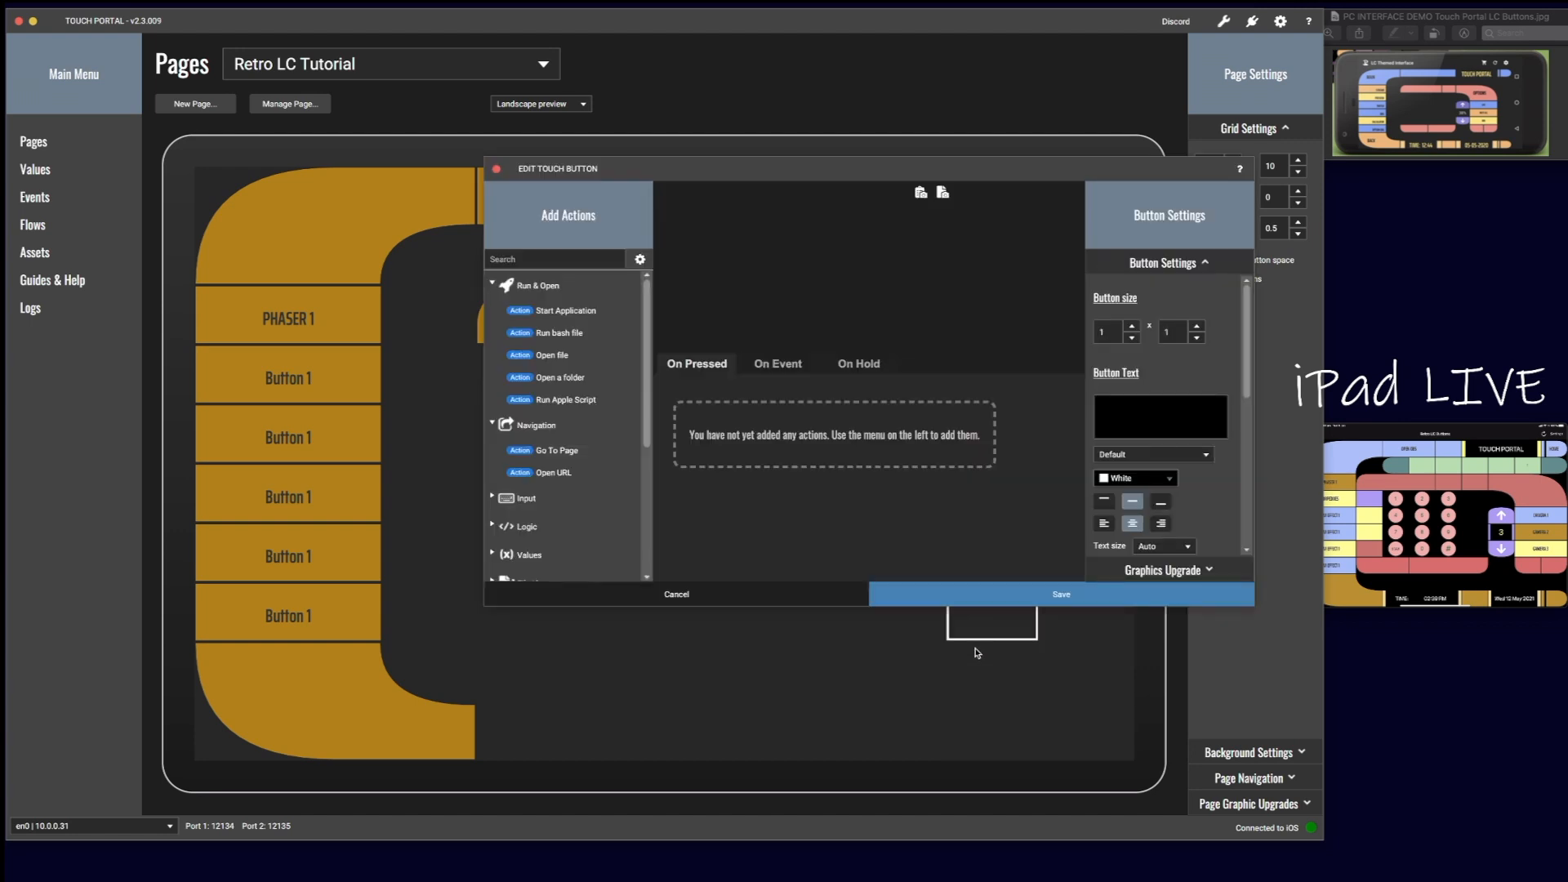
{"action": "left_click", "coordinate": [758, 594]}
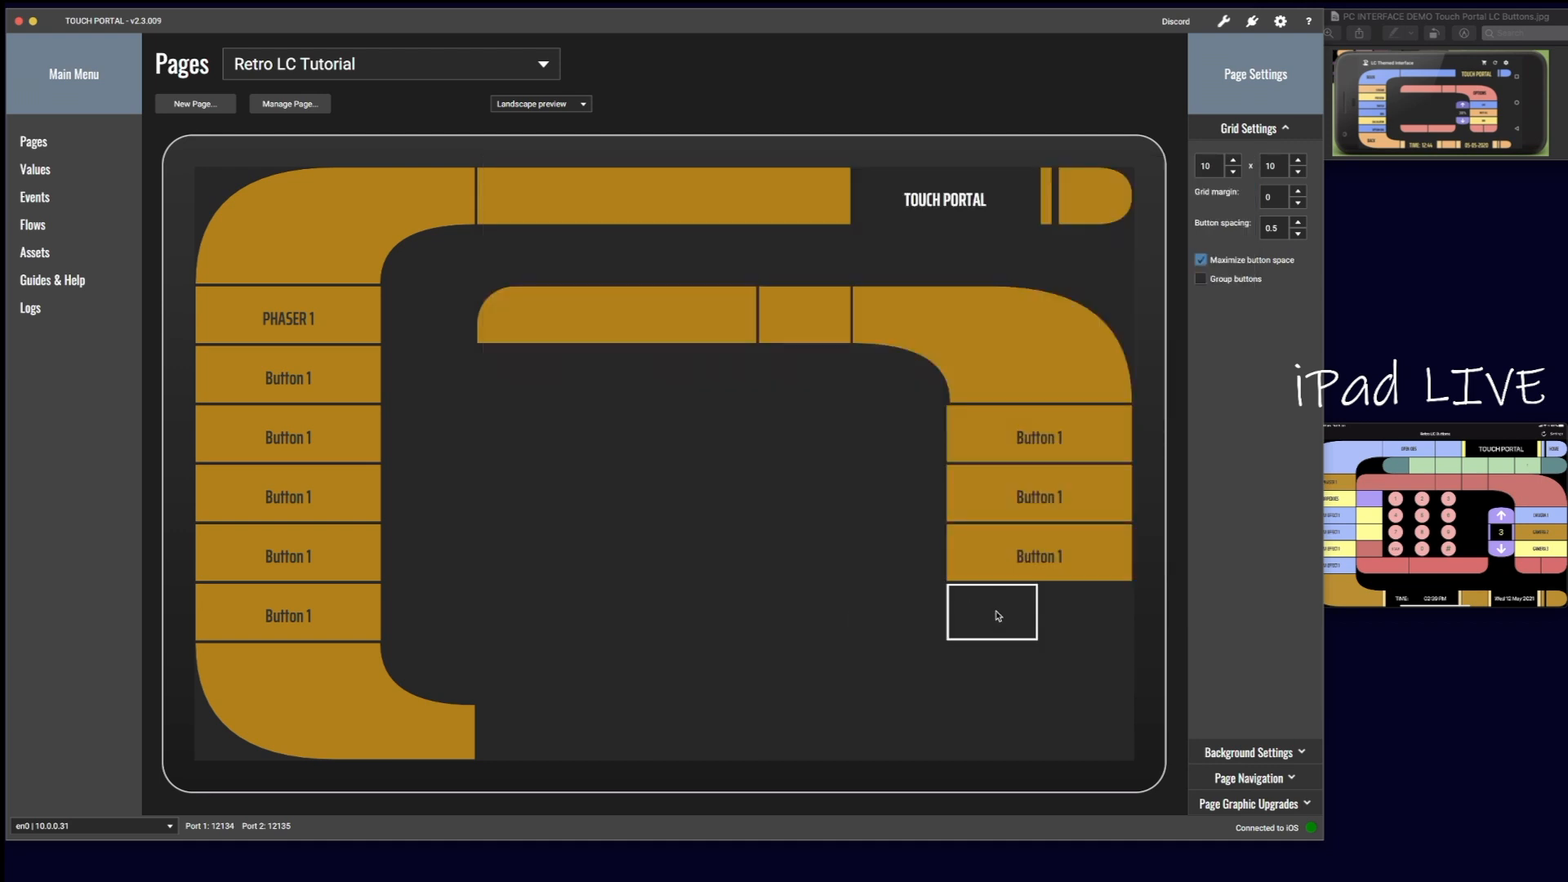
Step: Copy the rounded bar at the start of the third row and paste it beneath the stack of three Button 1 blocks
{"action": "right_click", "coordinate": [528, 317]}
{"action": "left_click", "coordinate": [551, 364]}
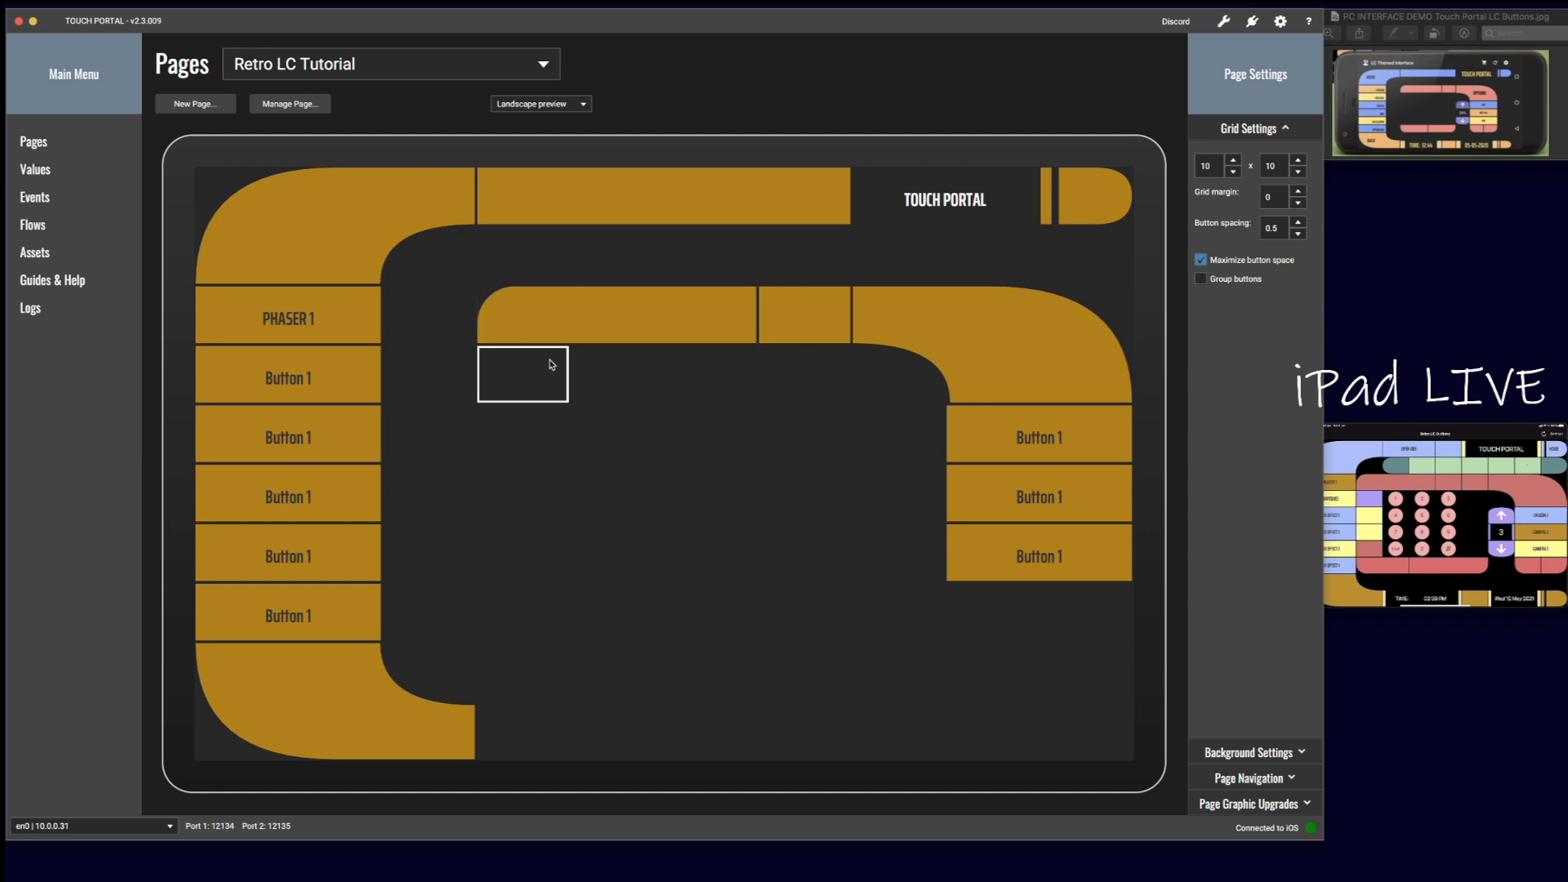
{"action": "right_click", "coordinate": [961, 613]}
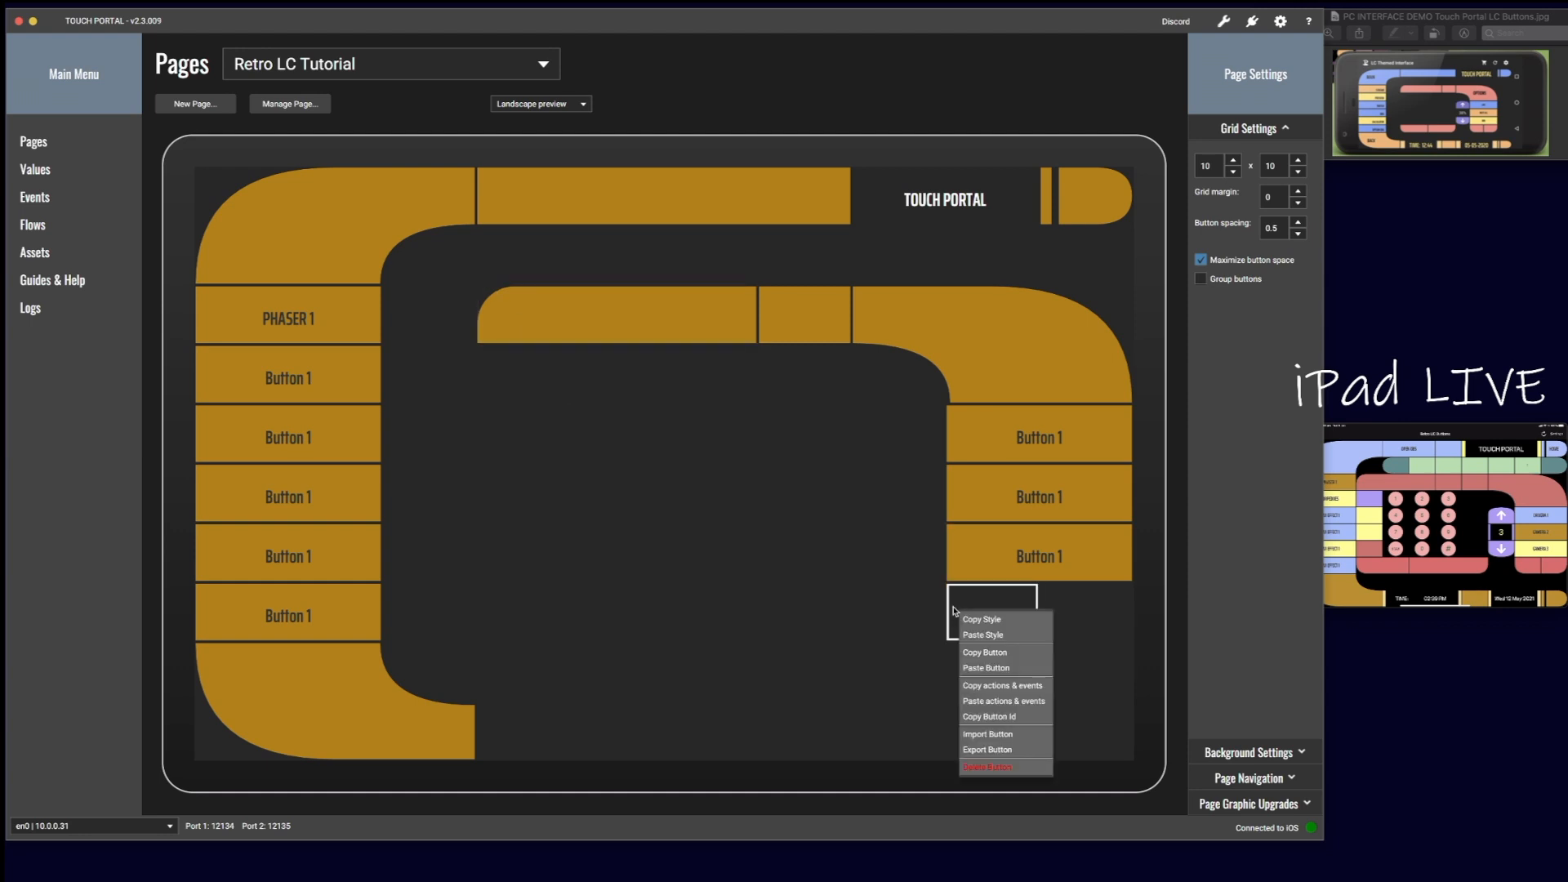
{"action": "left_click", "coordinate": [978, 666]}
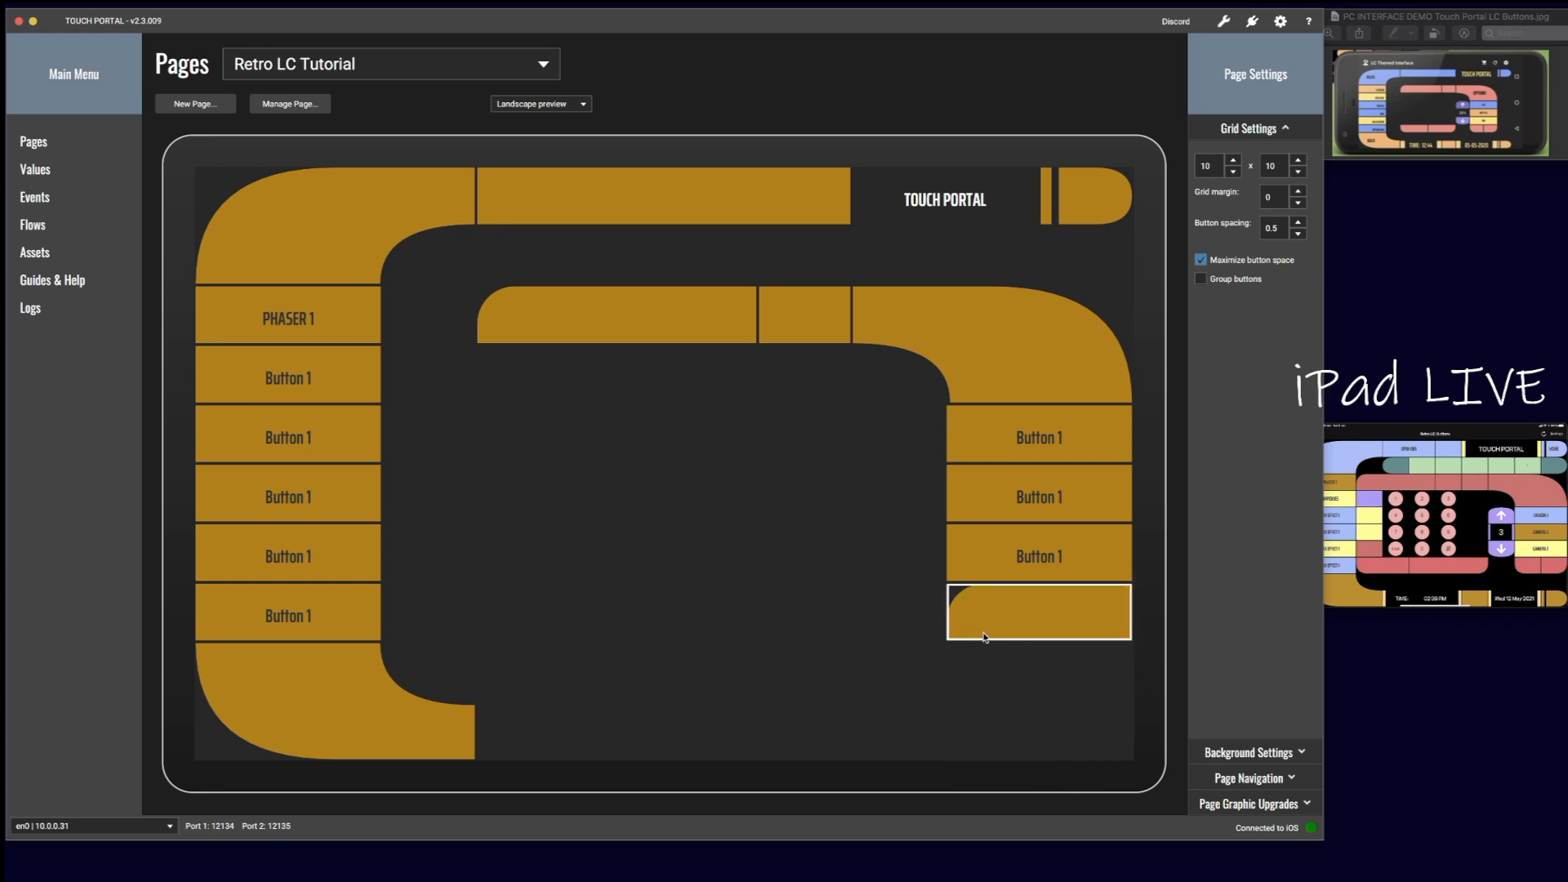
Step: Reduce the pasted rounded bar to 1 x 1, set its orientation to Bottom Left and save it
{"action": "left_click", "coordinate": [985, 634]}
{"action": "left_click", "coordinate": [1132, 337]}
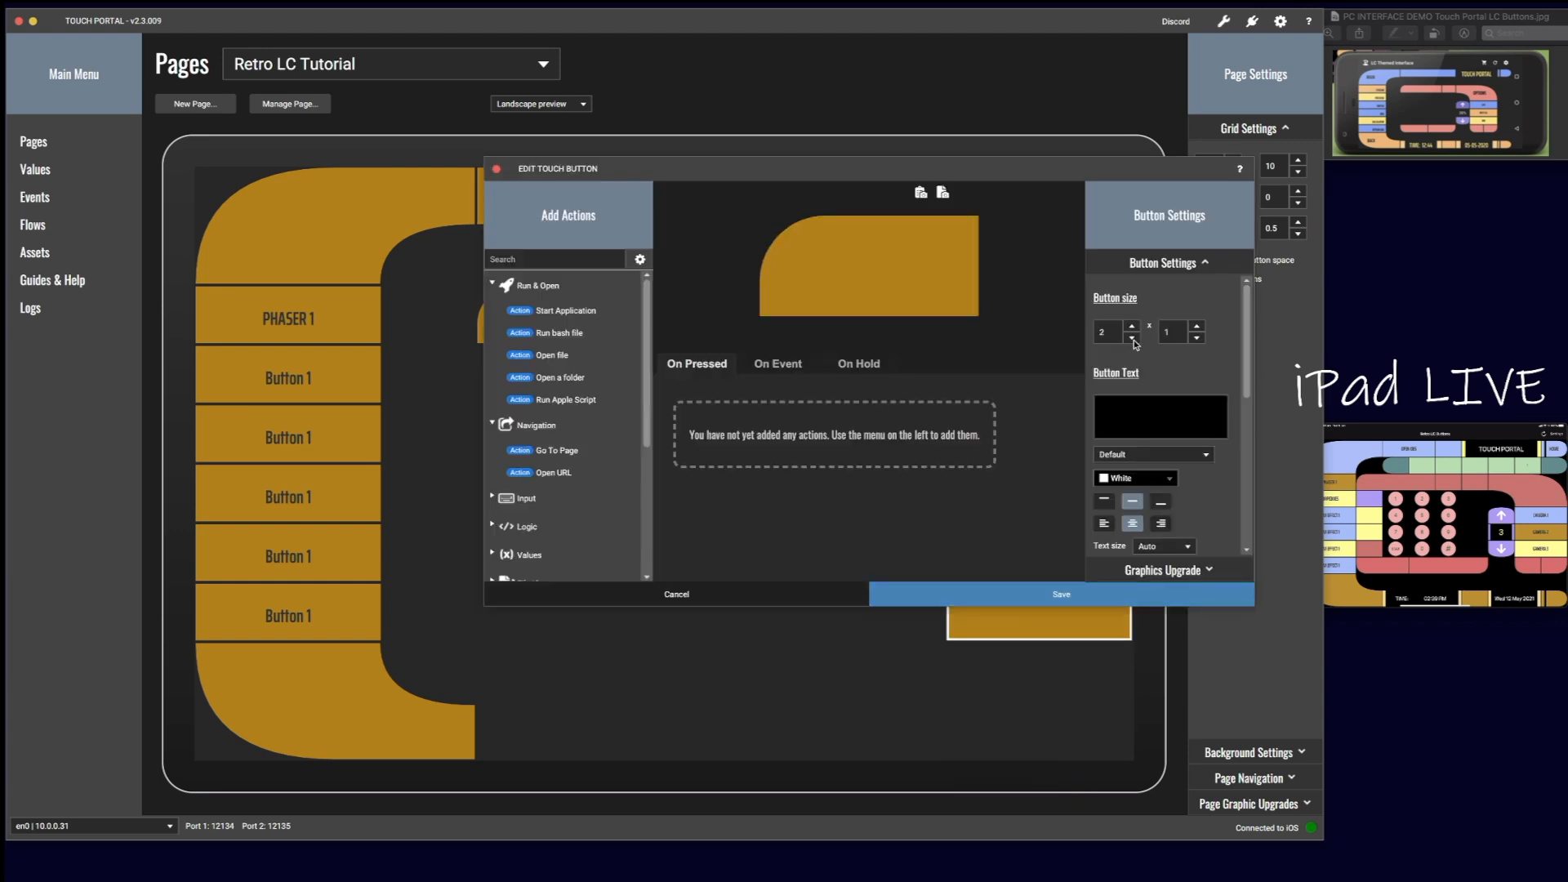
{"action": "left_click", "coordinate": [1132, 337]}
{"action": "left_click", "coordinate": [1140, 572]}
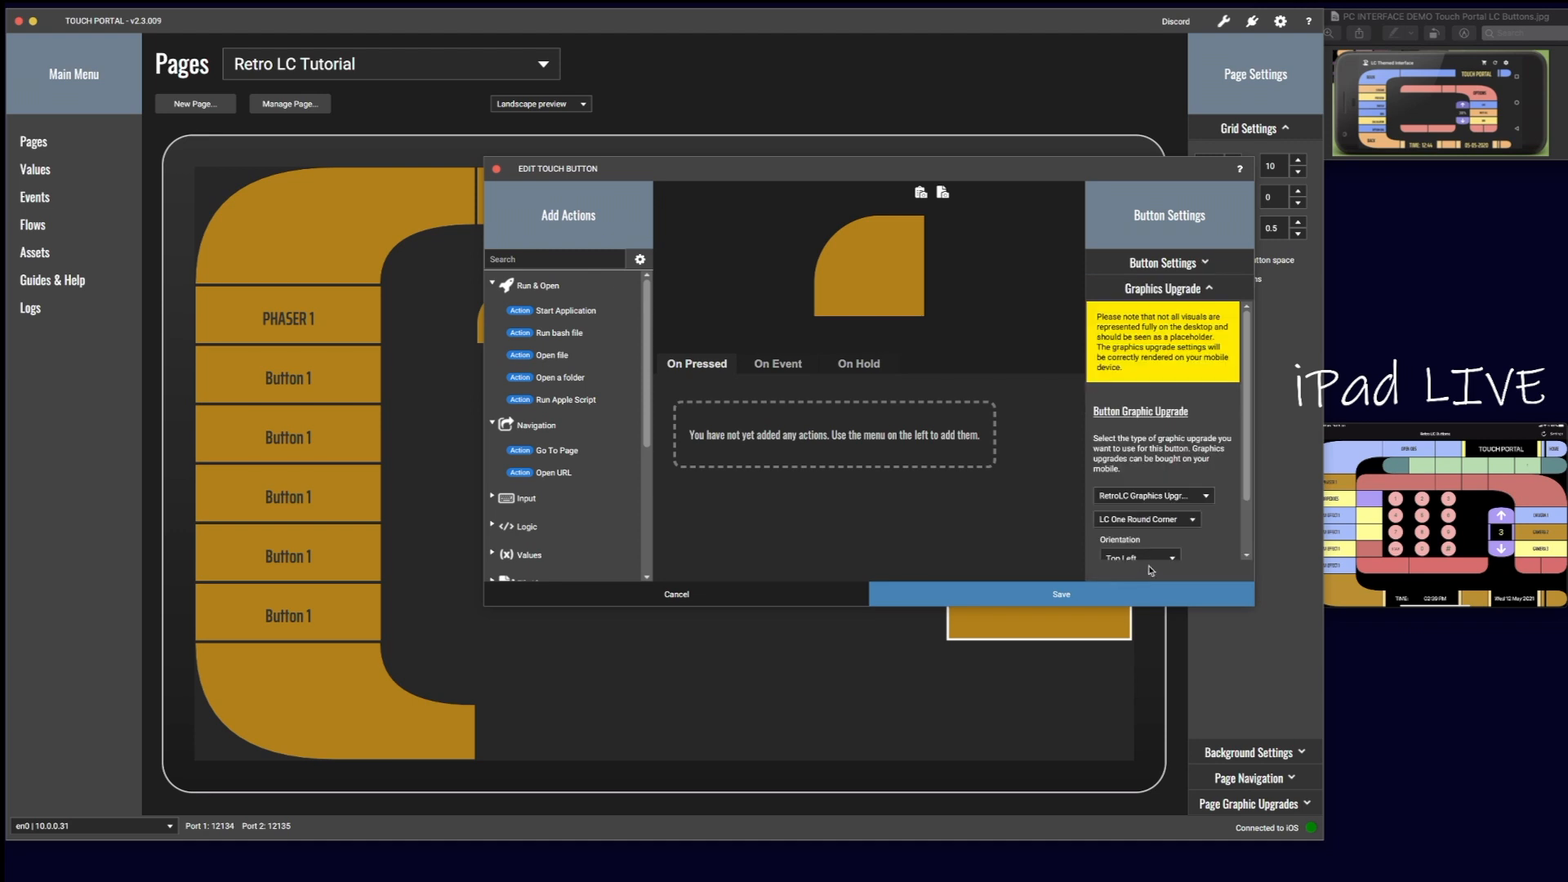
{"action": "left_click", "coordinate": [1173, 559]}
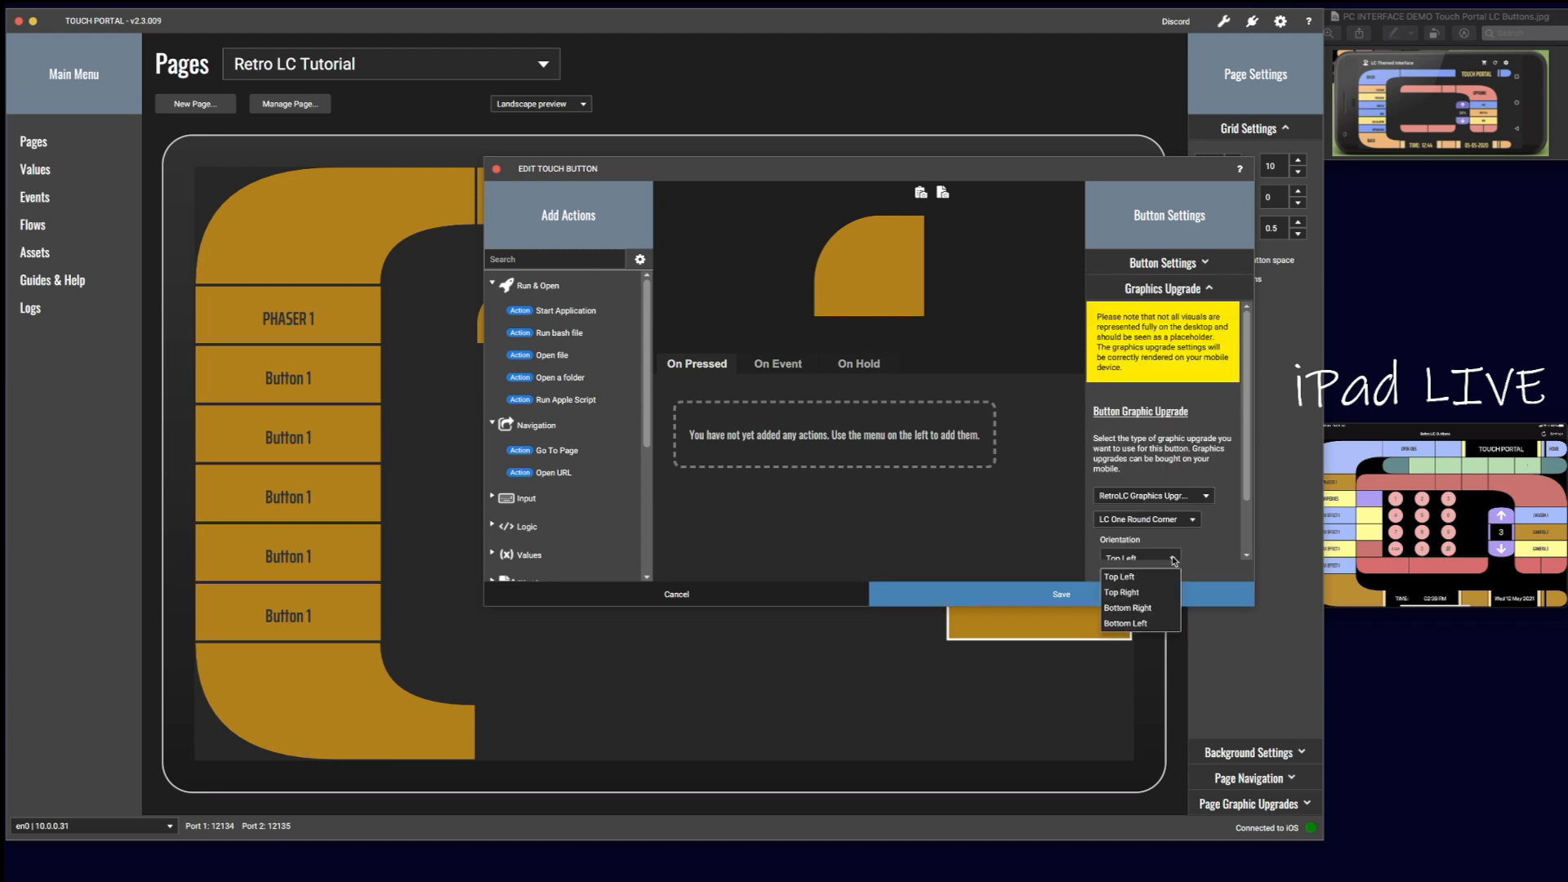
{"action": "left_click", "coordinate": [1148, 613]}
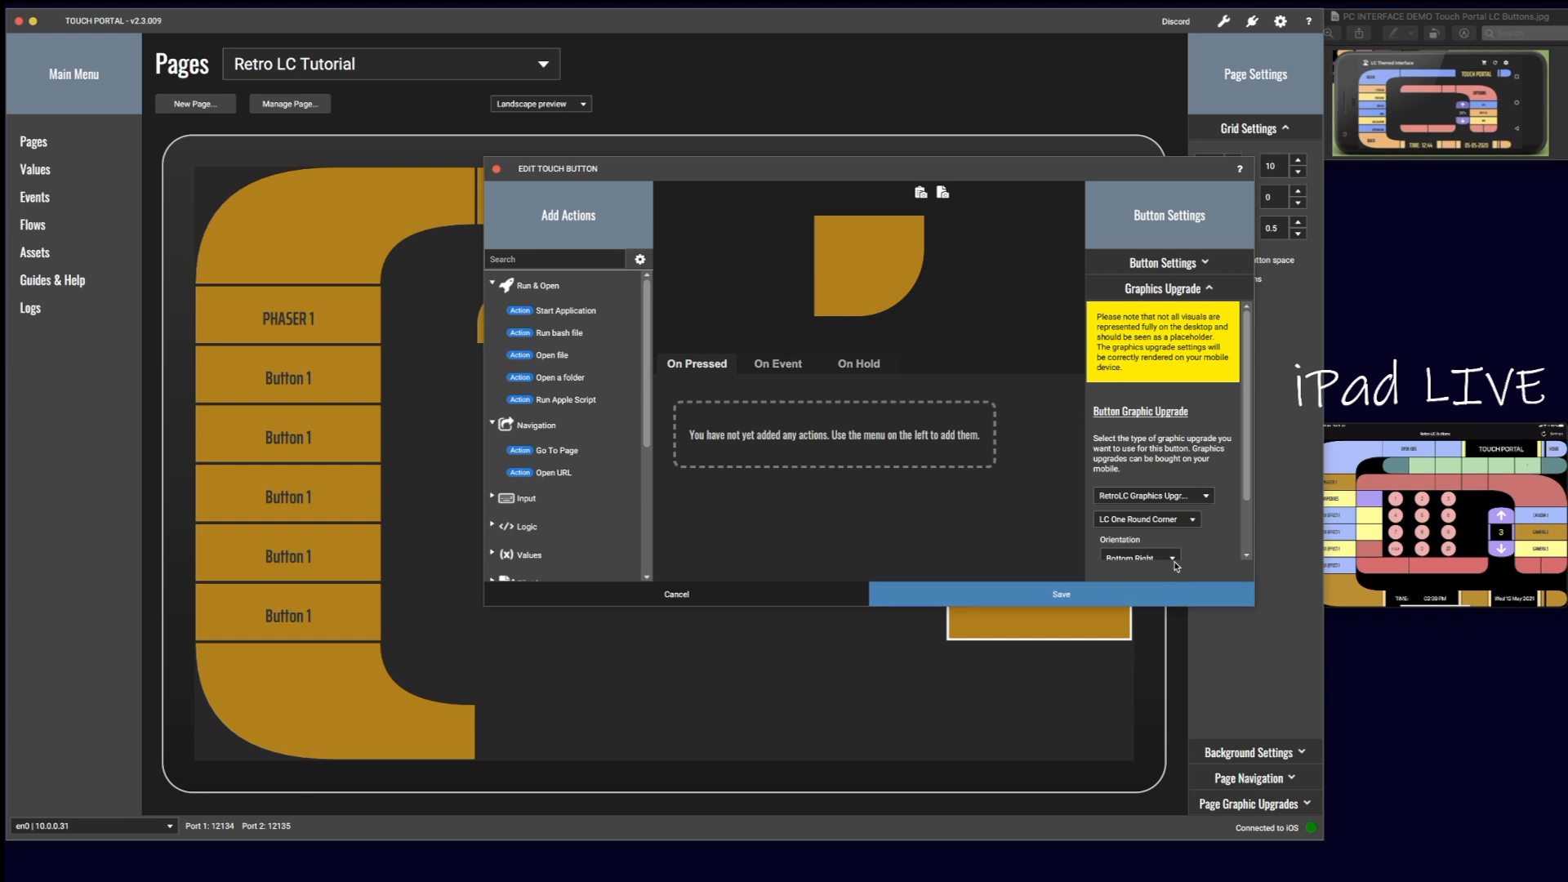
{"action": "left_click", "coordinate": [1175, 559]}
{"action": "left_click", "coordinate": [1141, 624]}
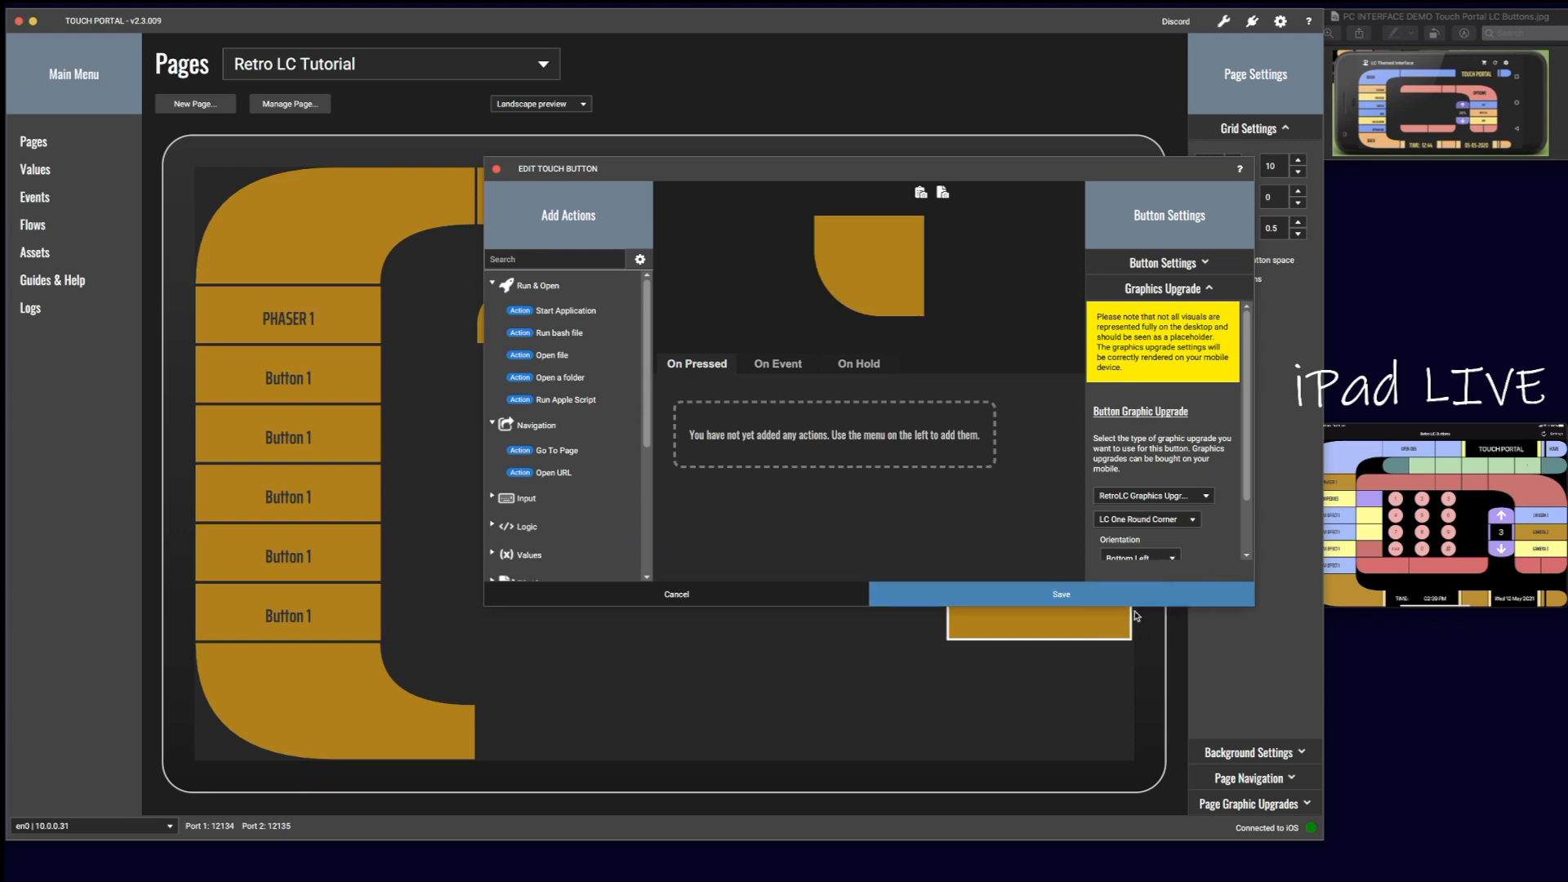
{"action": "left_click", "coordinate": [1111, 597]}
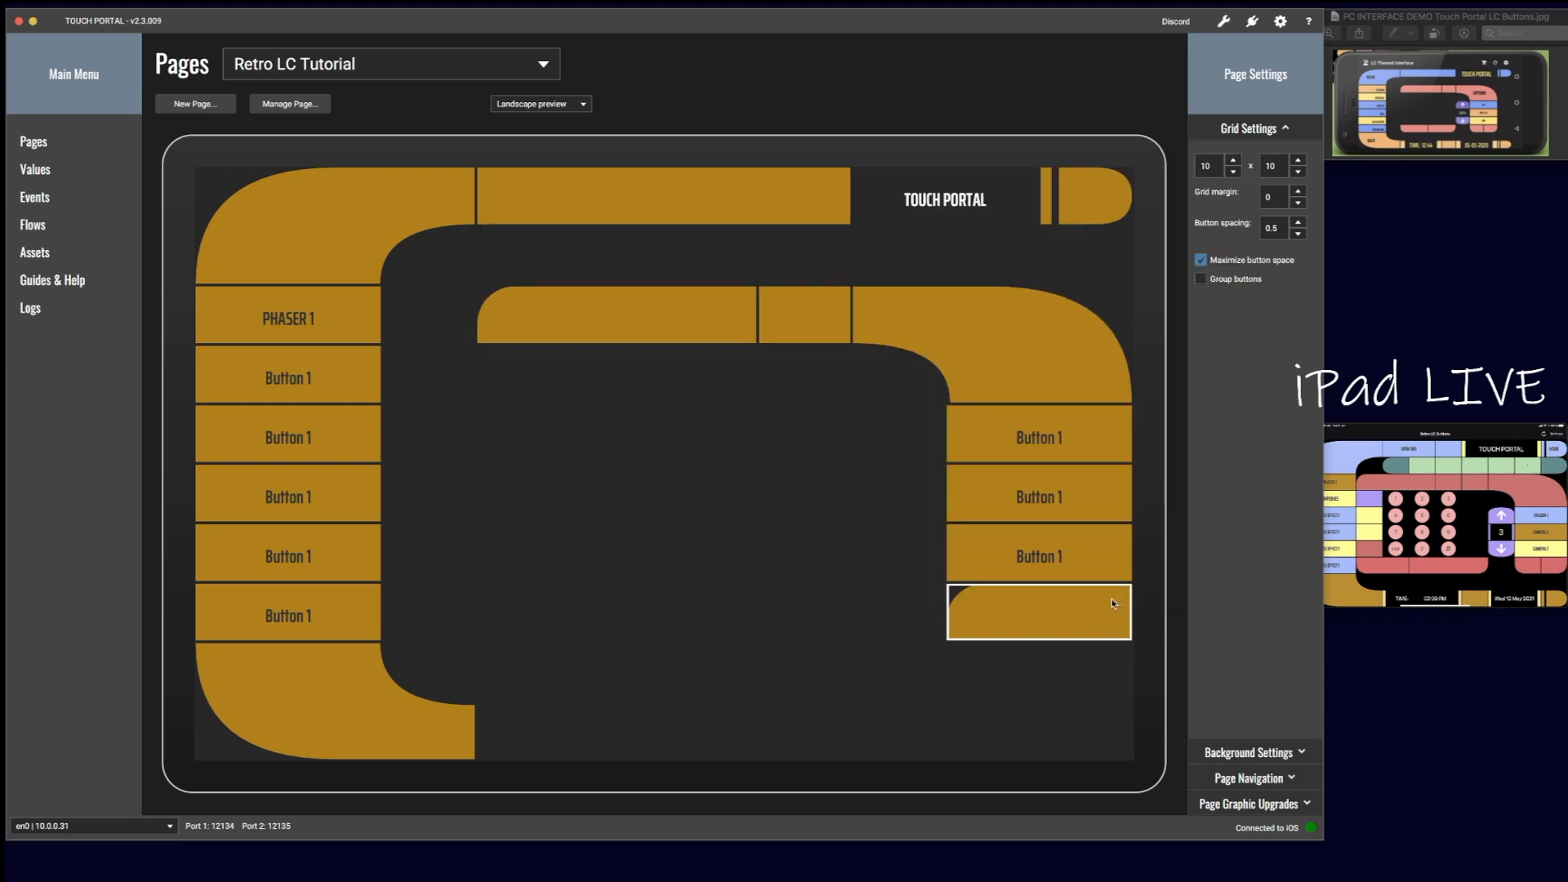
Step: Copy the new bottom-left rounded button and paste it into the empty cell beside it
{"action": "right_click", "coordinate": [1004, 612]}
{"action": "left_click", "coordinate": [1010, 650]}
{"action": "right_click", "coordinate": [1069, 605]}
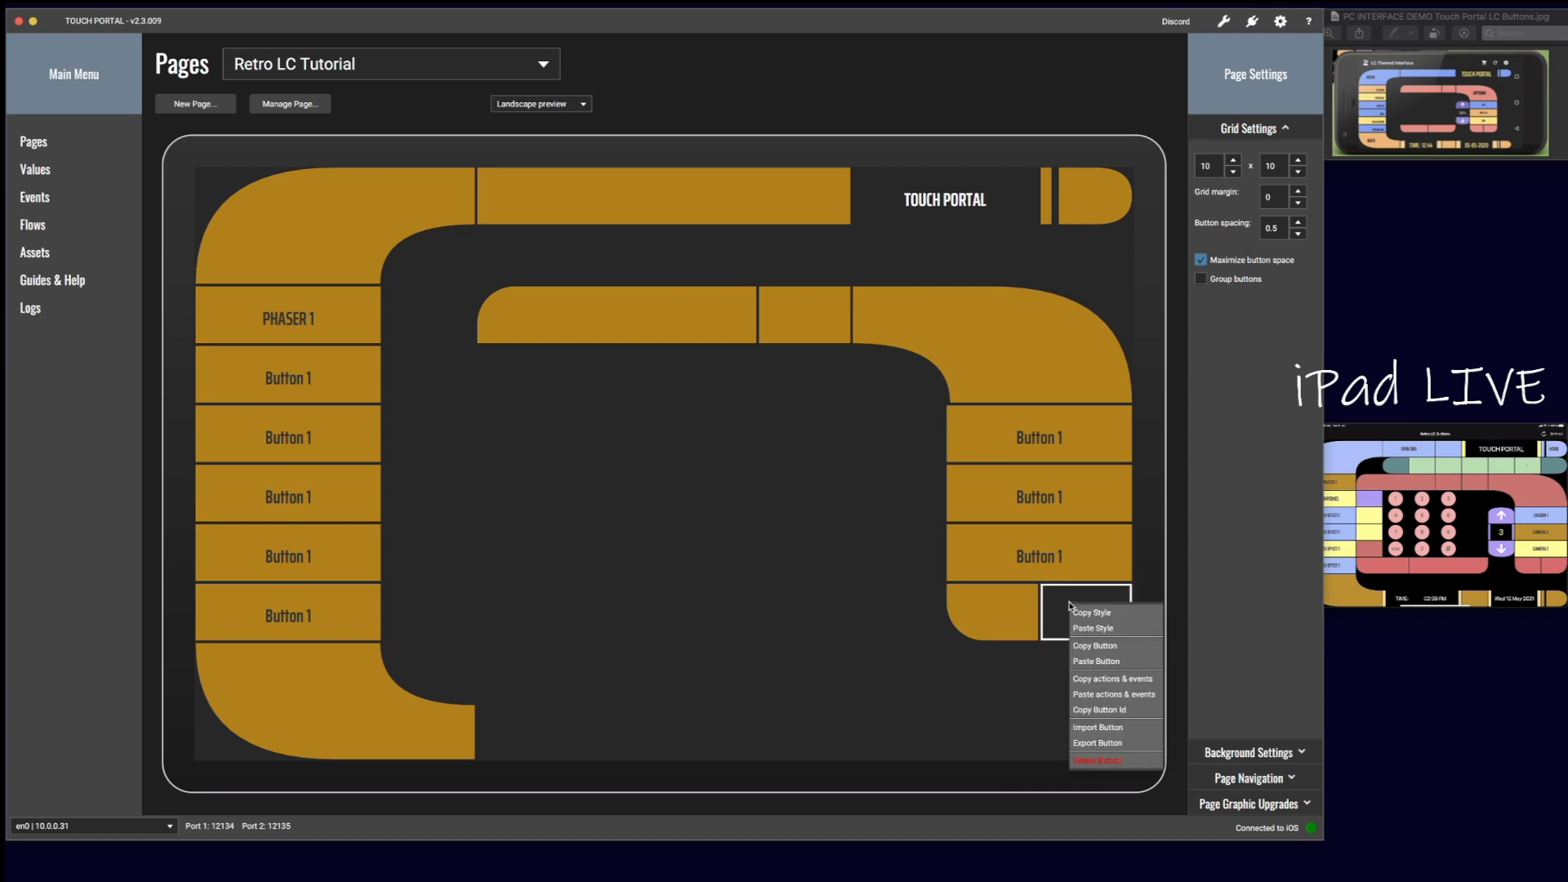
{"action": "left_click", "coordinate": [1096, 661]}
Step: Set the orientation of the pasted rounded button to Bottom Right and save it
{"action": "left_click", "coordinate": [1073, 601]}
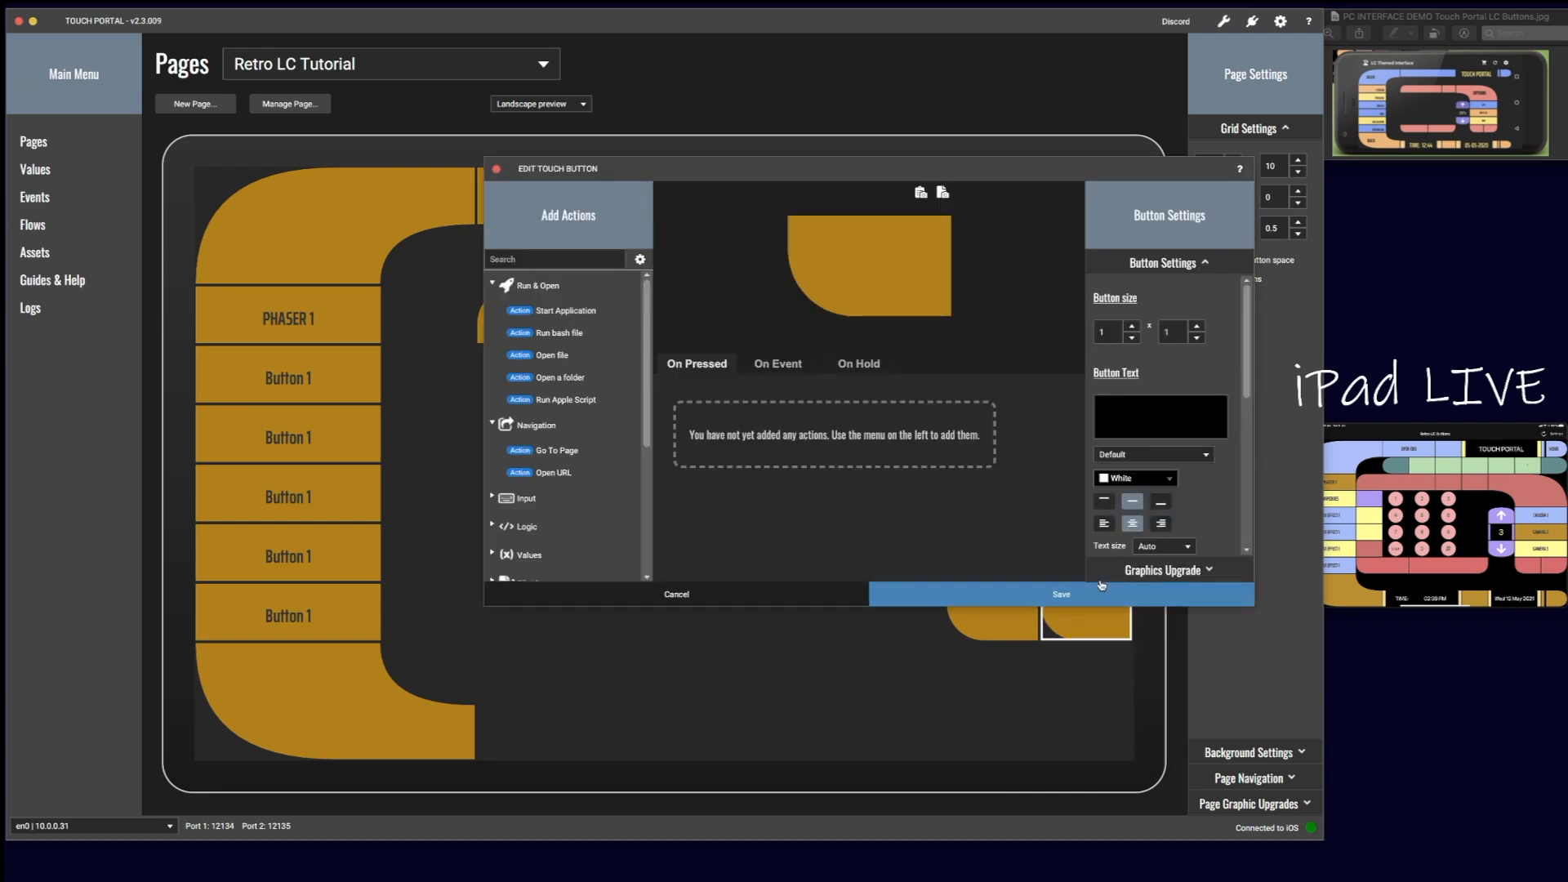
{"action": "left_click", "coordinate": [1134, 575]}
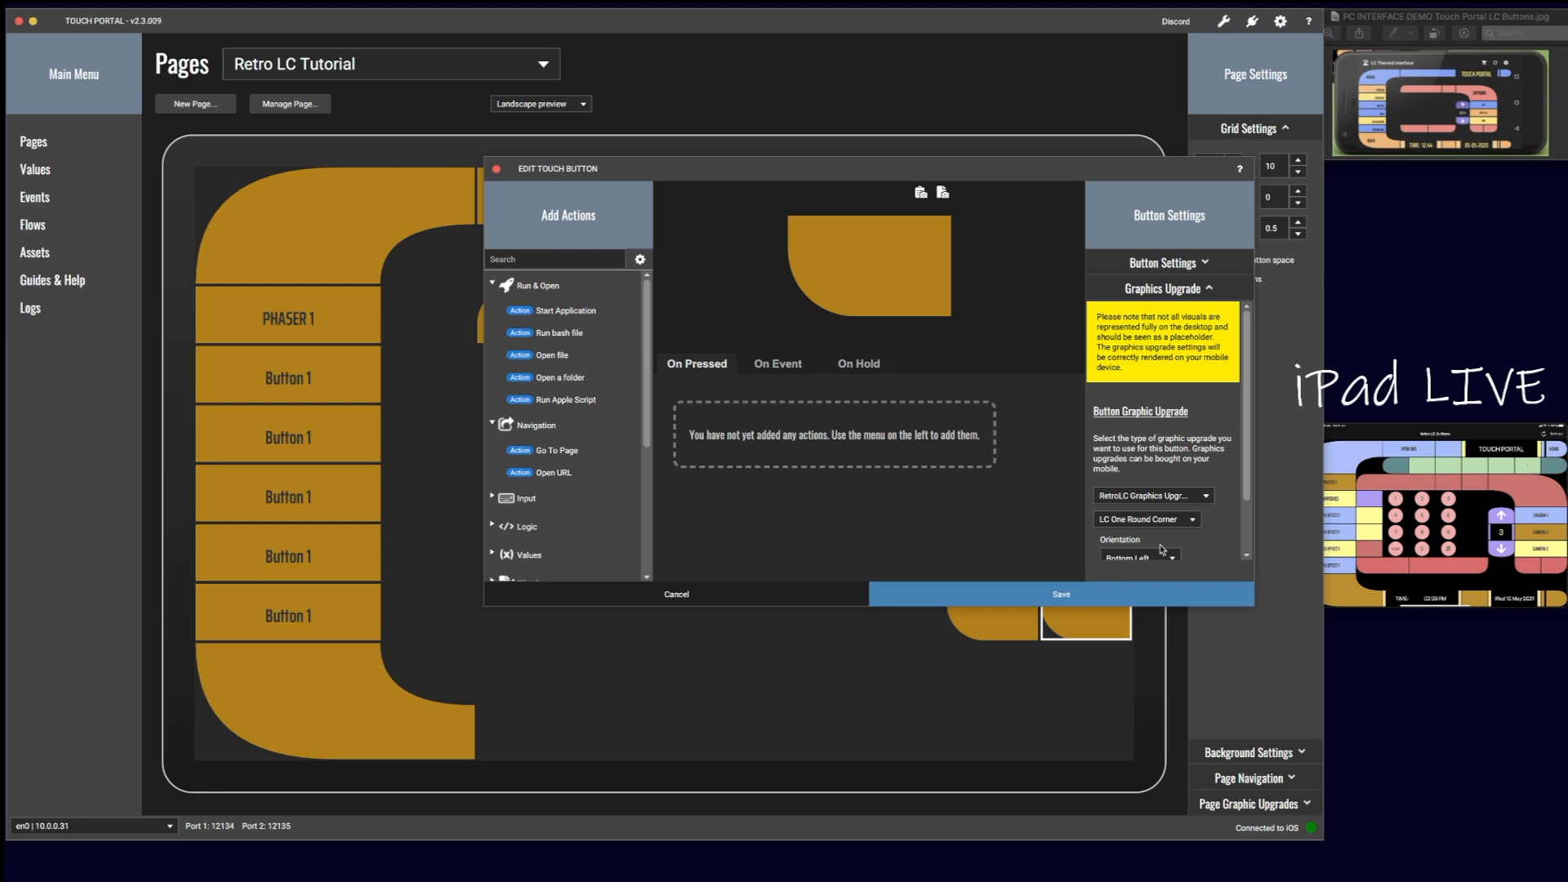
{"action": "left_click", "coordinate": [1172, 545]}
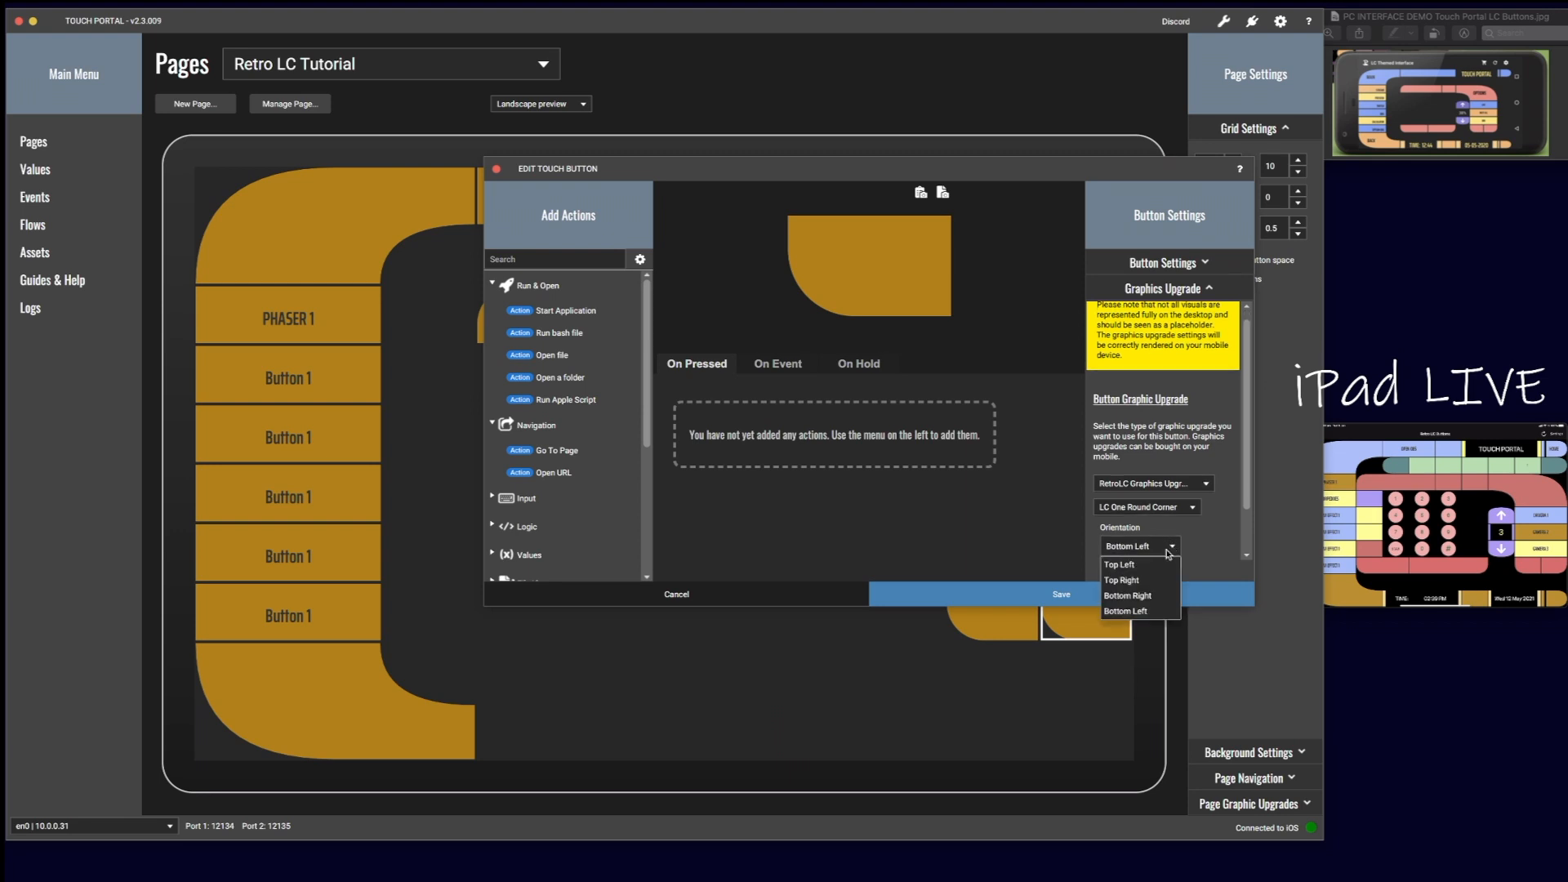
{"action": "left_click", "coordinate": [1128, 580]}
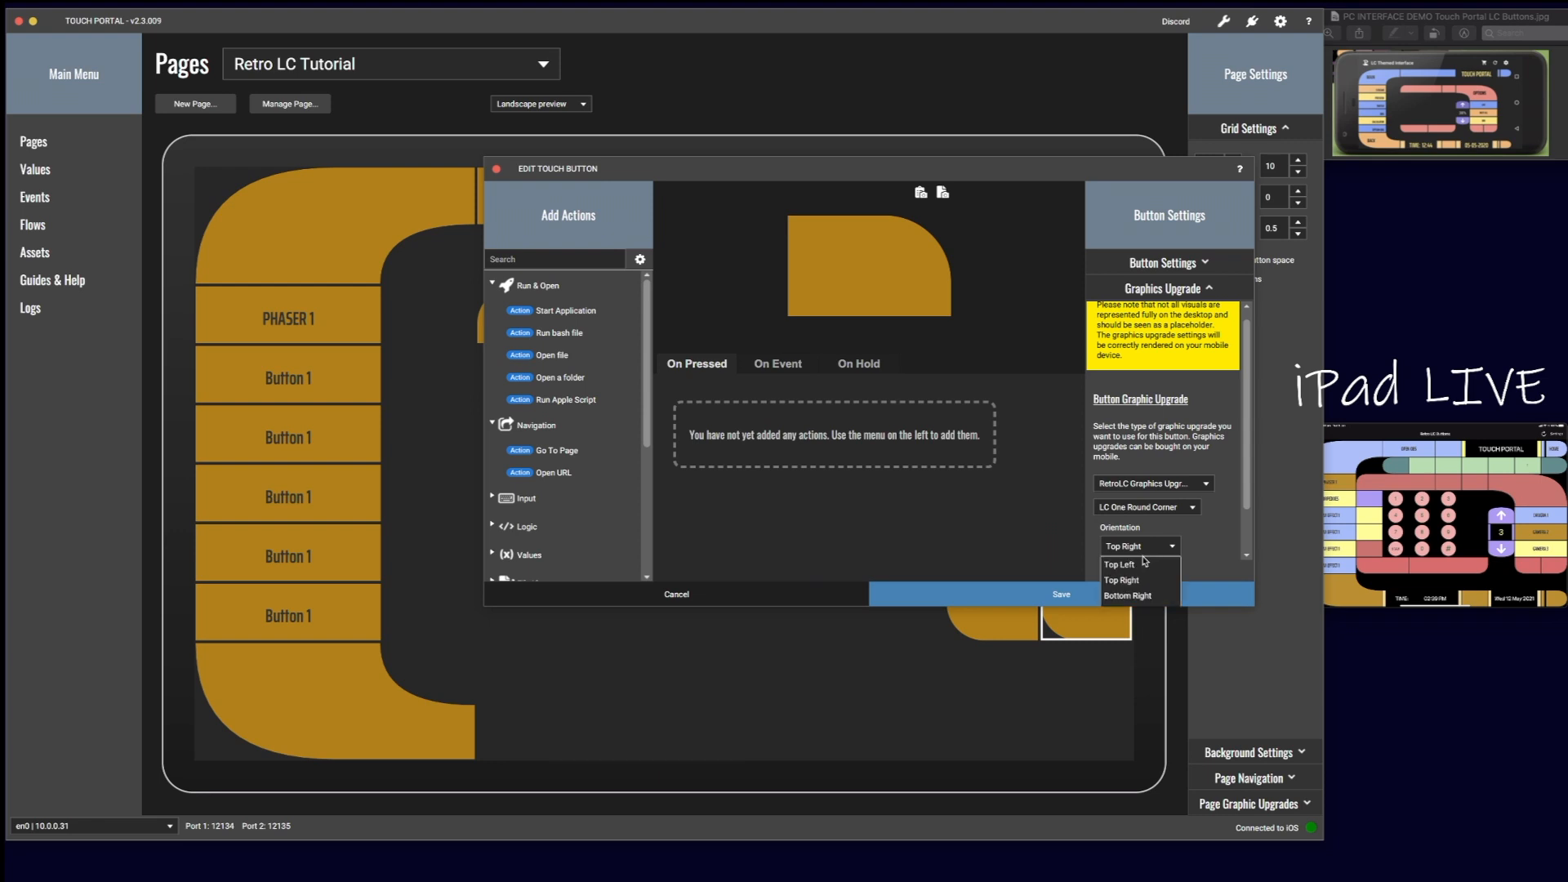
{"action": "left_click", "coordinate": [1134, 596]}
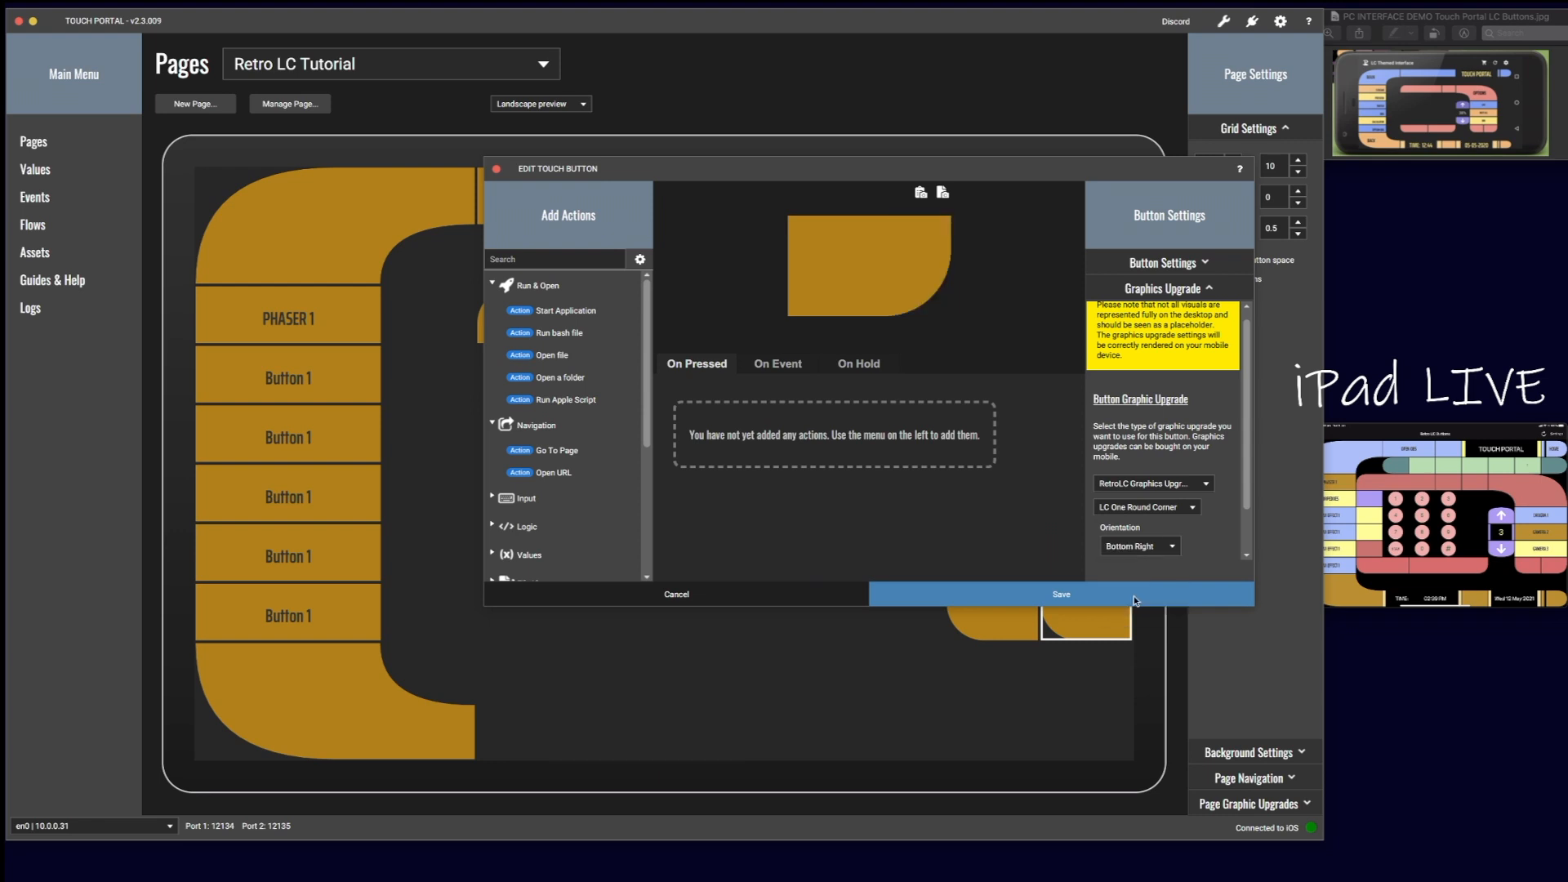
{"action": "left_click", "coordinate": [1134, 594]}
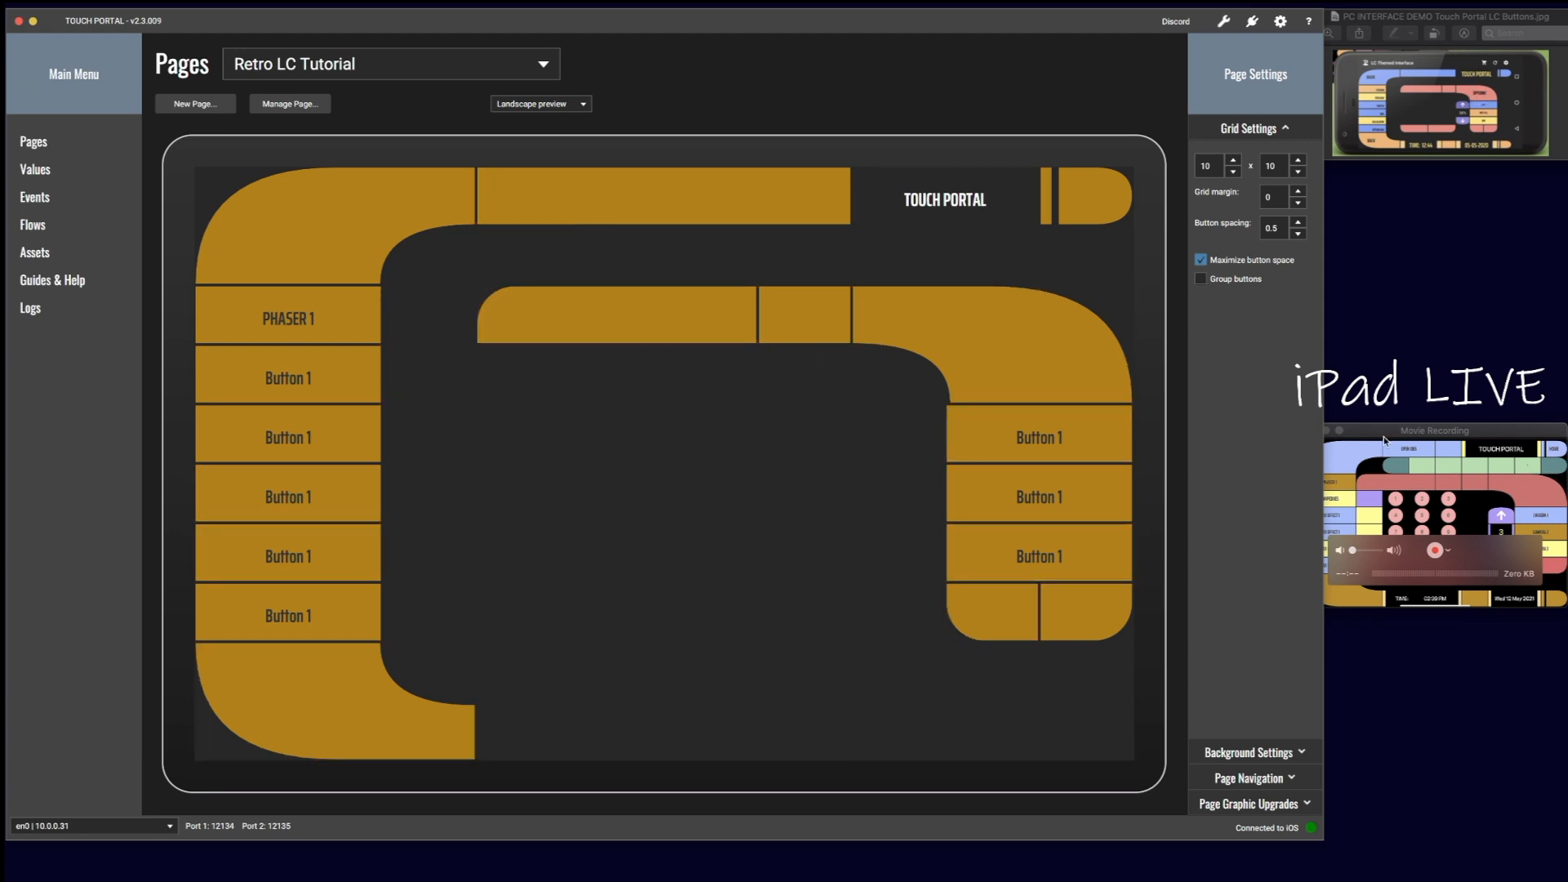
Step: Enlarge the live iPad preview to examine the finished retro interface, and move it aside to uncover the page editor
{"action": "left_click_drag", "start_coordinate": [1386, 430], "coordinate": [1130, 230]}
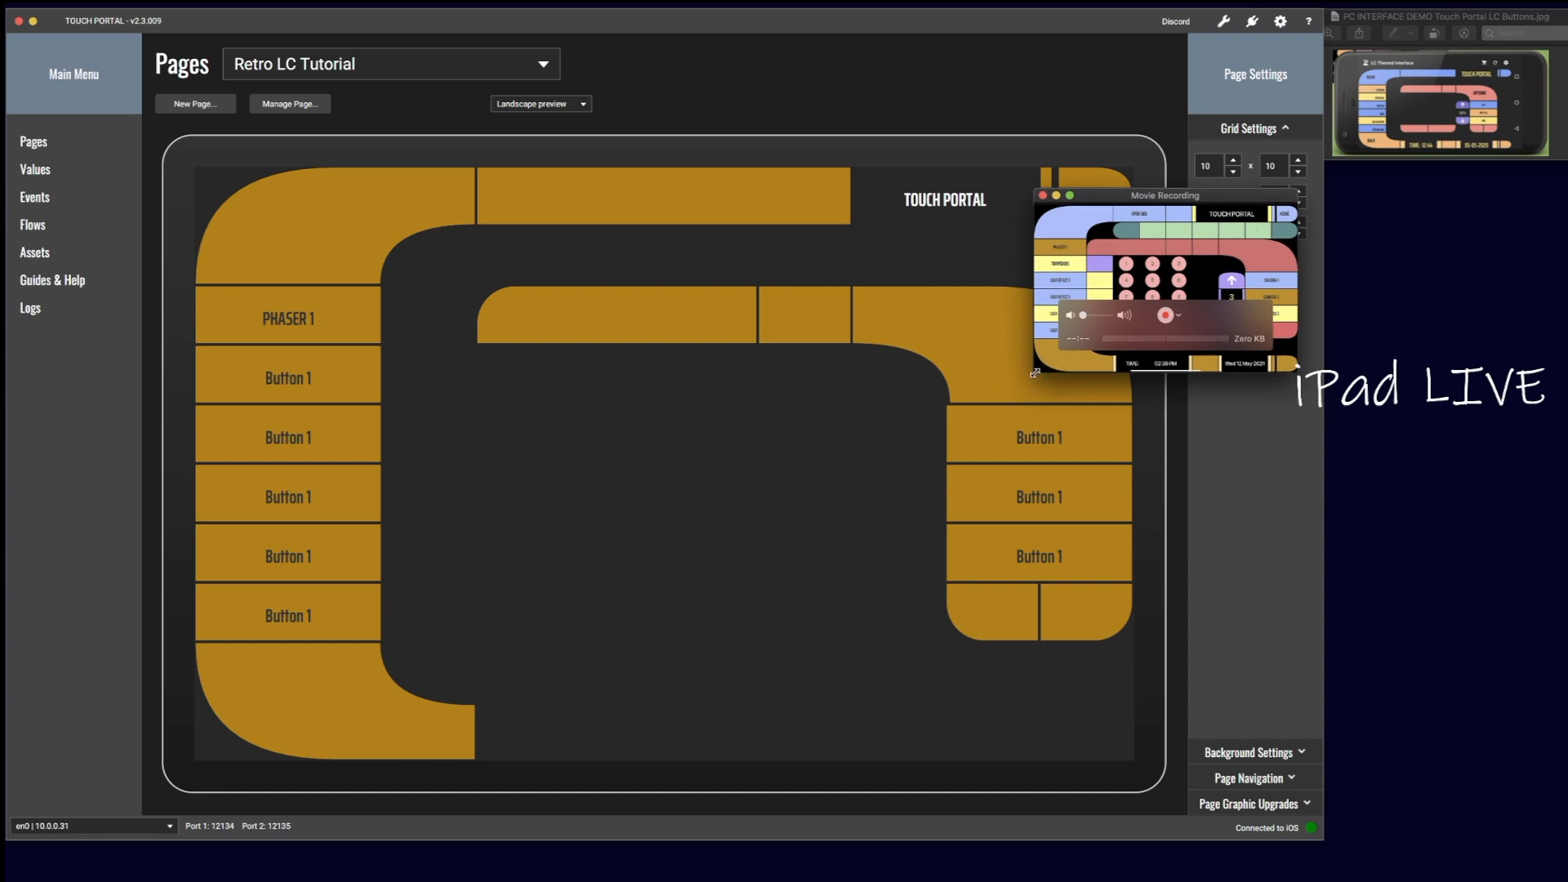
{"action": "left_click_drag", "start_coordinate": [1035, 372], "coordinate": [587, 688]}
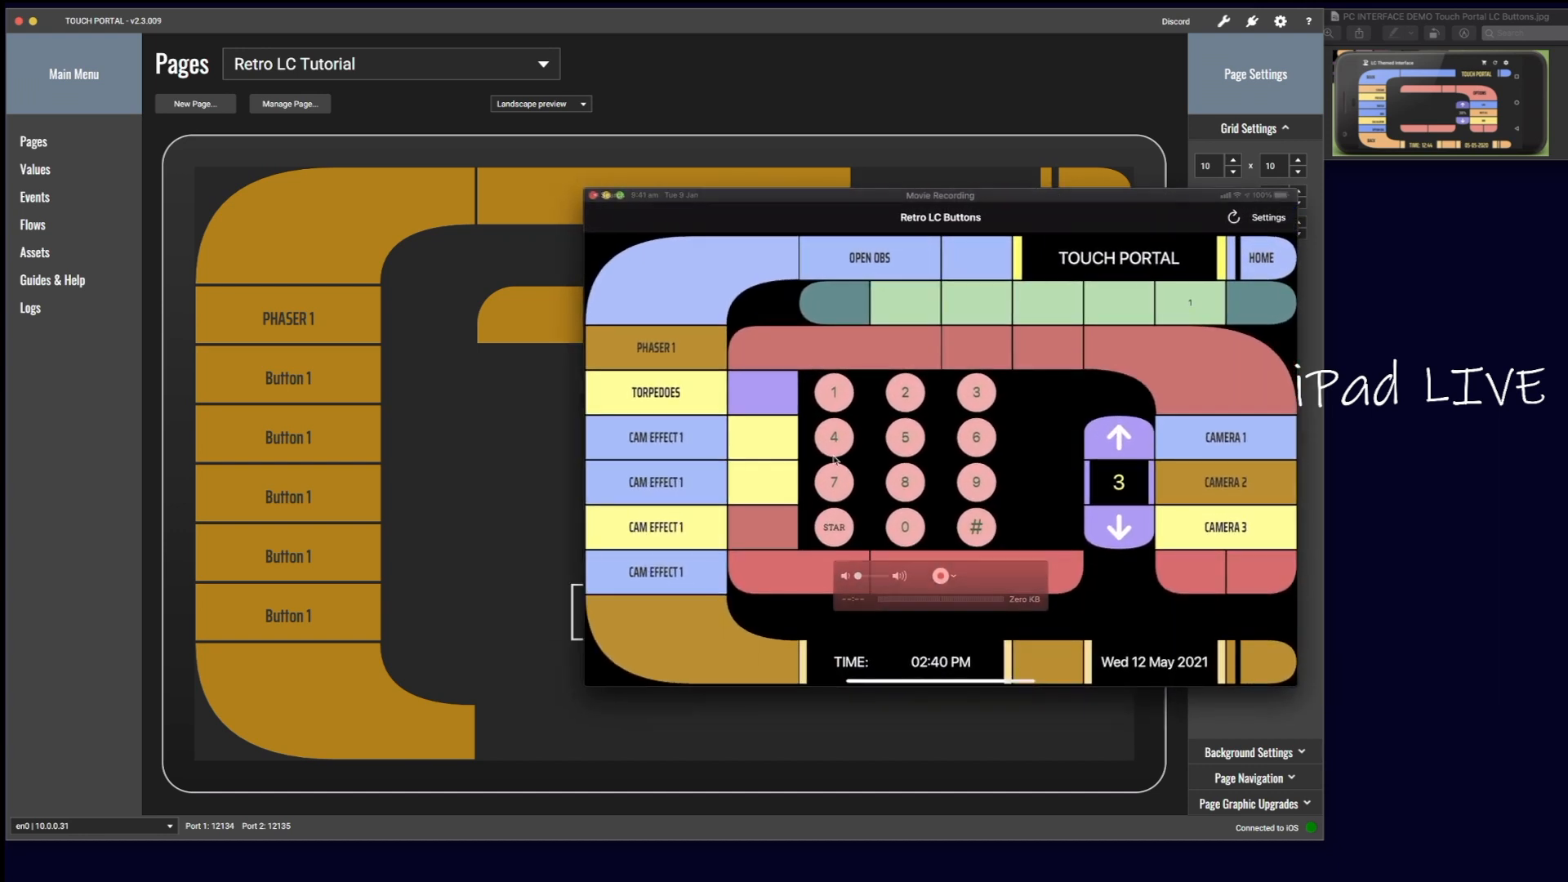
{"action": "left_click_drag", "start_coordinate": [862, 191], "coordinate": [1567, 222]}
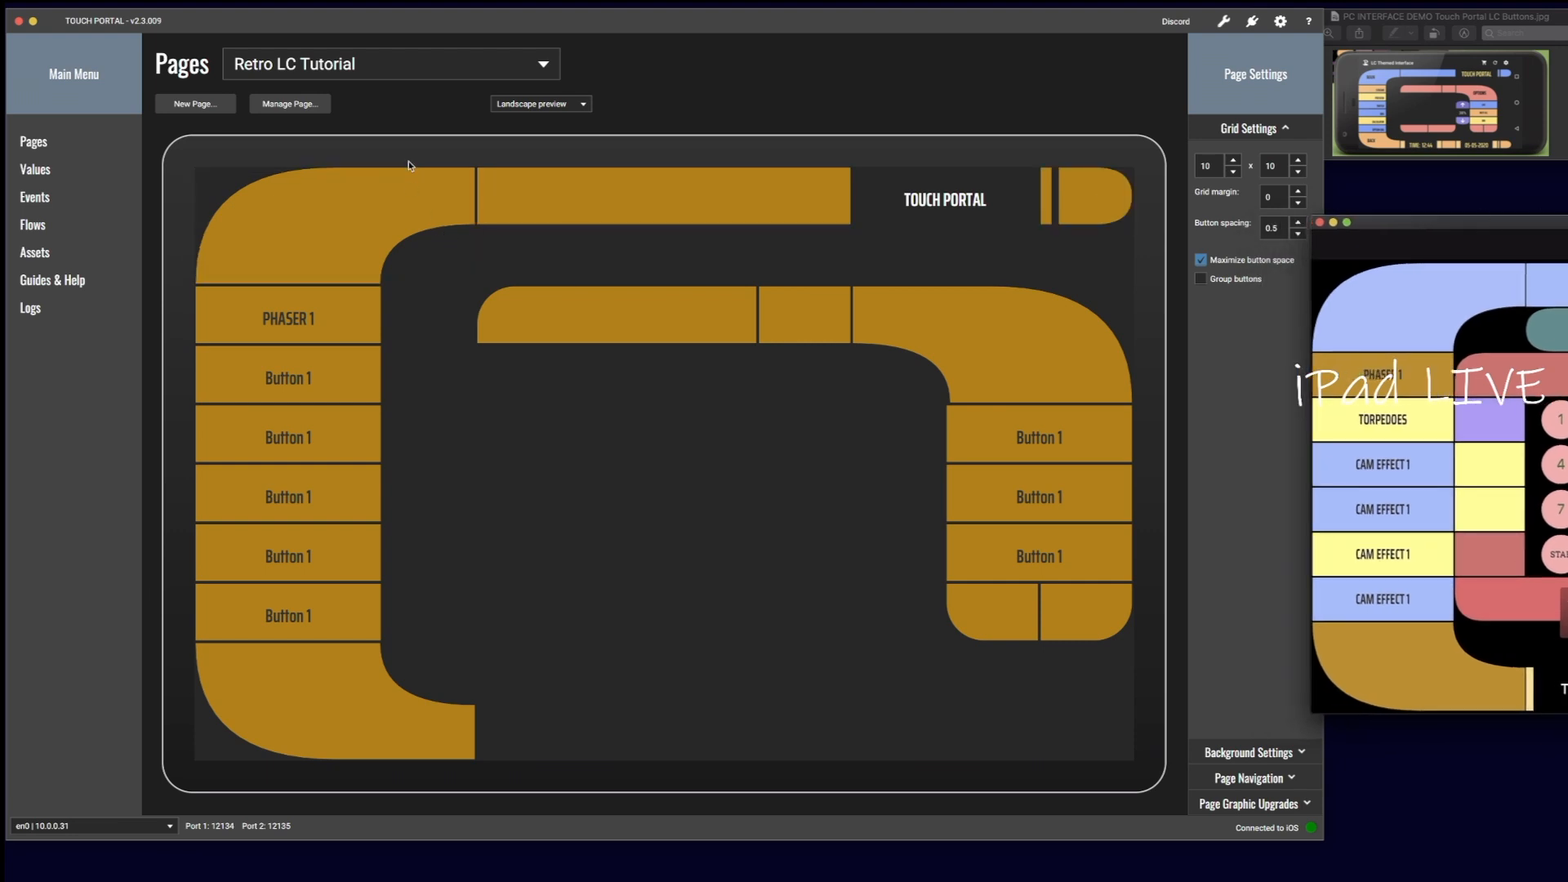
Step: Switch to the (main) page and check the TUT button's assigned actions
{"action": "left_click", "coordinate": [432, 87]}
{"action": "left_click", "coordinate": [390, 77]}
{"action": "left_click", "coordinate": [312, 95]}
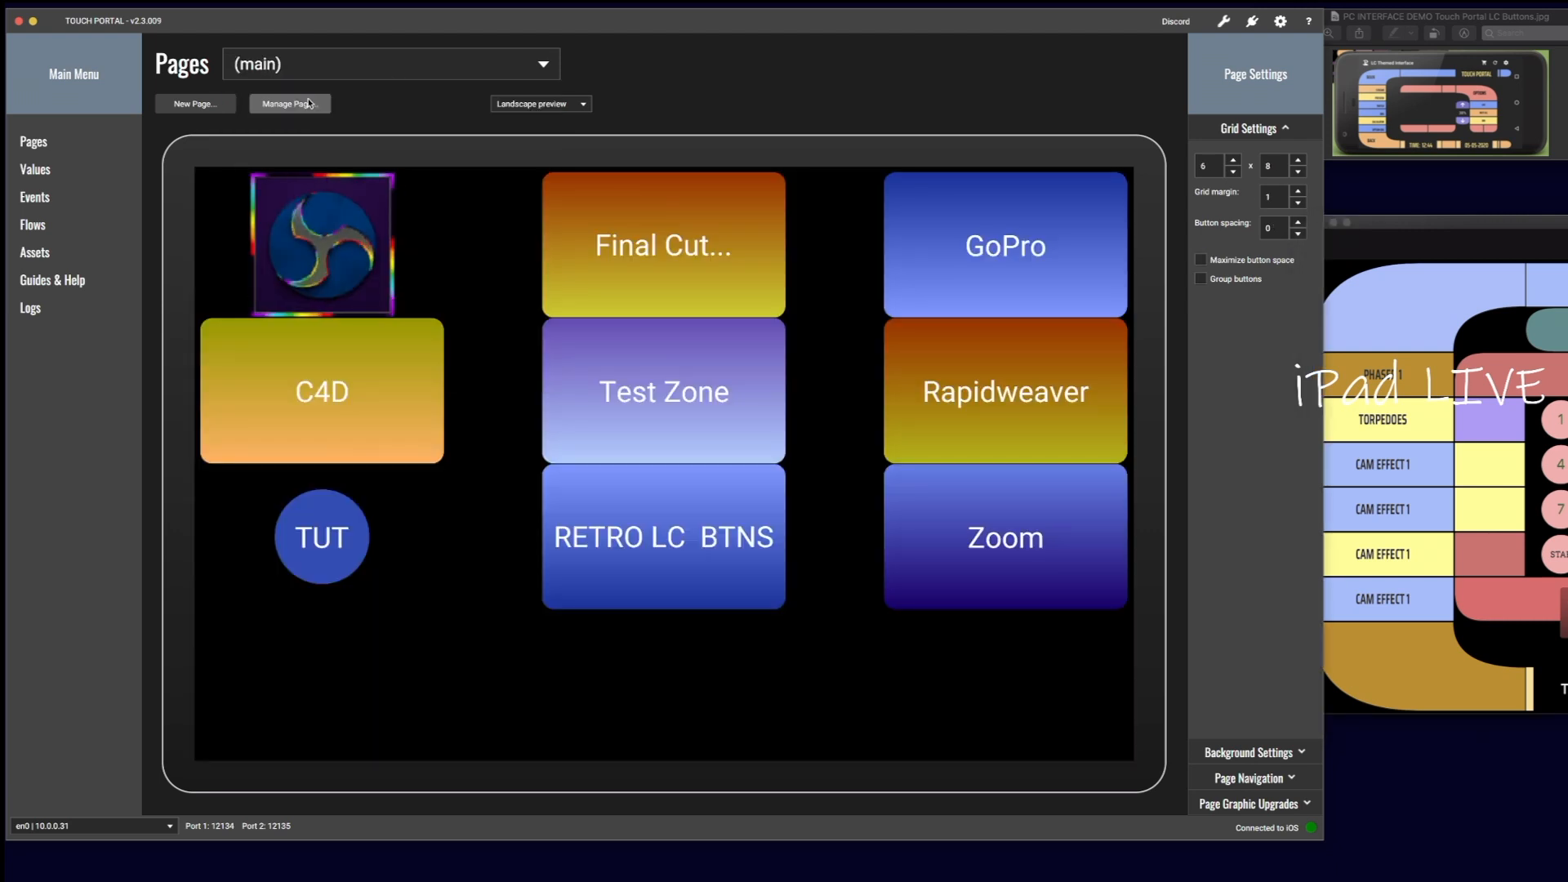
{"action": "left_click", "coordinate": [317, 500]}
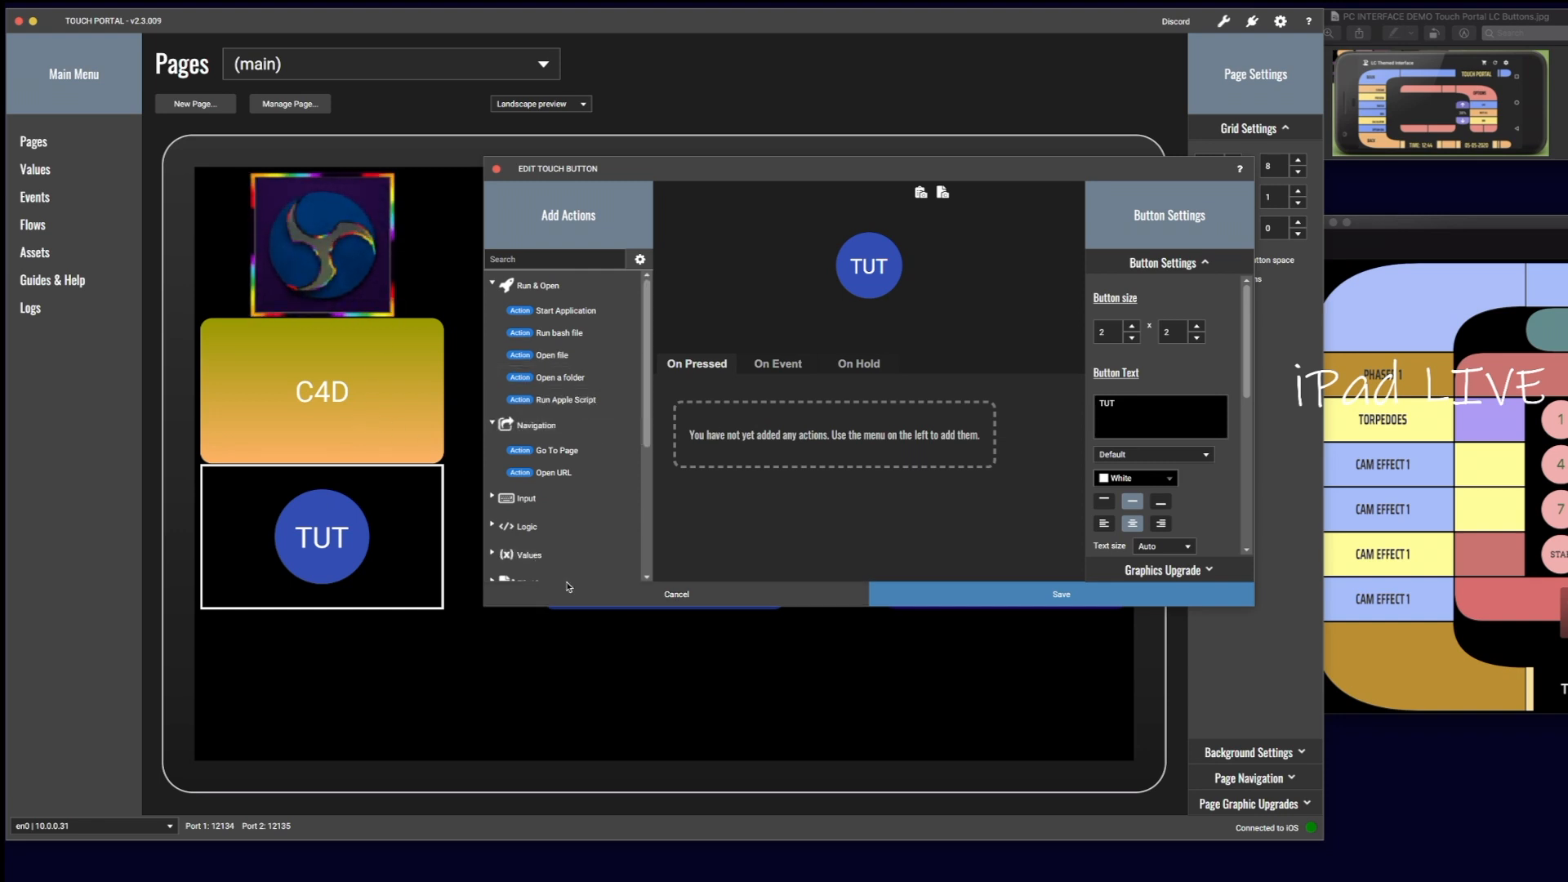
{"action": "left_click", "coordinate": [314, 390]}
Step: Copy the Go to page action from the C4D button and leave its editor without saving
{"action": "right_click", "coordinate": [371, 389]}
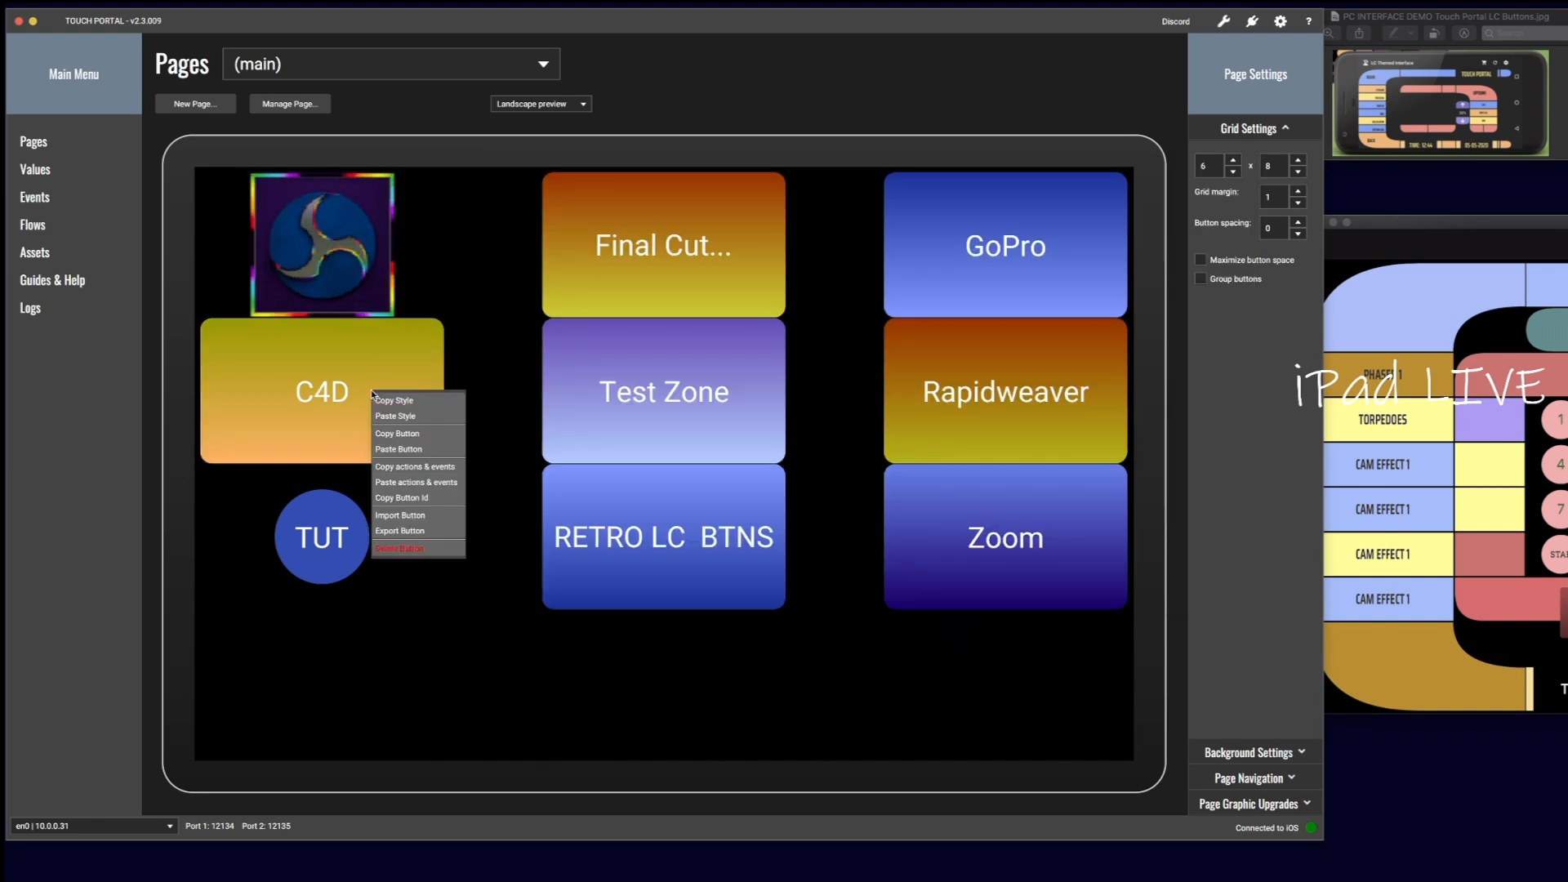
{"action": "double_click", "coordinate": [317, 429]}
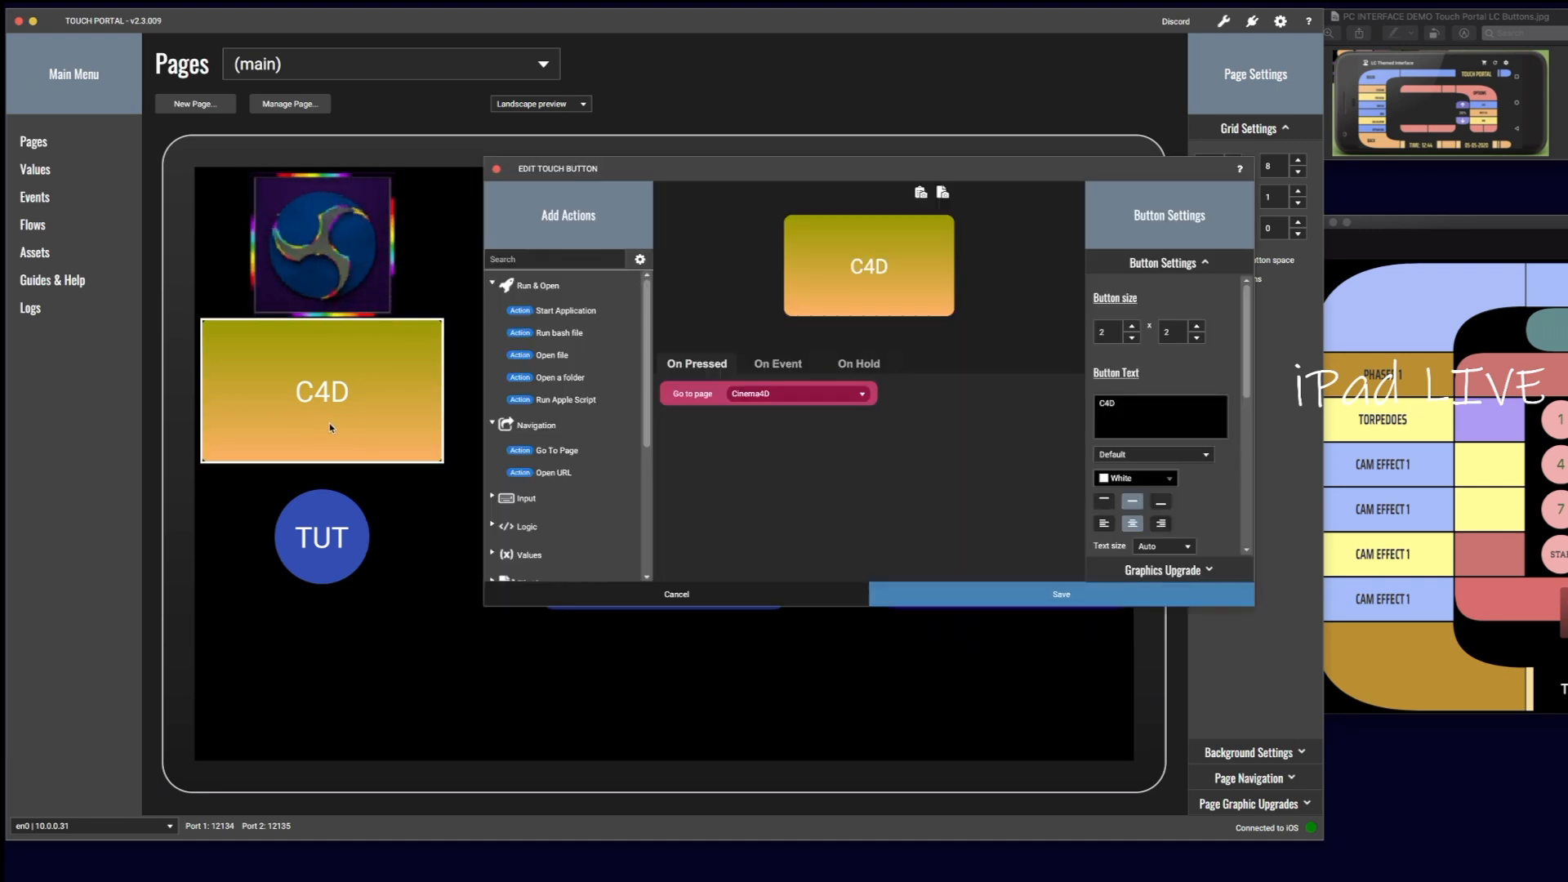
{"action": "right_click", "coordinate": [690, 400]}
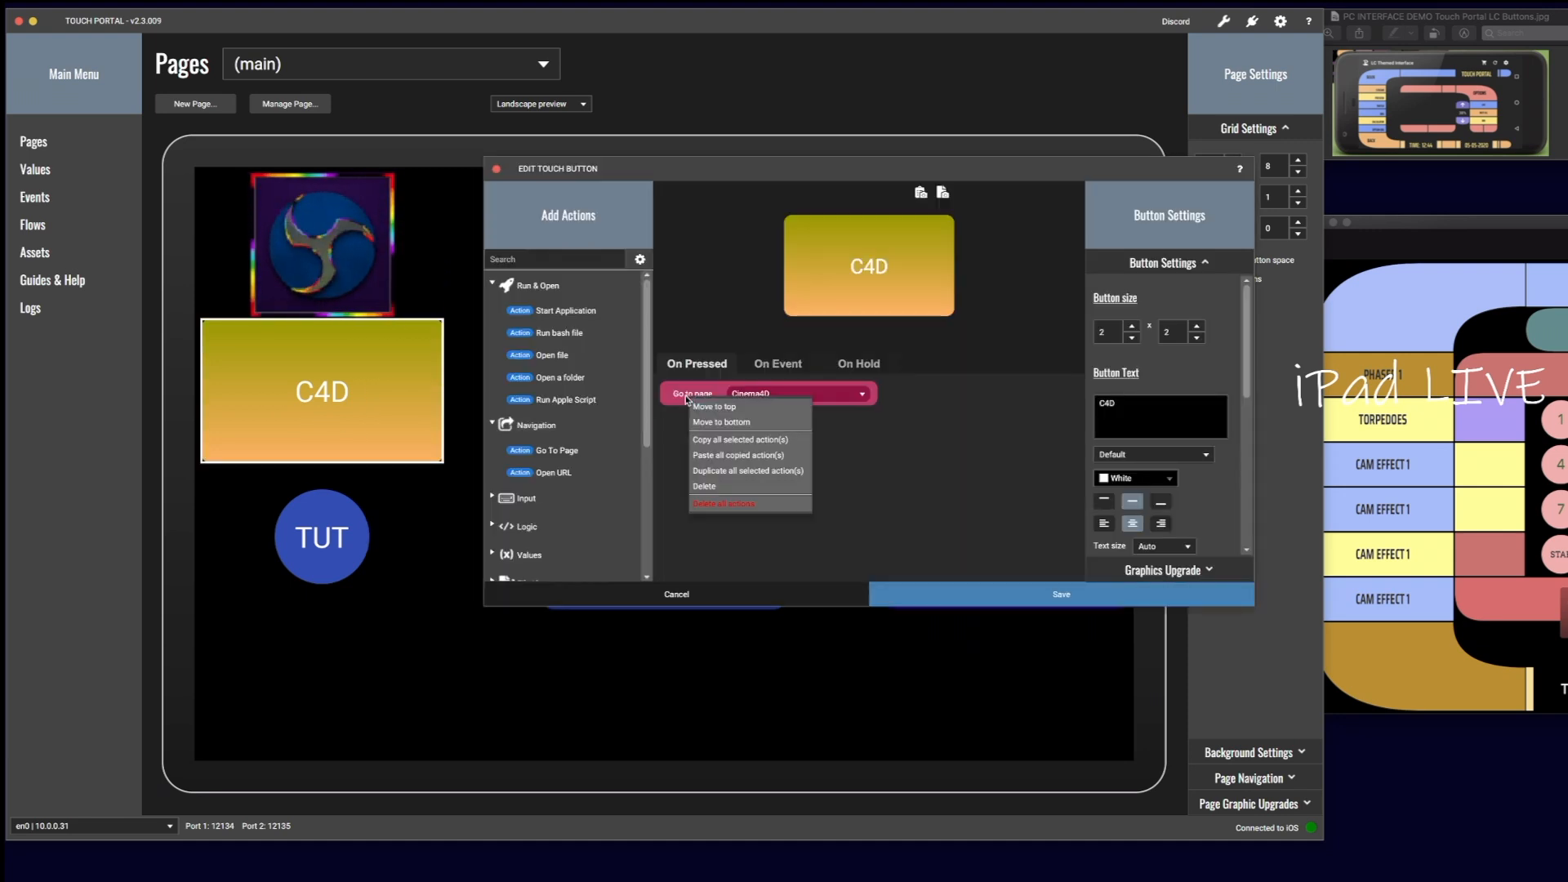
{"action": "left_click", "coordinate": [714, 441]}
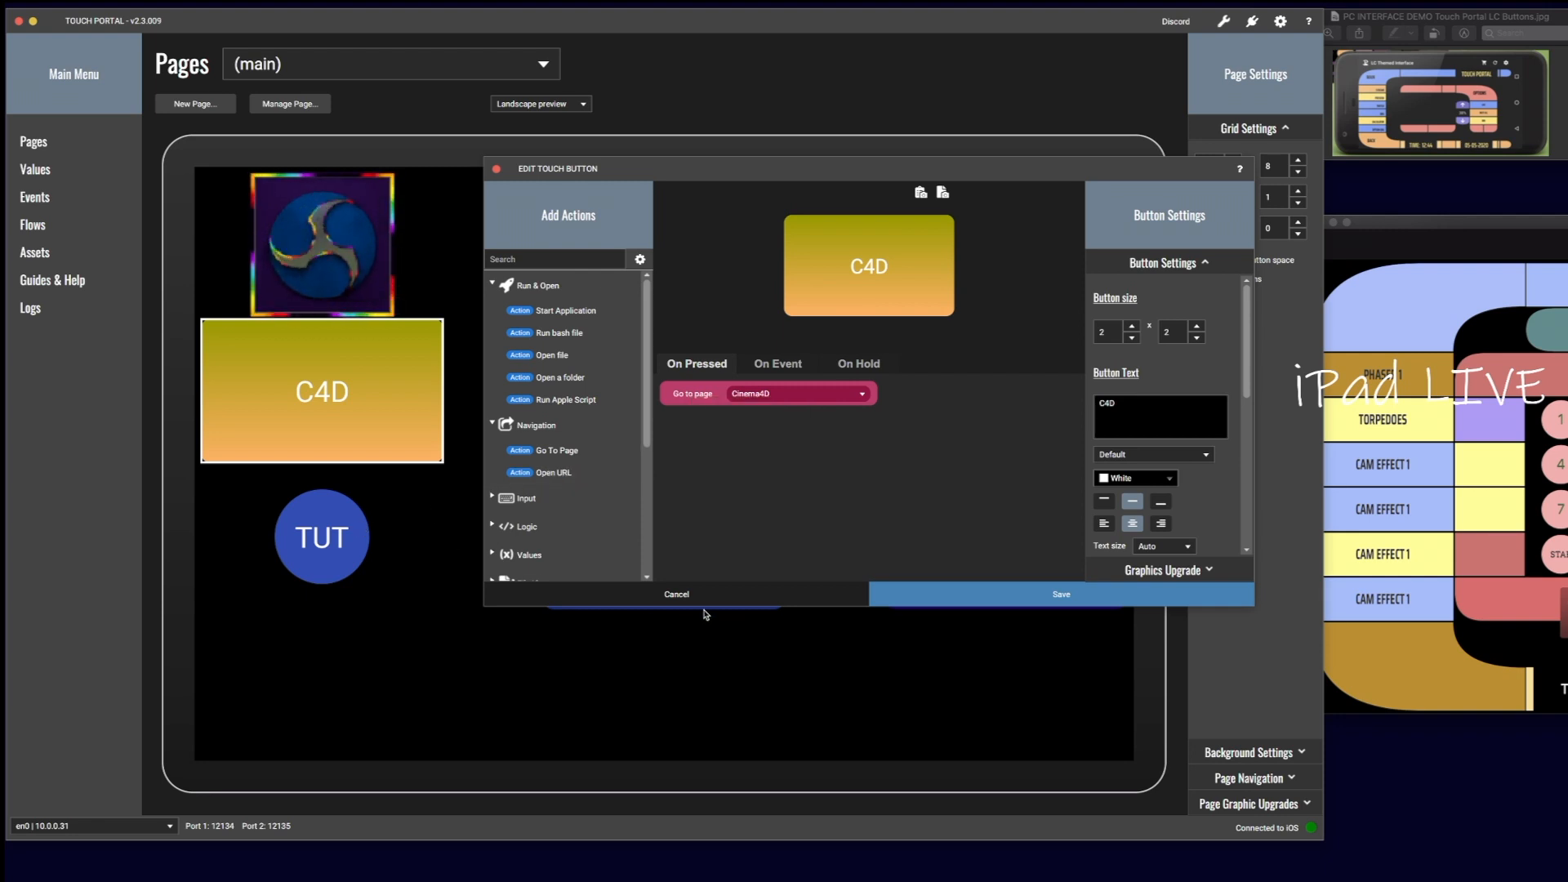
{"action": "left_click", "coordinate": [634, 595]}
Step: Paste the Go to page action into the TUT button, set its target to Retro LC Tutorial and save
{"action": "left_click", "coordinate": [305, 547]}
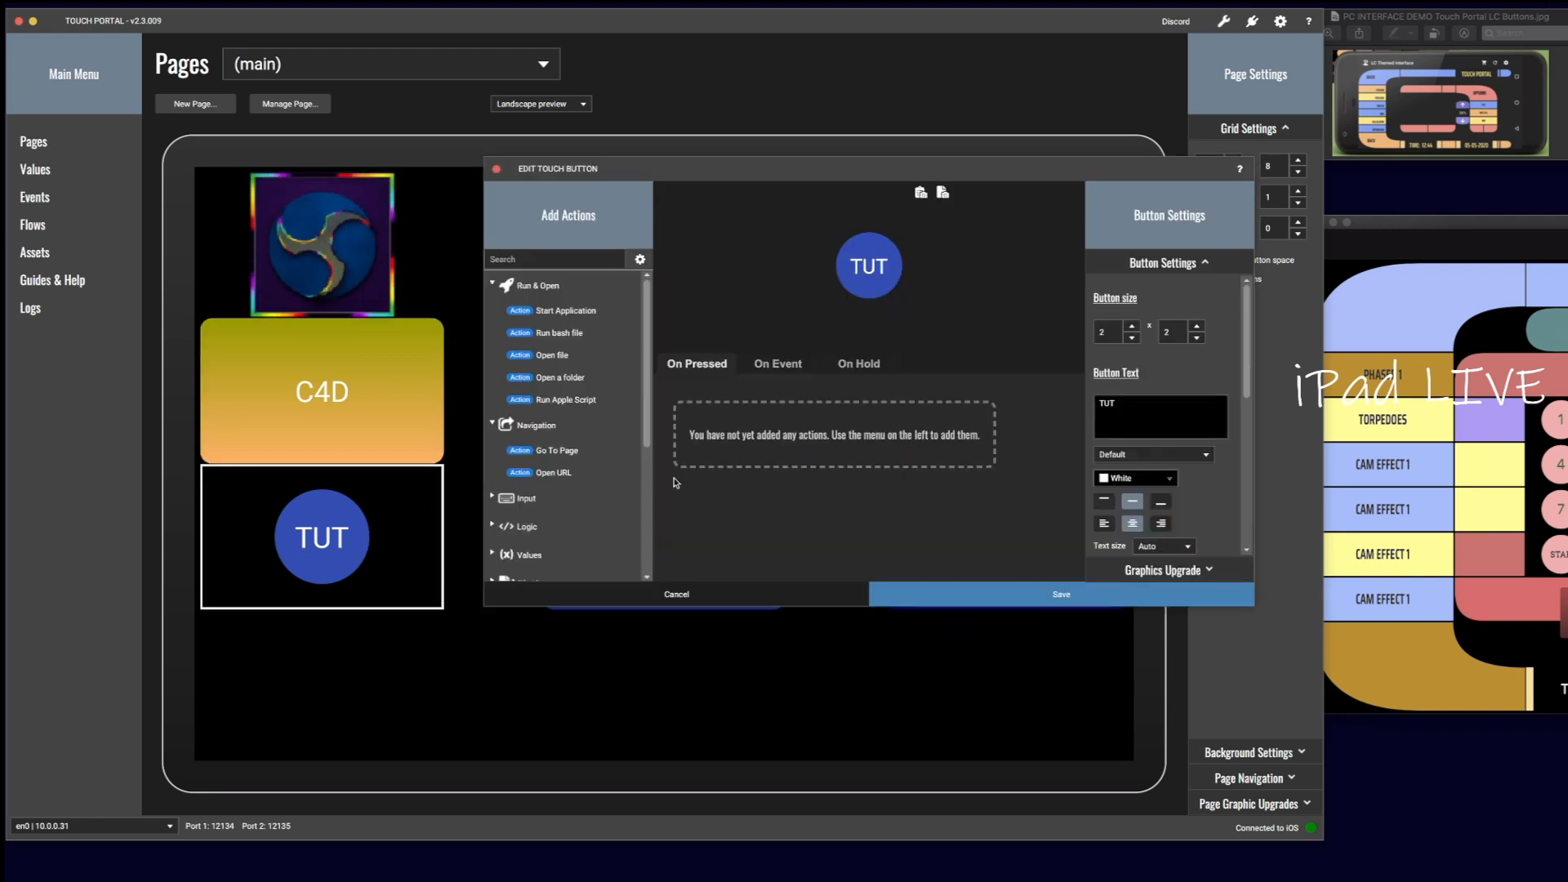
{"action": "right_click", "coordinate": [726, 436]}
{"action": "left_click", "coordinate": [727, 435]}
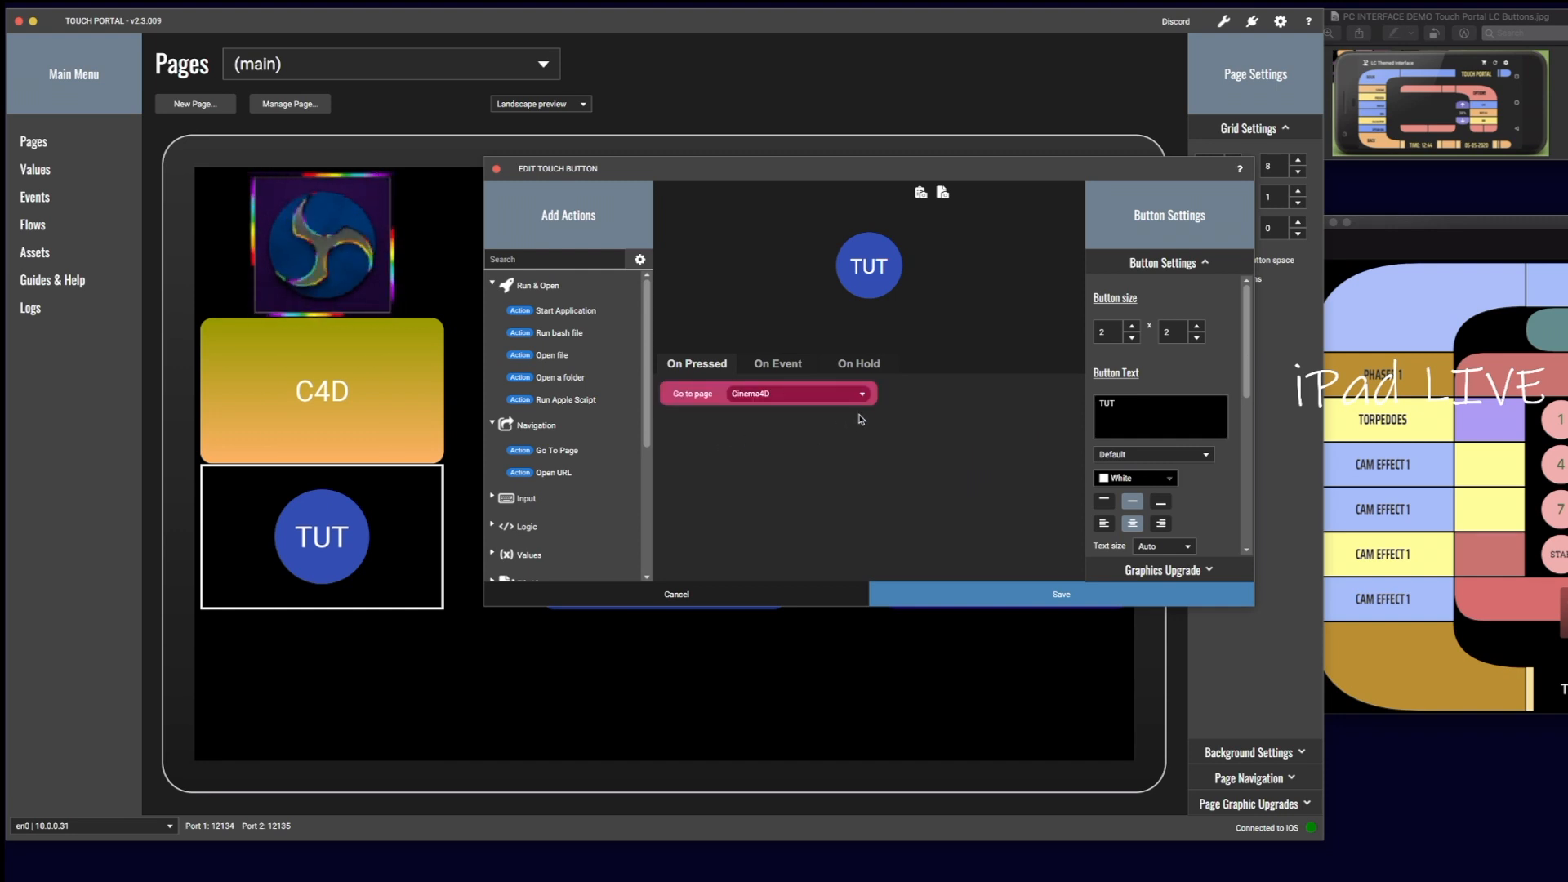
{"action": "left_click", "coordinate": [863, 395]}
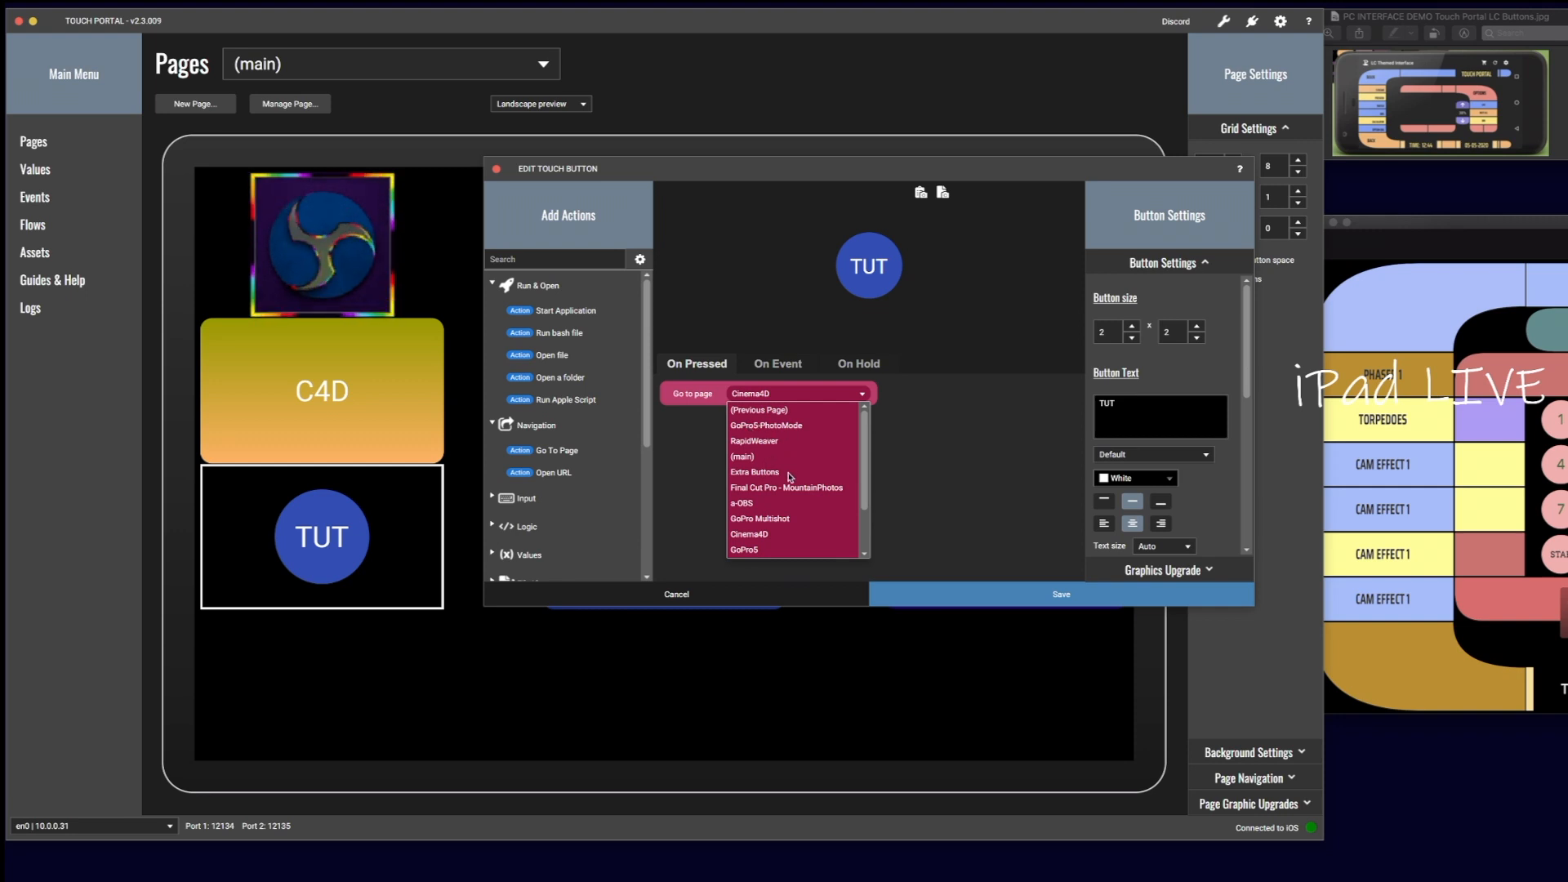
{"action": "scroll", "coordinate": [792, 489], "scroll_direction": "down", "scroll_amount": 2}
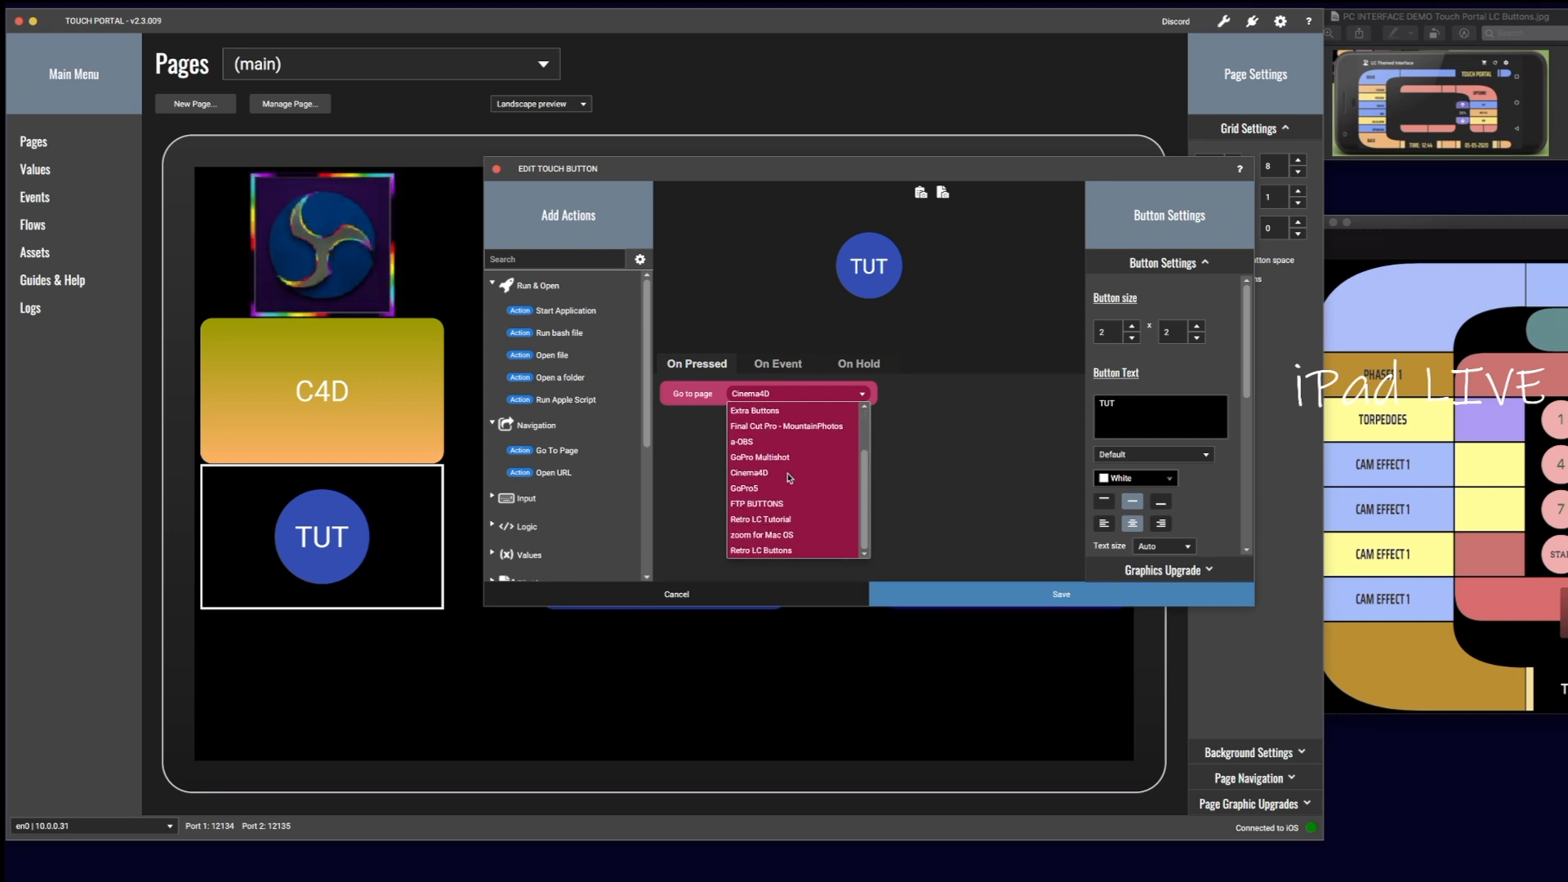
{"action": "left_click", "coordinate": [764, 520]}
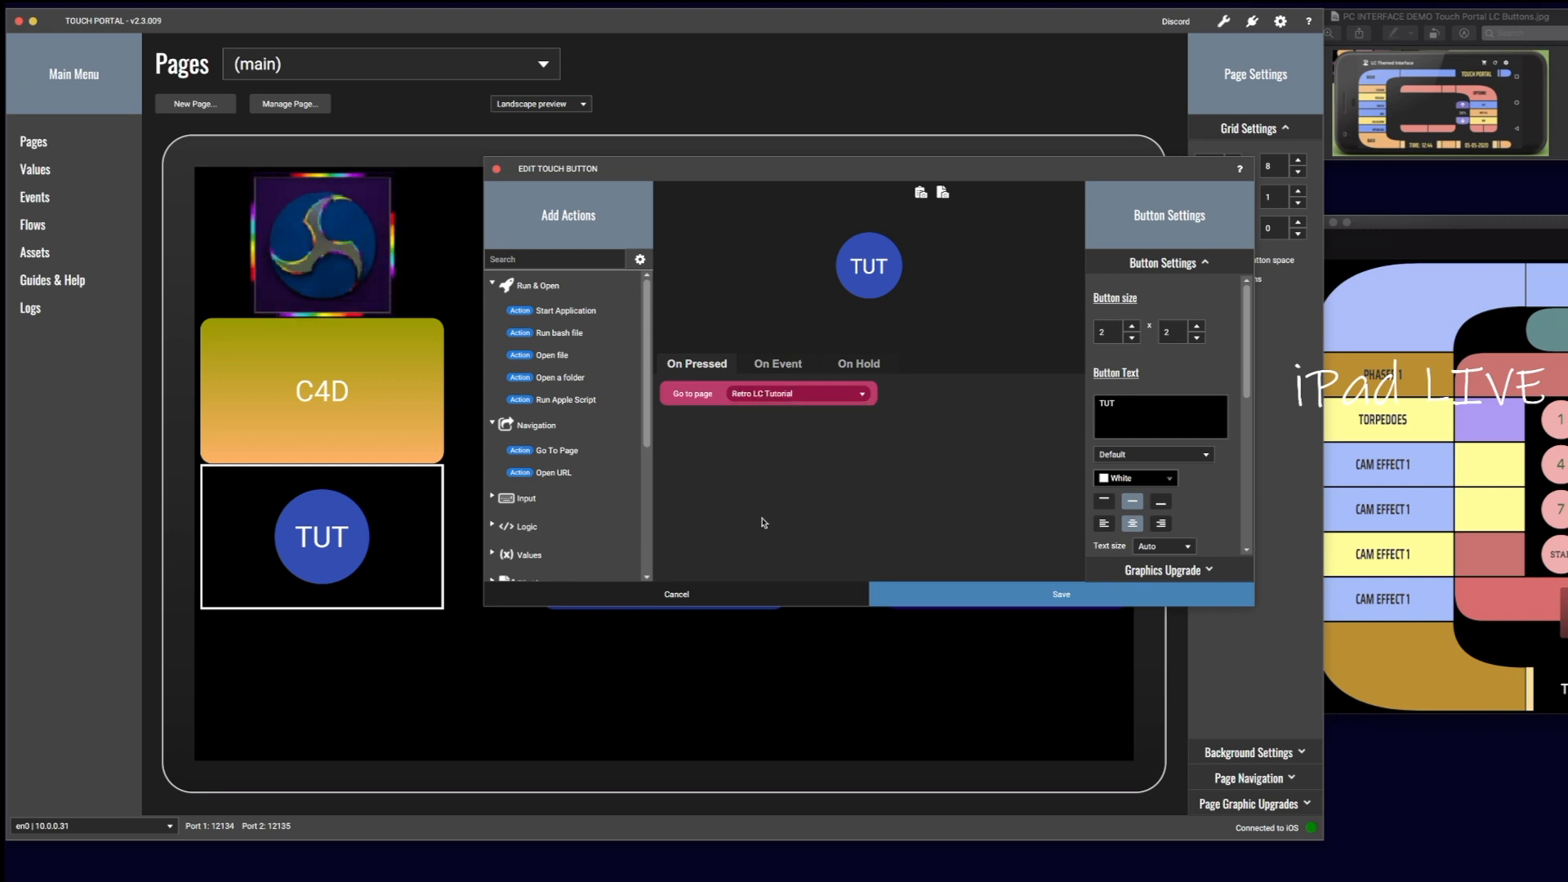
{"action": "left_click", "coordinate": [1054, 599]}
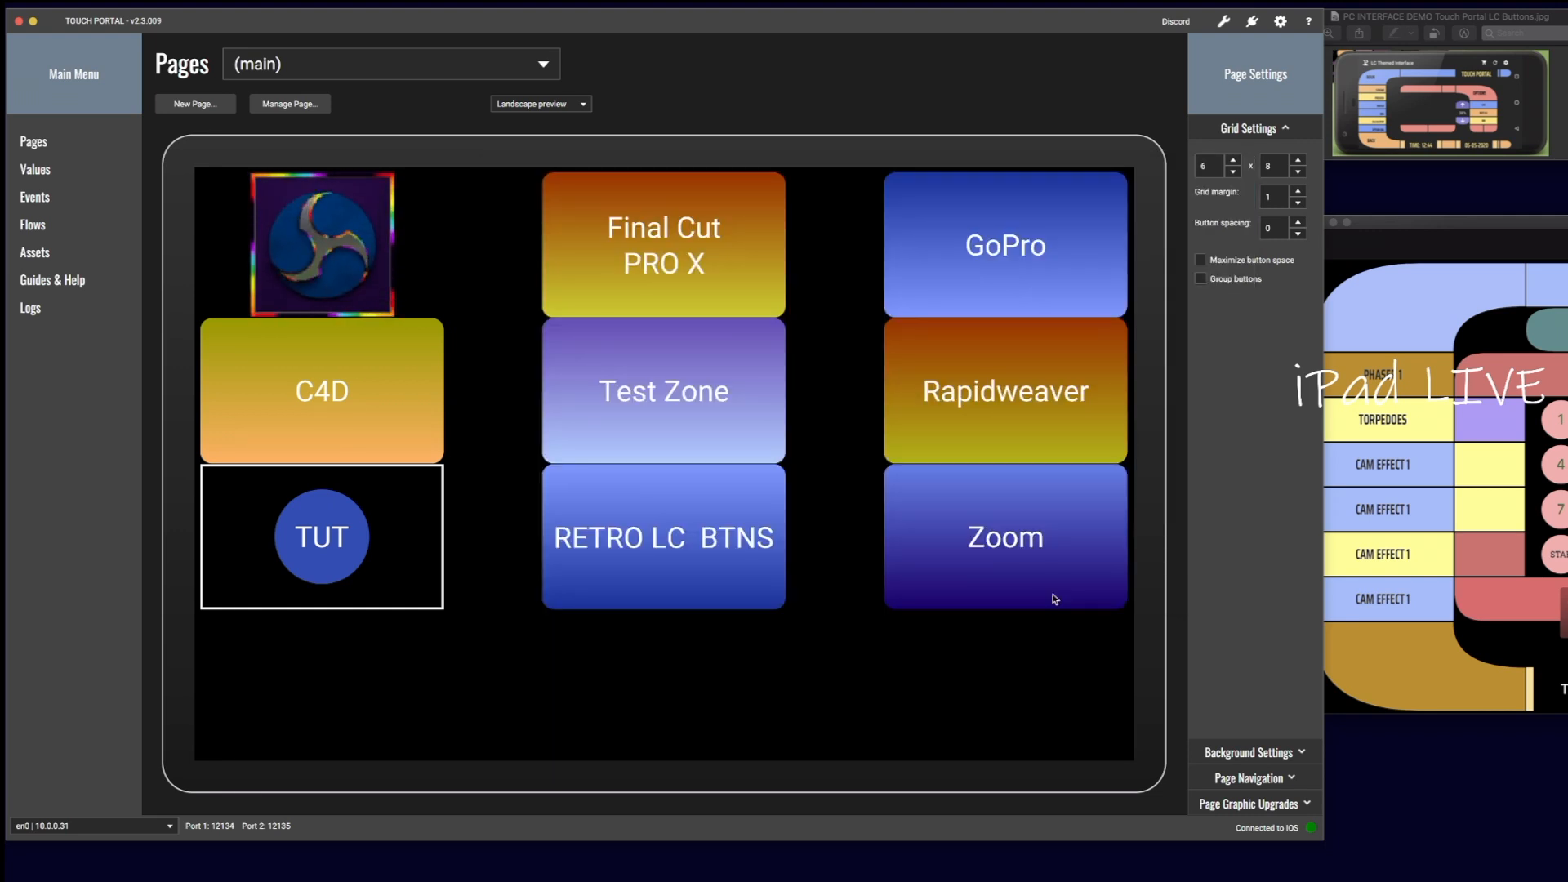
Step: Reopen the Retro LC Tutorial page and shrink the live iPad preview, placing it beside the page layout
{"action": "left_click", "coordinate": [390, 64]}
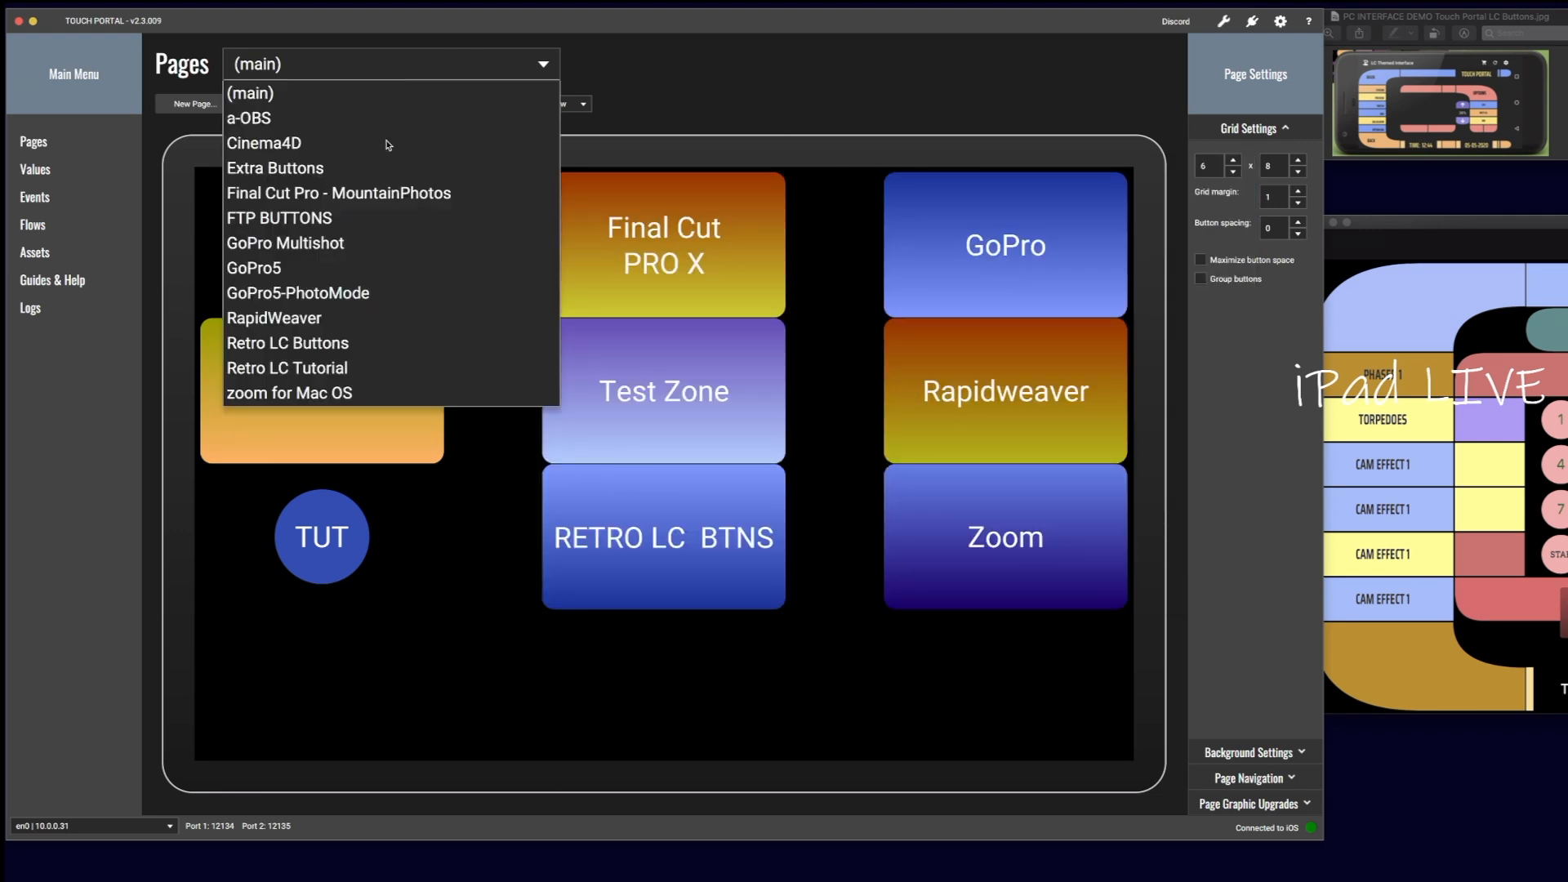
{"action": "left_click", "coordinate": [324, 369]}
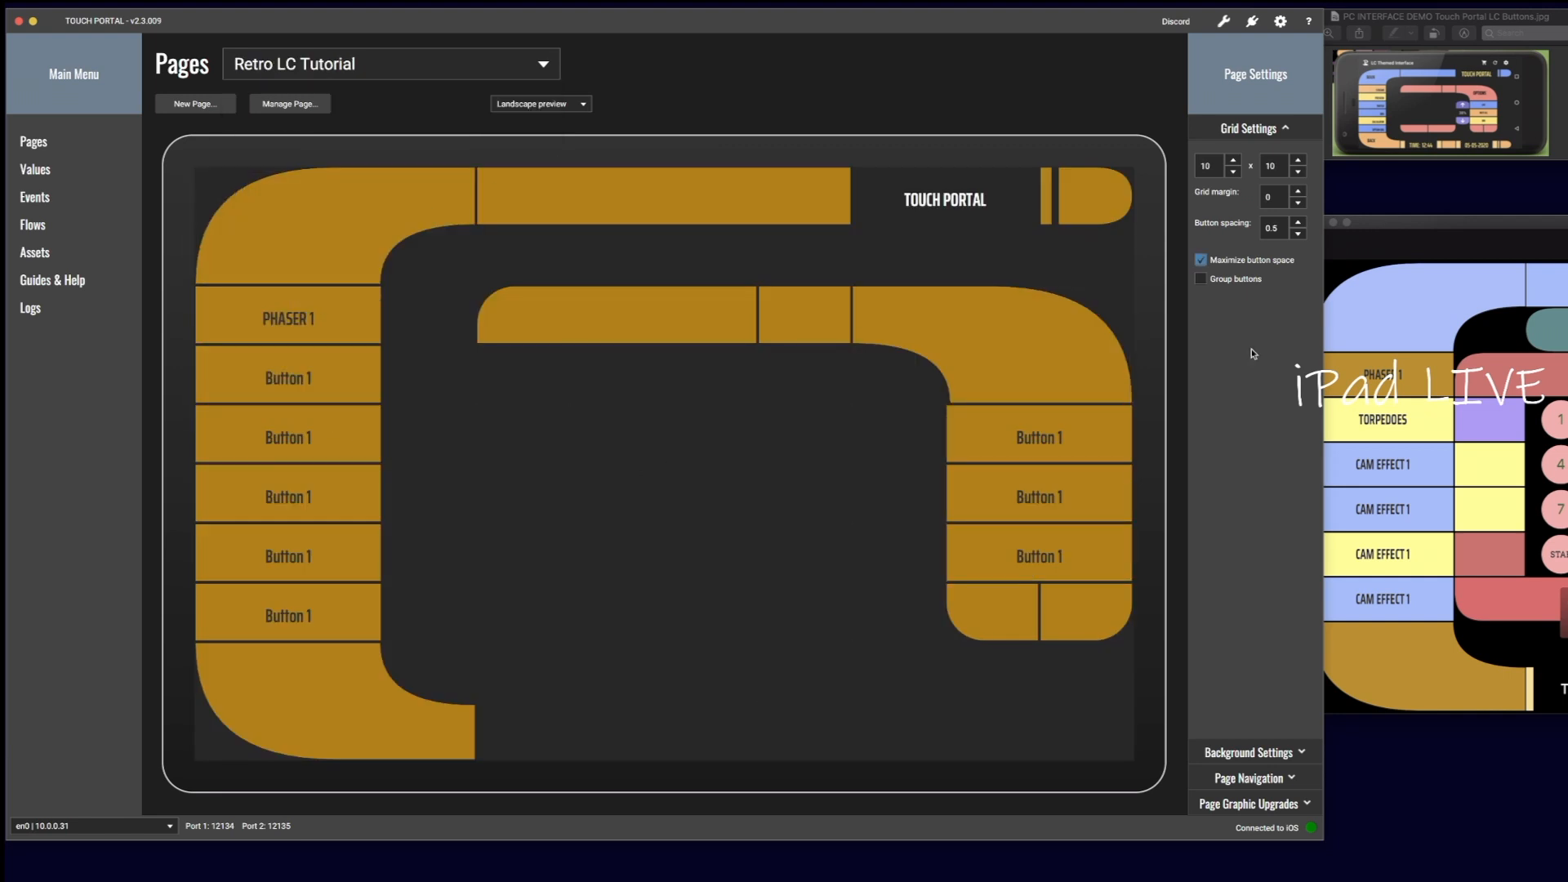
{"action": "left_click_drag", "start_coordinate": [1554, 222], "coordinate": [968, 208]}
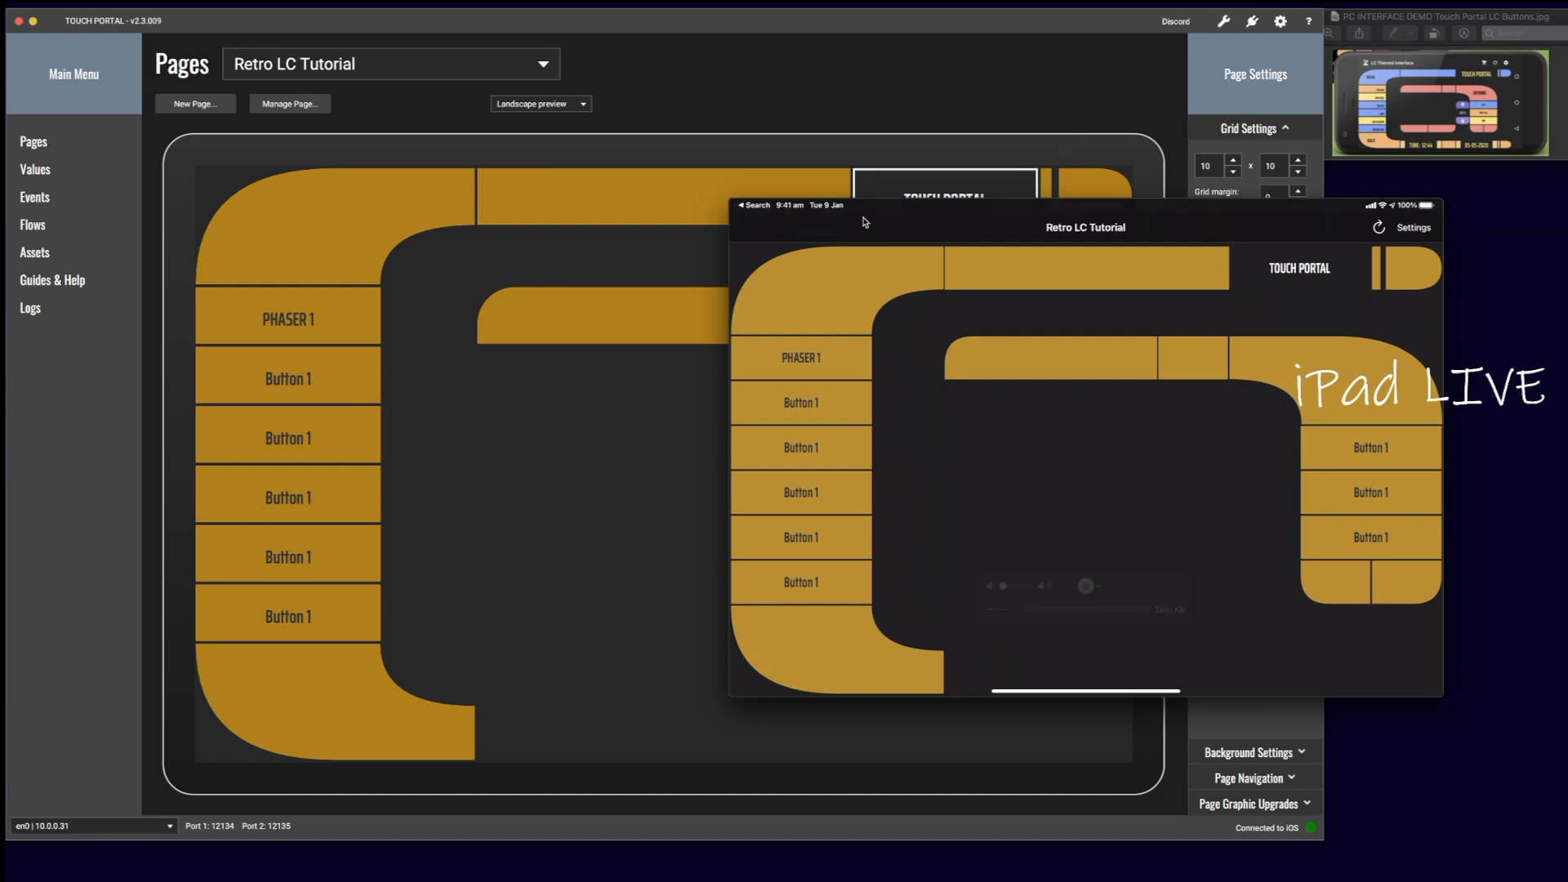
{"action": "left_click_drag", "start_coordinate": [733, 700], "coordinate": [1251, 339]}
{"action": "left_click_drag", "start_coordinate": [1255, 199], "coordinate": [1330, 259]}
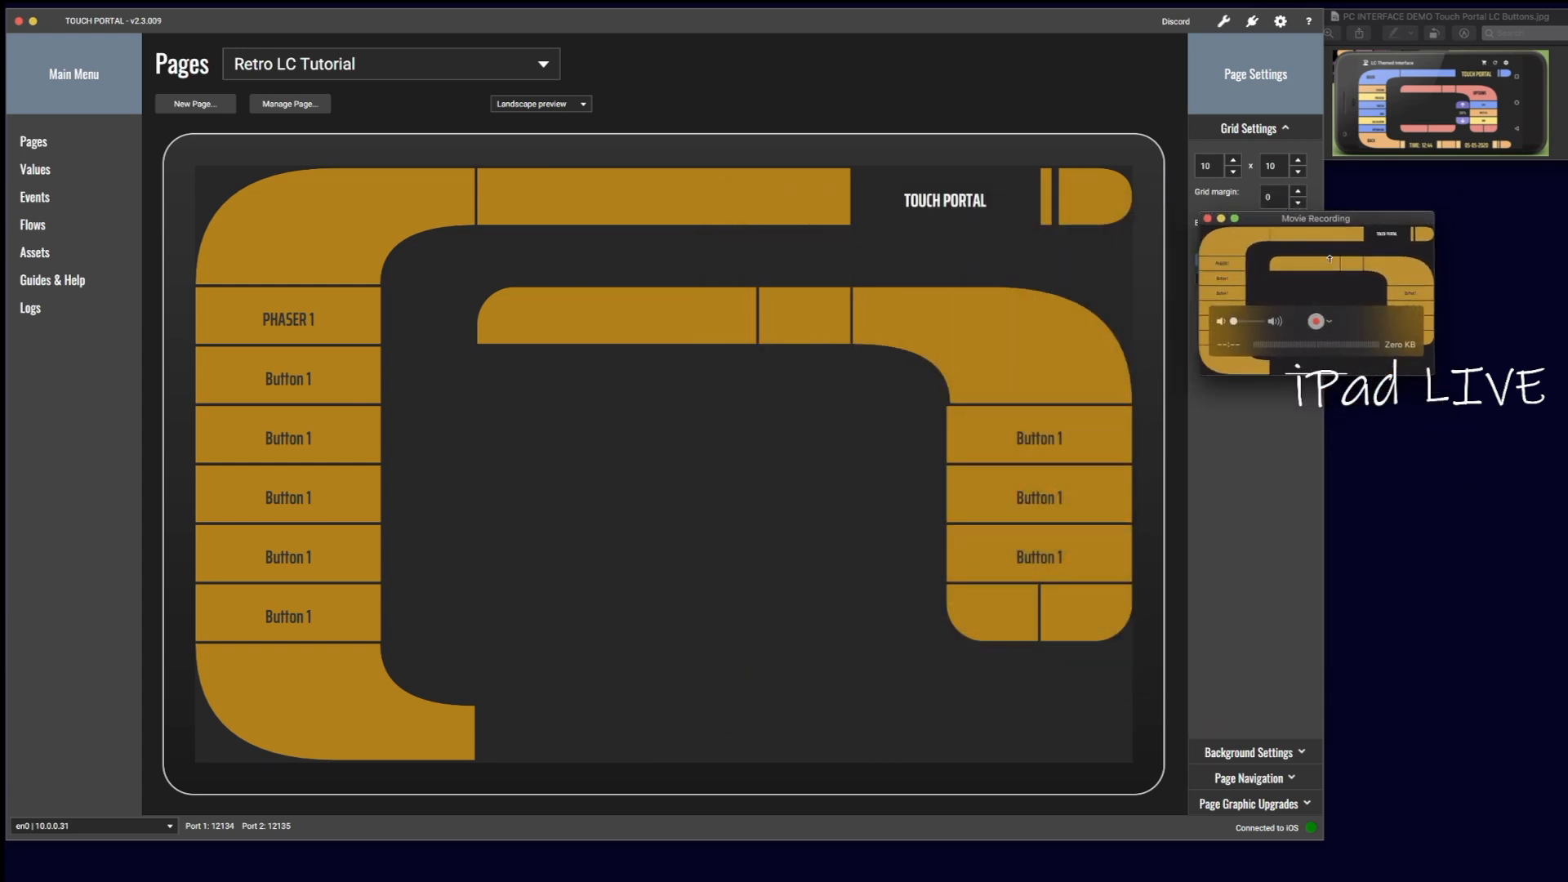
Step: Move the live iPad preview window beneath the iPad LIVE caption, leaving the empty button's editor without saving
{"action": "left_click_drag", "start_coordinate": [1258, 221], "coordinate": [1379, 421]}
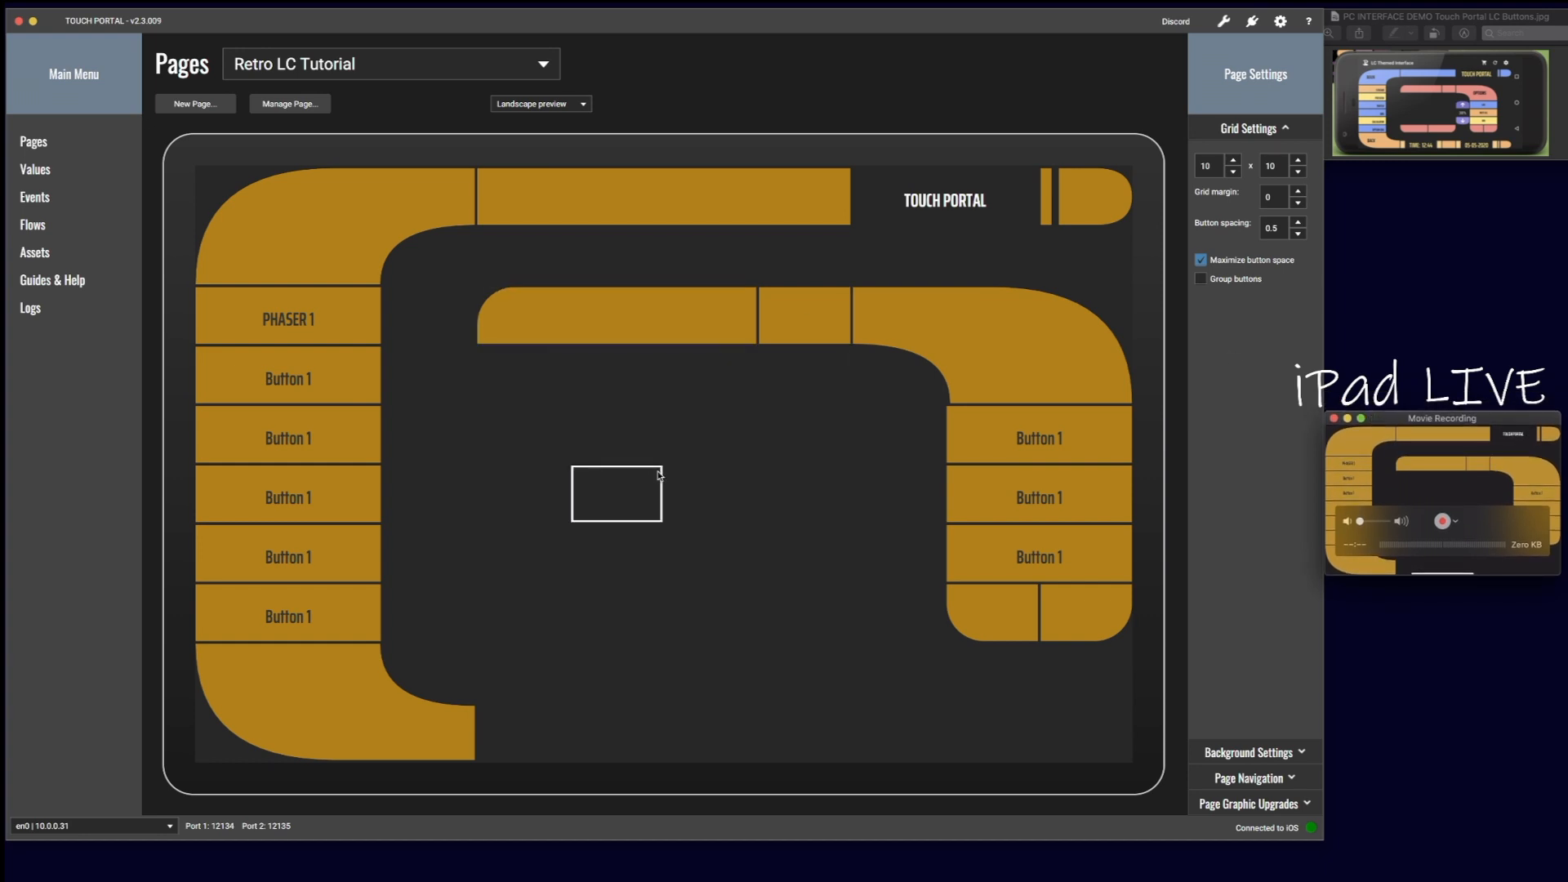
{"action": "left_click", "coordinate": [676, 442]}
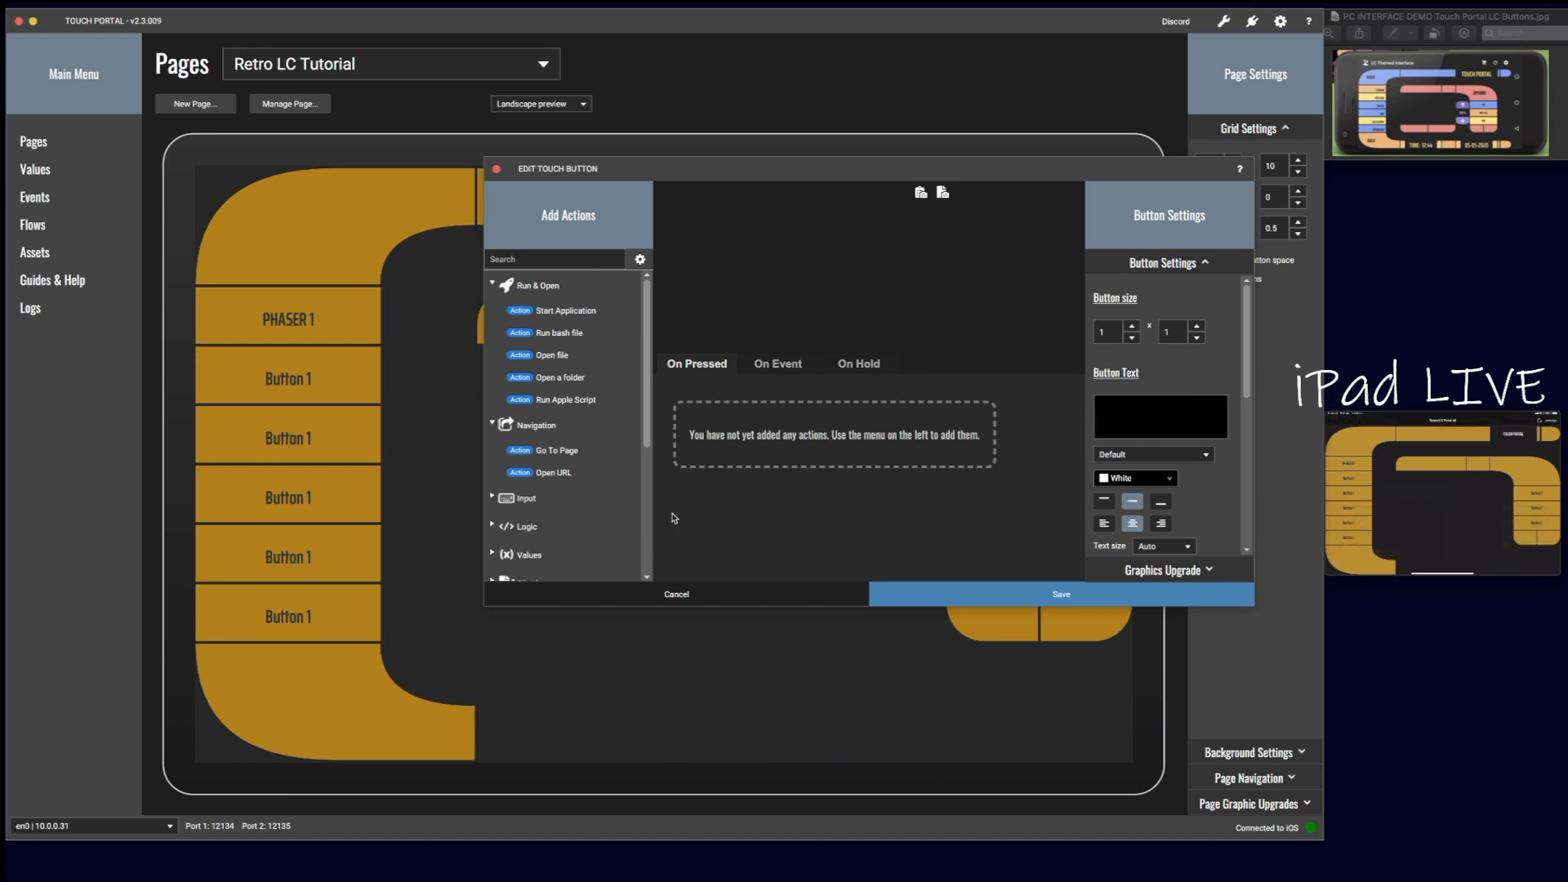
{"action": "left_click", "coordinate": [672, 598]}
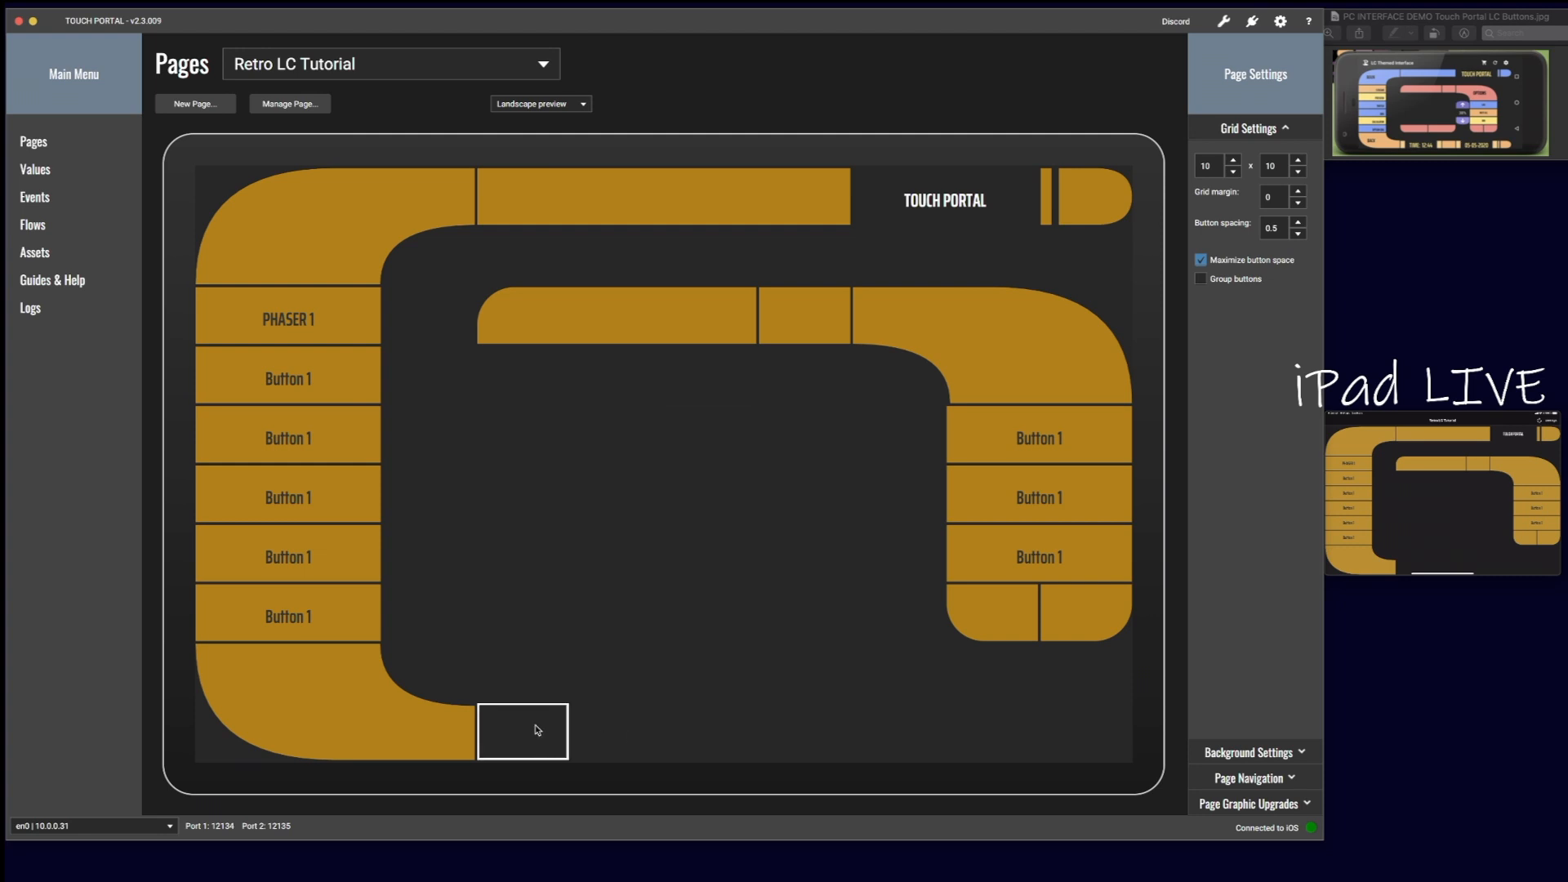
Step: Create a button two cells wide beside the lower corner piece and give it the RetroLC graphics upgrade LC Line
{"action": "left_click", "coordinate": [518, 727]}
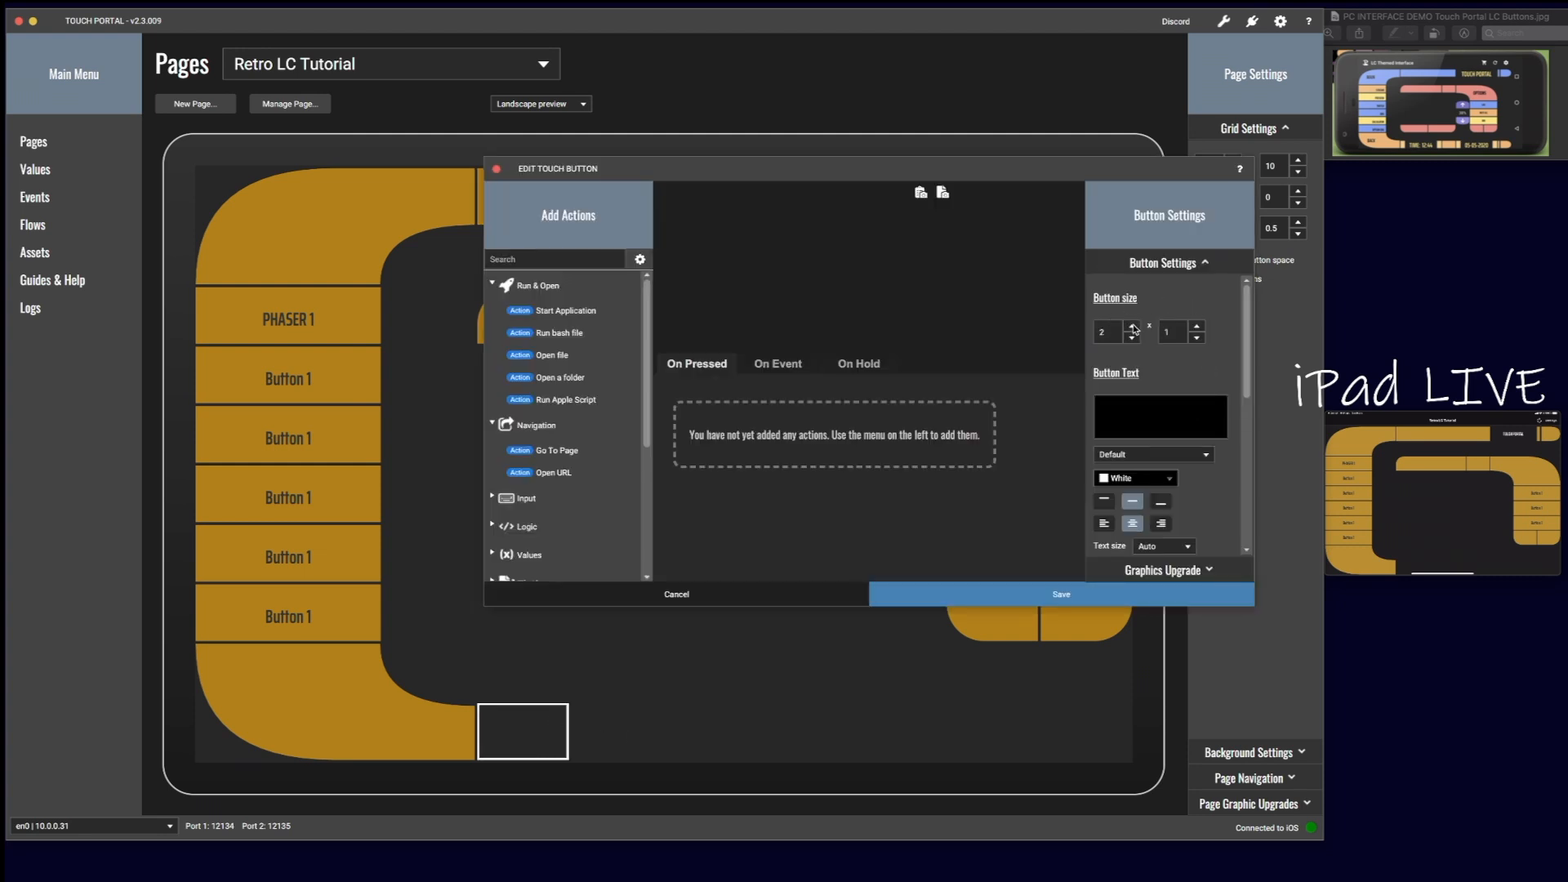
{"action": "left_click", "coordinate": [1174, 572]}
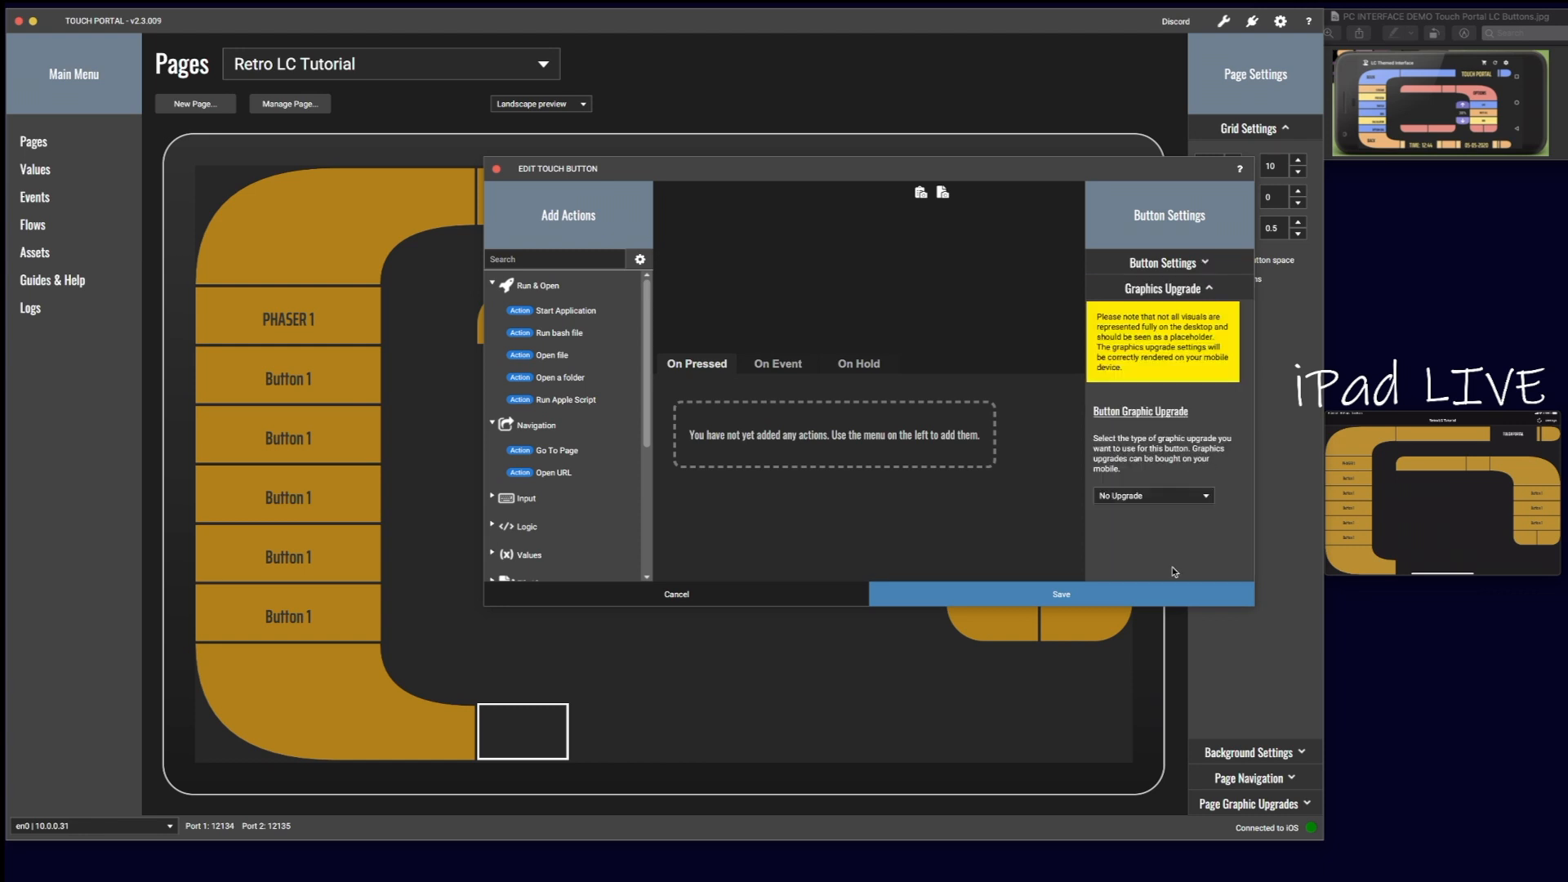
{"action": "left_click", "coordinate": [1151, 496]}
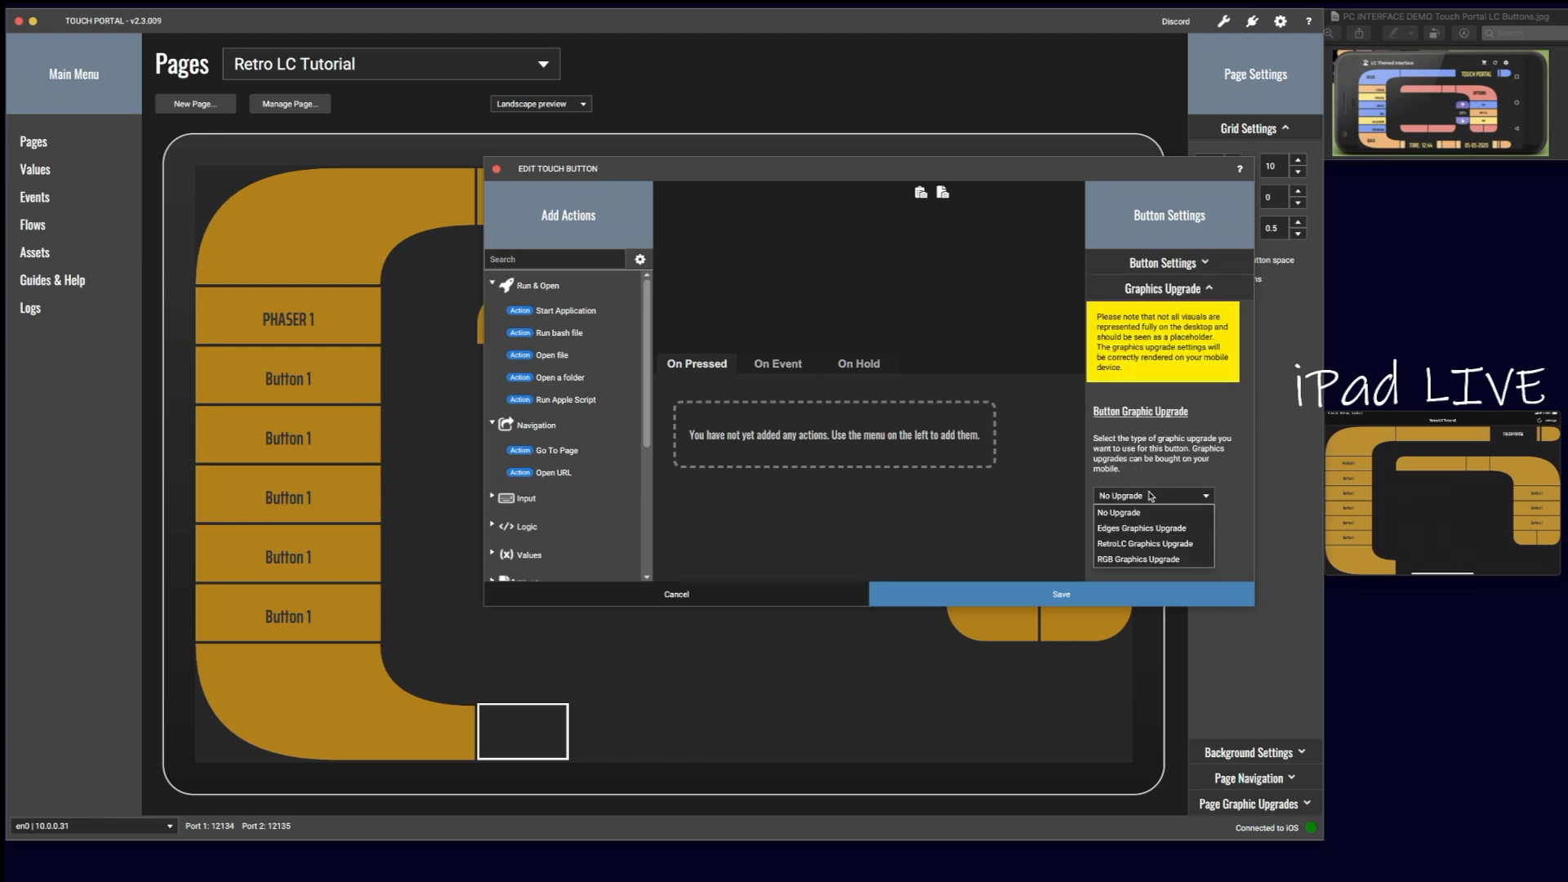
{"action": "left_click", "coordinate": [1147, 544]}
{"action": "left_click", "coordinate": [814, 625]}
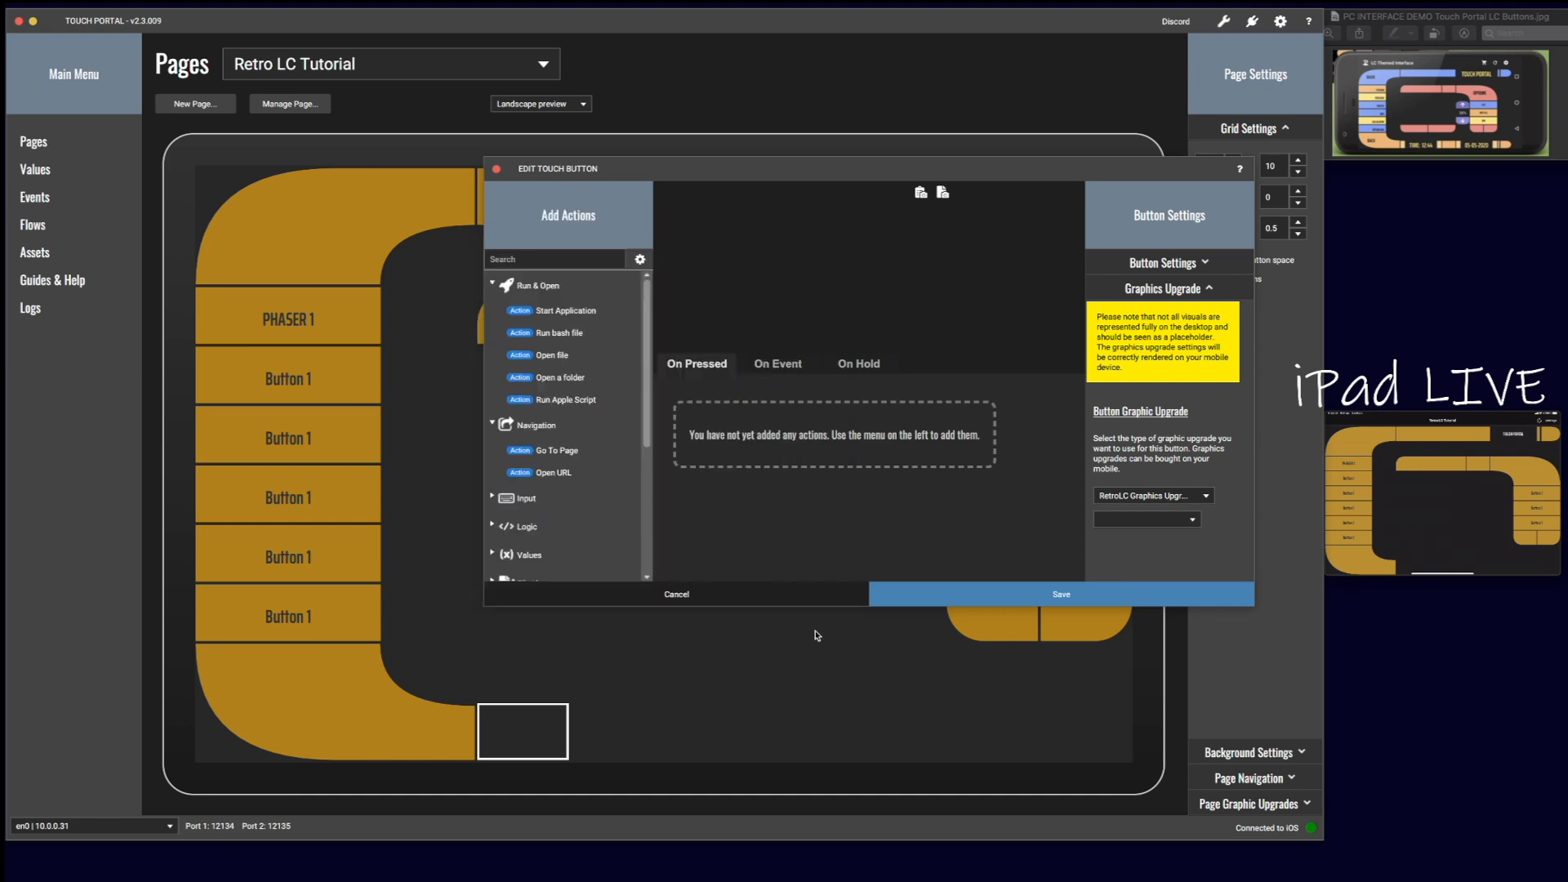
{"action": "left_click", "coordinate": [1193, 521]}
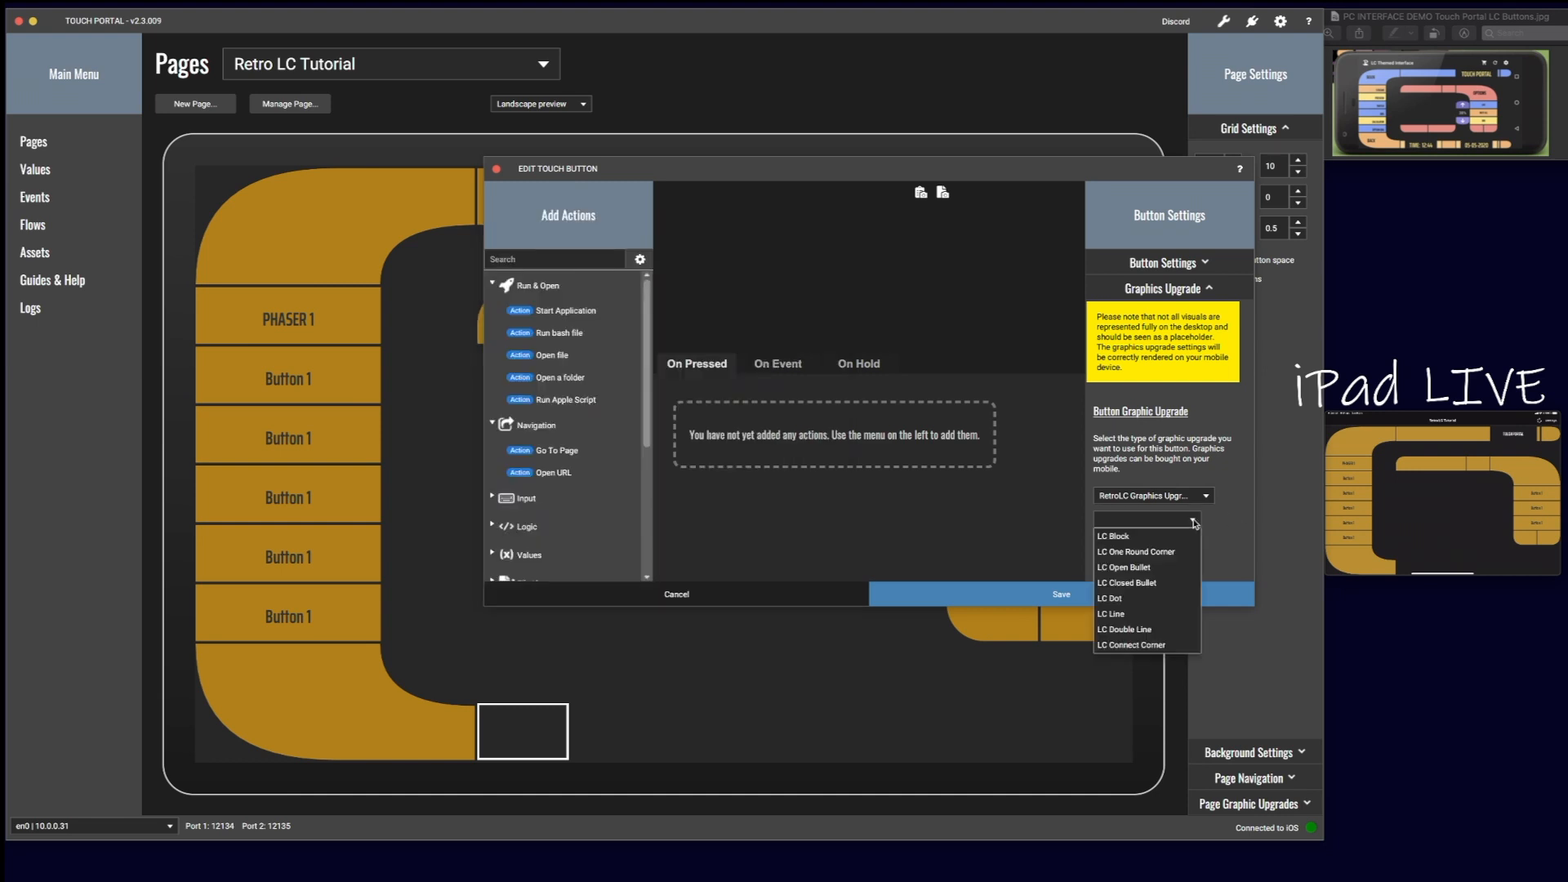
{"action": "left_click", "coordinate": [1113, 615]}
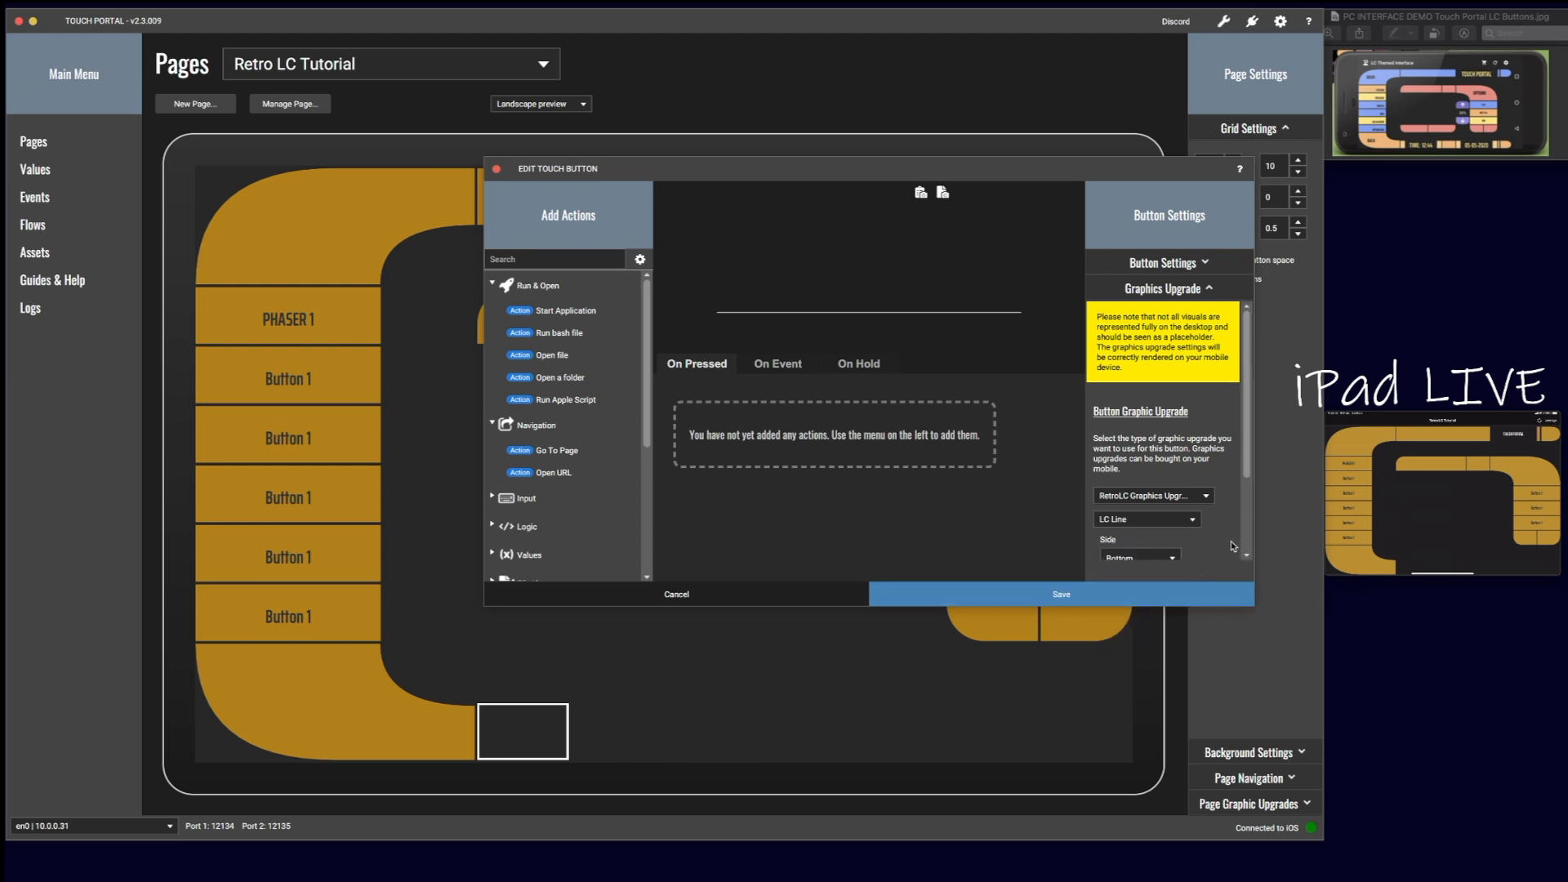
Step: Put the button's LC Line on the left side with colour #e6b34d and size 5, and save
{"action": "scroll", "coordinate": [1232, 541], "scroll_direction": "down", "scroll_amount": 3}
{"action": "left_click", "coordinate": [1173, 475]}
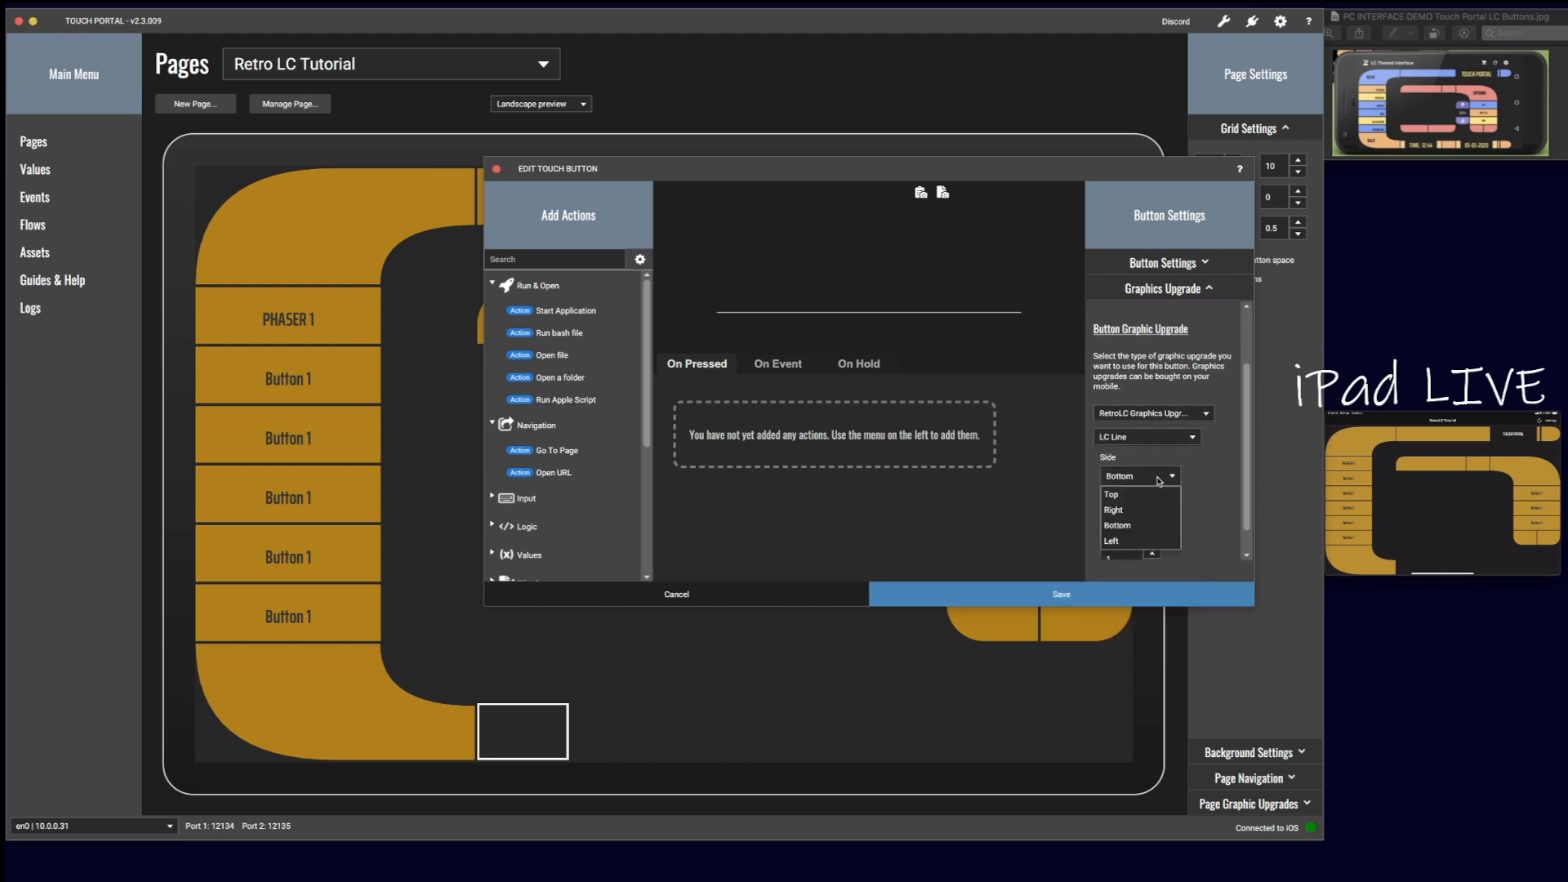
{"action": "left_click", "coordinate": [1122, 541]}
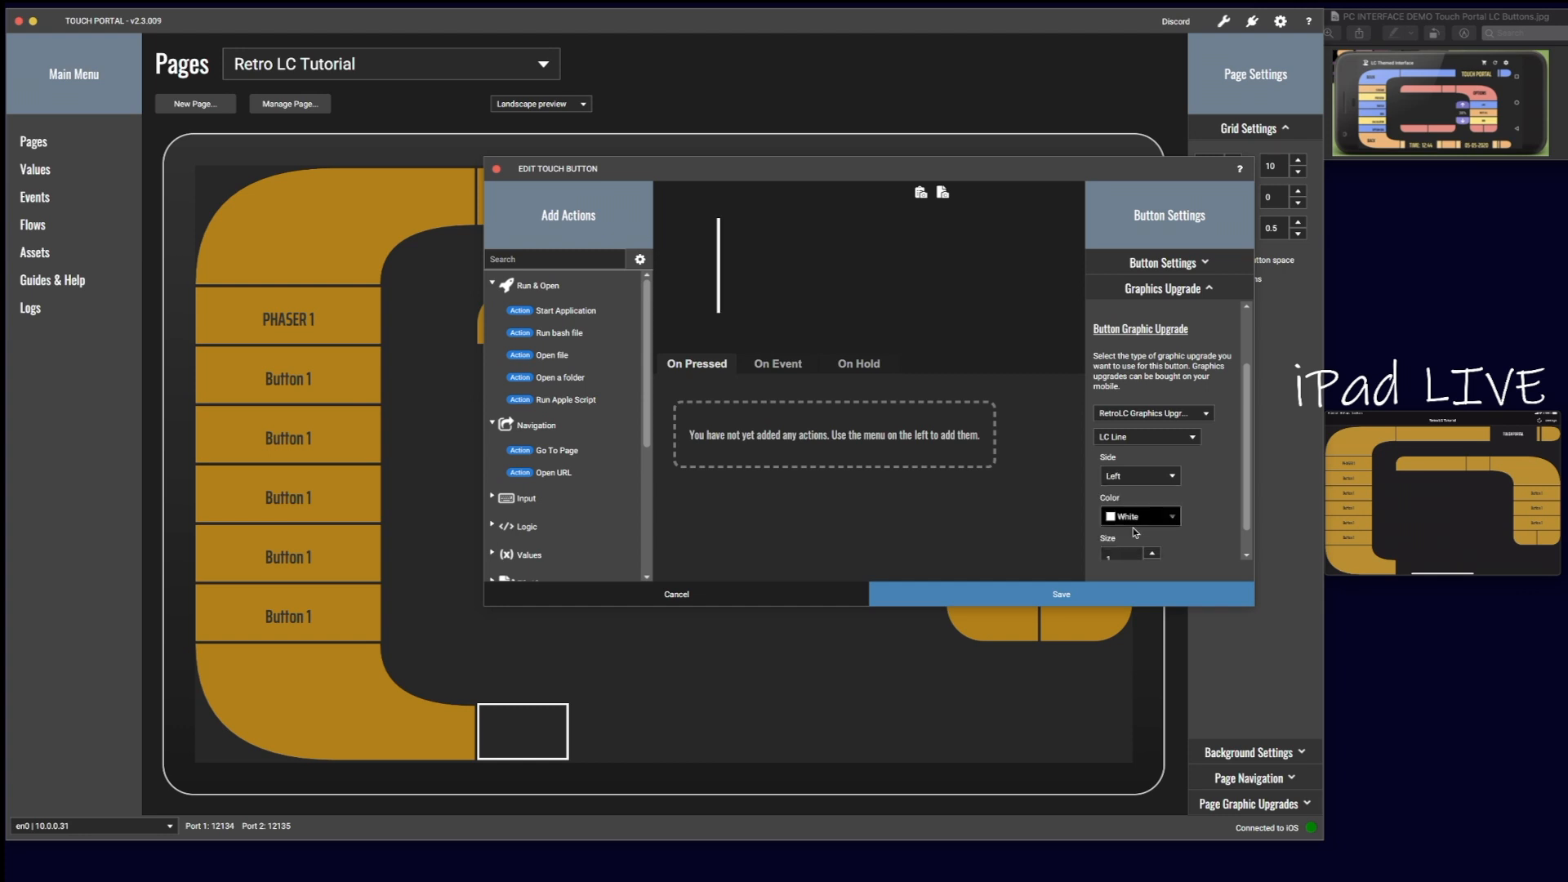
{"action": "scroll", "coordinate": [1152, 539], "scroll_direction": "down", "scroll_amount": 2}
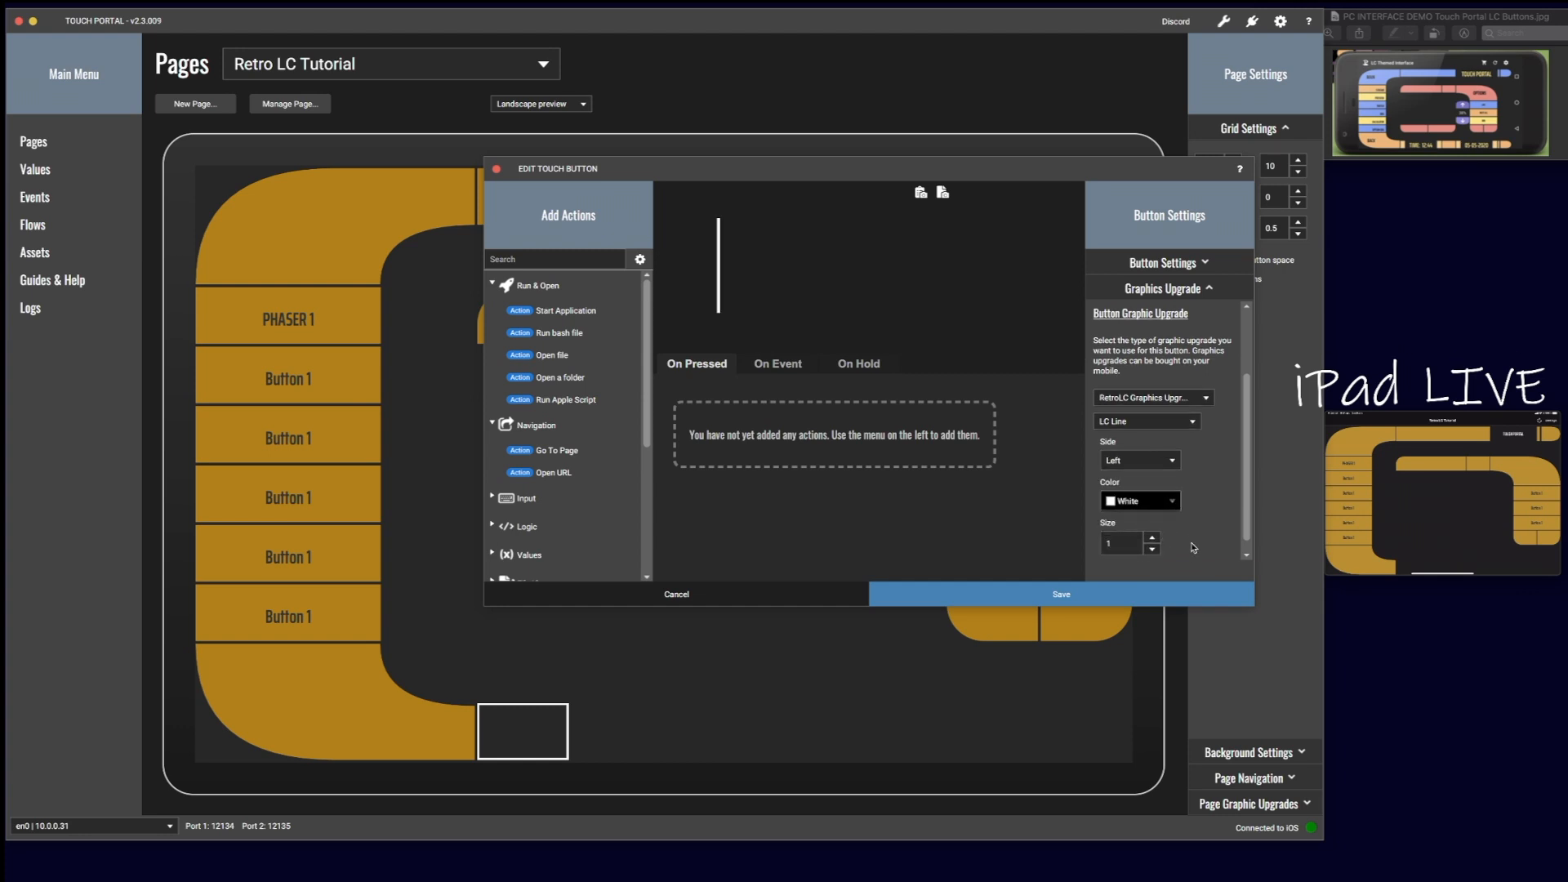
{"action": "left_click", "coordinate": [1135, 488]}
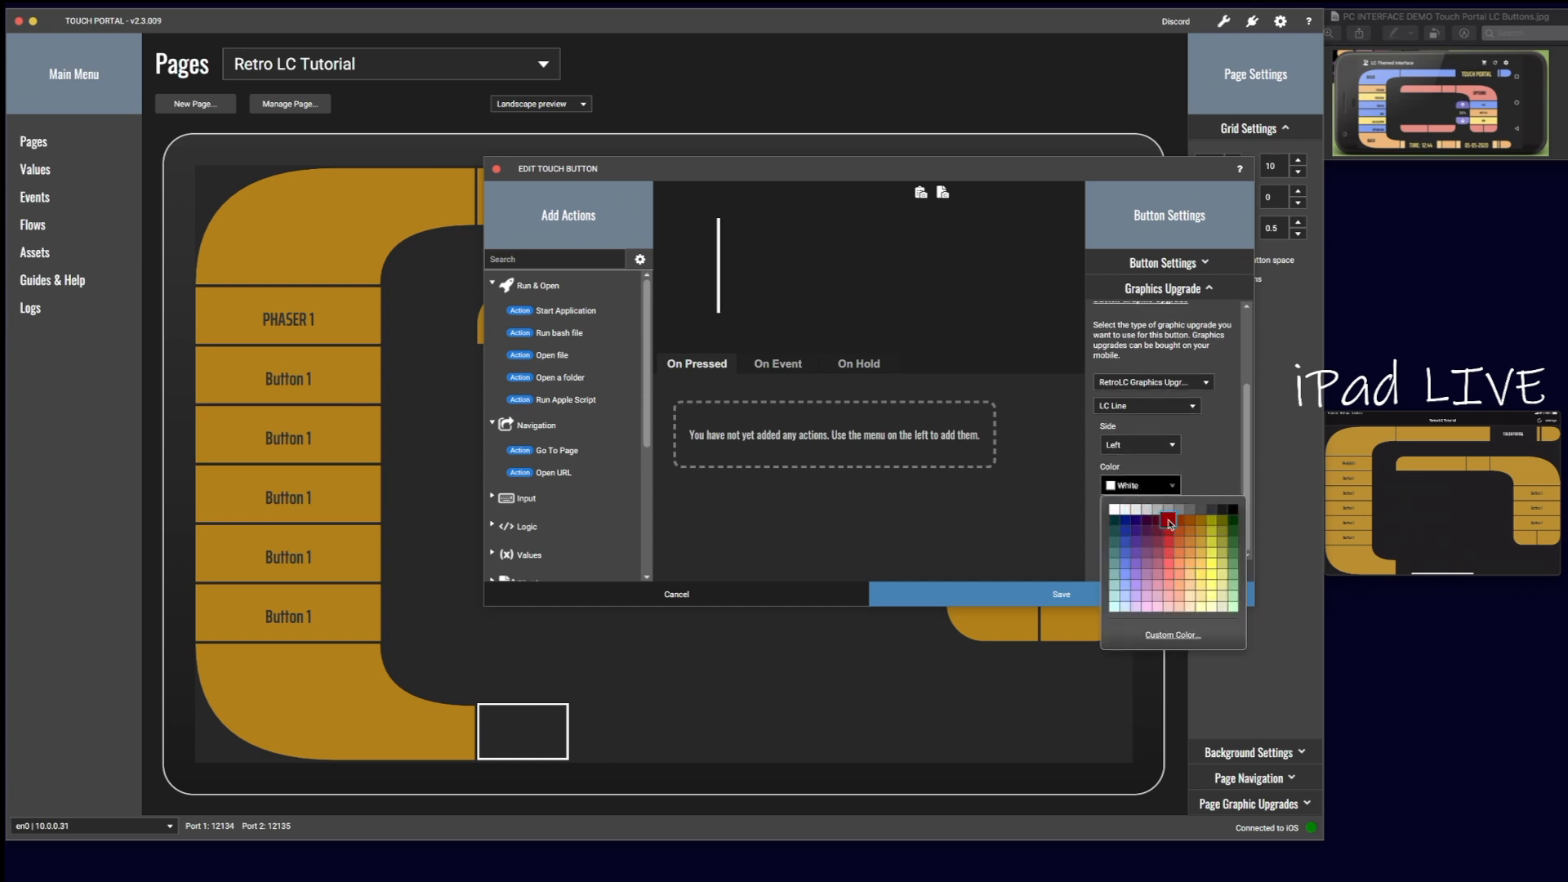
{"action": "left_click", "coordinate": [1200, 555]}
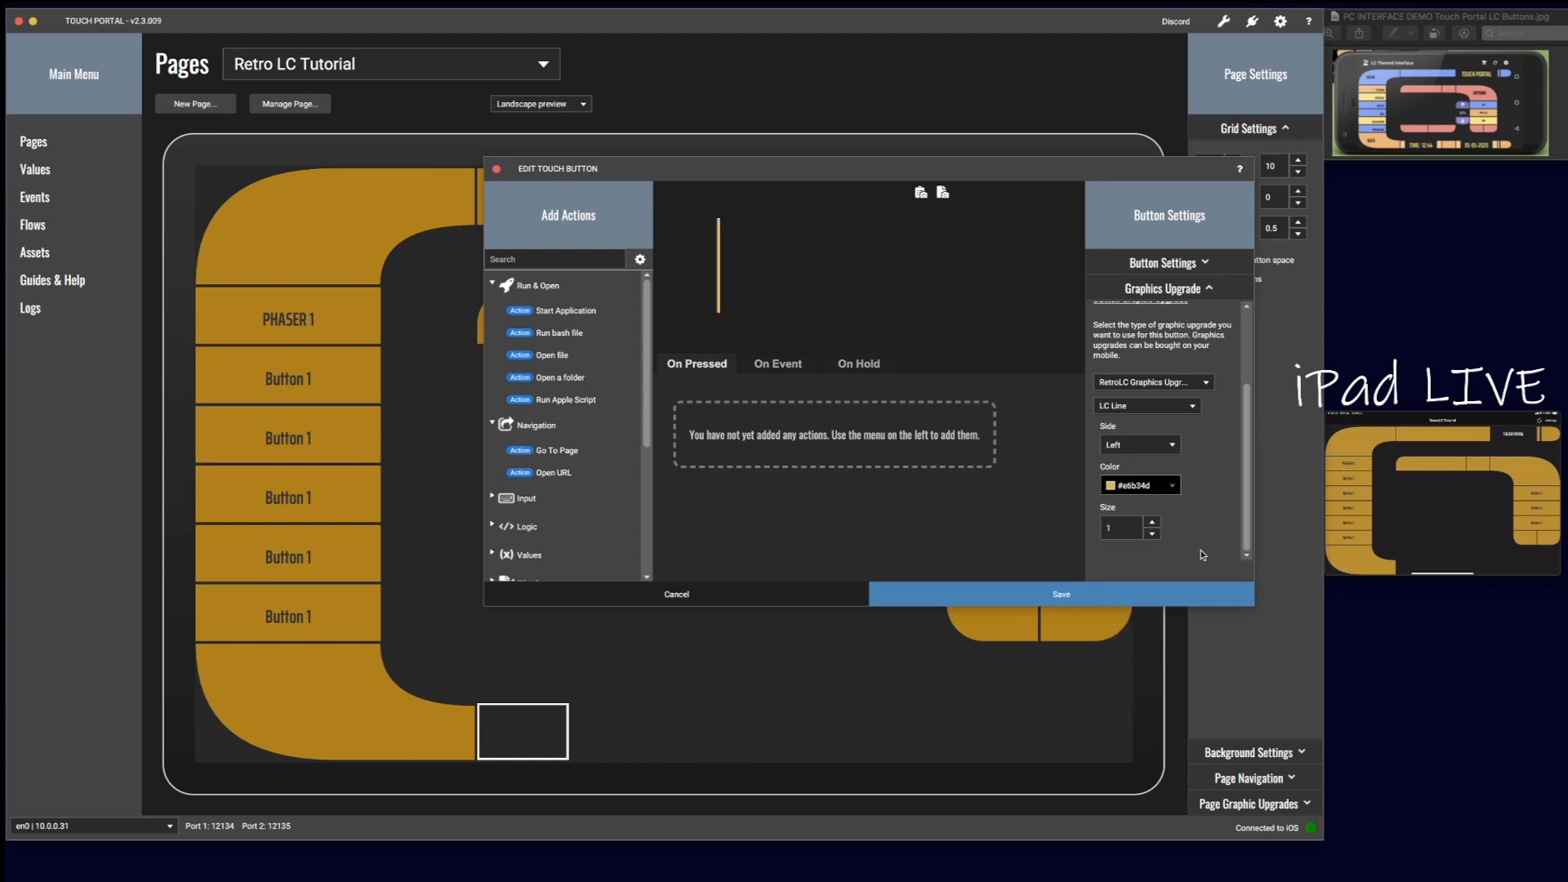
{"action": "left_click", "coordinate": [1153, 522]}
{"action": "left_click", "coordinate": [1154, 522]}
{"action": "left_click", "coordinate": [1153, 523]}
{"action": "left_click", "coordinate": [1153, 523]}
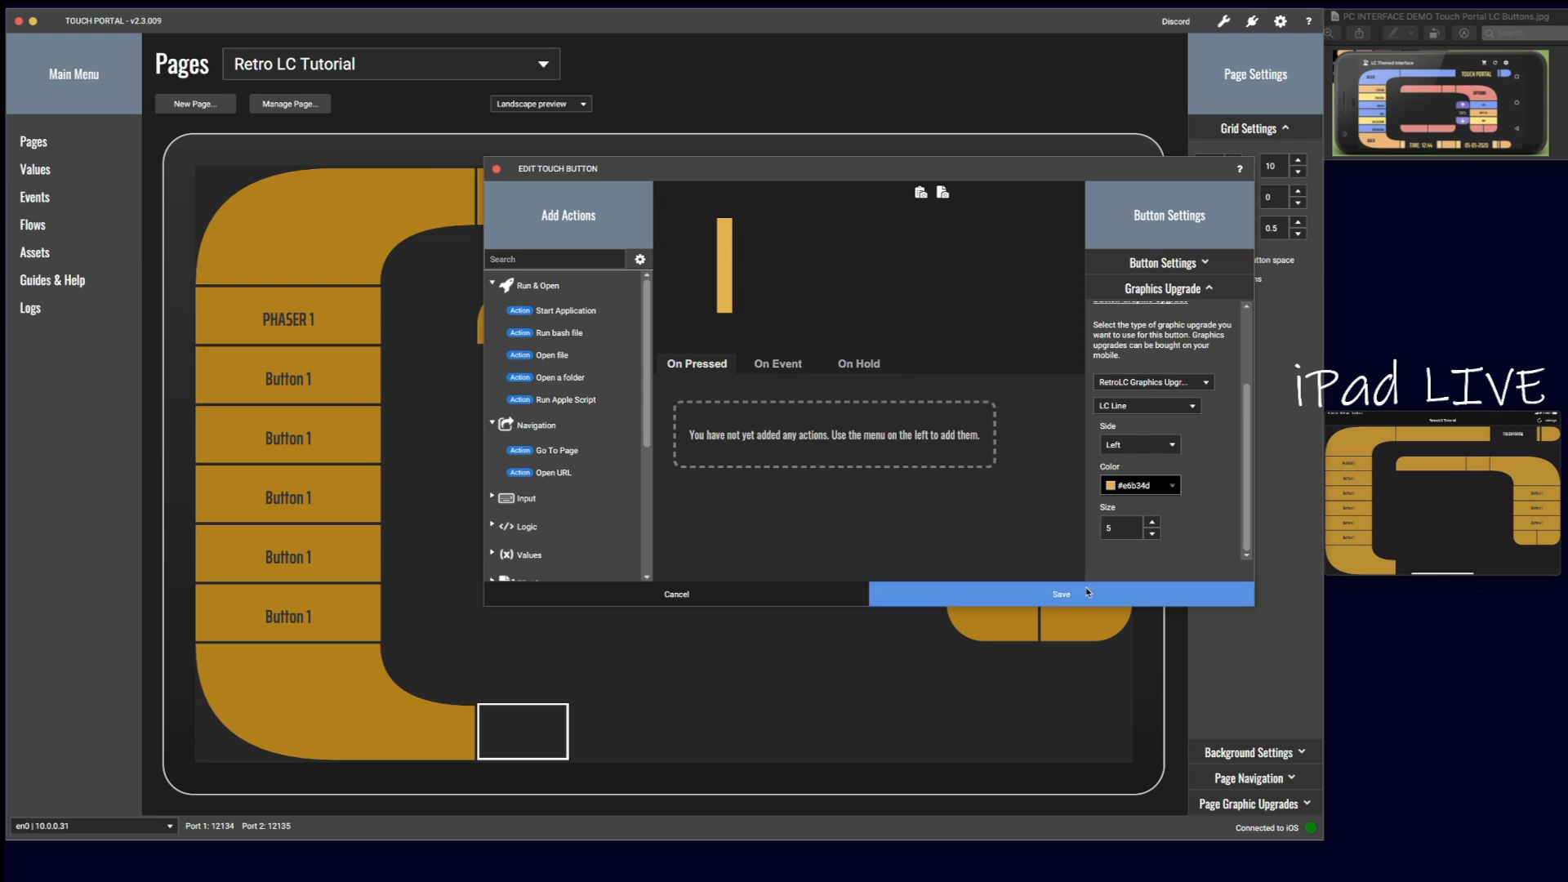
{"action": "left_click", "coordinate": [1061, 594]}
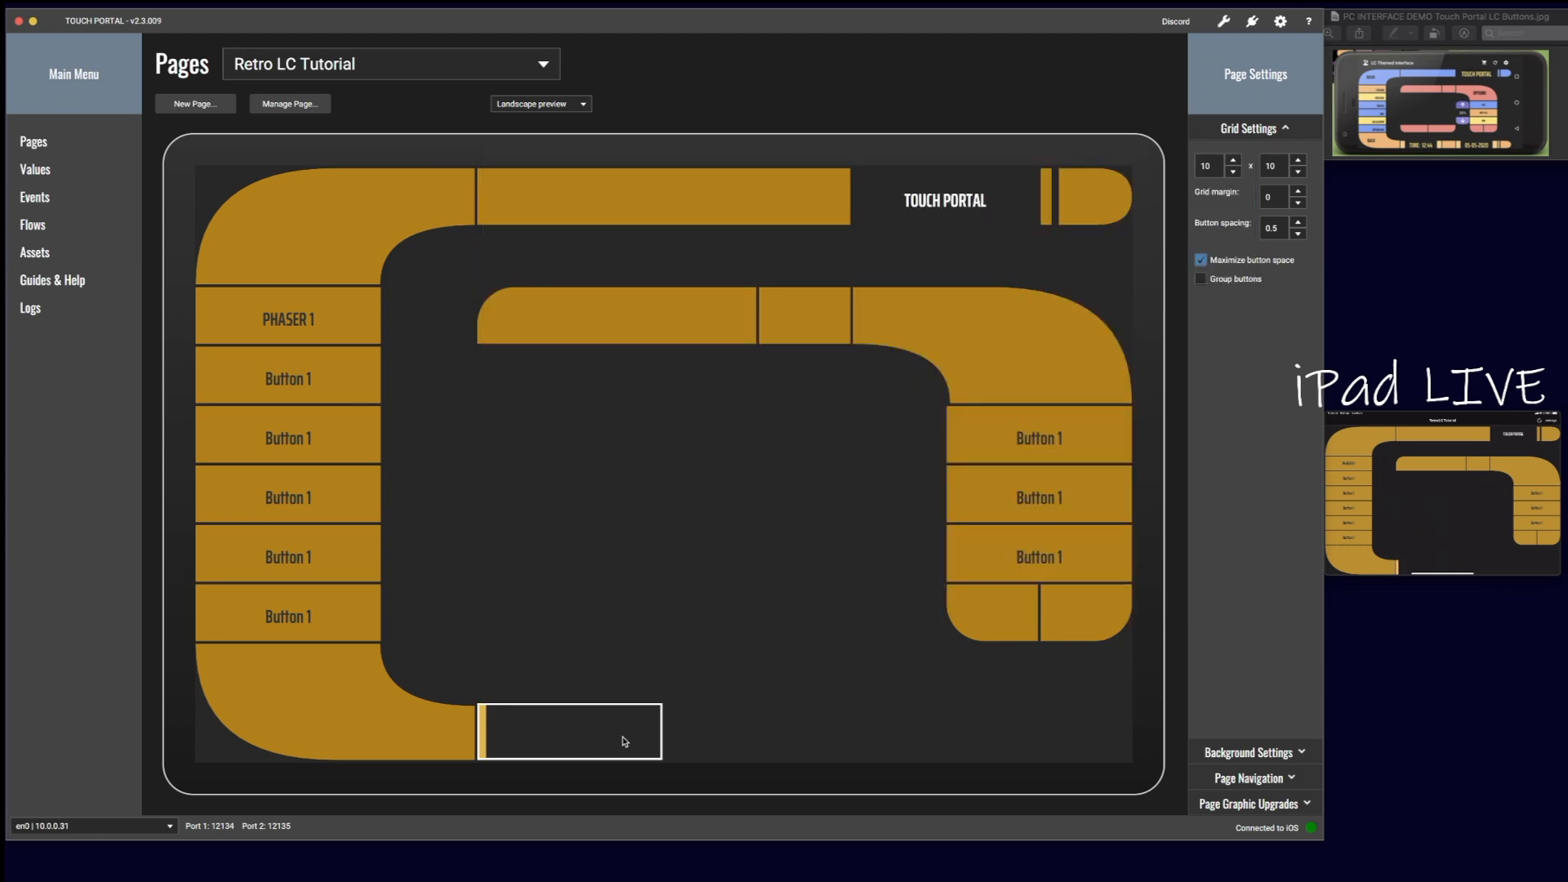
Step: Label the new line button TIME in the Saira font
{"action": "left_click", "coordinate": [539, 731]}
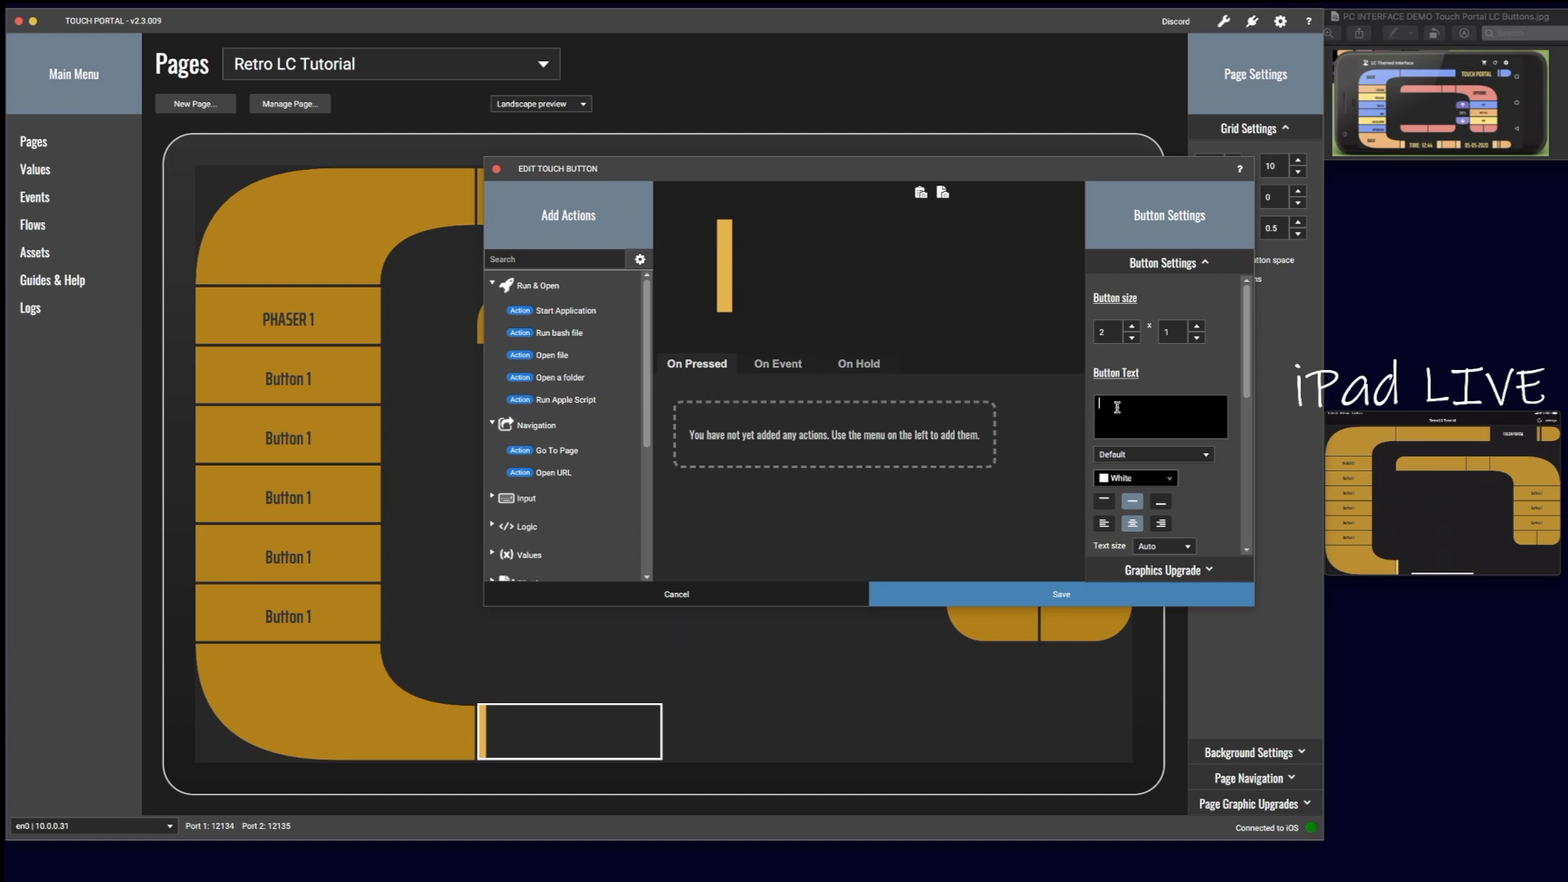
{"action": "type", "text": "TIME"}
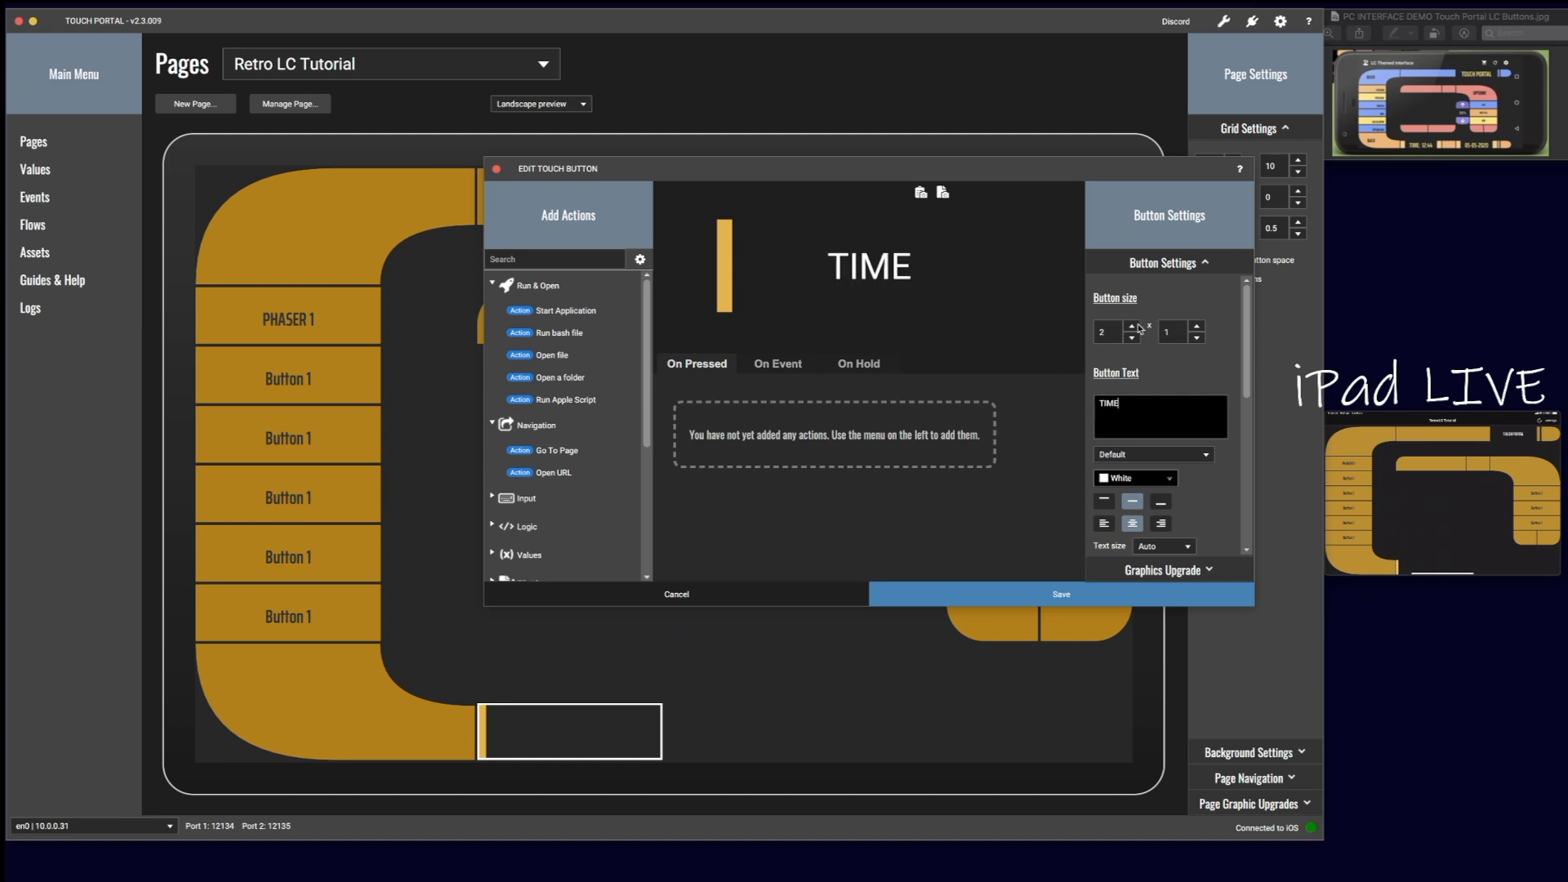
{"action": "left_click", "coordinate": [1144, 455]}
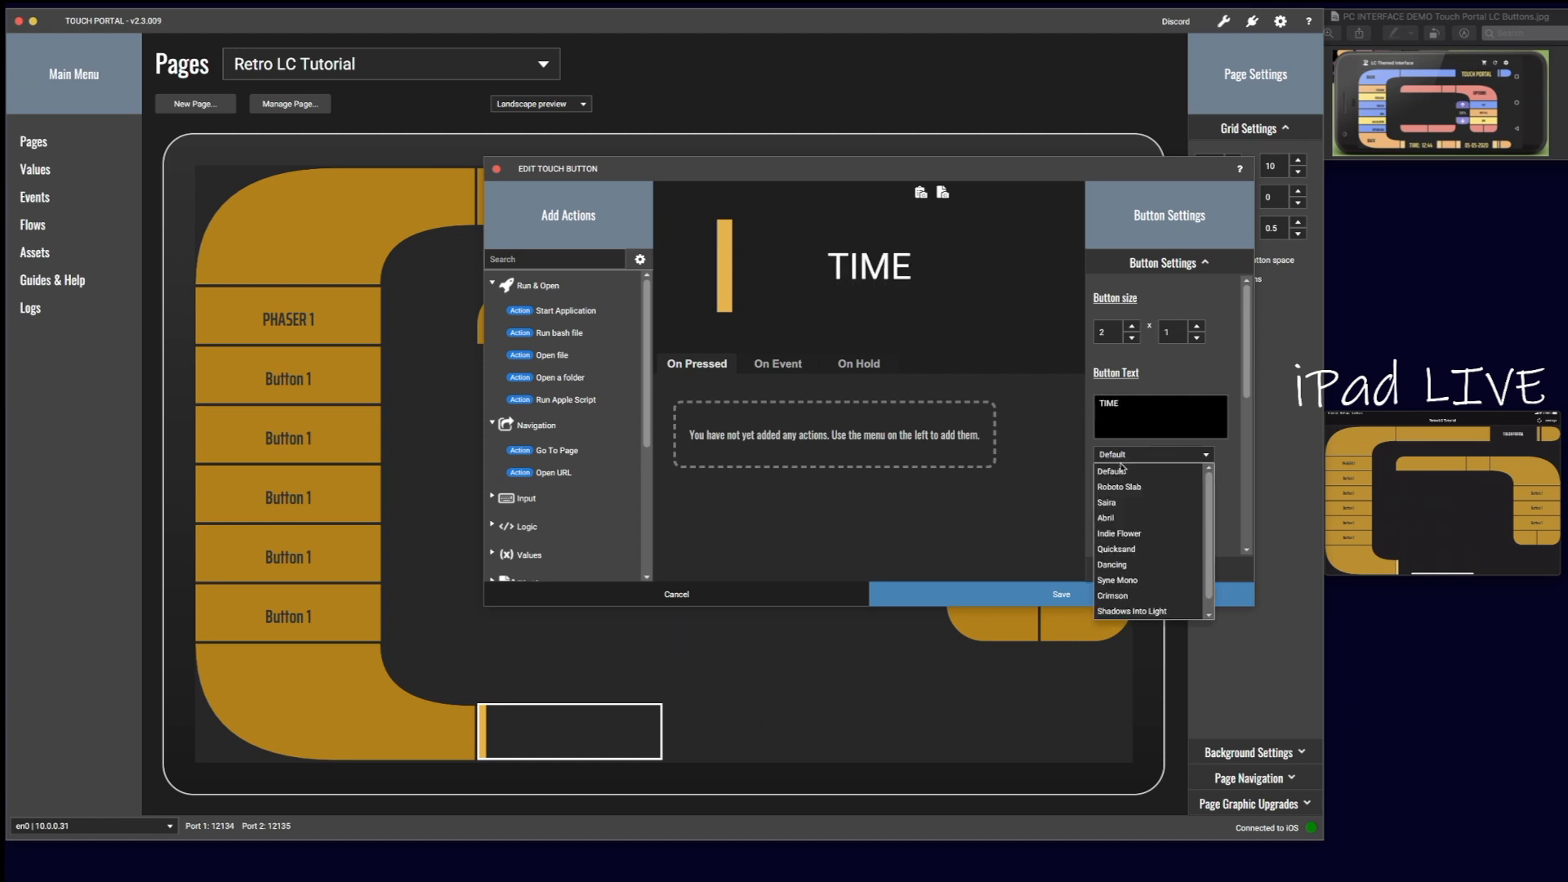
{"action": "left_click", "coordinate": [1108, 502]}
Step: Set the TIME label's text size to 20, reduce the button width to 1 cell and save
{"action": "scroll", "coordinate": [1160, 499], "scroll_direction": "down", "scroll_amount": 2}
{"action": "left_click", "coordinate": [1169, 504]}
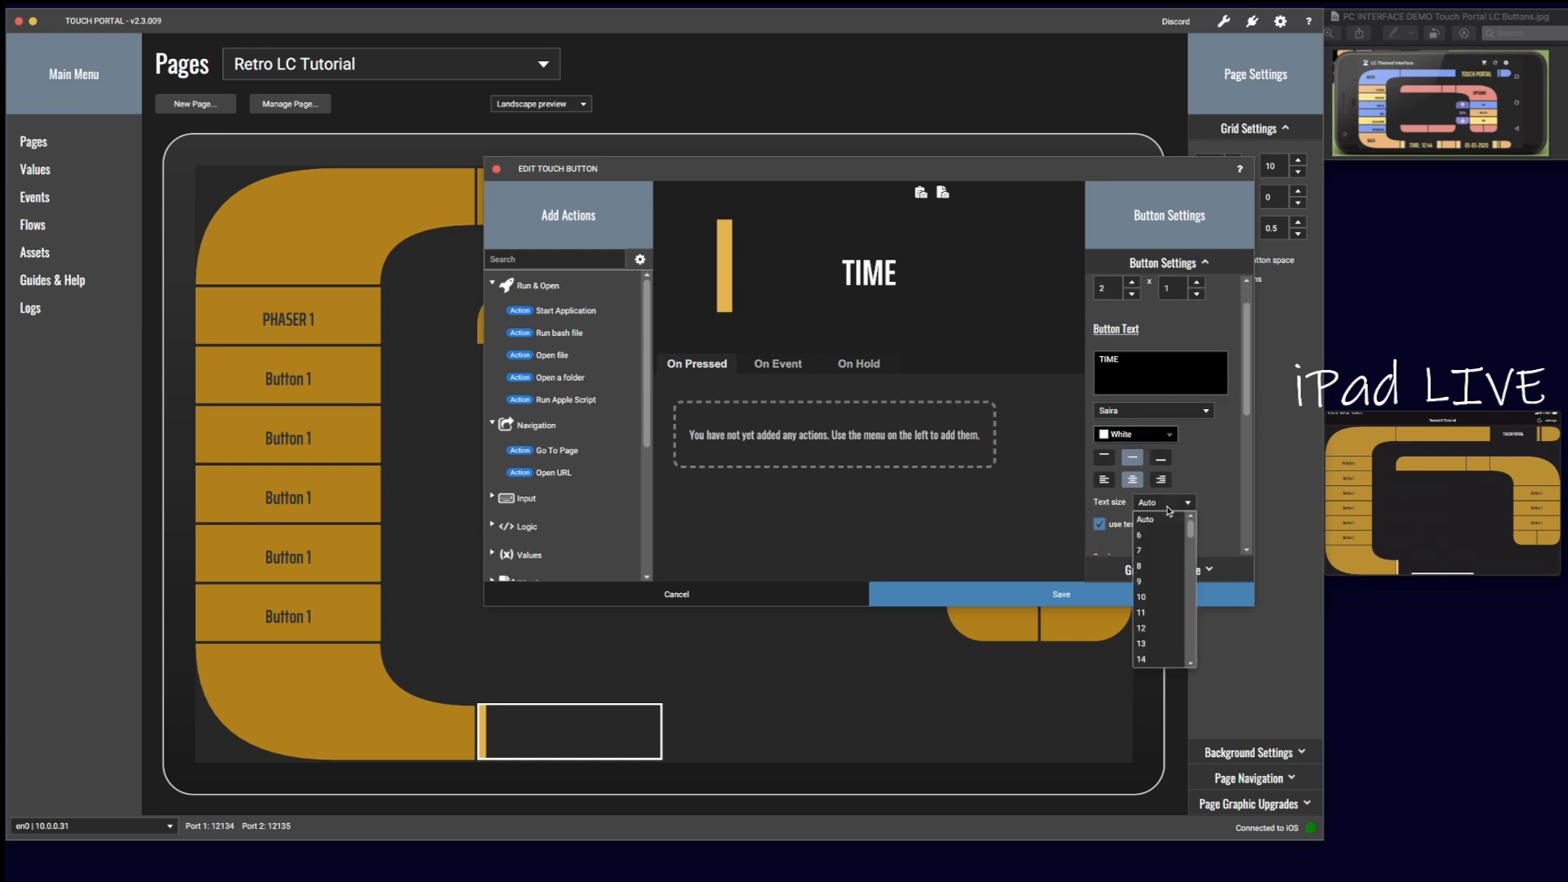
{"action": "scroll", "coordinate": [1154, 621], "scroll_direction": "down", "scroll_amount": 3}
{"action": "left_click", "coordinate": [1143, 621]}
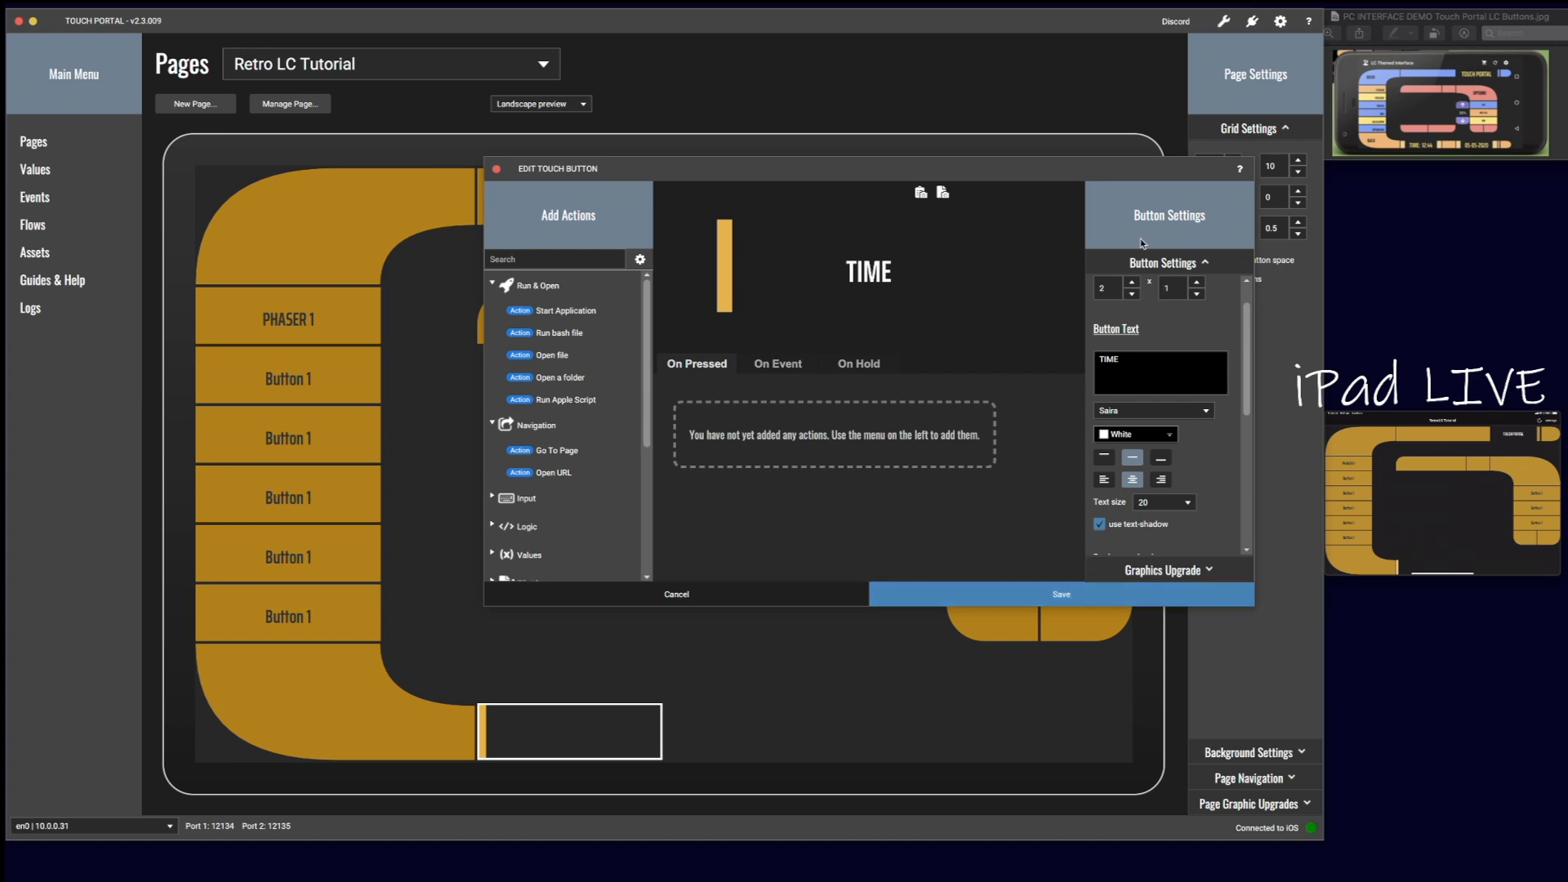
{"action": "left_click", "coordinate": [1131, 294]}
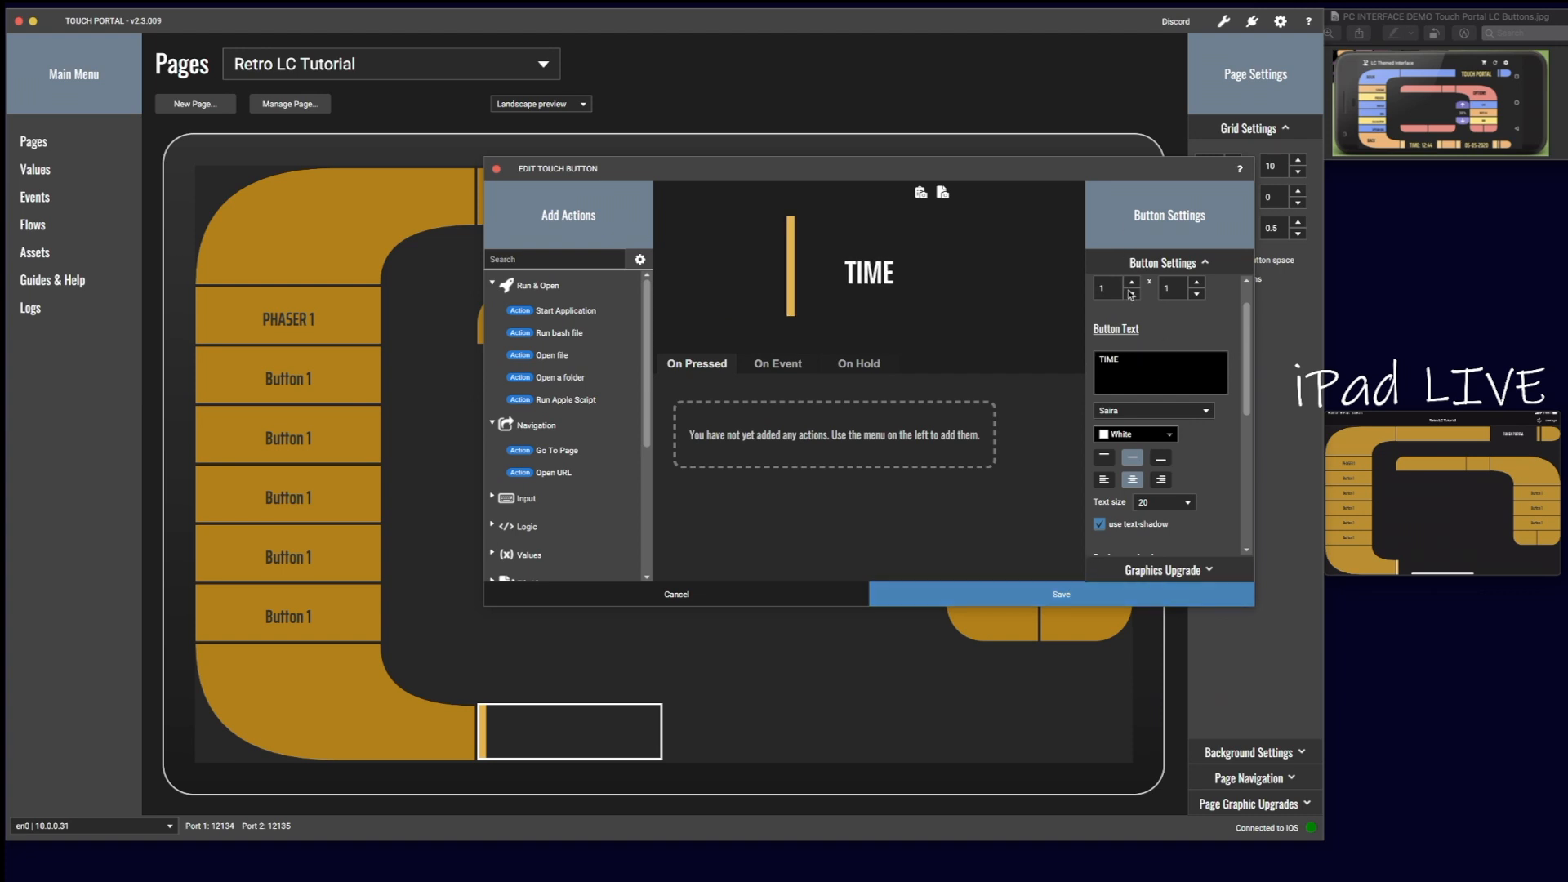
{"action": "left_click", "coordinate": [1054, 594]}
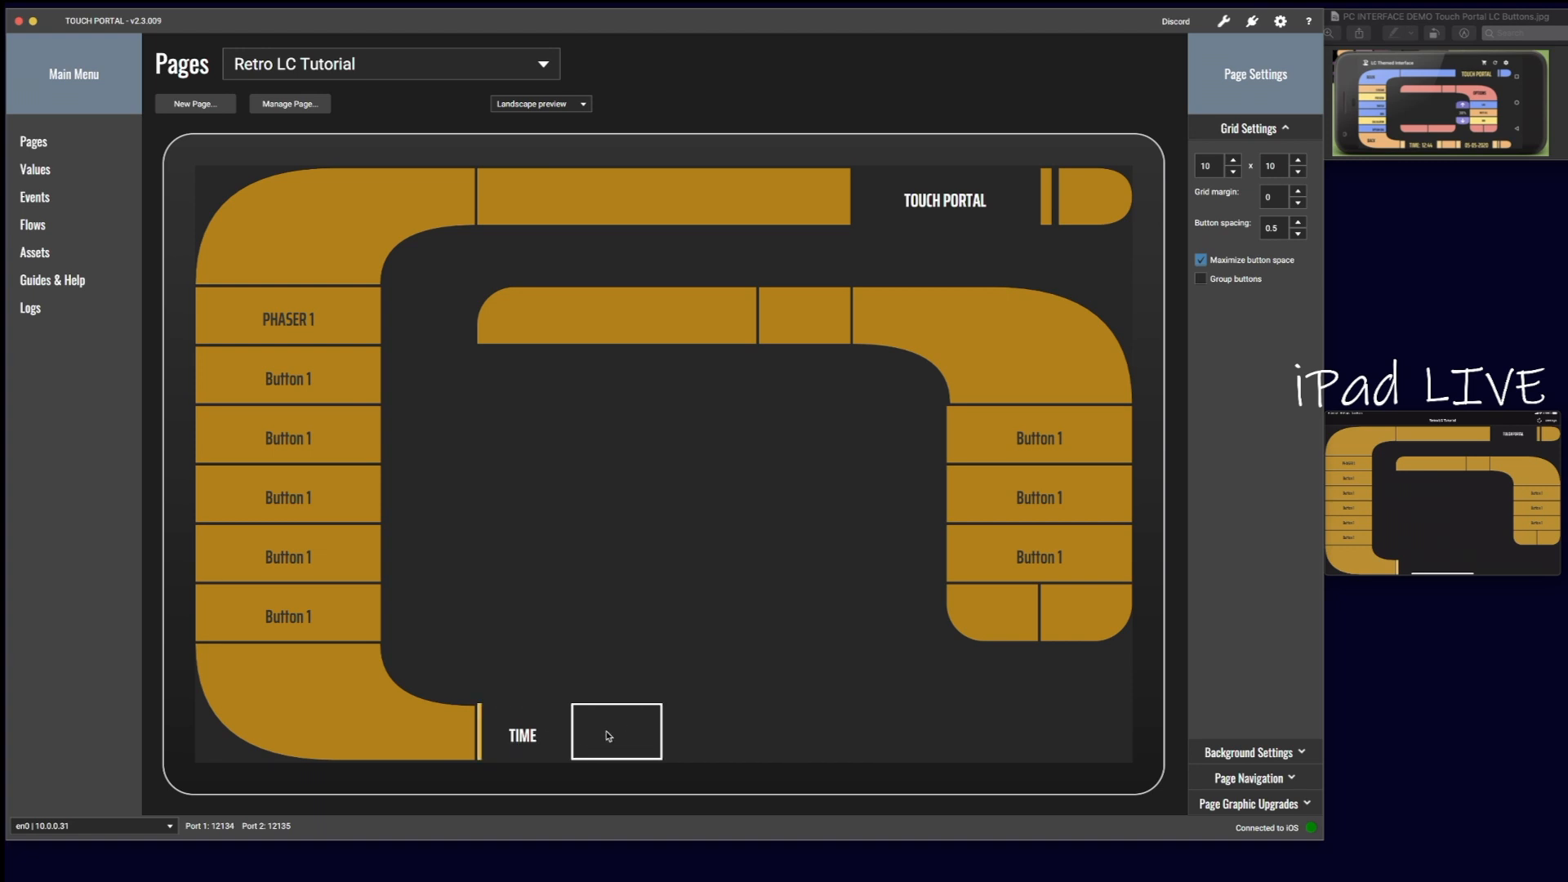
Step: Create a button in the cell just after TIME using the RetroLC graphics upgrade LC Line
{"action": "left_click", "coordinate": [609, 736]}
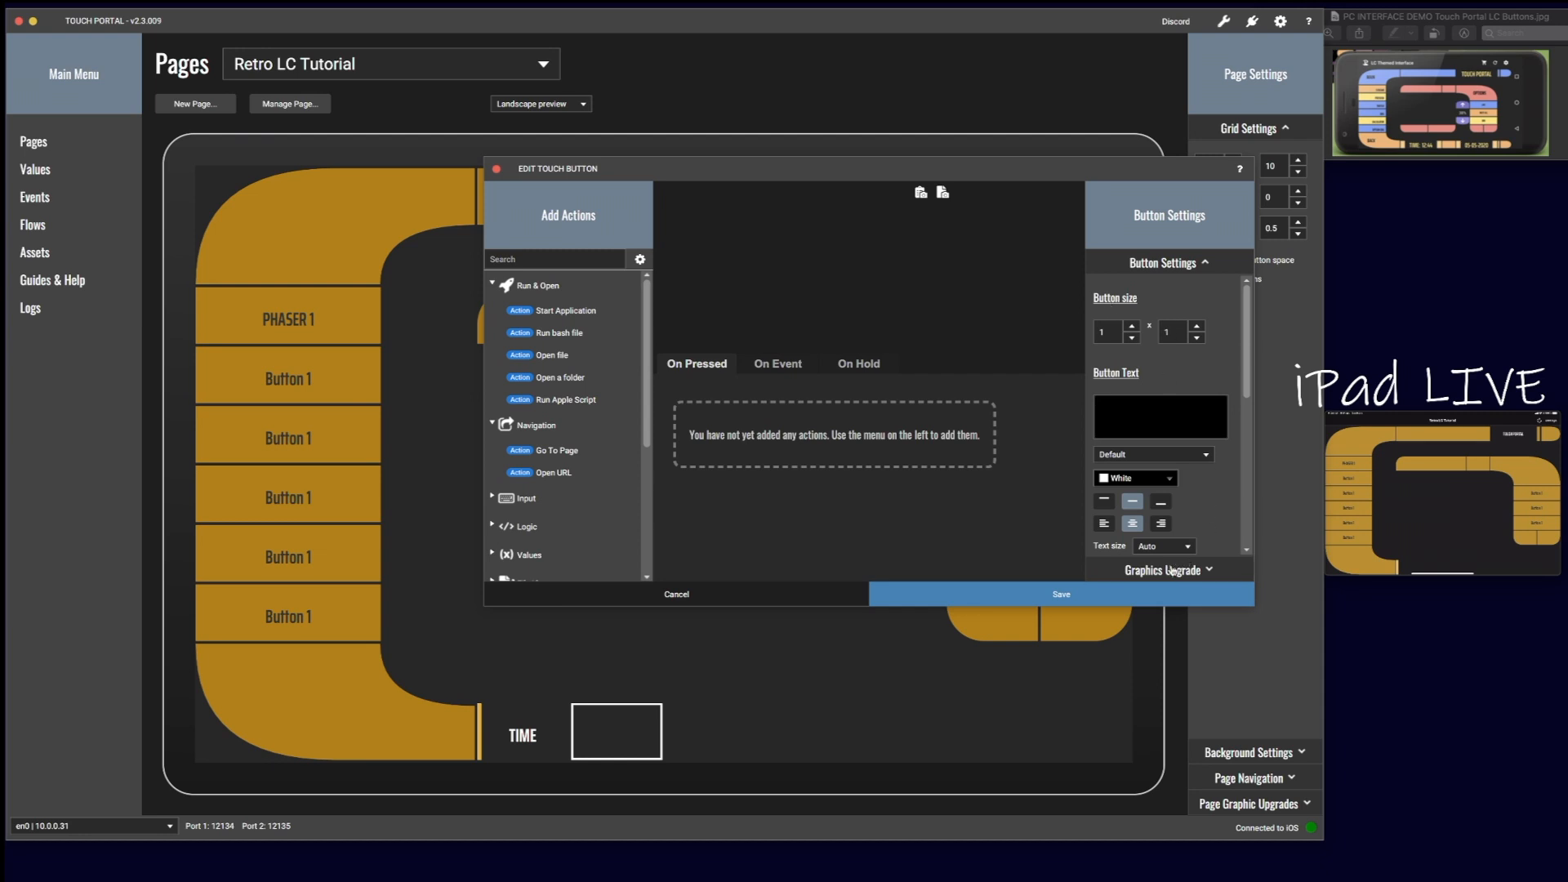
{"action": "left_click", "coordinate": [1174, 571]}
{"action": "left_click", "coordinate": [1160, 499]}
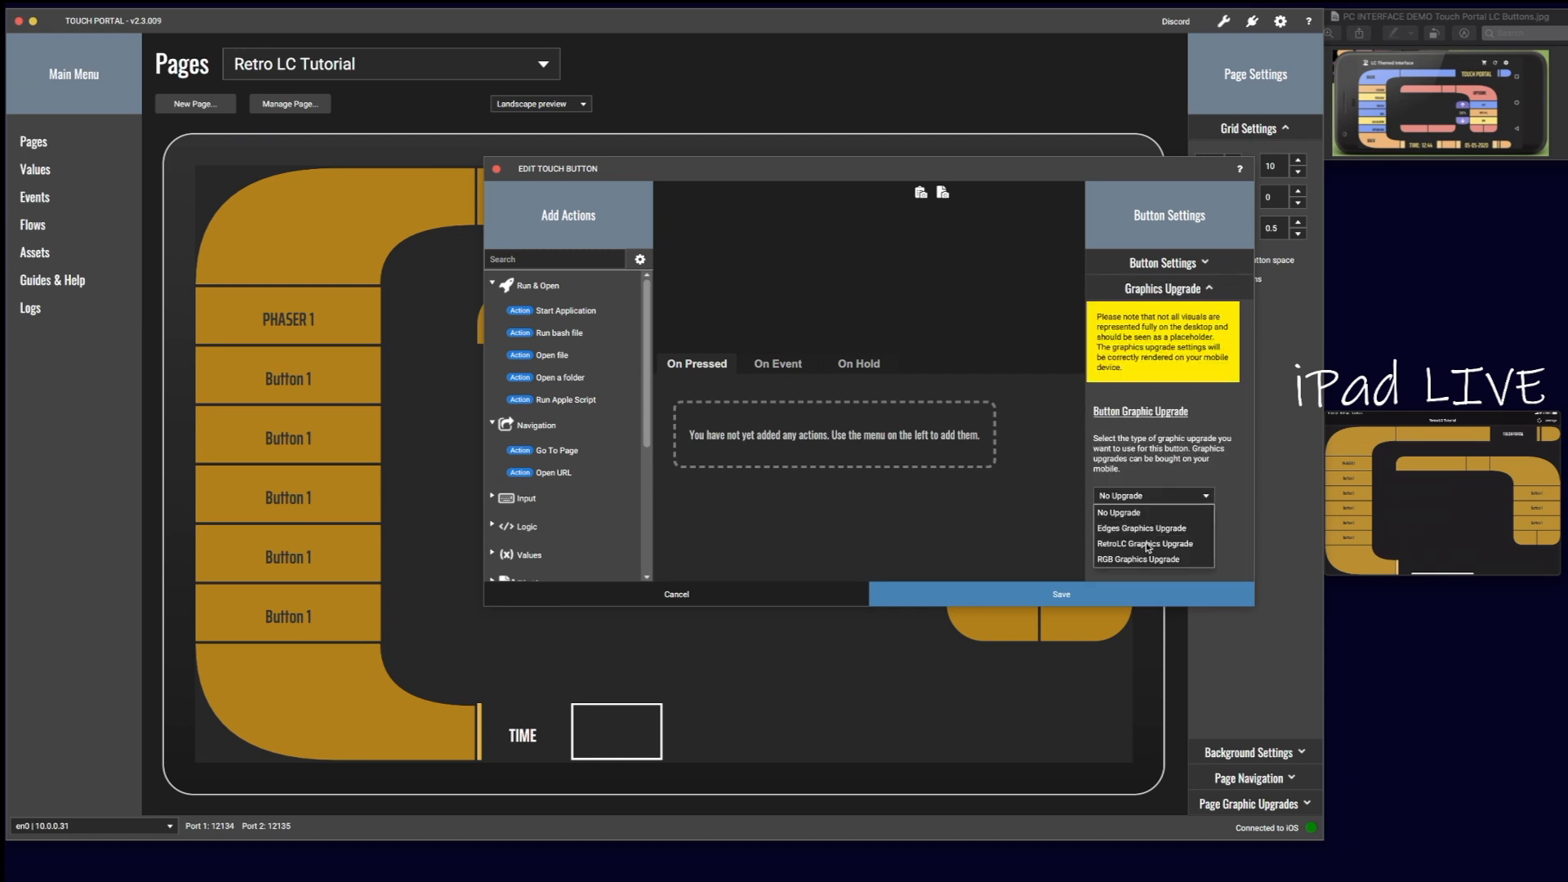
{"action": "left_click", "coordinate": [1148, 544]}
{"action": "left_click", "coordinate": [823, 626]}
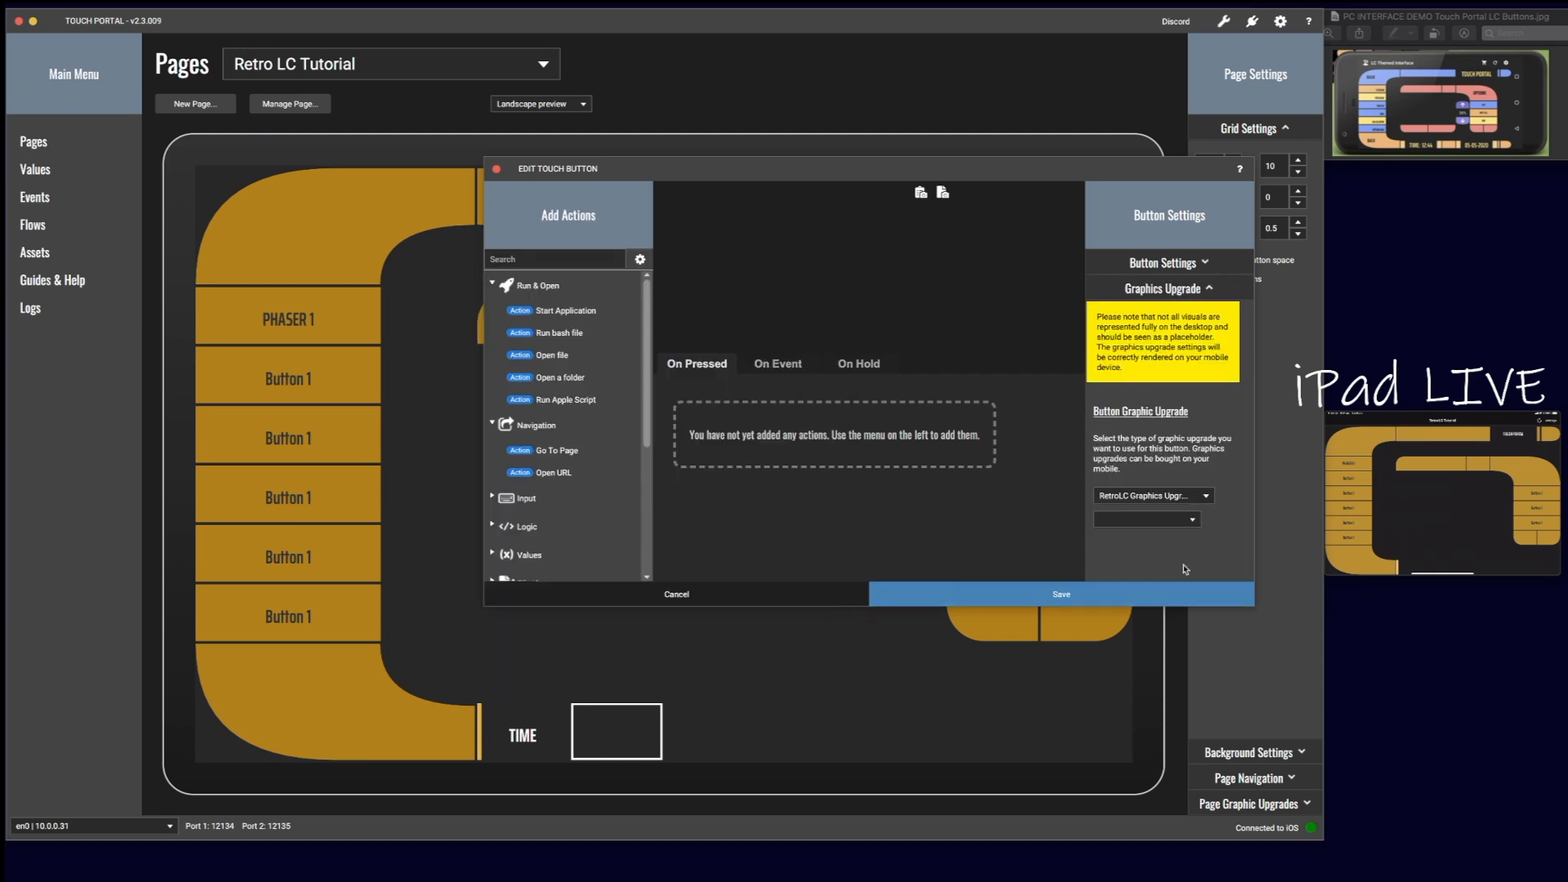
{"action": "left_click", "coordinate": [1195, 521]}
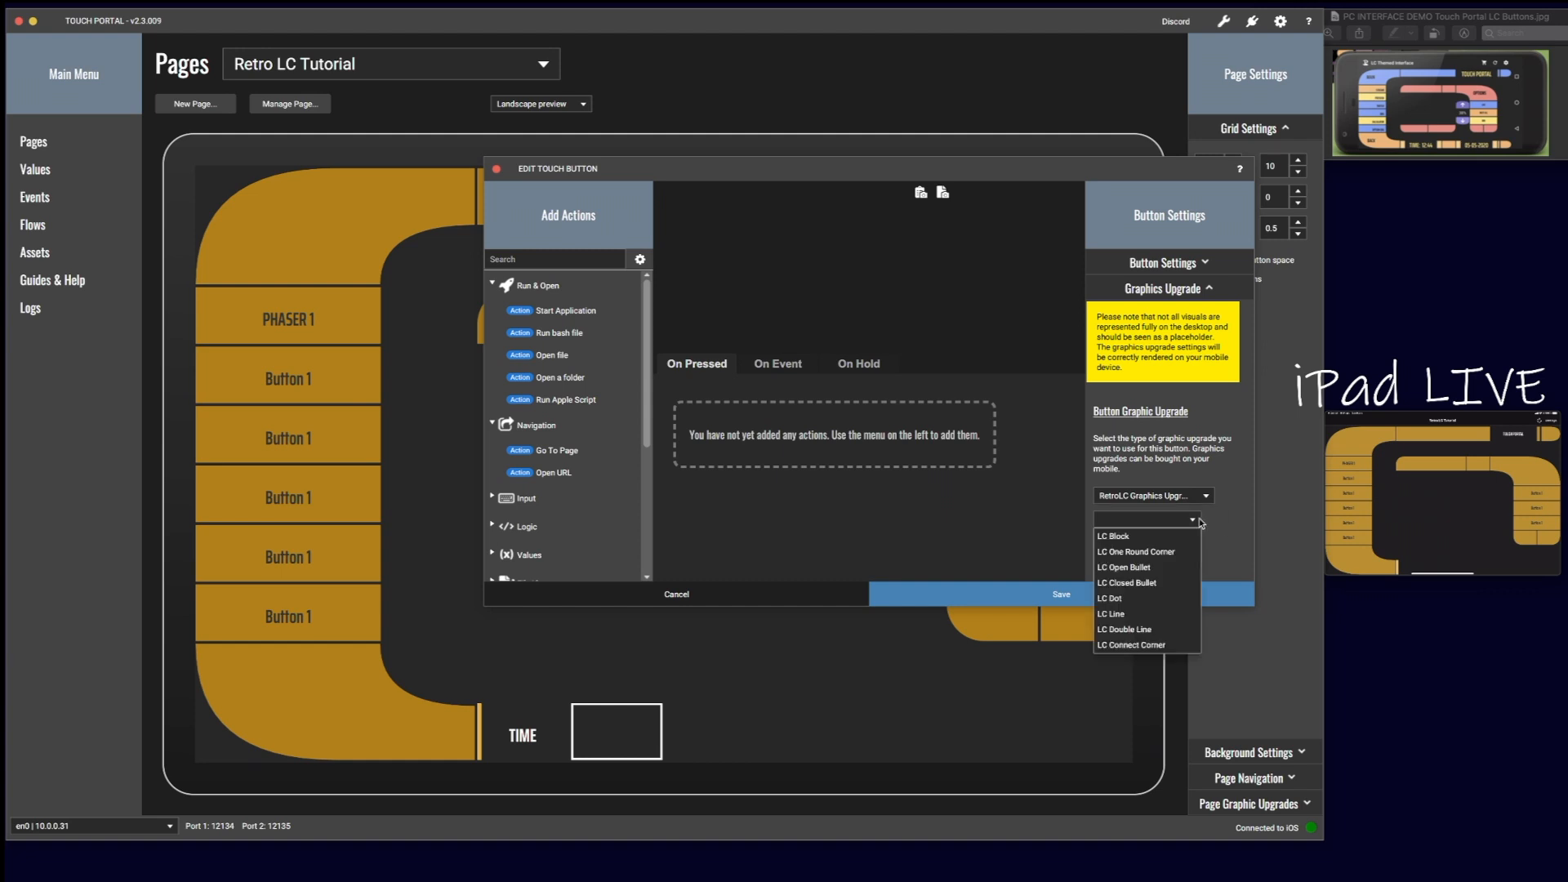
{"action": "left_click", "coordinate": [1128, 617]}
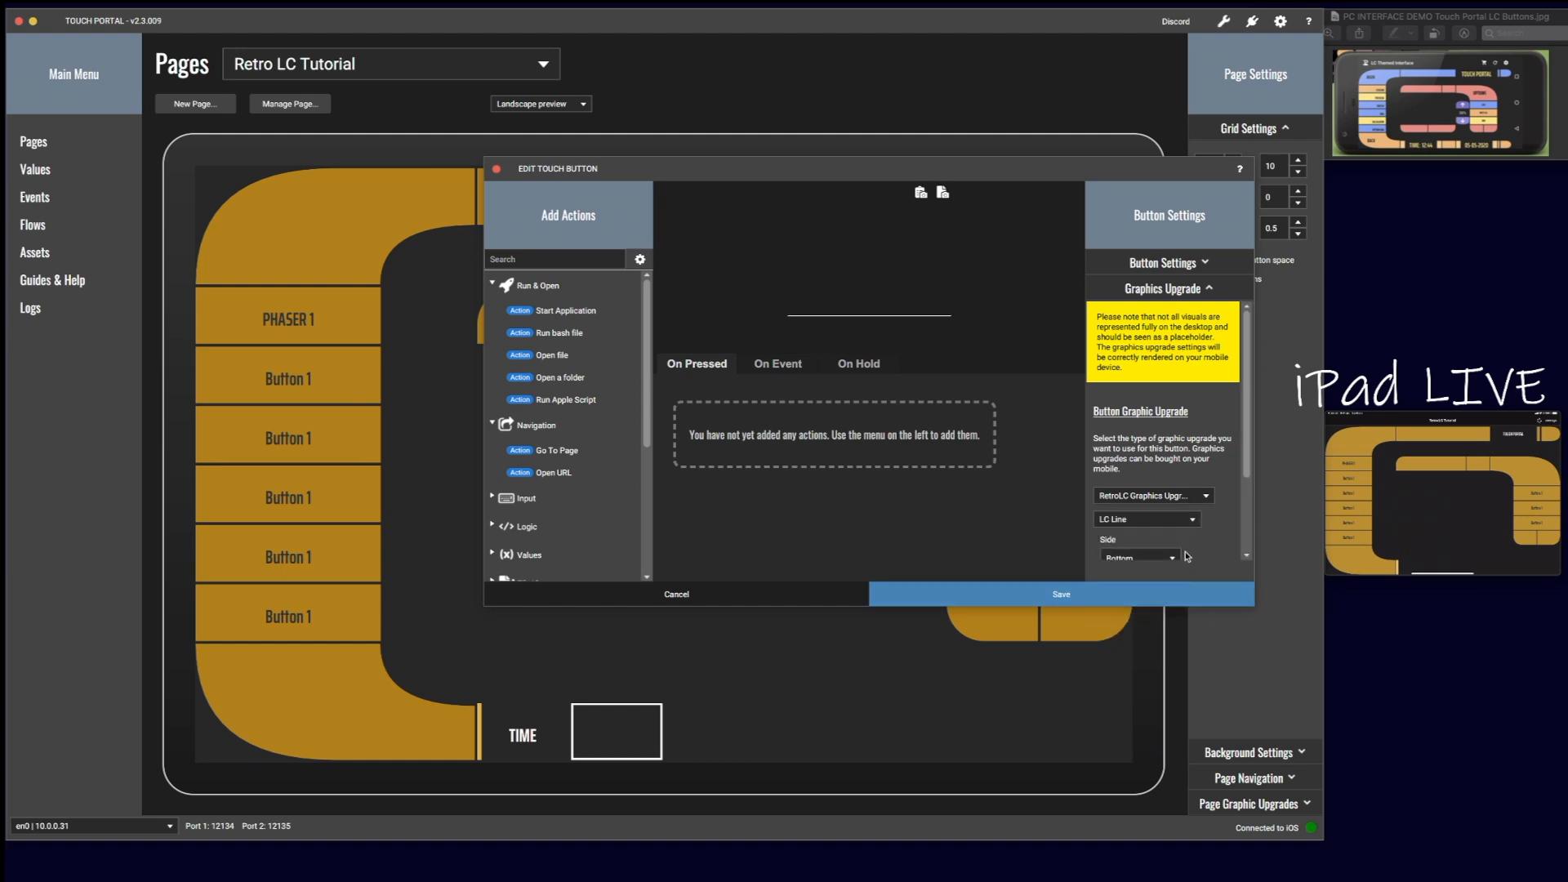
Step: Place this button's LC Line on the right side with colour #cc9933 and size 5, and save
{"action": "scroll", "coordinate": [1199, 547], "scroll_direction": "down", "scroll_amount": 1}
{"action": "scroll", "coordinate": [1198, 548], "scroll_direction": "down", "scroll_amount": 1}
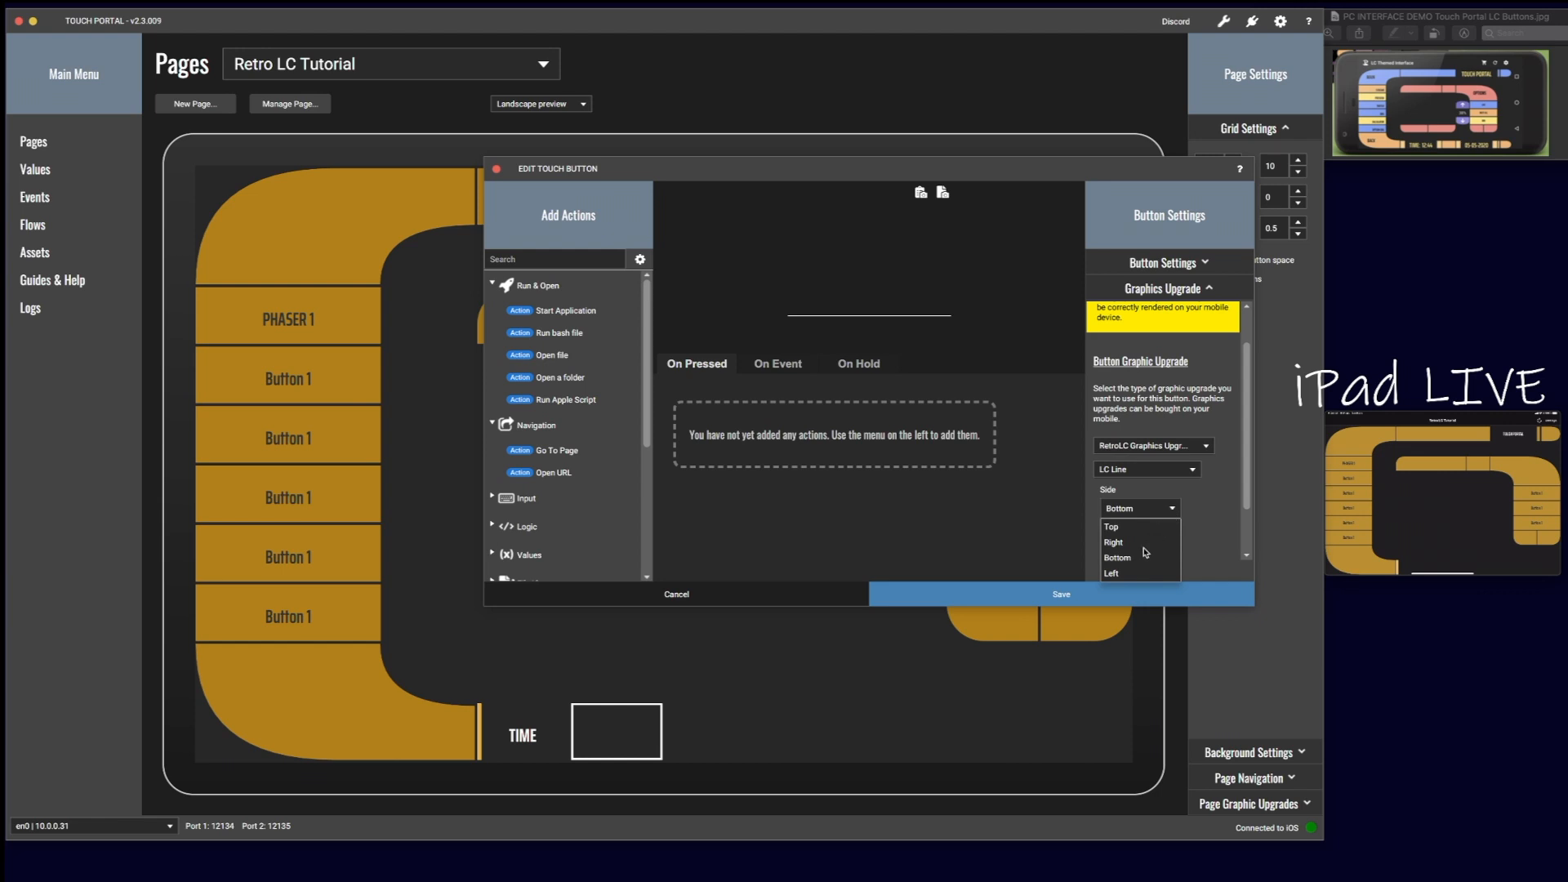
{"action": "left_click", "coordinate": [1133, 544]}
{"action": "left_click", "coordinate": [1164, 549]}
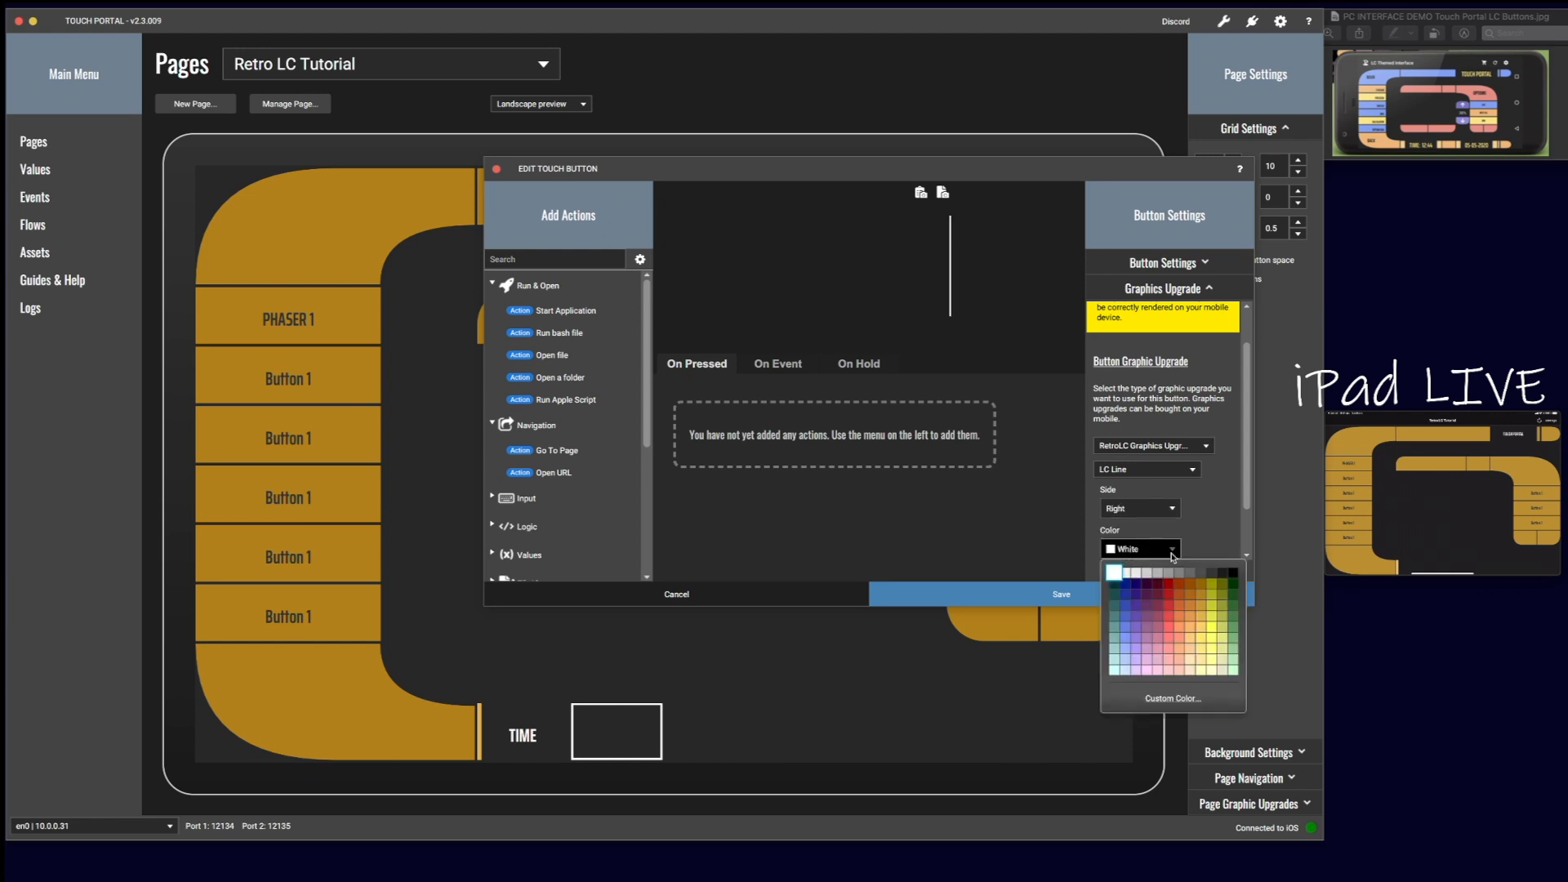
{"action": "left_click", "coordinate": [1209, 606]}
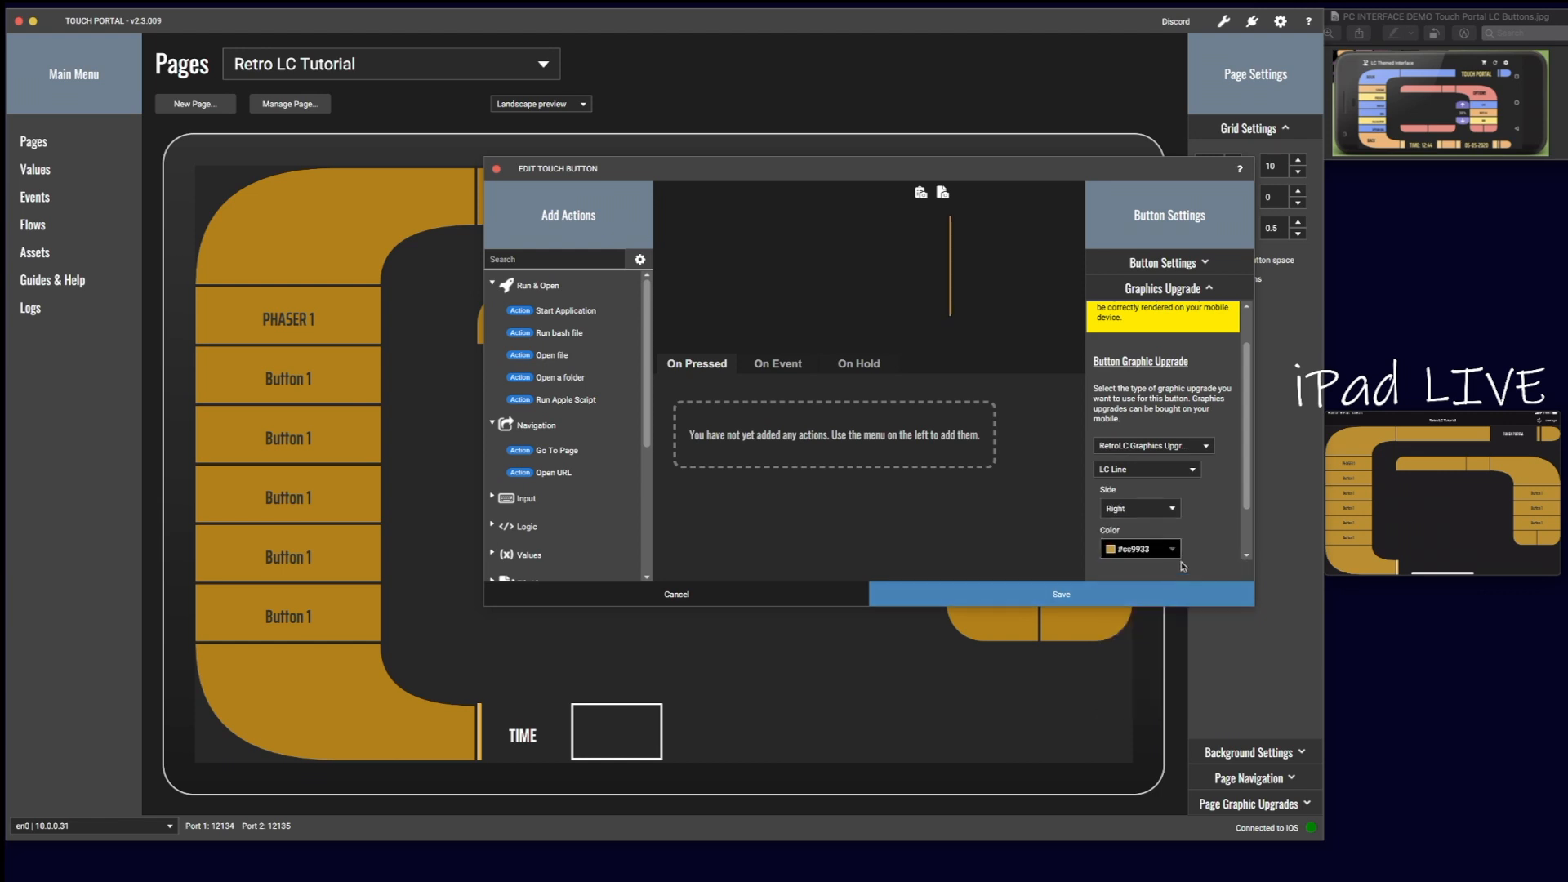
{"action": "scroll", "coordinate": [1205, 544], "scroll_direction": "down", "scroll_amount": 1}
{"action": "left_click", "coordinate": [1152, 542]}
{"action": "left_click", "coordinate": [1152, 542]}
{"action": "left_click", "coordinate": [1152, 543]}
{"action": "left_click", "coordinate": [1152, 542]}
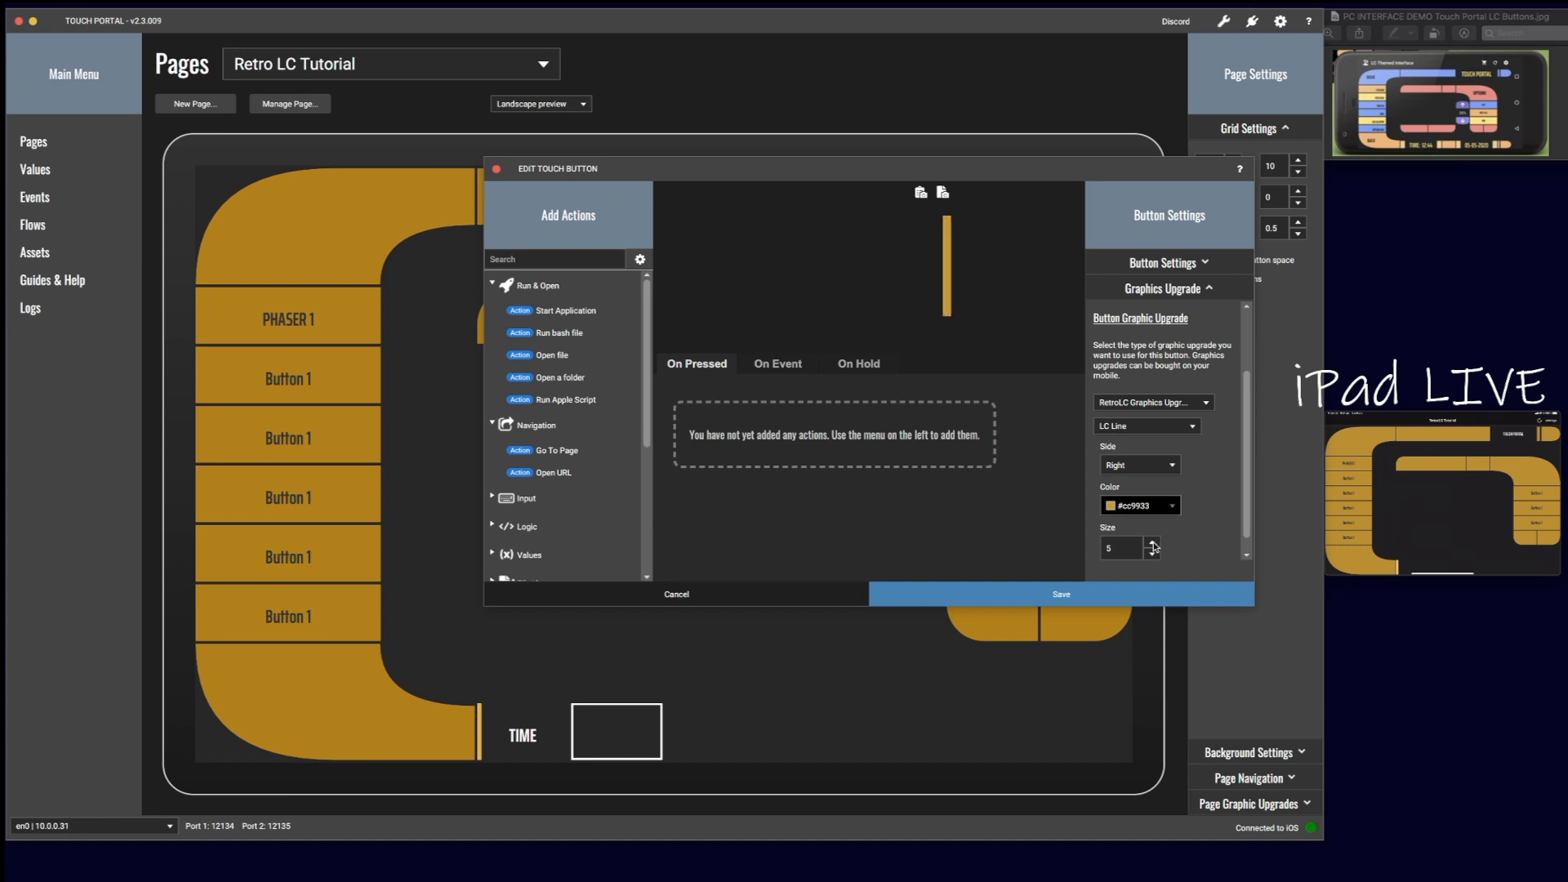
{"action": "left_click", "coordinate": [1110, 591]}
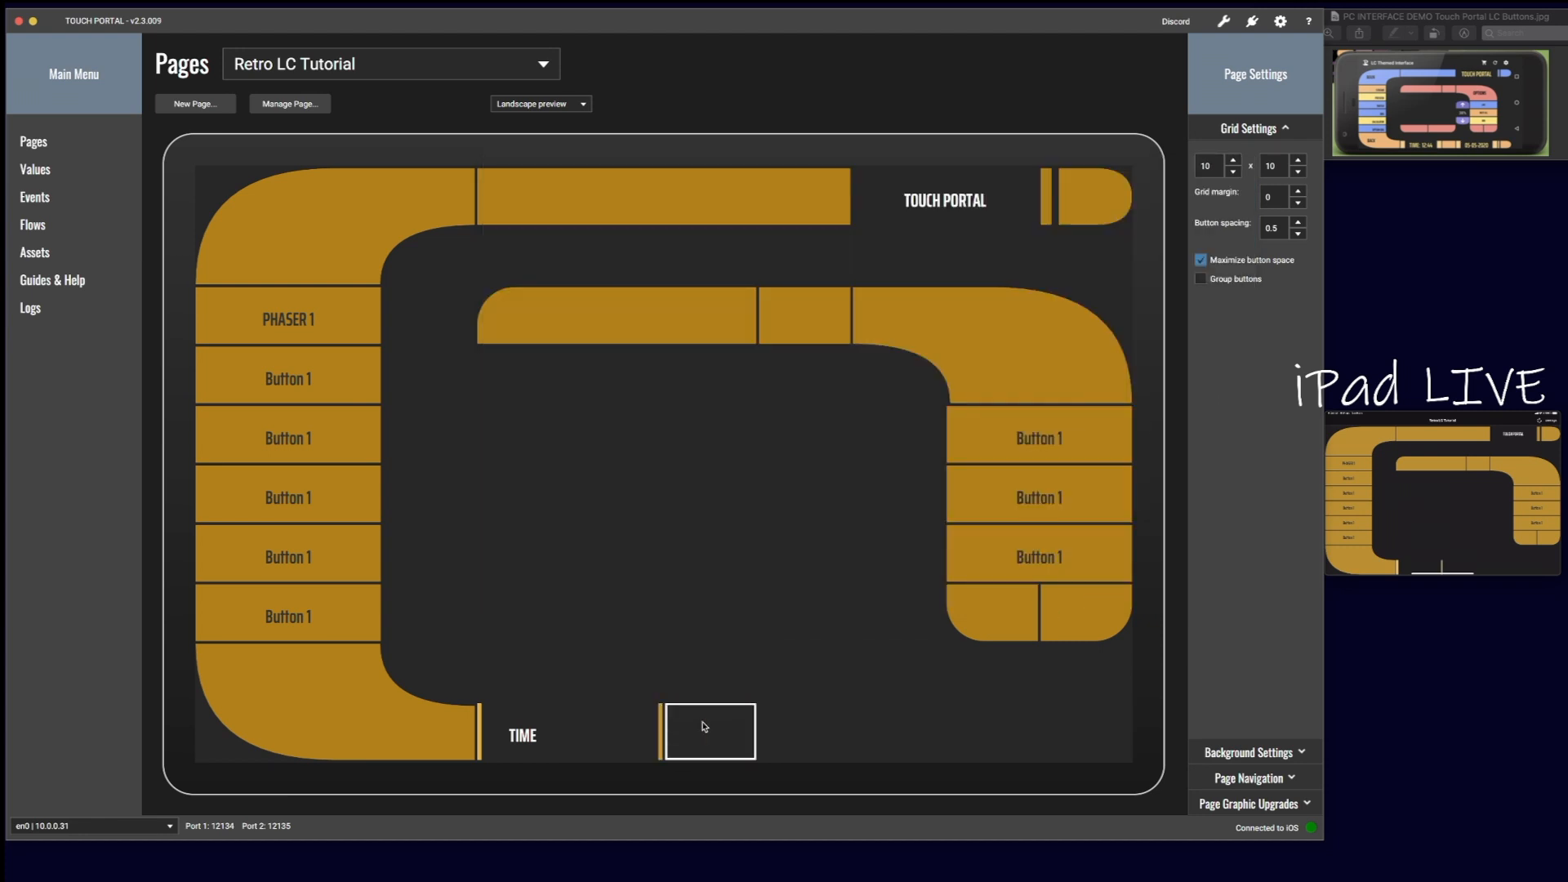
Step: Add a Dynamic Text Updater event showing the time in 12 hour format to the button beside TIME and save it
{"action": "left_click", "coordinate": [642, 716]}
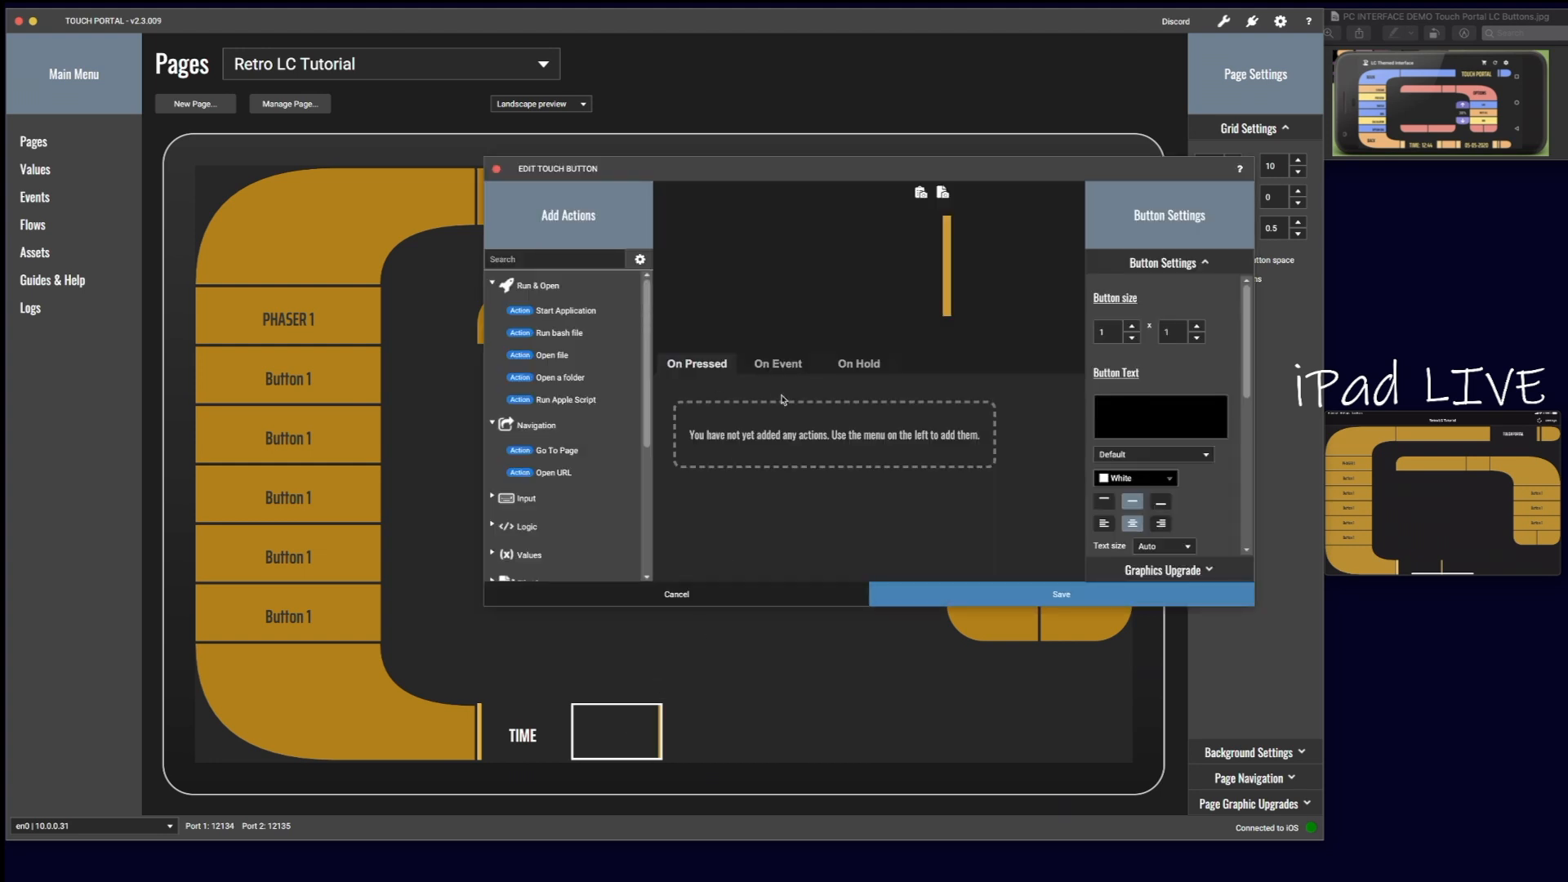
{"action": "left_click", "coordinate": [548, 262]}
{"action": "type", "text": "up"}
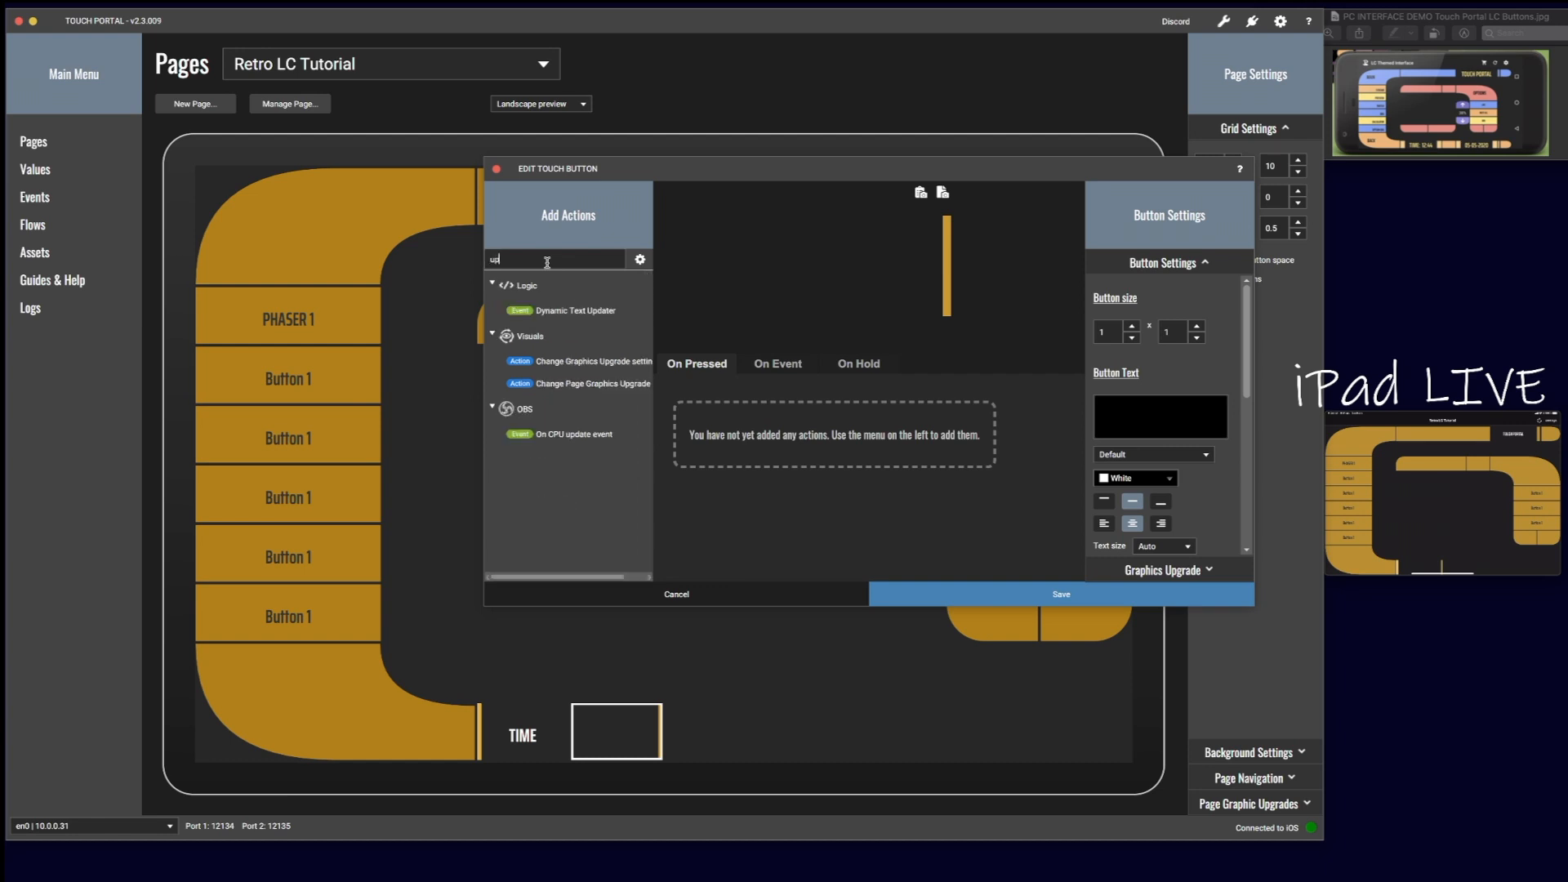
{"action": "type", "text": "d"}
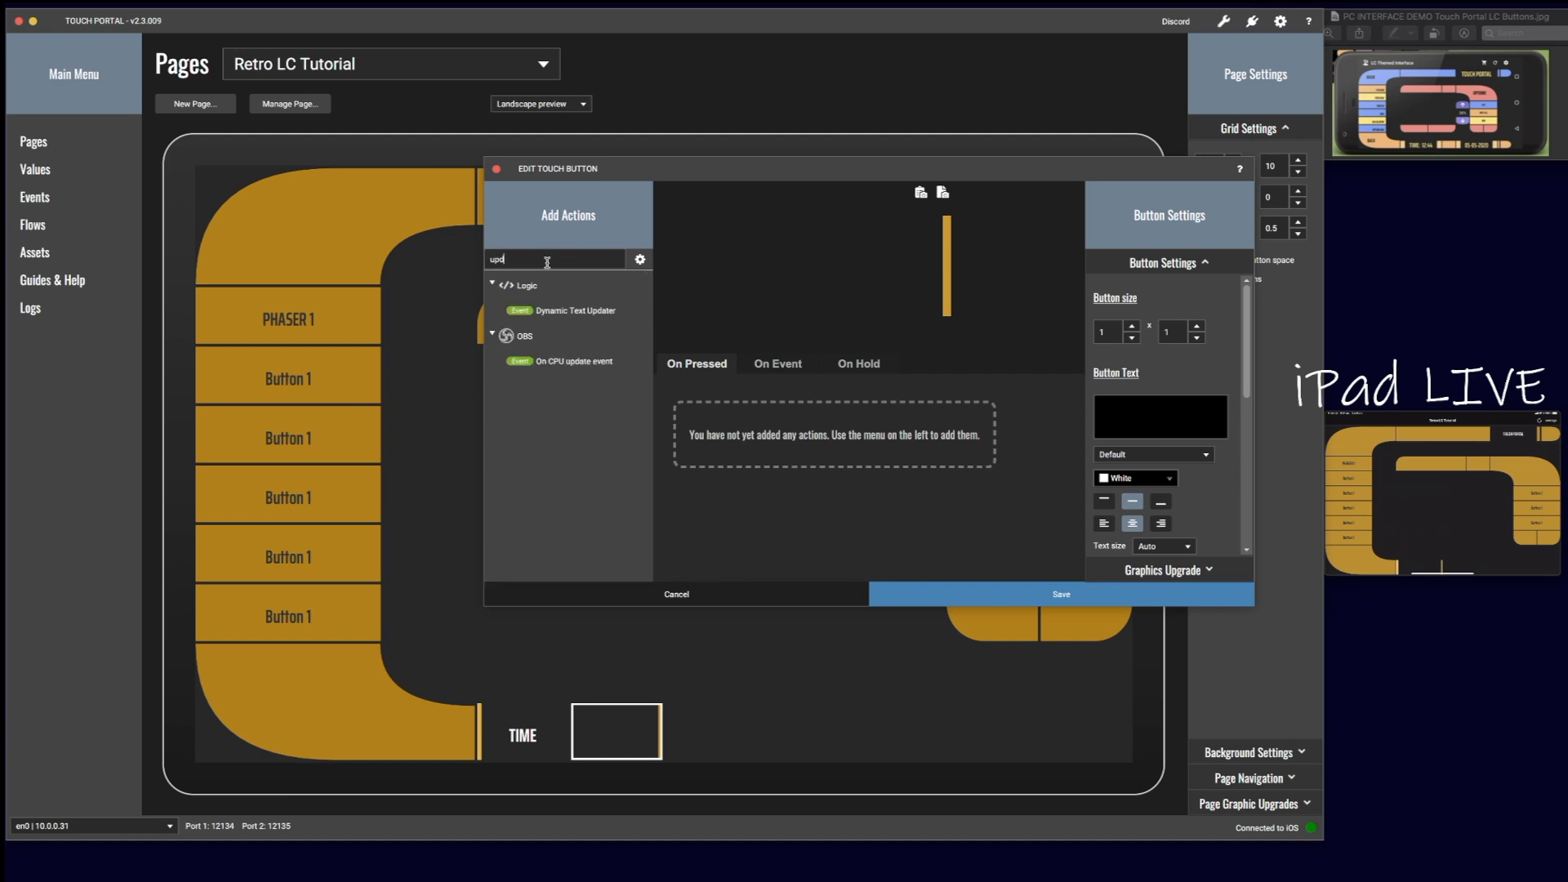
{"action": "left_click_drag", "start_coordinate": [564, 311], "coordinate": [772, 384]}
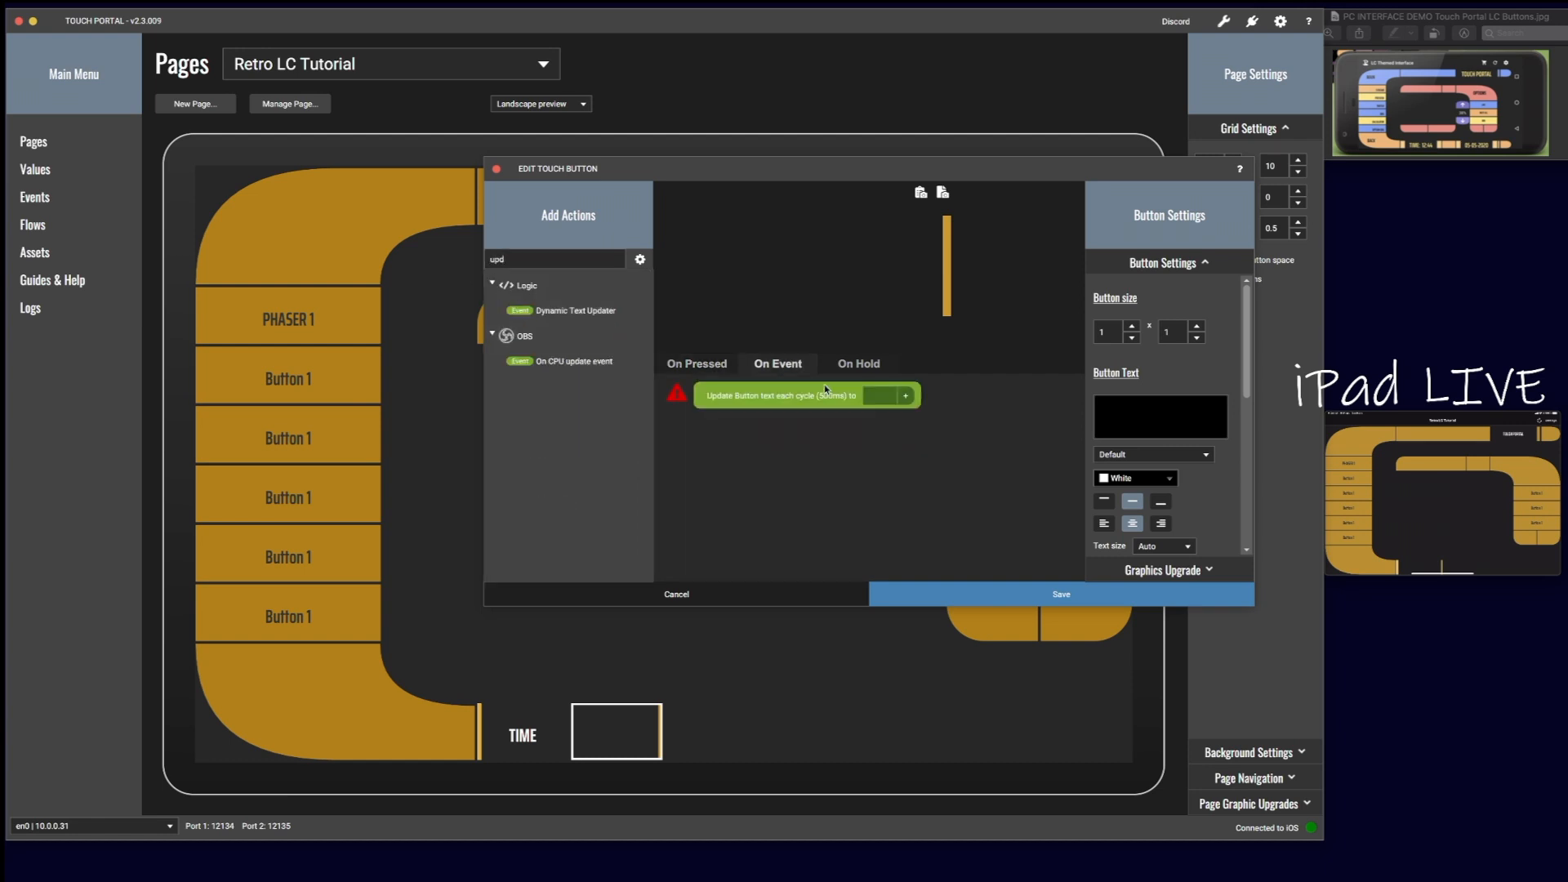
{"action": "left_click", "coordinate": [912, 399]}
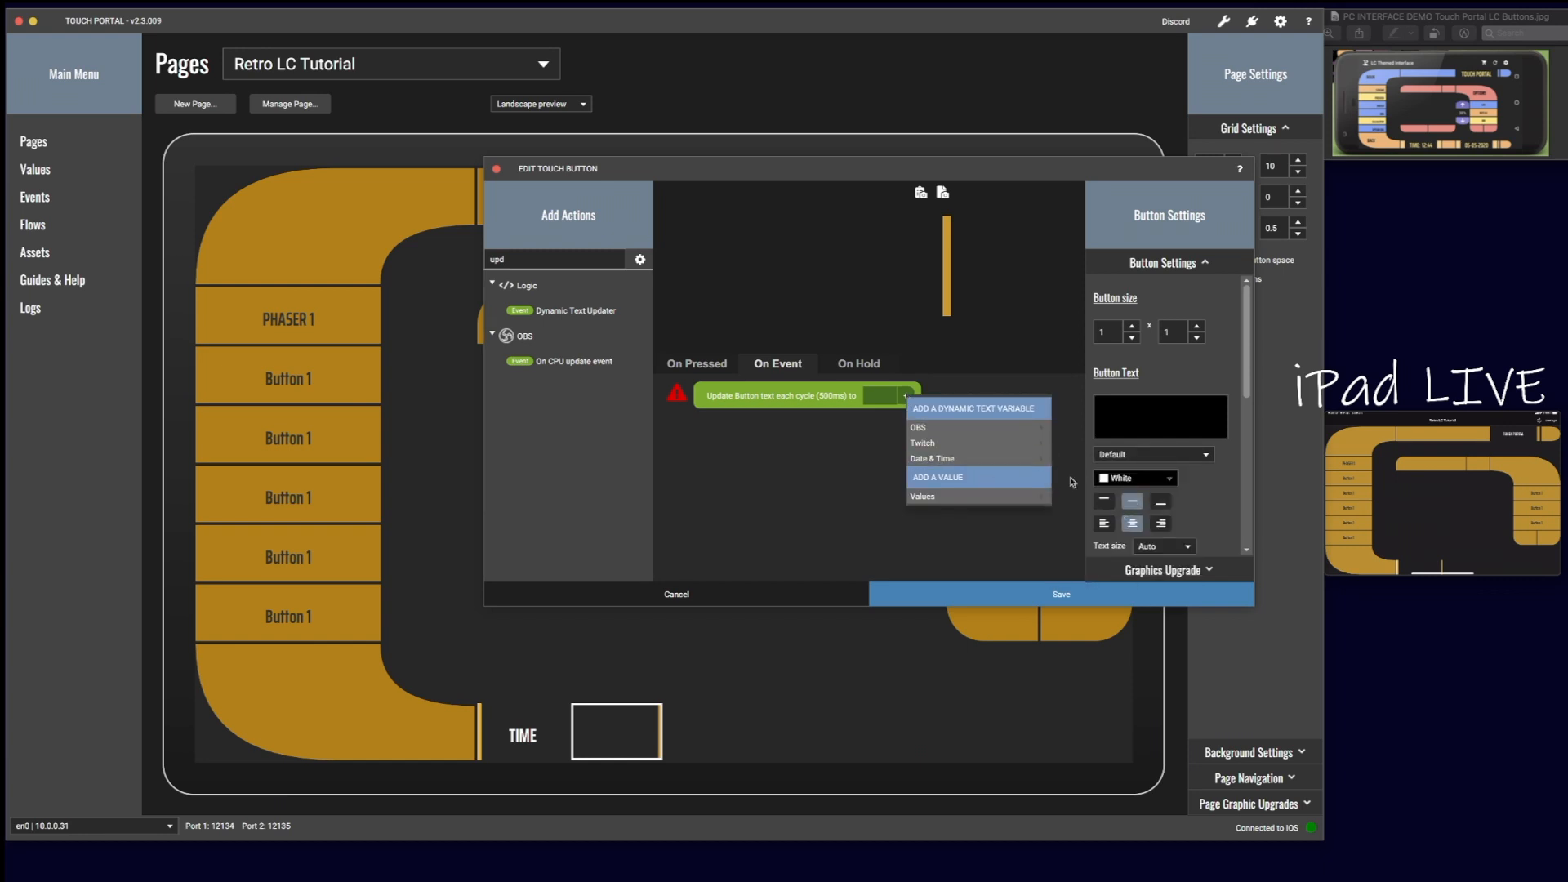
{"action": "mouse_move", "coordinate": [978, 464]}
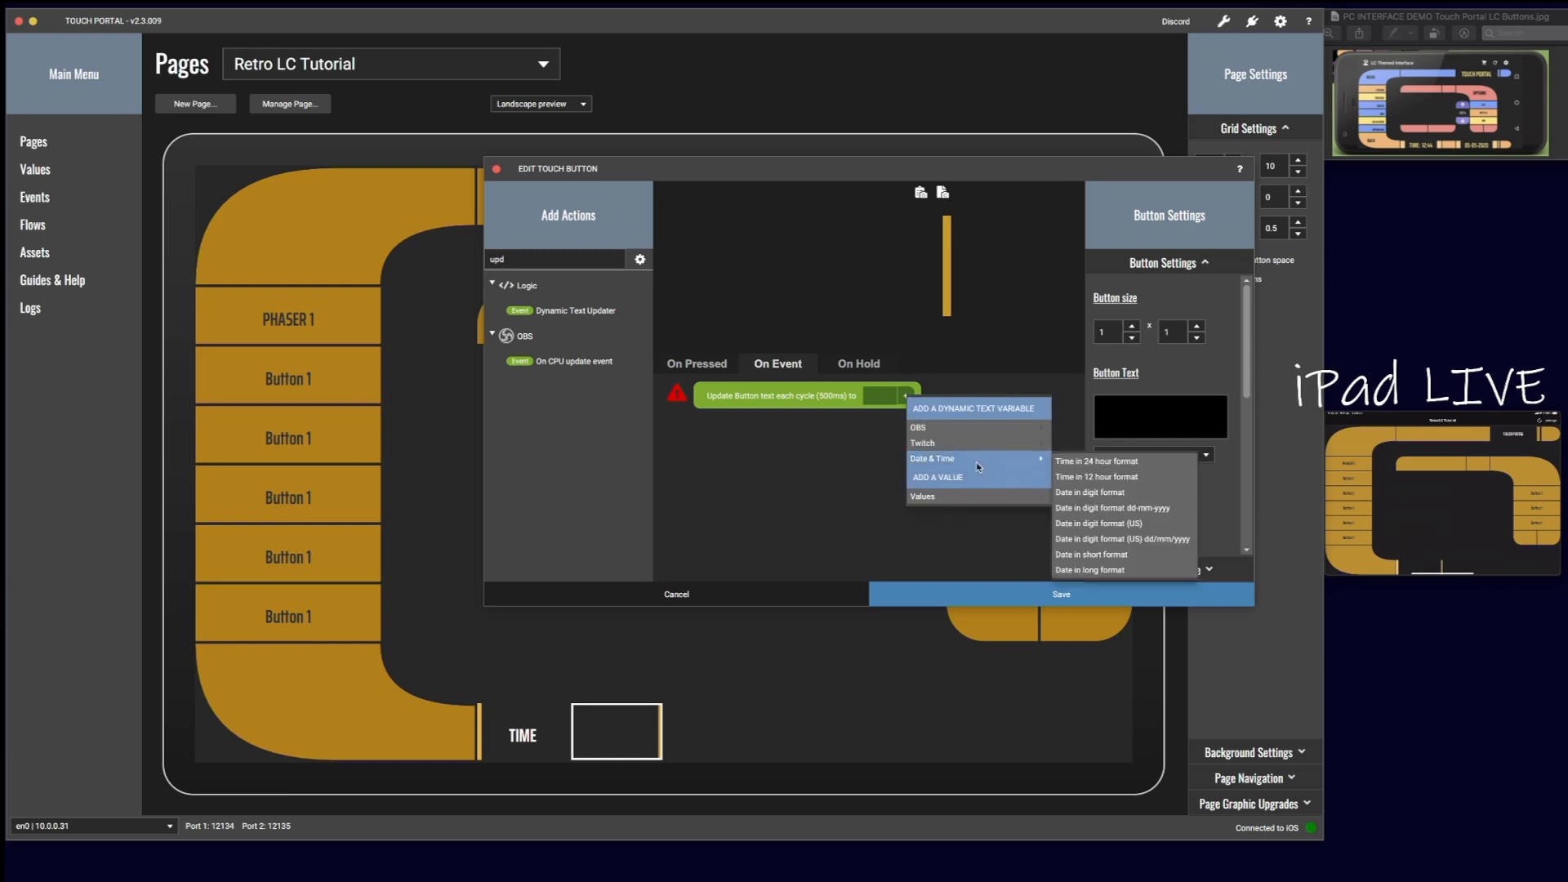
{"action": "left_click", "coordinate": [1105, 478]}
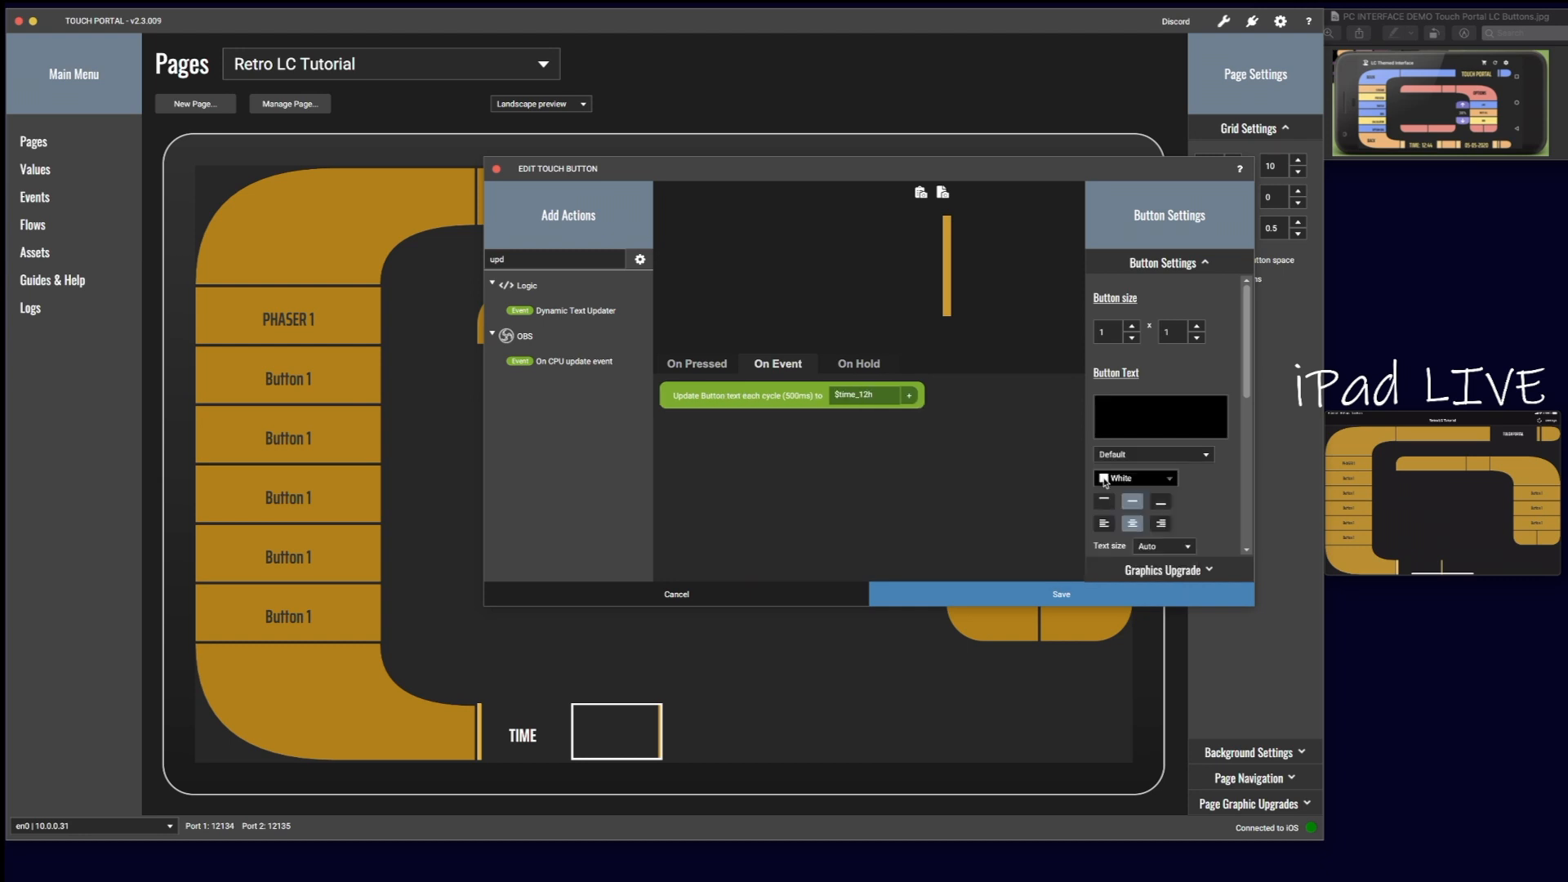
{"action": "left_click", "coordinate": [1053, 592]}
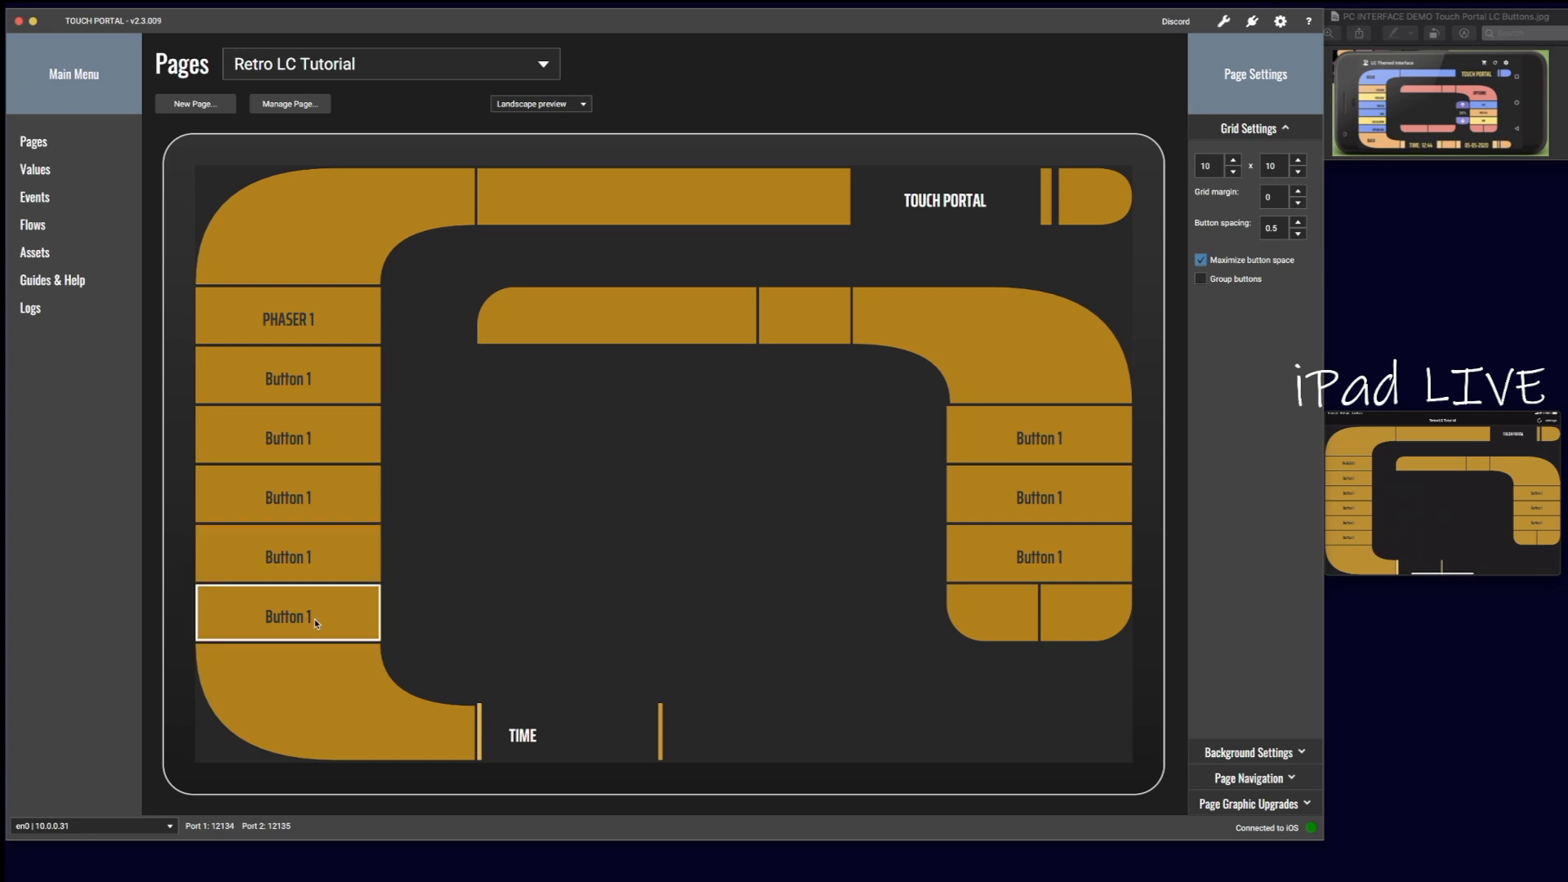
Step: Copy the lowest Button 1 of the left column into the empty cell after the time button in the bottom row
{"action": "right_click", "coordinate": [336, 615]}
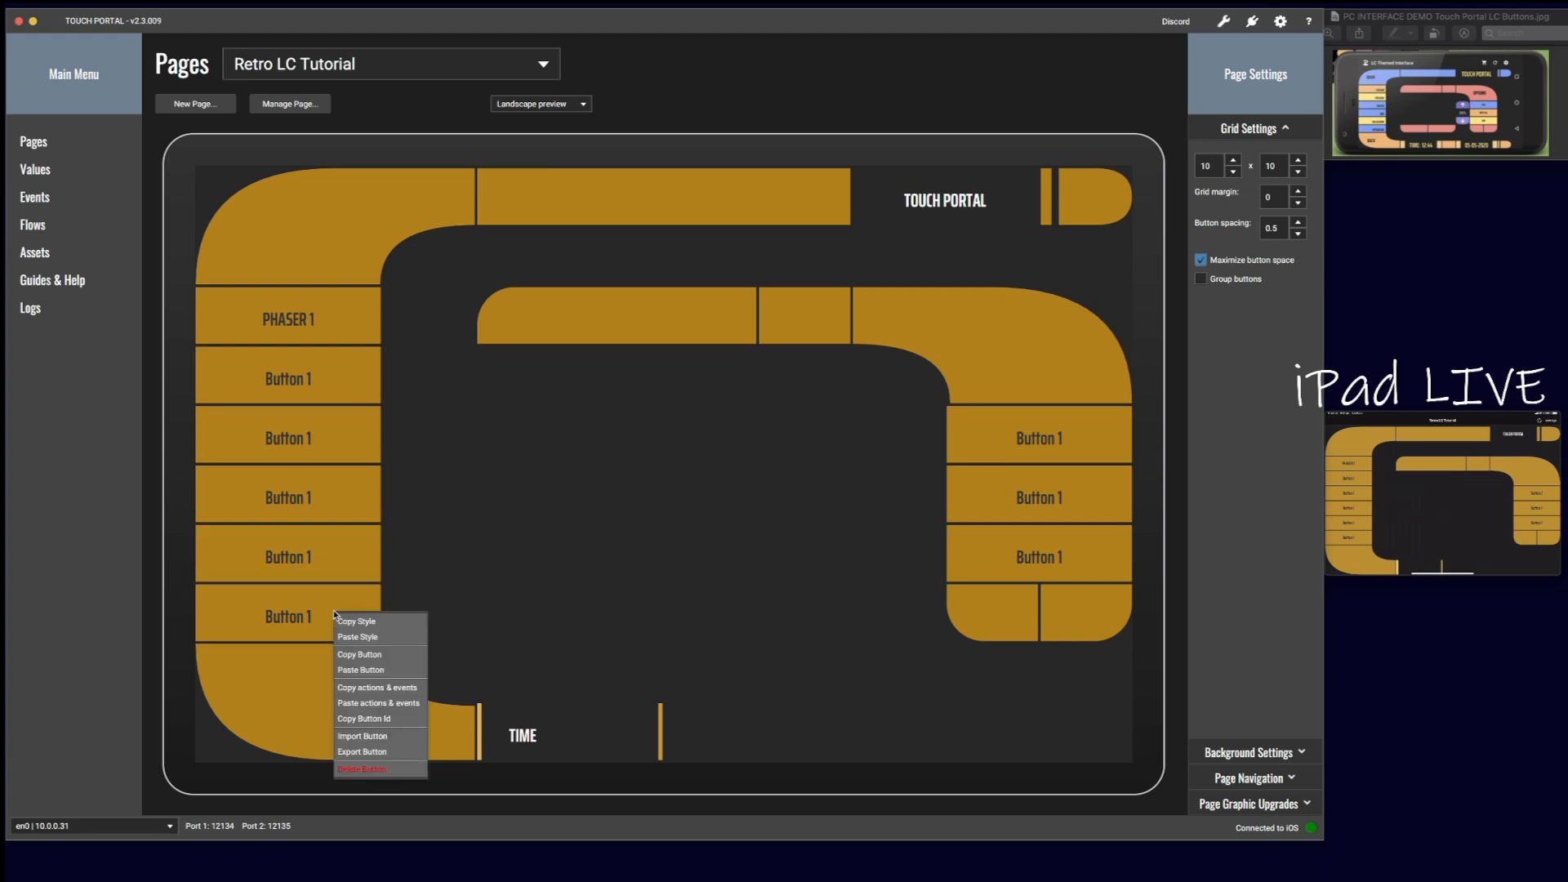
{"action": "left_click", "coordinate": [345, 654]}
{"action": "right_click", "coordinate": [685, 750]}
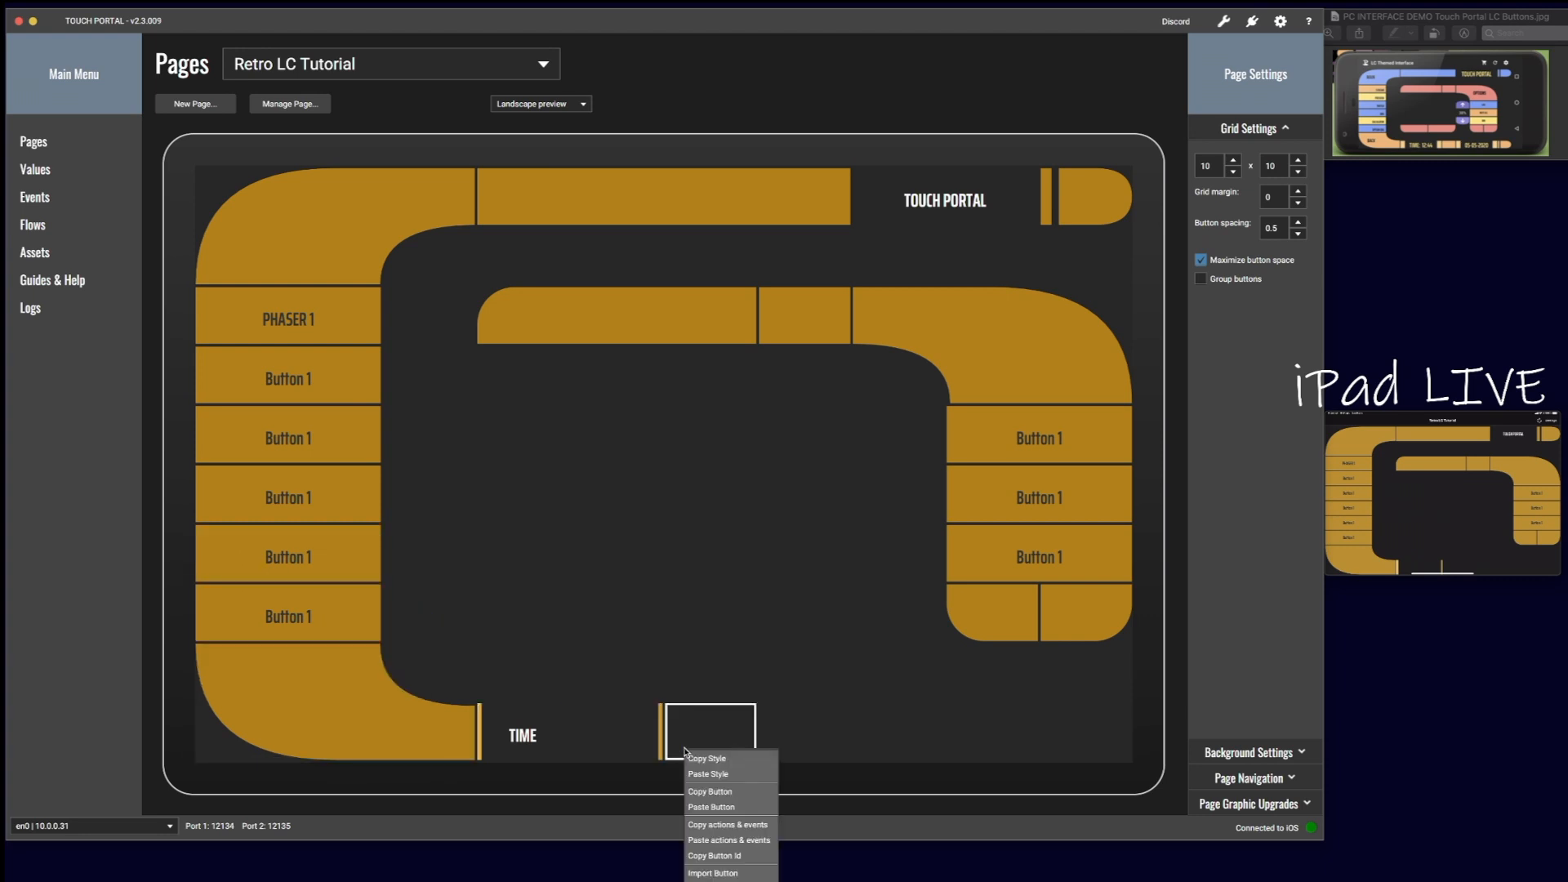
{"action": "left_click", "coordinate": [726, 806]}
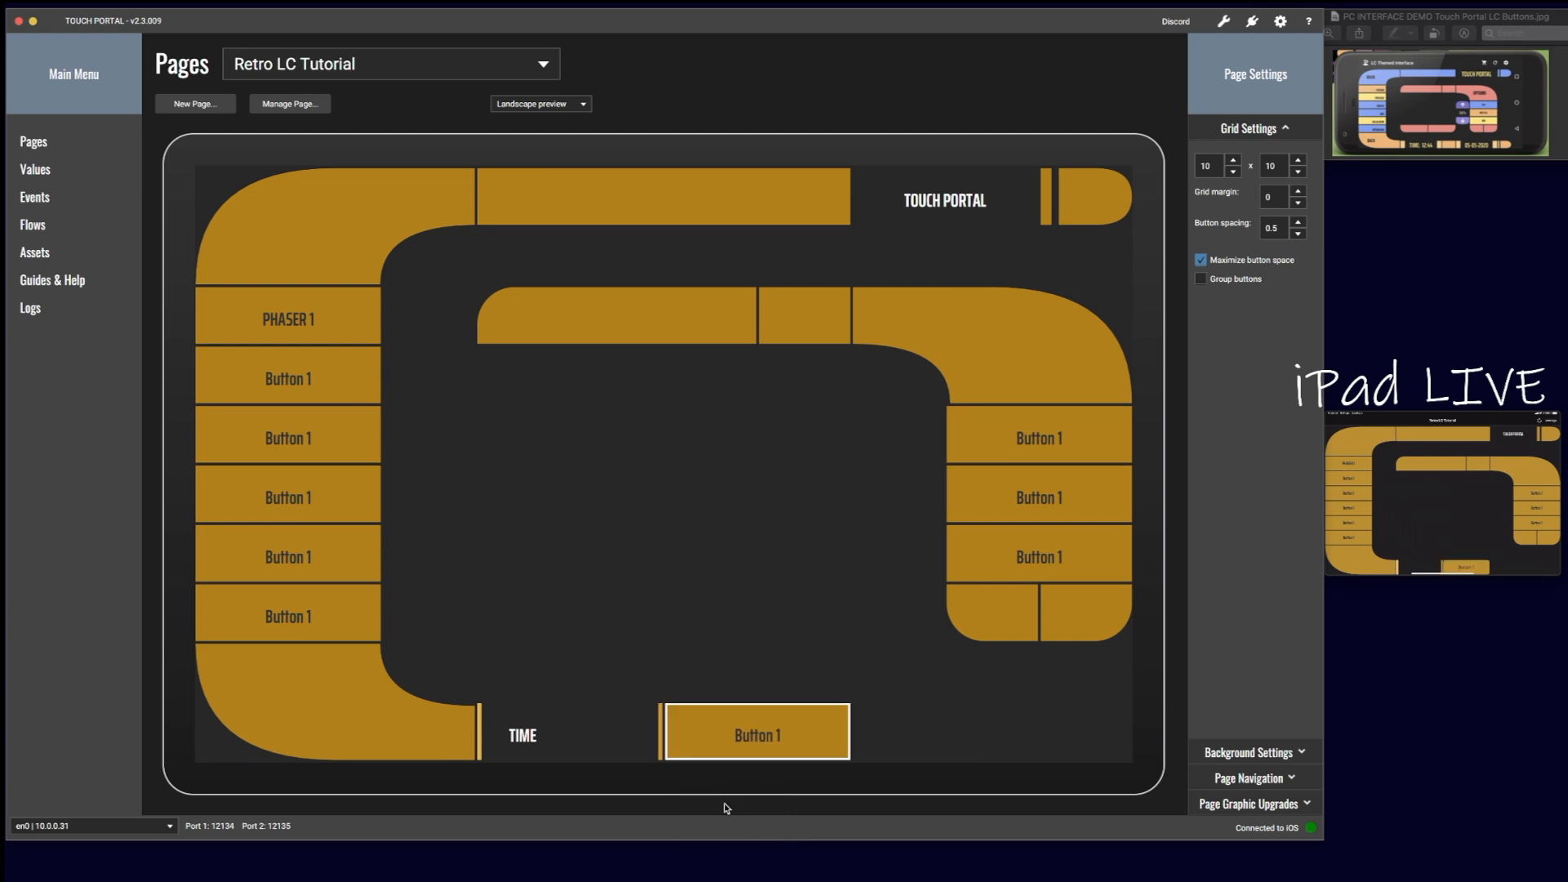
Step: Clear the text of the pasted Button 1 in the bottom row and save the button
{"action": "left_click", "coordinate": [748, 733]}
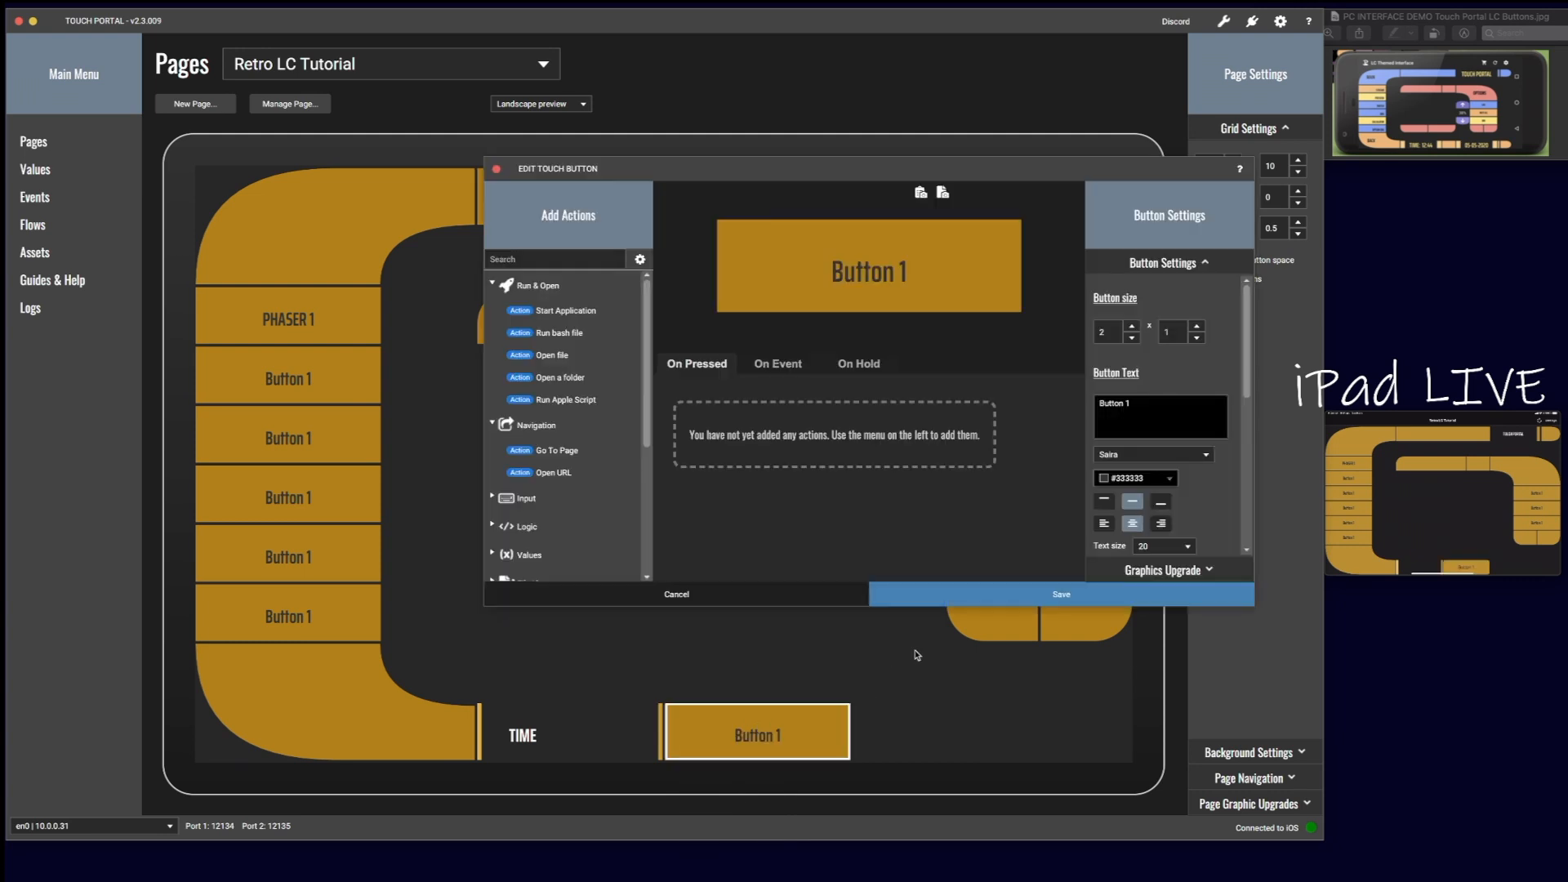
{"action": "left_click_drag", "start_coordinate": [1157, 404], "coordinate": [1099, 402]}
{"action": "left_click", "coordinate": [1145, 422]}
{"action": "key", "text": "BackSpace"}
{"action": "key", "text": "BackSpace"}
{"action": "key", "text": "BackSpace"}
{"action": "key", "text": "BackSpace"}
{"action": "key", "text": "BackSpace"}
{"action": "key", "text": "BackSpace"}
{"action": "key", "text": "BackSpace"}
{"action": "key", "text": "BackSpace"}
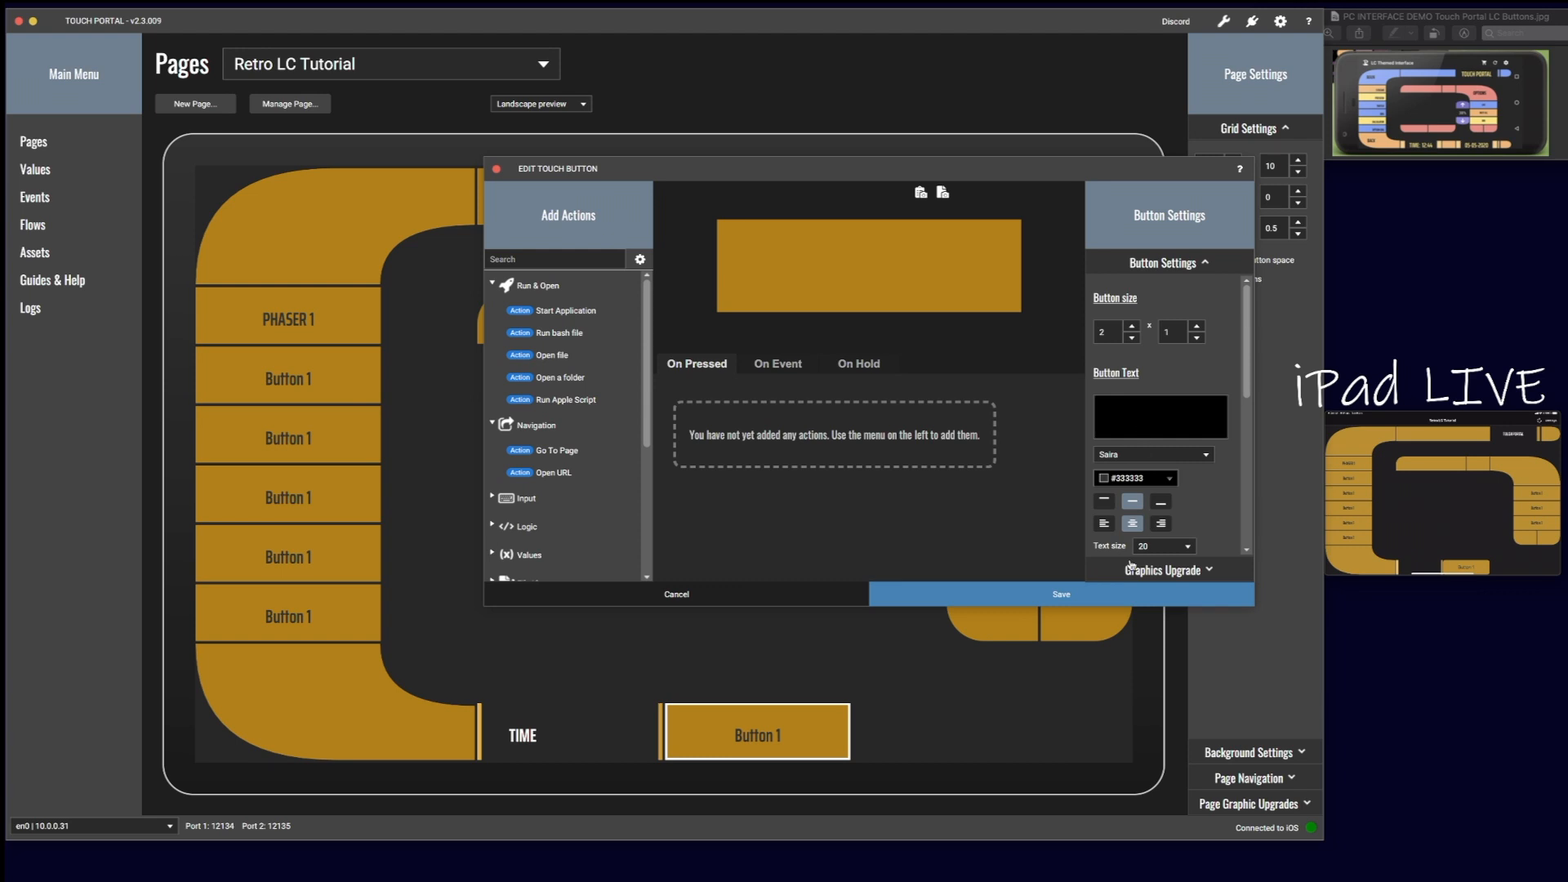
{"action": "left_click", "coordinate": [1067, 598]}
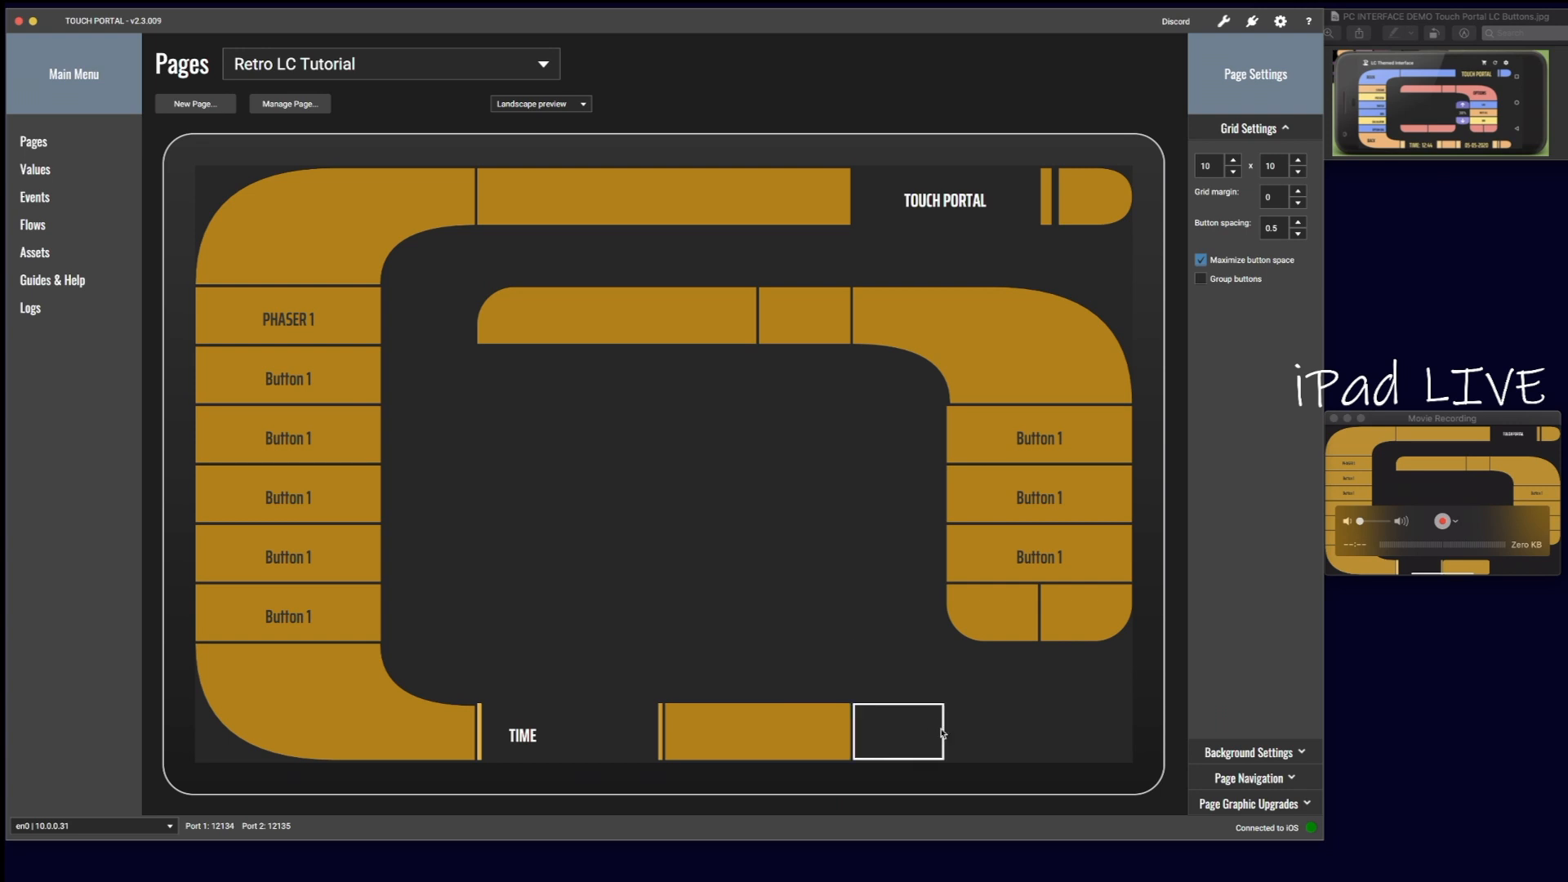
Step: Reduce the blank orange button in the bottom row to a width of 1 cell and save it
{"action": "left_click", "coordinate": [708, 723]}
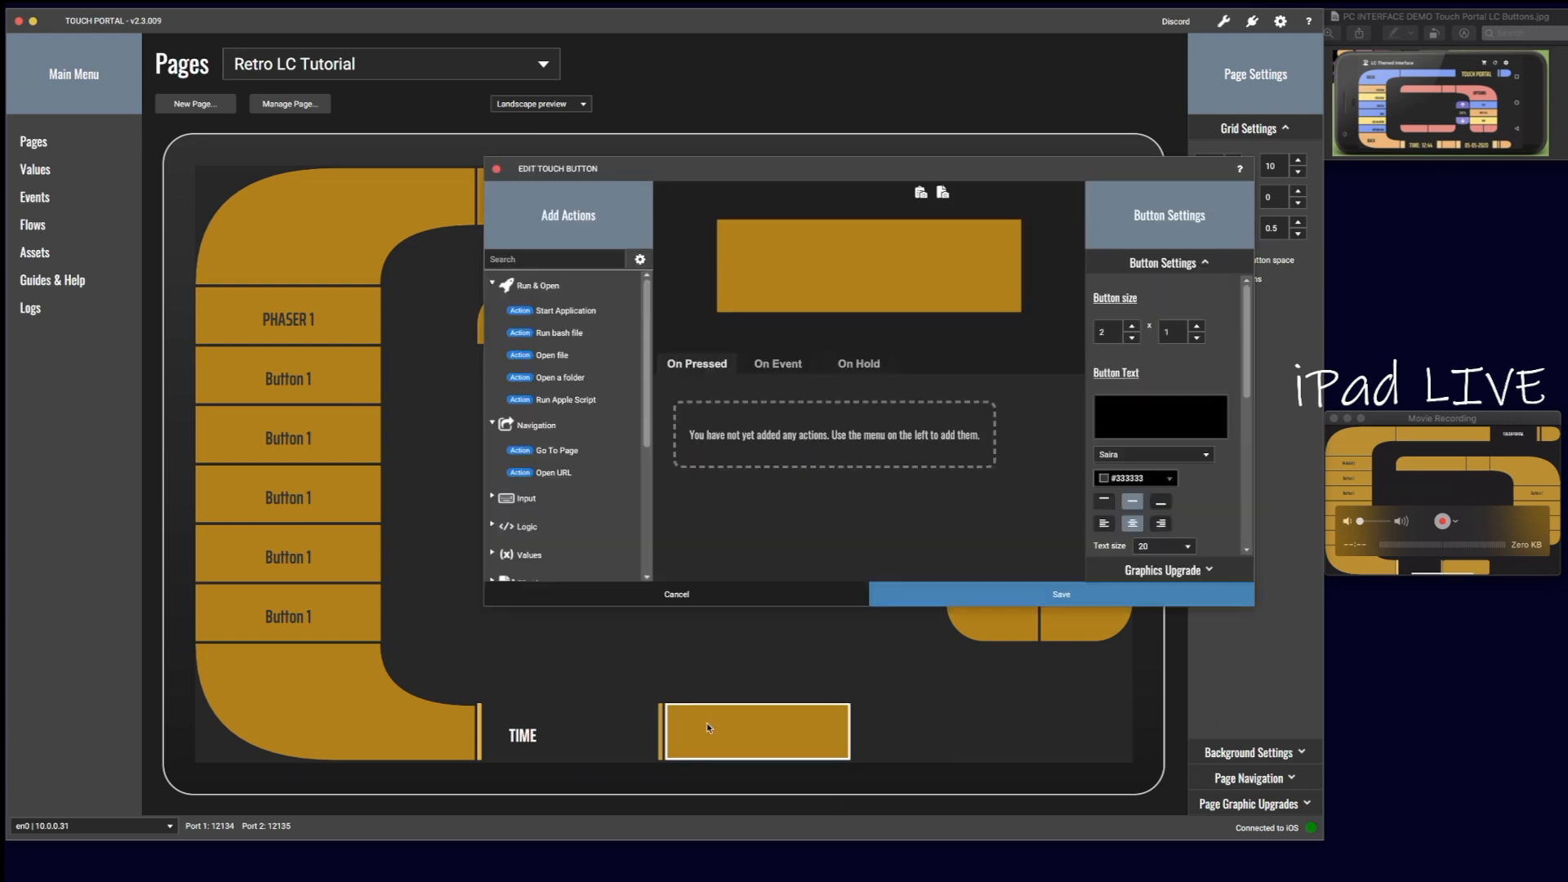
{"action": "left_click", "coordinate": [1132, 337]}
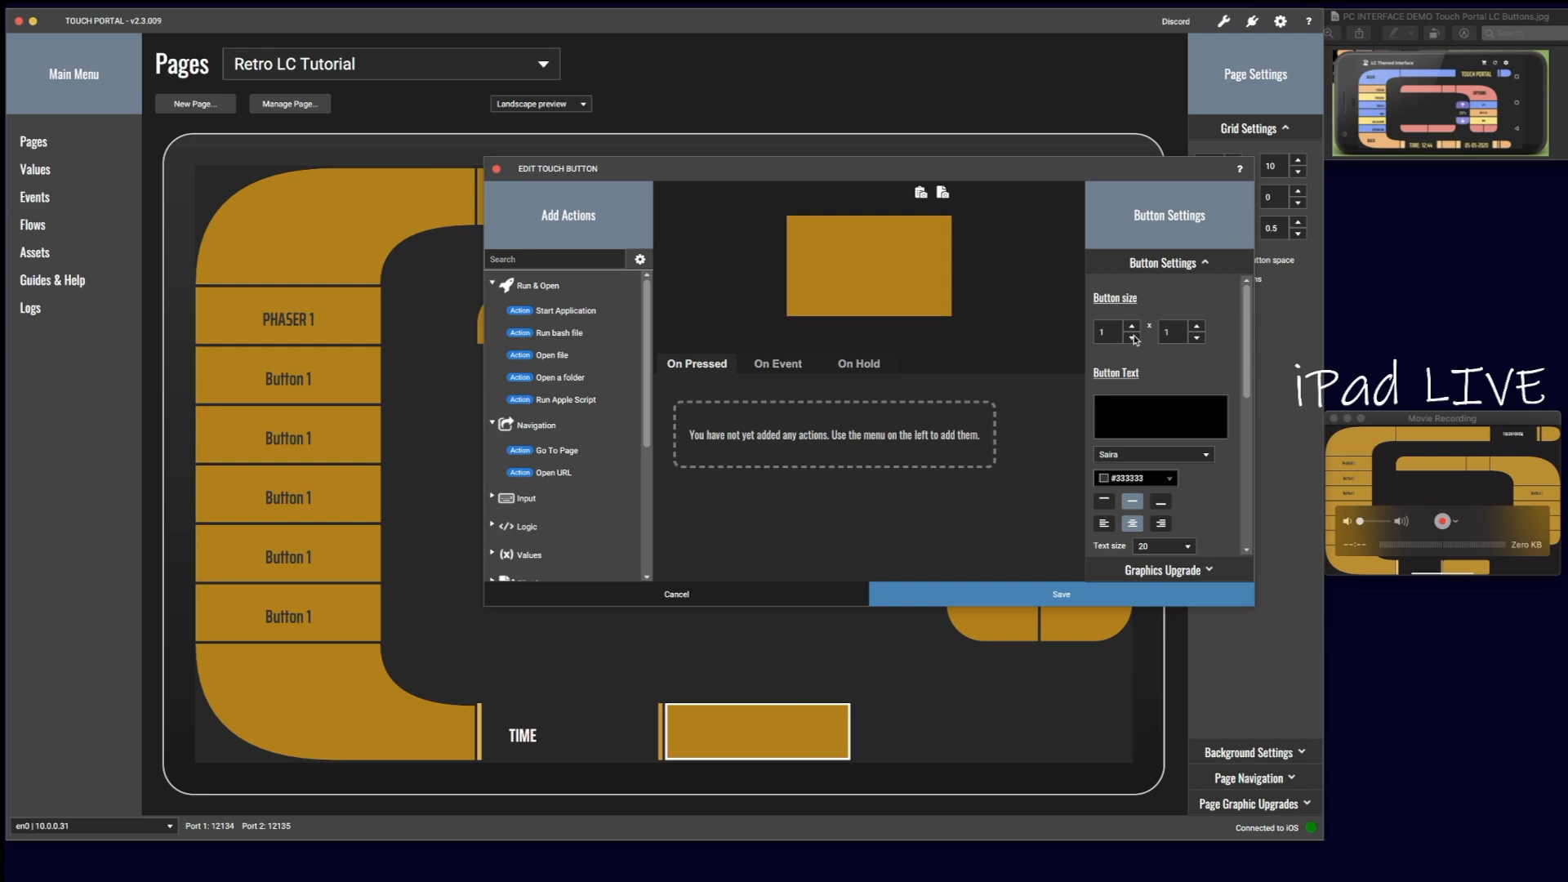
{"action": "left_click", "coordinate": [1103, 590]}
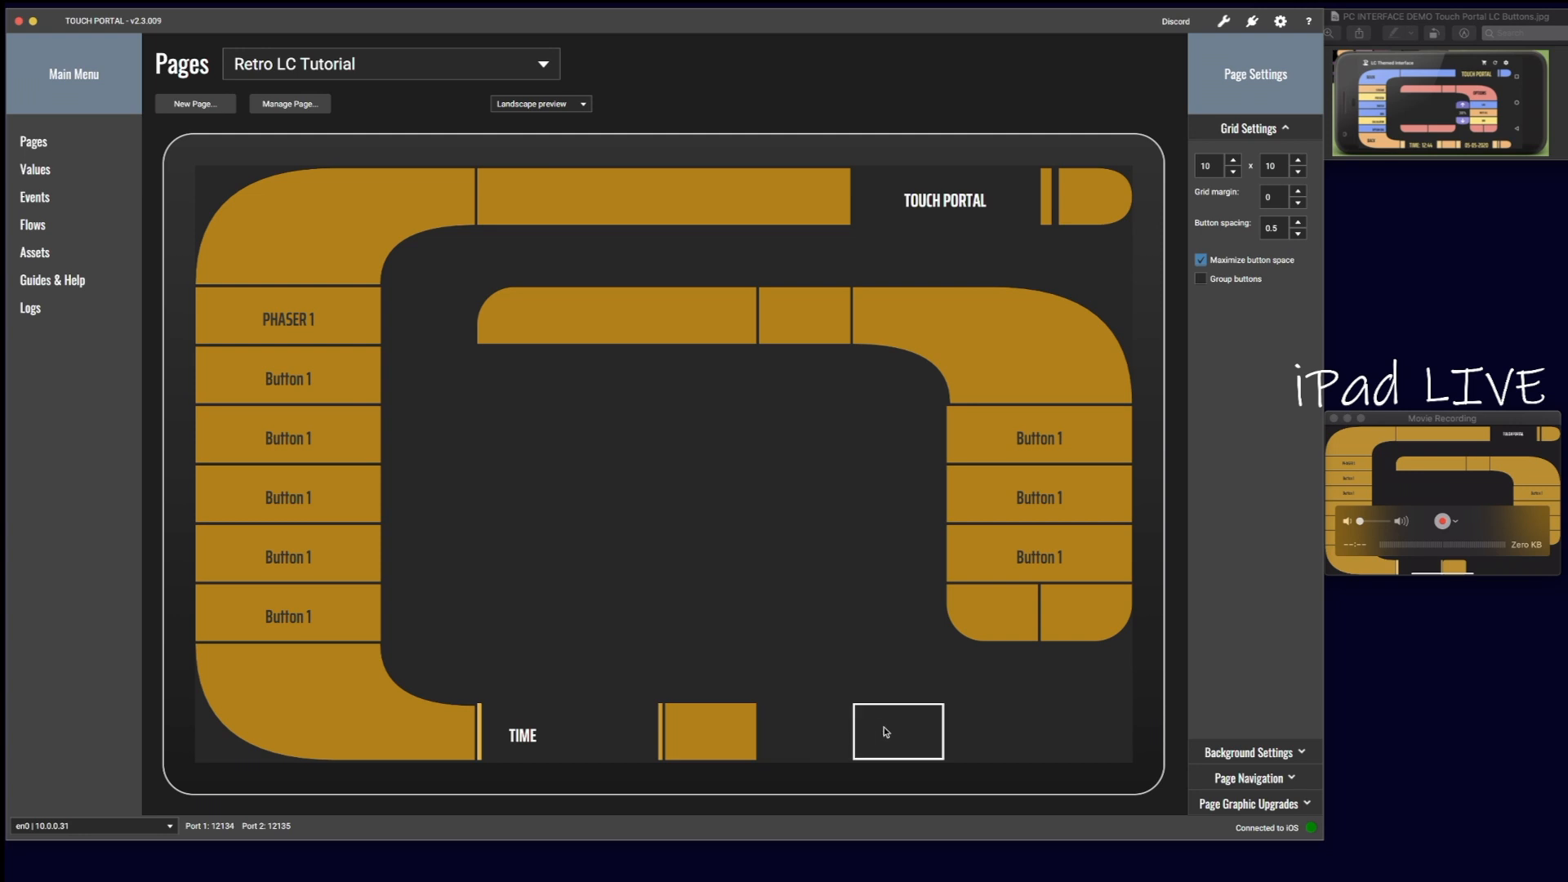
Step: Widen the empty button beside the blank orange block to 2 cells and save it
{"action": "right_click", "coordinate": [798, 726]}
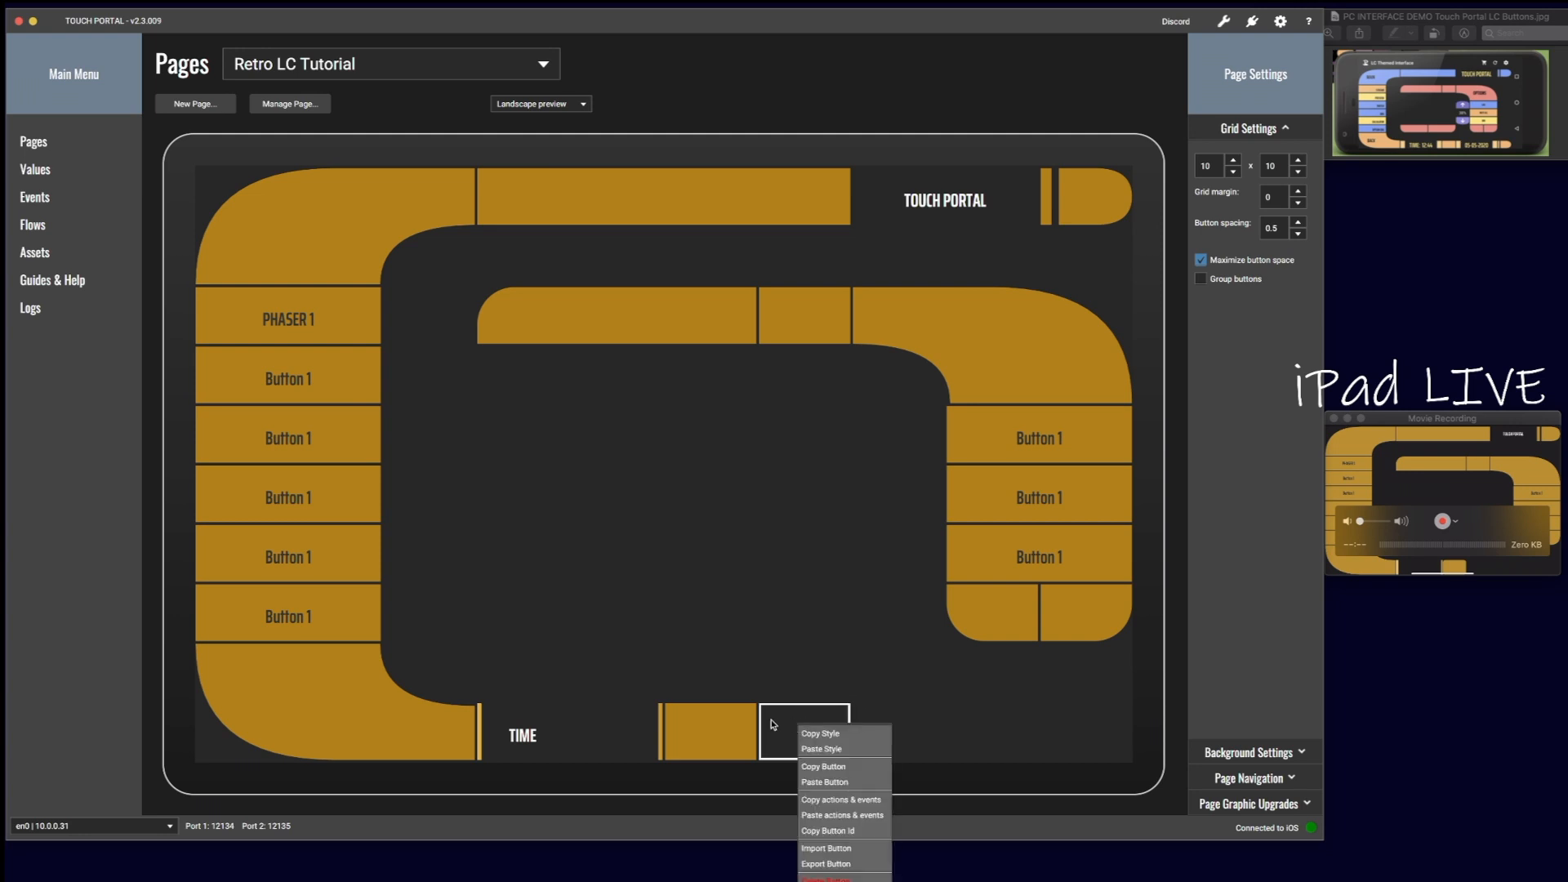
{"action": "left_click", "coordinate": [774, 725]}
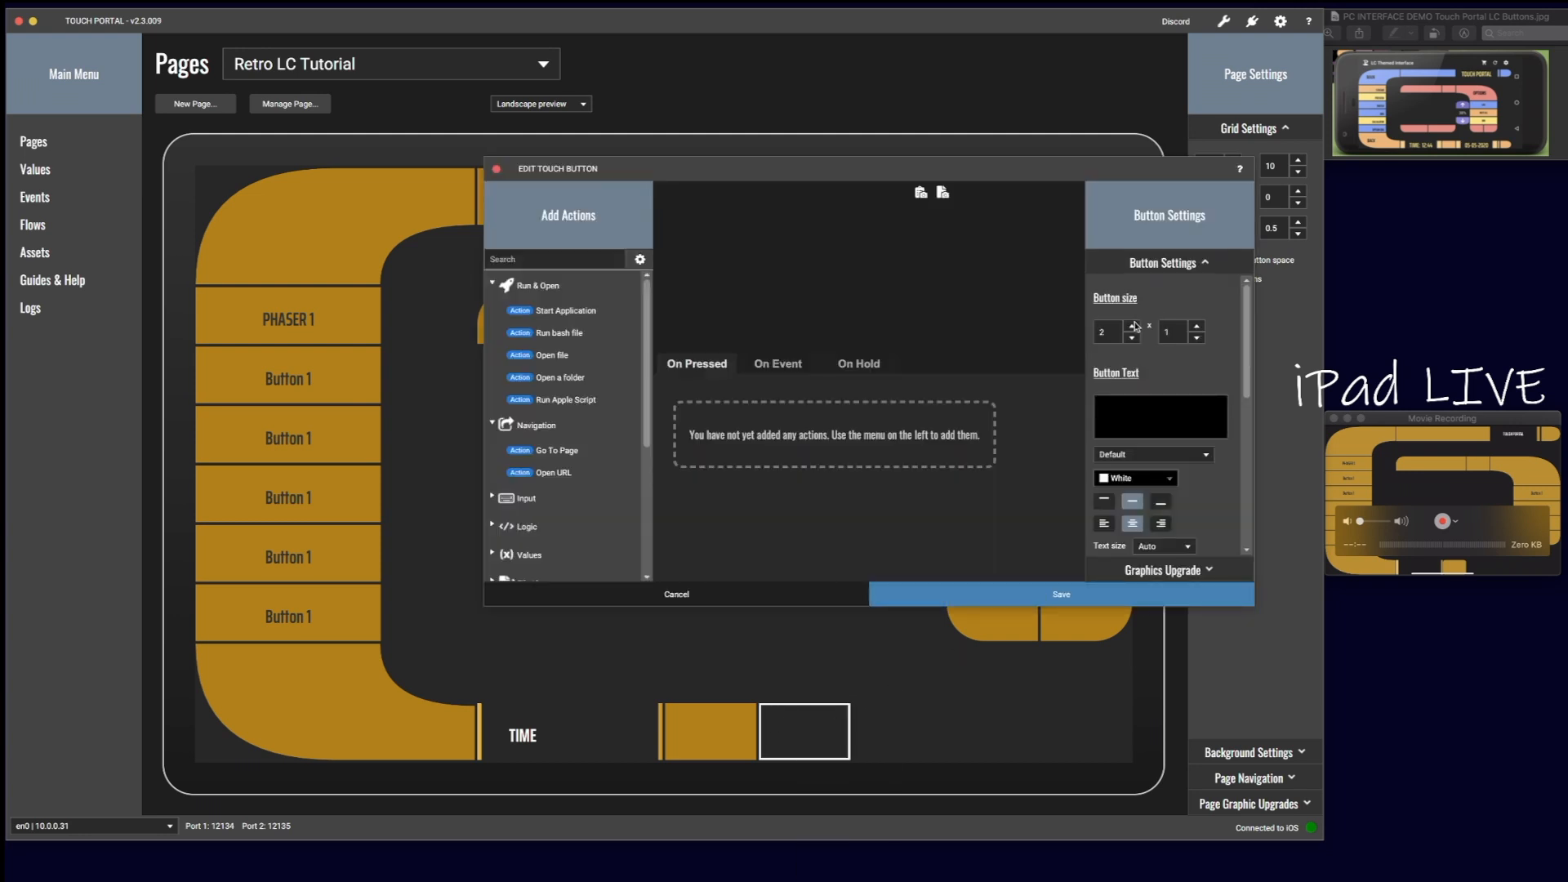
{"action": "left_click", "coordinate": [1058, 593]}
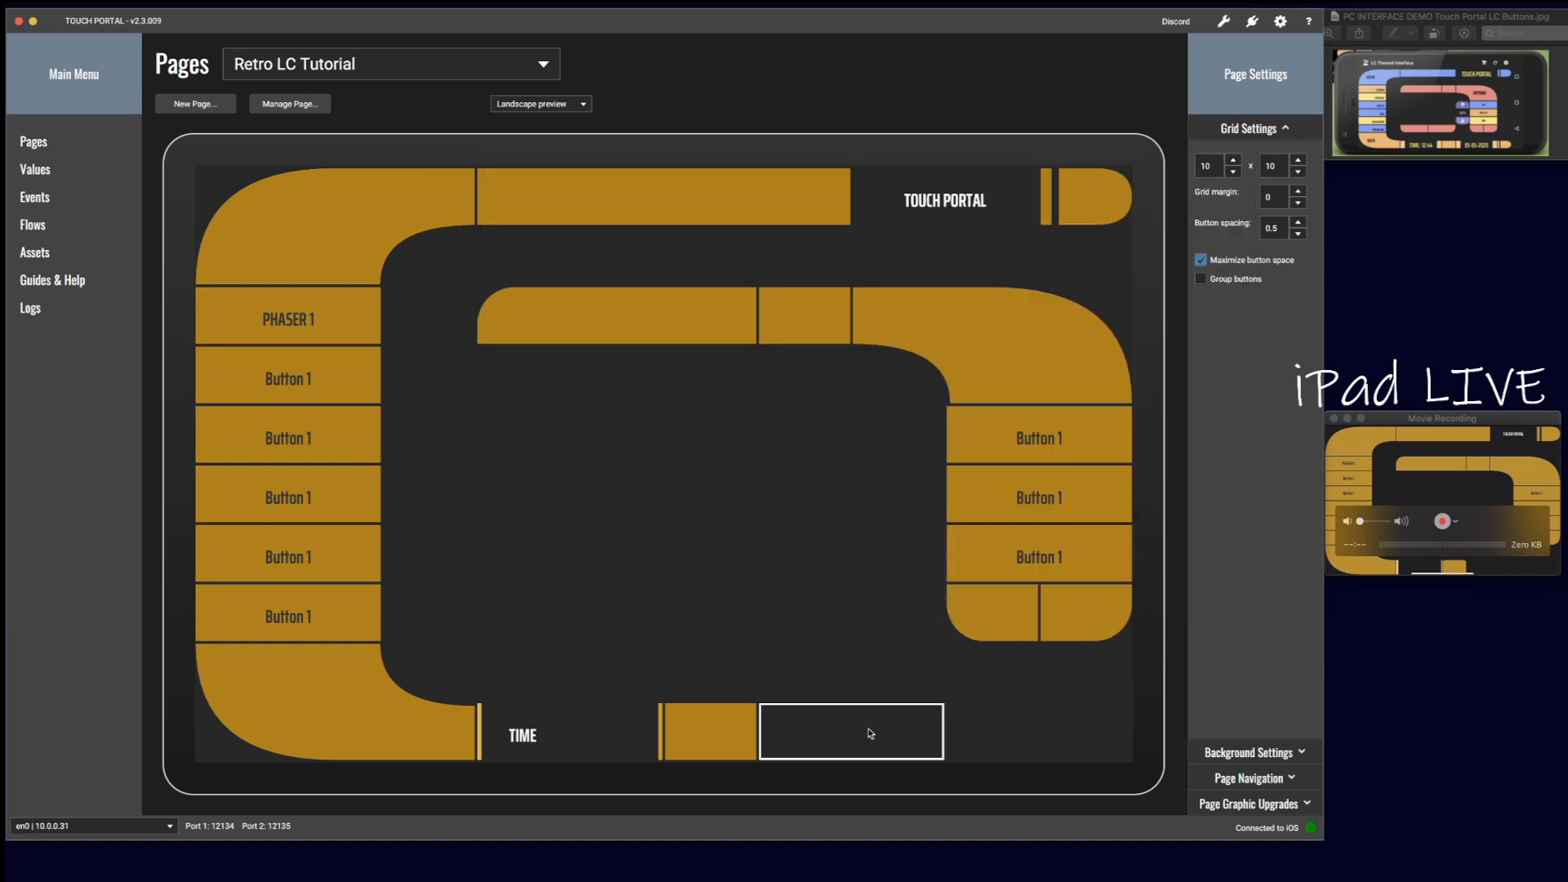
Step: Apply the RetroLC Graphics Upgrade with the LC Double Line shape to the empty two-cell button in the bottom row
{"action": "left_click", "coordinate": [797, 724]}
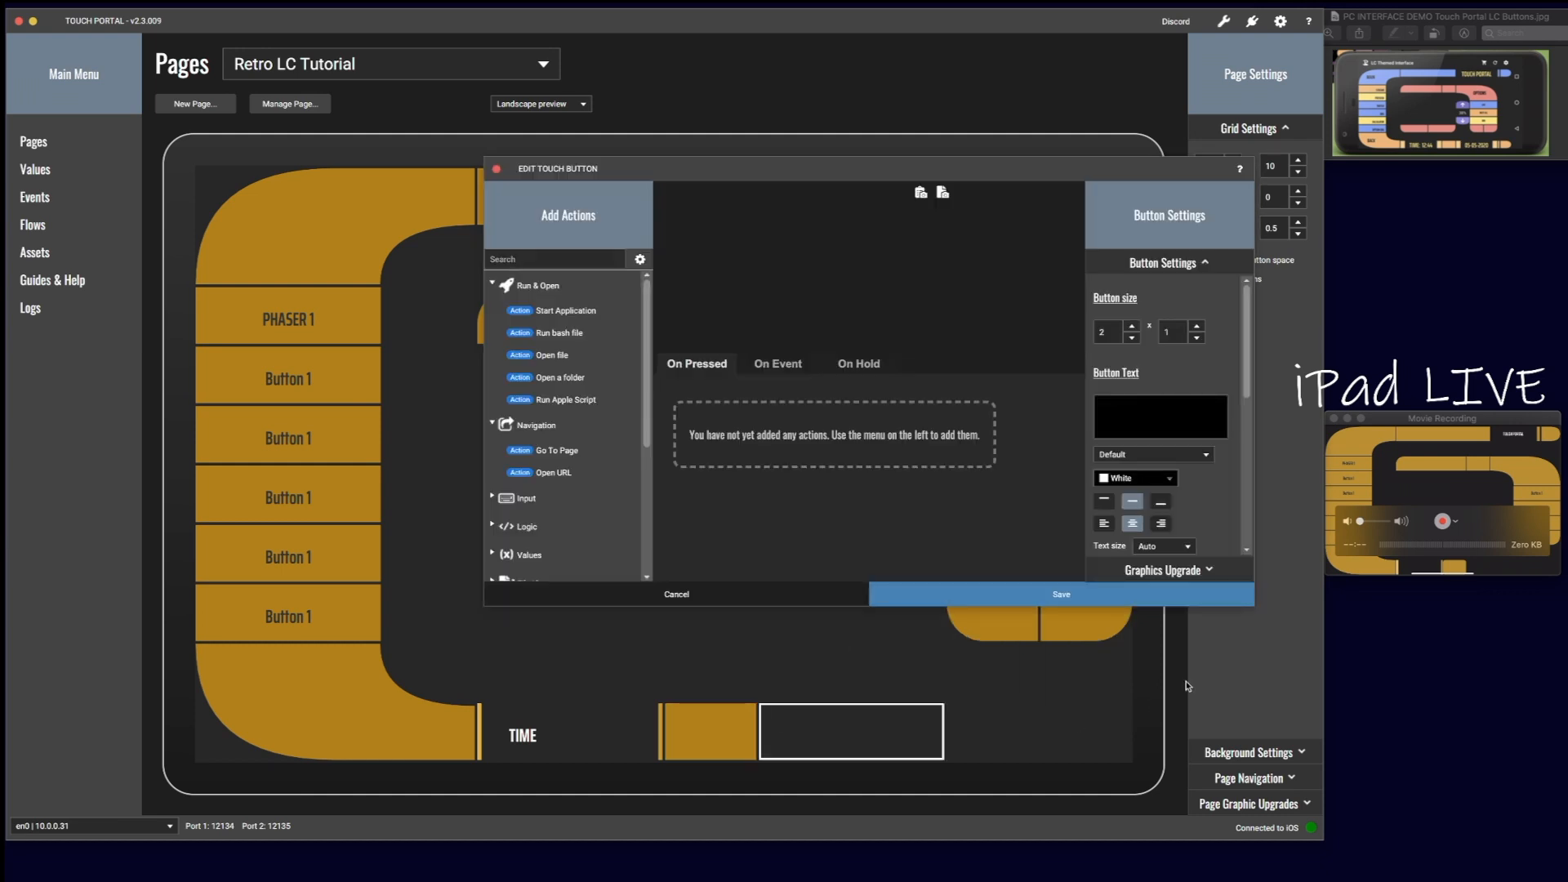
{"action": "left_click", "coordinate": [1198, 563]}
{"action": "left_click", "coordinate": [1207, 498]}
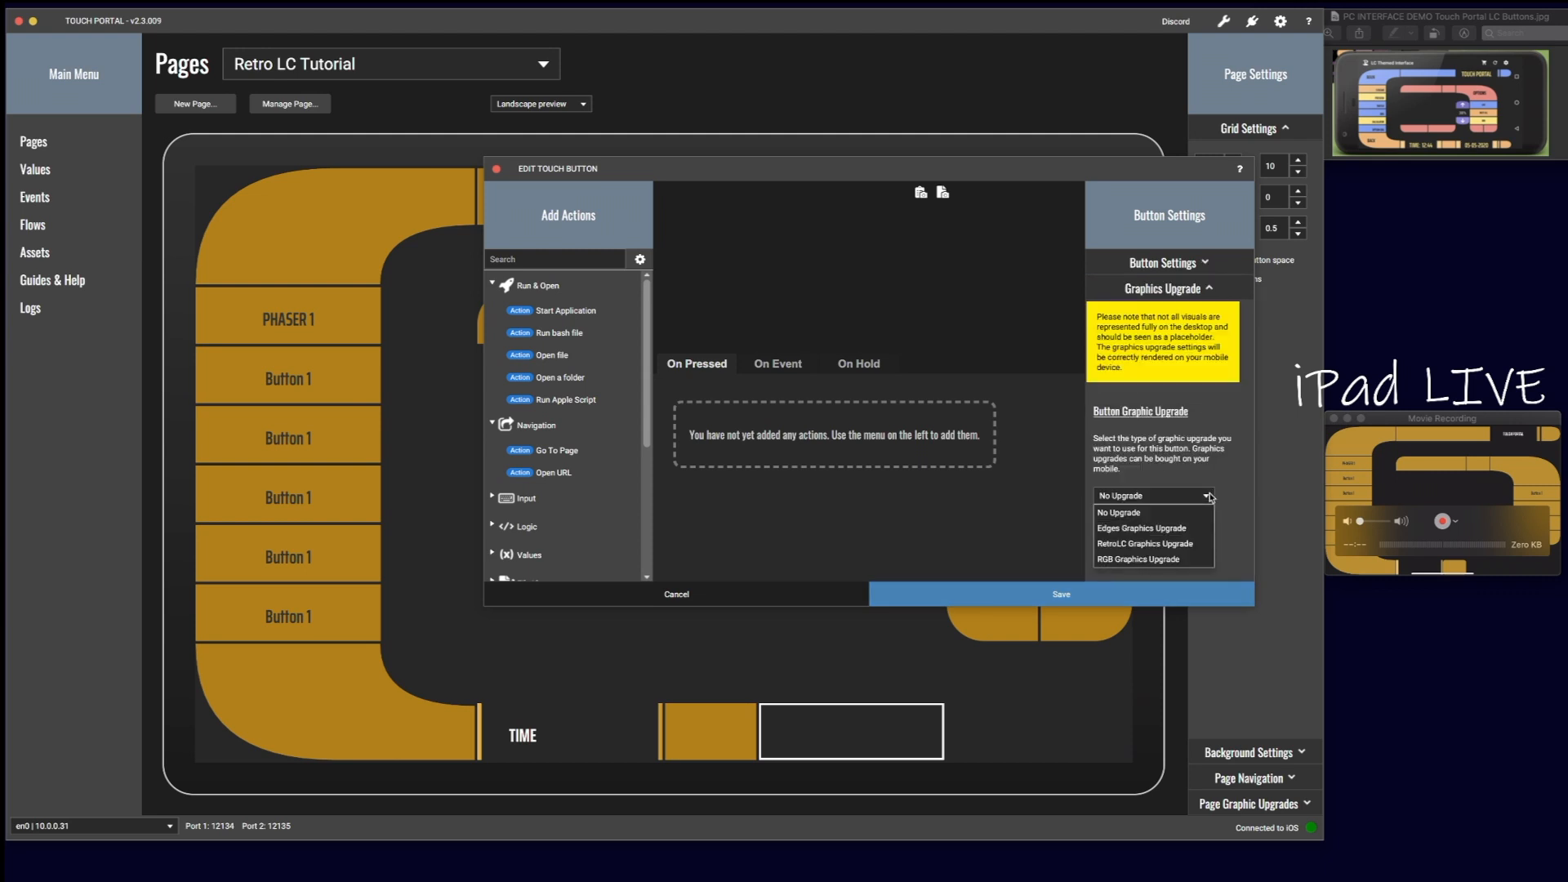
{"action": "left_click", "coordinate": [1153, 542]}
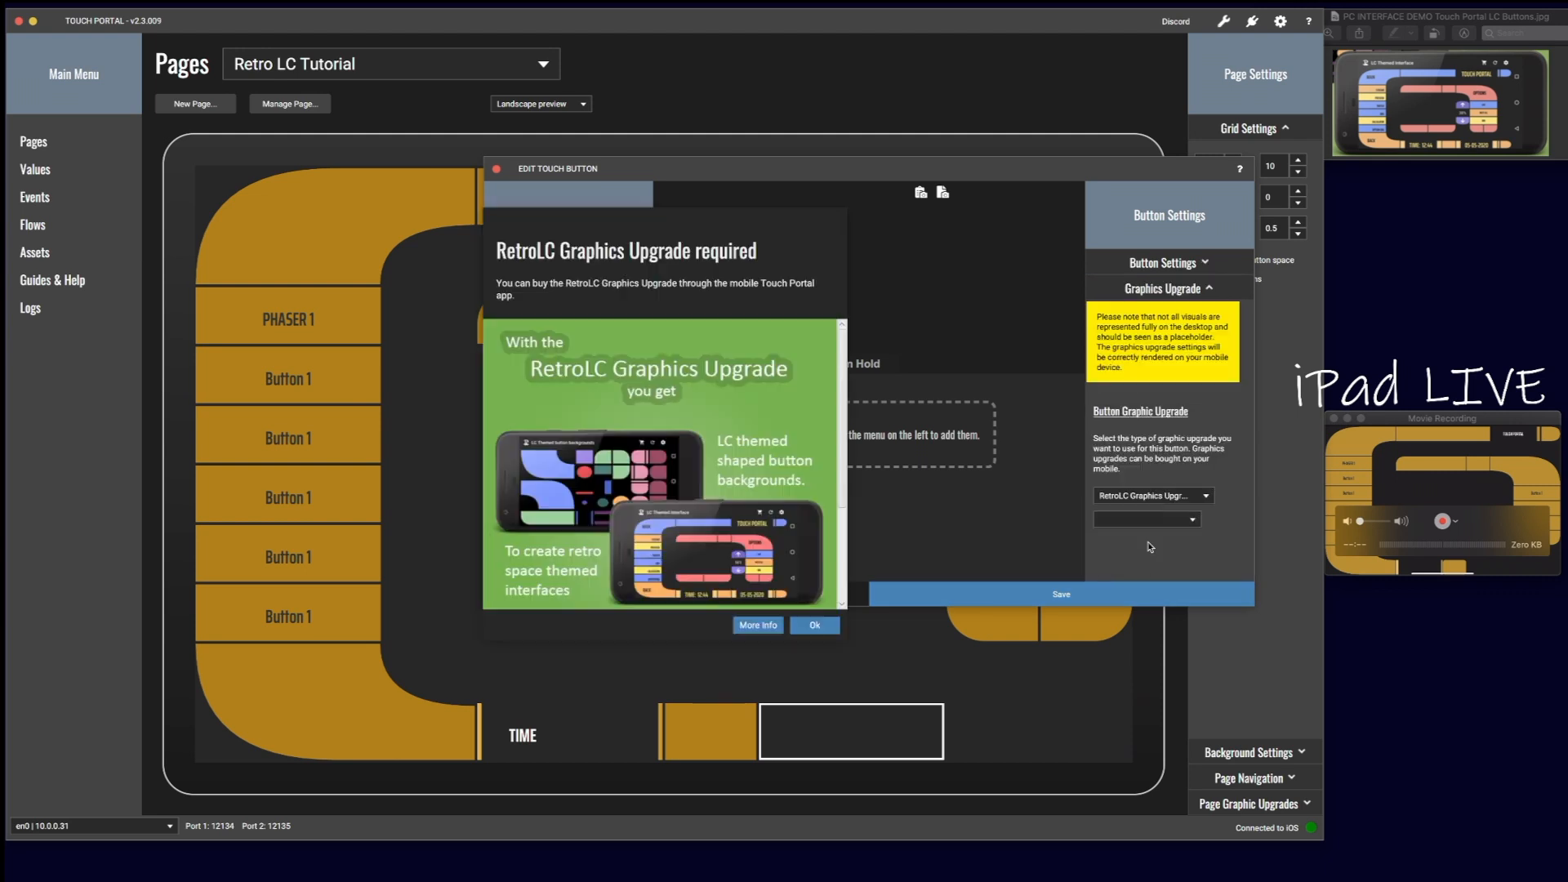
{"action": "left_click", "coordinate": [827, 632]}
{"action": "left_click", "coordinate": [1194, 521]}
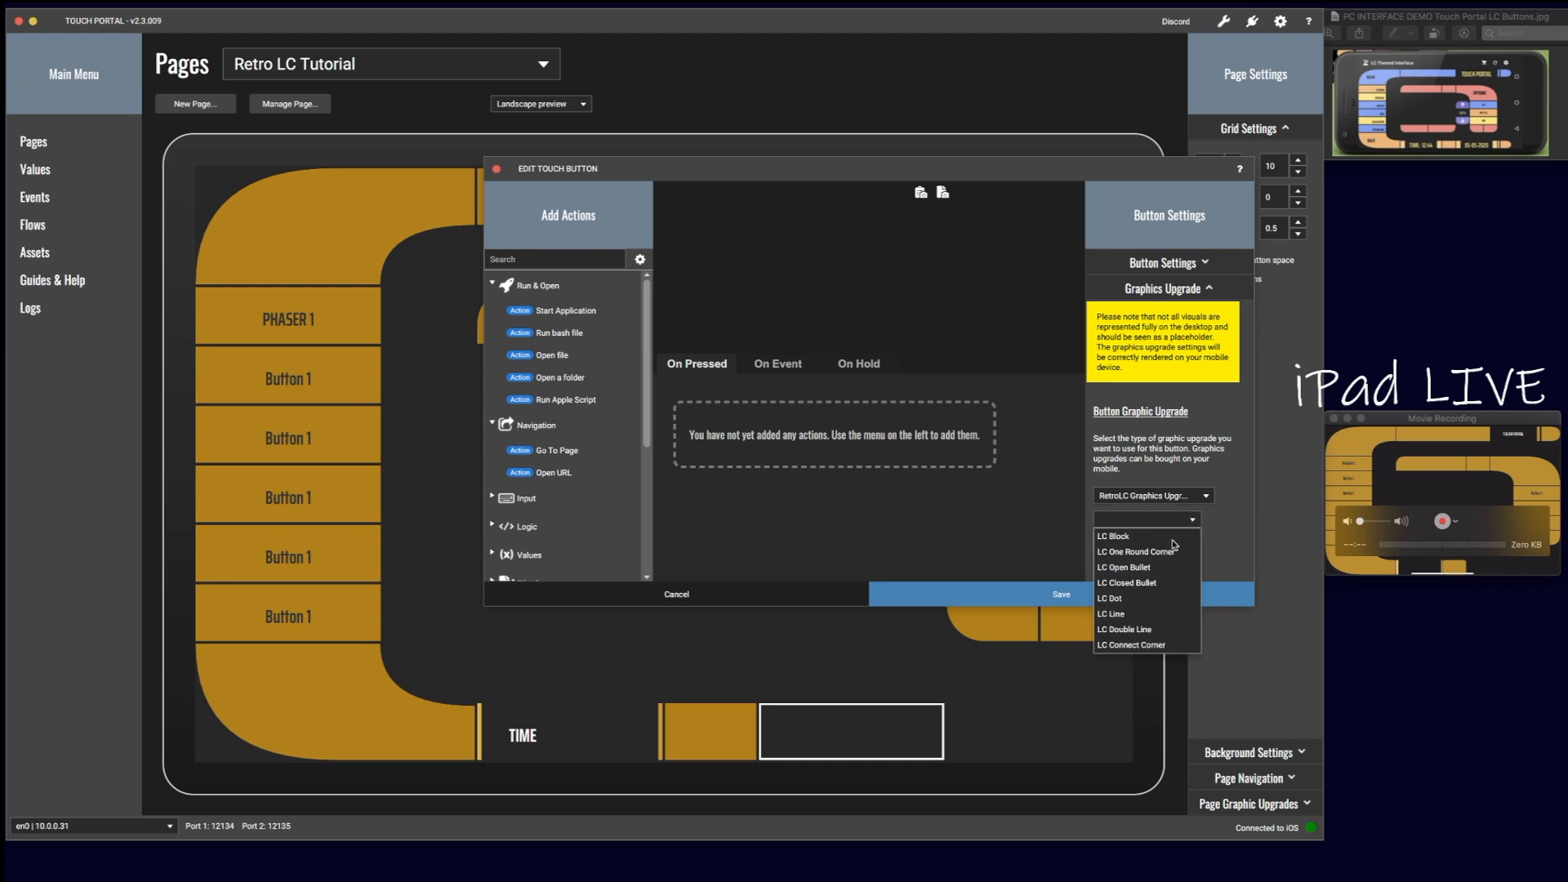
{"action": "left_click", "coordinate": [1130, 630]}
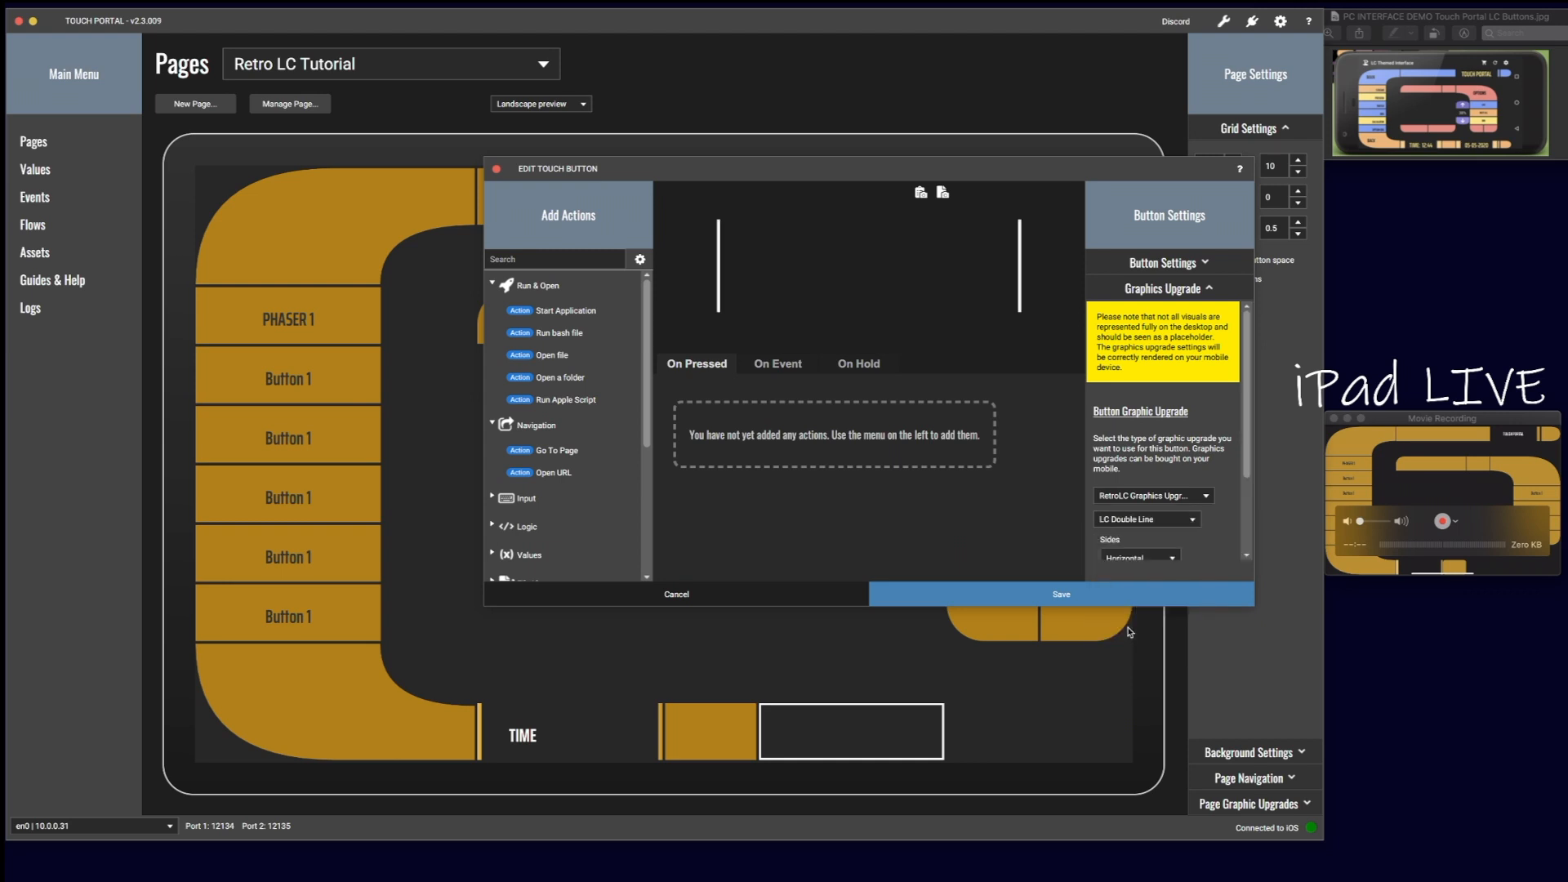
Step: Set the double line's color to #cc9933 and its size to 5
{"action": "scroll", "coordinate": [1225, 527], "scroll_direction": "down", "scroll_amount": 3}
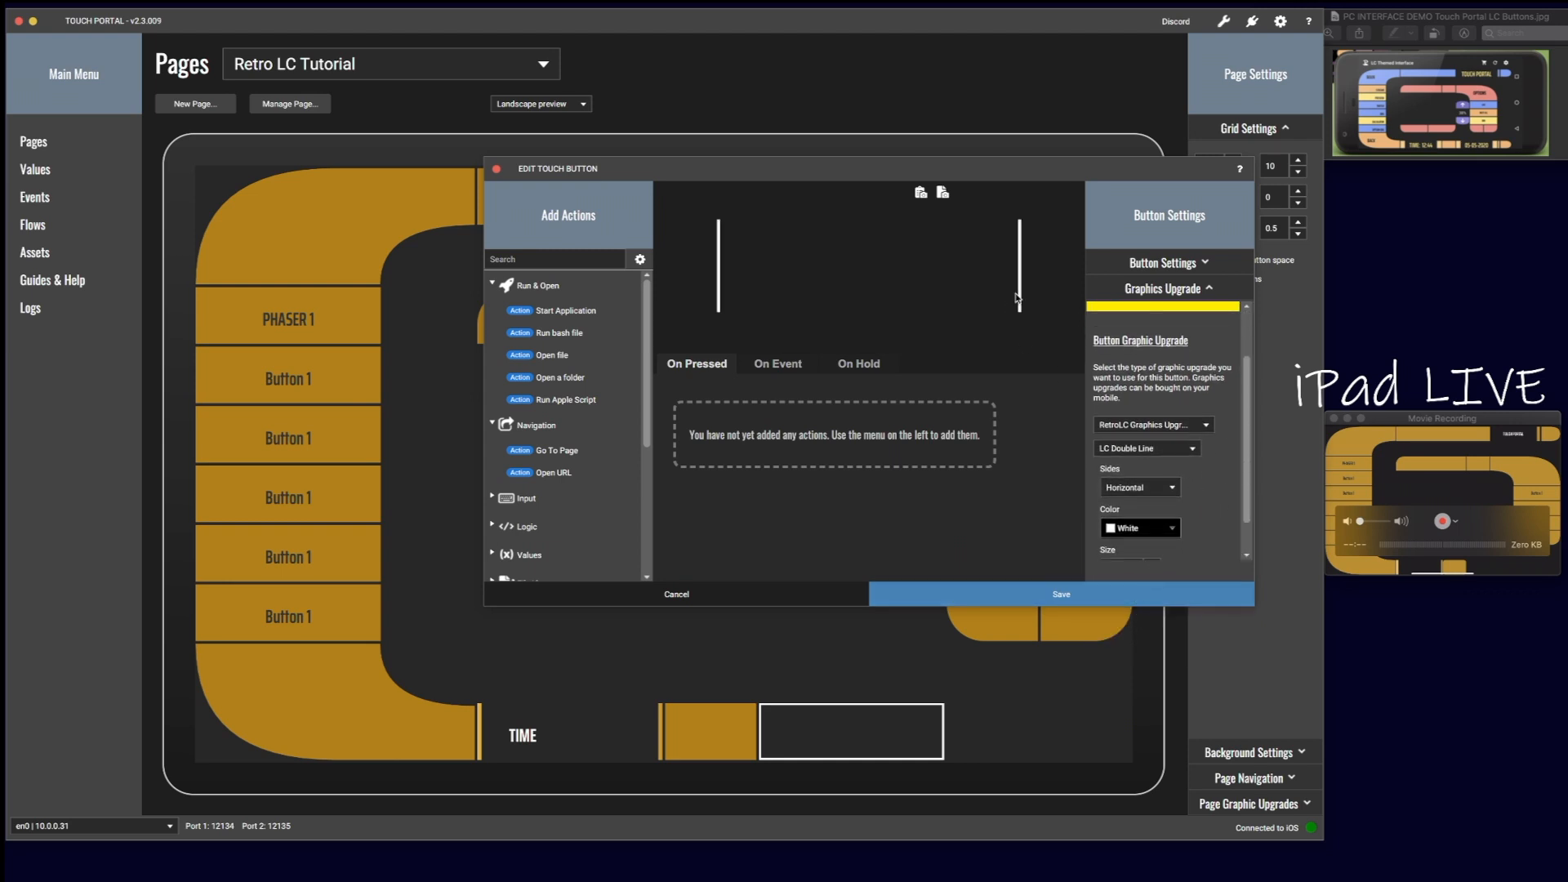
{"action": "left_click", "coordinate": [1170, 530]}
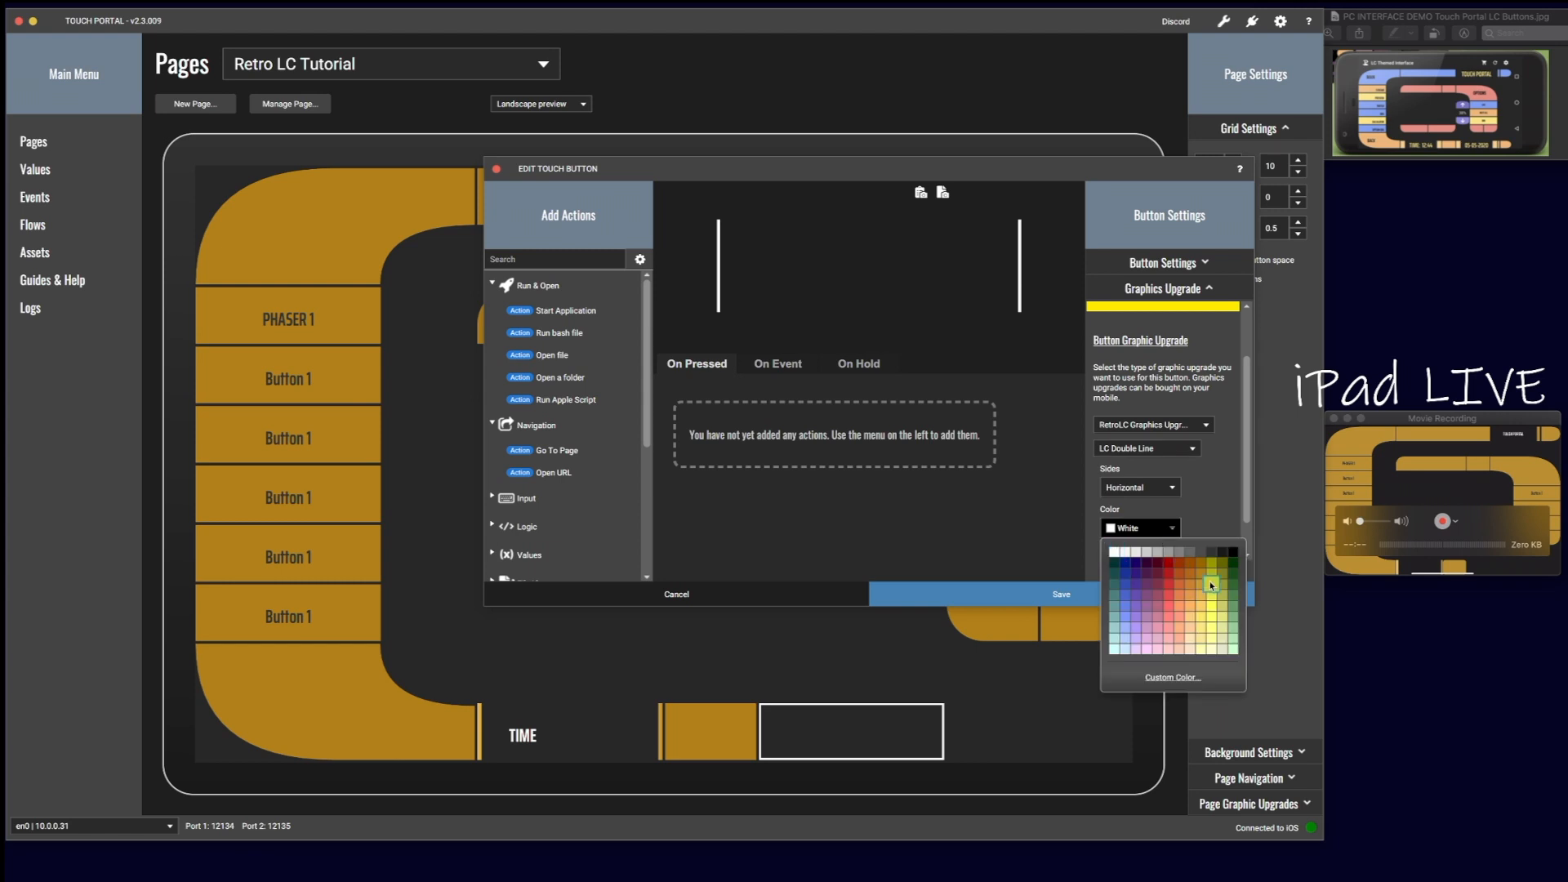
{"action": "left_click", "coordinate": [1201, 585]}
{"action": "scroll", "coordinate": [1168, 527], "scroll_direction": "down", "scroll_amount": 2}
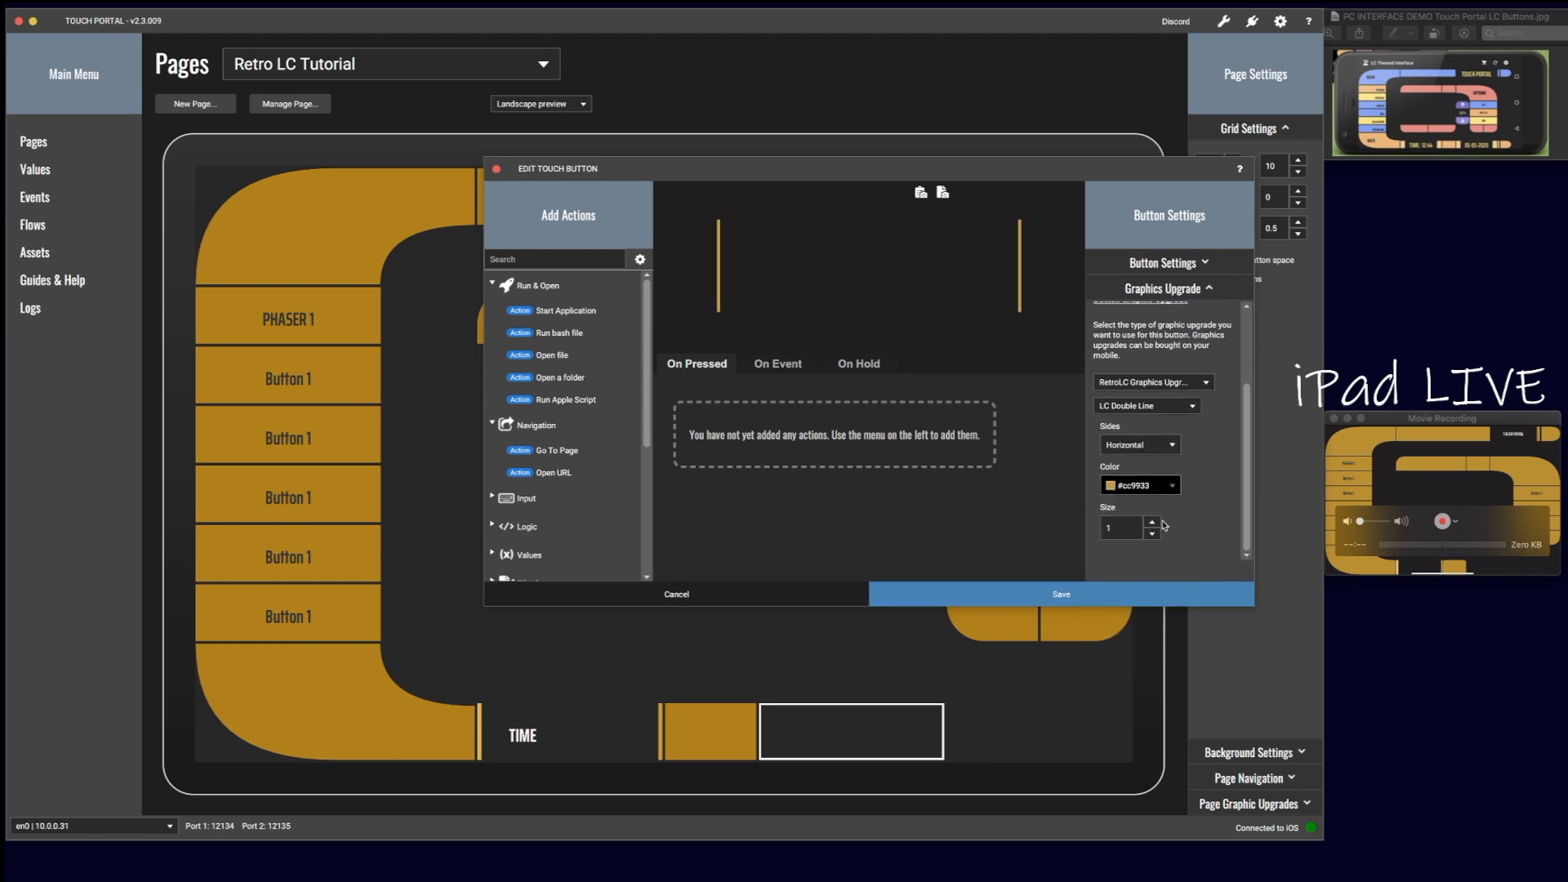
{"action": "left_click", "coordinate": [1153, 524]}
{"action": "left_click", "coordinate": [1153, 523]}
{"action": "left_click", "coordinate": [1153, 523]}
{"action": "left_click", "coordinate": [1153, 524]}
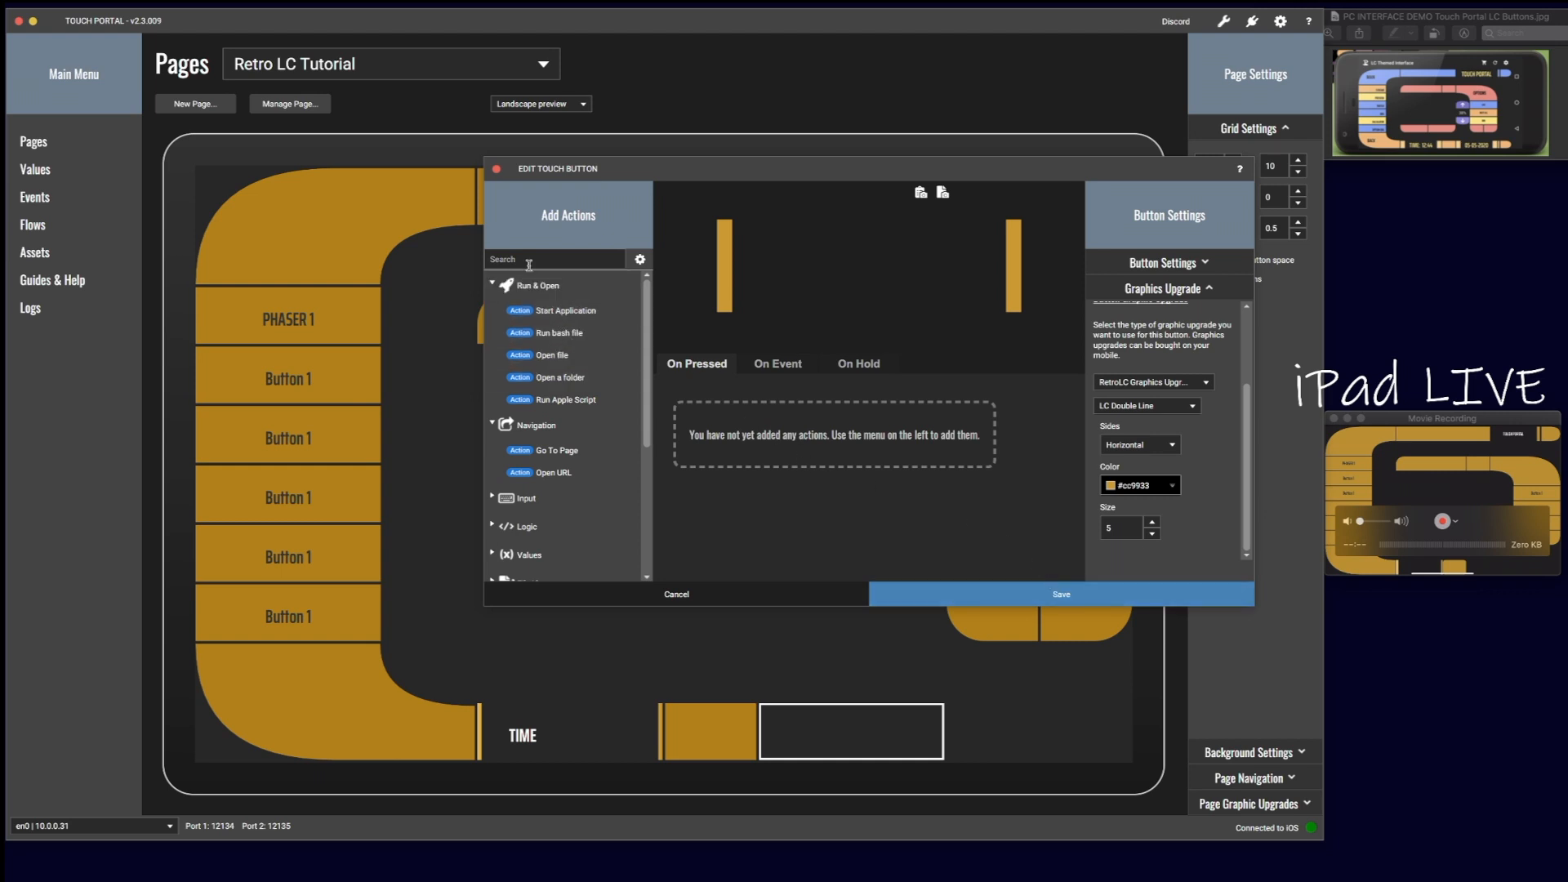
Step: Add a Dynamic Text Updater event that sets the double-line button's text to the date in long format
{"action": "left_click", "coordinate": [529, 262]}
{"action": "type", "text": "update"}
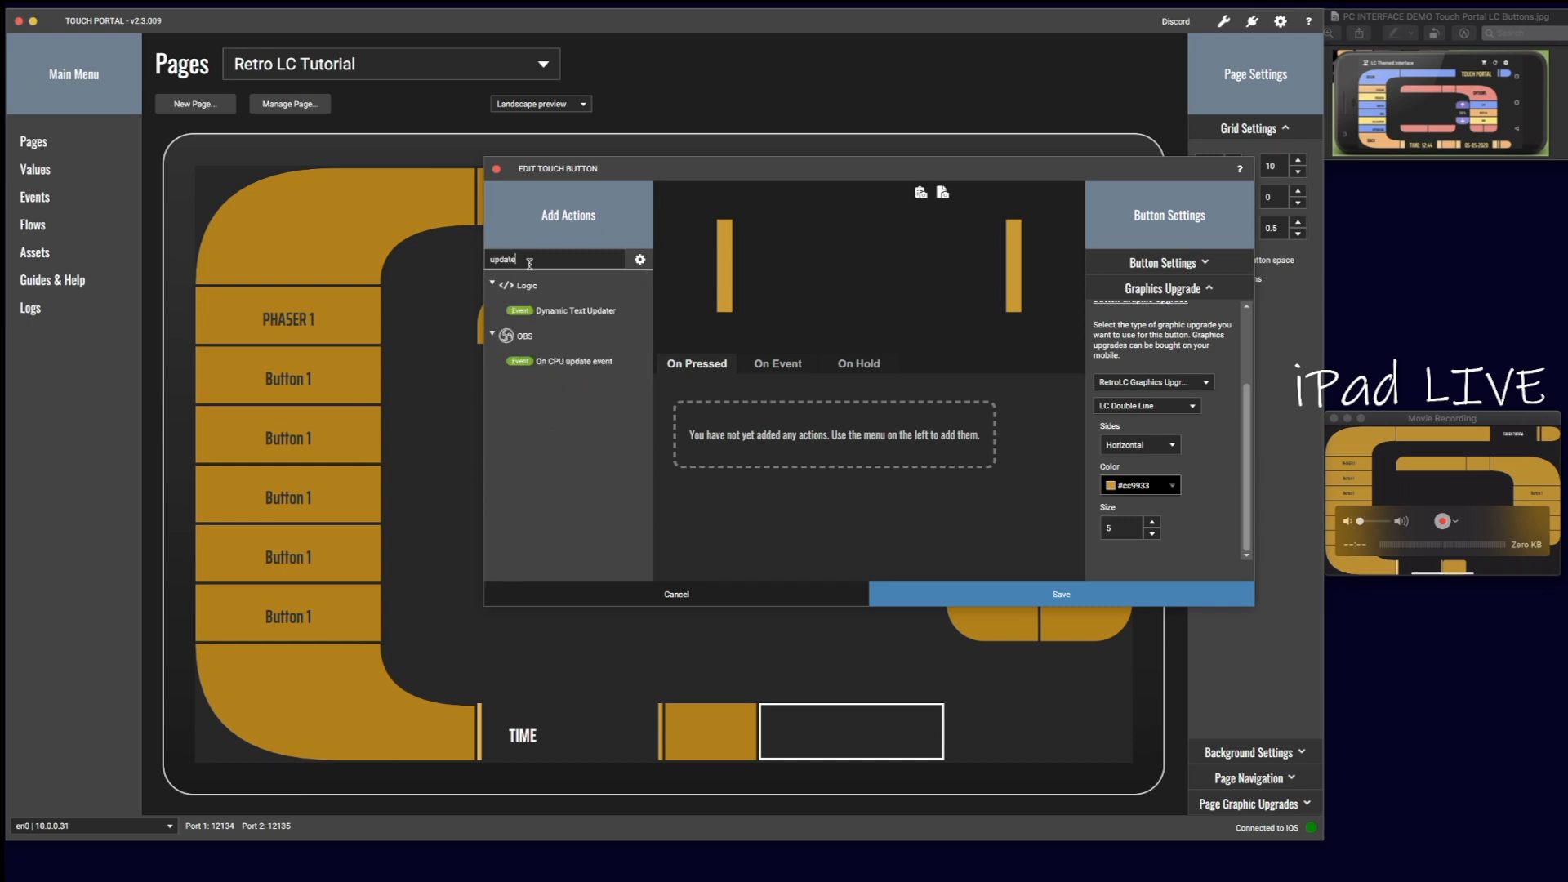
{"action": "double_click", "coordinate": [575, 317]}
{"action": "left_click", "coordinate": [906, 396]}
{"action": "mouse_move", "coordinate": [943, 461]}
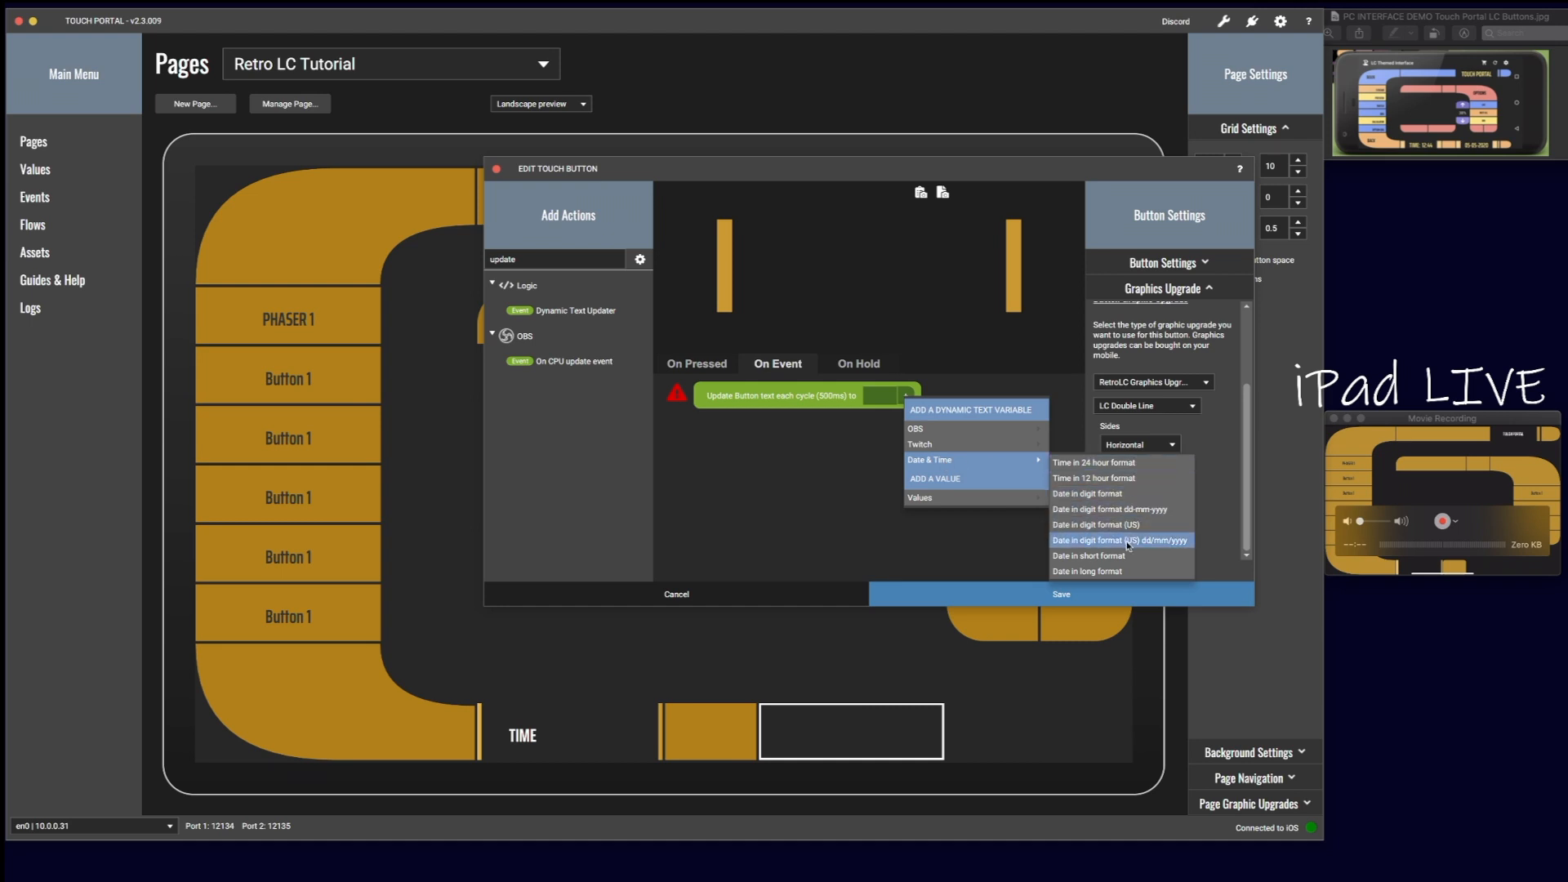
{"action": "left_click", "coordinate": [1120, 571]}
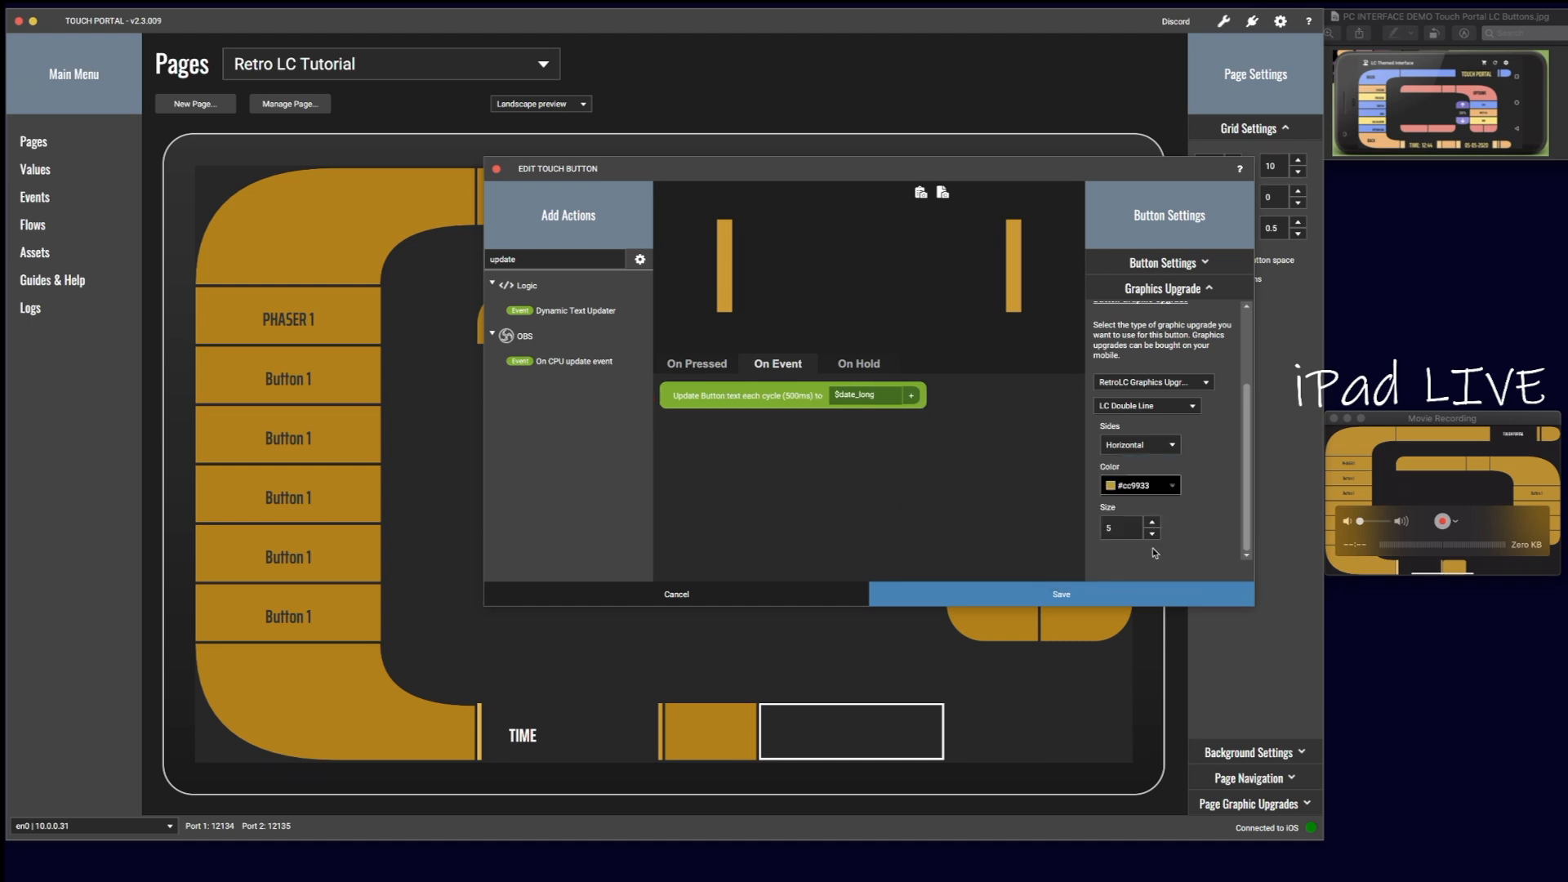
Step: Set the date button's text font to Saira and its text size to 20
{"action": "left_click", "coordinate": [1162, 263]}
{"action": "left_click", "coordinate": [1132, 455]}
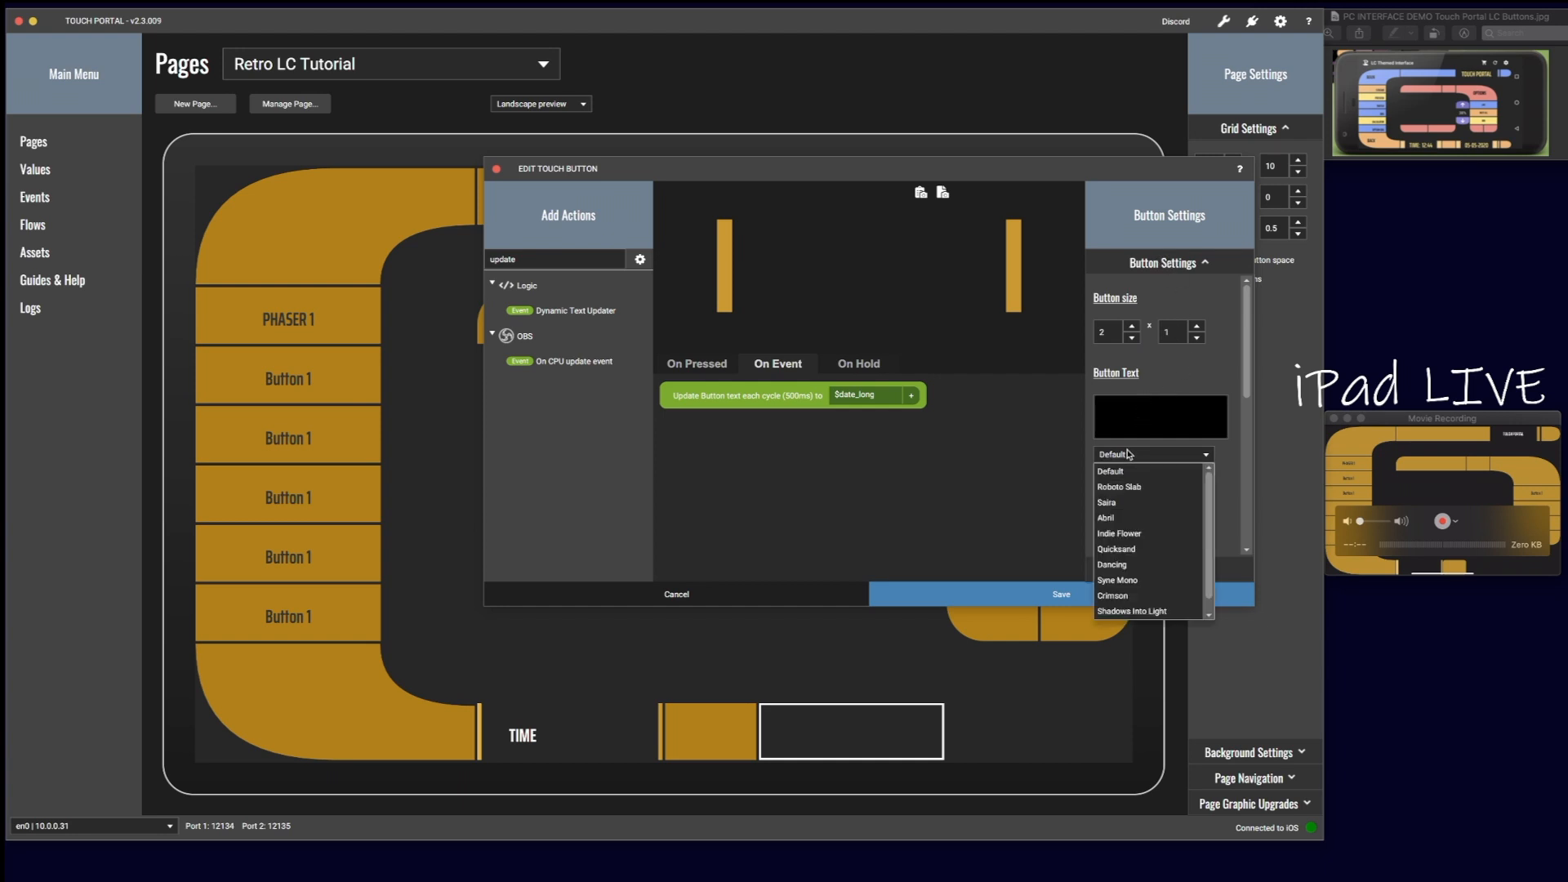
{"action": "left_click", "coordinate": [1107, 504]}
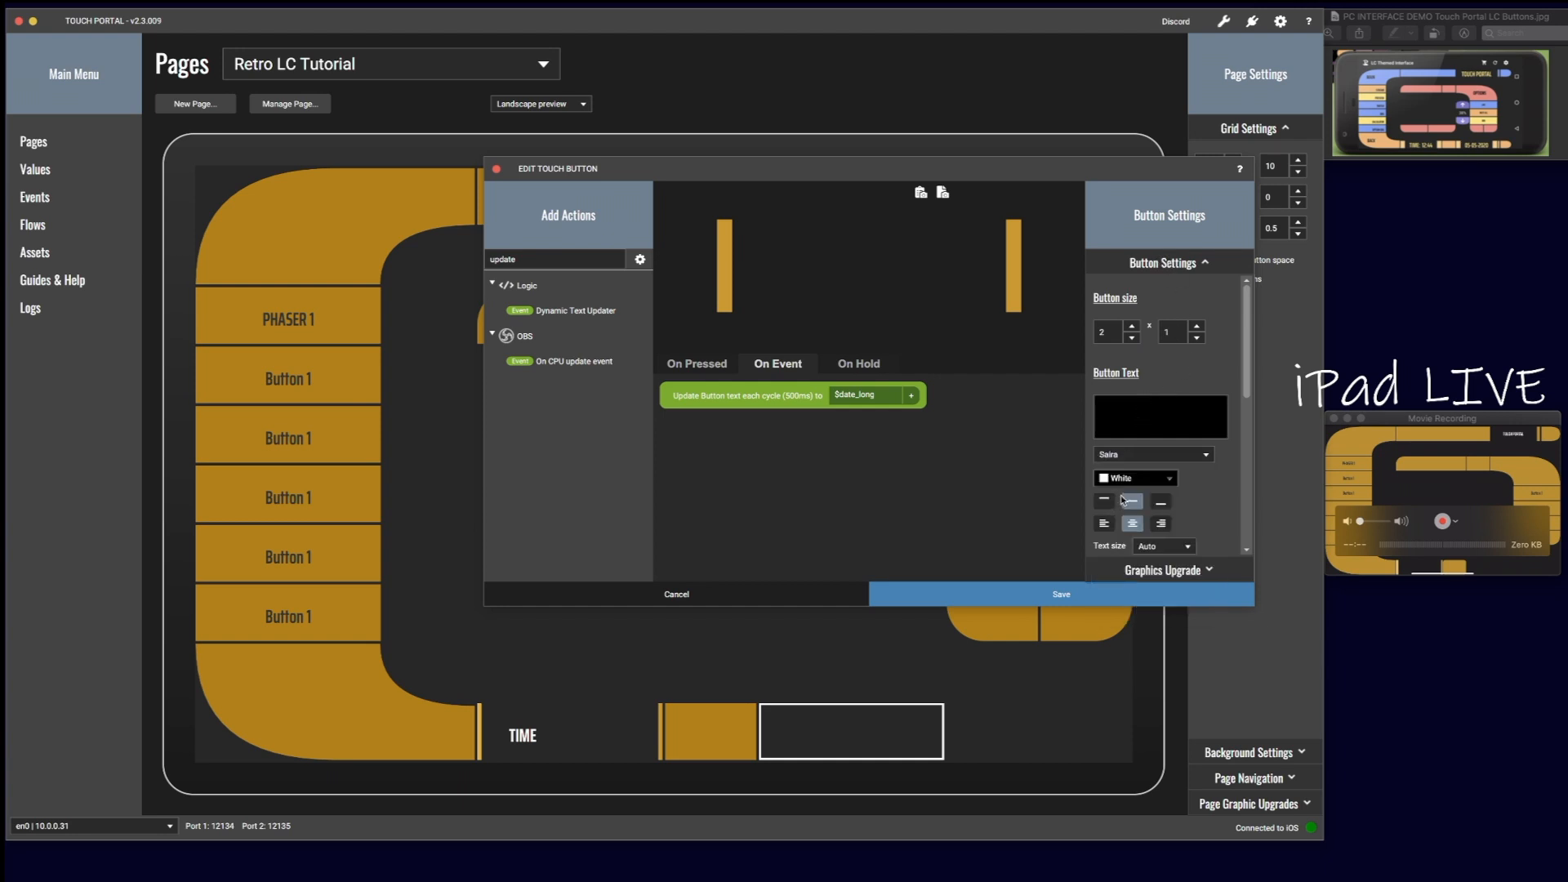
{"action": "scroll", "coordinate": [1211, 507], "scroll_direction": "down", "scroll_amount": 2}
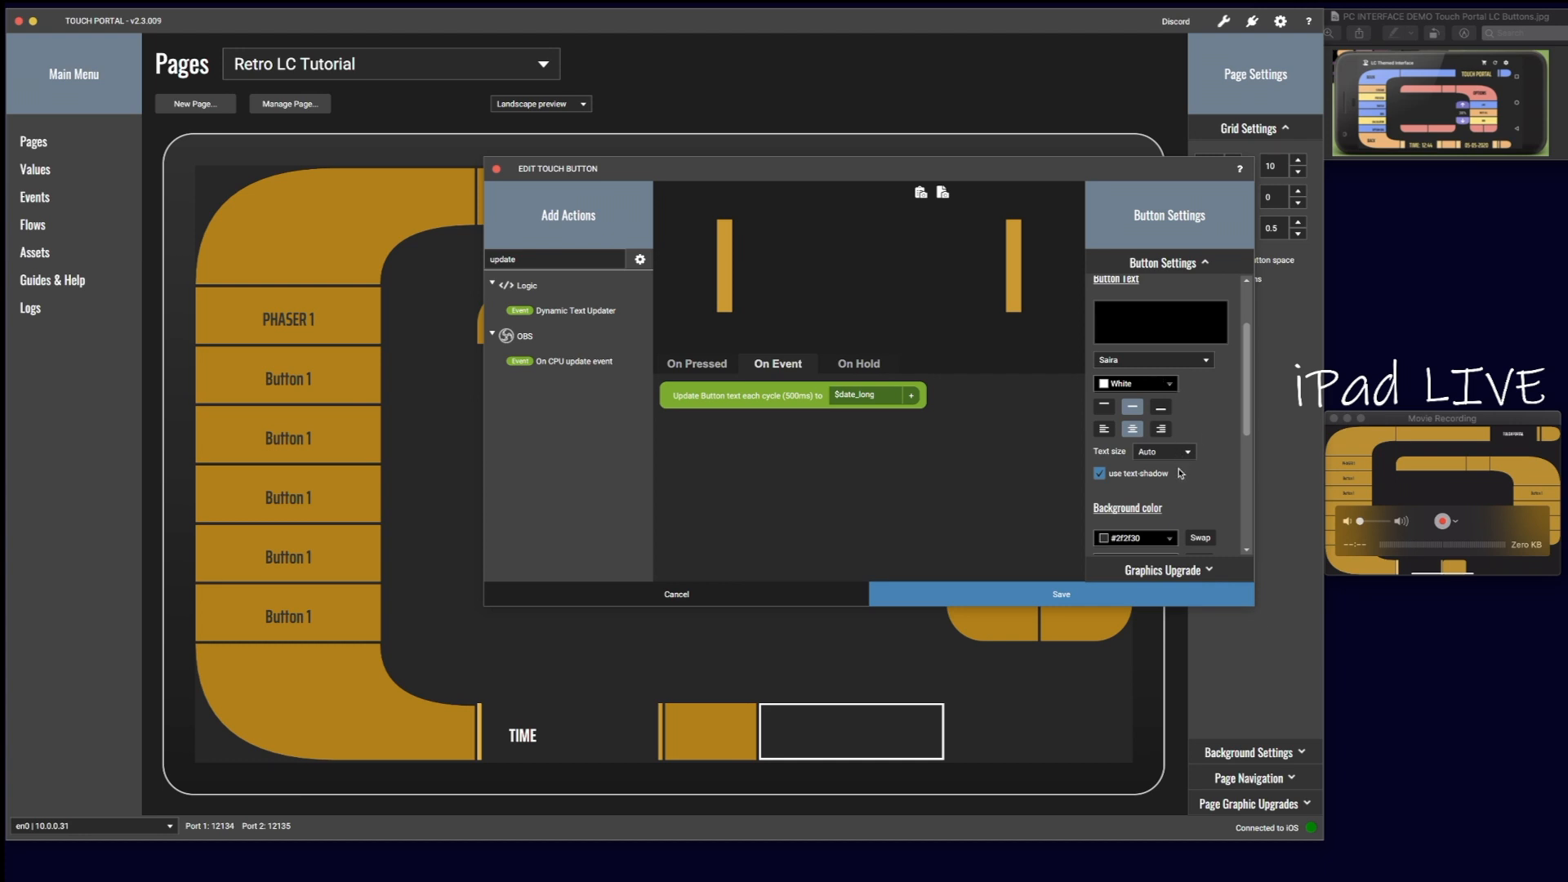
{"action": "scroll", "coordinate": [1180, 473], "scroll_direction": "down", "scroll_amount": 2}
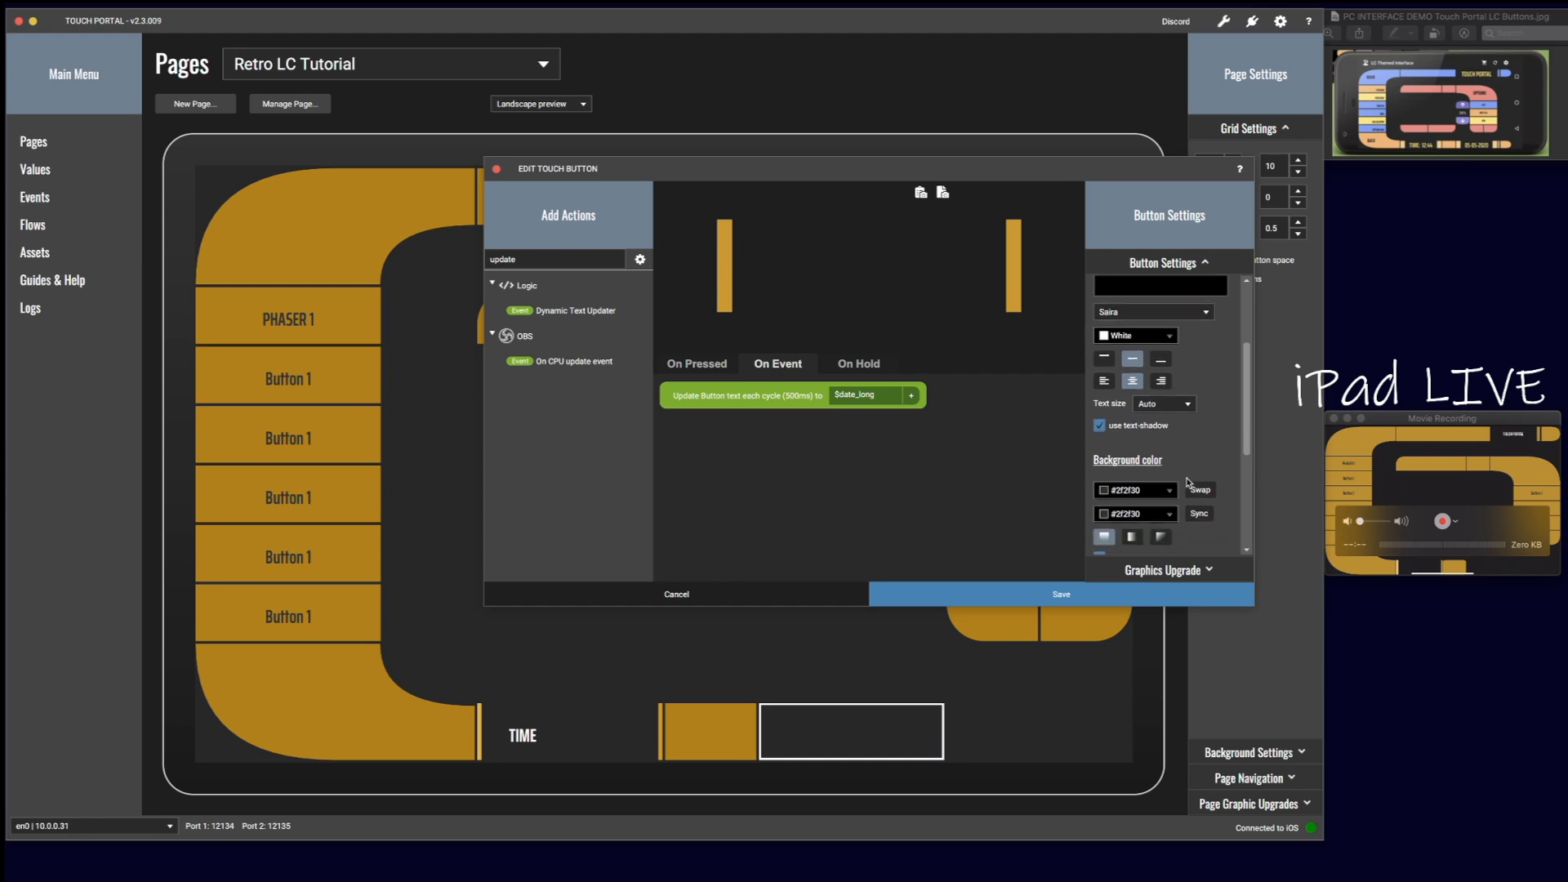
{"action": "left_click", "coordinate": [1160, 425]}
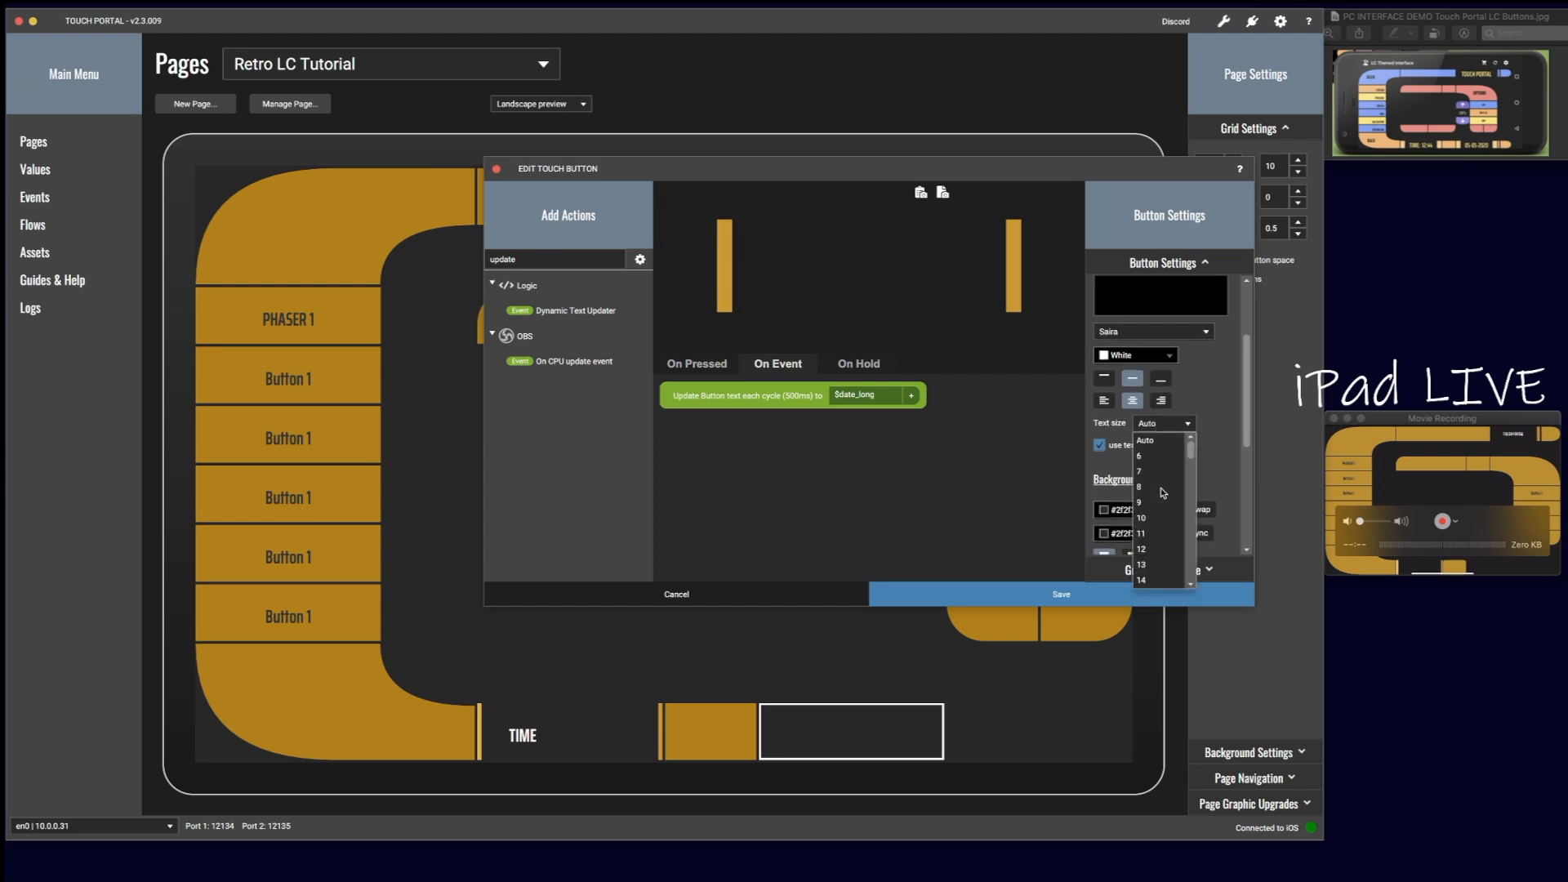
{"action": "scroll", "coordinate": [1164, 493], "scroll_direction": "down", "scroll_amount": 5}
{"action": "left_click", "coordinate": [1144, 441]}
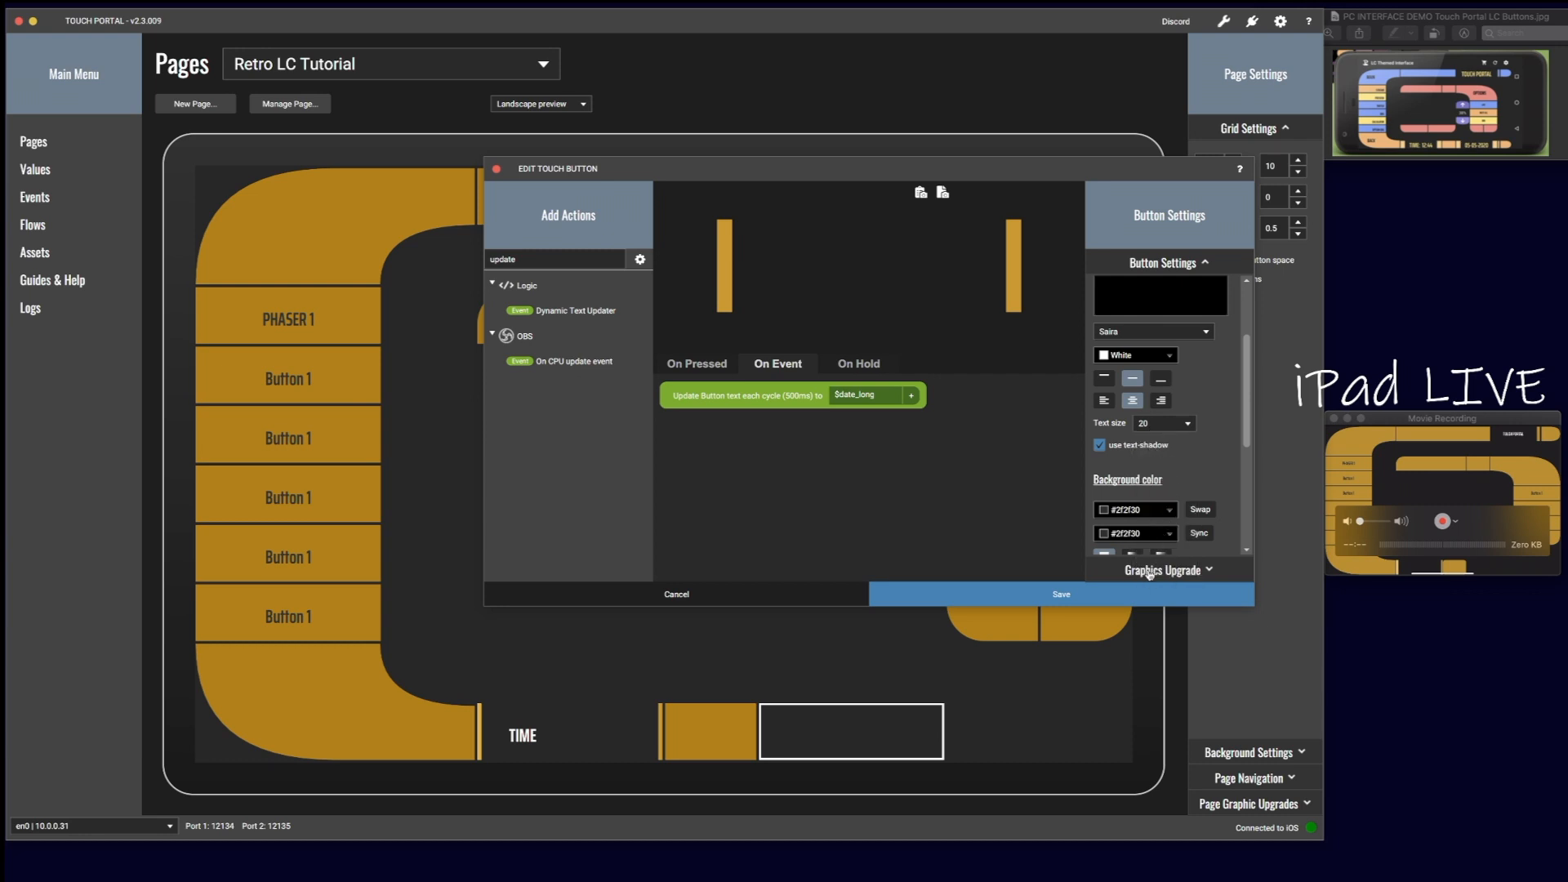
Step: Color the date button's text #cc9933 and save the button
{"action": "scroll", "coordinate": [1180, 462], "scroll_direction": "up", "scroll_amount": 3}
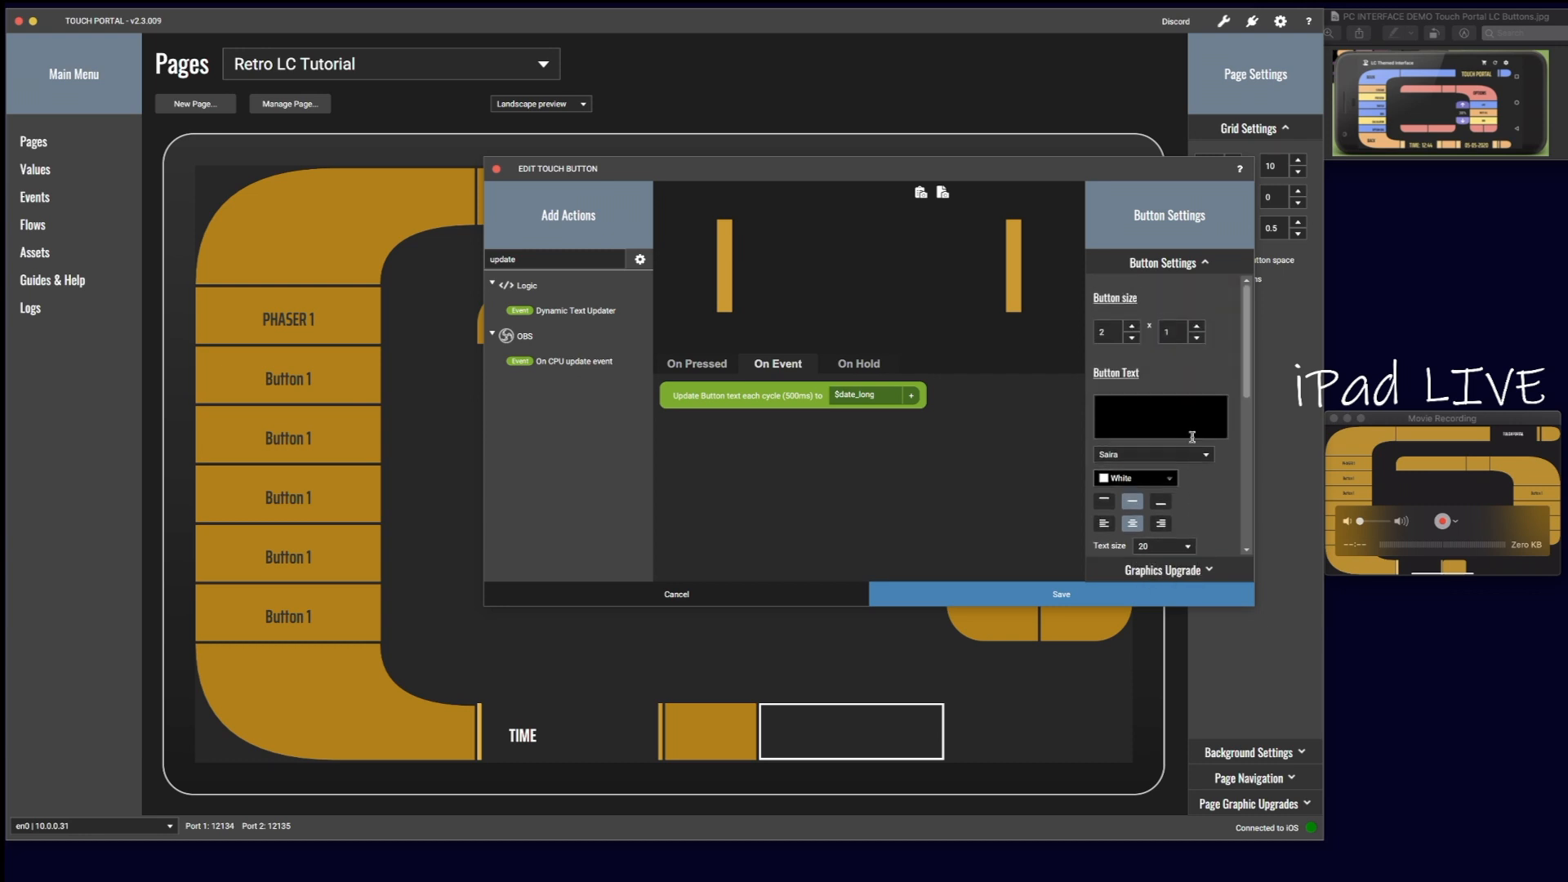
{"action": "left_click", "coordinate": [1163, 482]}
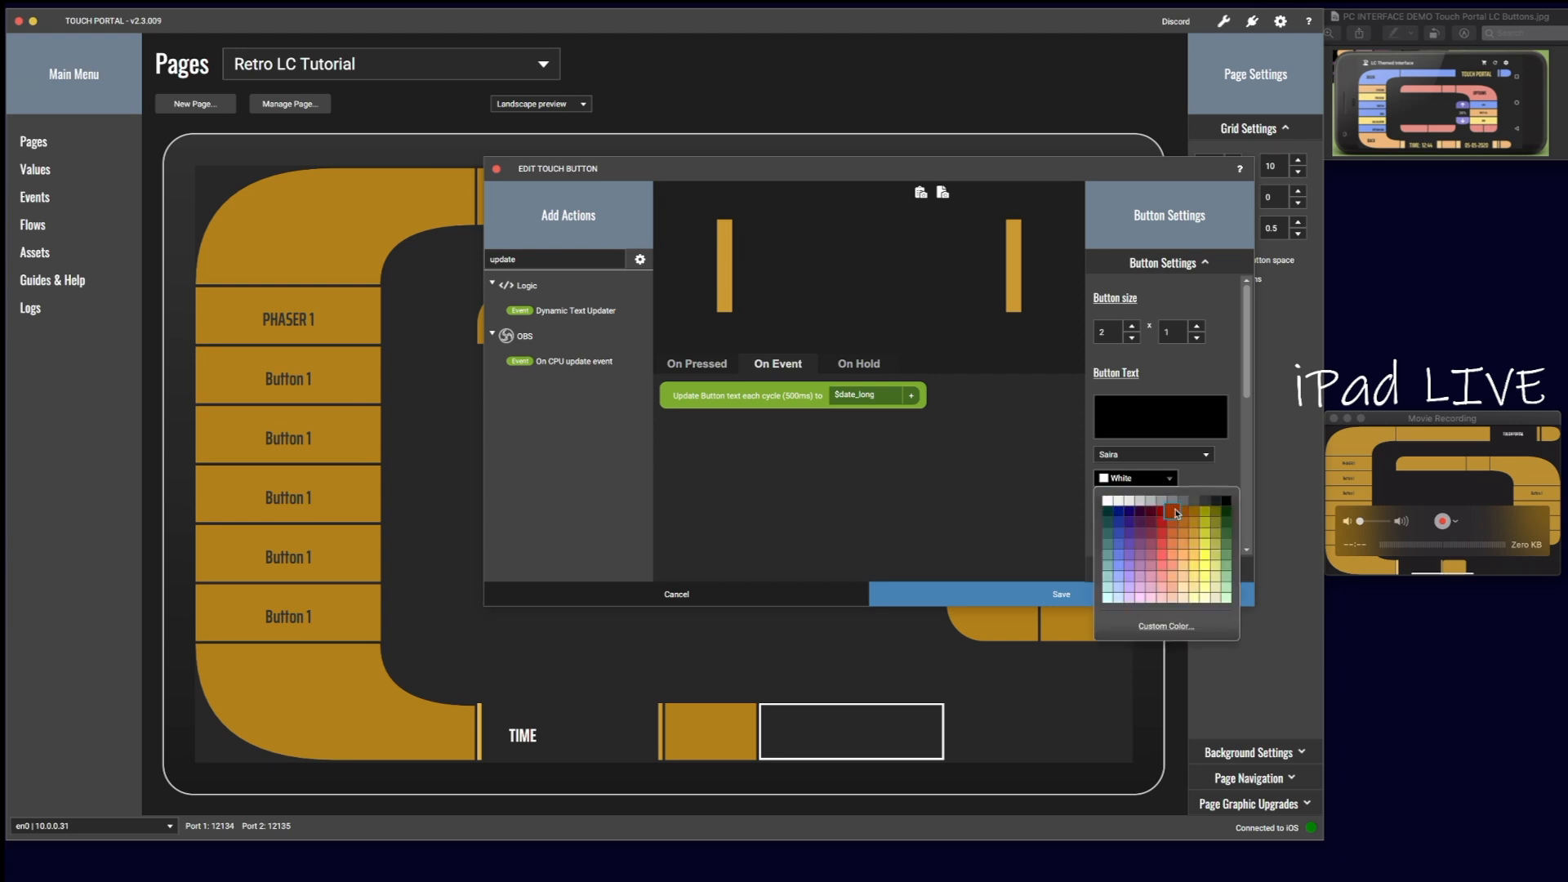
{"action": "left_click", "coordinate": [1193, 531]}
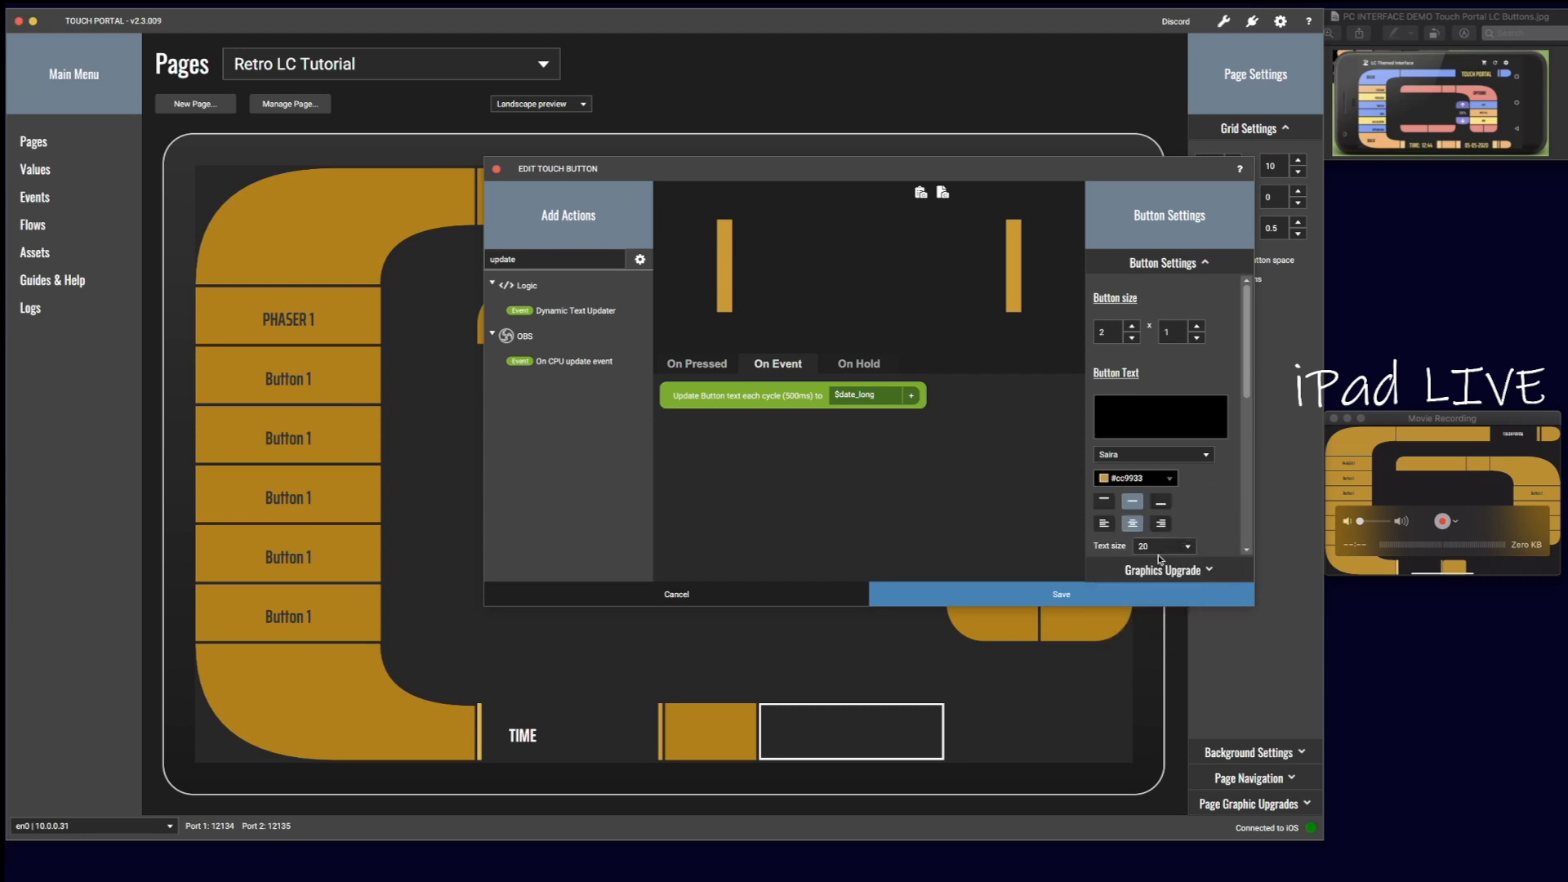
{"action": "left_click", "coordinate": [1073, 593]}
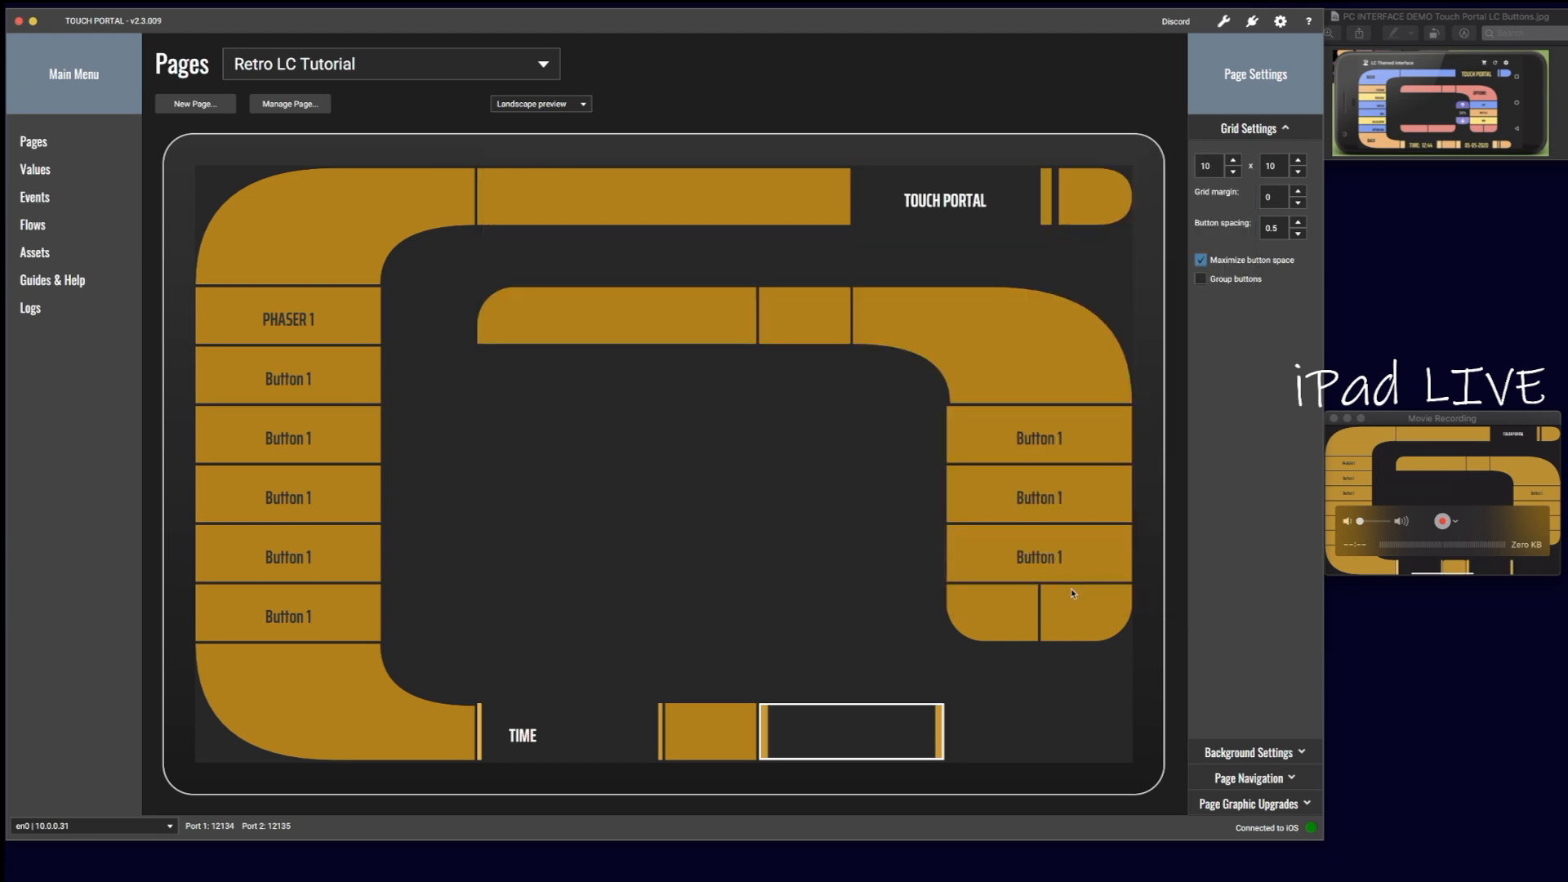
Step: Change the TIME label button's text color to #cc9933 and save it
{"action": "left_click", "coordinate": [538, 739]}
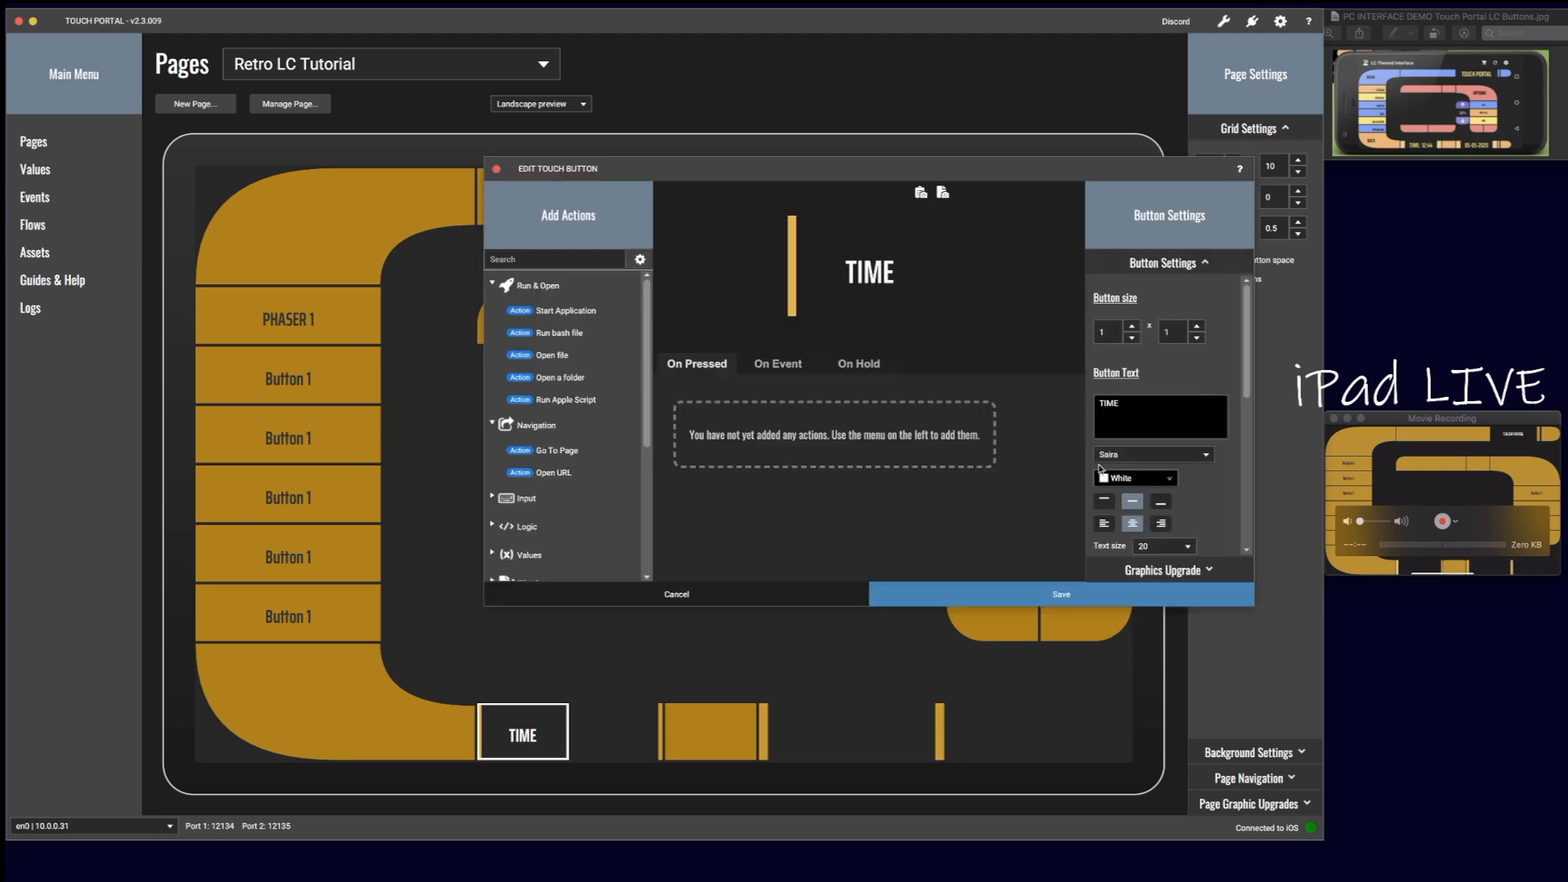
{"action": "left_click", "coordinate": [1141, 482]}
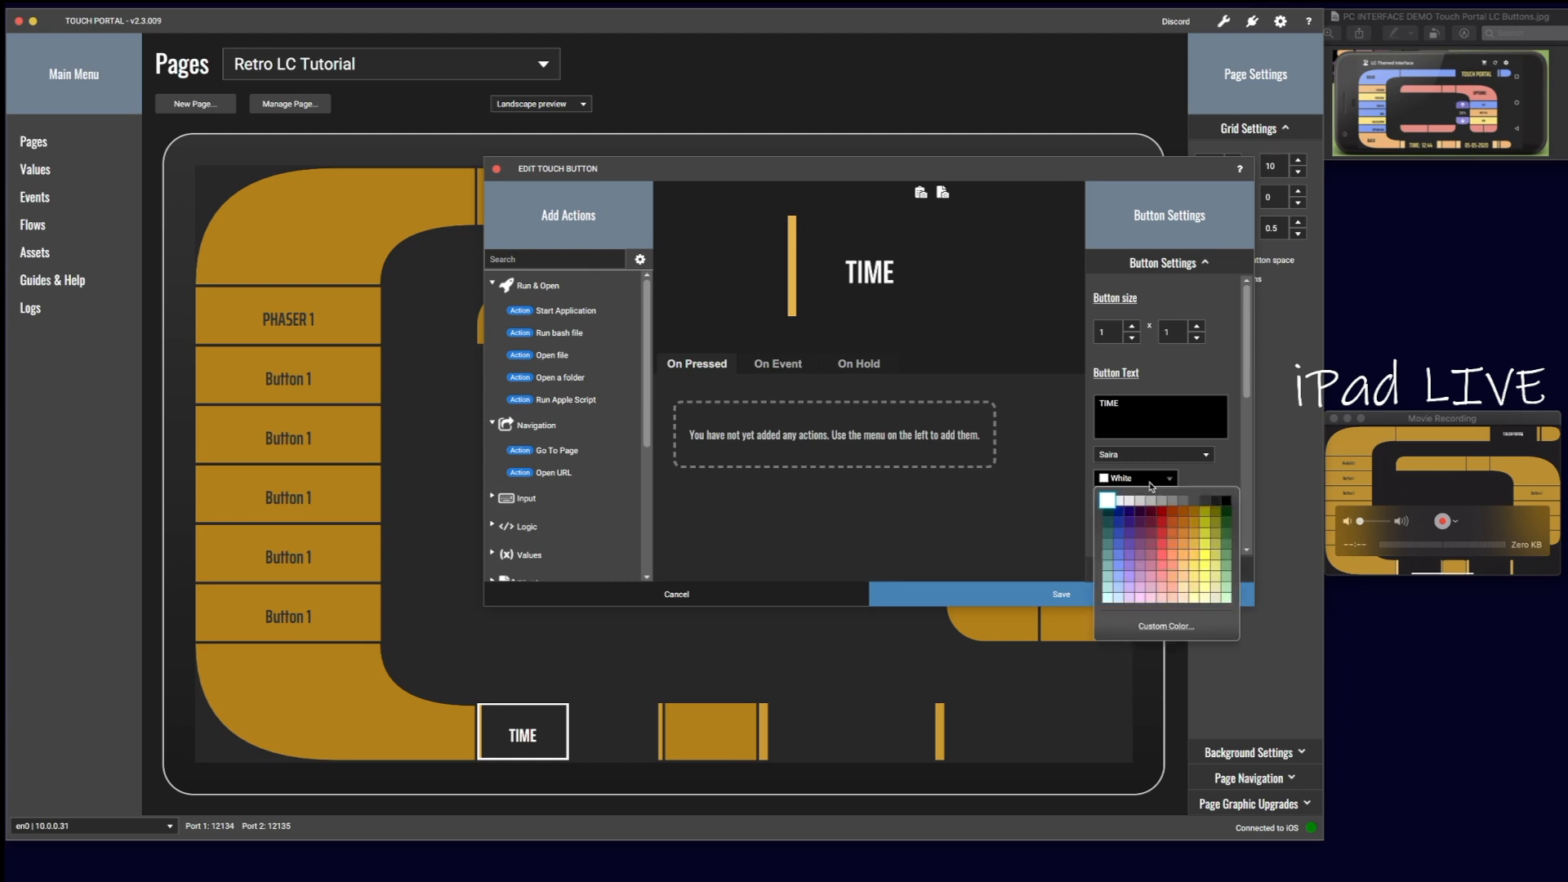
{"action": "left_click", "coordinate": [1195, 535]}
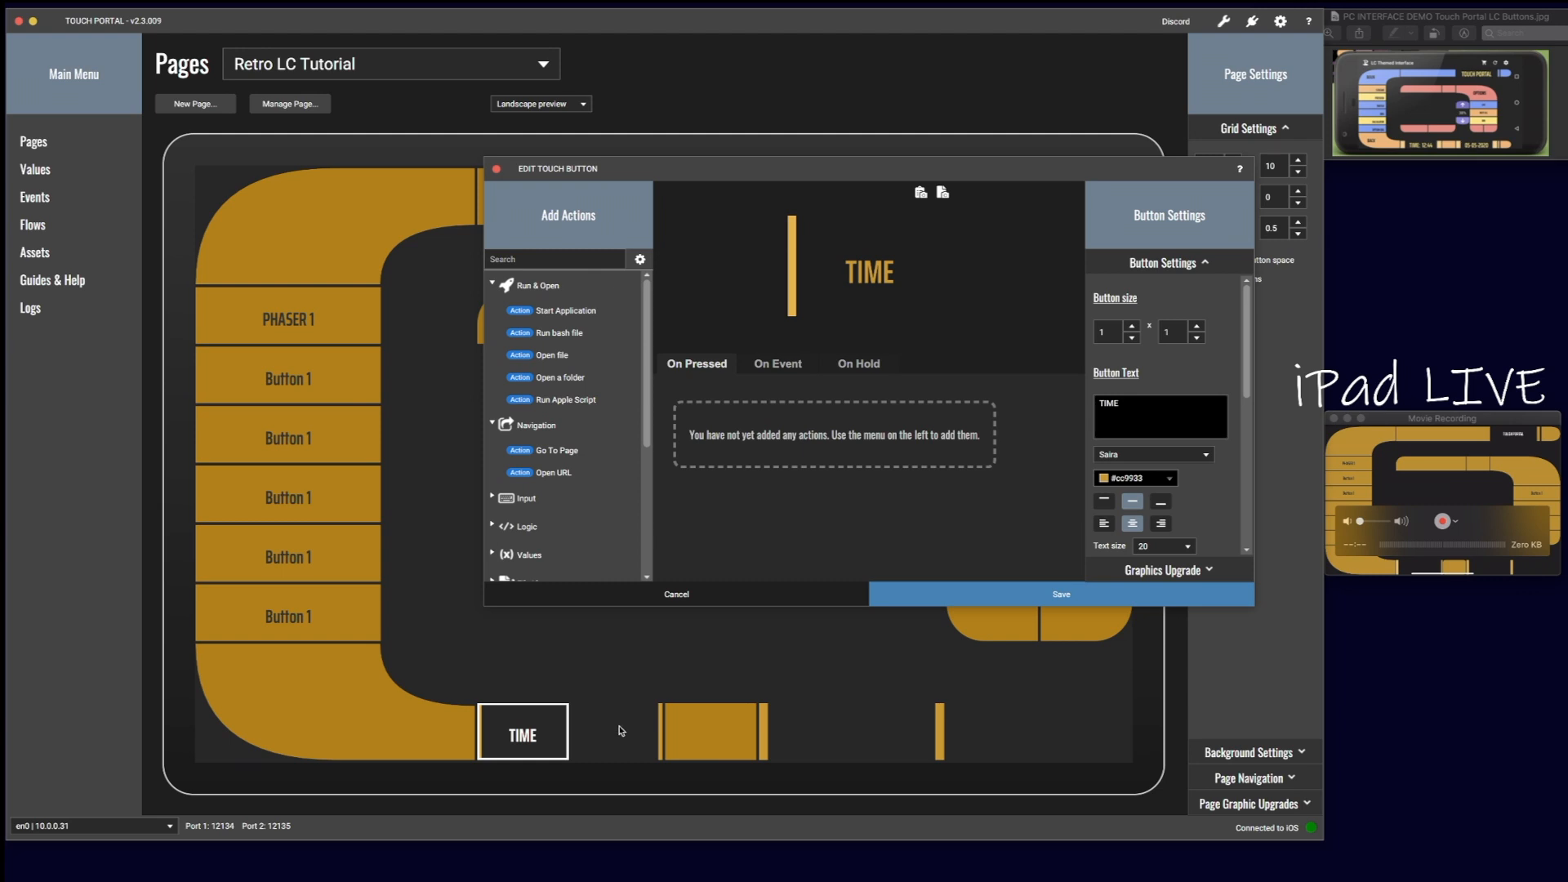
{"action": "left_click", "coordinate": [1051, 592]}
Step: Style the live time button beside the TIME label with #cc9933 text in Saira at size 20, and save it
{"action": "left_click", "coordinate": [608, 731]}
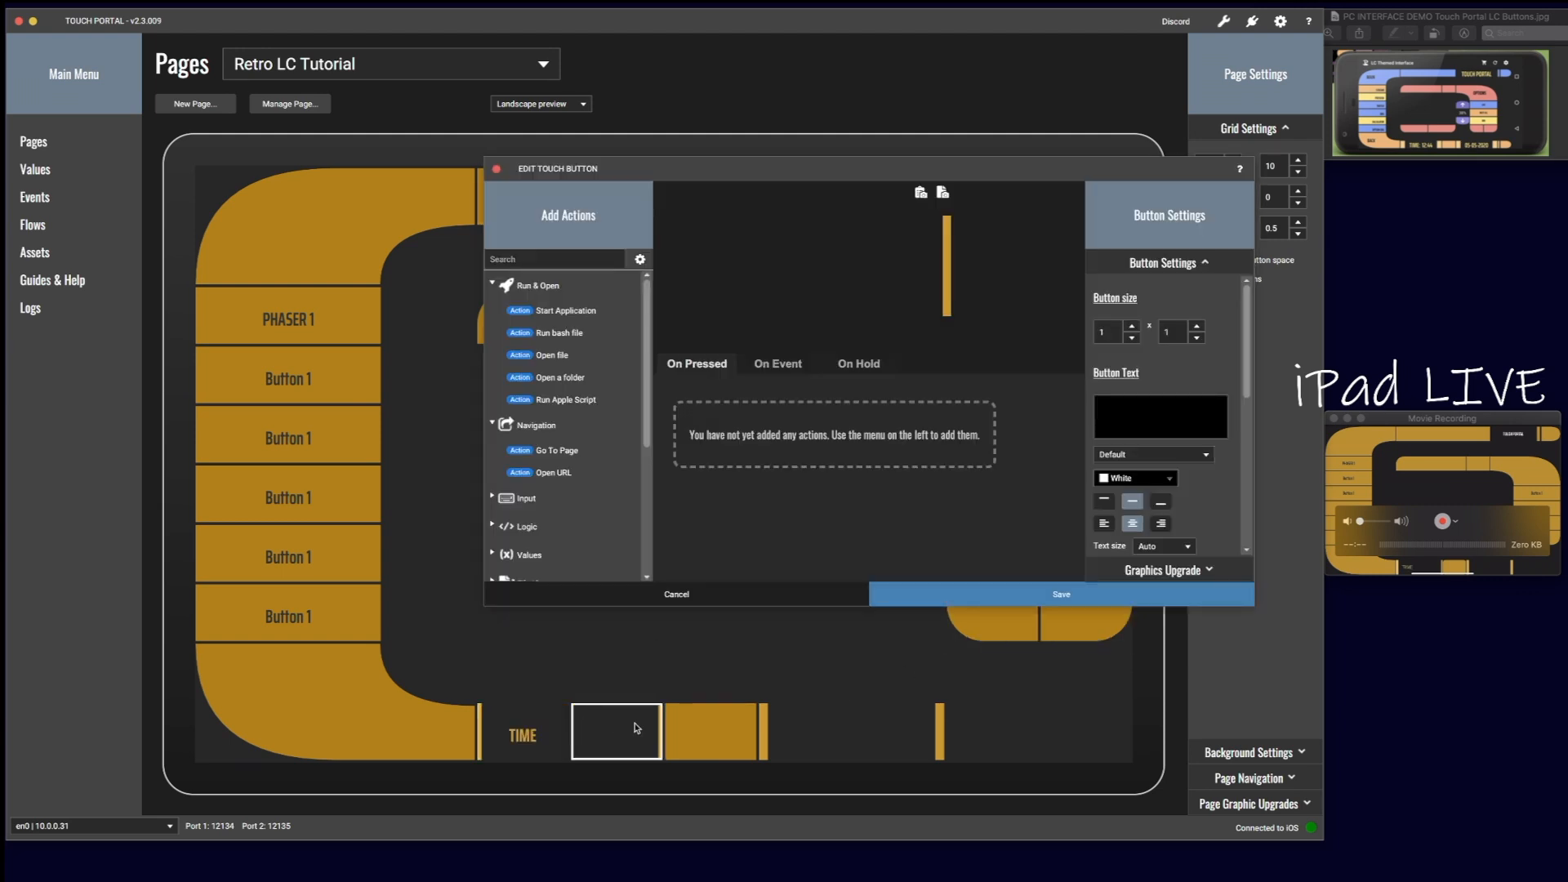
{"action": "left_click", "coordinate": [1129, 480]}
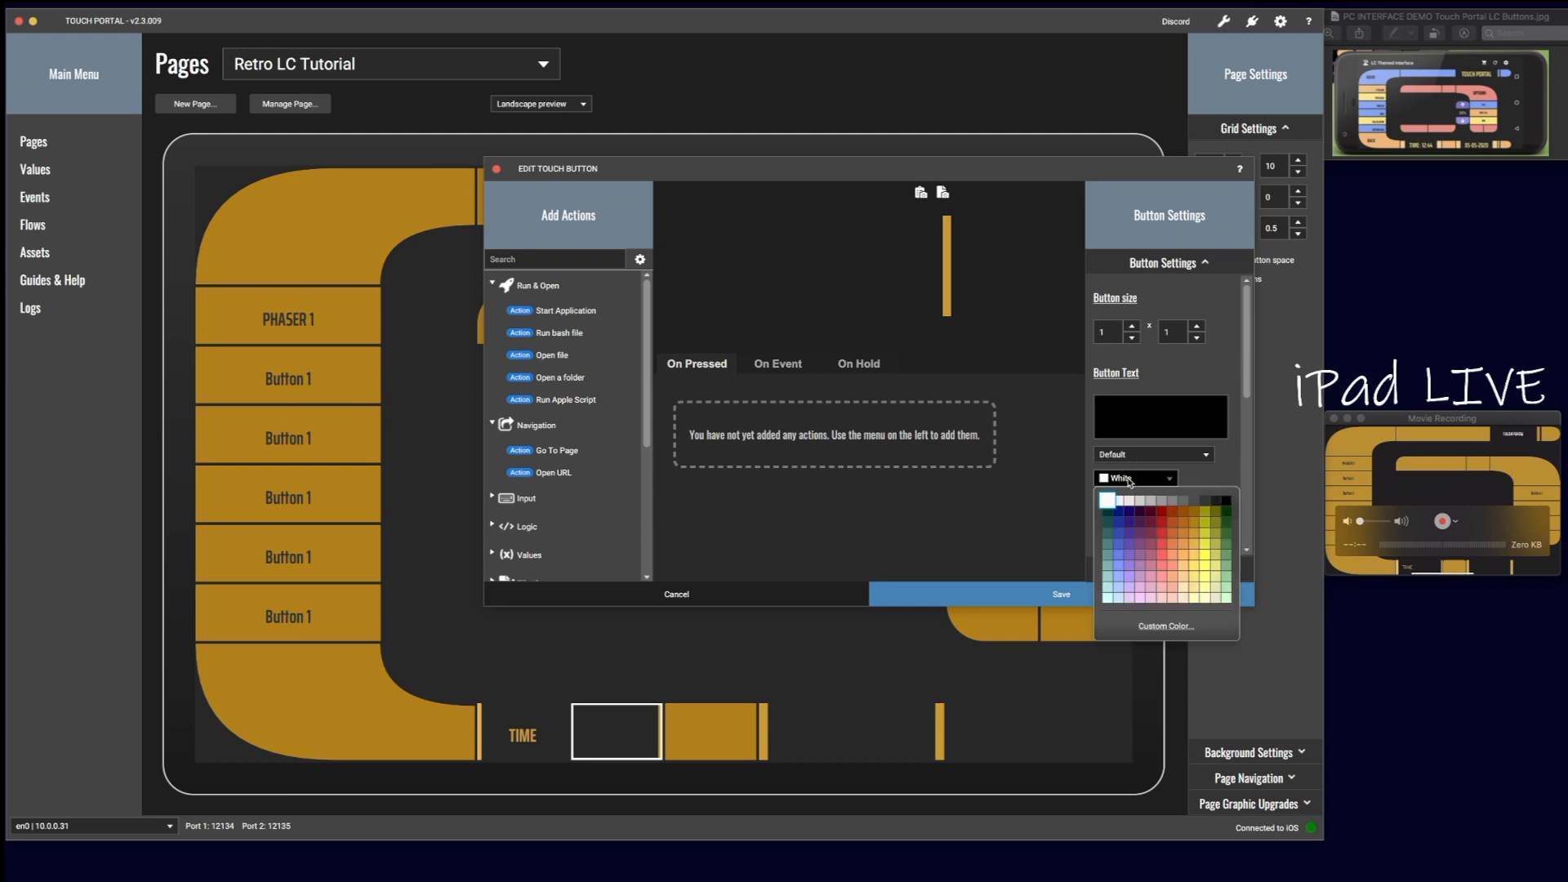
{"action": "left_click", "coordinate": [1194, 532]}
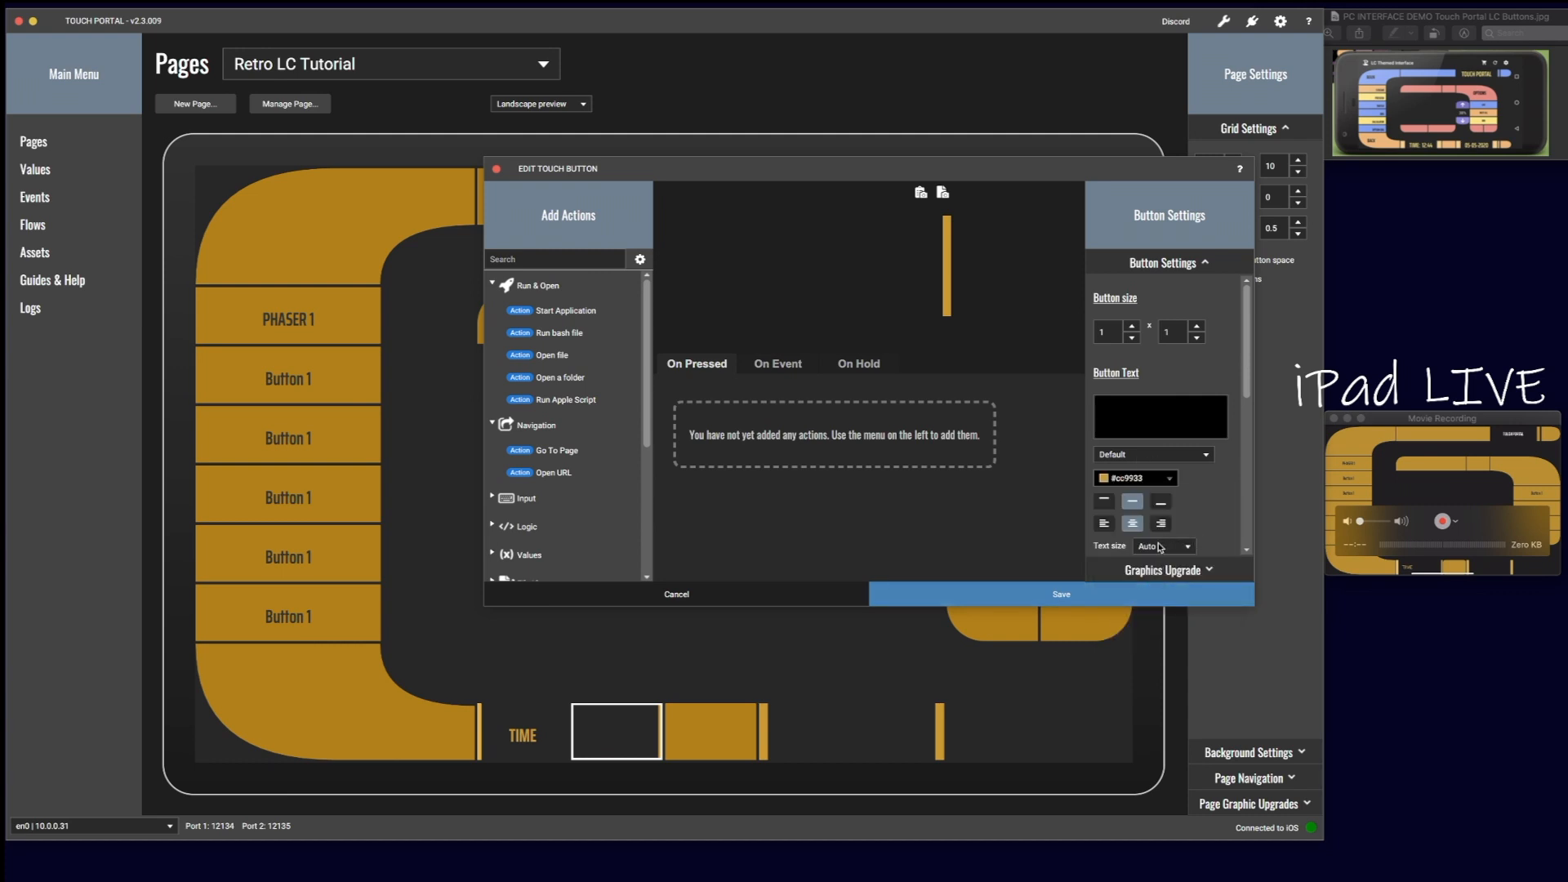
{"action": "left_click", "coordinate": [1124, 455]}
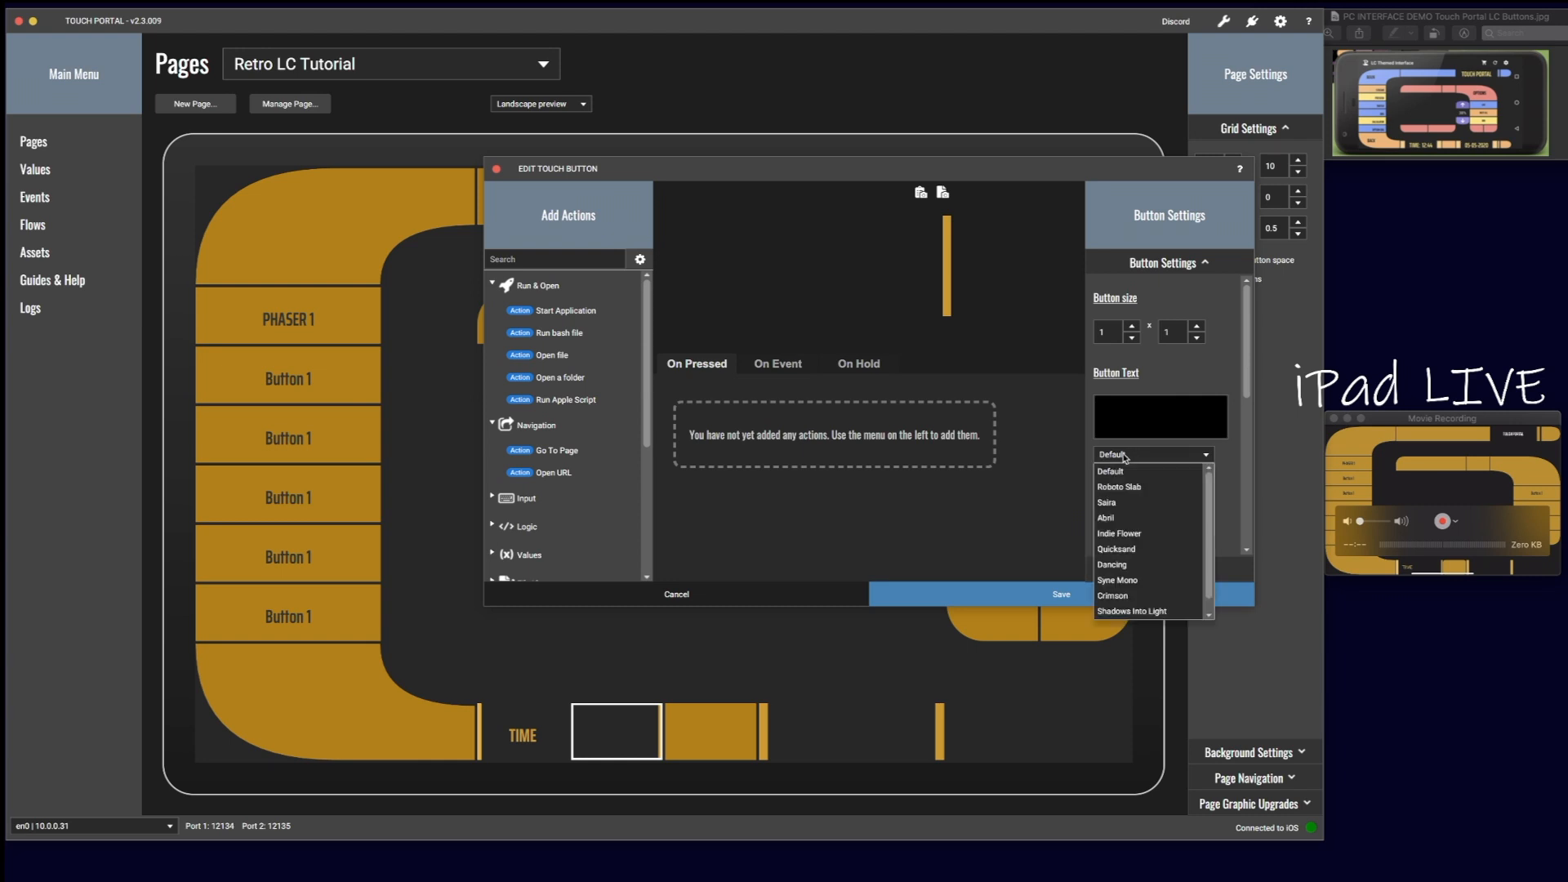
{"action": "left_click", "coordinate": [1107, 502]}
{"action": "left_click", "coordinate": [1160, 546]}
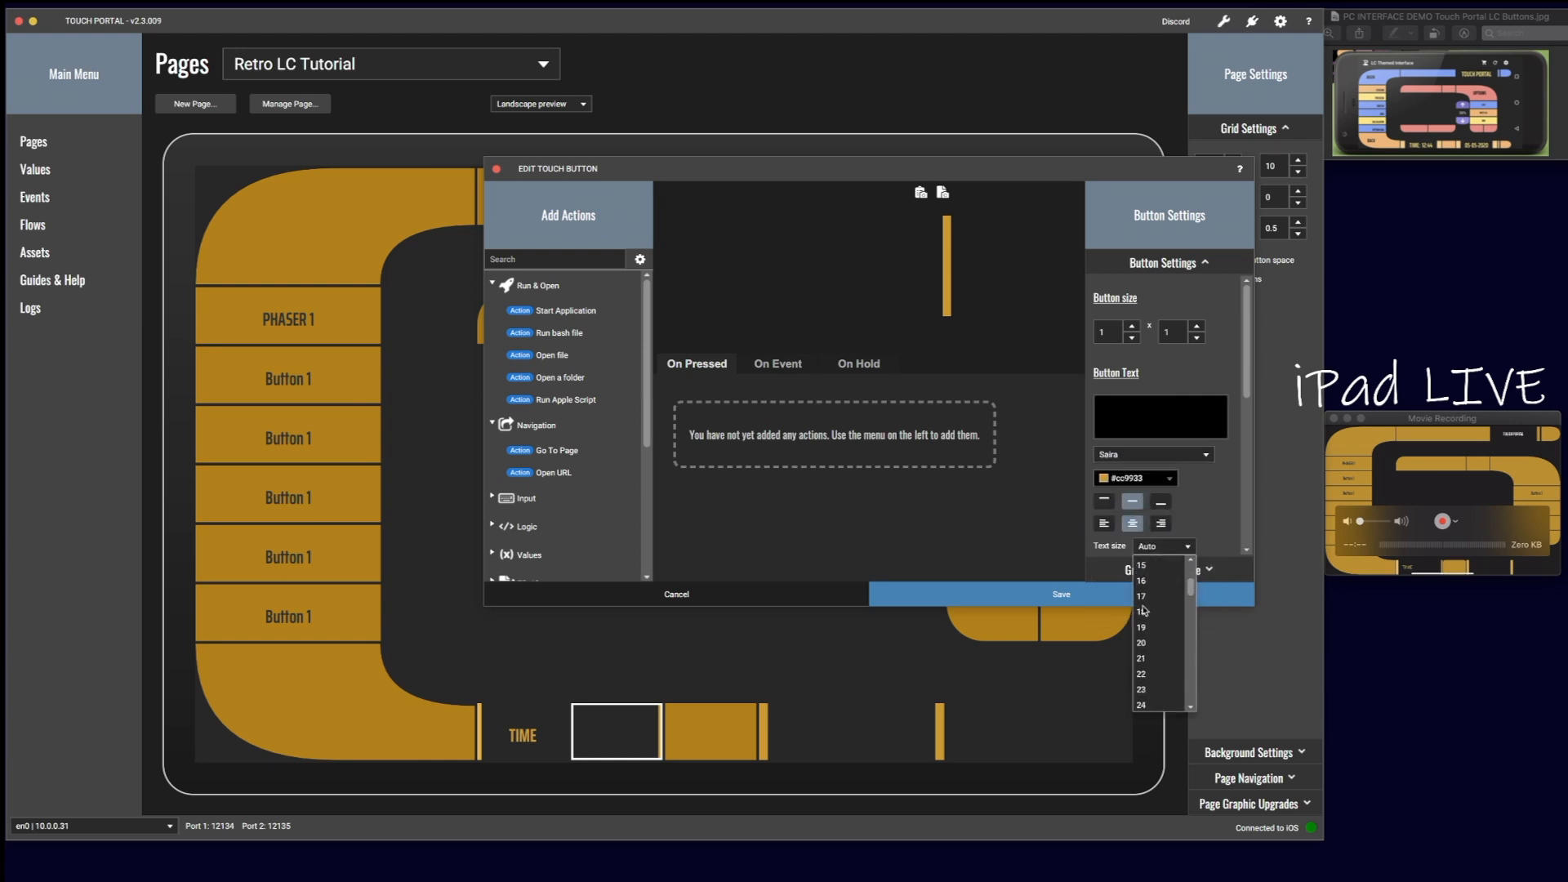
{"action": "scroll", "coordinate": [1144, 610], "scroll_direction": "down", "scroll_amount": 2}
{"action": "left_click", "coordinate": [1142, 609]}
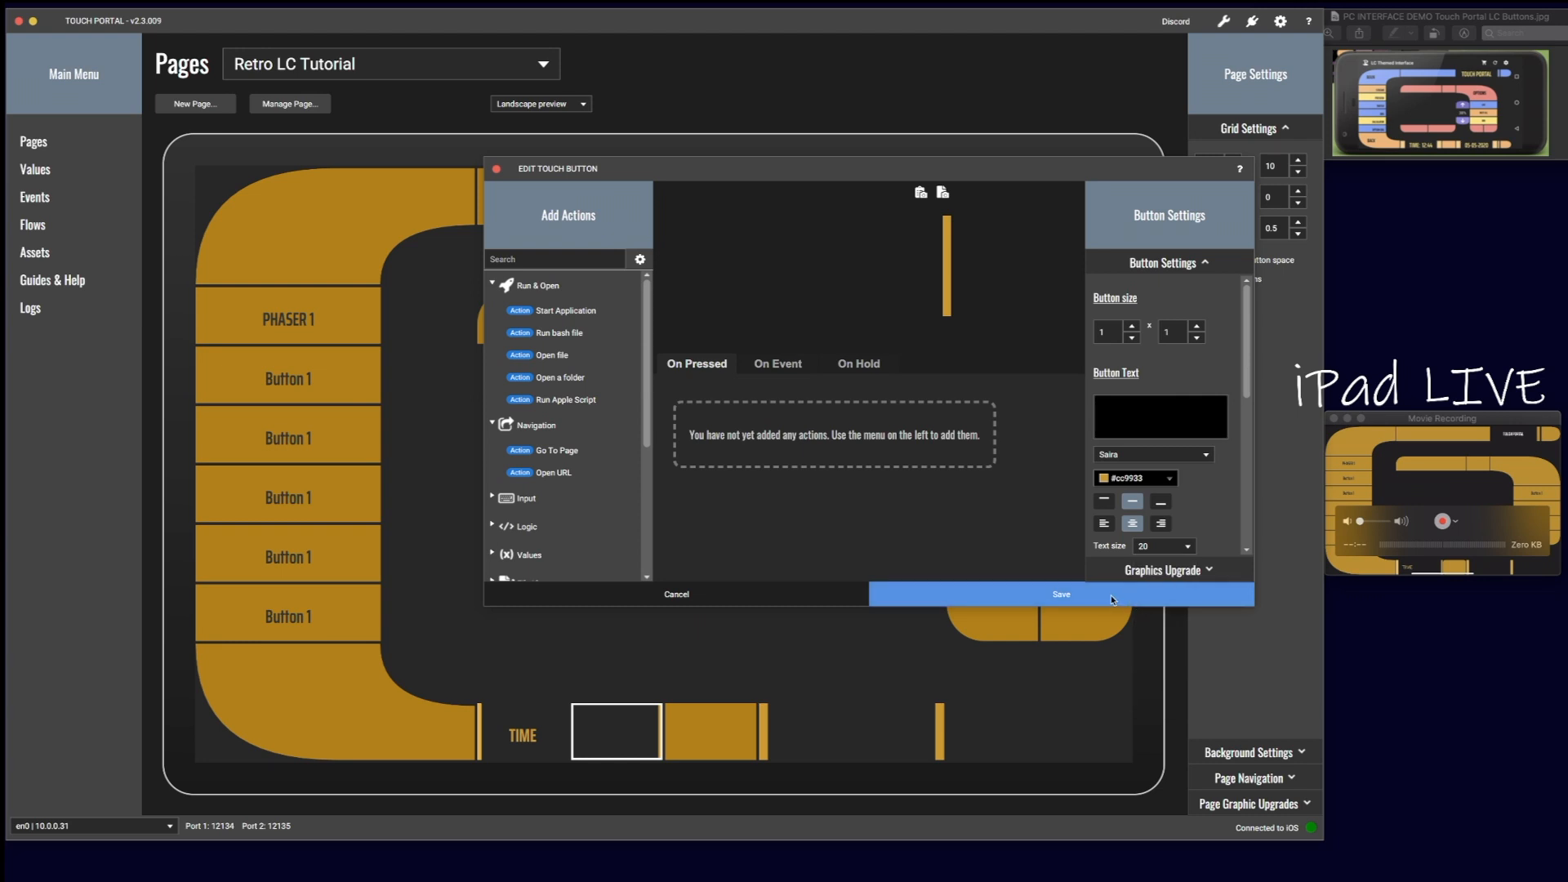
{"action": "left_click", "coordinate": [1116, 594]}
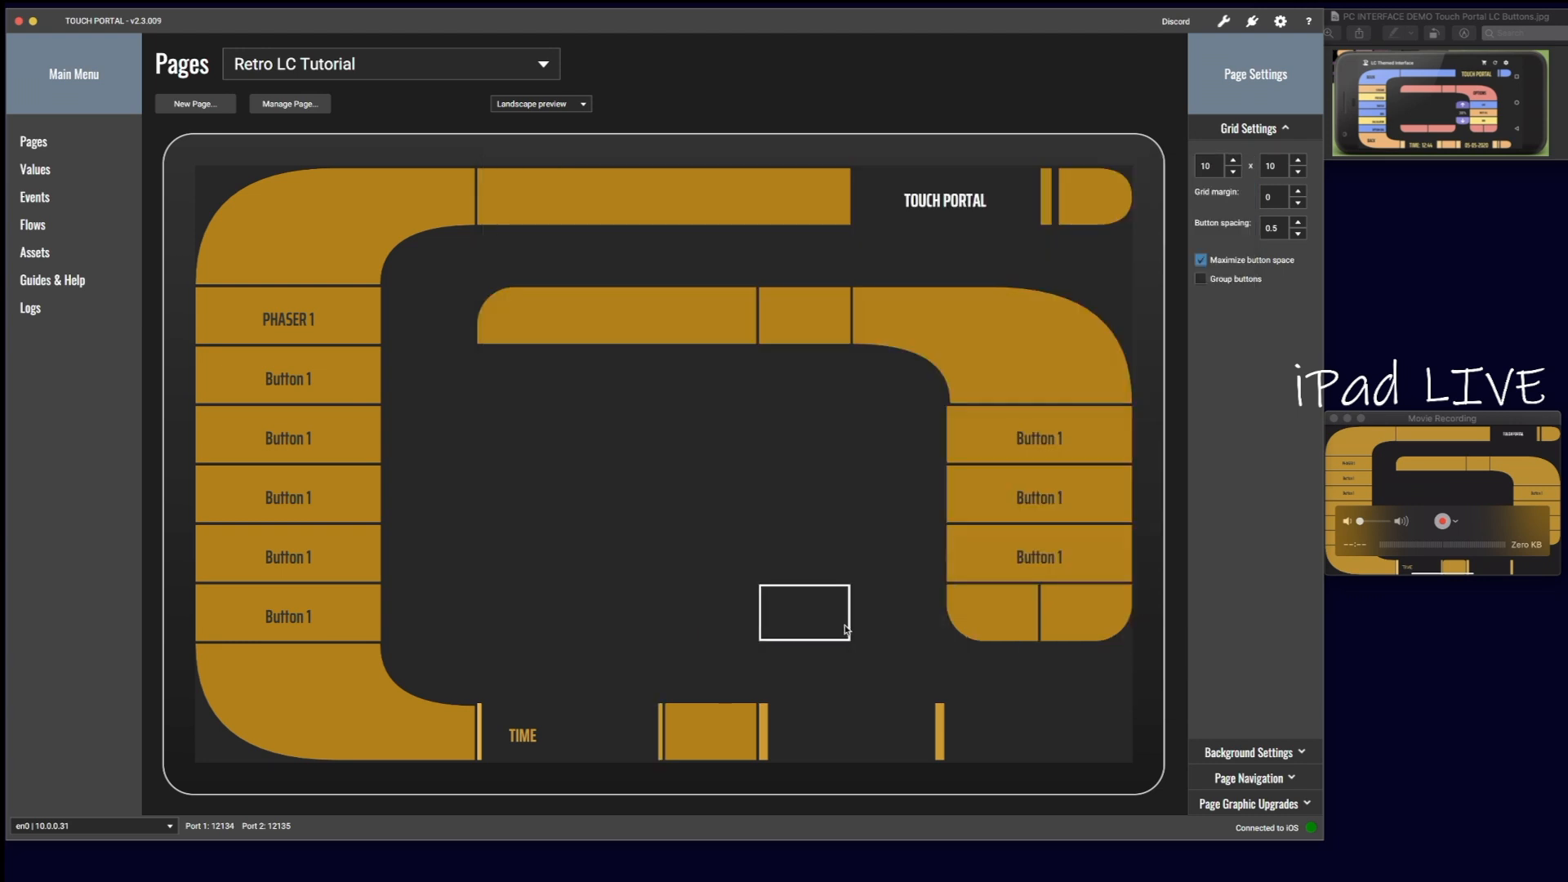
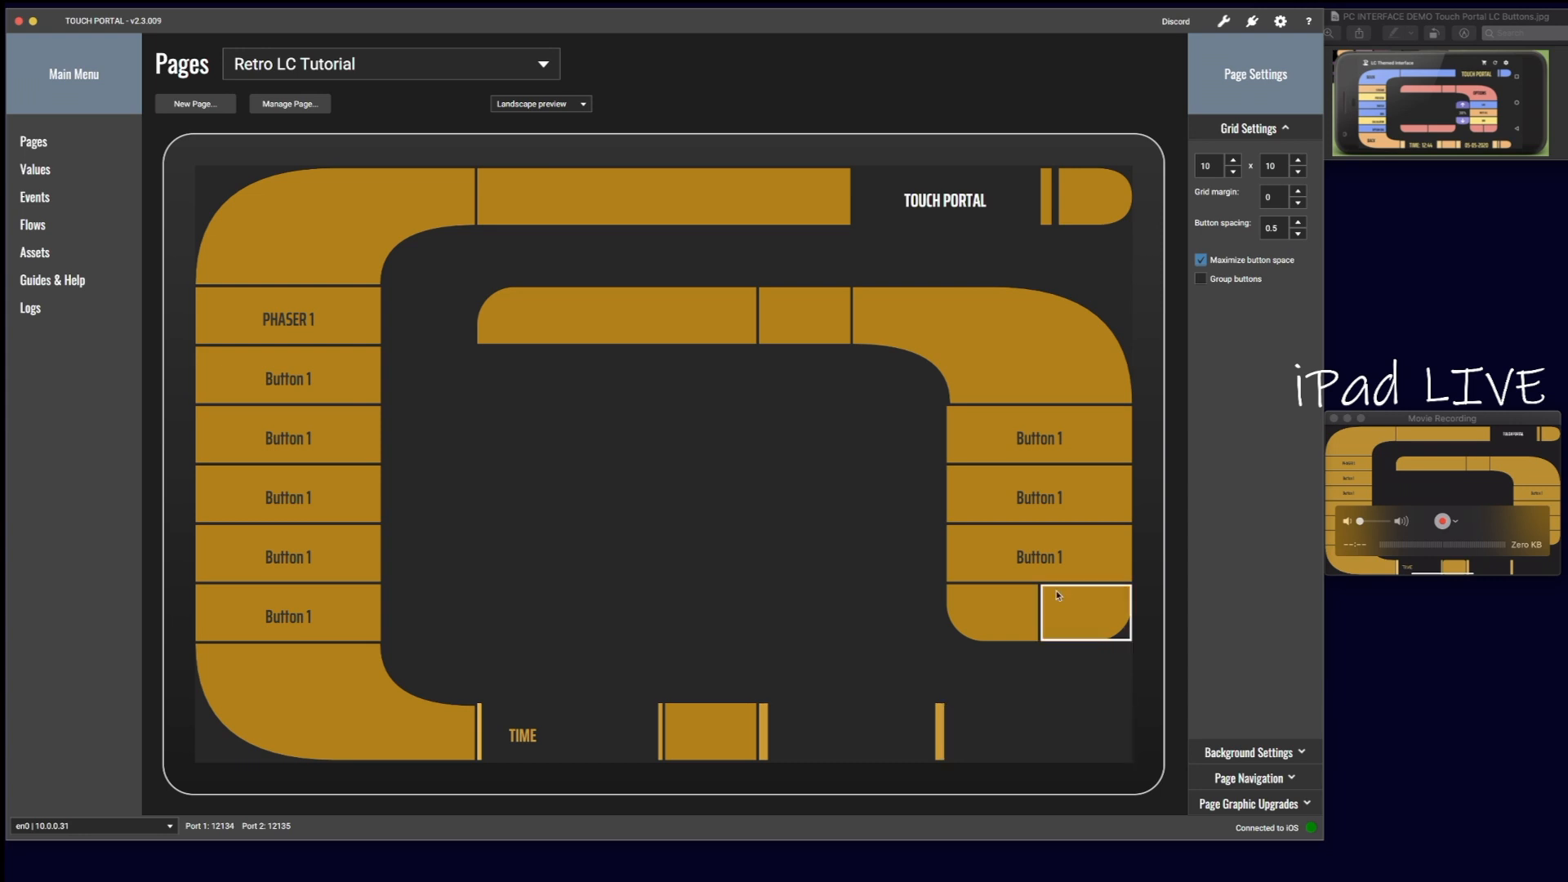
Step: Copy the rounded end-cap button from the top row's right end into the bottom row's last cell
{"action": "right_click", "coordinate": [1084, 210]}
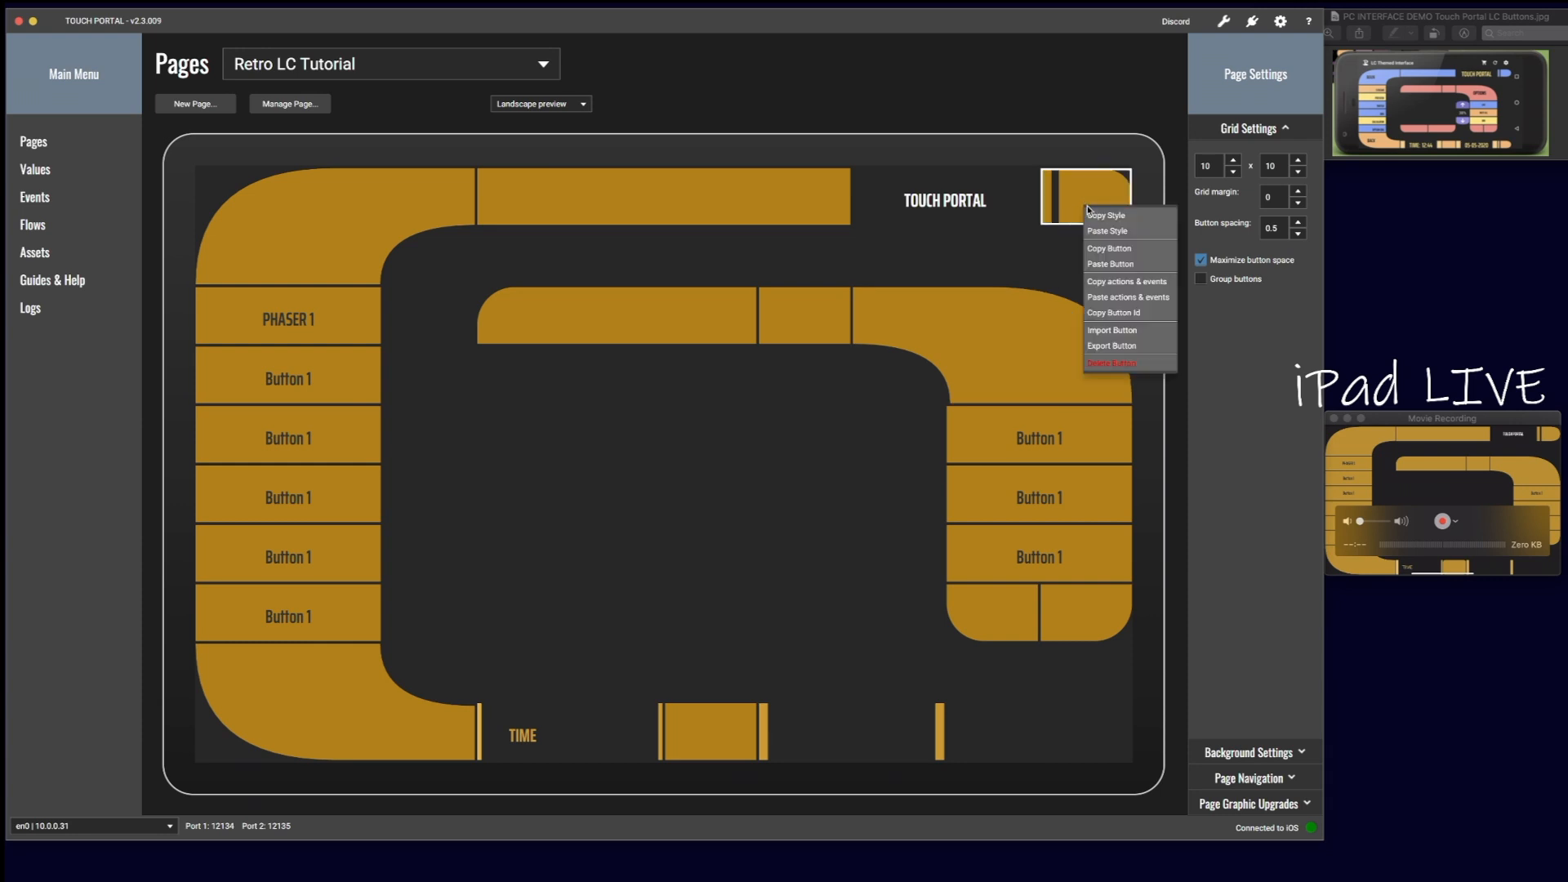
{"action": "left_click", "coordinate": [1109, 248]}
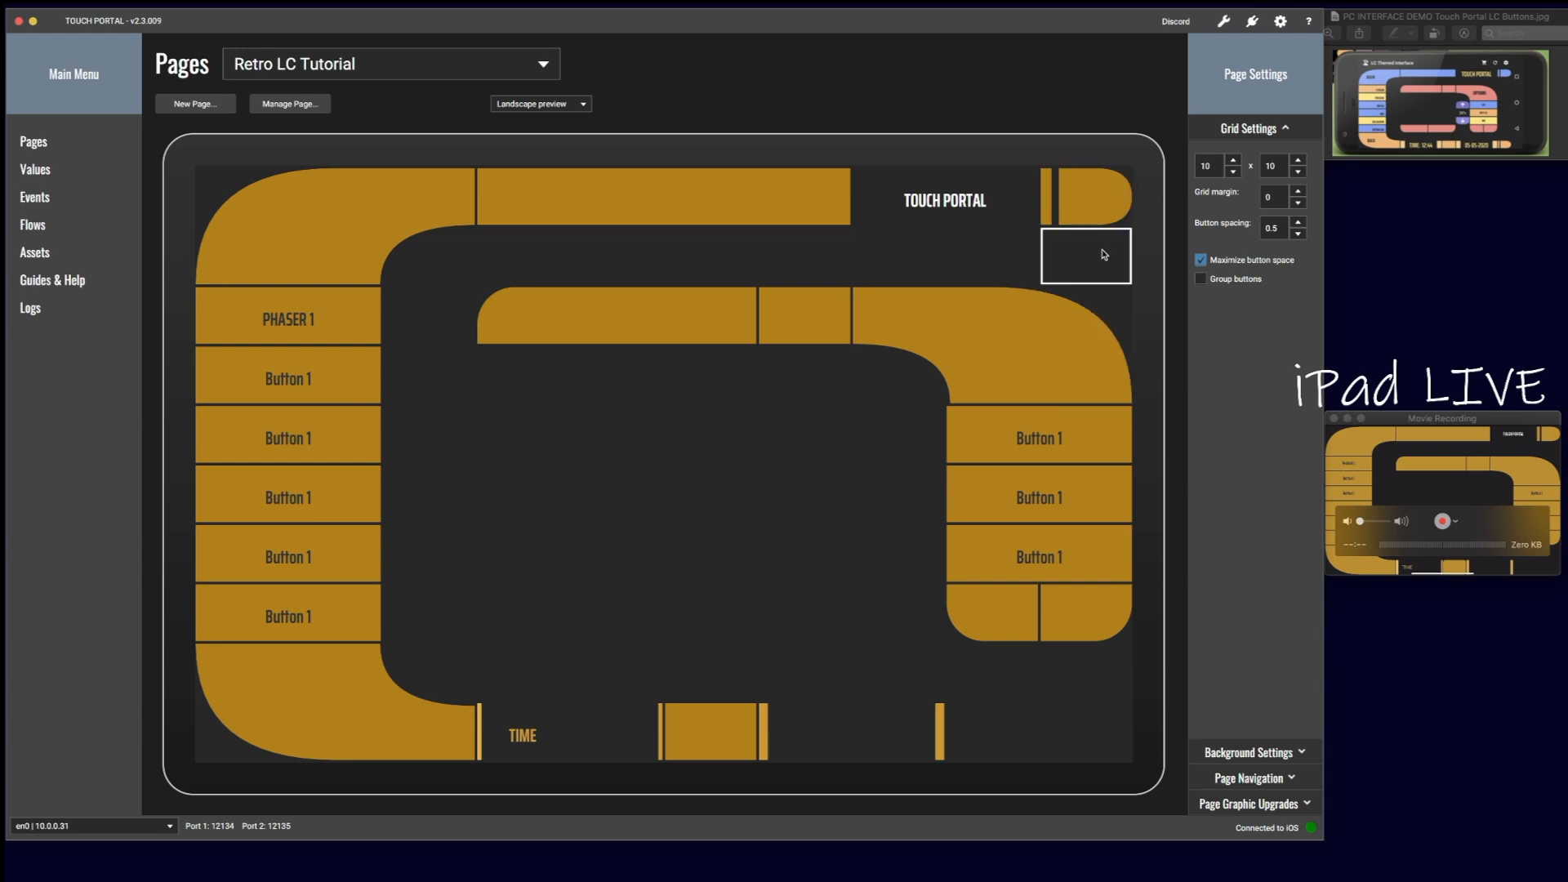
{"action": "right_click", "coordinate": [983, 757]}
{"action": "left_click", "coordinate": [1010, 815]}
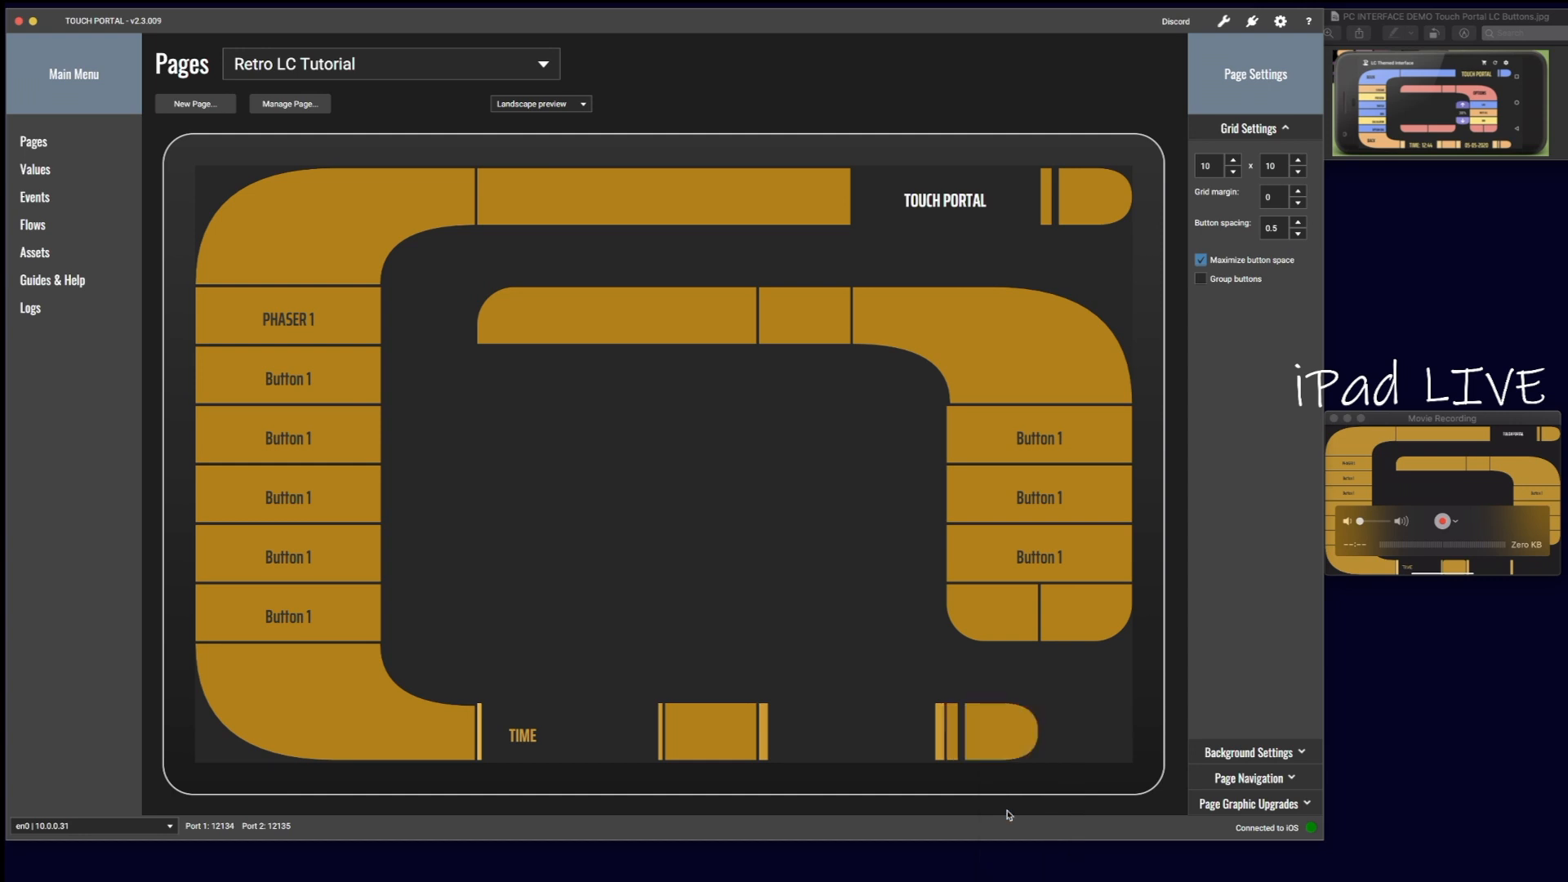
{"action": "left_click_drag", "start_coordinate": [1034, 745], "coordinate": [1061, 740]}
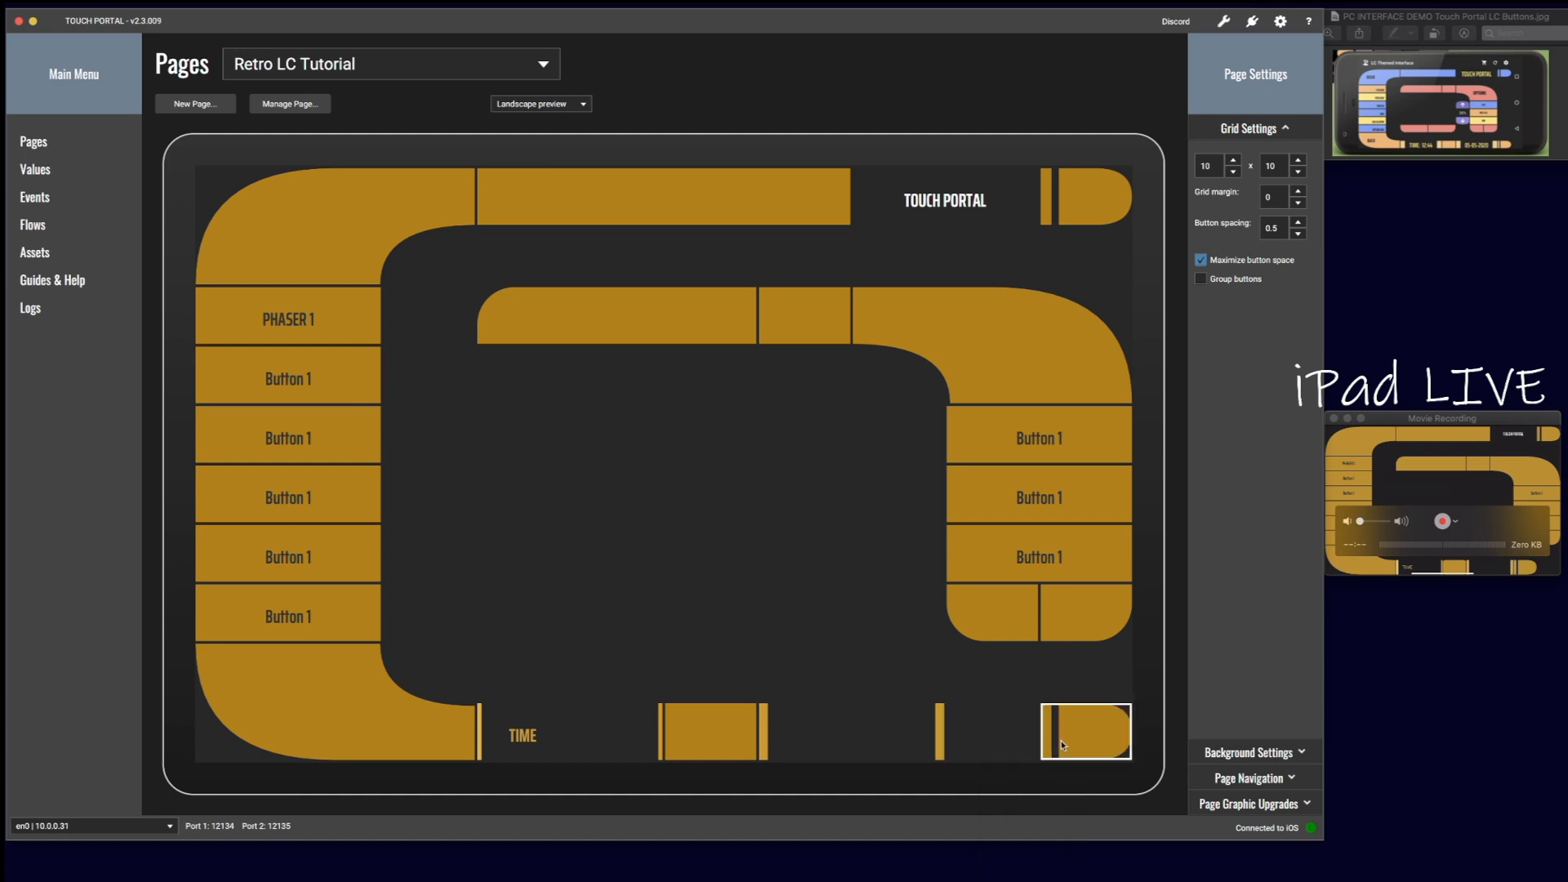
Step: Copy the blank orange block from the bottom row into the empty cell between the date button and the end cap
{"action": "right_click", "coordinate": [710, 732]}
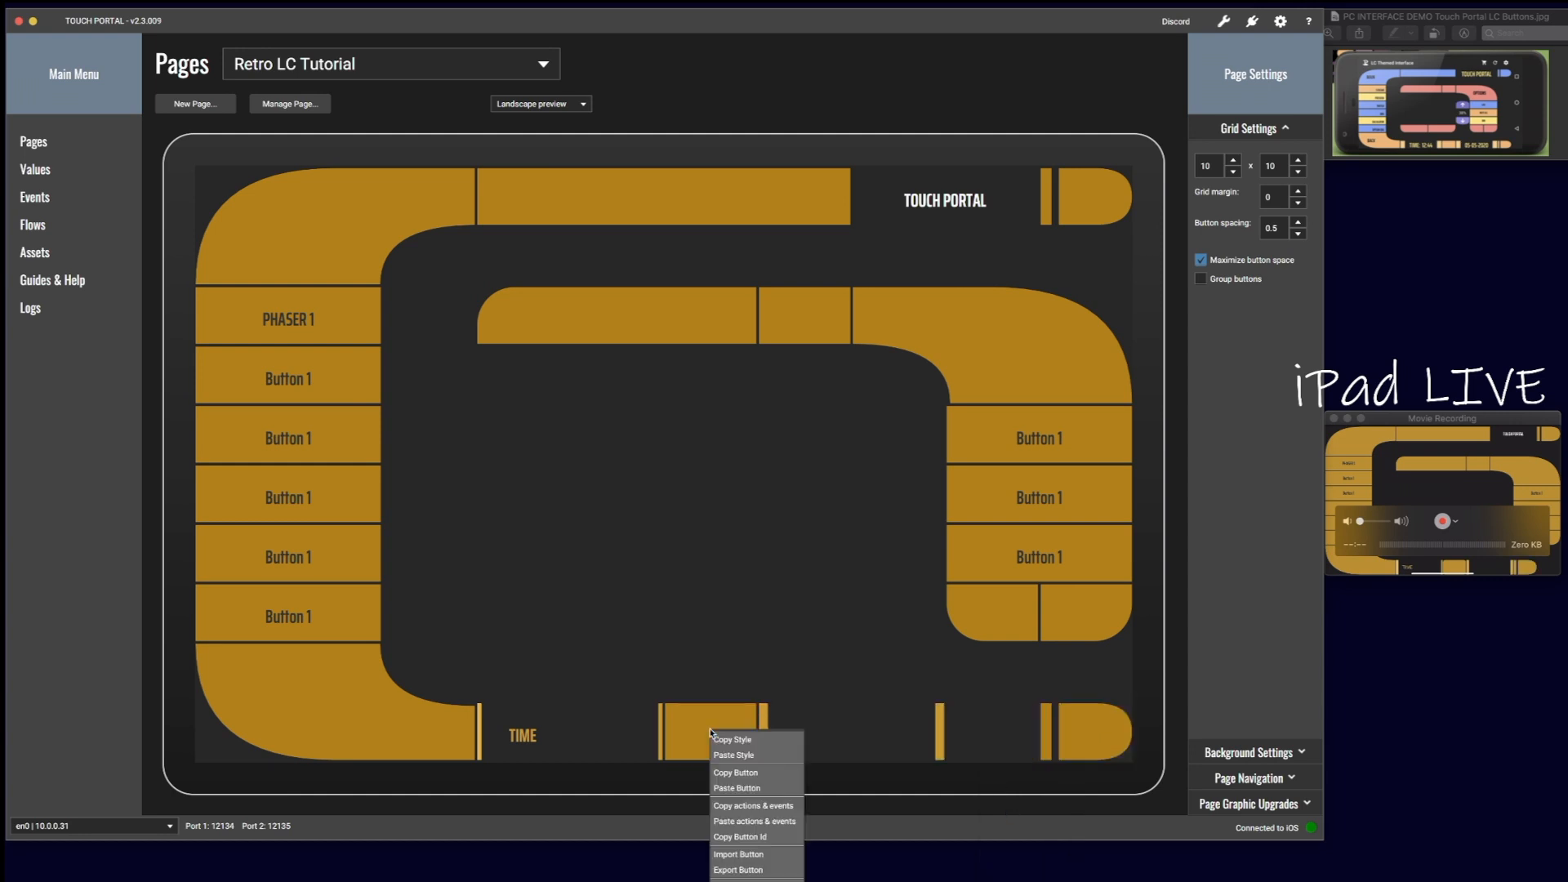
{"action": "left_click", "coordinate": [735, 772]}
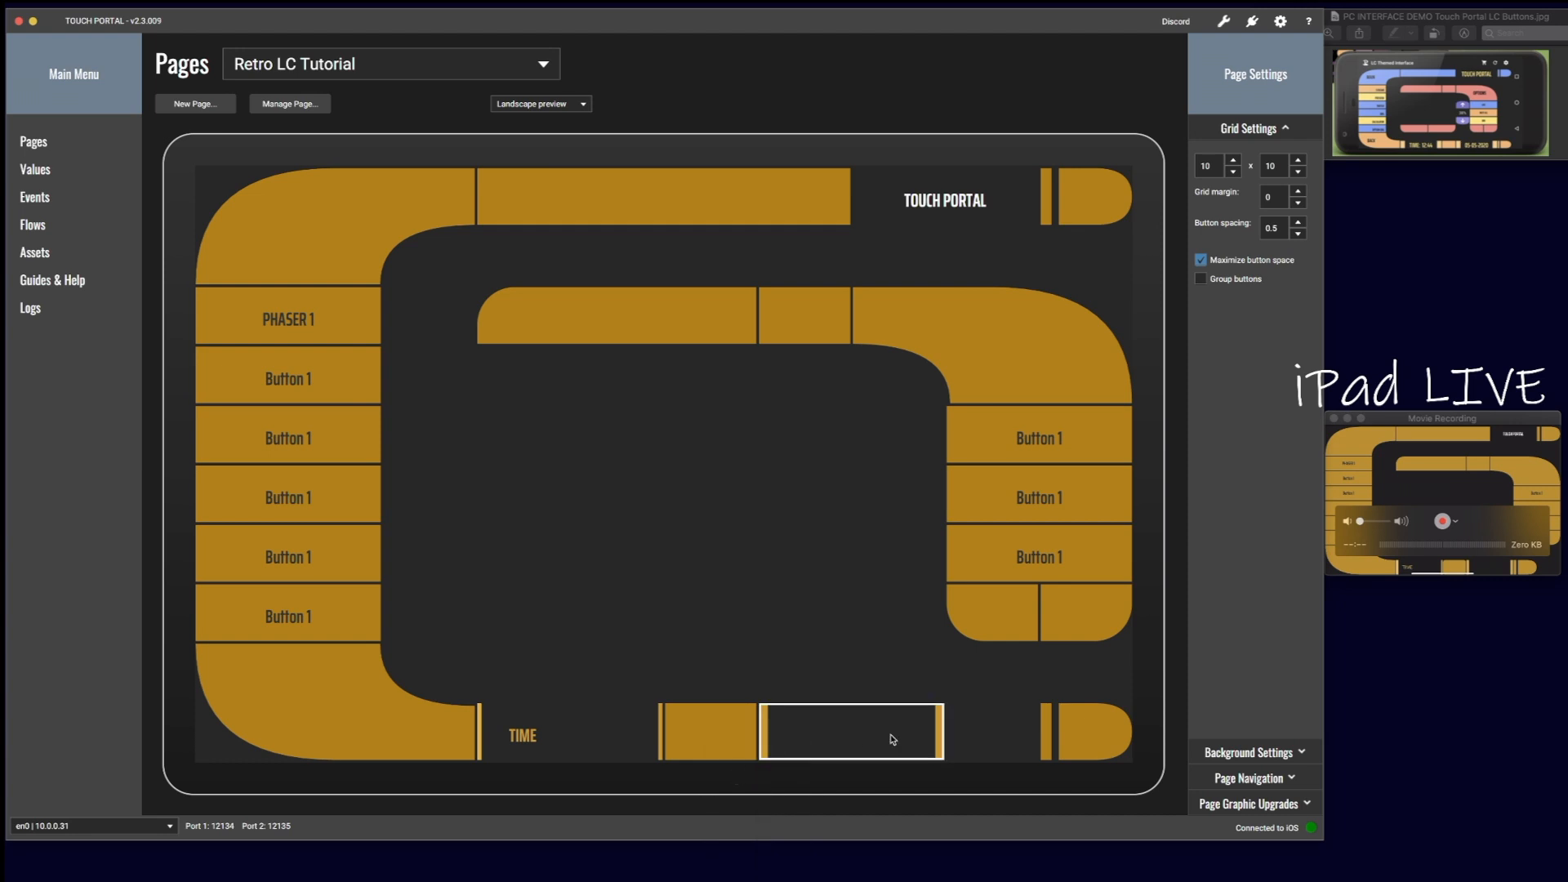
{"action": "right_click", "coordinate": [983, 731]}
{"action": "left_click", "coordinate": [994, 787]}
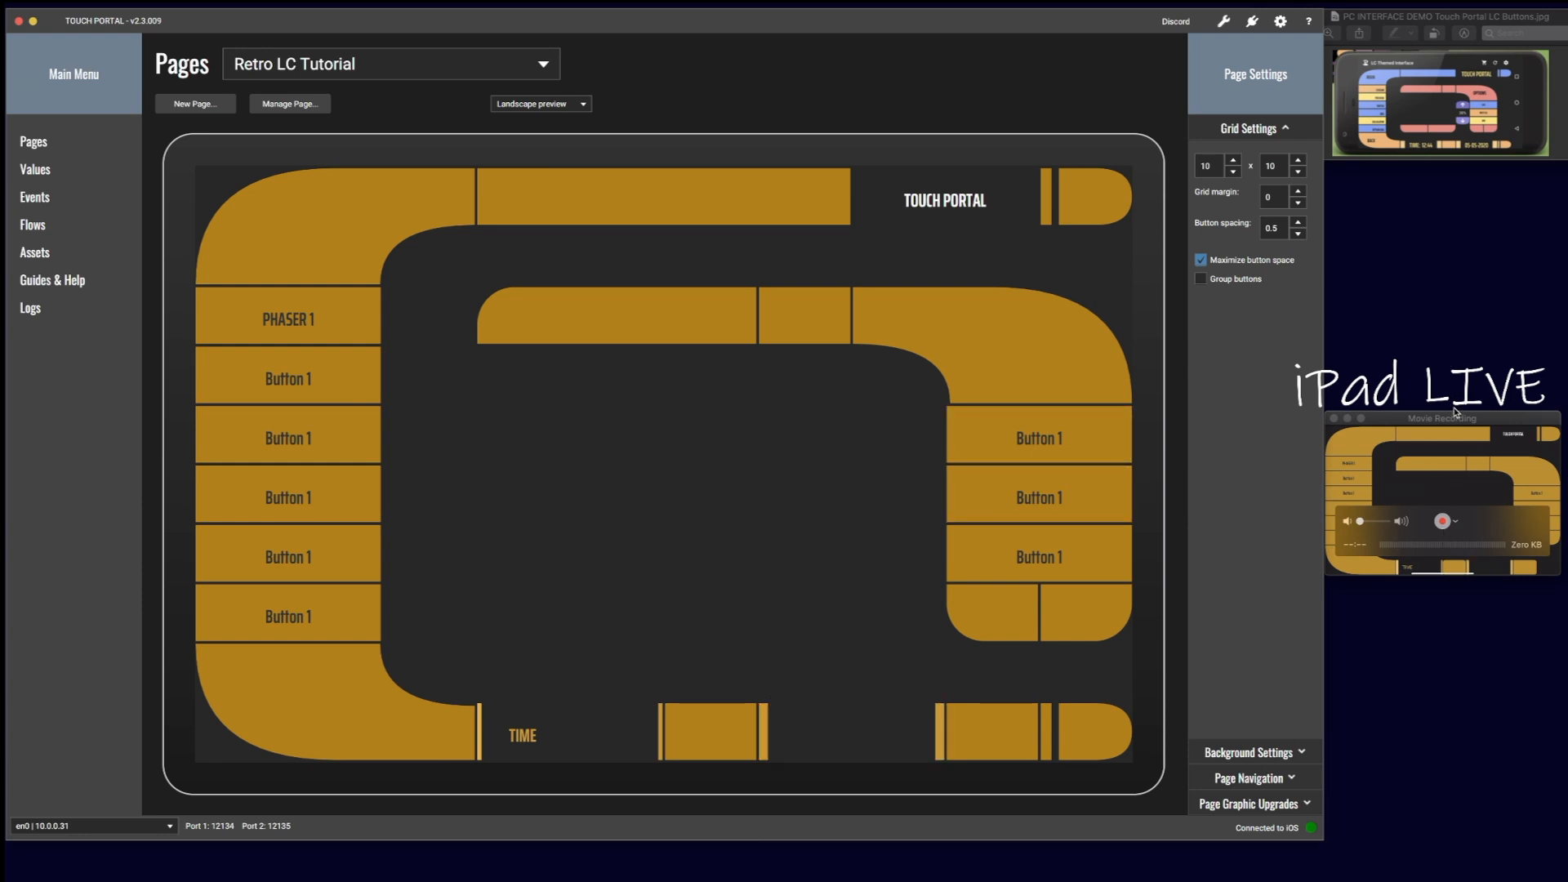
Step: Enlarge the live iPad preview window to examine the bottom row's time and date, and shrink it back beside the editor
{"action": "left_click_drag", "start_coordinate": [1459, 419], "coordinate": [845, 229]}
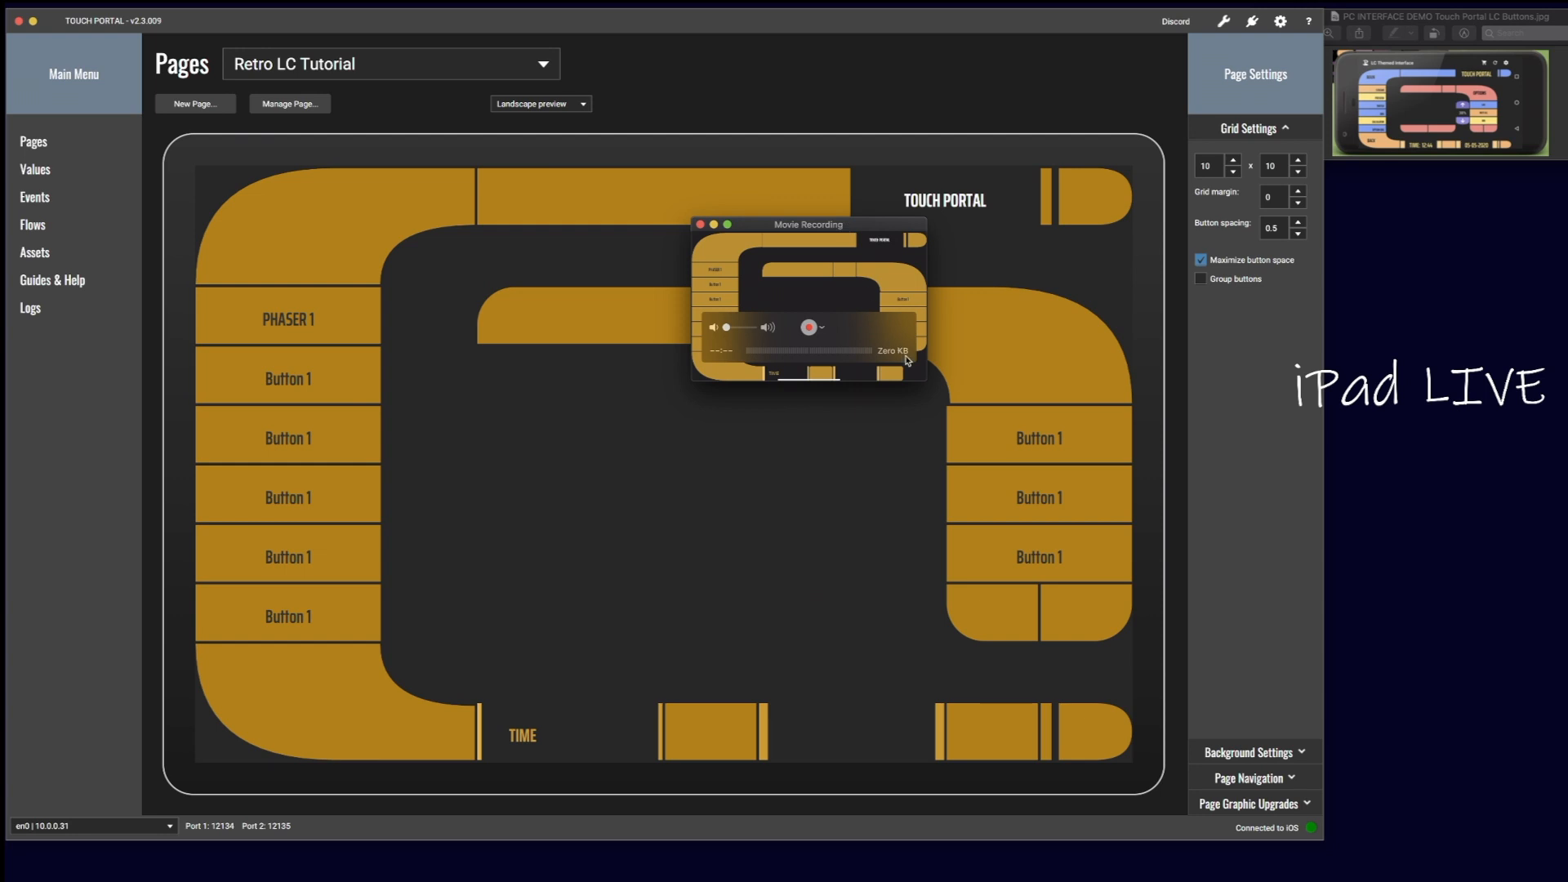
{"action": "left_click_drag", "start_coordinate": [927, 381], "coordinate": [1412, 720]}
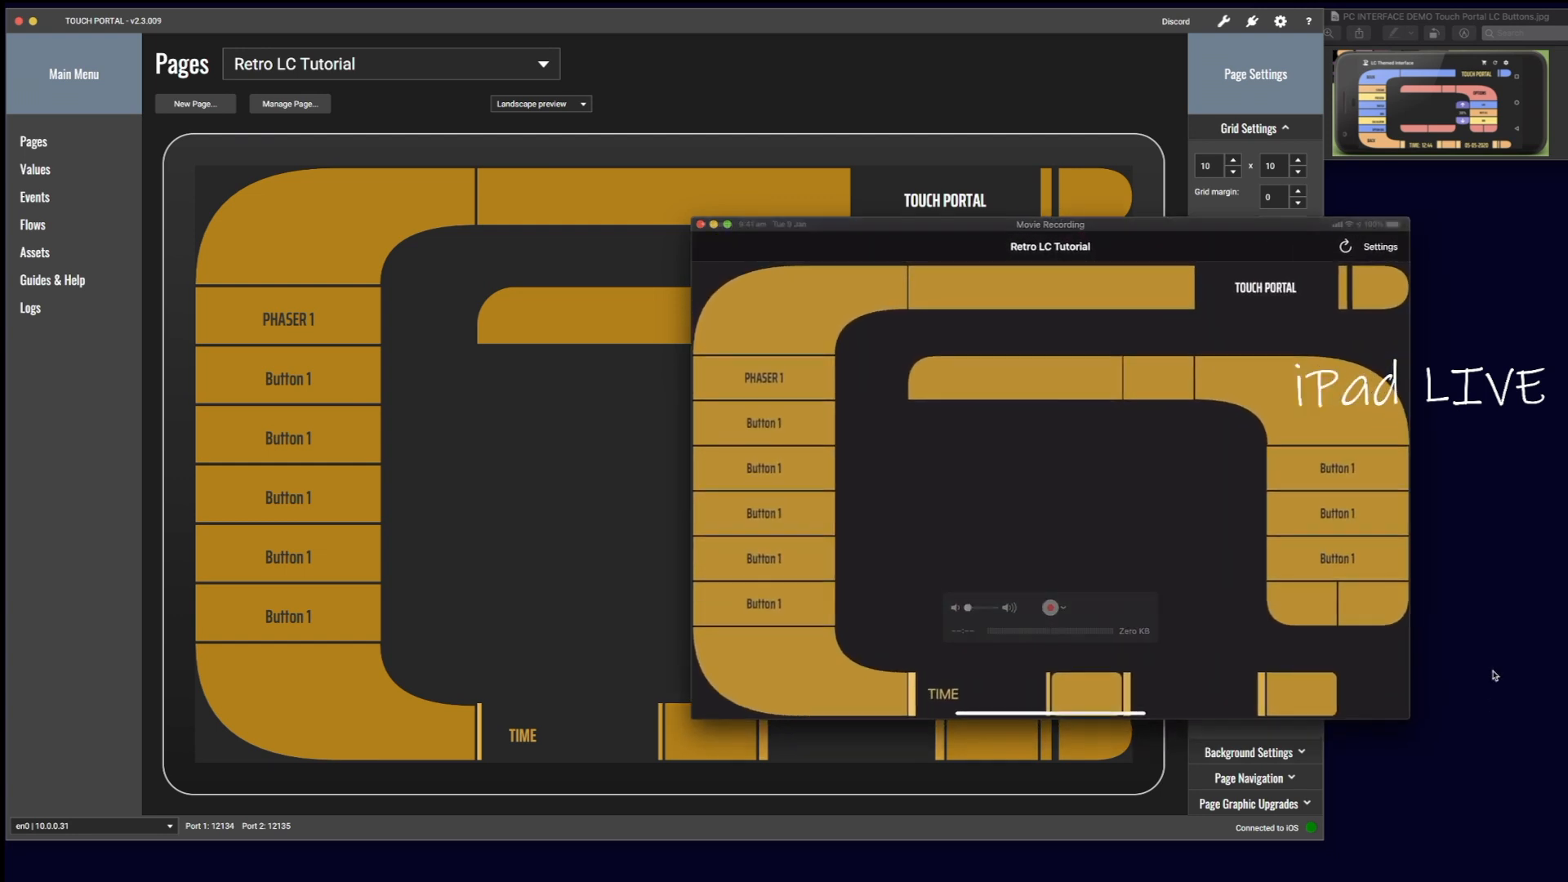
{"action": "left_click_drag", "start_coordinate": [1259, 230], "coordinate": [1080, 179]}
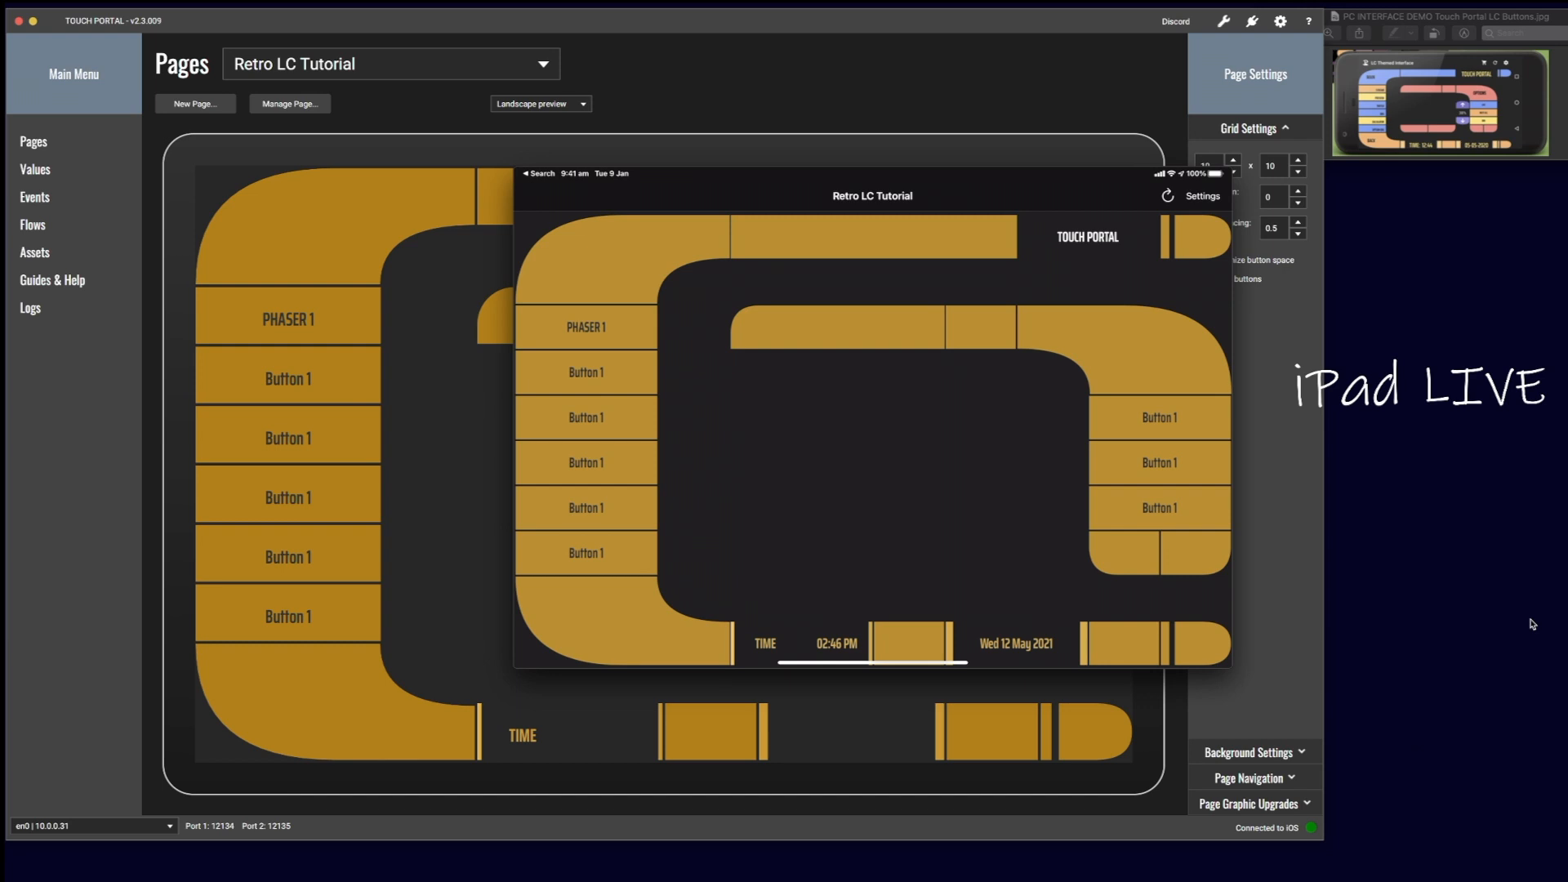
{"action": "mouse_move", "coordinate": [832, 624]}
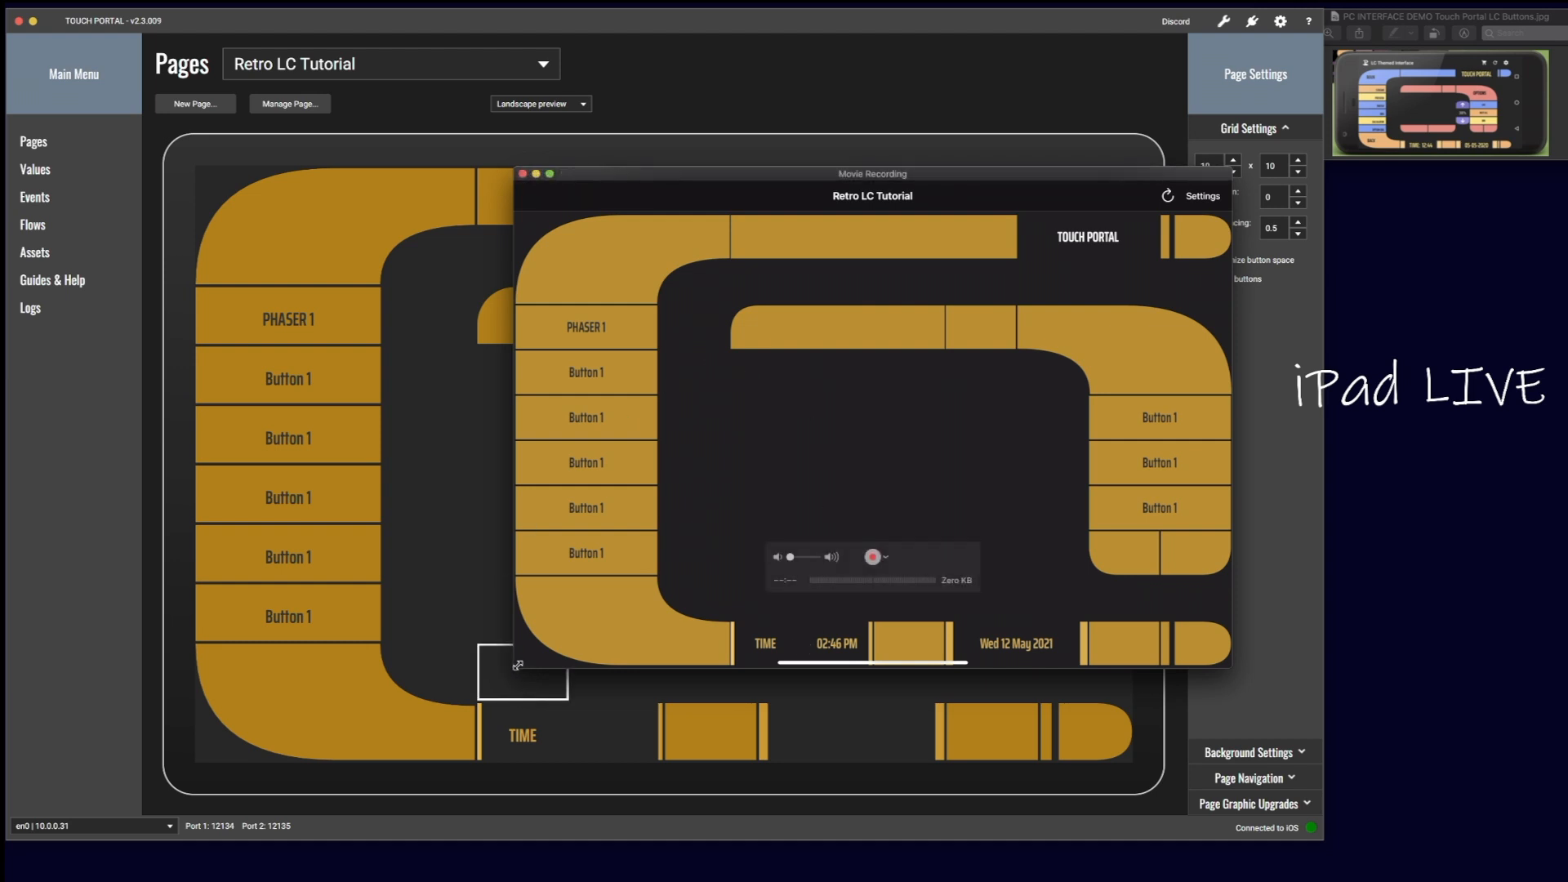
{"action": "left_click_drag", "start_coordinate": [518, 665], "coordinate": [931, 470]}
{"action": "left_click_drag", "start_coordinate": [998, 177], "coordinate": [1348, 323]}
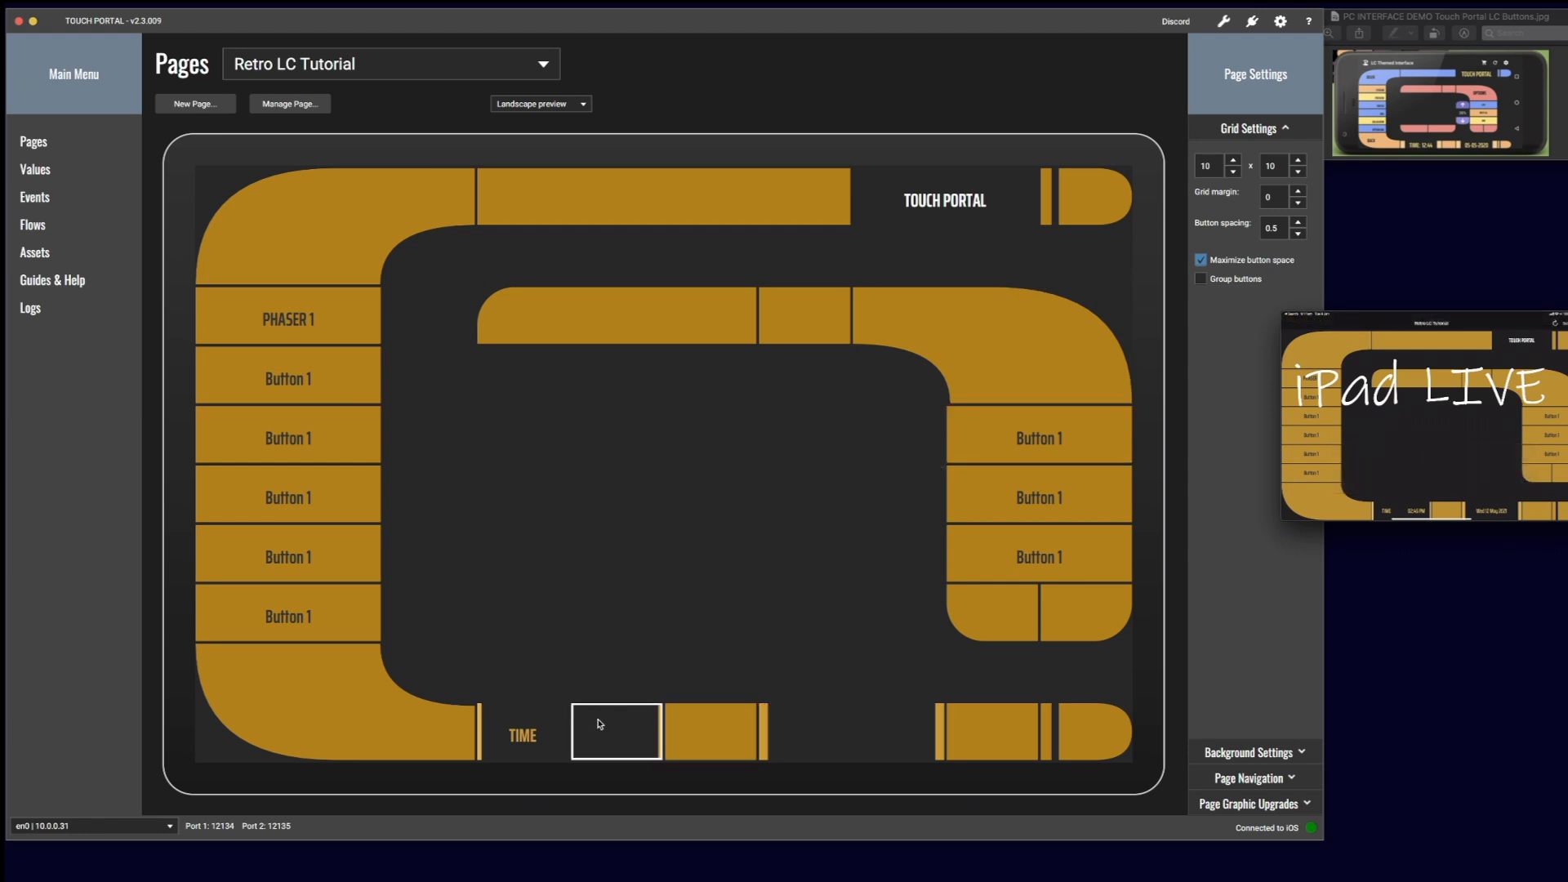
Step: Review the live time button's text settings and save the button
{"action": "left_click", "coordinate": [601, 723]}
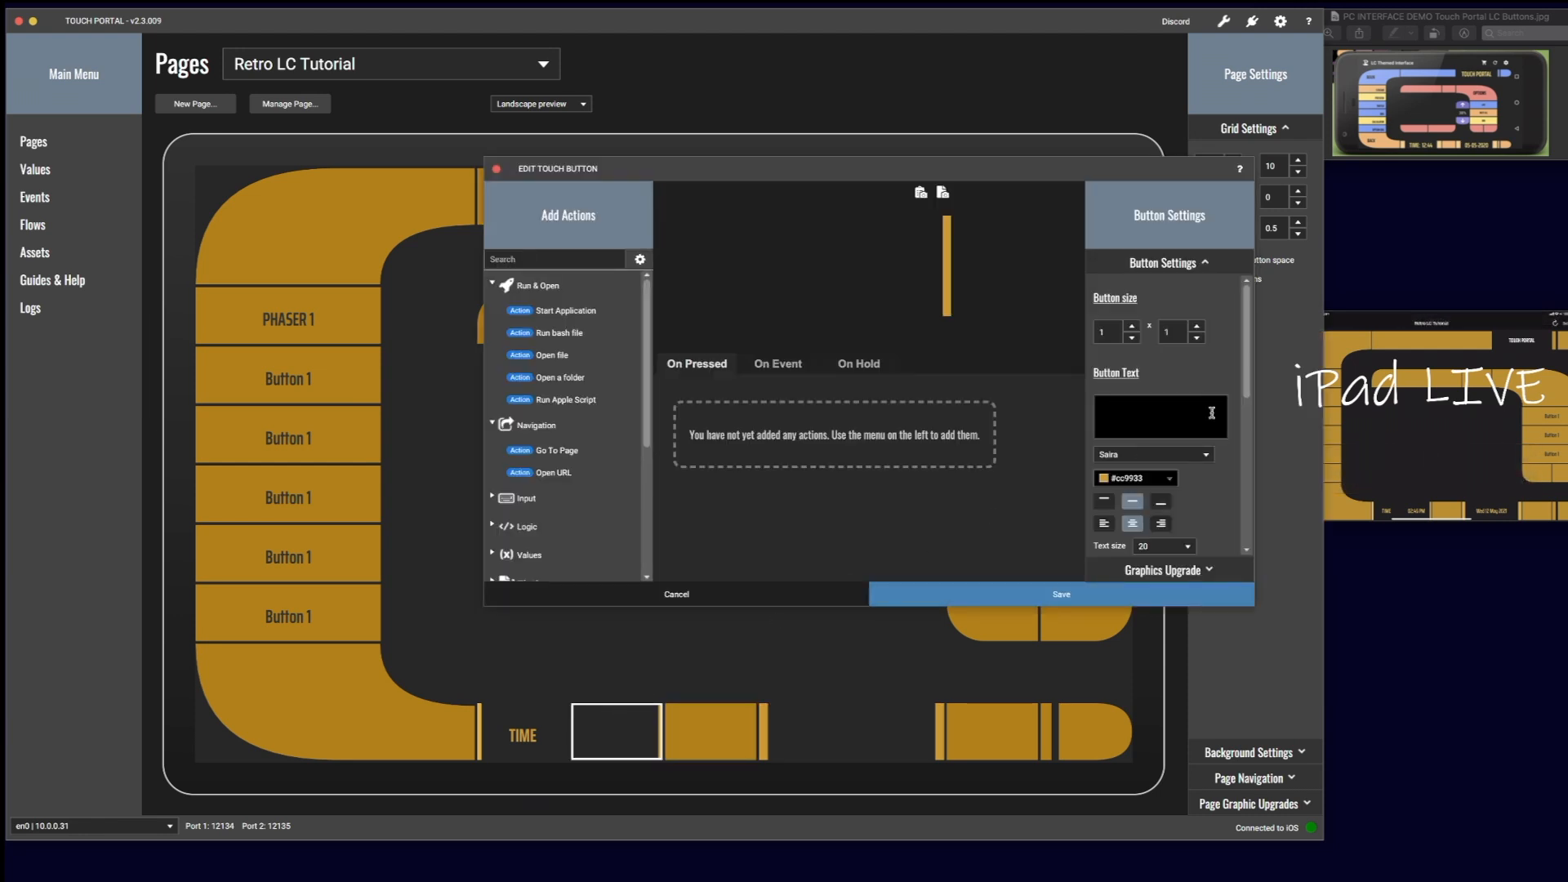
{"action": "left_click", "coordinate": [1066, 596]}
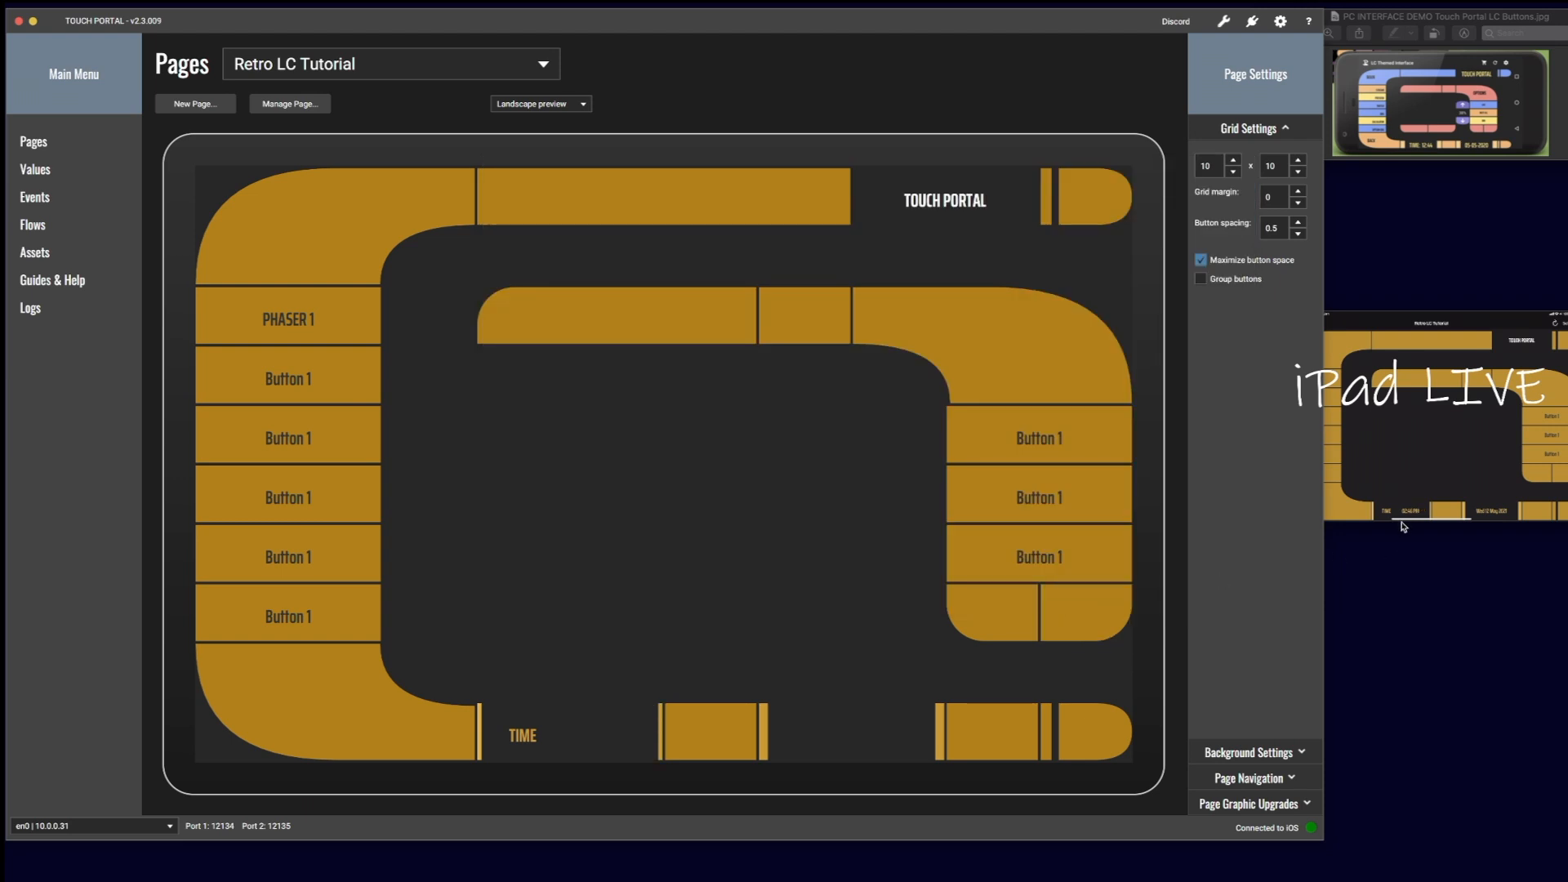
Step: Reposition and shrink the live iPad preview window so it sits beside the page editor
{"action": "mouse_move", "coordinate": [1414, 520]}
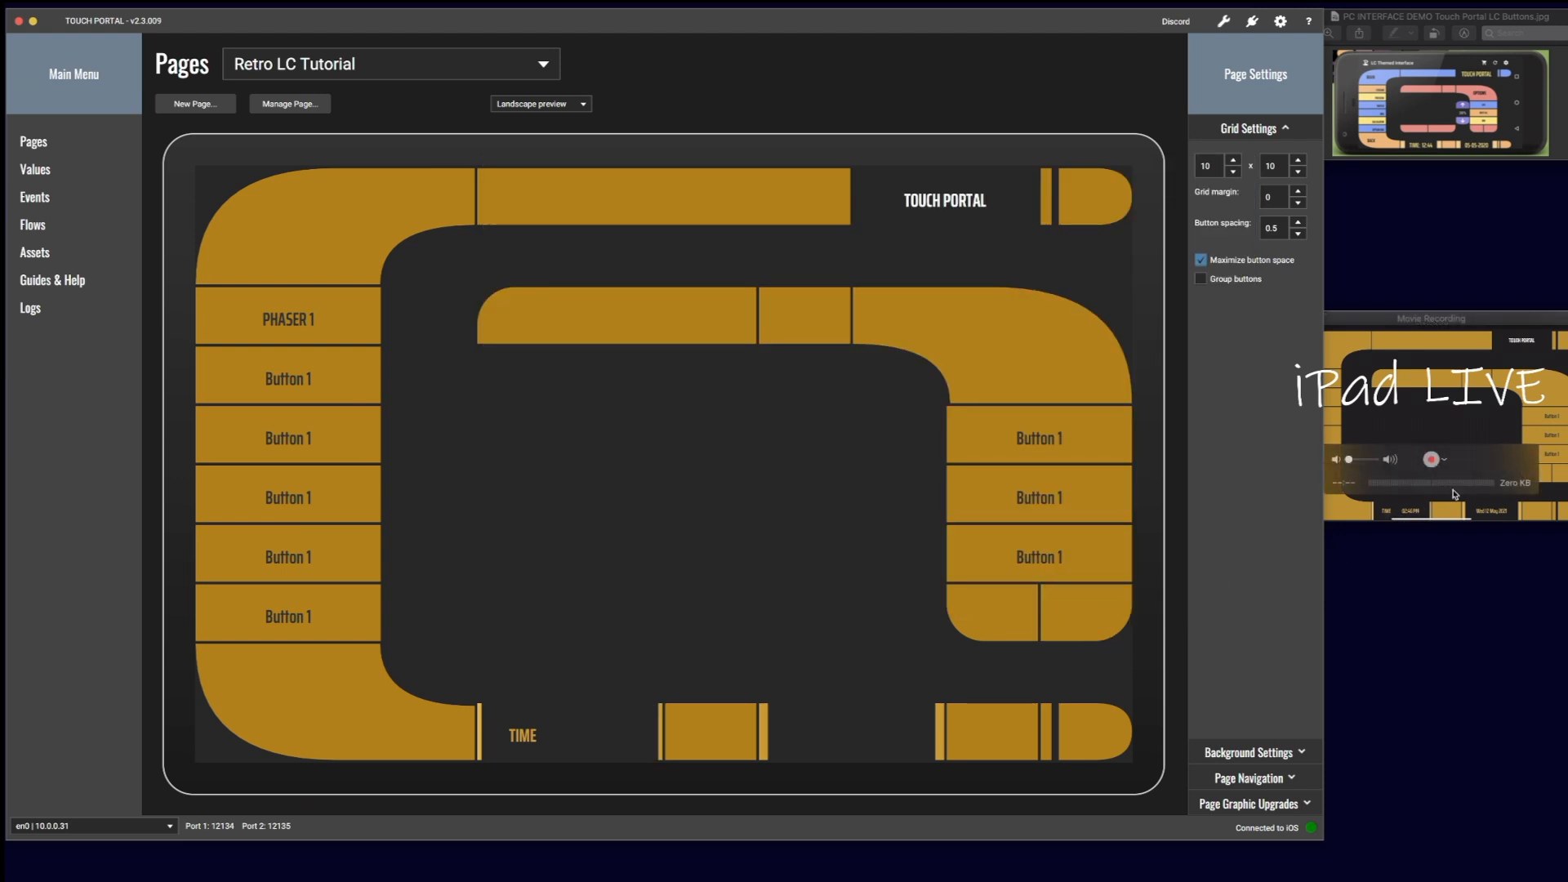
{"action": "left_click", "coordinate": [1326, 517]}
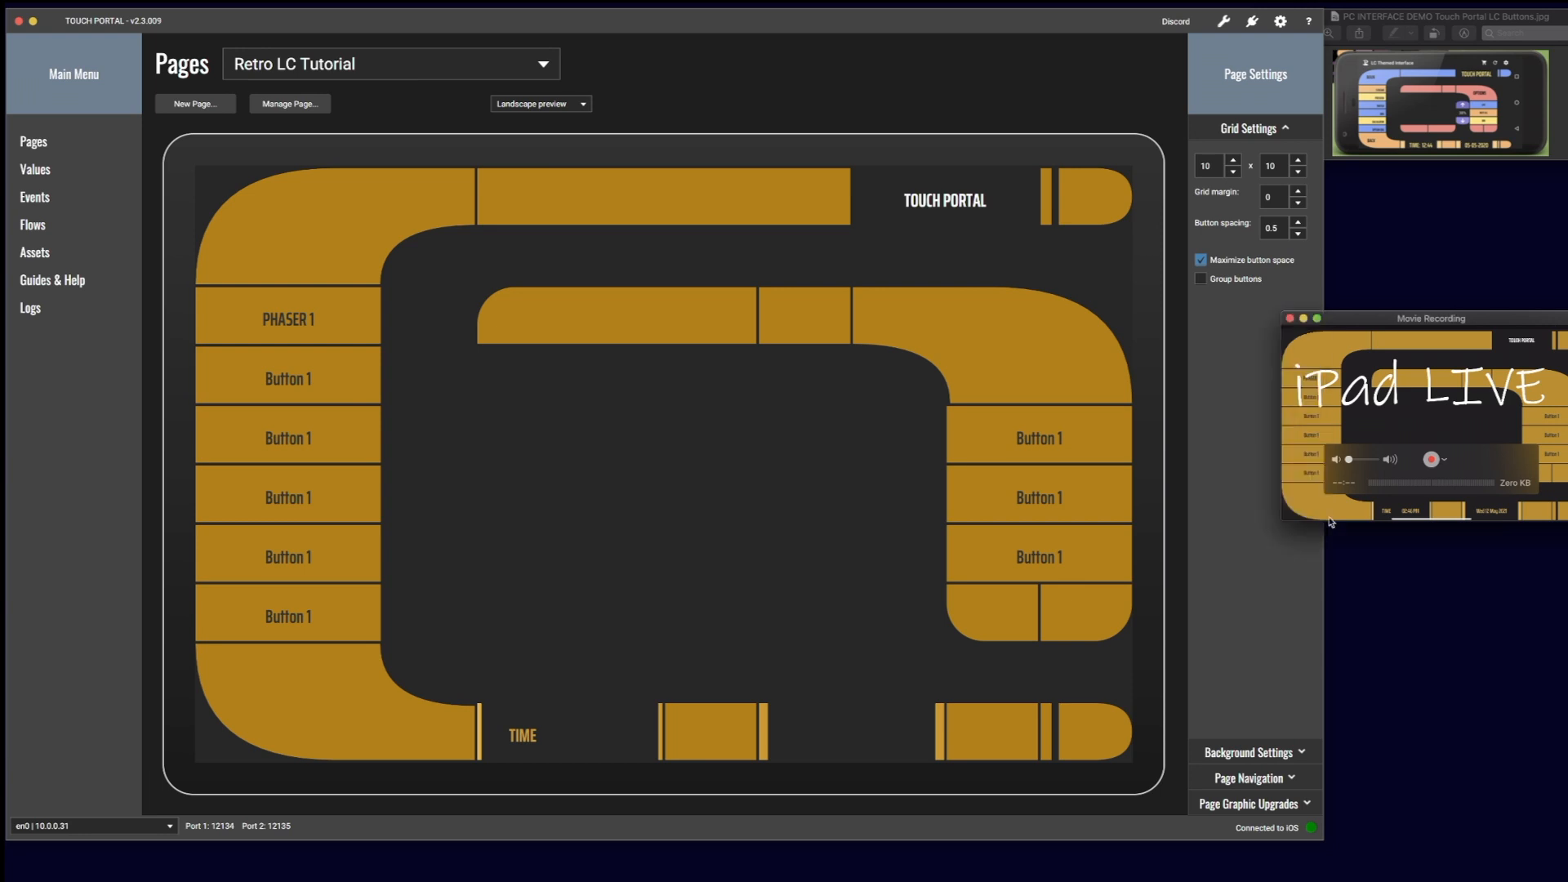
{"action": "left_click_drag", "start_coordinate": [1303, 520], "coordinate": [929, 490]}
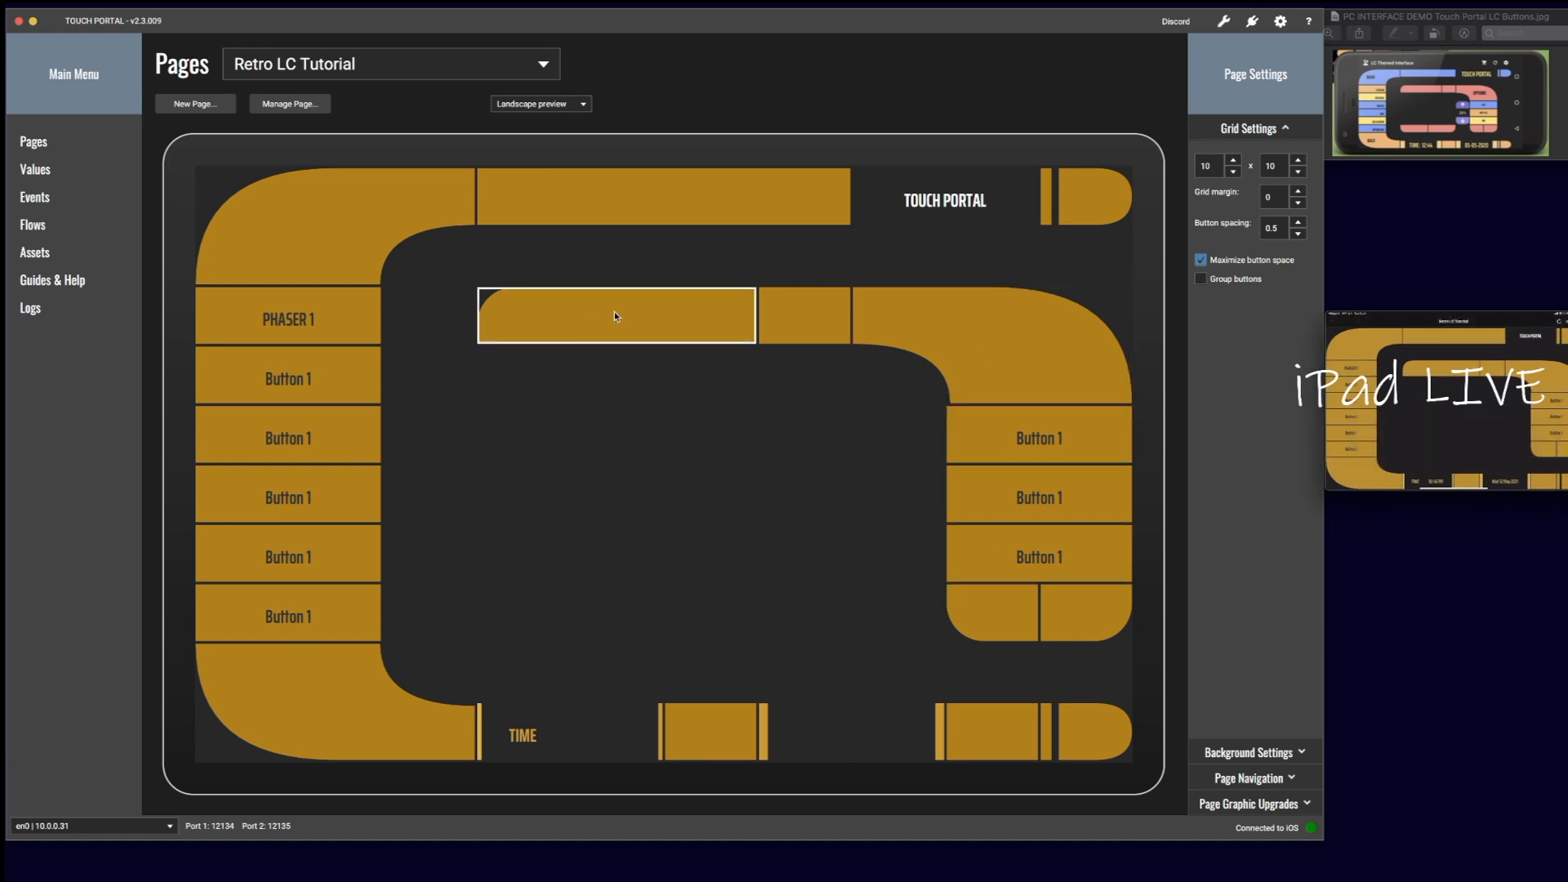
{"action": "right_click", "coordinate": [516, 377]}
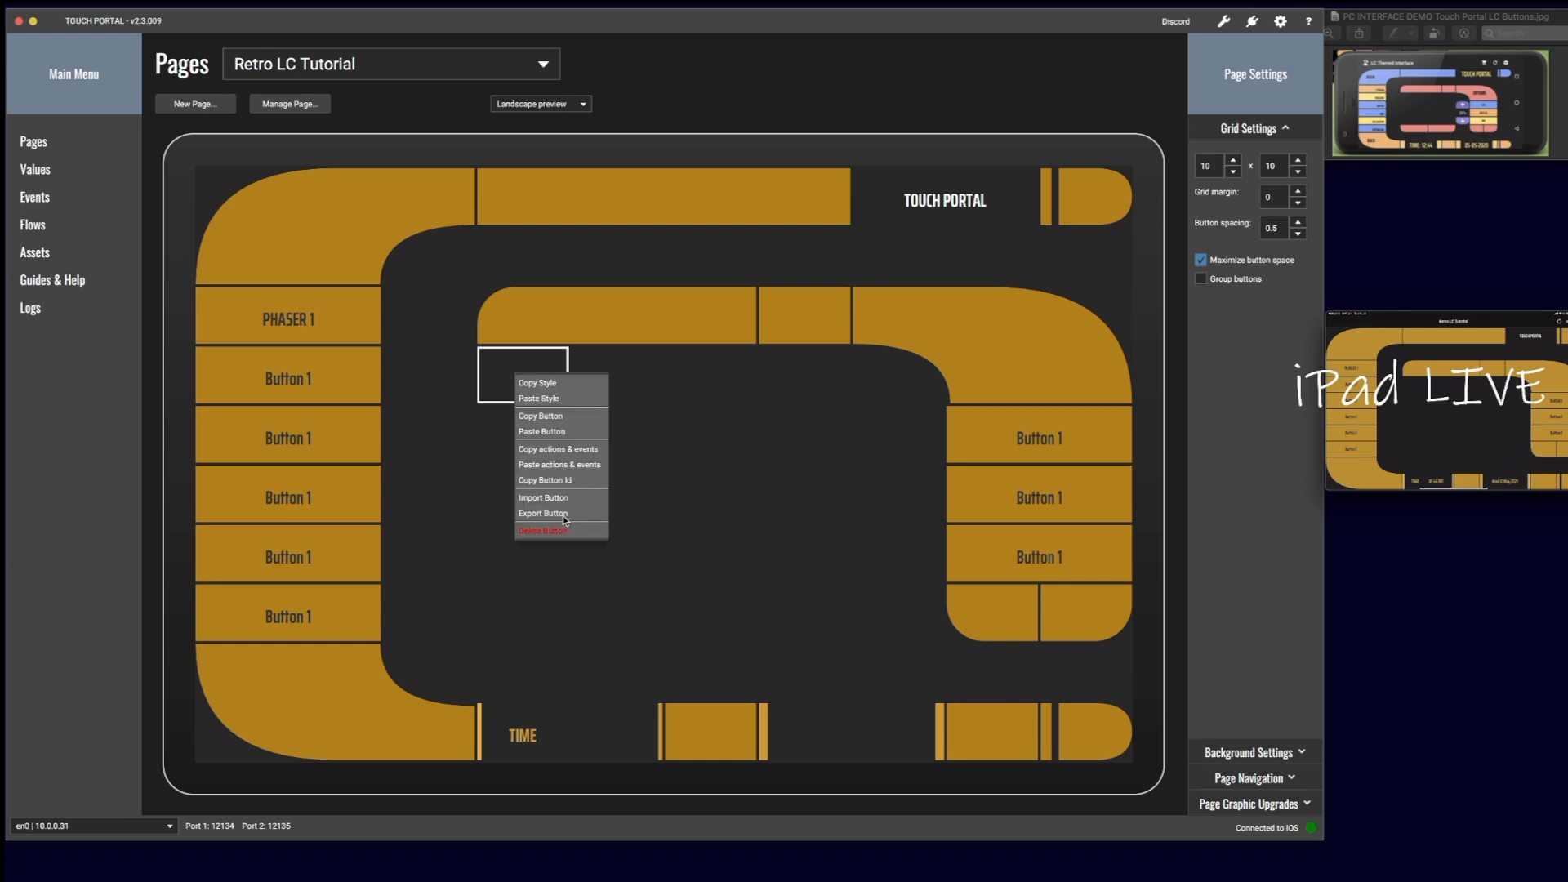
{"action": "left_click", "coordinate": [660, 505]}
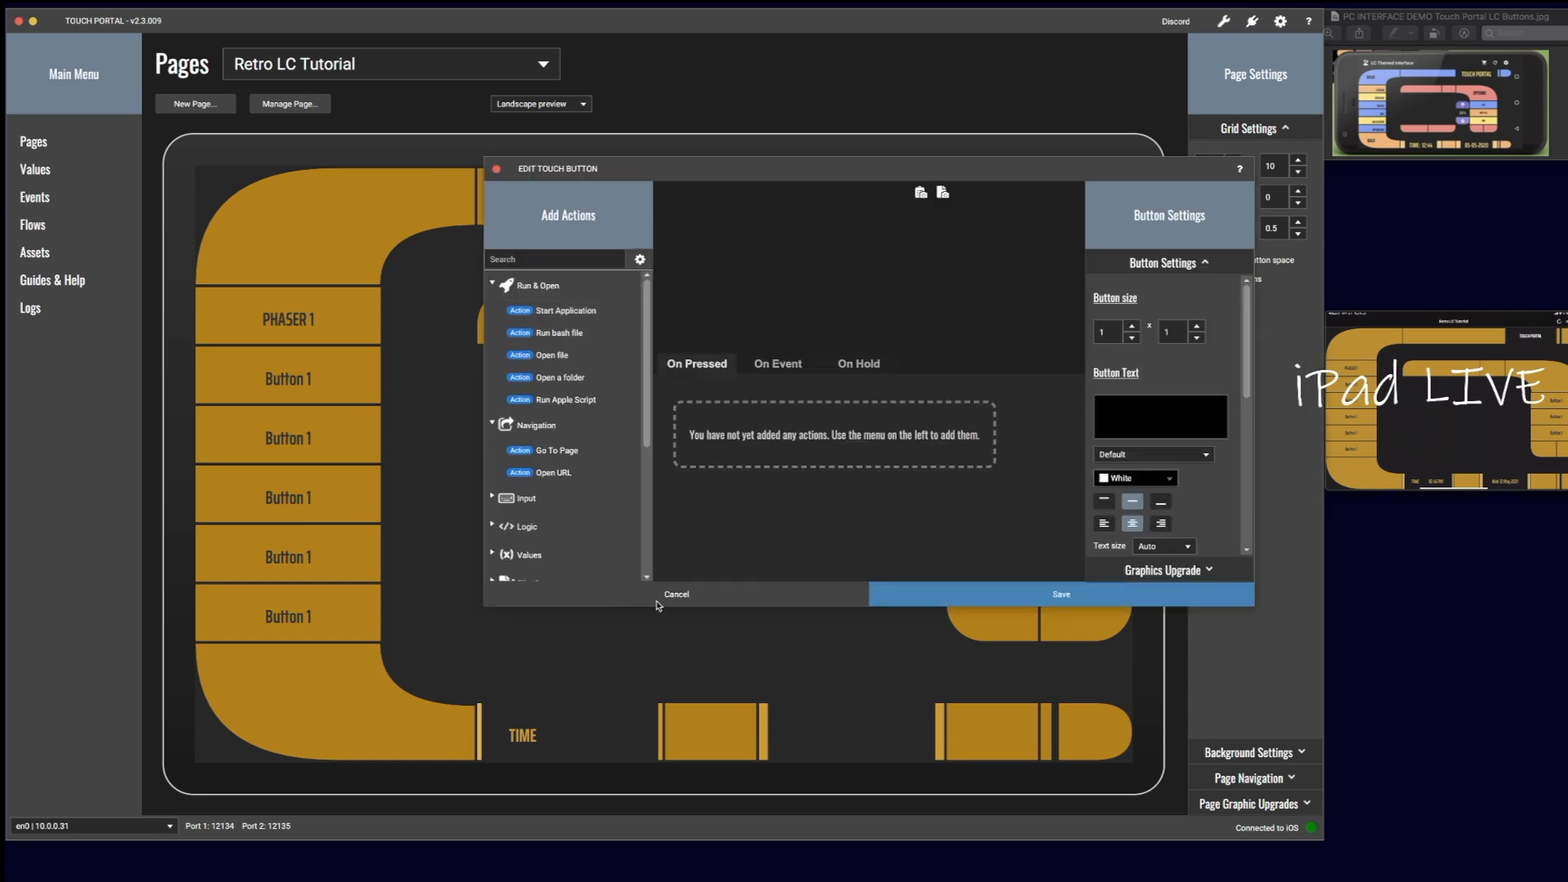
{"action": "left_click", "coordinate": [677, 596]}
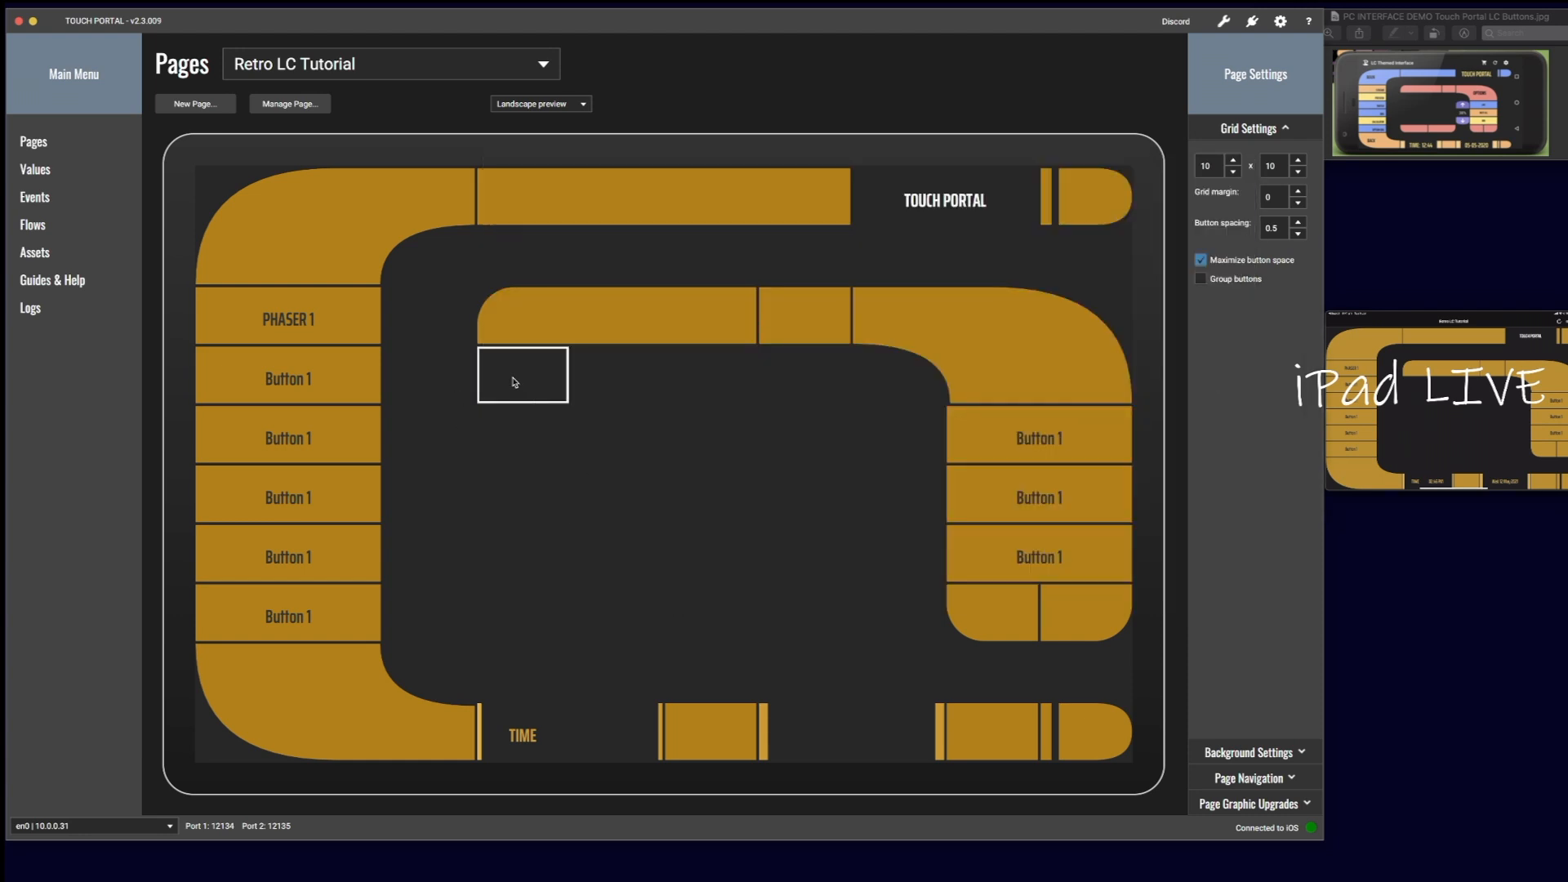
Step: Apply the RetroLC Graphics Upgrade with the LC Dot shape to the empty cell below the inner frame's rounded end
{"action": "left_click", "coordinate": [515, 382]}
{"action": "left_click", "coordinate": [1164, 573]}
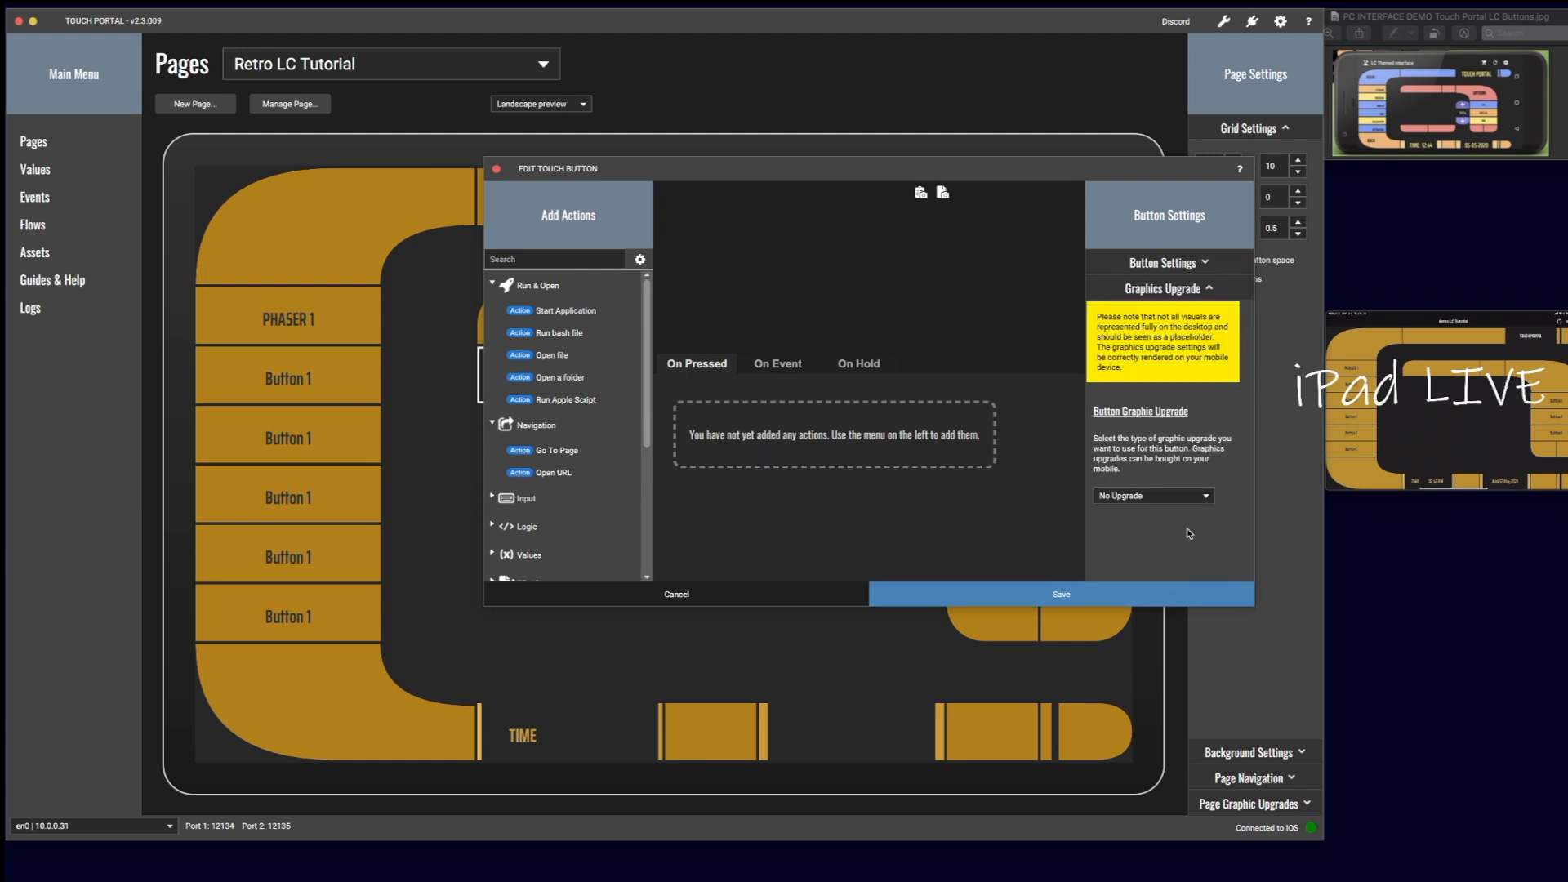
{"action": "left_click", "coordinate": [1169, 496]}
{"action": "left_click", "coordinate": [1146, 544]}
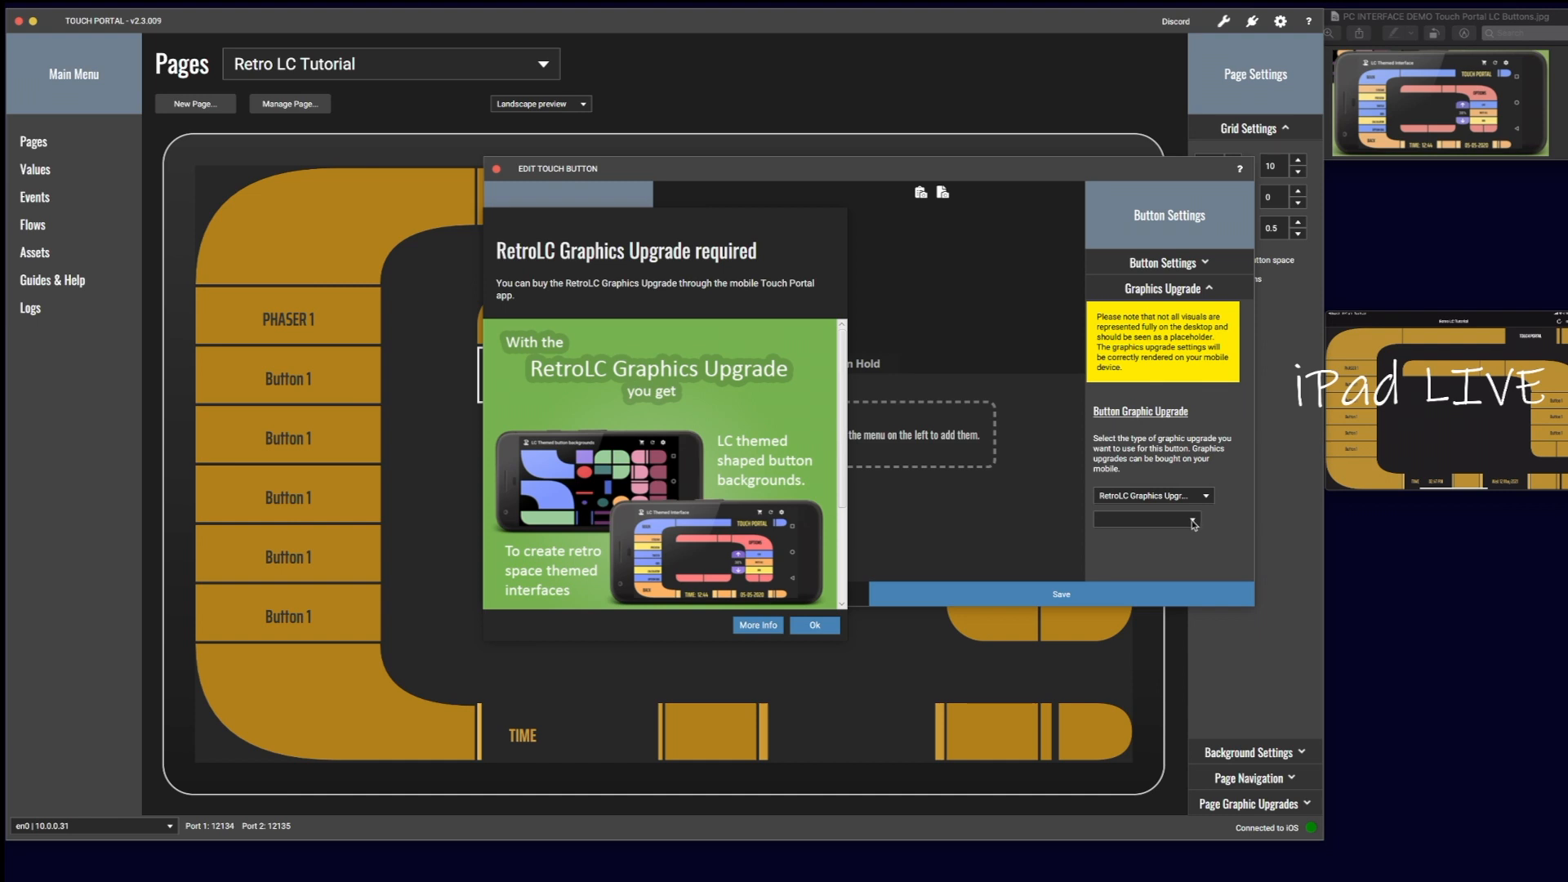
{"action": "left_click", "coordinate": [814, 625]}
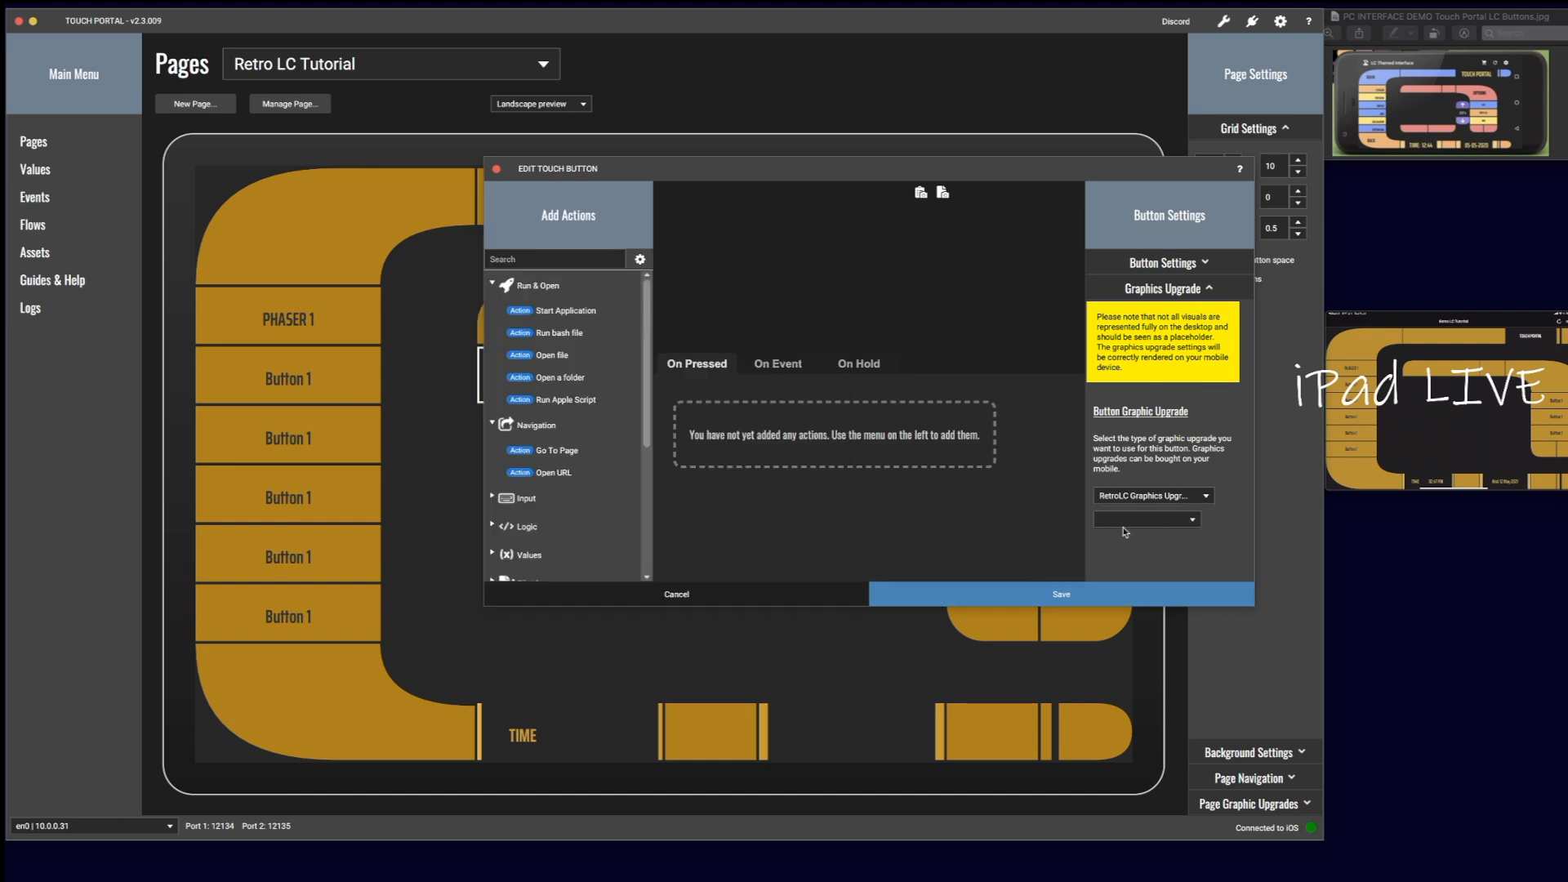
{"action": "left_click", "coordinate": [1187, 521]}
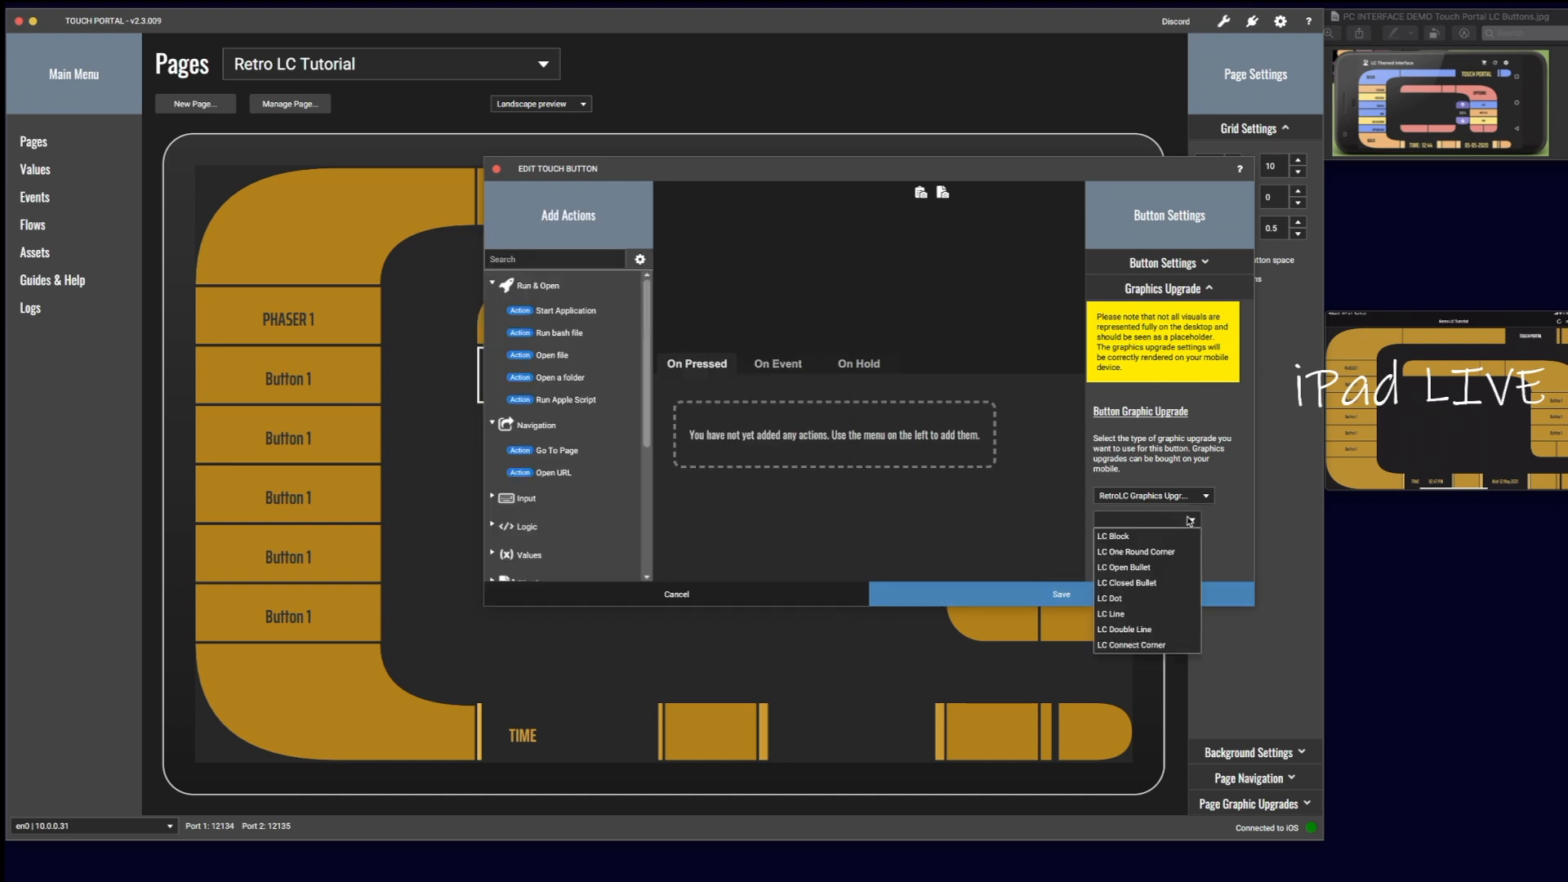
{"action": "left_click", "coordinate": [1119, 601]}
{"action": "scroll", "coordinate": [1180, 518], "scroll_direction": "down", "scroll_amount": 2}
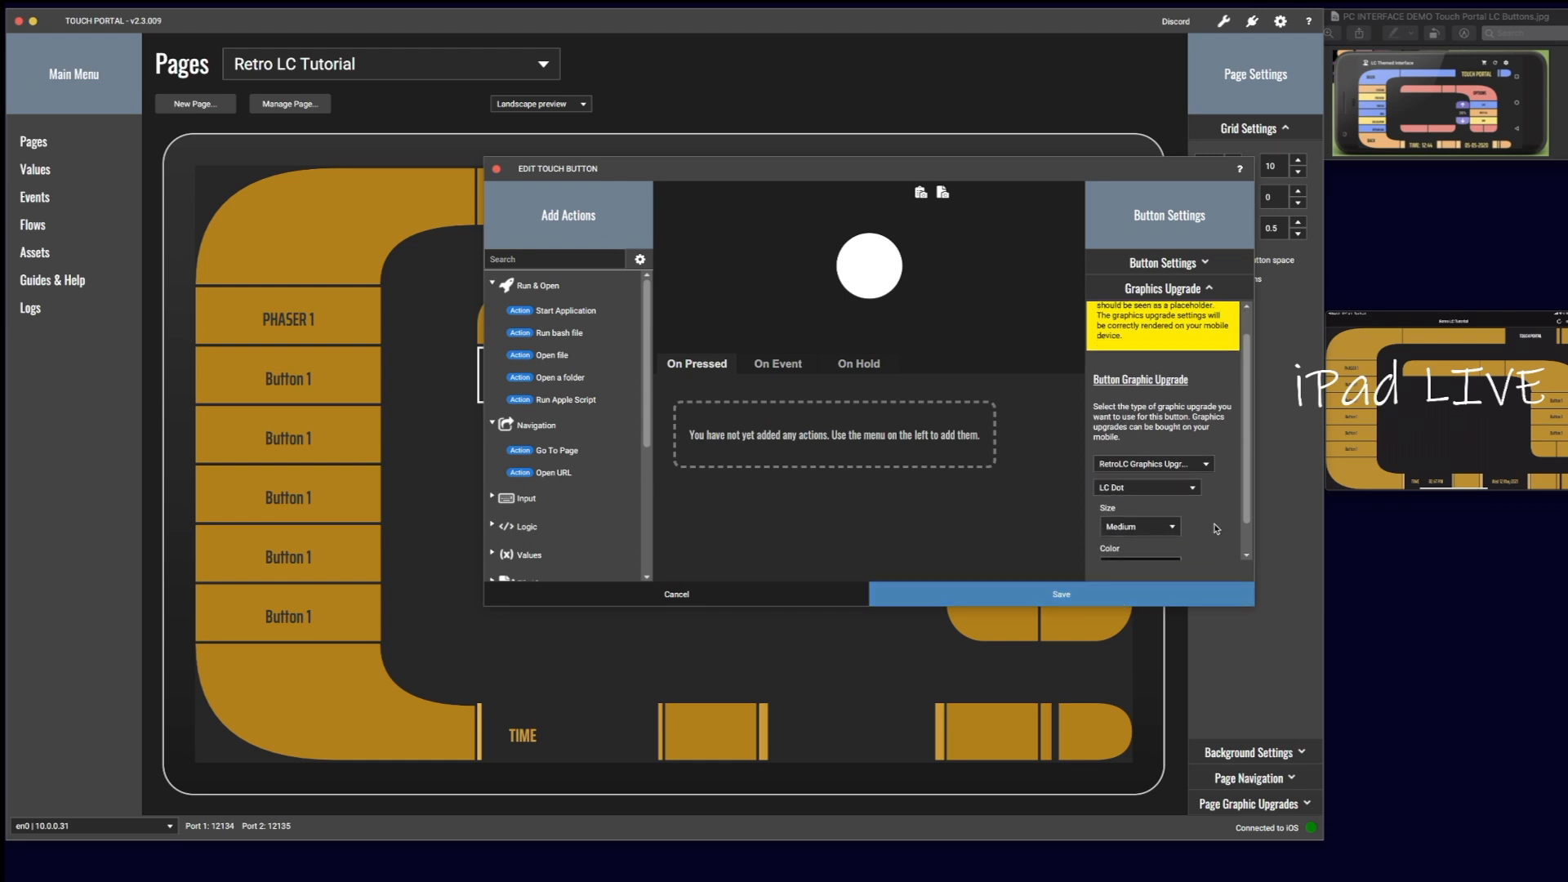
Step: Set the dot's size to Full and its colour to light pink, and save the button
{"action": "left_click", "coordinate": [1180, 518]}
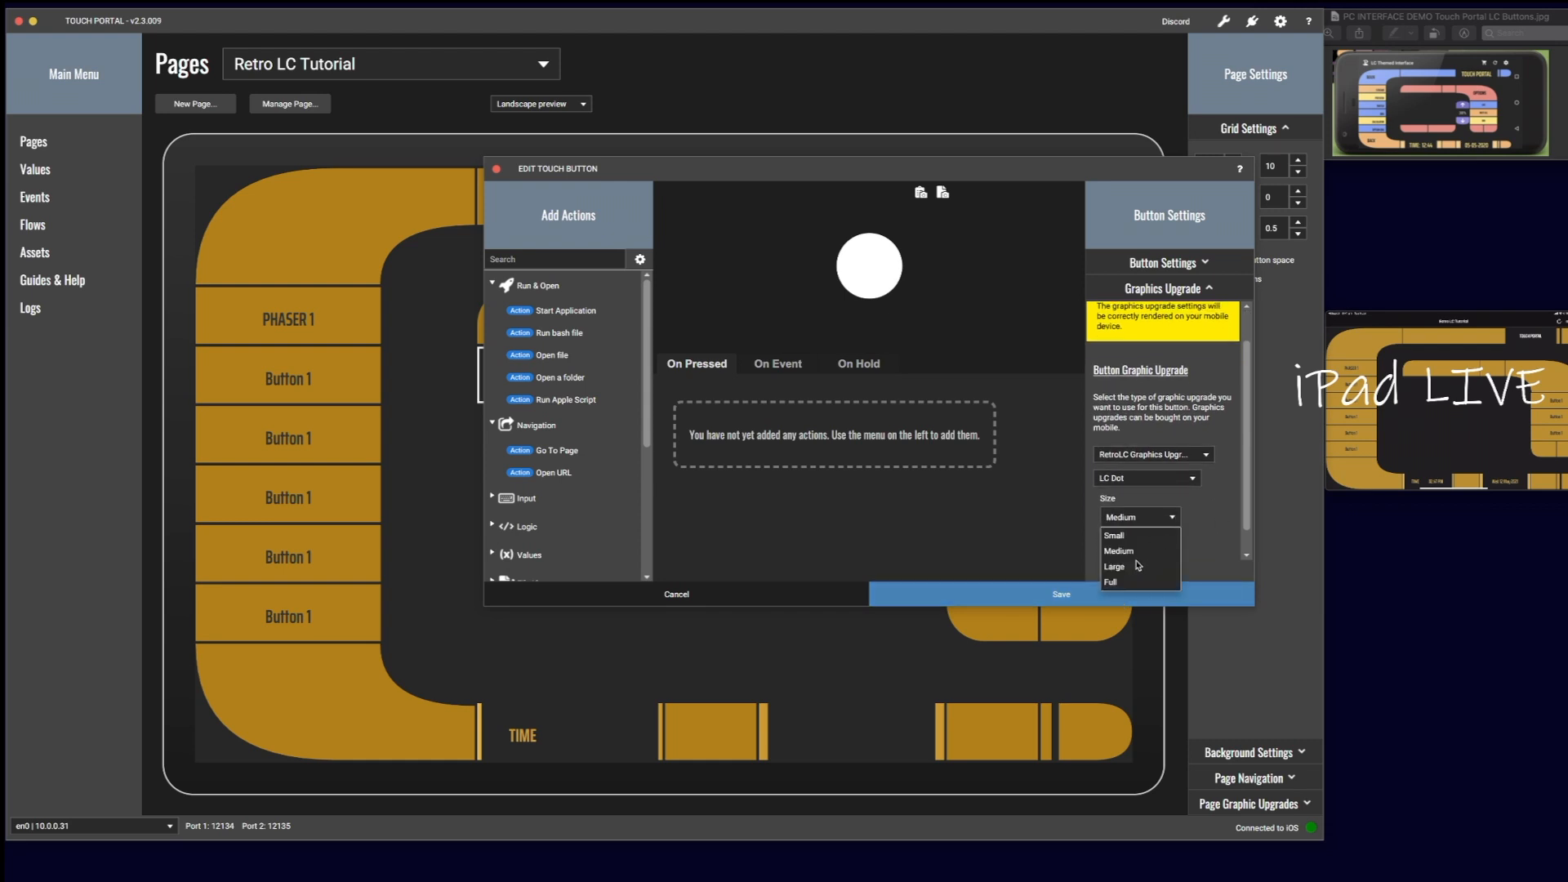
{"action": "left_click", "coordinate": [1124, 582]}
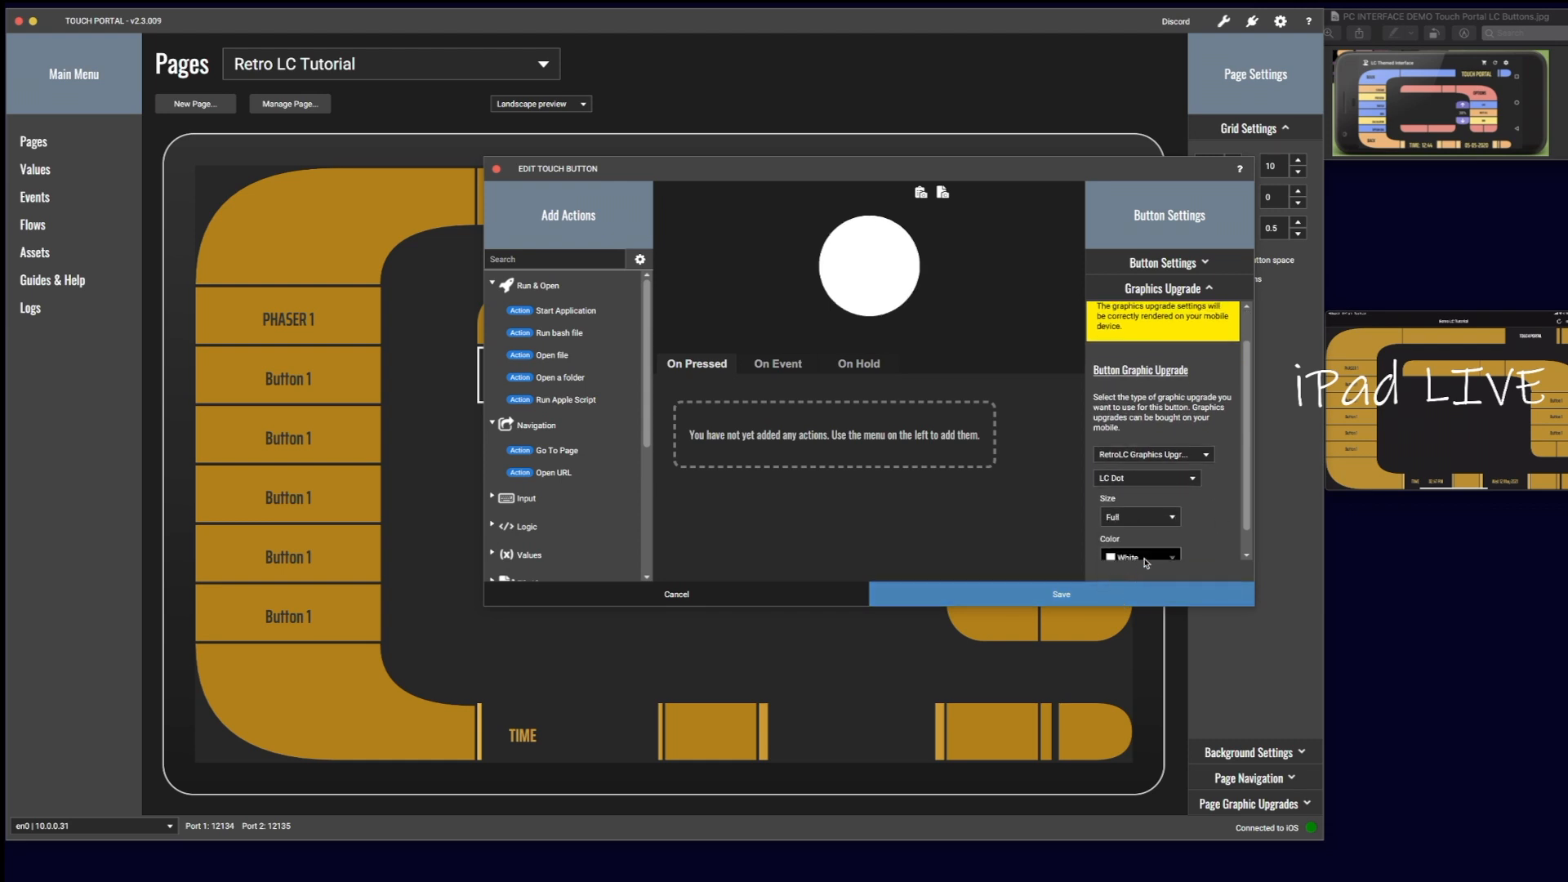
{"action": "scroll", "coordinate": [1214, 535], "scroll_direction": "down", "scroll_amount": 1}
{"action": "left_click", "coordinate": [1152, 533]}
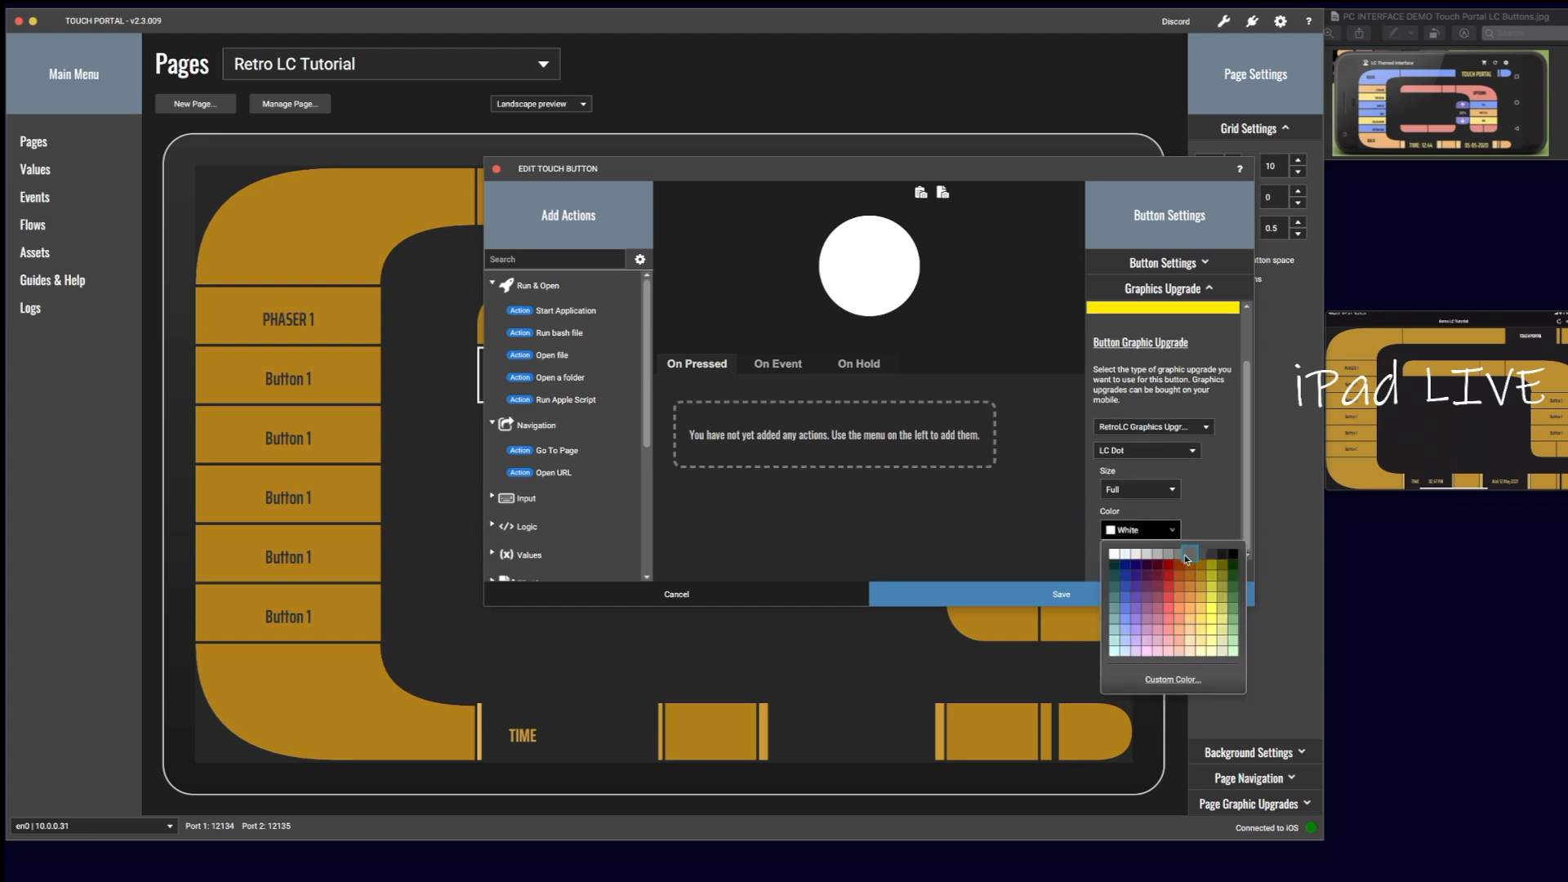
{"action": "left_click", "coordinate": [1165, 625]}
{"action": "left_click", "coordinate": [1062, 595]}
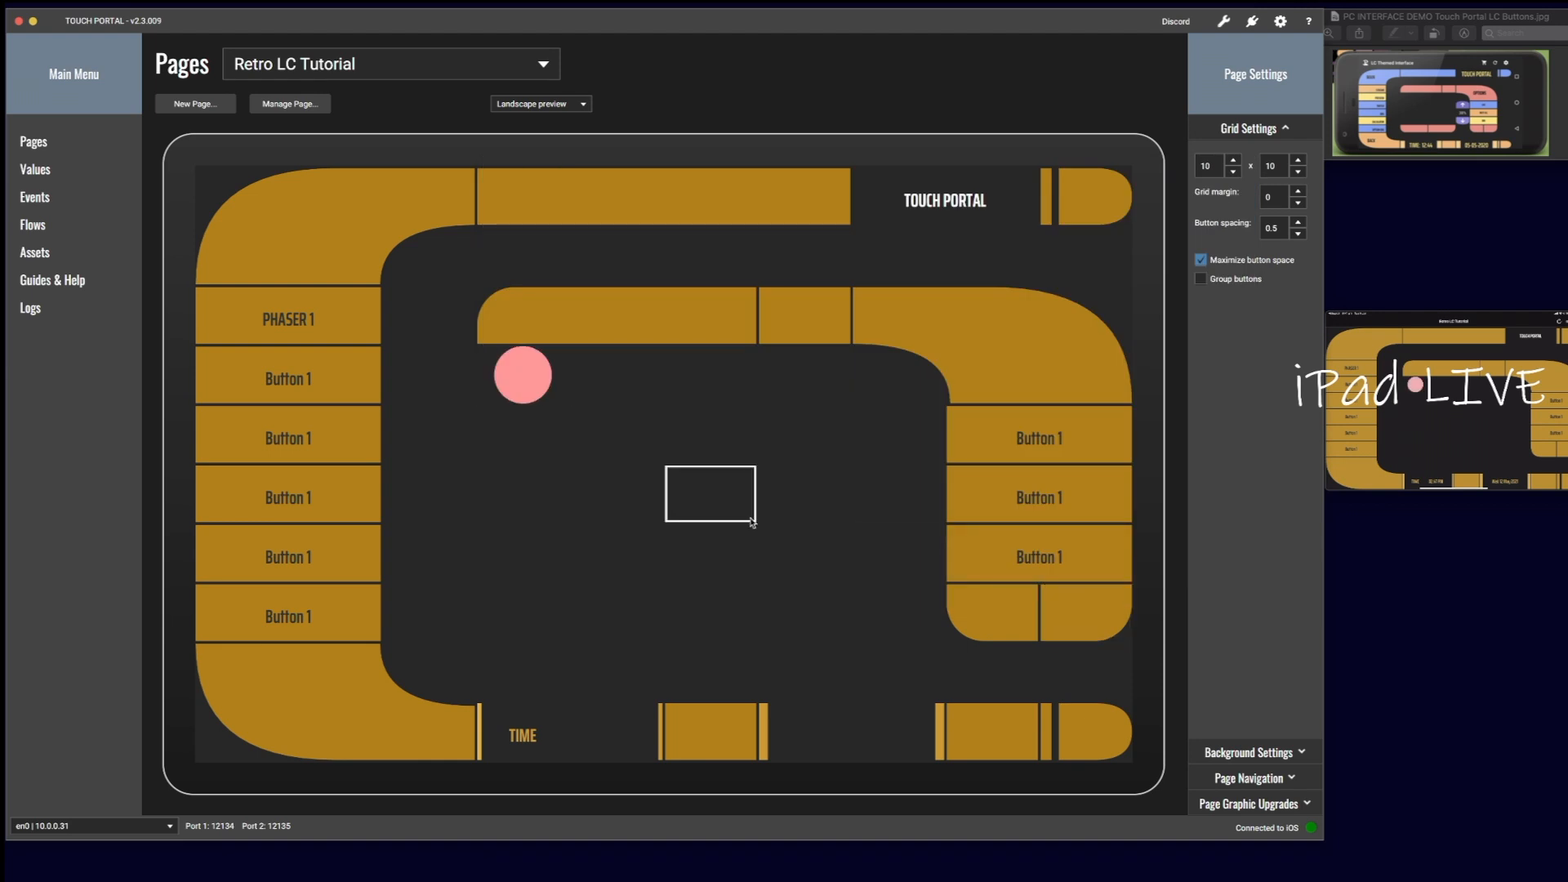
Step: Label the pink dot button 1 and set its text font to Saira
{"action": "left_click", "coordinate": [525, 375]}
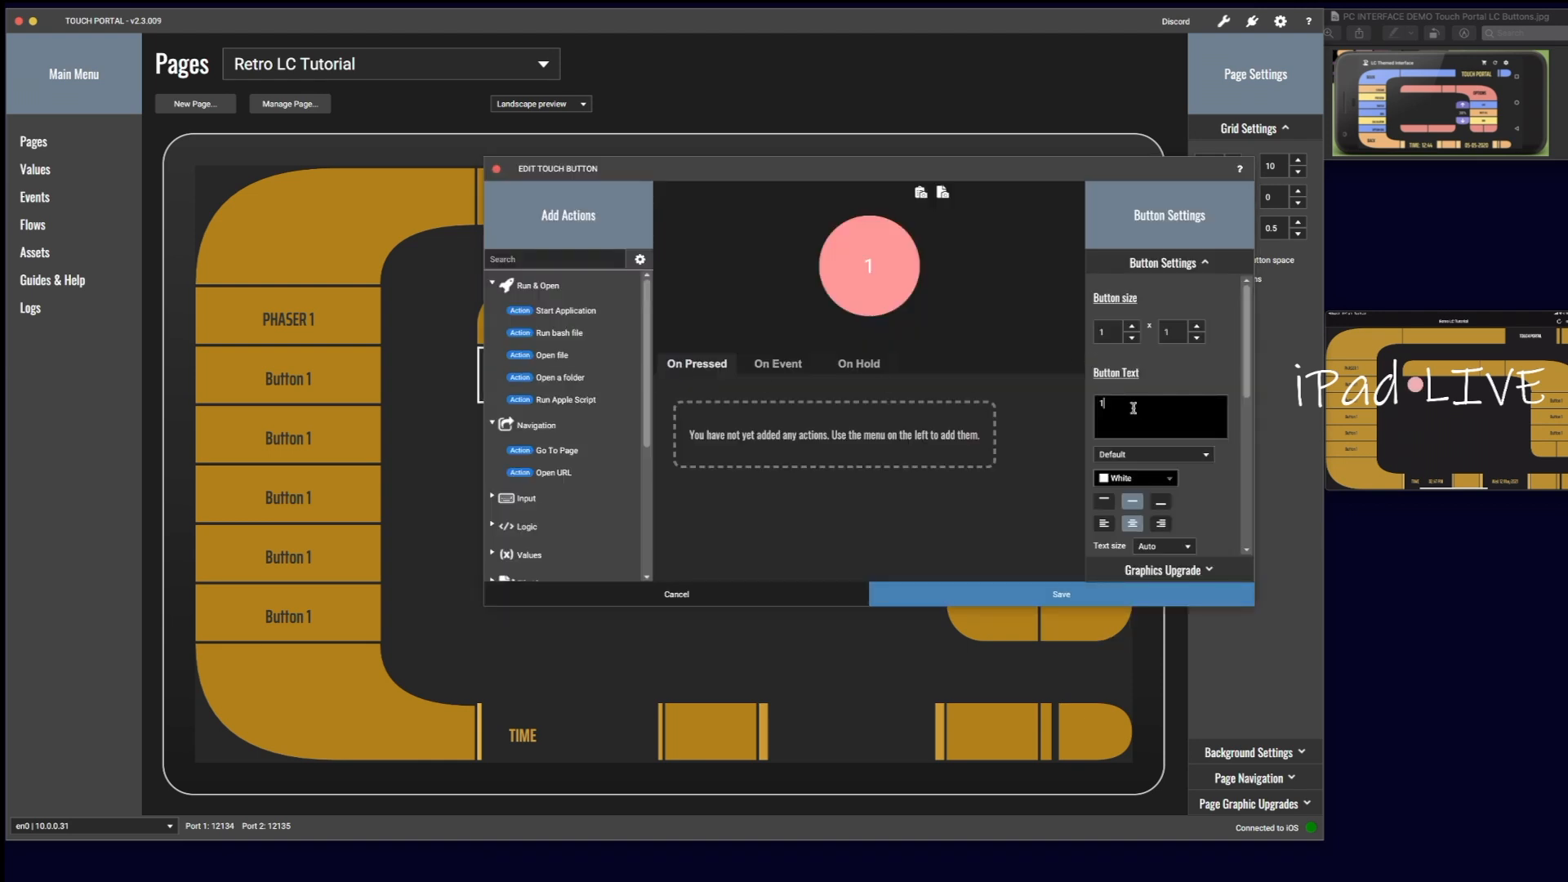
{"action": "left_click", "coordinate": [1049, 591]}
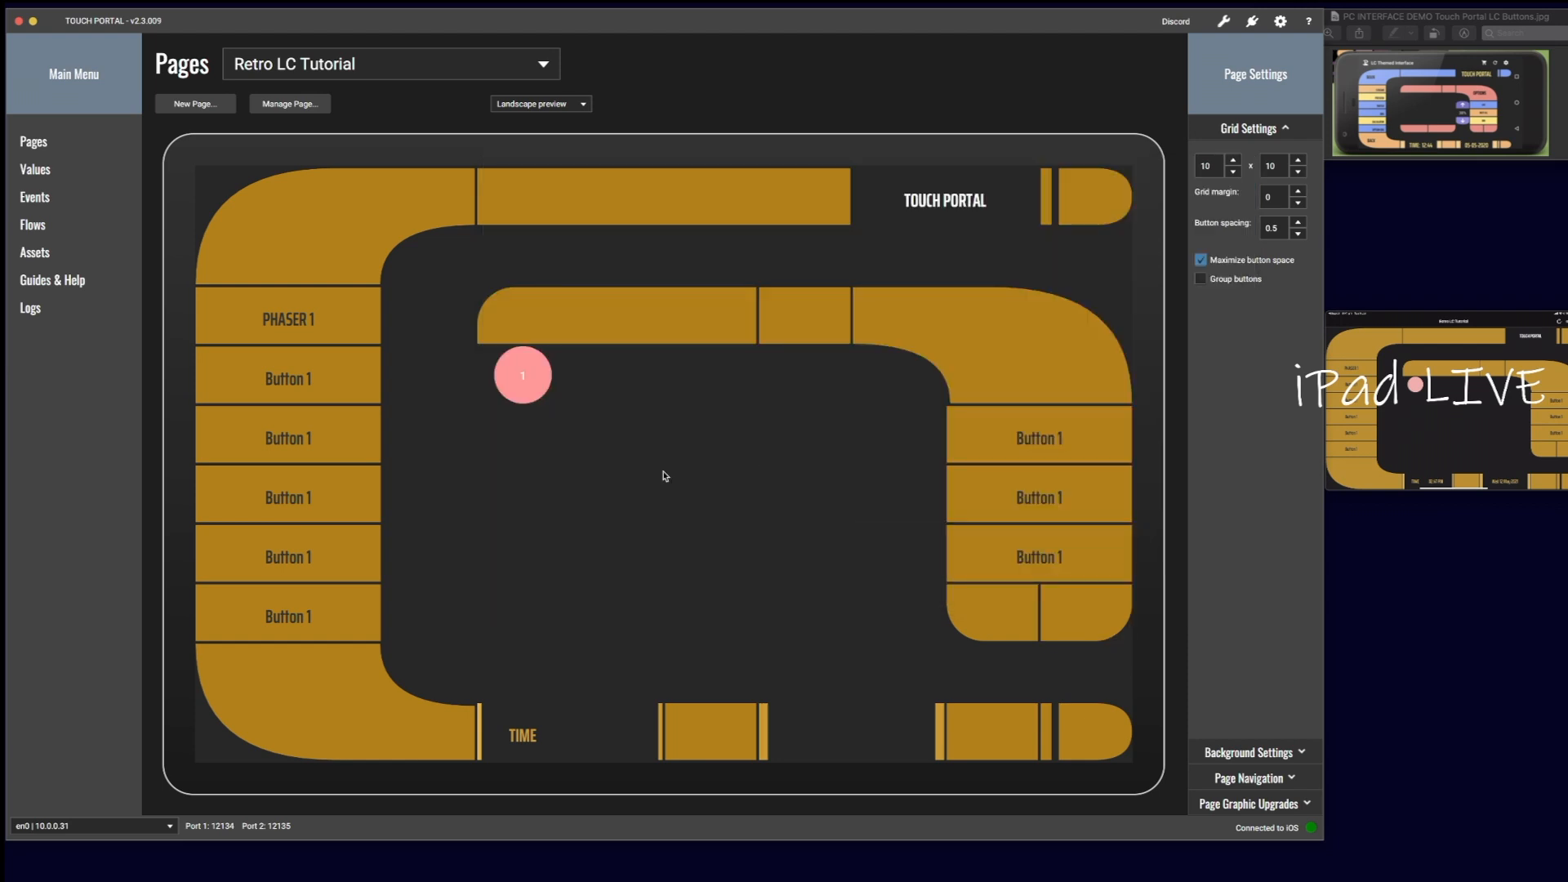
{"action": "left_click", "coordinate": [539, 383]}
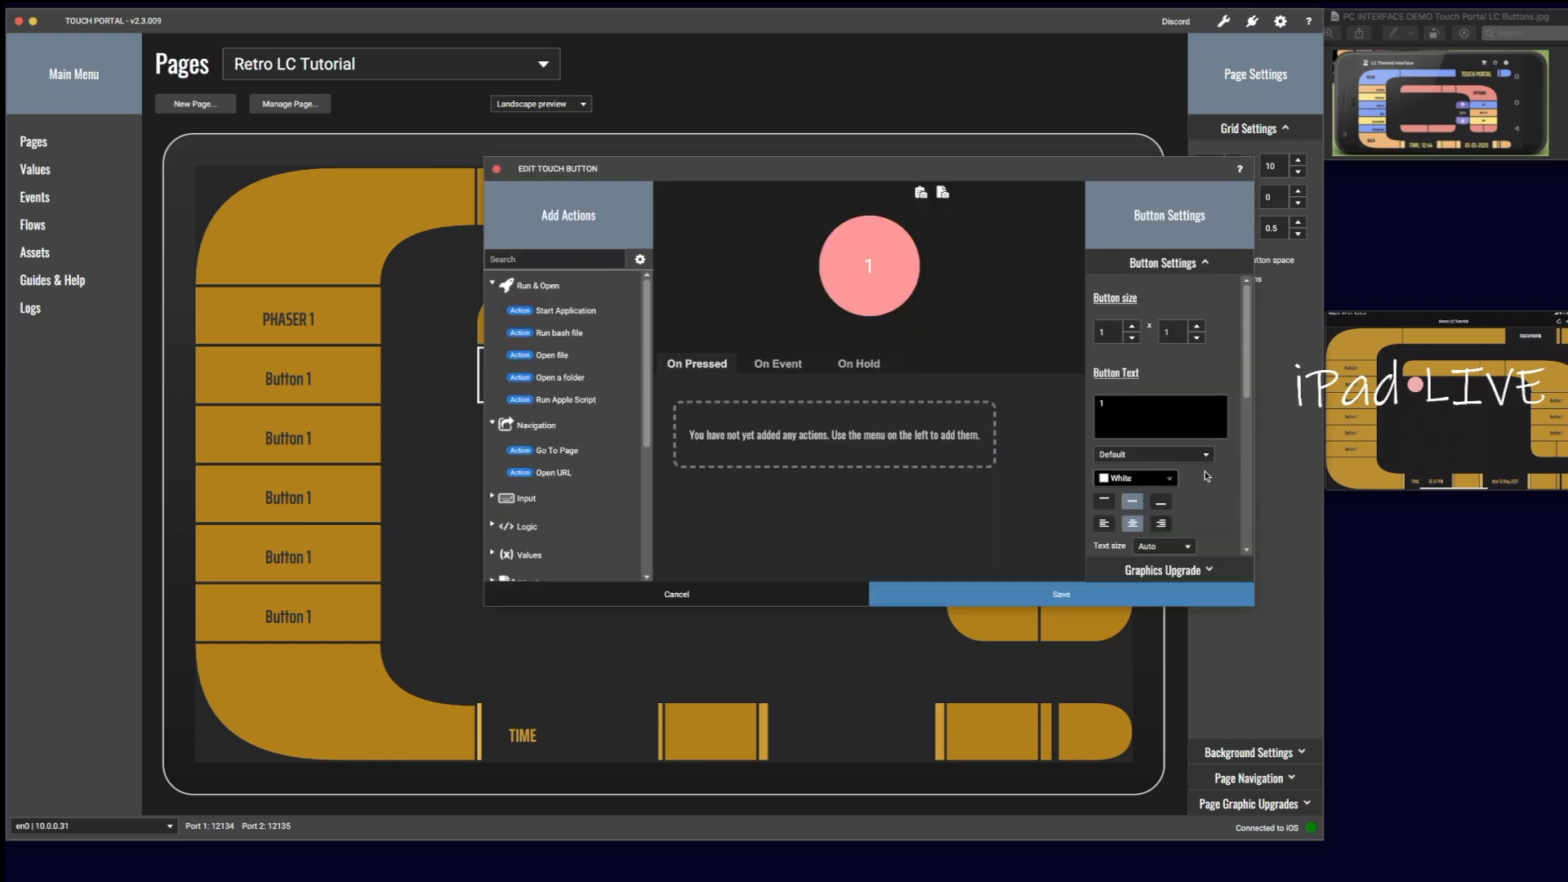
{"action": "left_click", "coordinate": [1145, 459]}
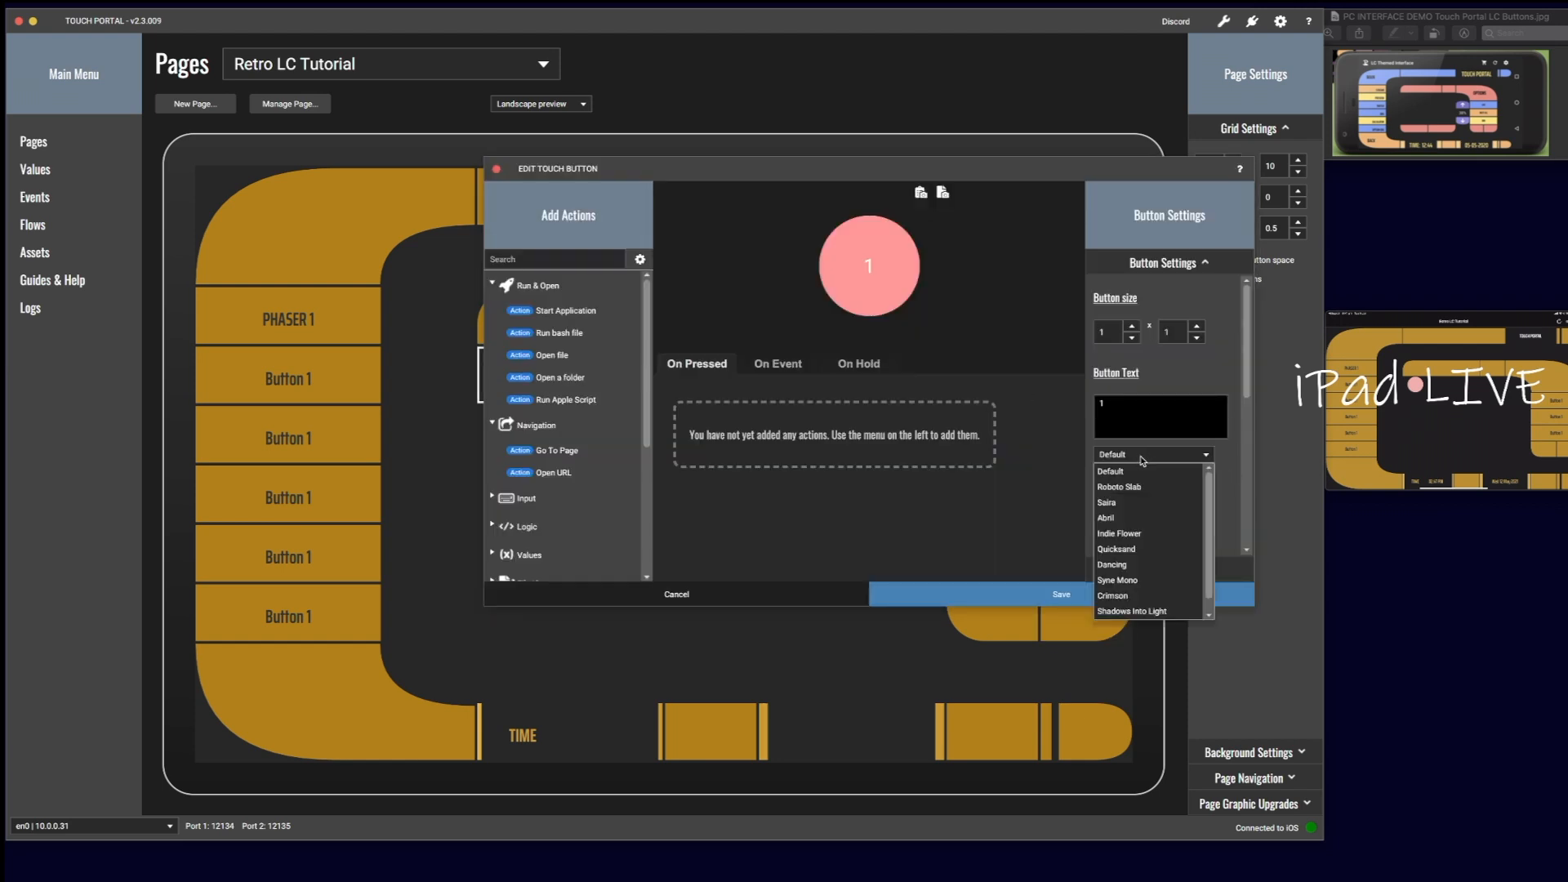
{"action": "left_click", "coordinate": [1111, 502]}
Step: Set the dot label's text size to 20 and its colour to dark grey #333333, and save the button
{"action": "left_click", "coordinate": [1168, 546]}
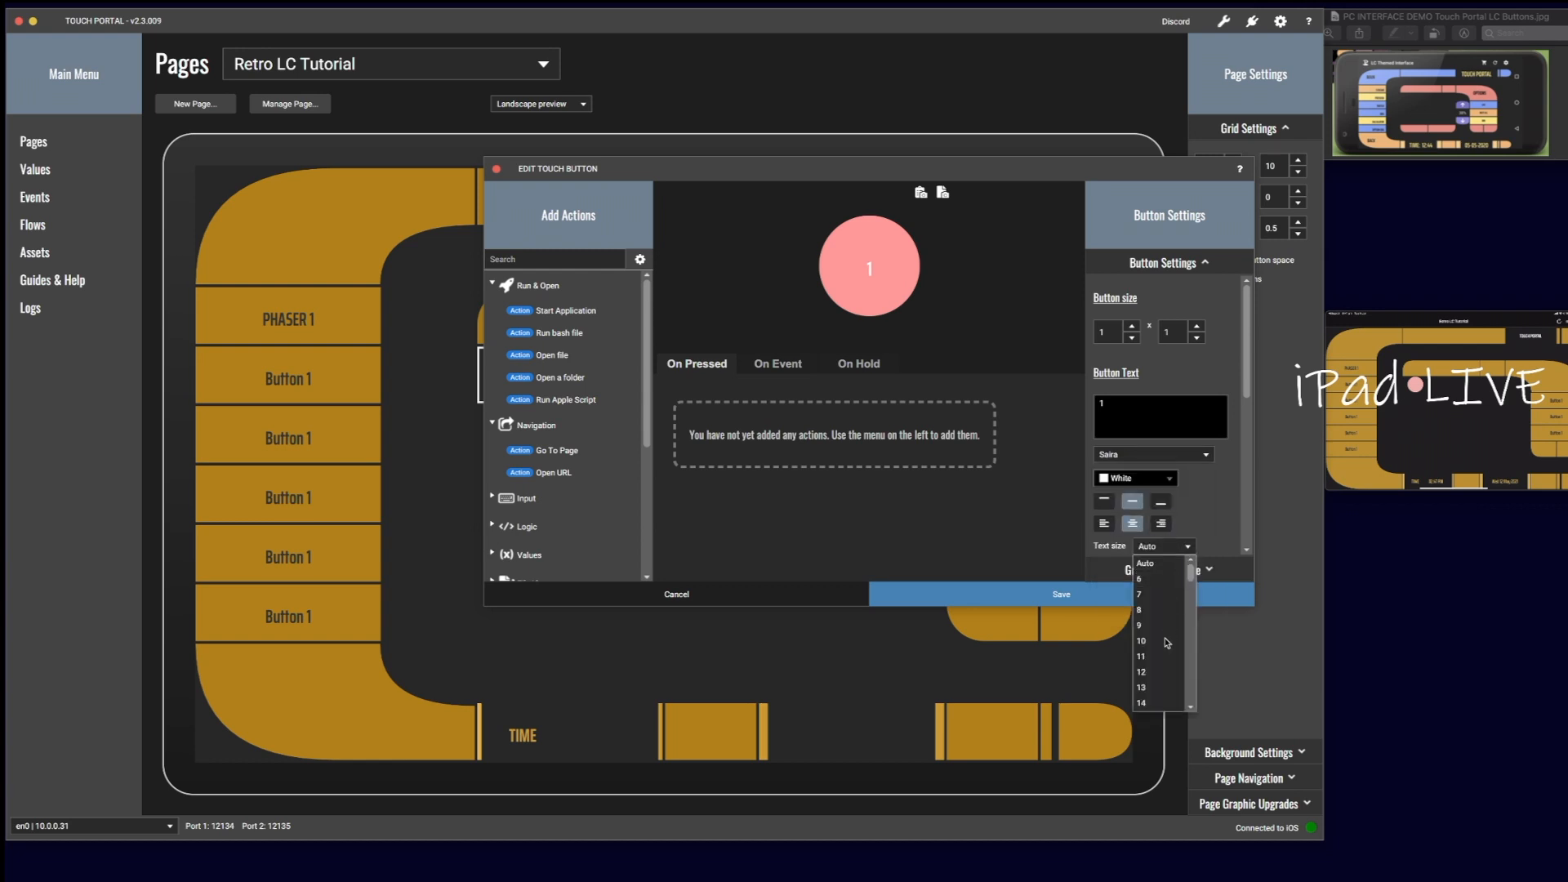
{"action": "scroll", "coordinate": [1160, 650], "scroll_direction": "down", "scroll_amount": 3}
{"action": "scroll", "coordinate": [1149, 669], "scroll_direction": "down", "scroll_amount": 1}
{"action": "left_click", "coordinate": [1143, 658]}
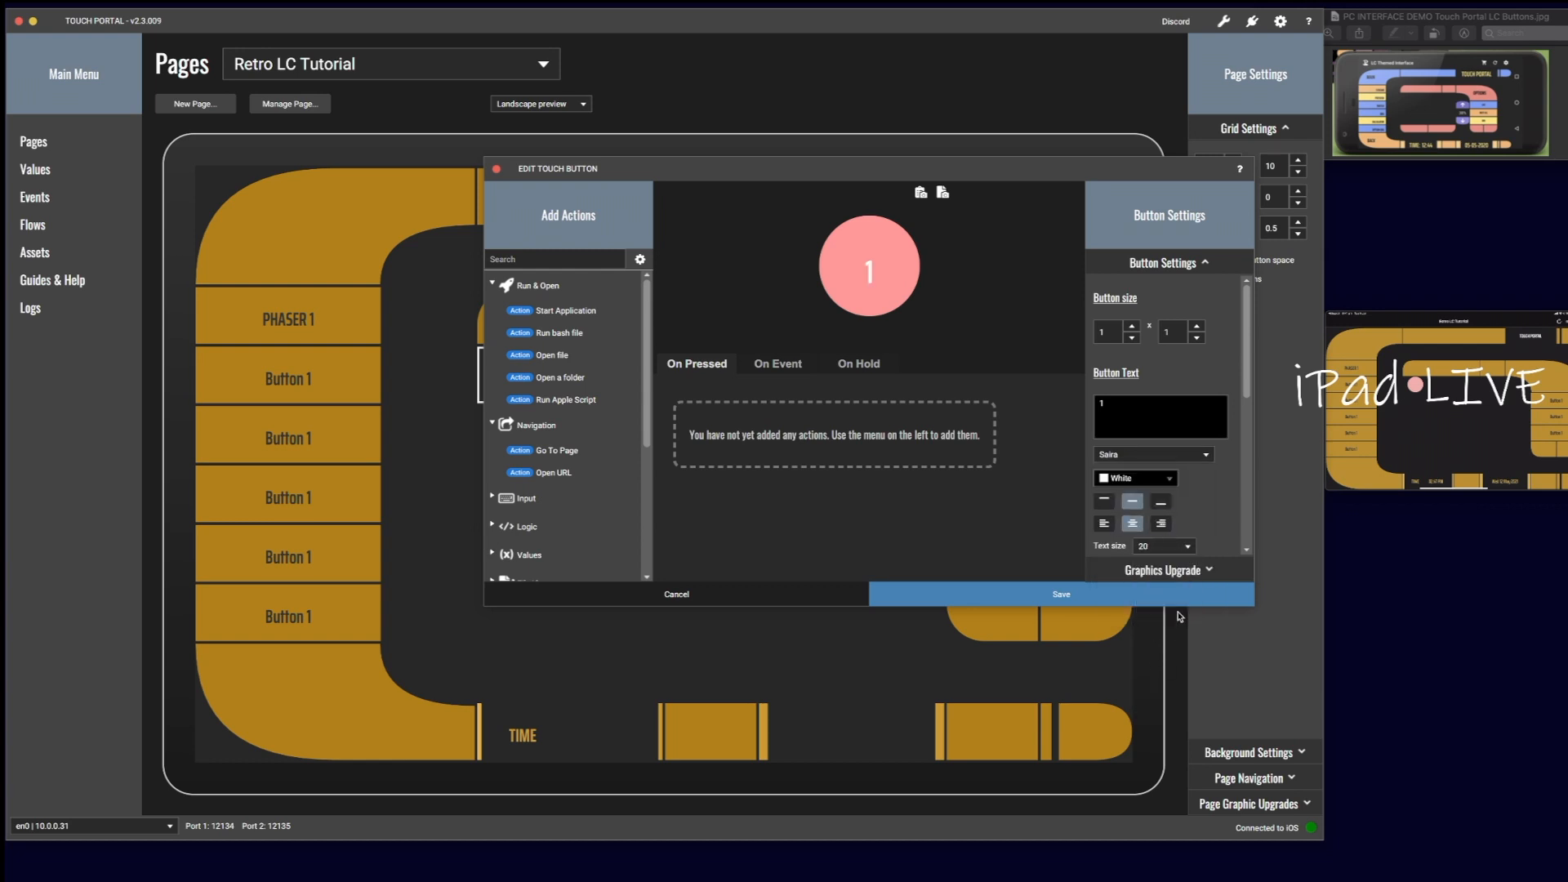
{"action": "left_click", "coordinate": [1142, 482]}
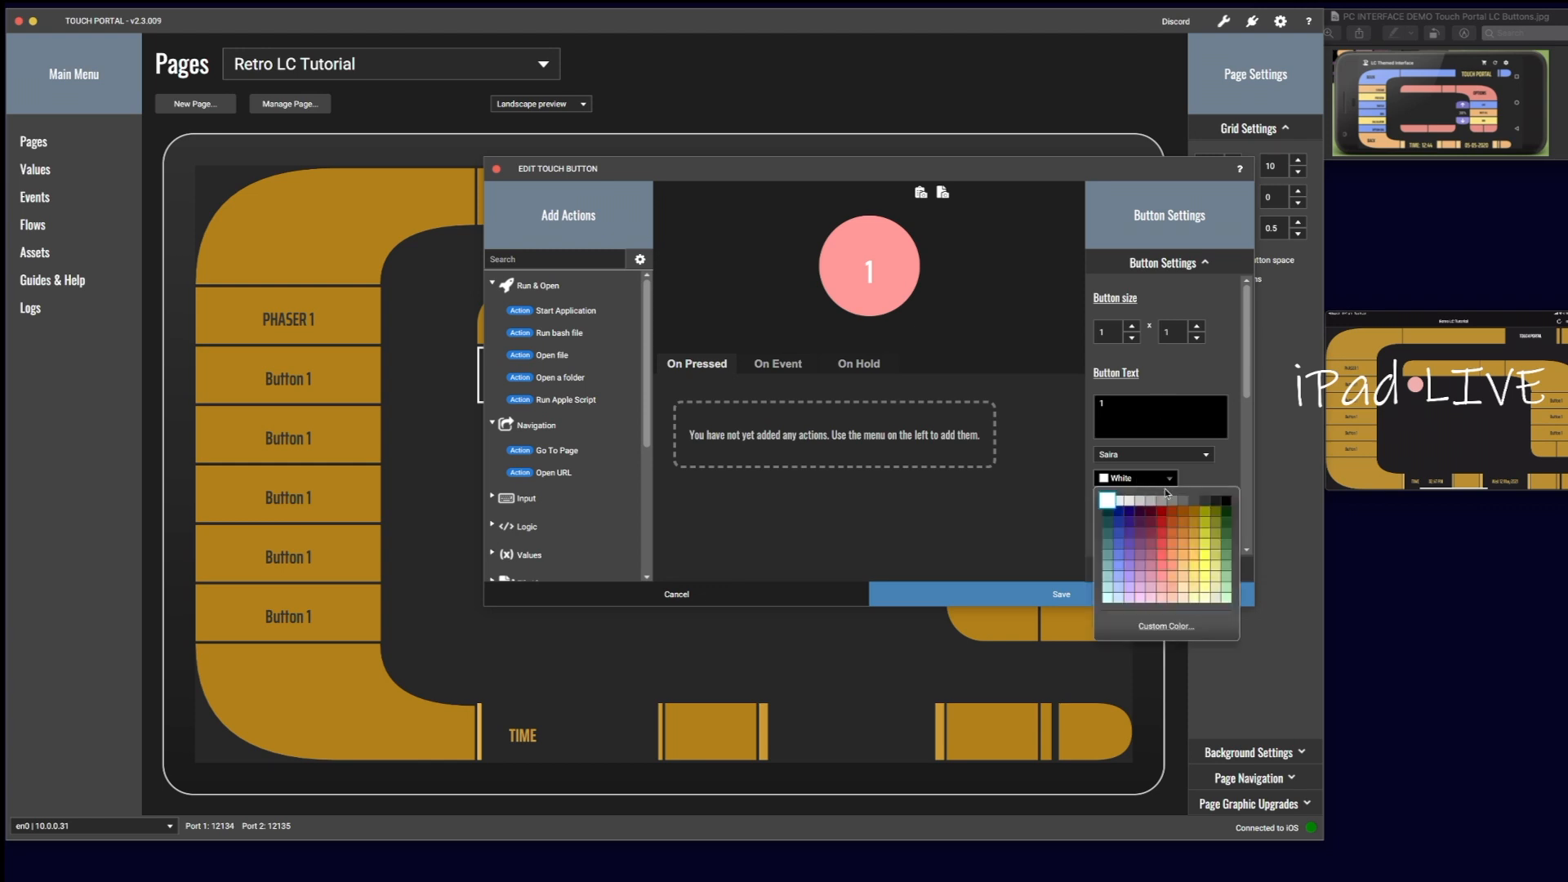
{"action": "left_click", "coordinate": [1214, 510]}
{"action": "left_click", "coordinate": [1123, 596]}
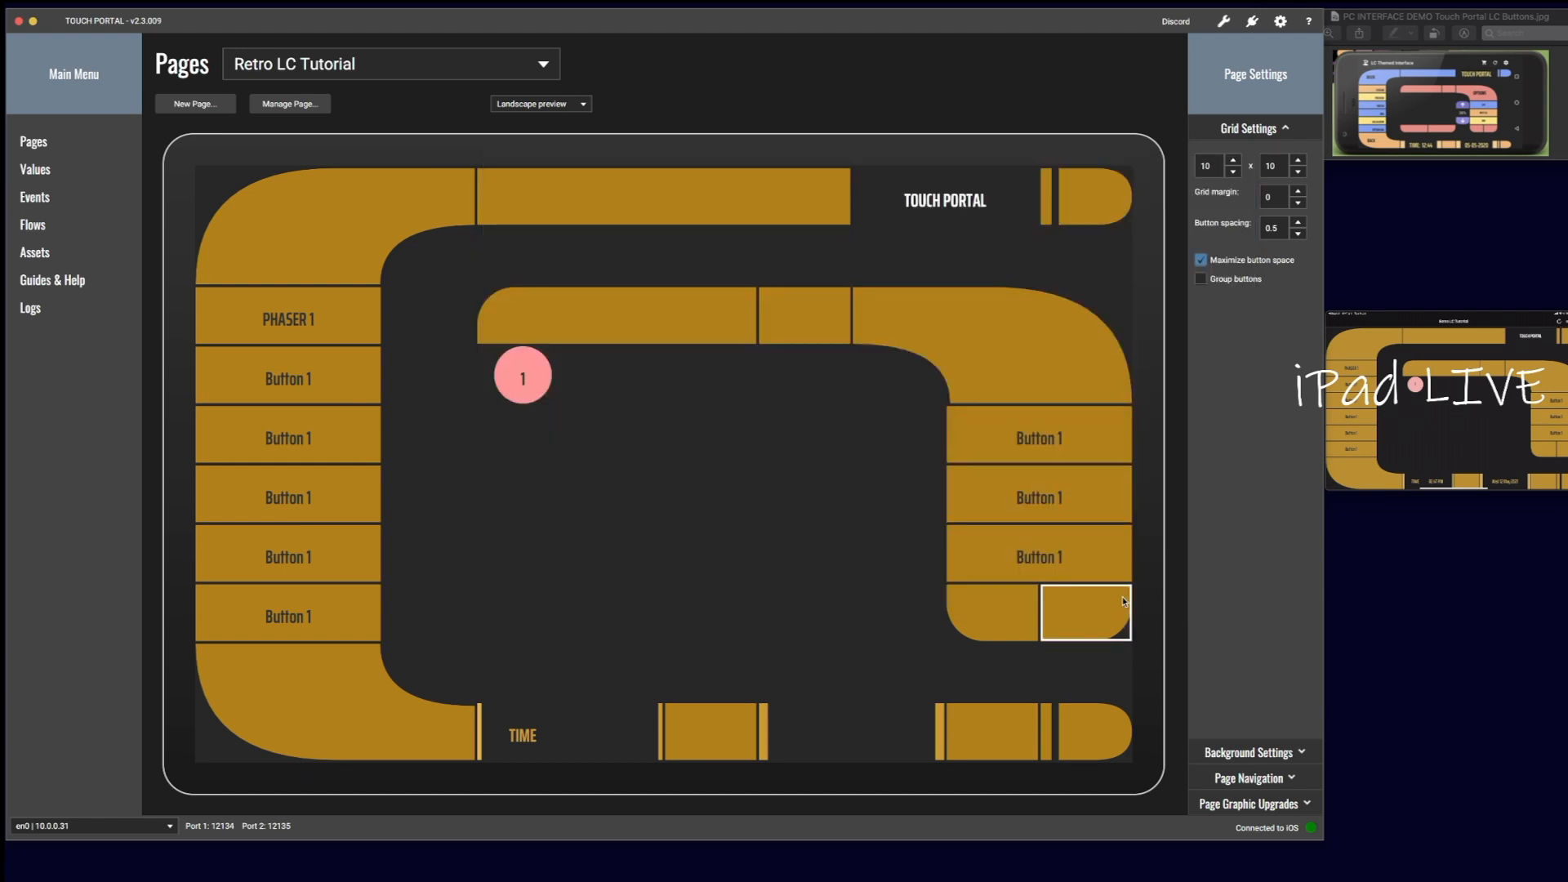
Step: Copy the pink dot button into the two empty cells beside it to form a row of three
{"action": "right_click", "coordinate": [537, 374]}
{"action": "left_click", "coordinate": [563, 414]}
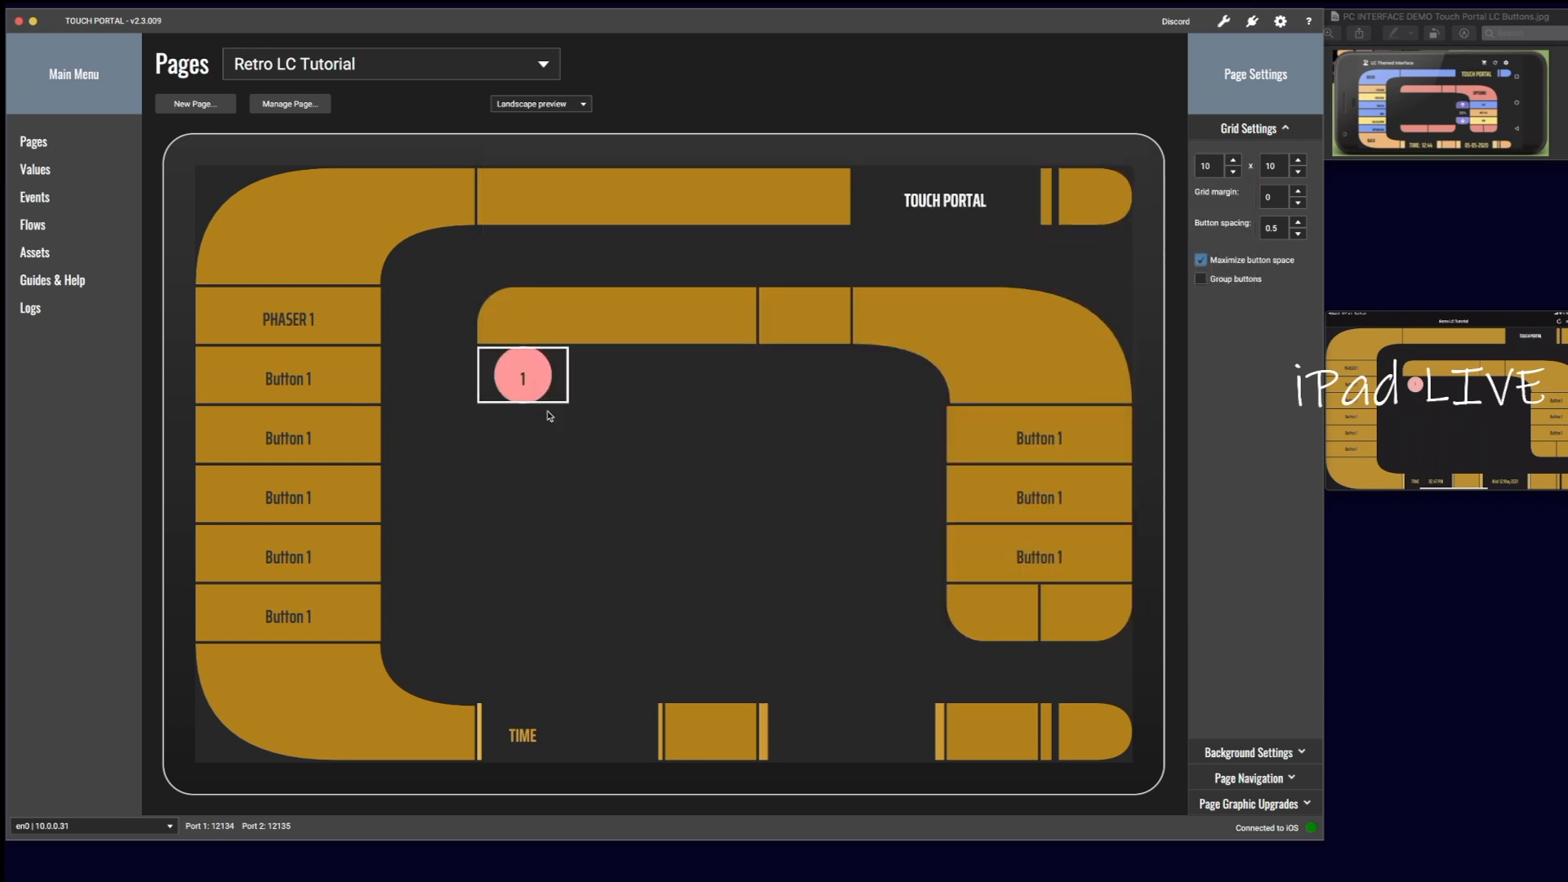
{"action": "right_click", "coordinate": [582, 383]}
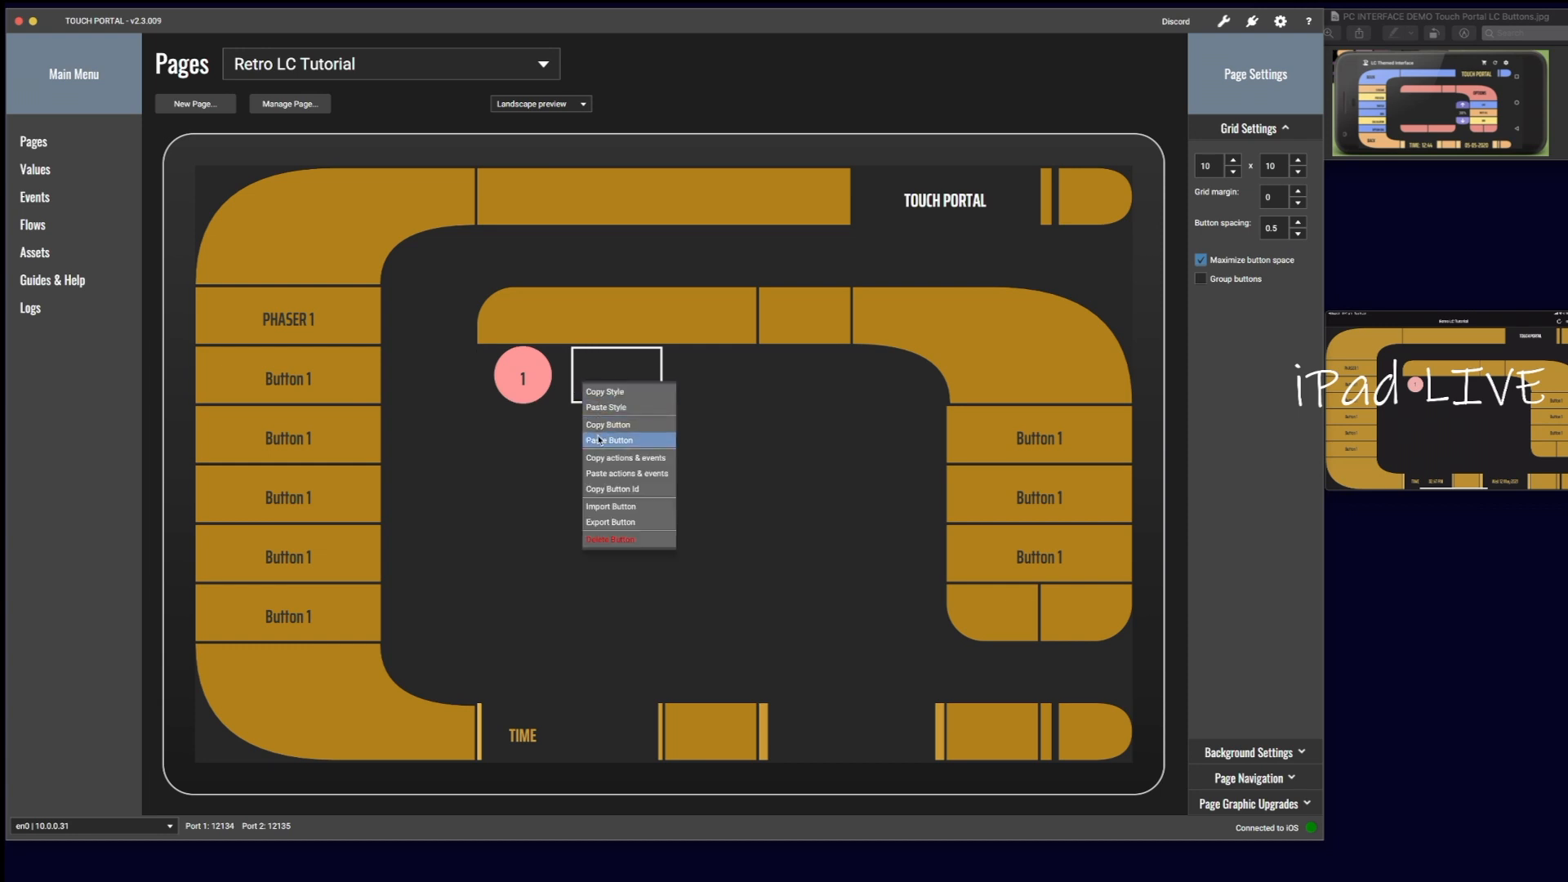
{"action": "left_click", "coordinate": [609, 441]}
{"action": "right_click", "coordinate": [703, 380]}
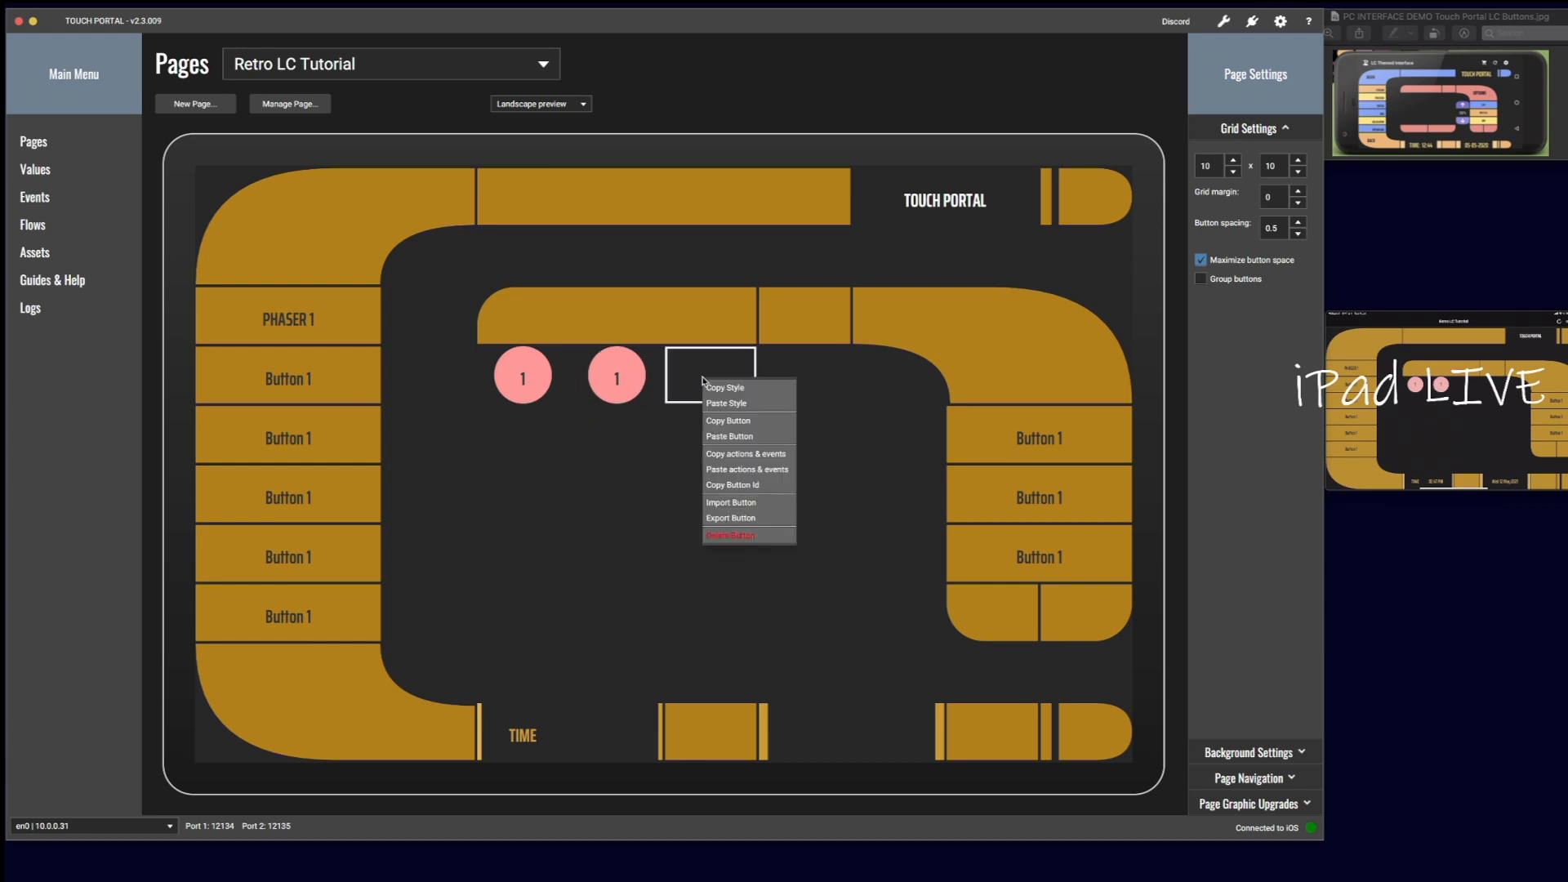
{"action": "left_click", "coordinate": [729, 436]}
Step: Paste the copied dot button into three cells directly below to form the keypad's second row
{"action": "right_click", "coordinate": [505, 450]}
{"action": "left_click", "coordinate": [535, 507]}
{"action": "right_click", "coordinate": [600, 459]}
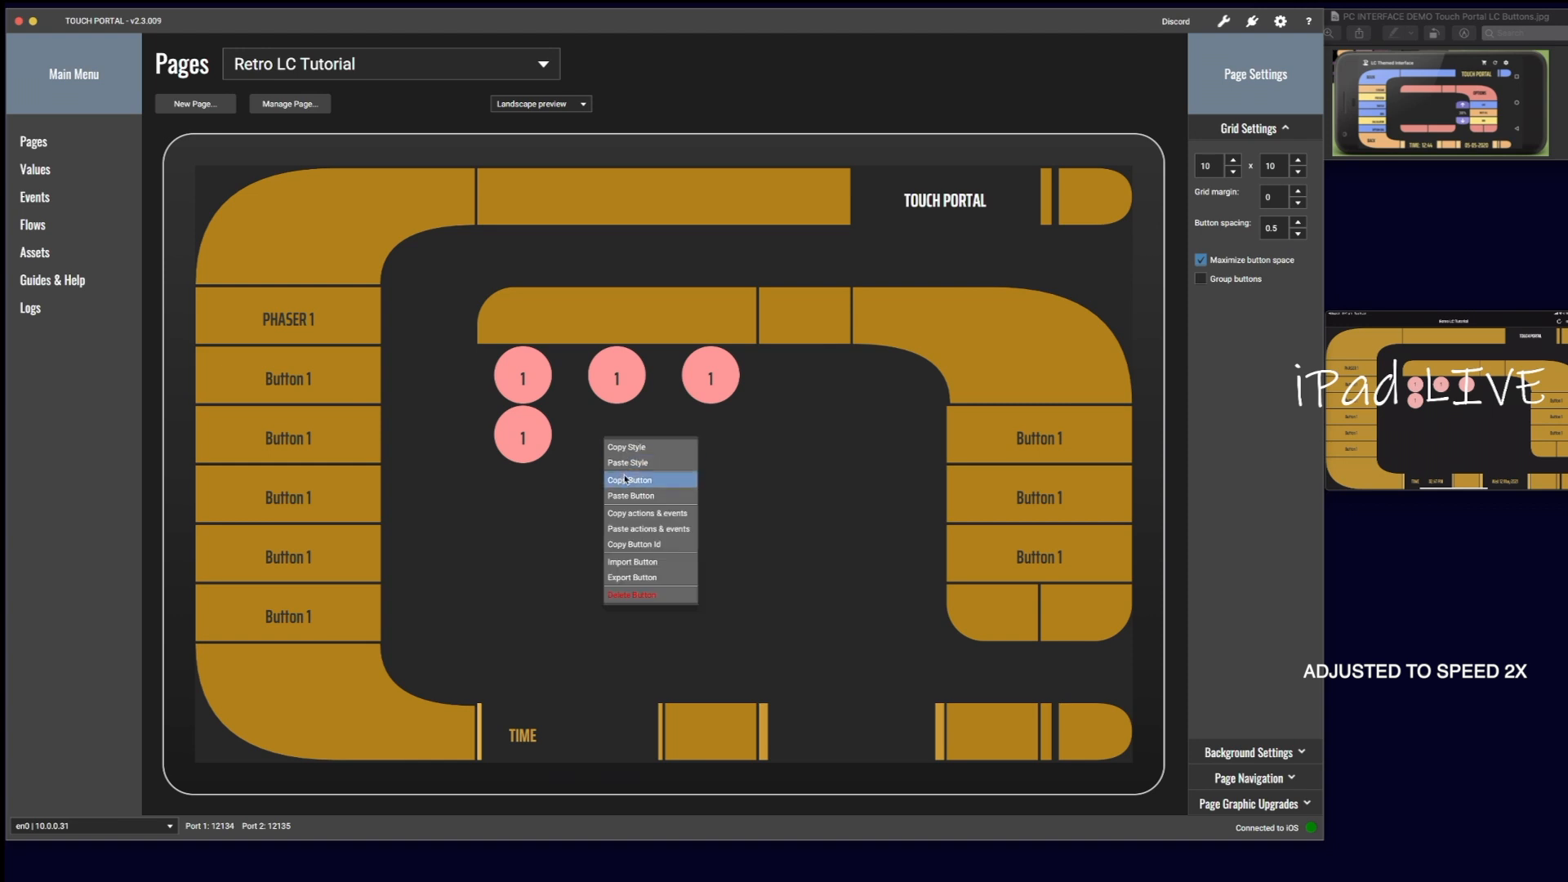
{"action": "left_click", "coordinate": [645, 496]}
{"action": "right_click", "coordinate": [705, 458]}
{"action": "left_click", "coordinate": [739, 494]}
Step: Paste the copied dot button into the next three cells down to form the keypad's third row
{"action": "right_click", "coordinate": [521, 493]}
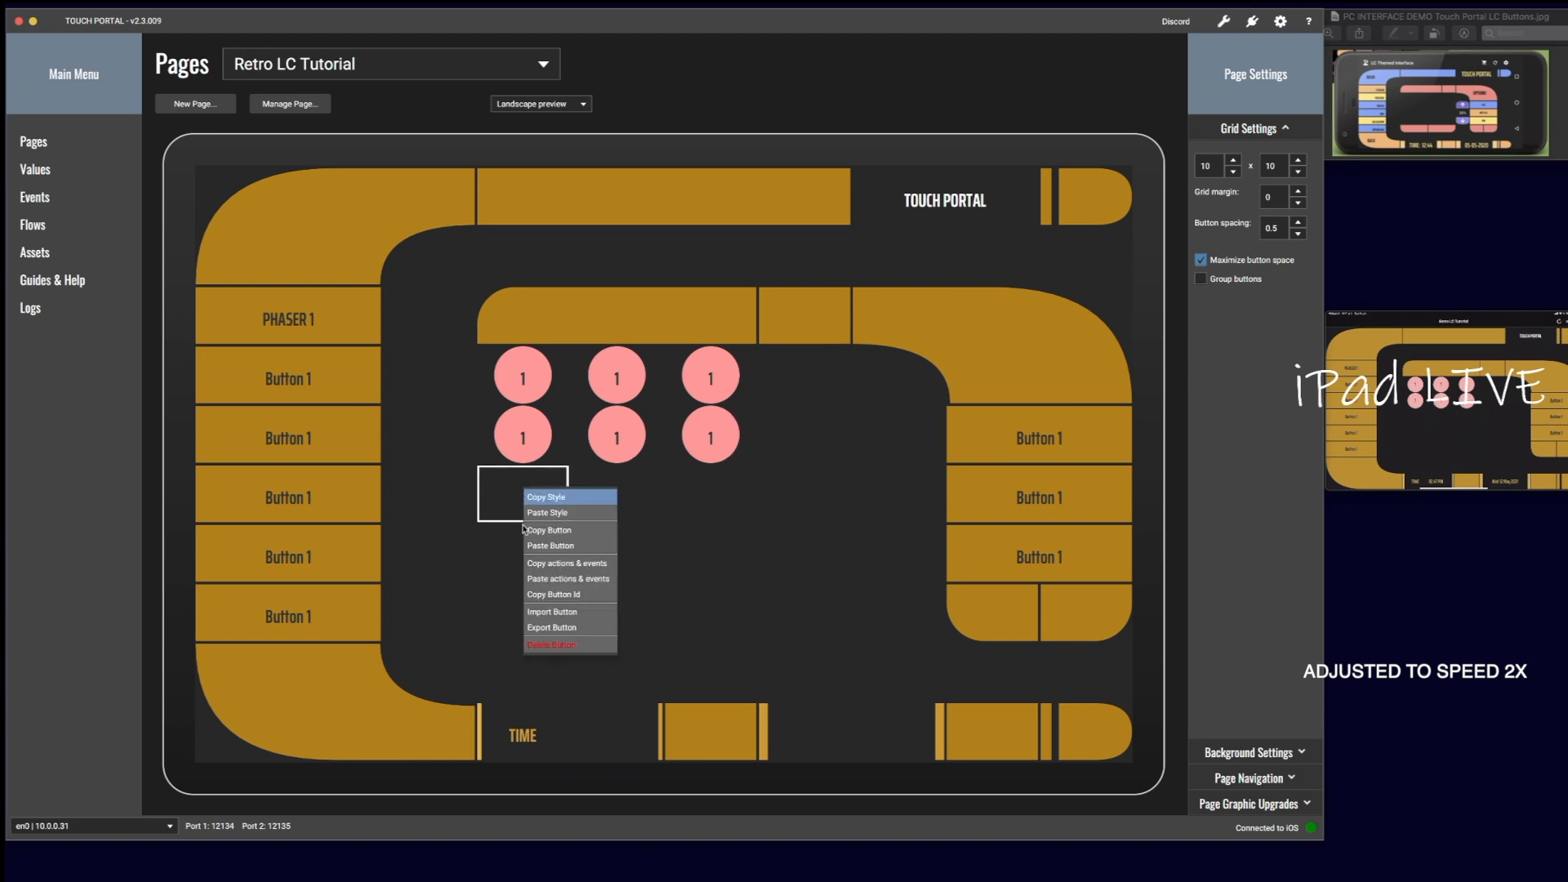
{"action": "left_click", "coordinate": [556, 531]}
{"action": "right_click", "coordinate": [602, 508]}
{"action": "left_click", "coordinate": [646, 563]}
{"action": "right_click", "coordinate": [696, 505]}
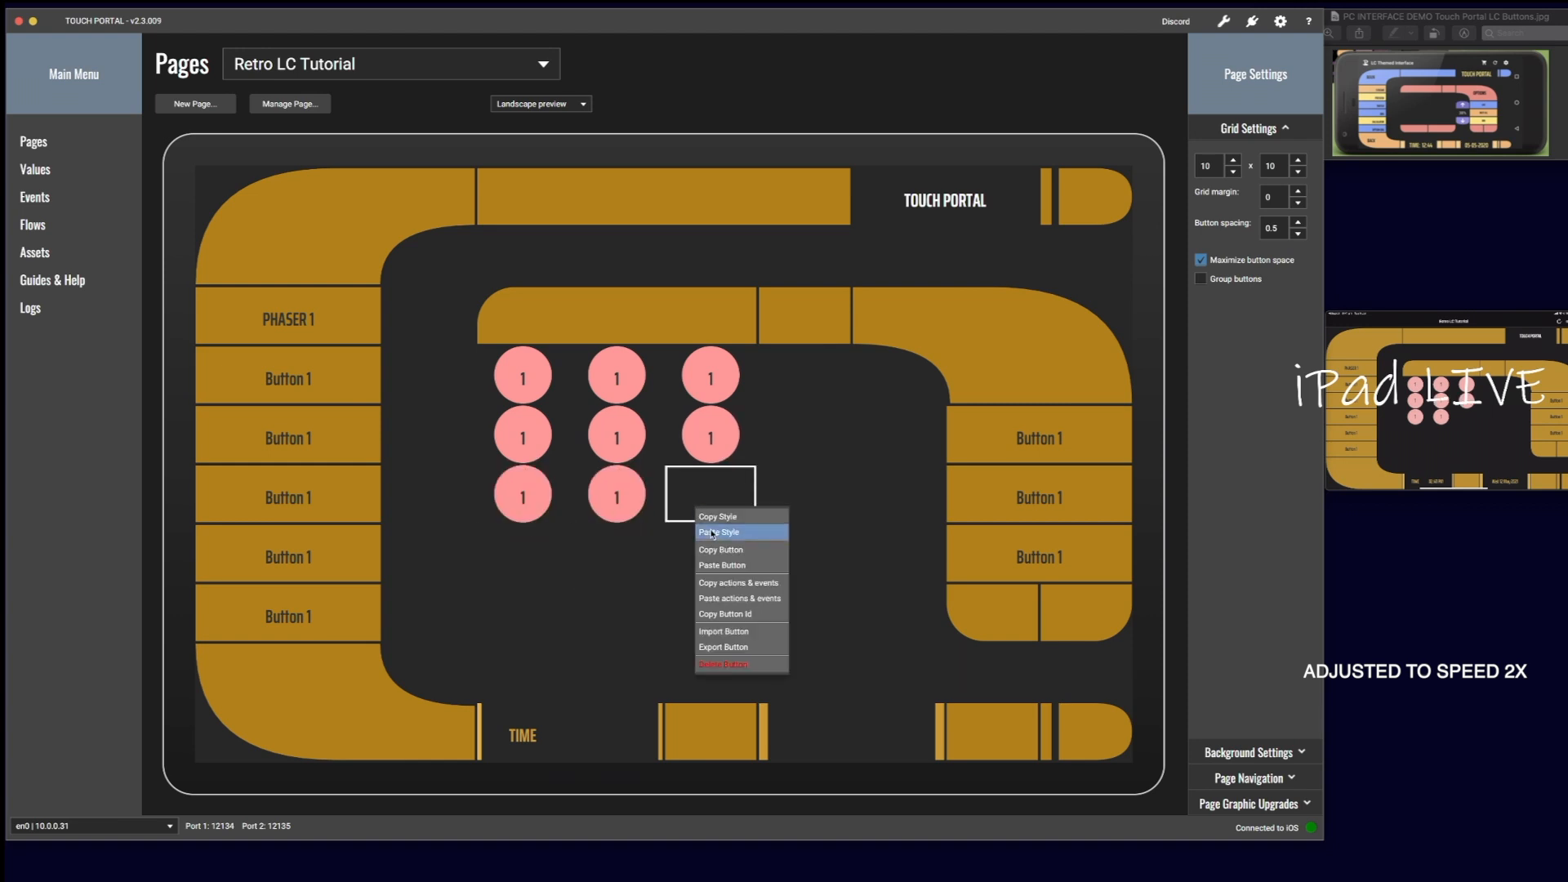
{"action": "left_click", "coordinate": [719, 564]}
Step: Paste the copied dot button into three more cells to form the keypad's fourth row
{"action": "right_click", "coordinate": [617, 561]}
{"action": "left_click", "coordinate": [644, 617]}
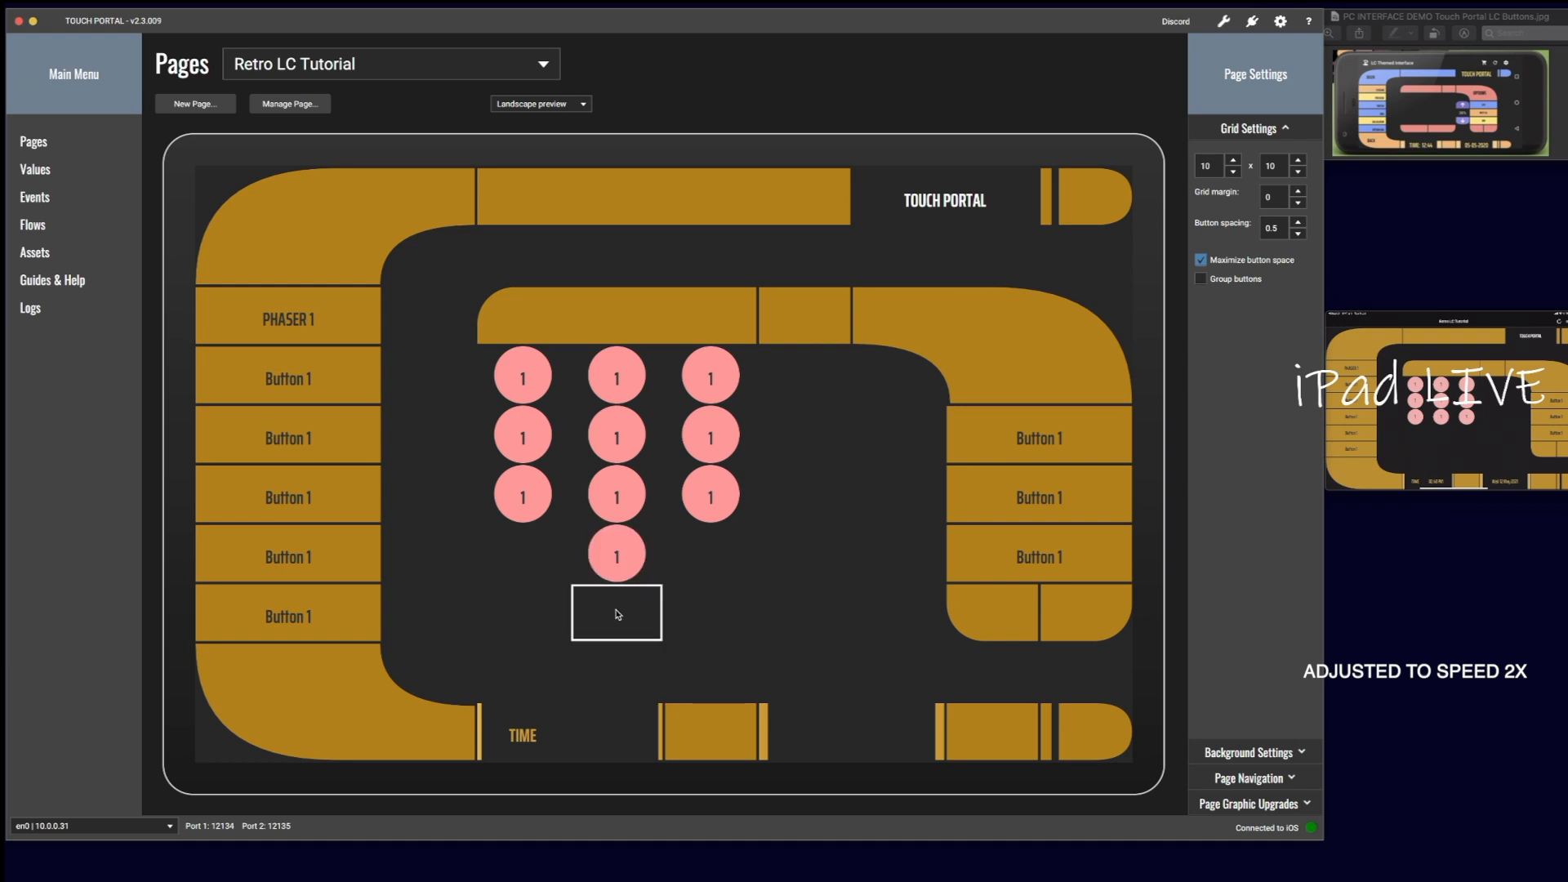
{"action": "right_click", "coordinate": [535, 560]}
{"action": "left_click", "coordinate": [564, 619]}
{"action": "right_click", "coordinate": [687, 559]}
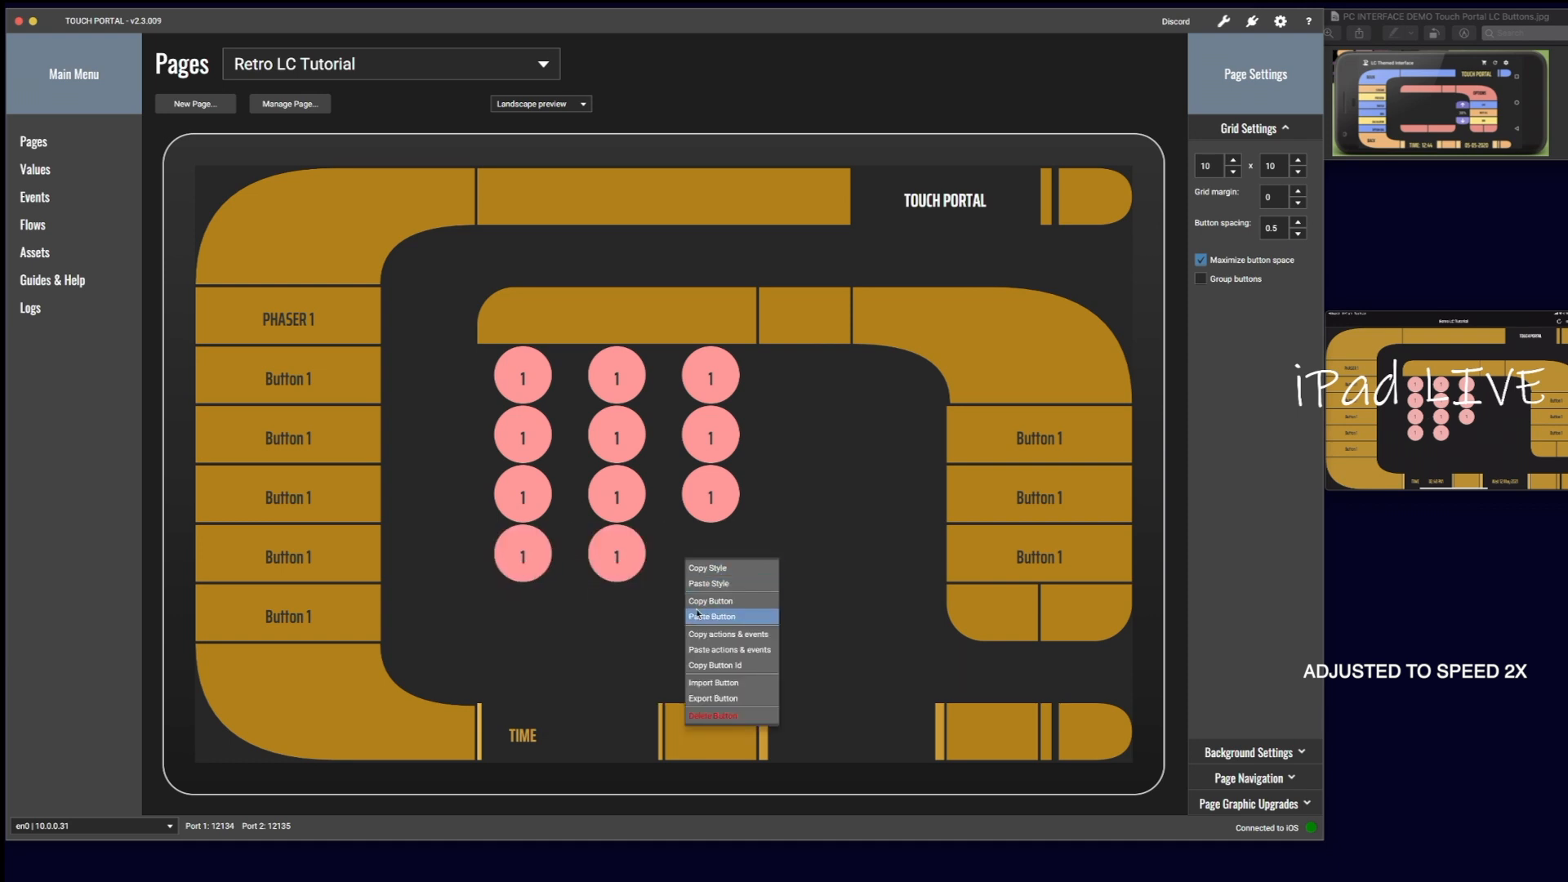
Step: Relabel the fourth row's middle dot as 0 and the first row's middle dot as 2
{"action": "left_click", "coordinate": [617, 556]}
{"action": "left_click", "coordinate": [616, 557]}
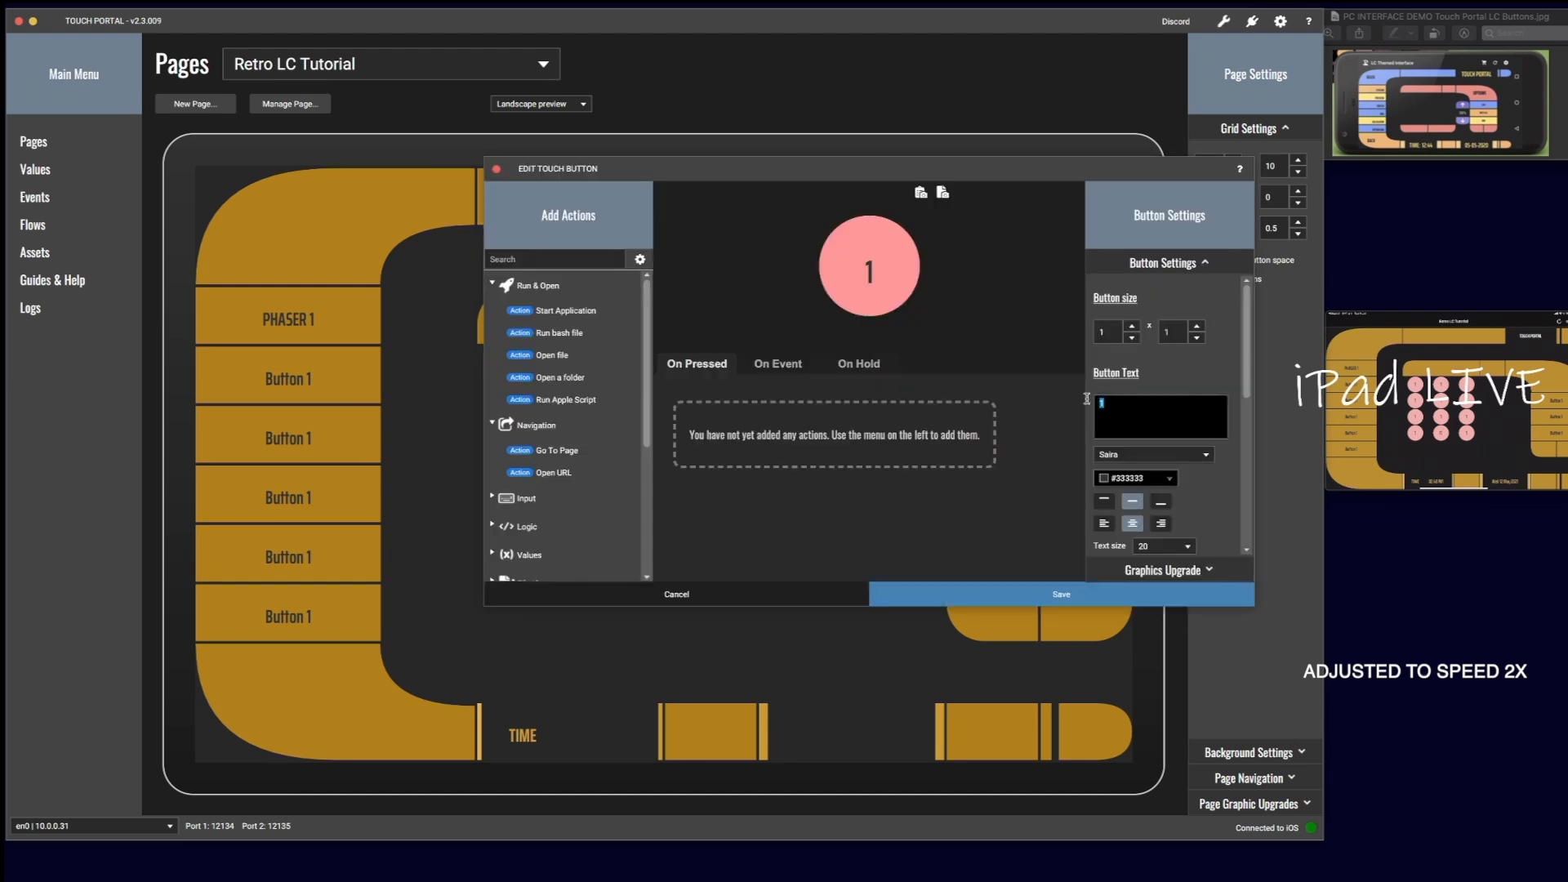
{"action": "type", "text": "2"}
{"action": "left_click", "coordinate": [1024, 590]}
Step: Relabel the third dot in the keypad's first row as 3 and save it
{"action": "double_click", "coordinate": [711, 374]}
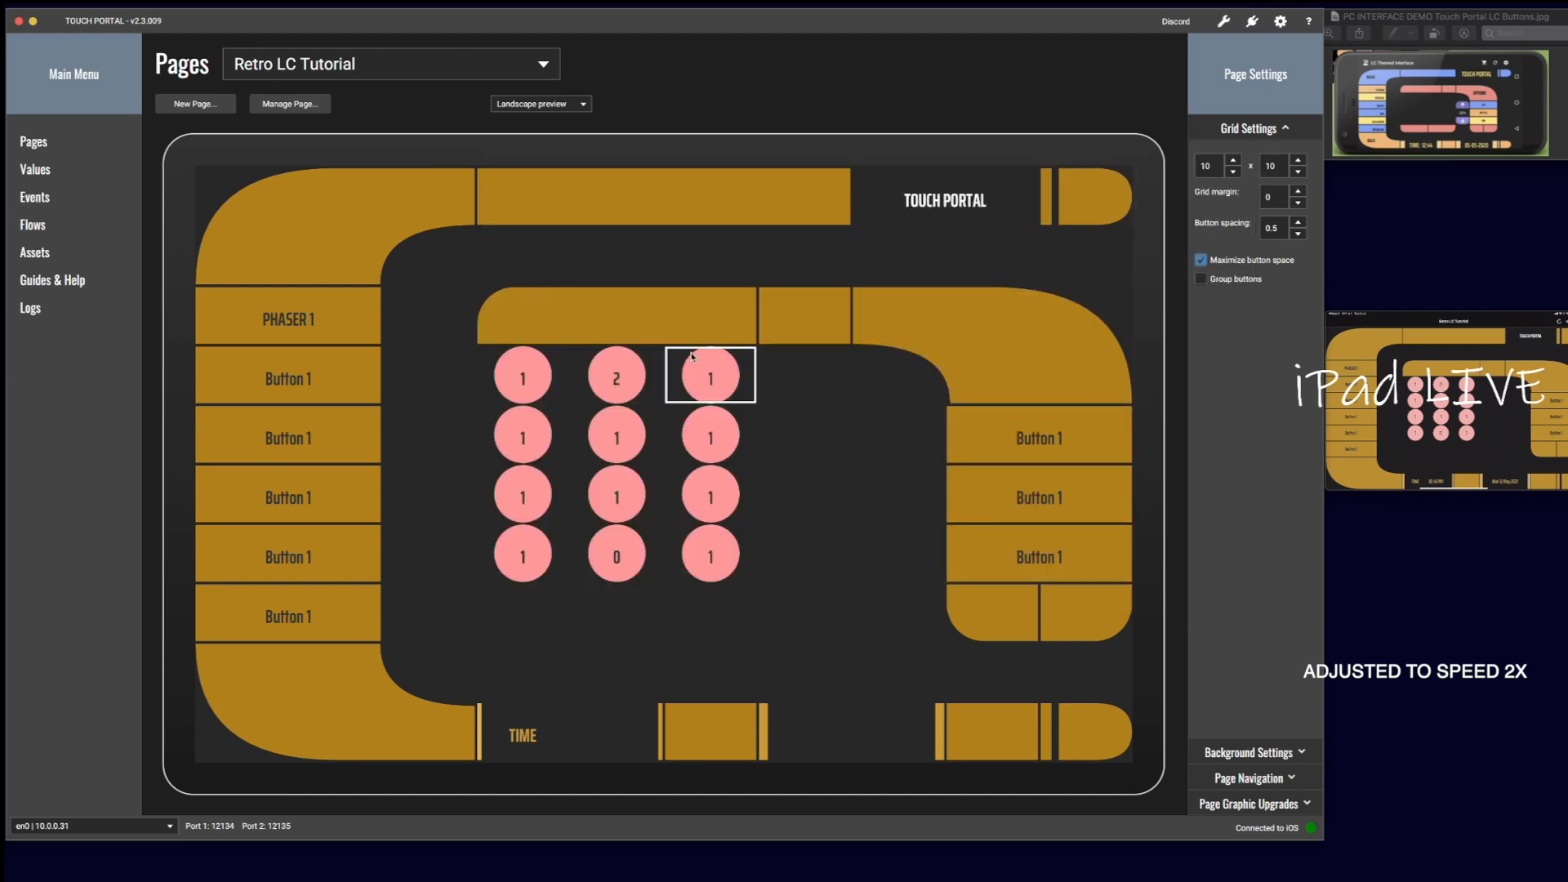
{"action": "double_click", "coordinate": [1096, 405]}
{"action": "type", "text": "3"}
{"action": "left_click", "coordinate": [1054, 591]}
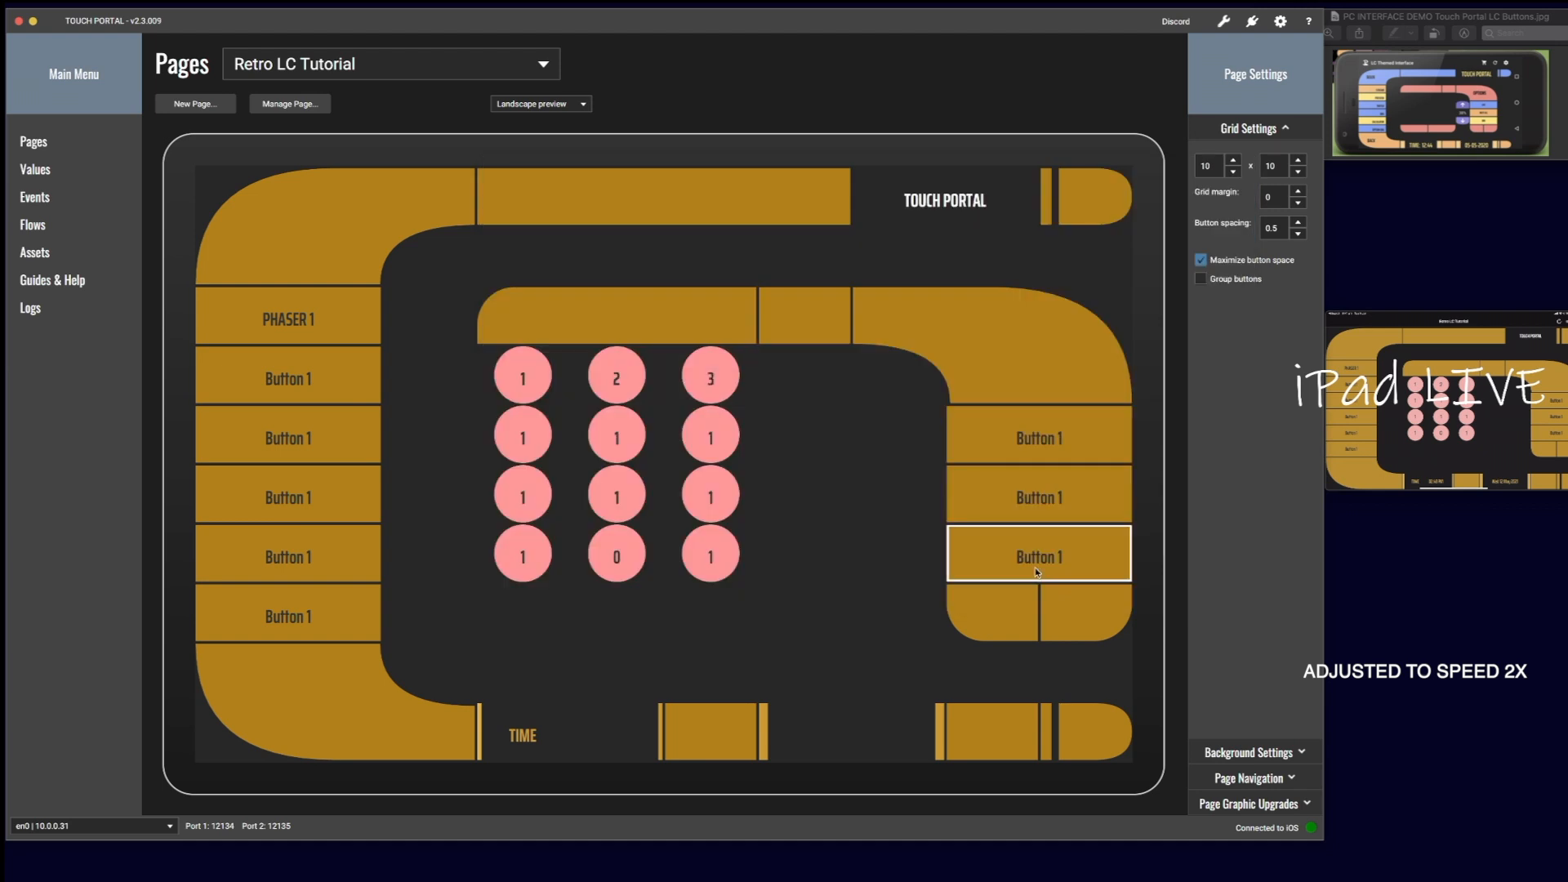
Step: Relabel the three dots in the keypad's second row as 4, 5 and 6, saving each button
{"action": "left_click", "coordinate": [521, 435]}
{"action": "double_click", "coordinate": [521, 435]}
{"action": "type", "text": "4"}
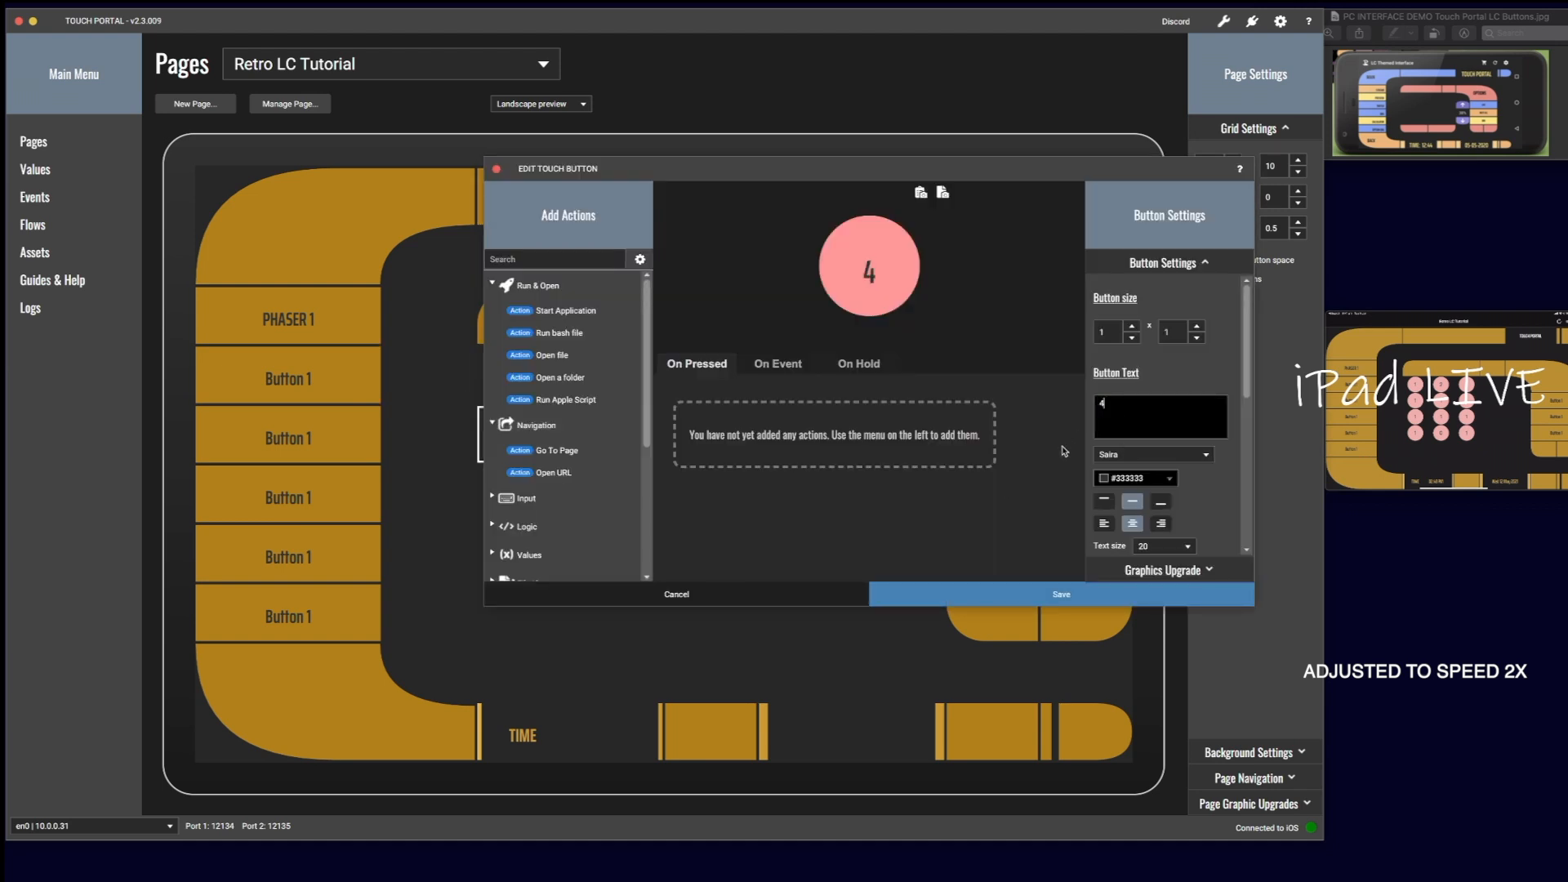
{"action": "left_click", "coordinate": [1054, 594]}
{"action": "left_click", "coordinate": [618, 435]}
{"action": "double_click", "coordinate": [617, 434]}
{"action": "type", "text": "5"}
{"action": "left_click", "coordinate": [1054, 594]}
{"action": "left_click", "coordinate": [687, 489]}
{"action": "double_click", "coordinate": [687, 489]}
{"action": "type", "text": "5"}
{"action": "left_click", "coordinate": [1062, 594]}
Step: Relabel the three dots in the keypad's third row as 7, 8 and 9, saving each button
{"action": "left_click", "coordinate": [718, 550]}
{"action": "double_click", "coordinate": [718, 550]}
{"action": "type", "text": "7"}
{"action": "left_click", "coordinate": [1062, 594]}
{"action": "left_click", "coordinate": [616, 495]}
{"action": "double_click", "coordinate": [616, 495]}
{"action": "type", "text": "8"}
{"action": "left_click", "coordinate": [1062, 594]}
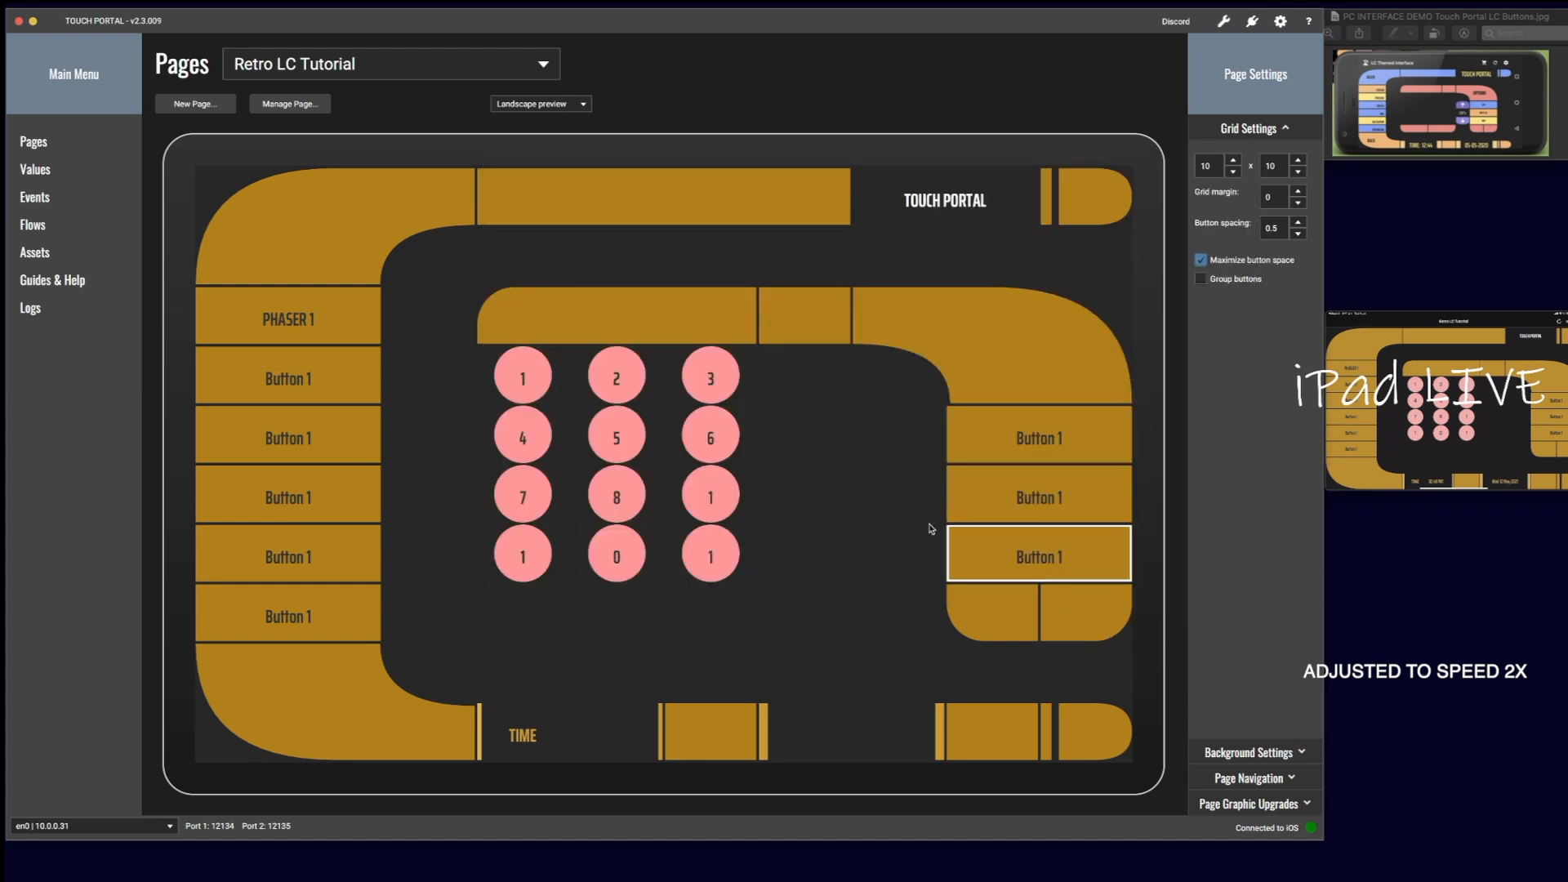
{"action": "double_click", "coordinate": [725, 500]}
{"action": "type", "text": "9"}
{"action": "left_click", "coordinate": [1062, 594]}
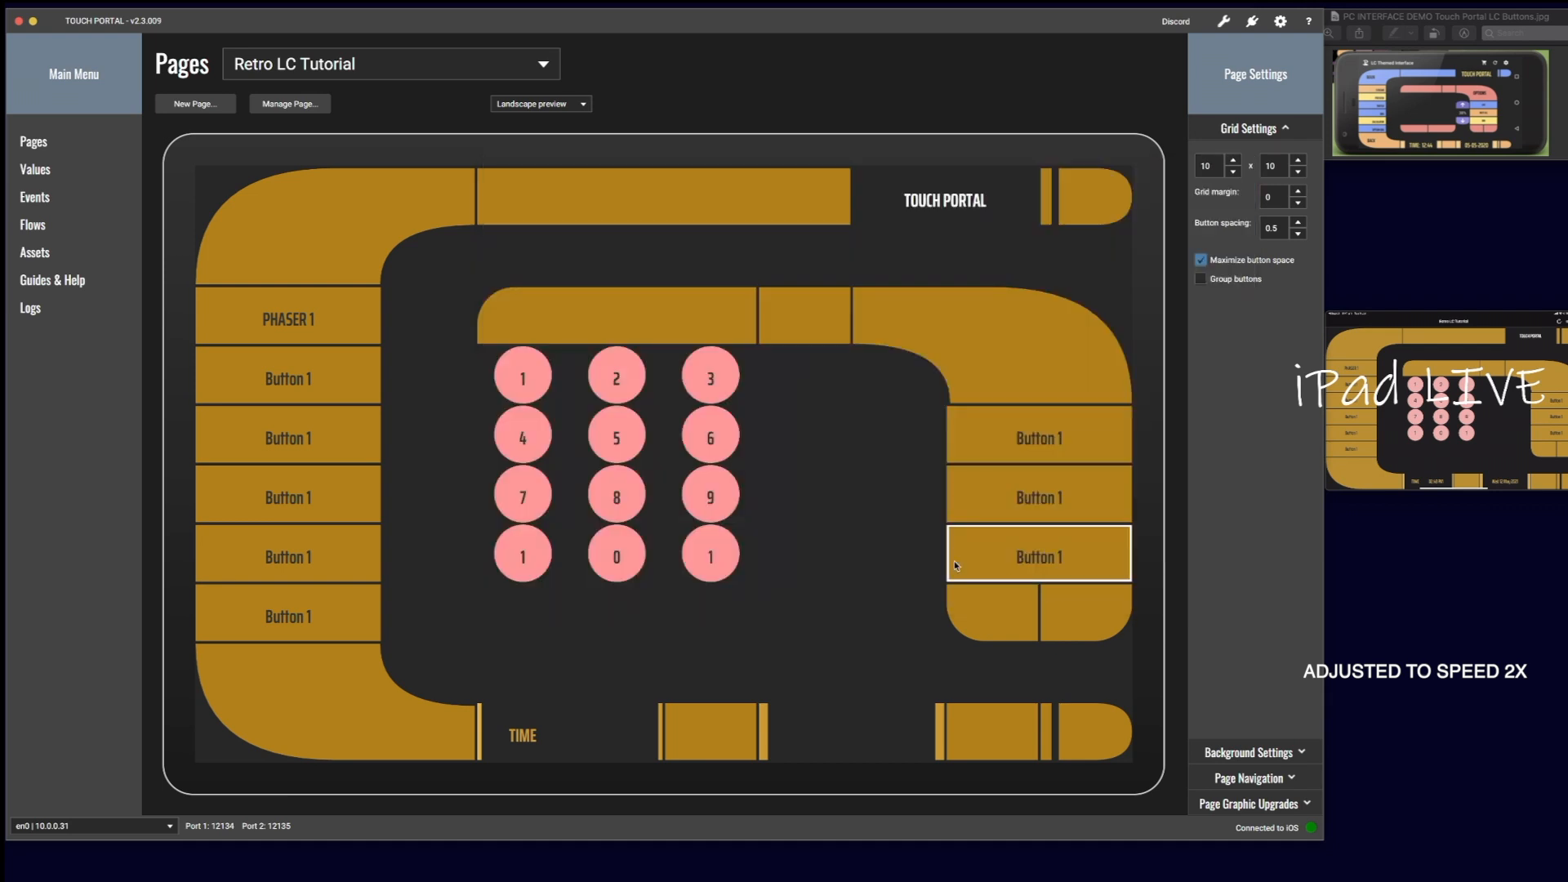
Step: Relabel the first dot in the keypad's fourth row as STAR and save it
{"action": "double_click", "coordinate": [523, 556]}
{"action": "type", "text": "S"}
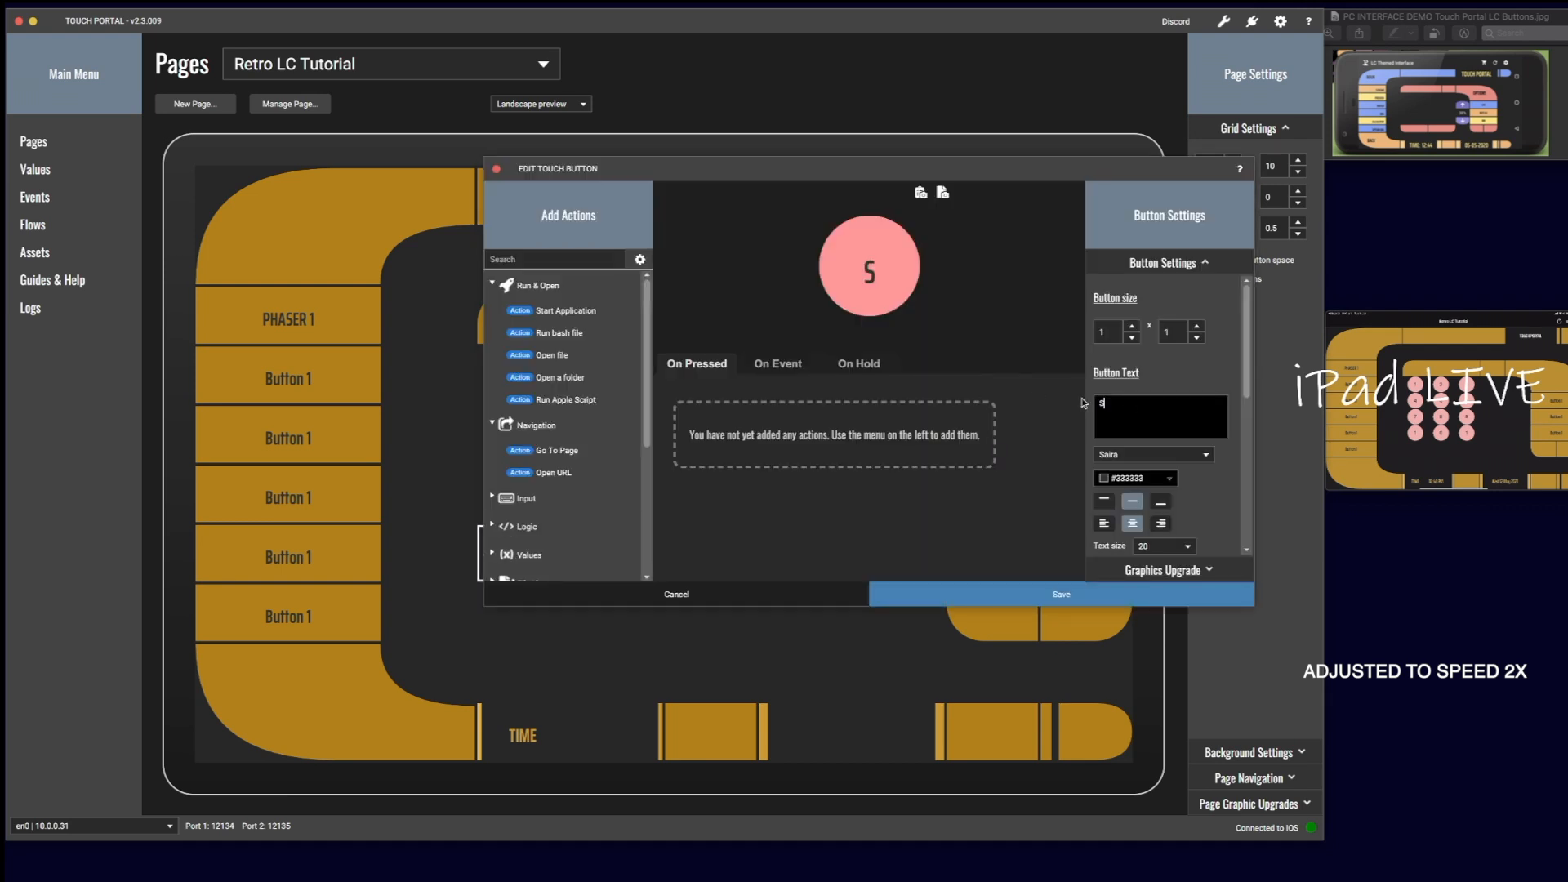
{"action": "type", "text": "ta"}
{"action": "key", "text": "BackSpace"}
{"action": "key", "text": "BackSpace"}
{"action": "type", "text": "TAR"}
{"action": "left_click", "coordinate": [1062, 594]}
Step: Relabel the last dot in the keypad's fourth row as HASH and save it
{"action": "double_click", "coordinate": [718, 549]}
{"action": "type", "text": "Hash"}
{"action": "key", "text": "BackSpace"}
{"action": "key", "text": "BackSpace"}
{"action": "key", "text": "BackSpace"}
{"action": "type", "text": "AHS"}
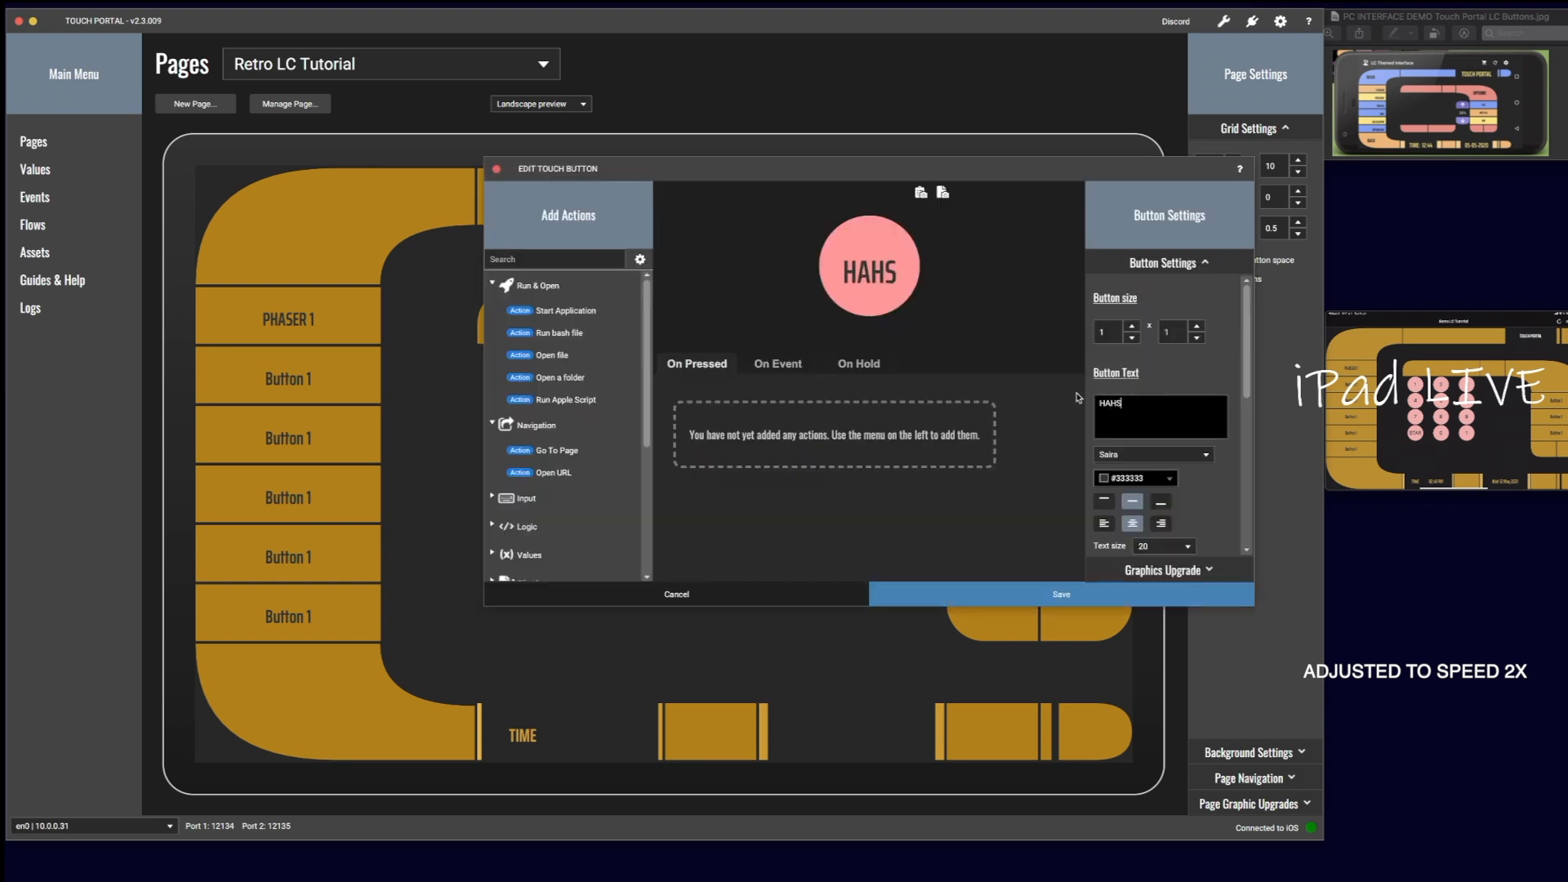
{"action": "key", "text": "BackSpace"}
{"action": "key", "text": "BackSpace"}
{"action": "type", "text": "SH"}
{"action": "left_click", "coordinate": [1059, 595]}
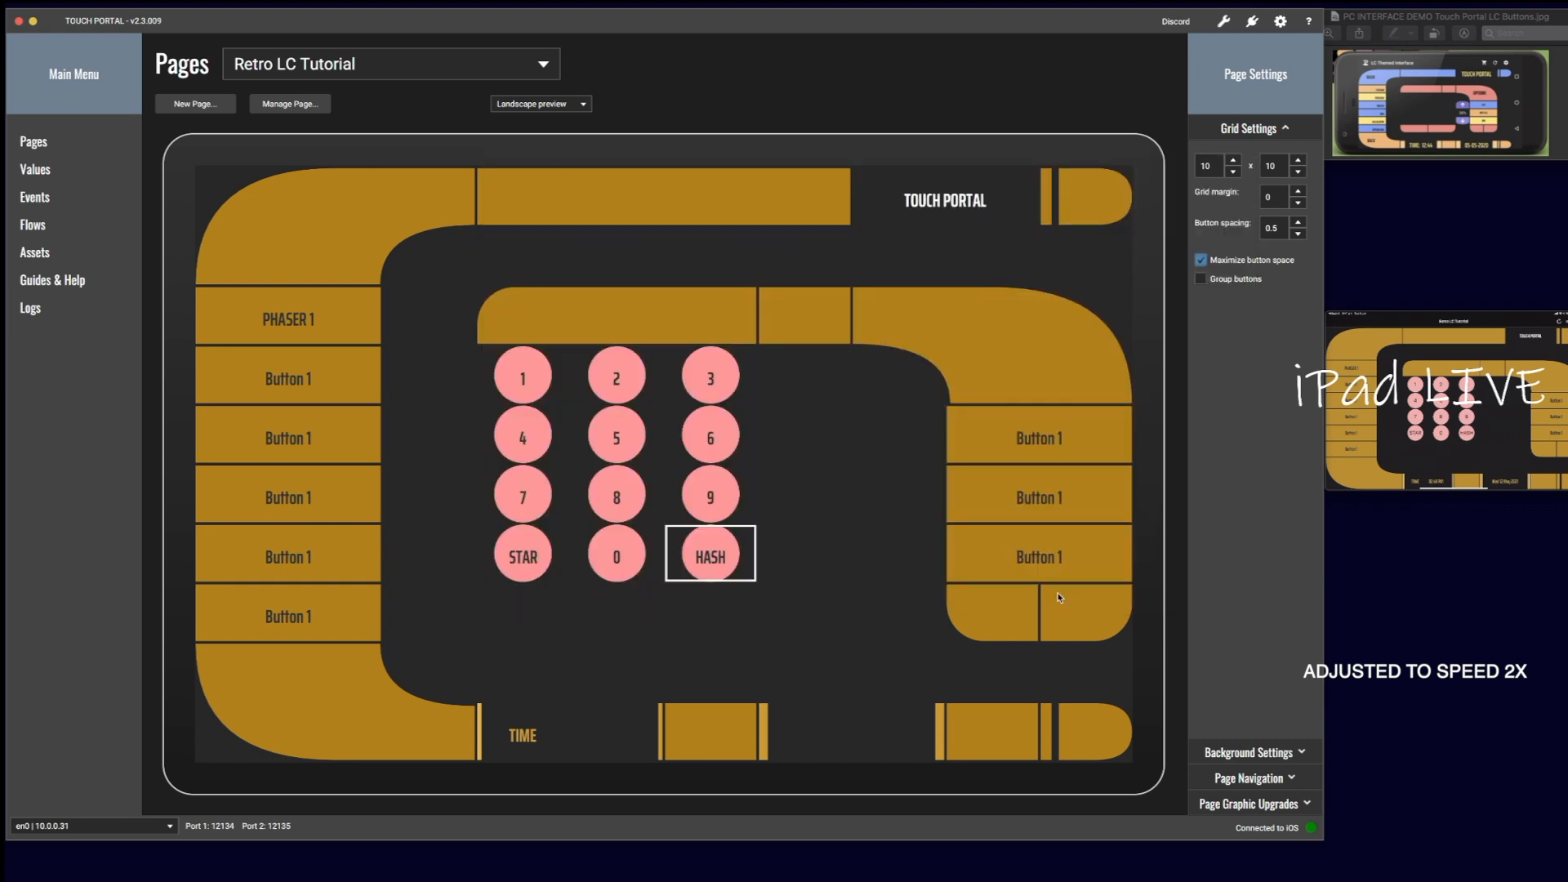
{"action": "left_click", "coordinate": [1059, 597]}
Step: Open the custom web color setting in the graphics upgrade of the inner frame's long bar with the rounded corner
{"action": "double_click", "coordinate": [612, 303]}
{"action": "left_click", "coordinate": [1209, 572]}
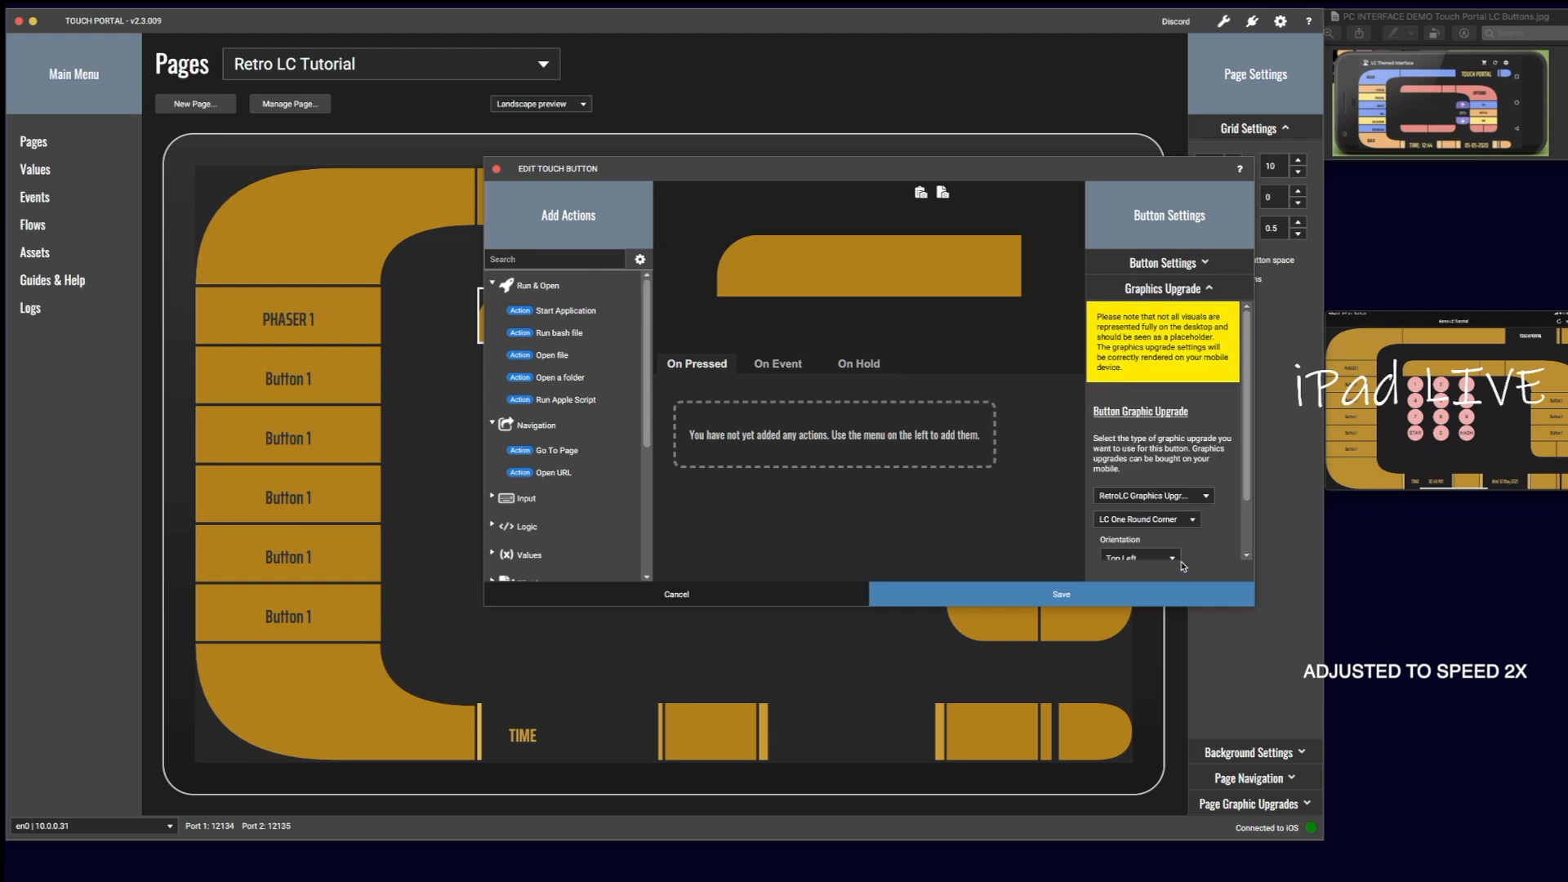
{"action": "left_click", "coordinate": [1168, 531]}
{"action": "left_click", "coordinate": [1180, 680]}
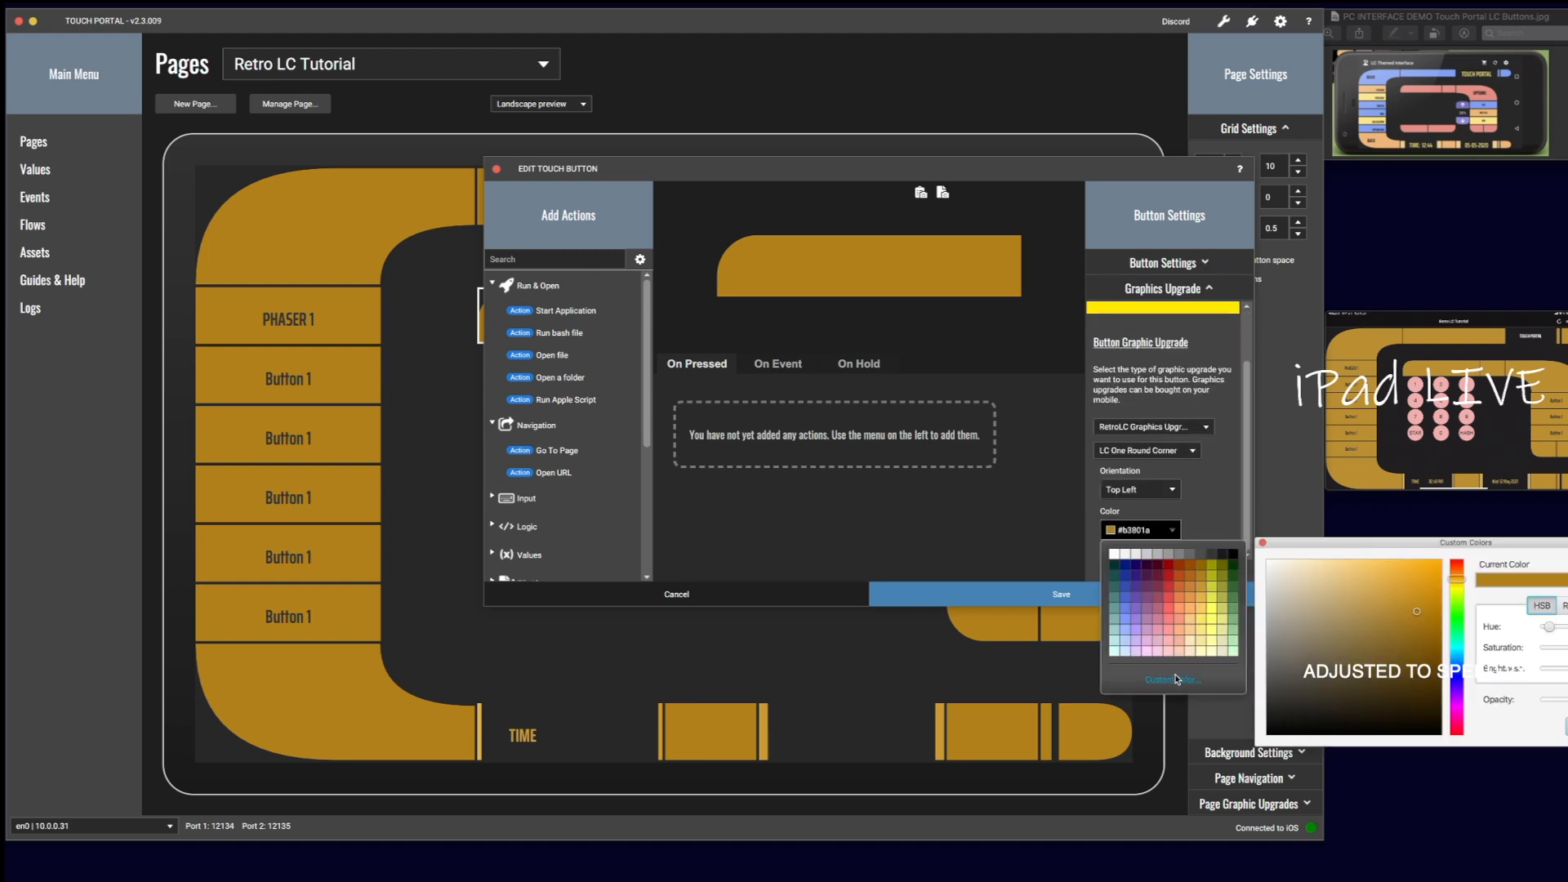
{"action": "left_click_drag", "start_coordinate": [1310, 546], "coordinate": [1026, 516]}
{"action": "left_click", "coordinate": [1317, 576]}
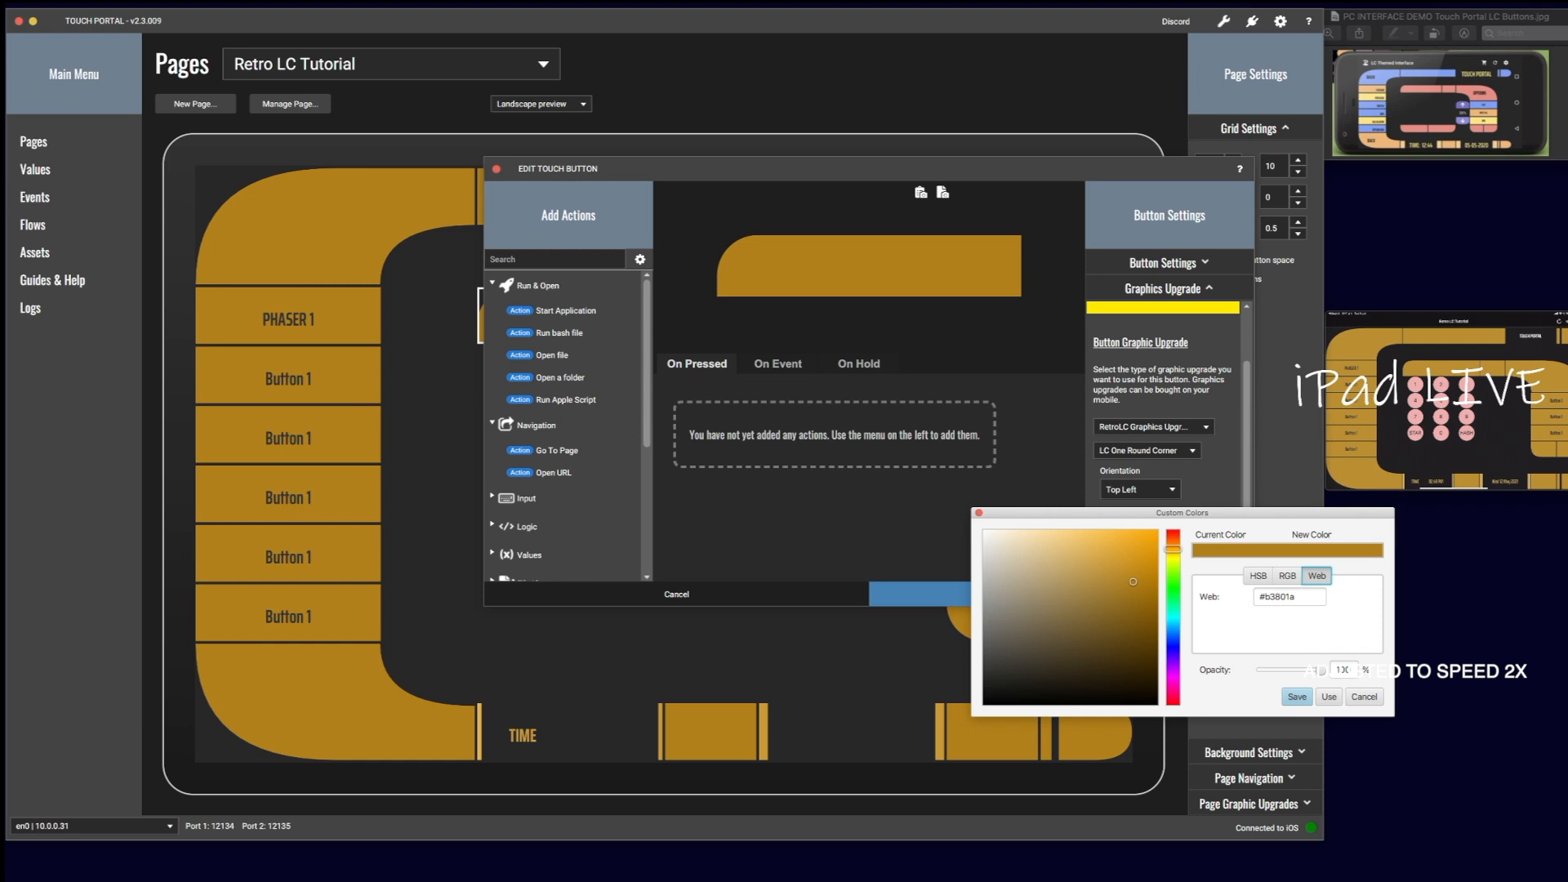
Step: Switch to Color Slurp and get the hex code of Roman from the Star Trek Colors collection
{"action": "key", "text": "super+space"}
{"action": "type", "text": "colorsl"}
{"action": "key", "text": "Return"}
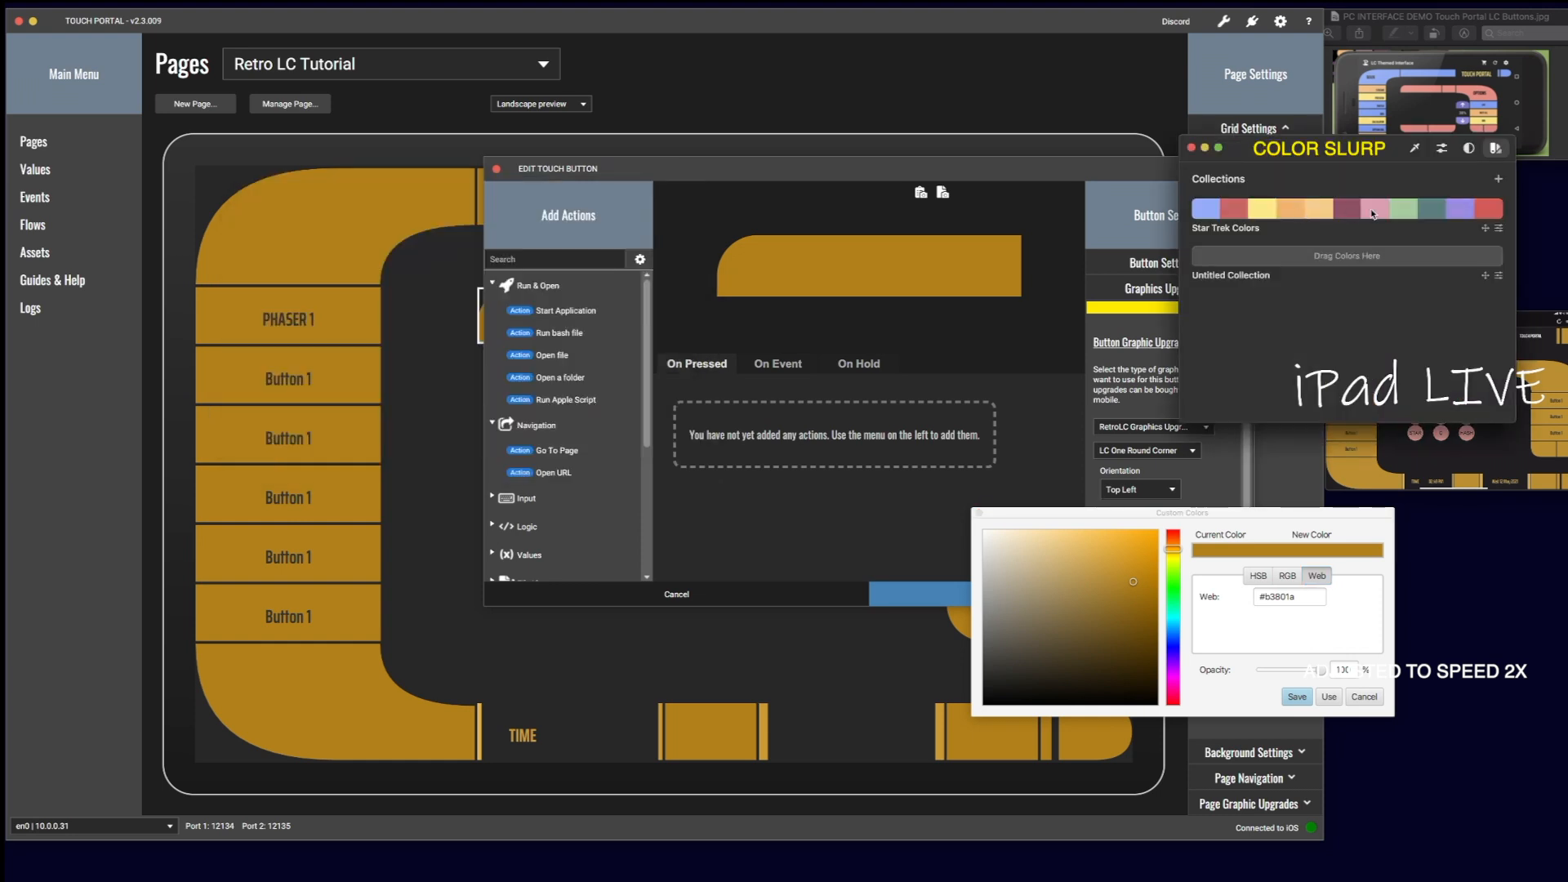
{"action": "left_click", "coordinate": [1242, 211]}
{"action": "left_click", "coordinate": [1225, 239]}
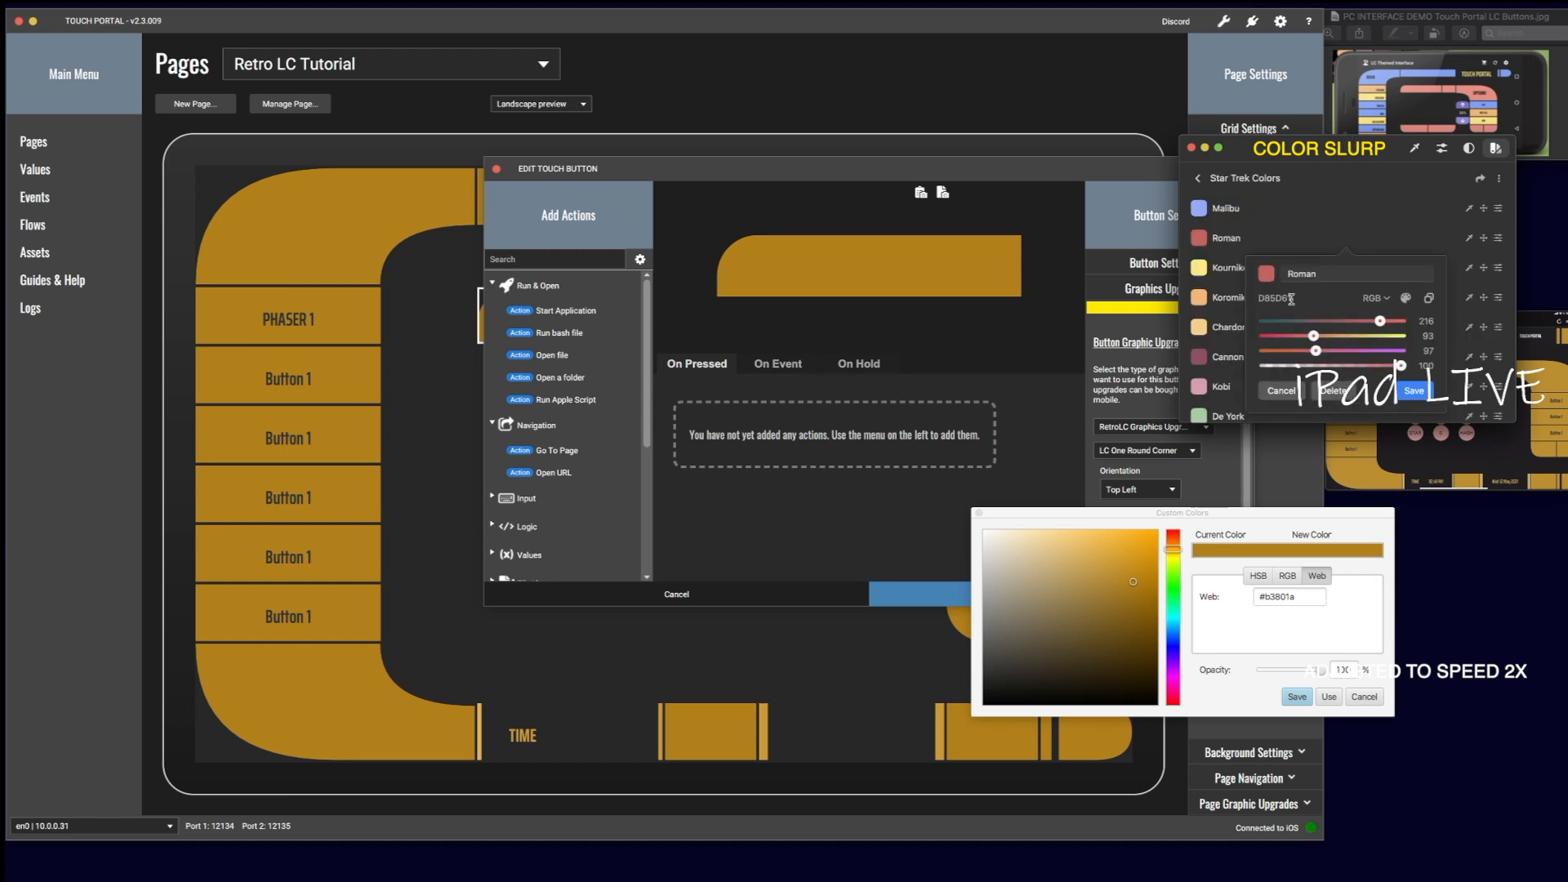
{"action": "left_click_drag", "start_coordinate": [1307, 599], "coordinate": [1248, 599]}
{"action": "key", "text": "super+v"}
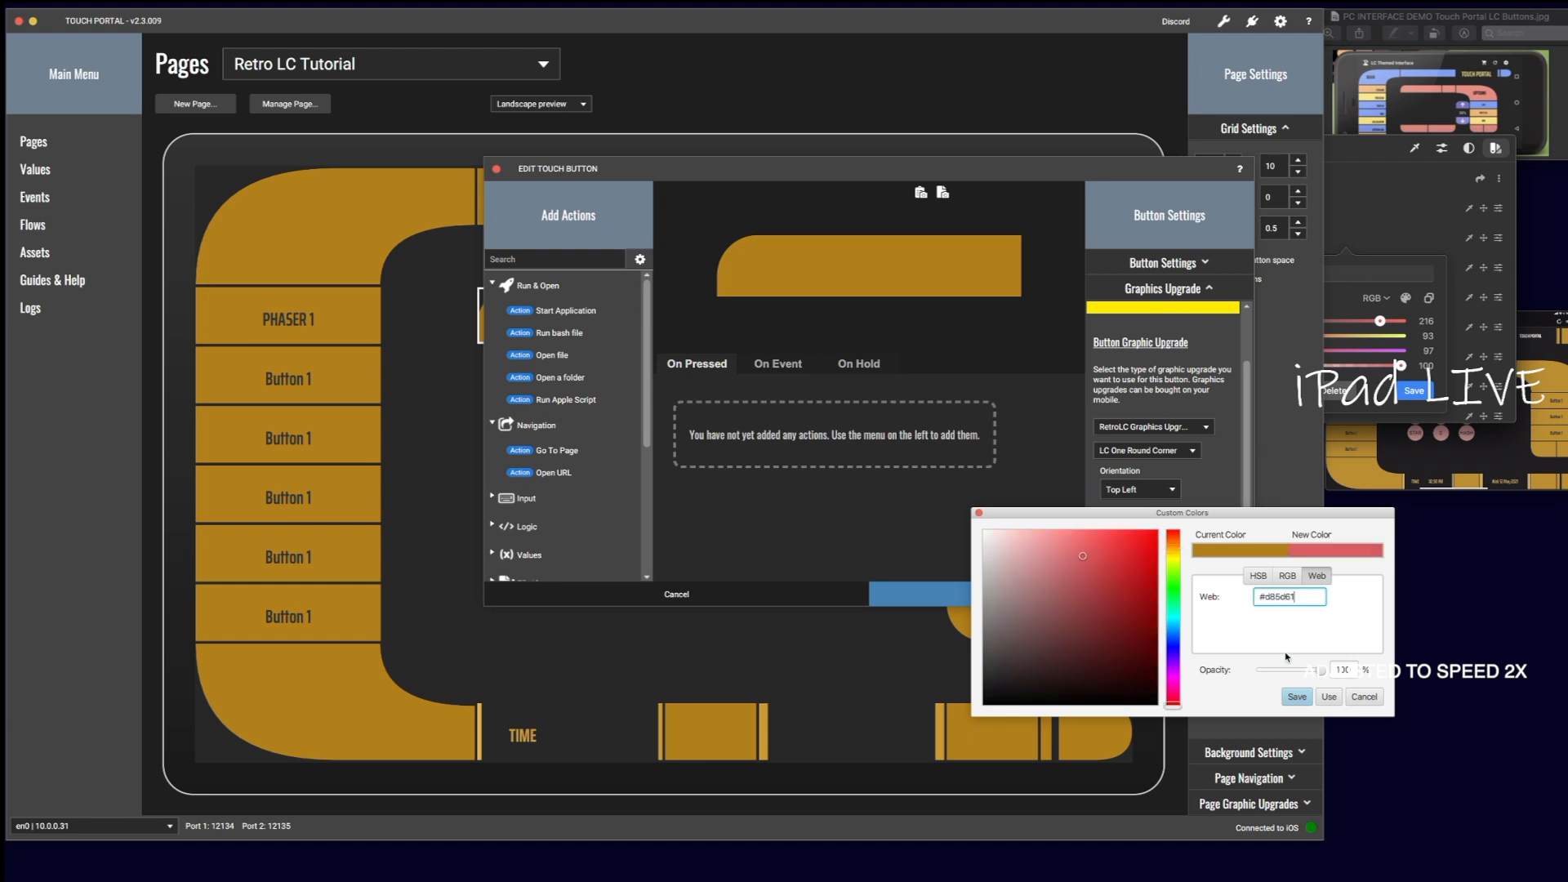
{"action": "left_click", "coordinate": [1365, 696]}
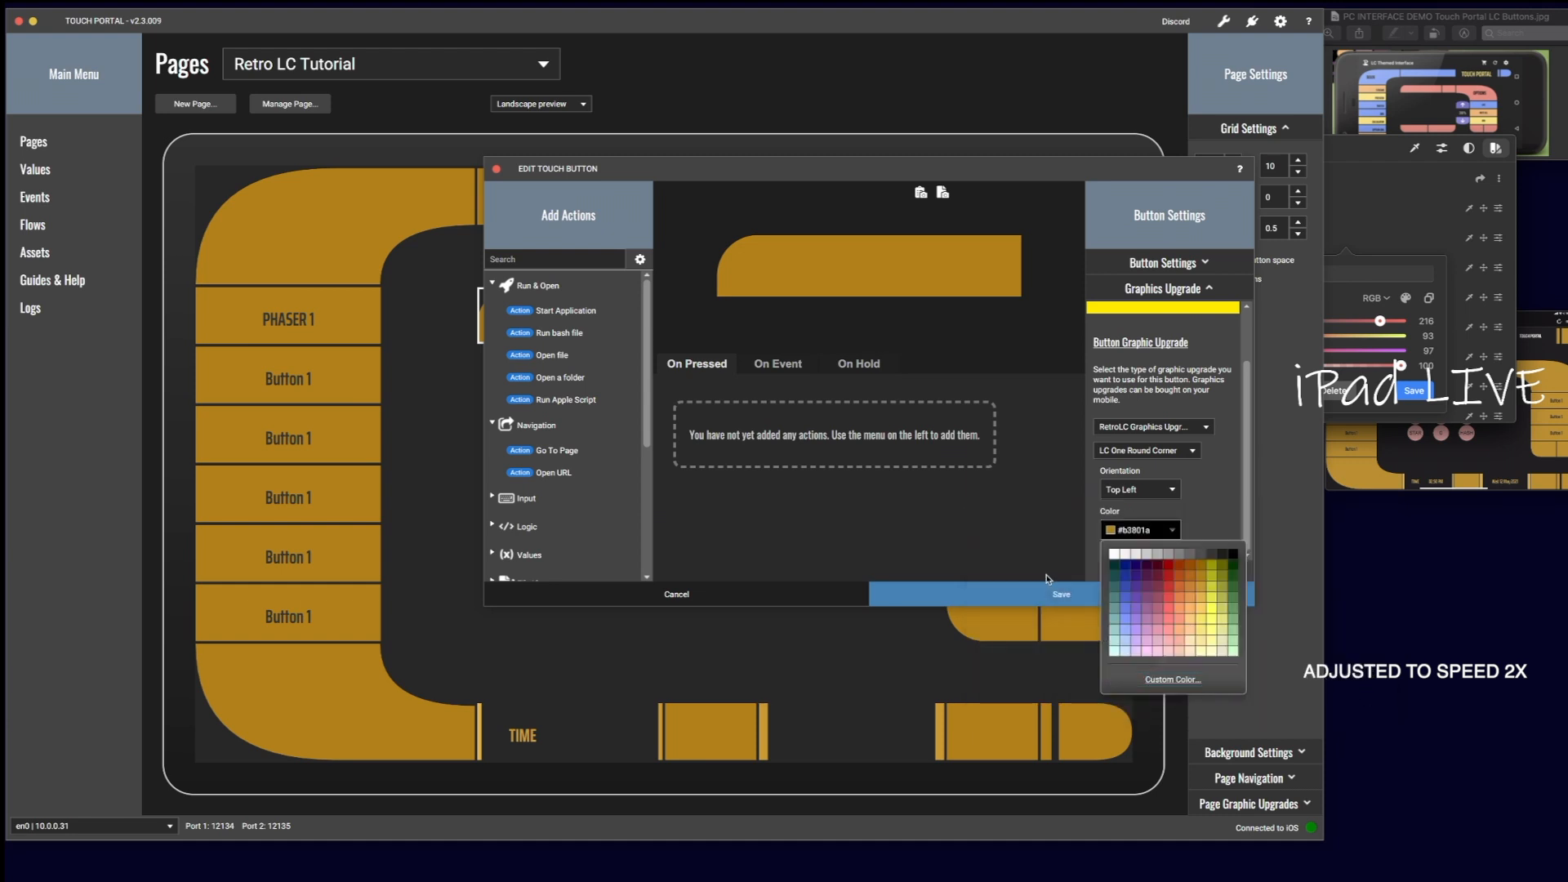
Step: Set the rounded bar's custom color to #d85d61 and save the button
{"action": "left_click", "coordinate": [1173, 679]}
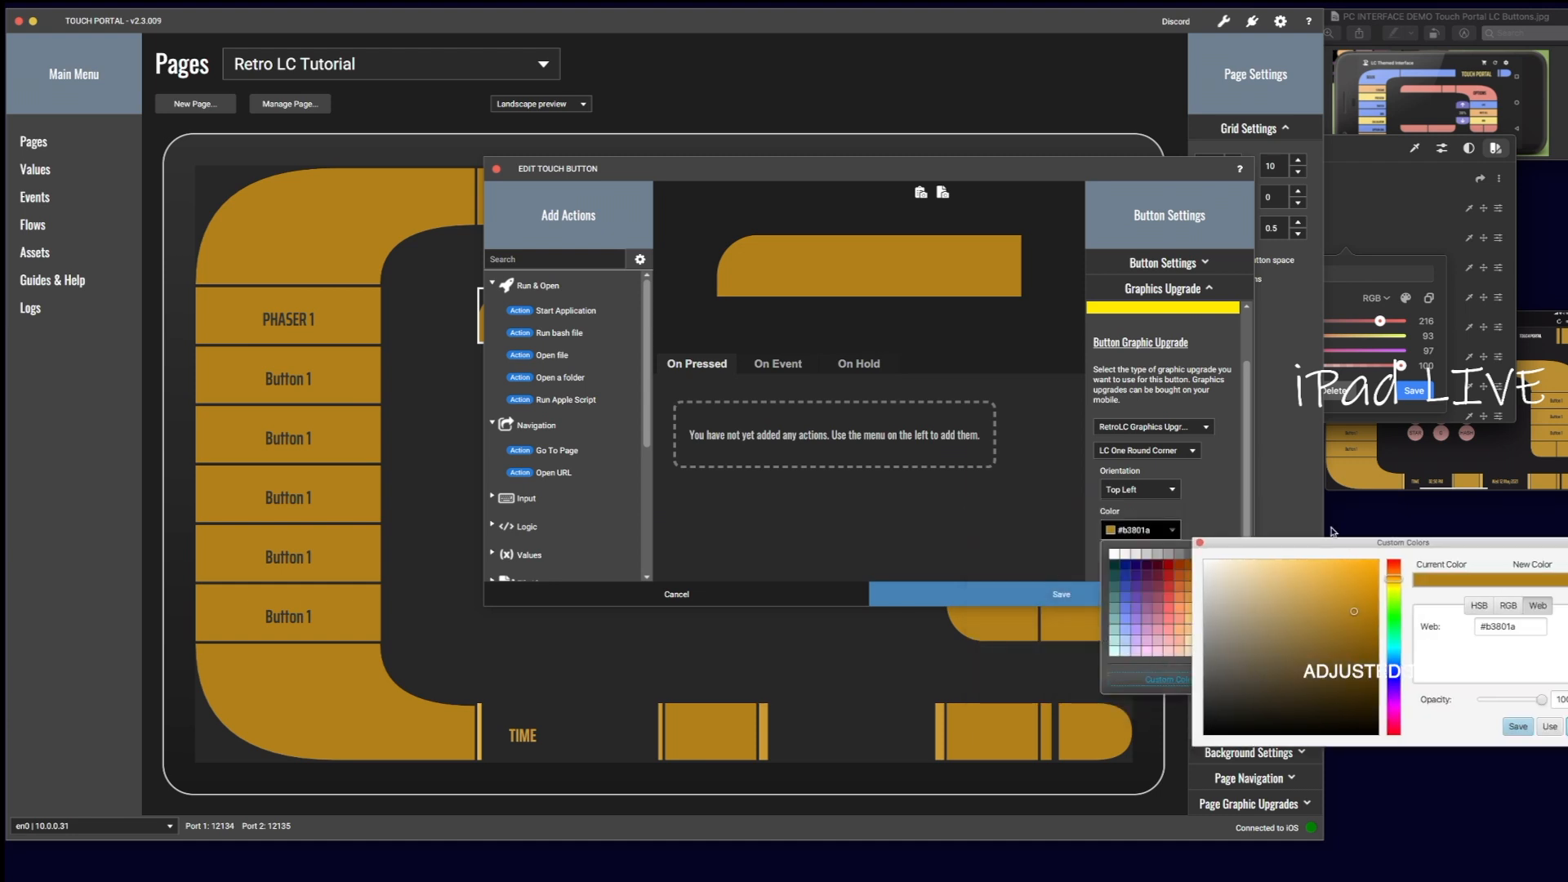
{"action": "left_click_drag", "start_coordinate": [1379, 626], "coordinate": [1311, 627]}
{"action": "type", "text": "#d85d61"}
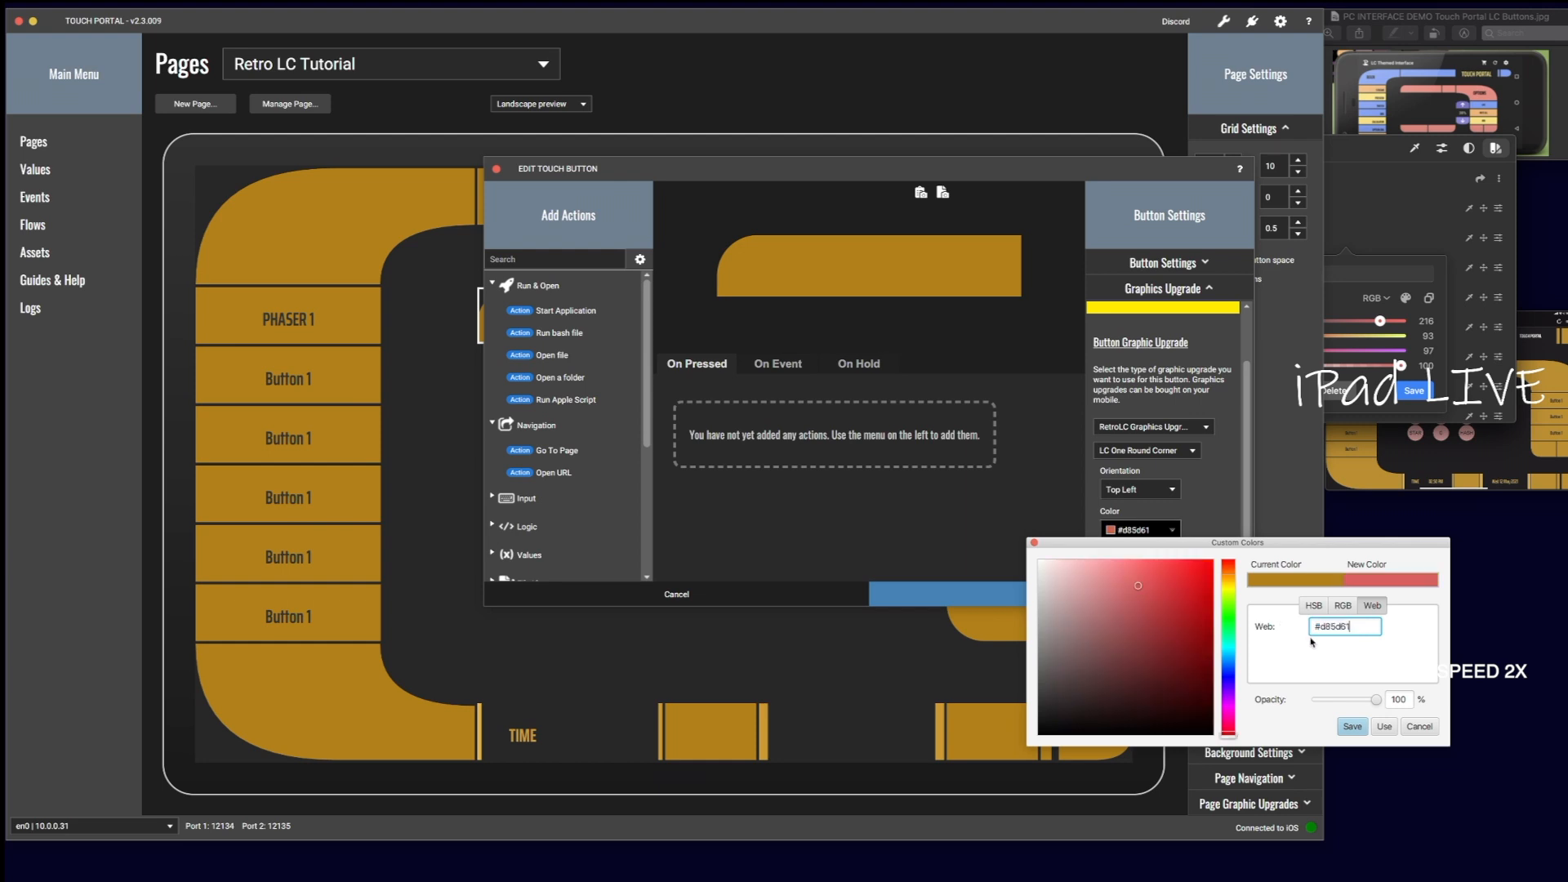
{"action": "left_click", "coordinate": [1353, 727]}
{"action": "left_click", "coordinate": [1054, 595]}
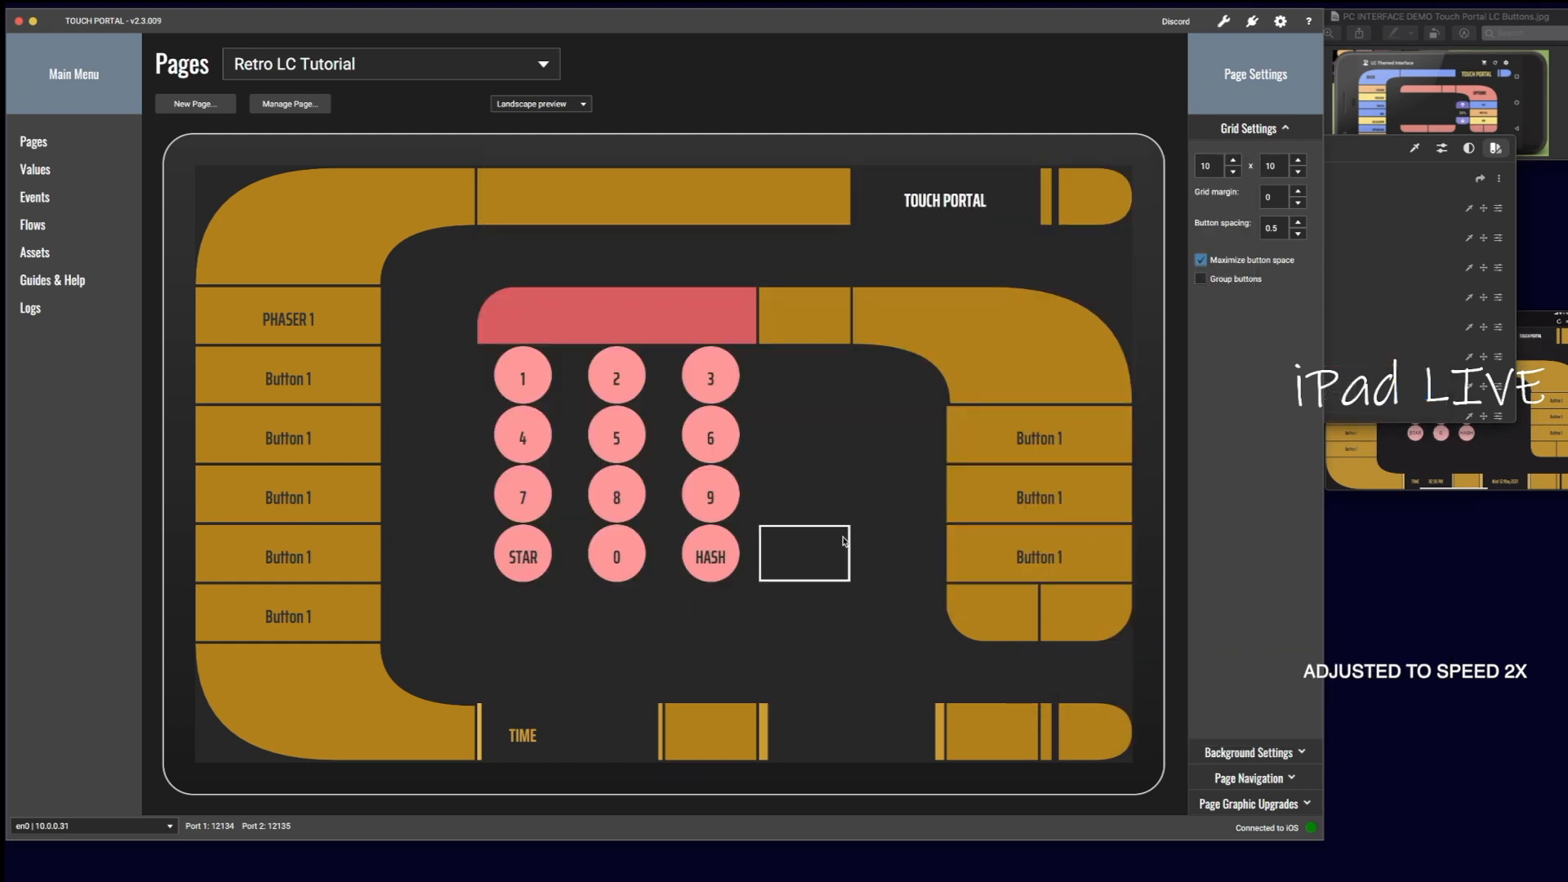
Step: Recolor the small block beside the rounded bar of the inner frame to #d85d61 and save it
{"action": "left_click", "coordinate": [777, 308]}
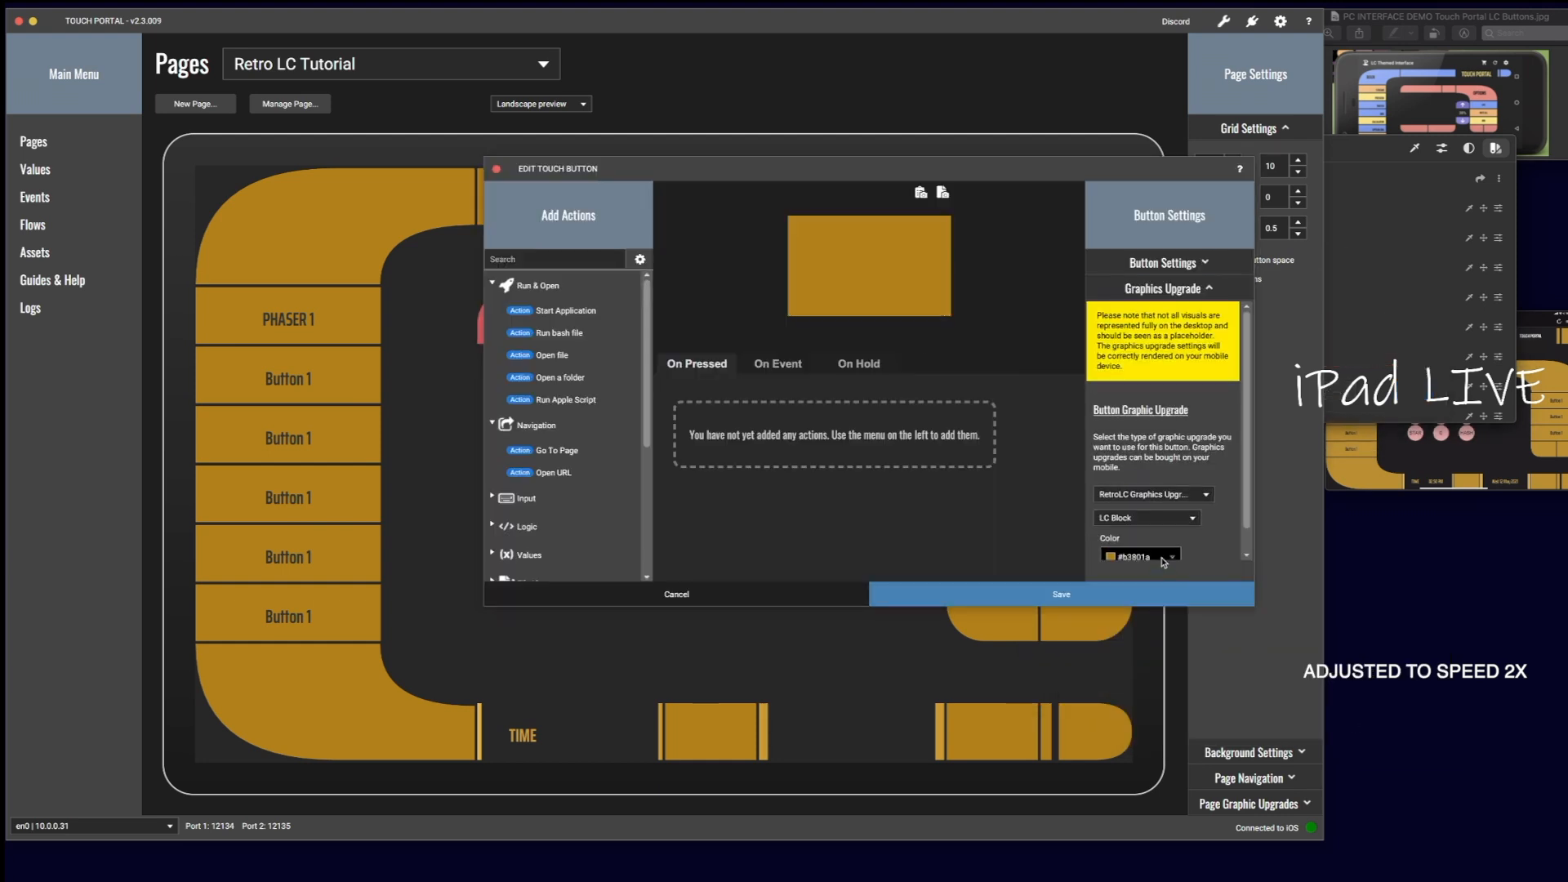
{"action": "left_click", "coordinate": [1140, 531]}
{"action": "left_click", "coordinate": [1154, 695]}
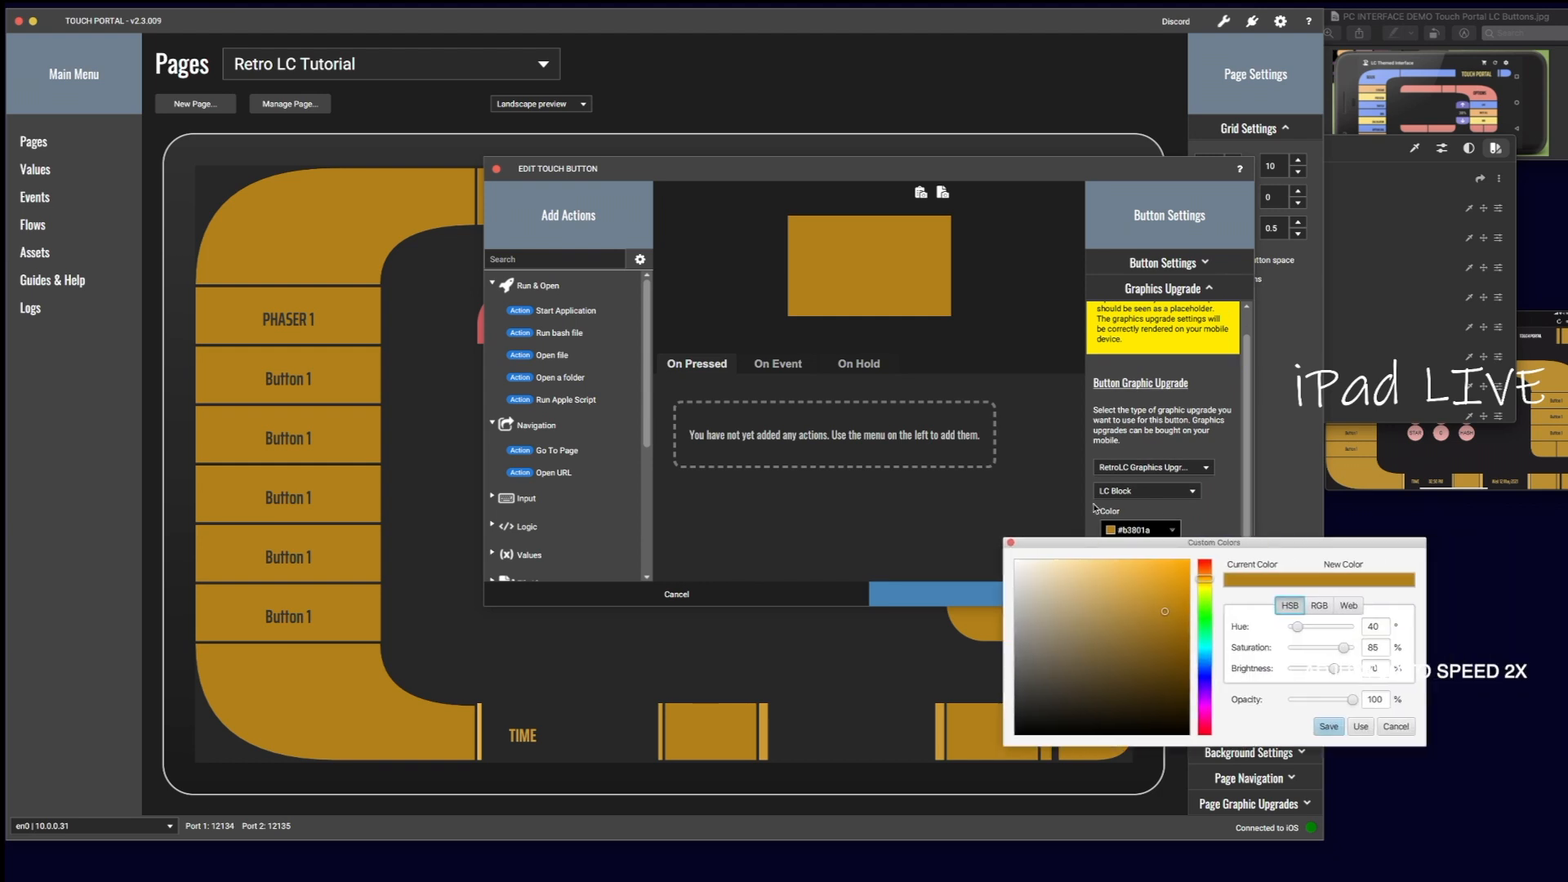
{"action": "left_click", "coordinate": [1349, 606]}
{"action": "type", "text": "#d85d61"}
{"action": "left_click", "coordinate": [1329, 727]}
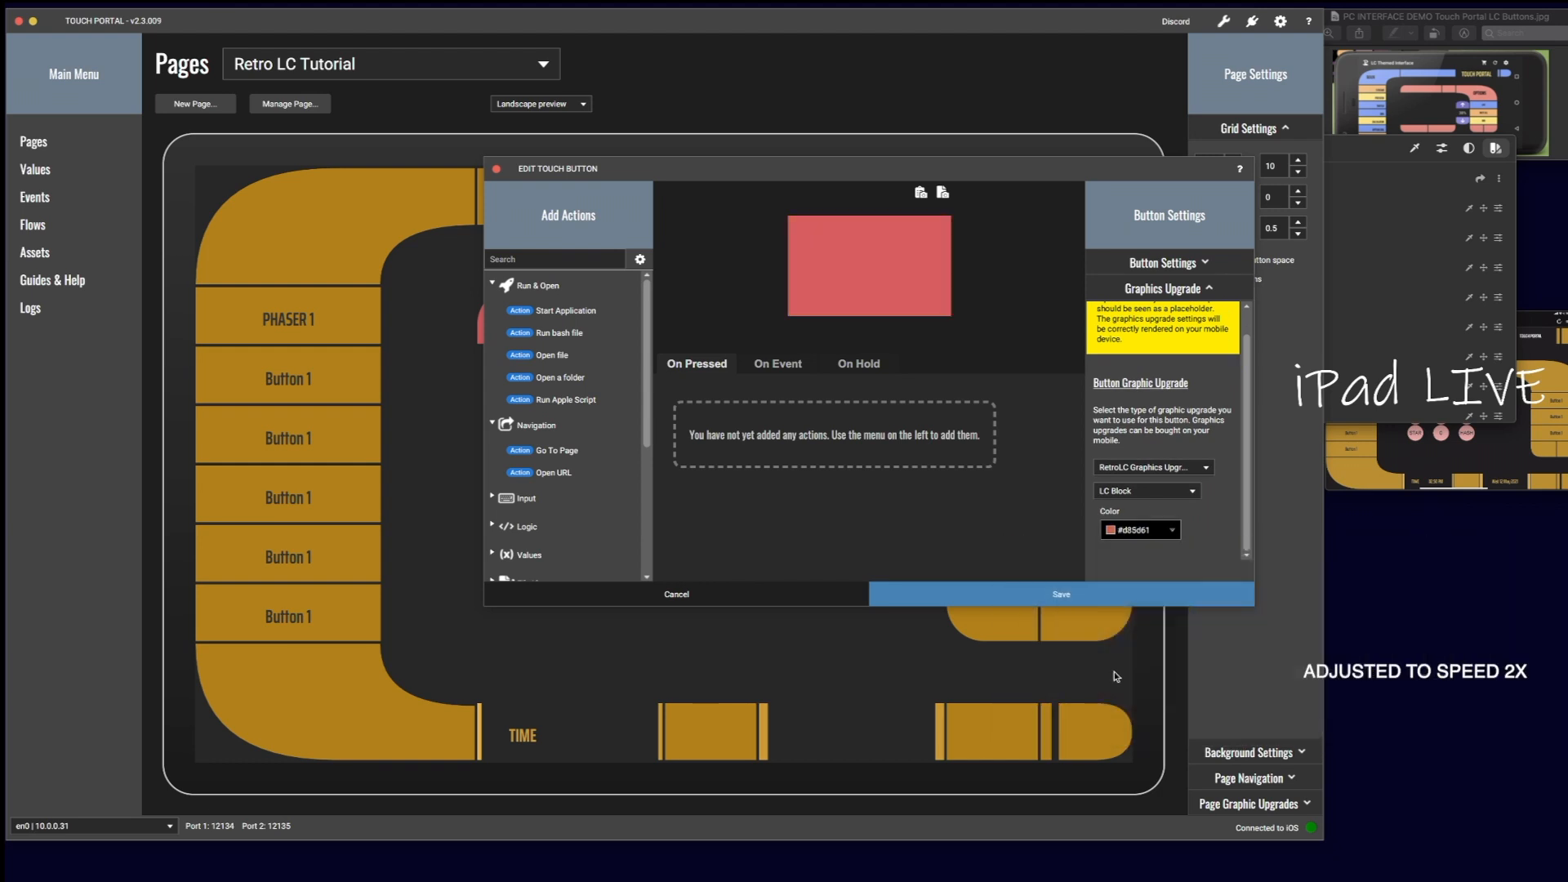
{"action": "left_click", "coordinate": [1039, 596]}
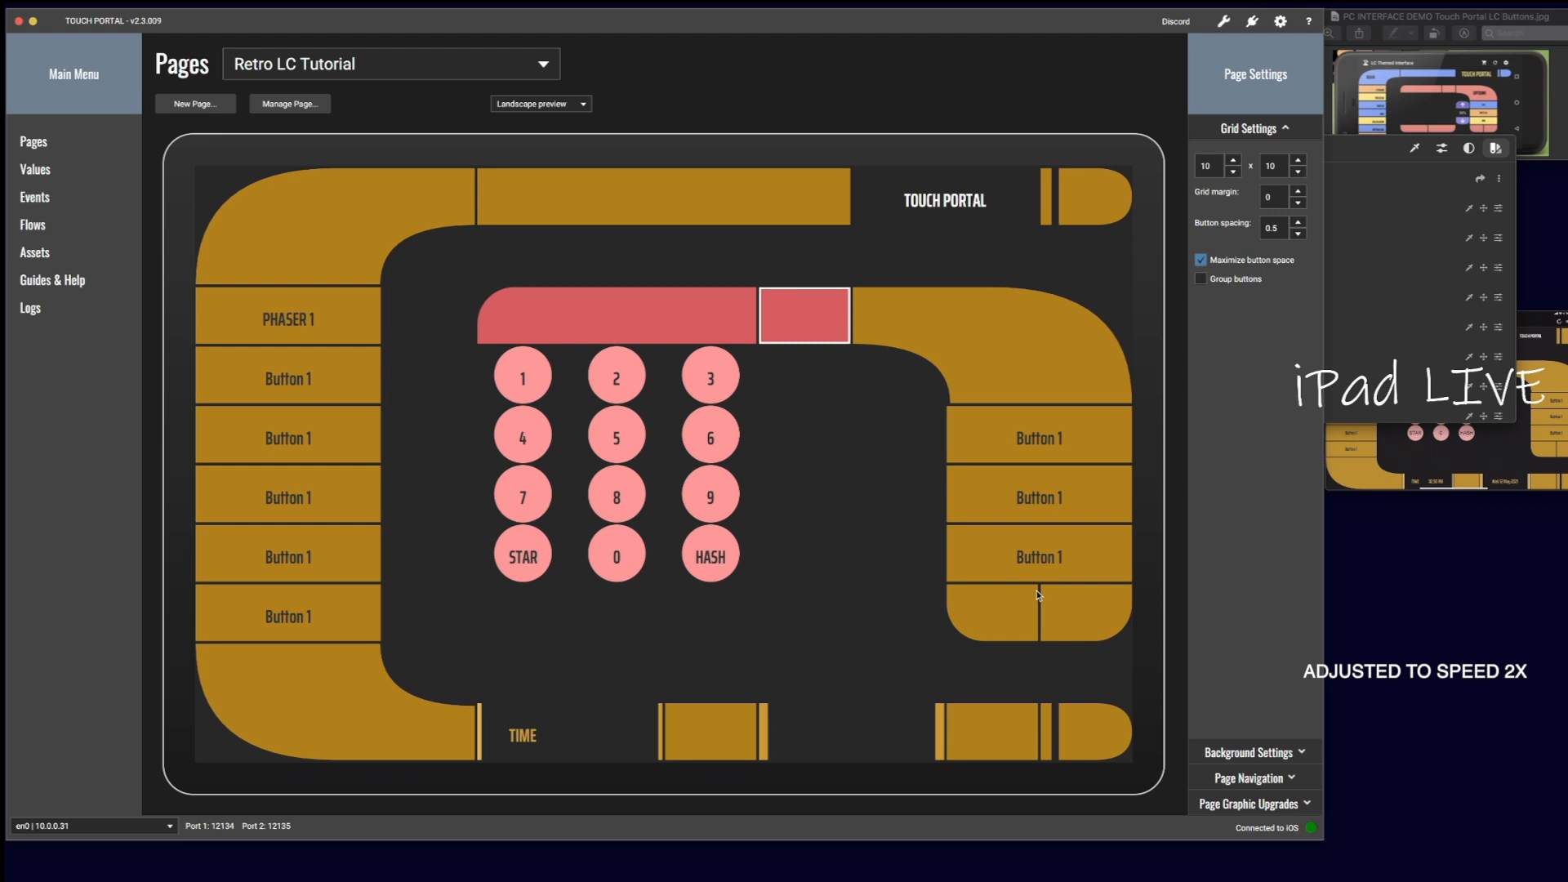
Step: Recolor the inner frame's large connecting corner to #d85d61 and save it
{"action": "left_click", "coordinate": [968, 337]}
{"action": "left_click", "coordinate": [1172, 574]}
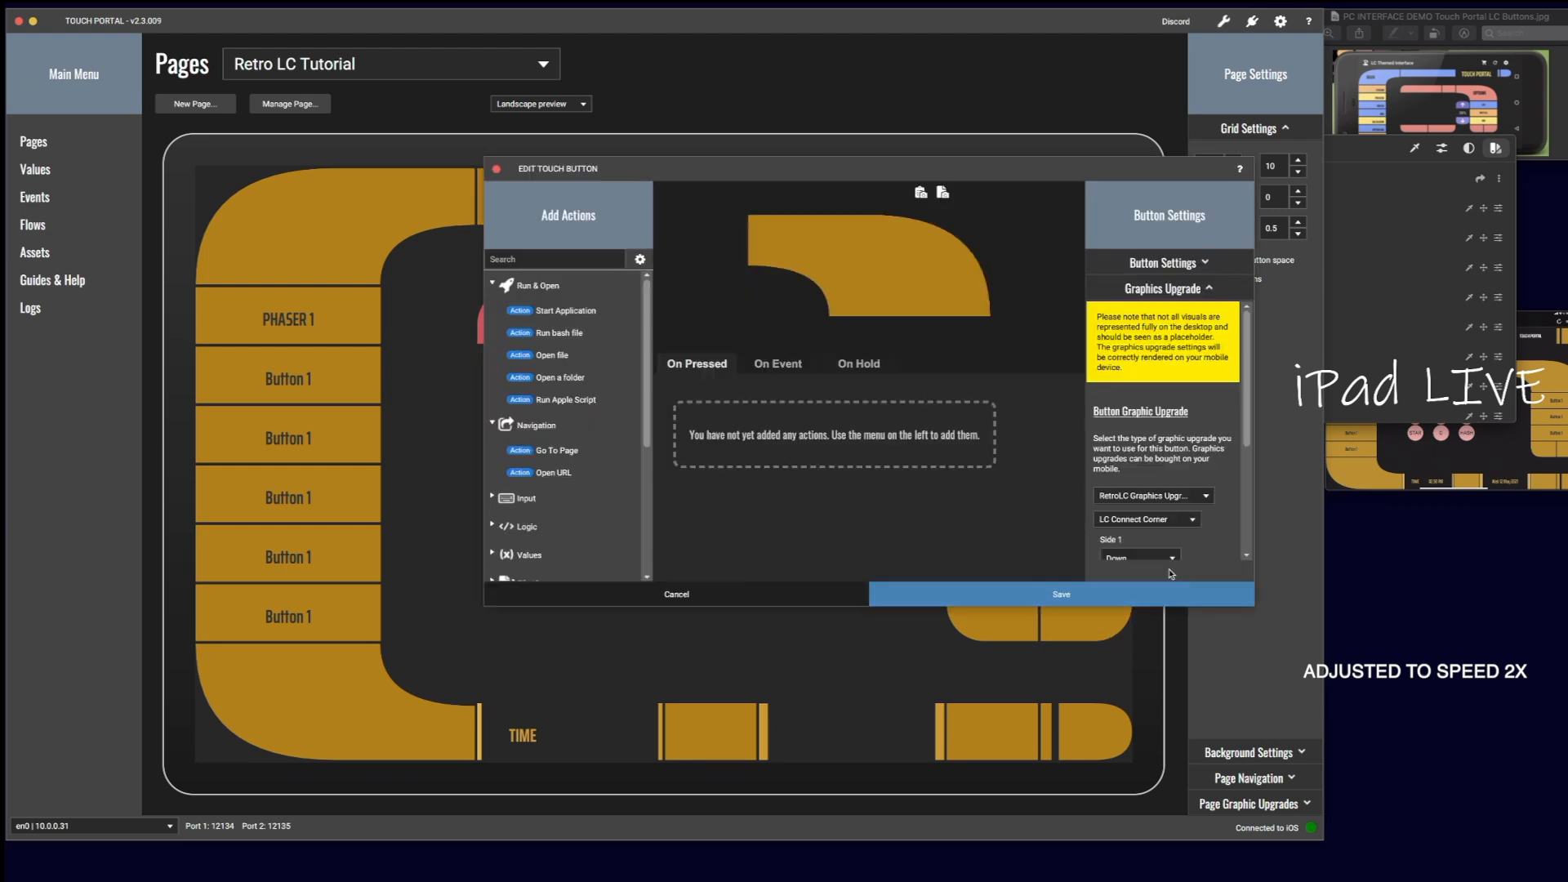
{"action": "scroll", "coordinate": [1173, 573], "scroll_direction": "down", "scroll_amount": 5}
{"action": "left_click", "coordinate": [1148, 531]}
{"action": "left_click", "coordinate": [1197, 680]}
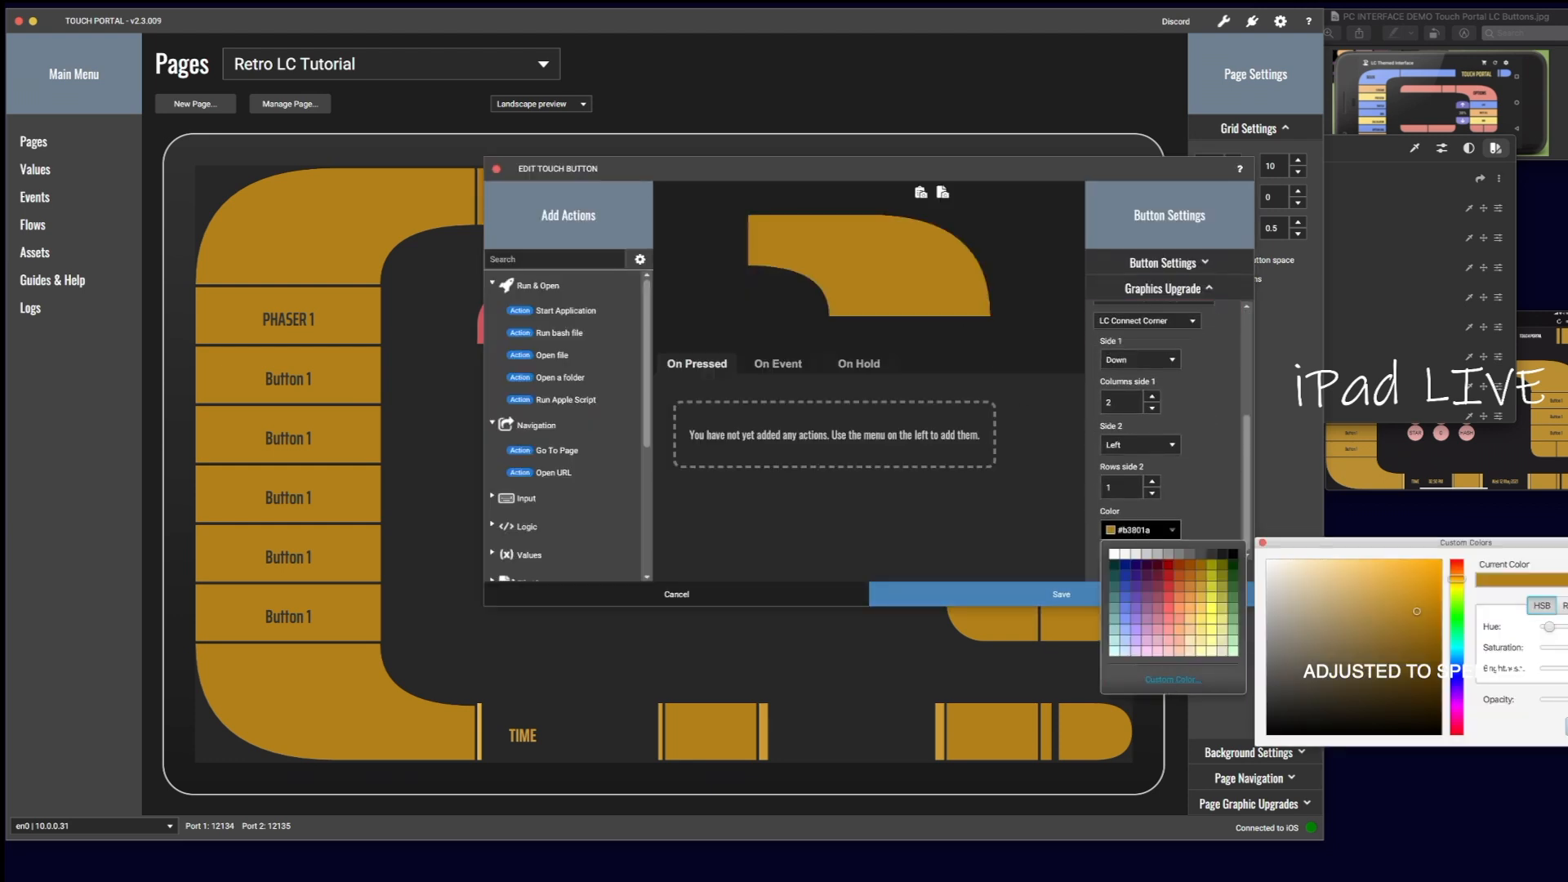
{"action": "left_click", "coordinate": [1567, 606]}
{"action": "left_click_drag", "start_coordinate": [1567, 627], "coordinate": [1517, 627]}
{"action": "type", "text": "#d85d61"}
{"action": "left_click", "coordinate": [1263, 542]}
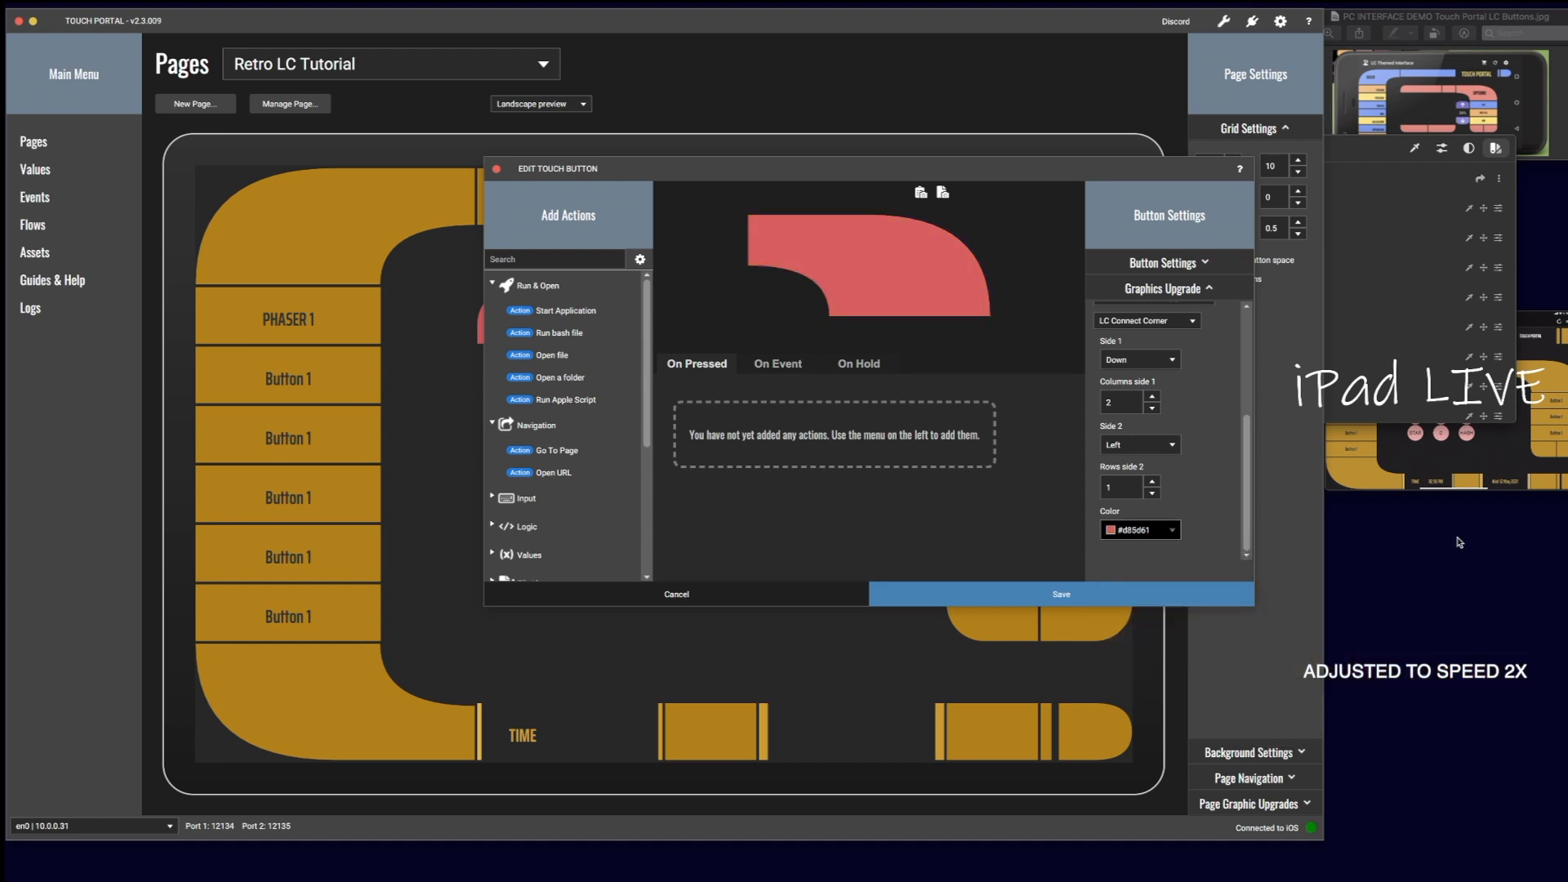
{"action": "left_click", "coordinate": [979, 588]}
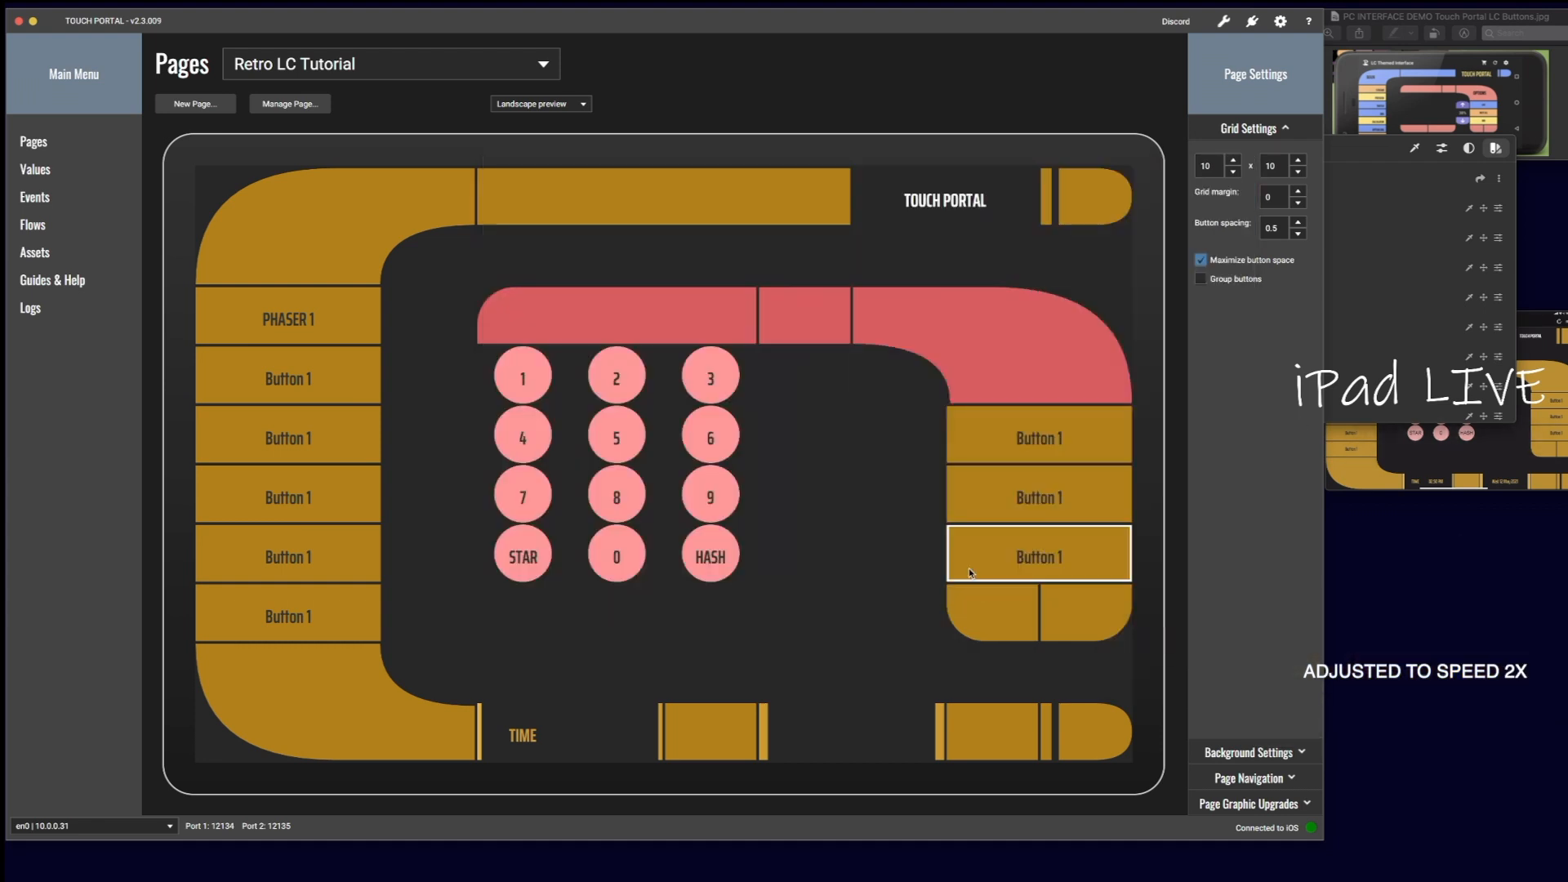
Step: Open the custom web color setting of the first Button 1 block below the inner frame's connecting corner
{"action": "left_click", "coordinate": [1013, 425]}
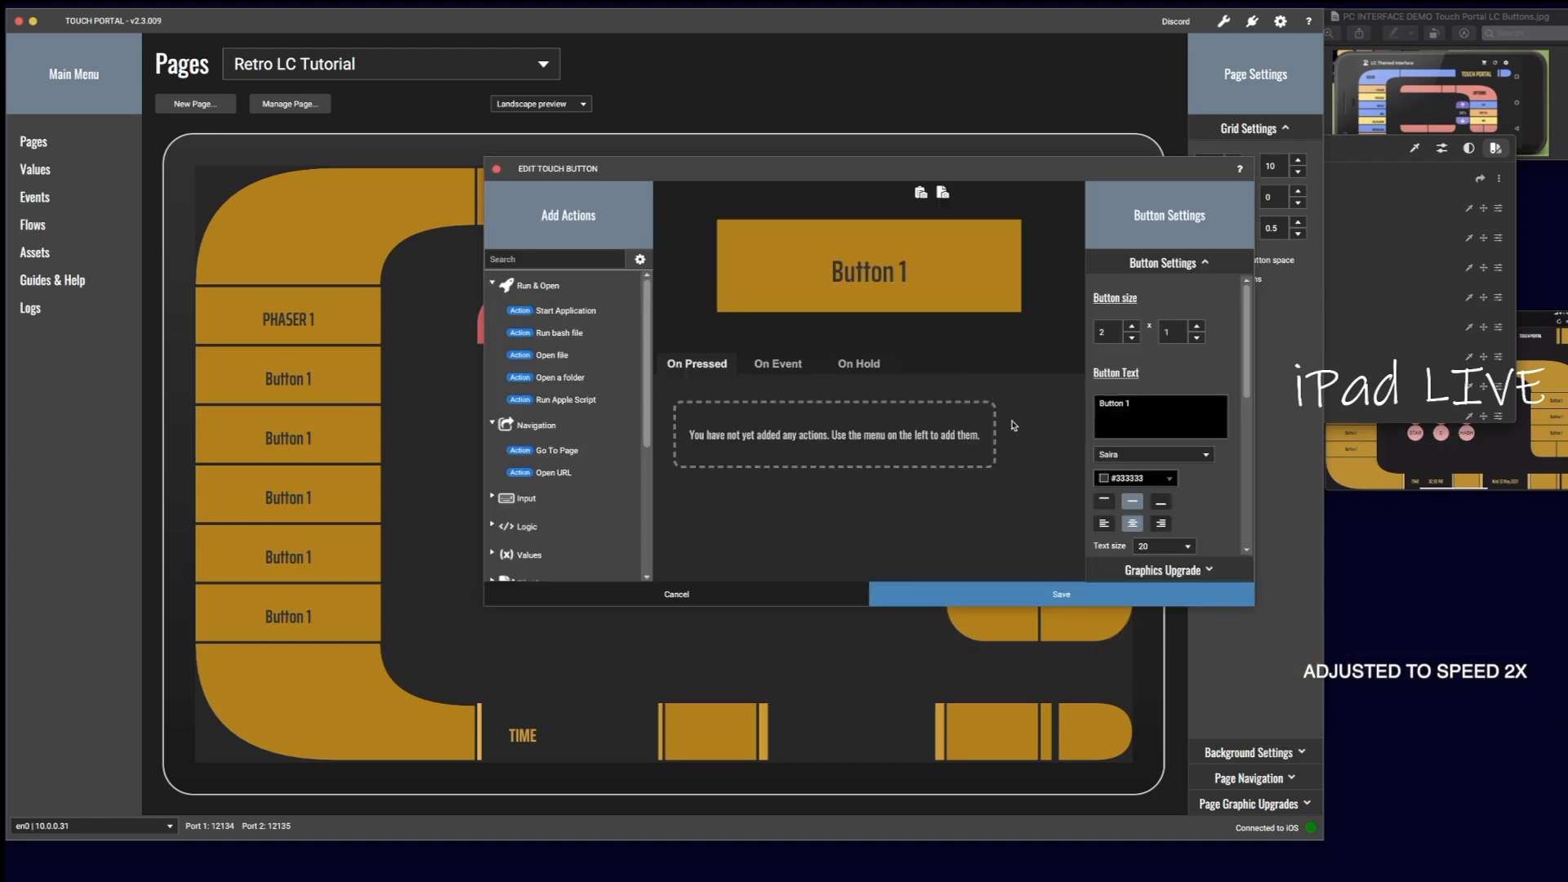
{"action": "left_click", "coordinate": [1146, 571]}
{"action": "scroll", "coordinate": [1160, 457], "scroll_direction": "down", "scroll_amount": 2}
{"action": "left_click", "coordinate": [1141, 530]}
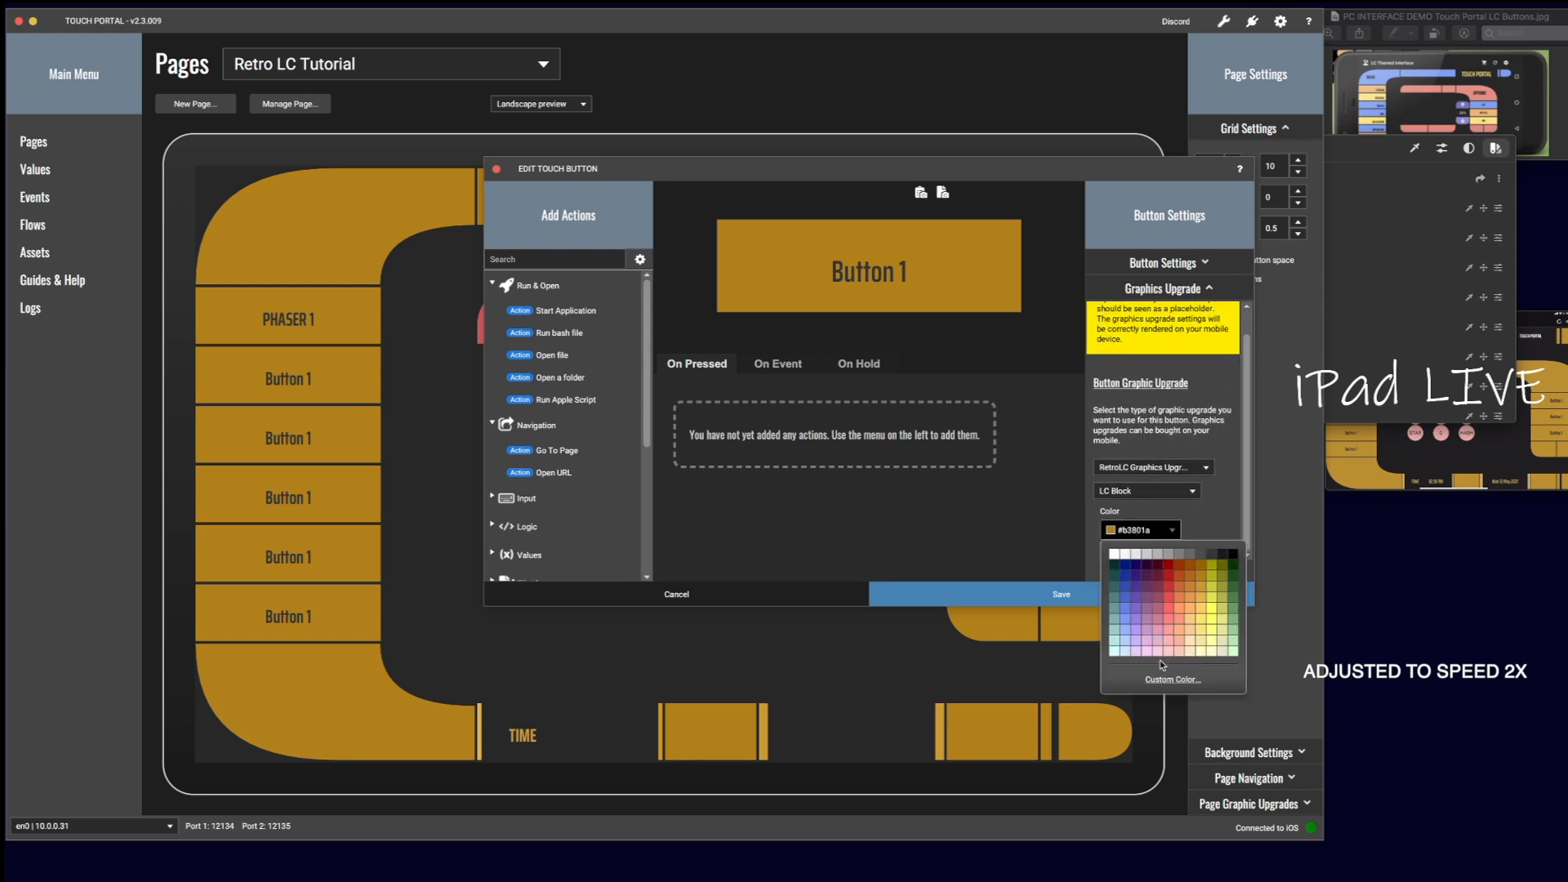
{"action": "left_click", "coordinate": [1181, 679]}
{"action": "left_click", "coordinate": [1567, 606]}
{"action": "left_click_drag", "start_coordinate": [1562, 542], "coordinate": [1228, 542]}
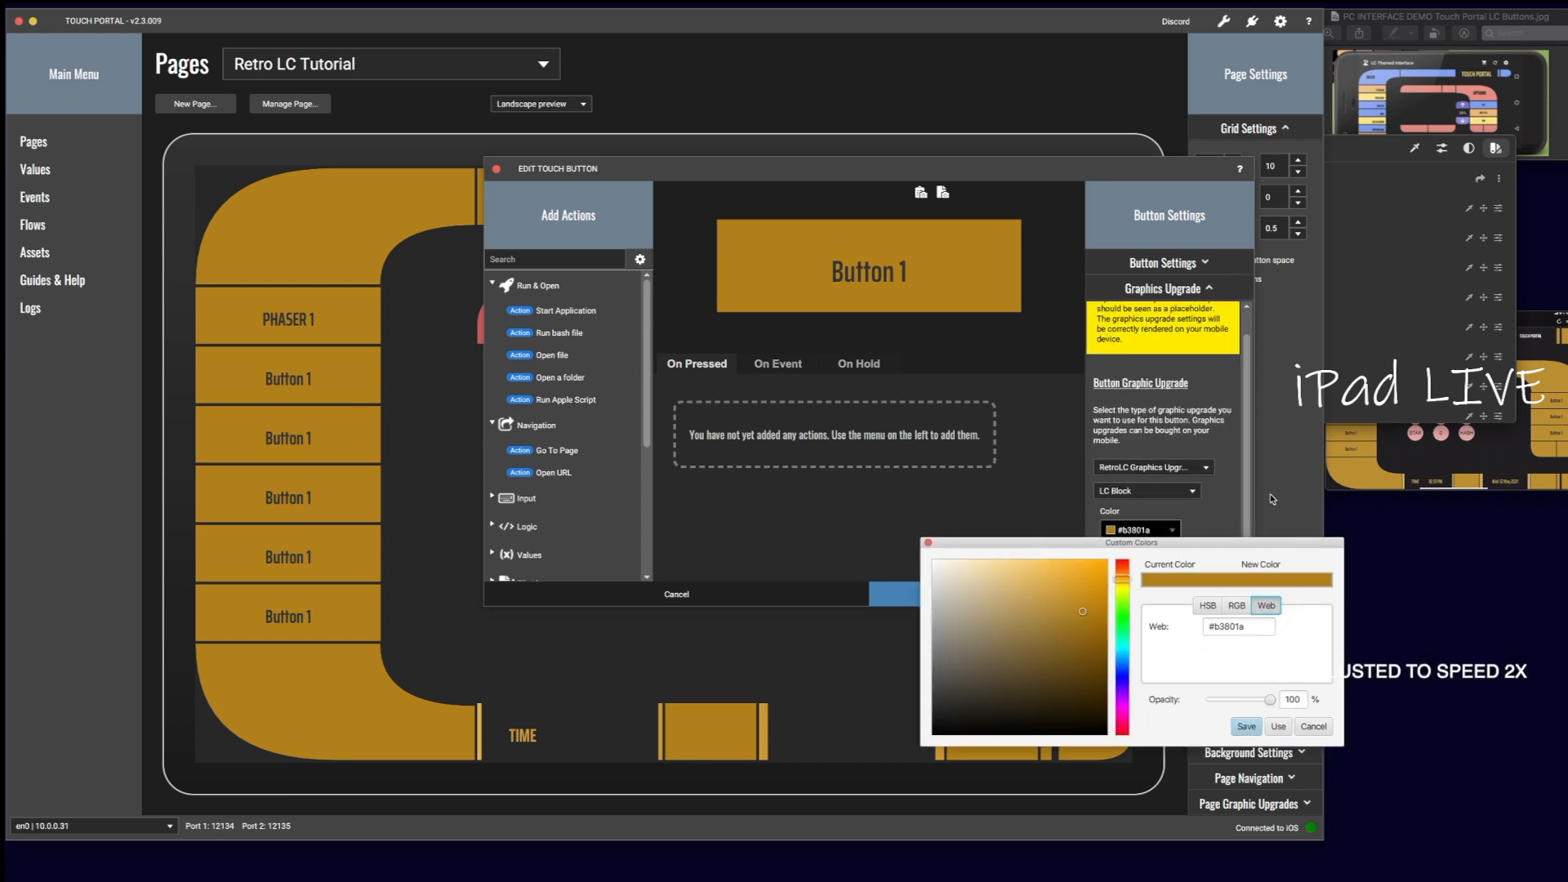
Step: Get Malibu's hex code from Color Slurp, set the block's custom color to #8faaff, and save the button
{"action": "left_click", "coordinate": [1353, 322]}
{"action": "left_click", "coordinate": [1200, 209]}
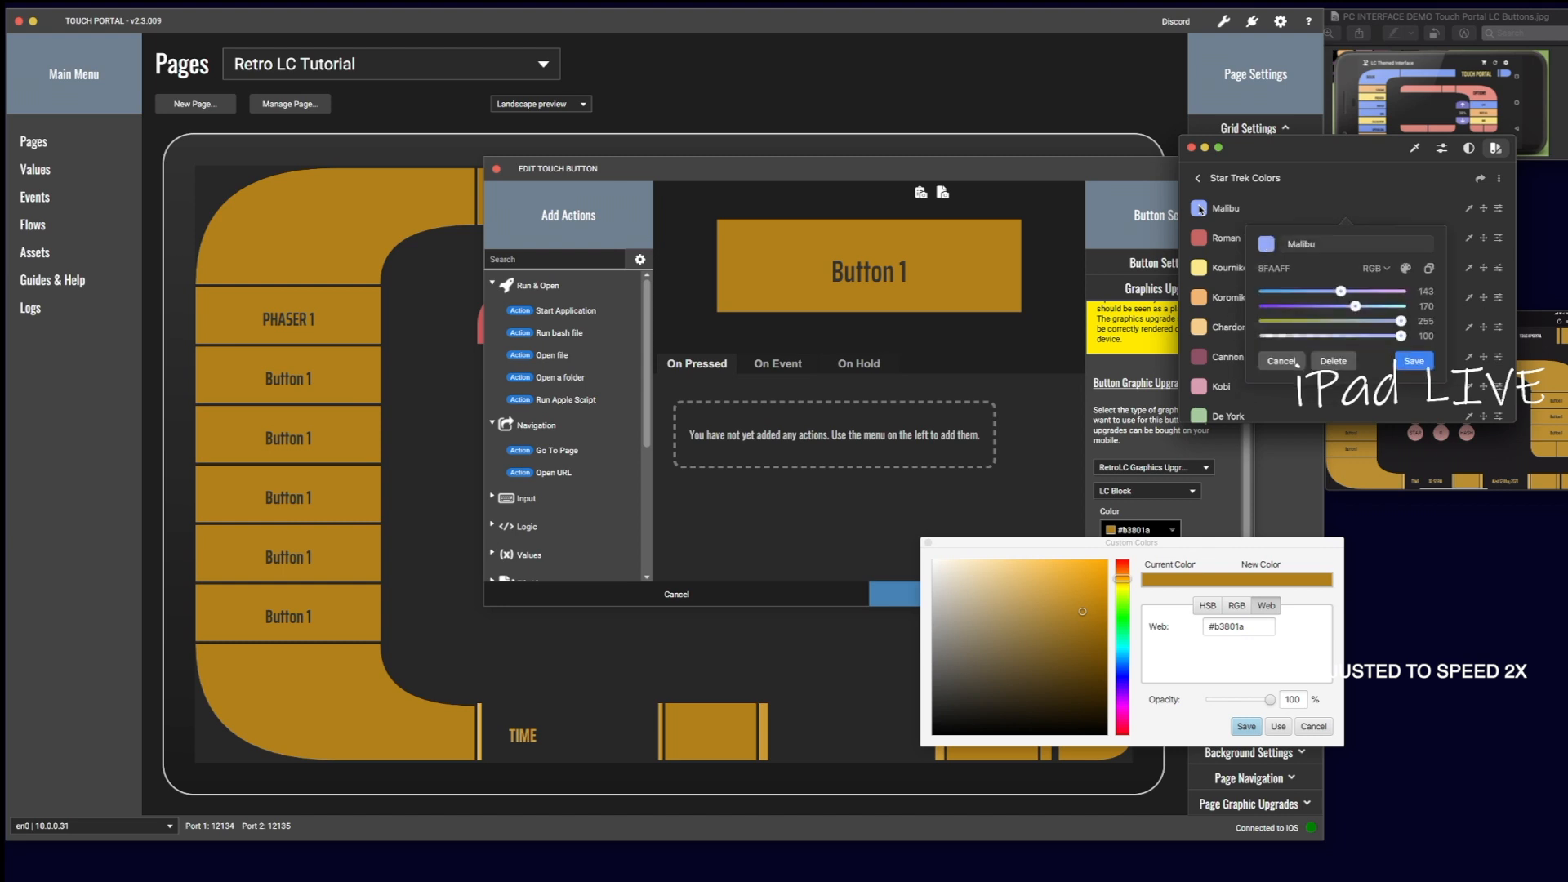
{"action": "left_click", "coordinate": [1302, 361]}
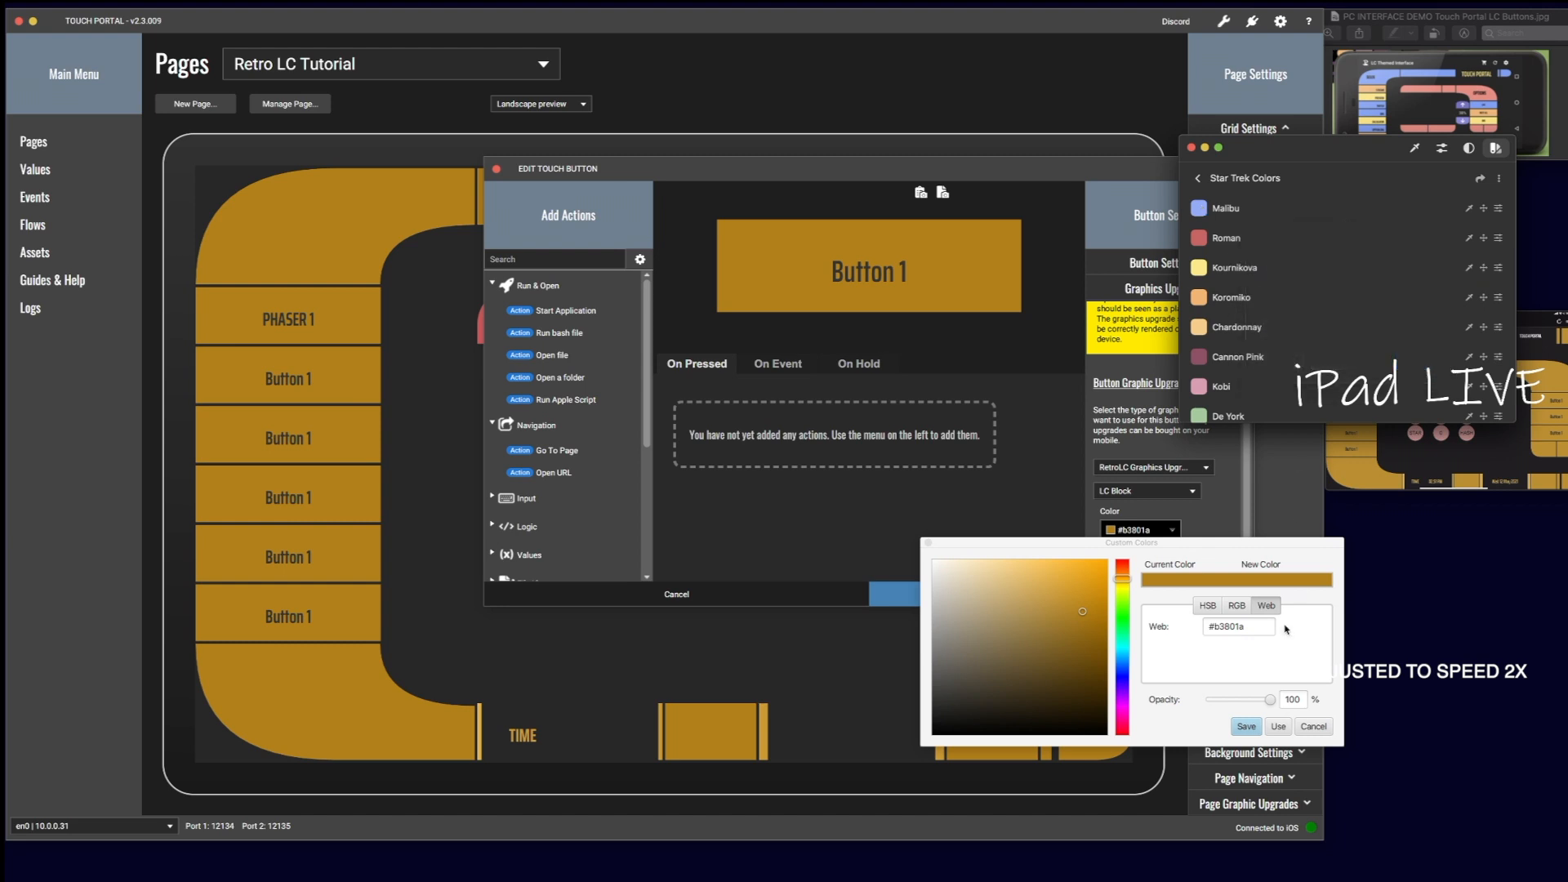
{"action": "double_click", "coordinate": [1250, 627]}
{"action": "type", "text": "#8faaff"}
{"action": "left_click", "coordinate": [1246, 726]}
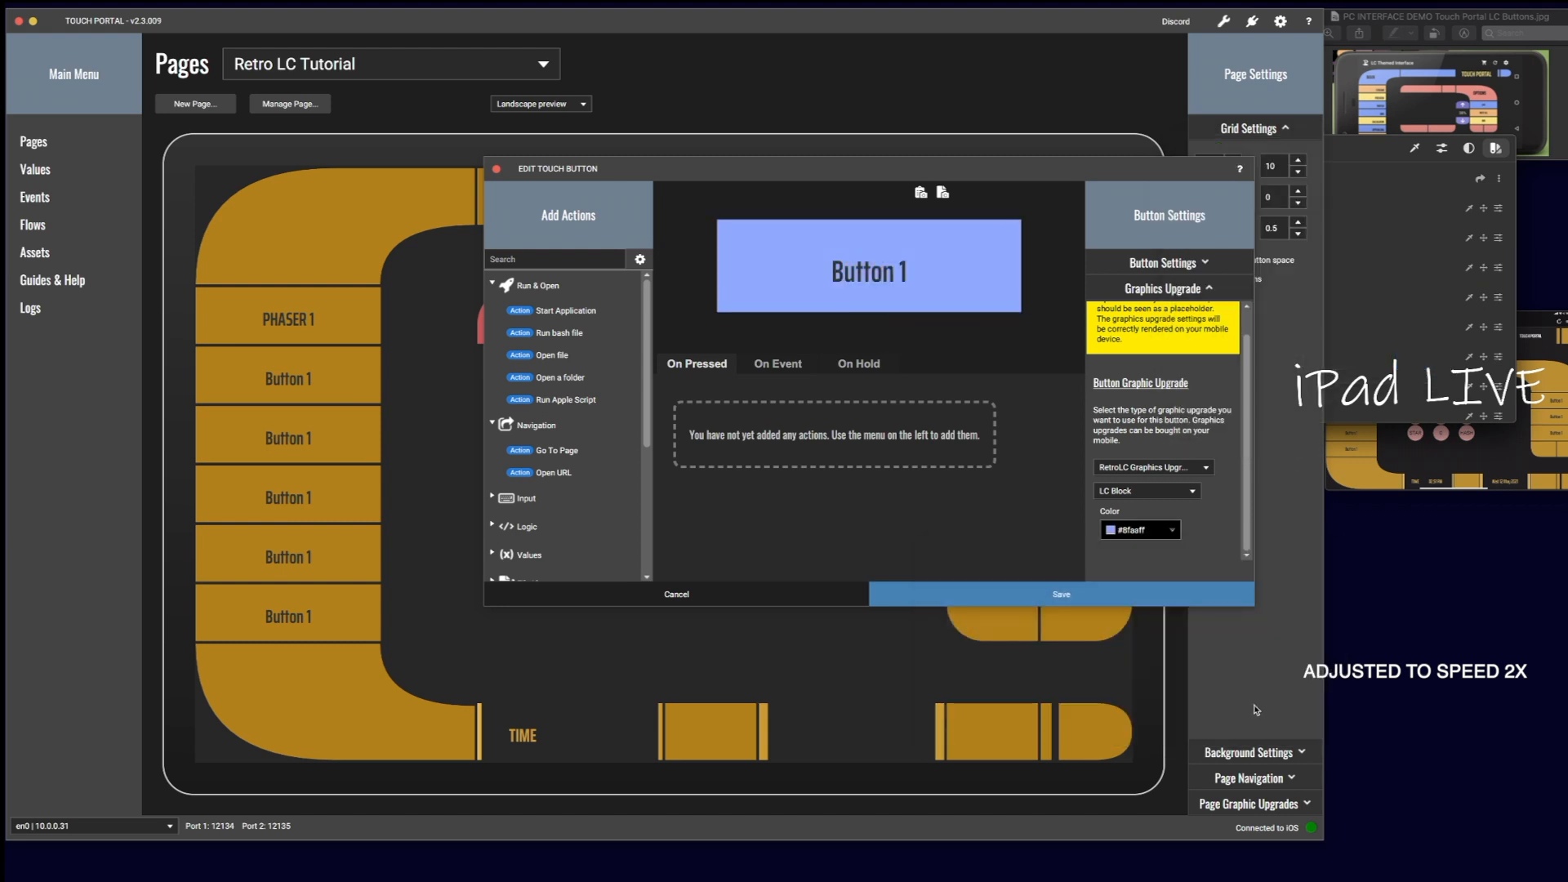
{"action": "left_click", "coordinate": [1061, 594]}
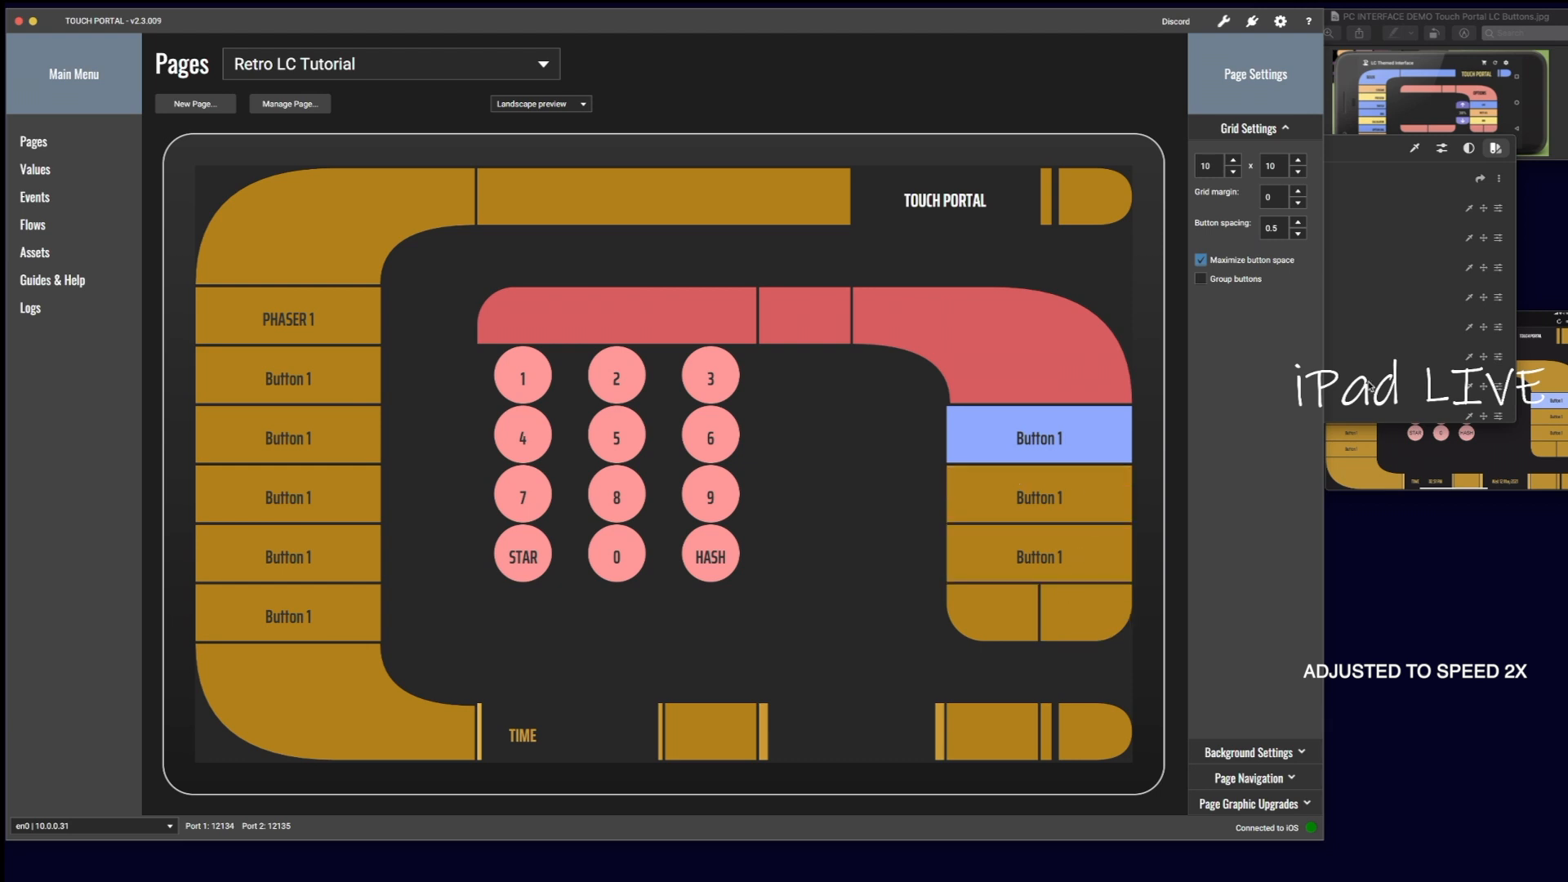
Step: Recolor the third Button 1 block of the inner frame to Kournikova's hex code #ffe979 from Color Slurp and save it
{"action": "left_click", "coordinate": [1001, 546]}
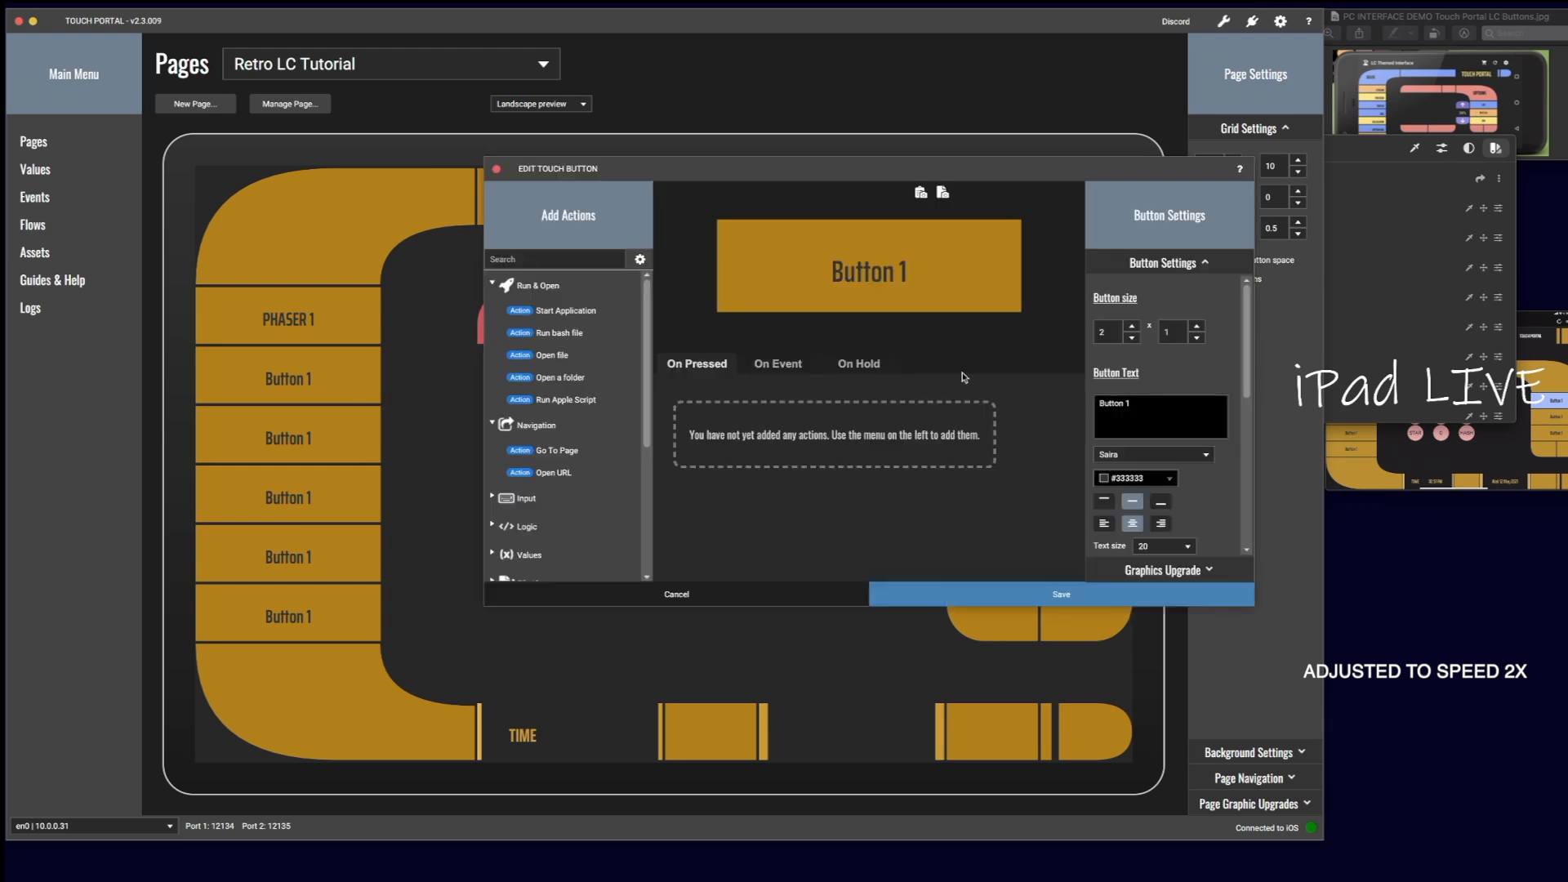
{"action": "left_click", "coordinate": [1176, 570]}
{"action": "scroll", "coordinate": [1159, 557], "scroll_direction": "down", "scroll_amount": 2}
{"action": "left_click", "coordinate": [1142, 535]}
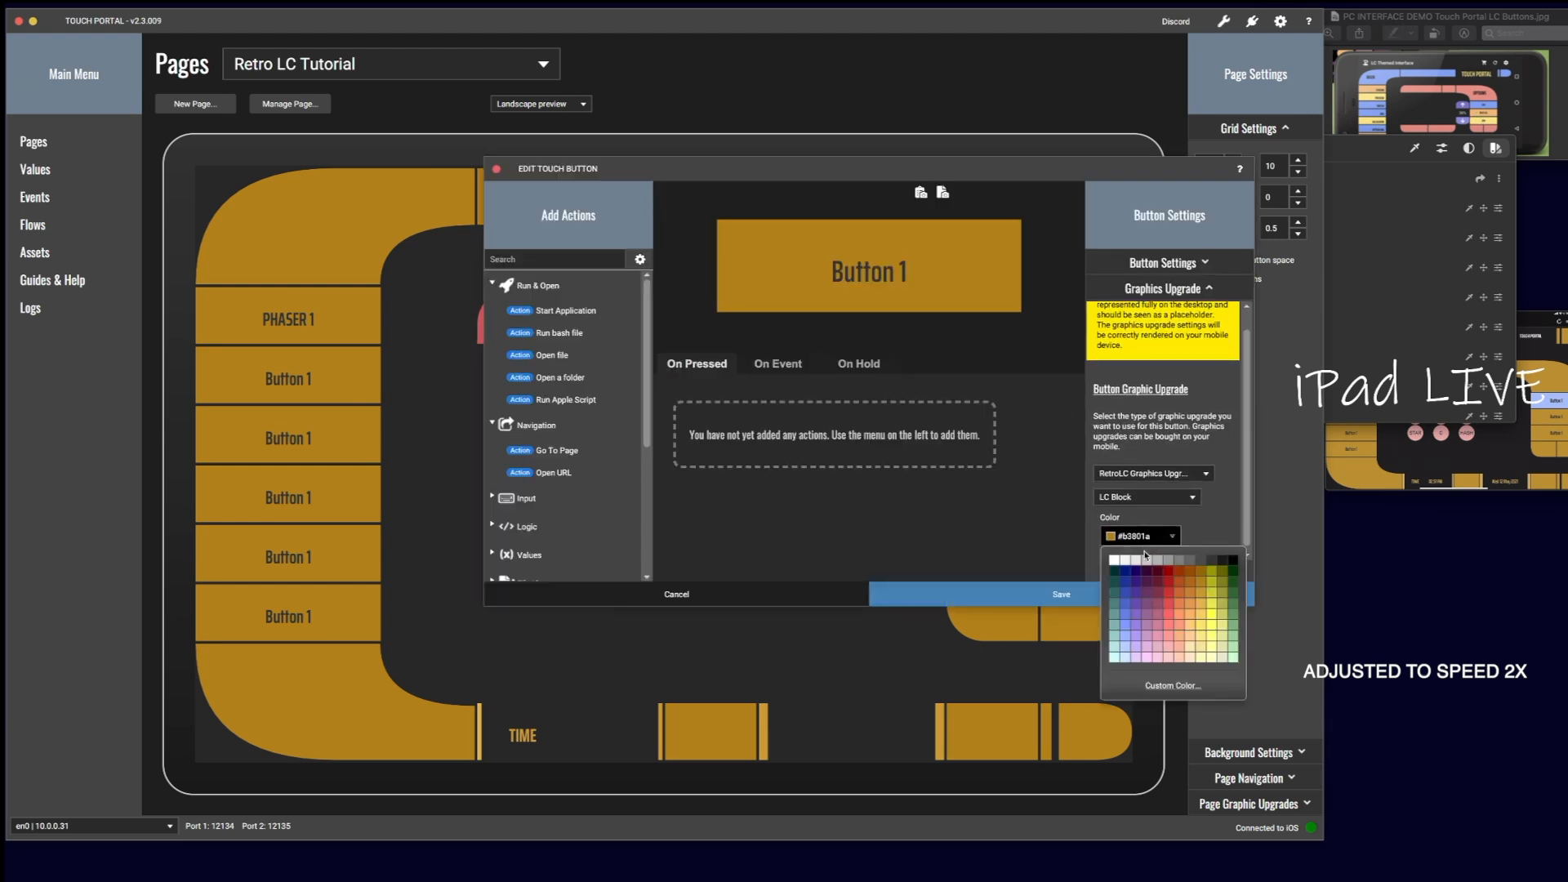
{"action": "left_click", "coordinate": [1168, 683]}
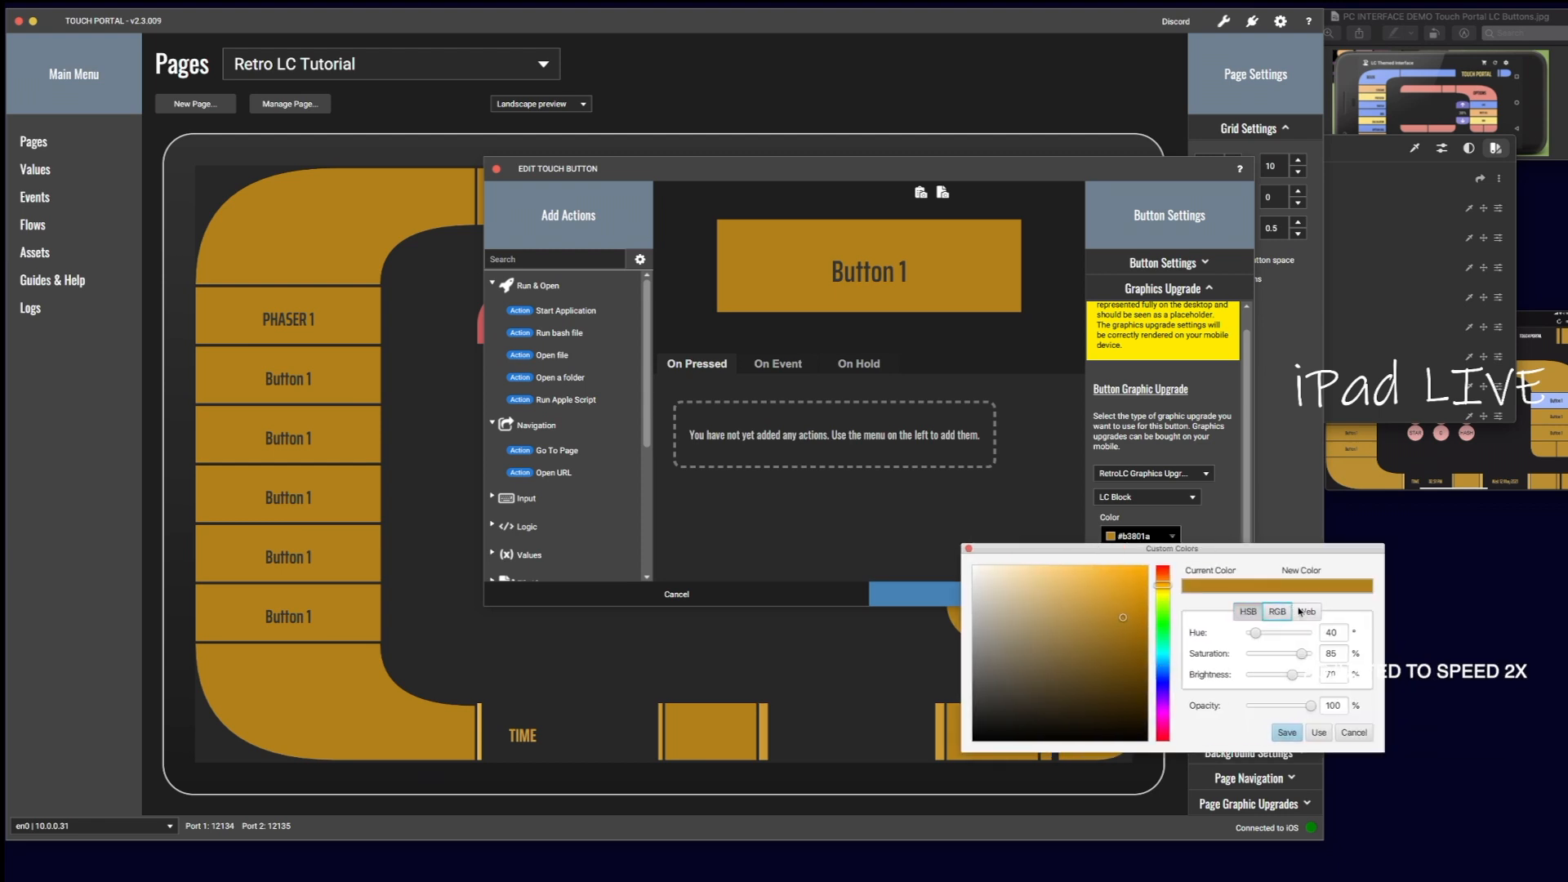
{"action": "left_click", "coordinate": [1294, 615]}
{"action": "left_click", "coordinate": [1362, 193]}
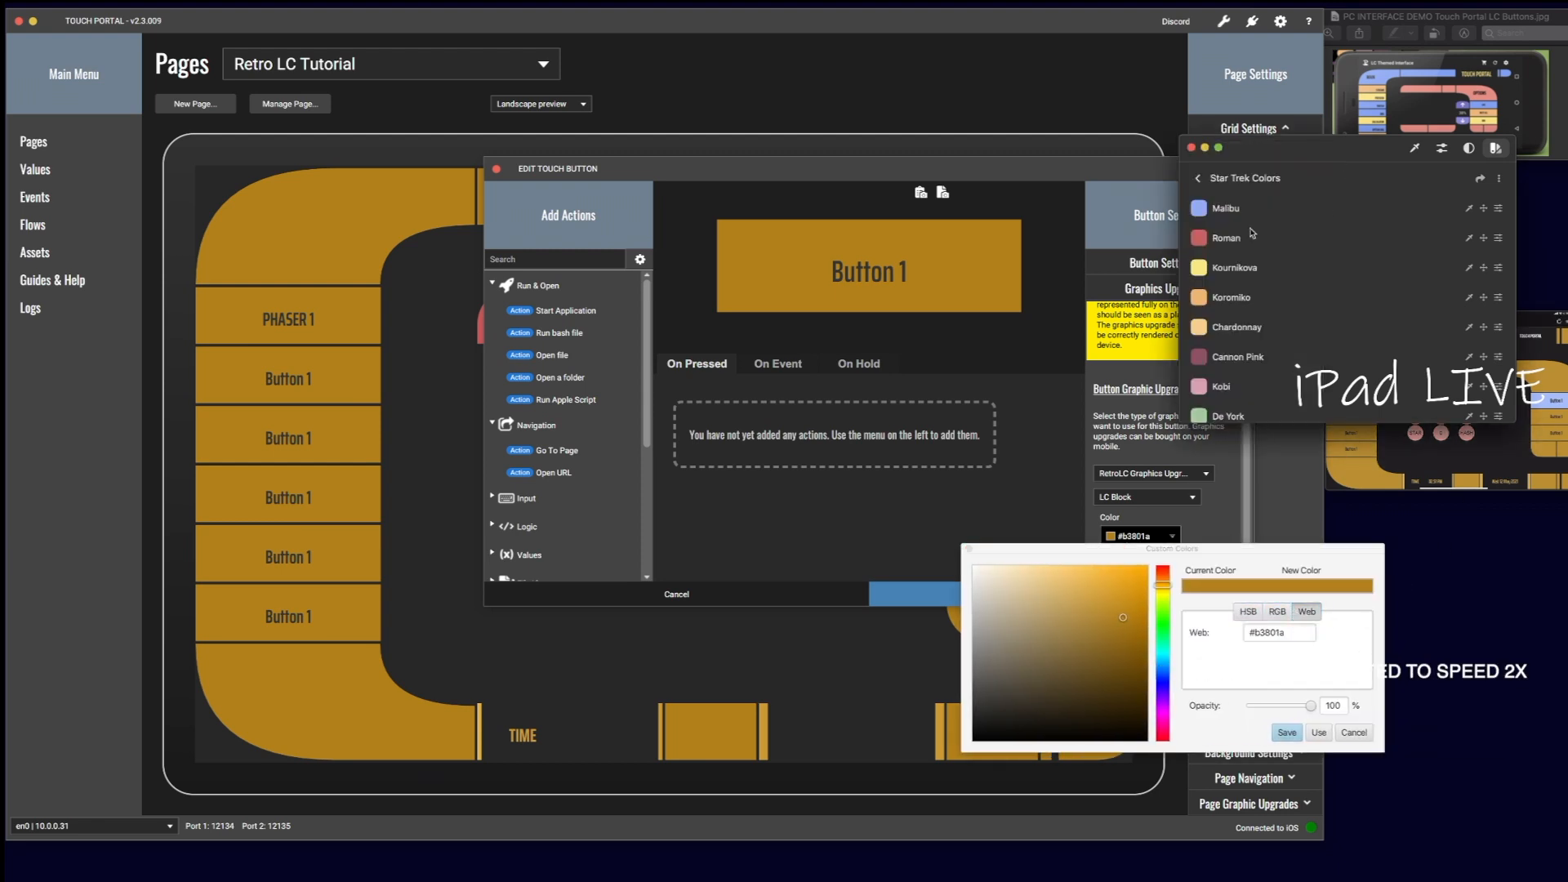
{"action": "left_click", "coordinate": [1199, 268]}
{"action": "left_click", "coordinate": [1282, 420]}
{"action": "double_click", "coordinate": [1285, 633]}
{"action": "type", "text": "FFE979"}
{"action": "left_click", "coordinate": [1288, 733]}
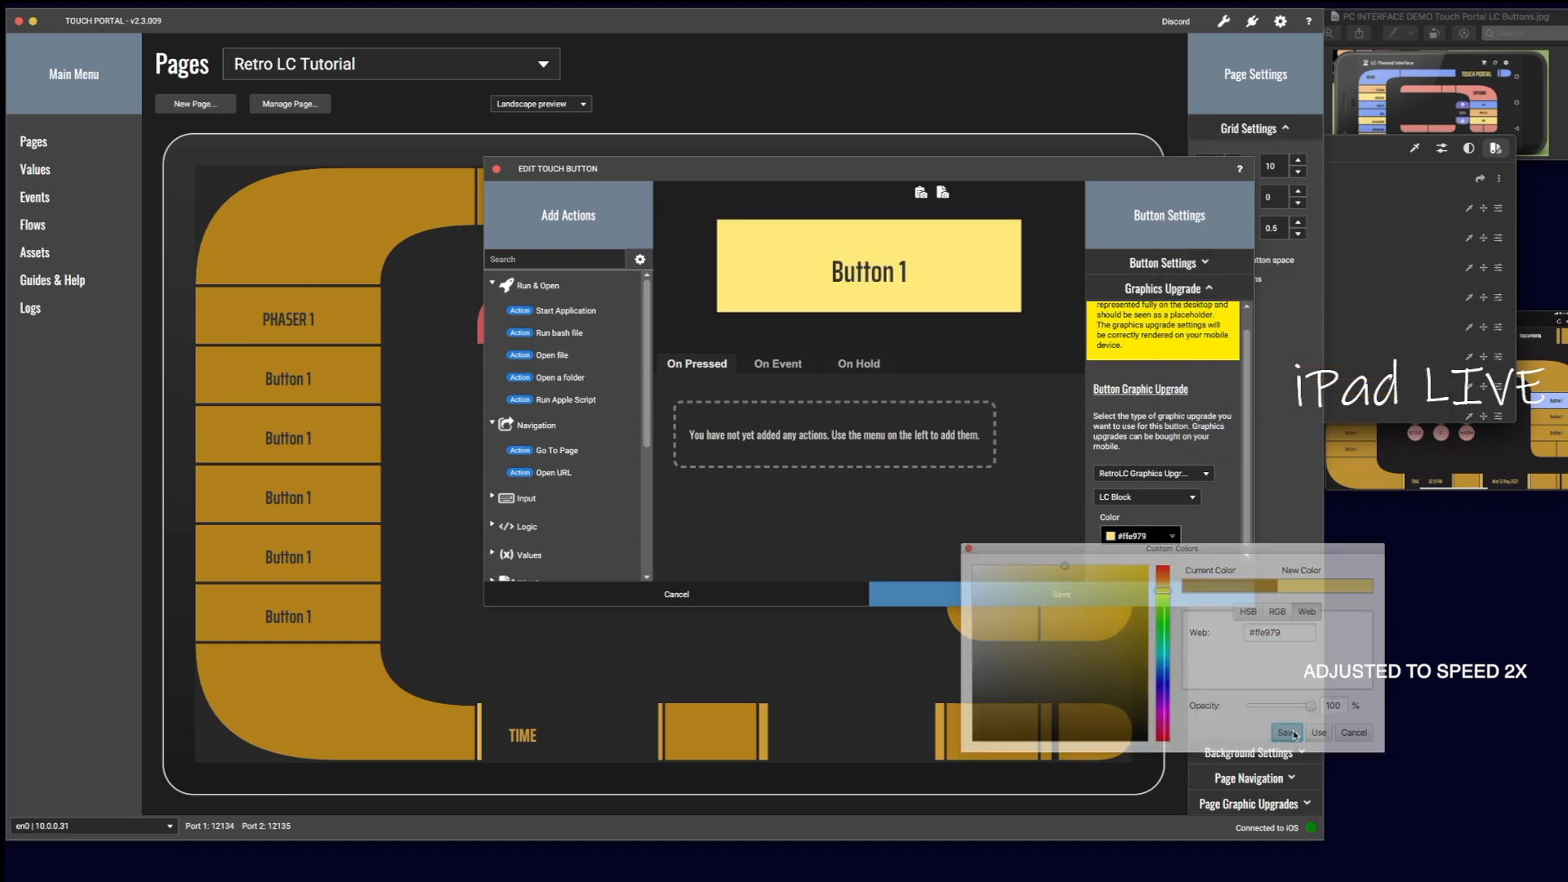
{"action": "left_click", "coordinate": [1082, 599]}
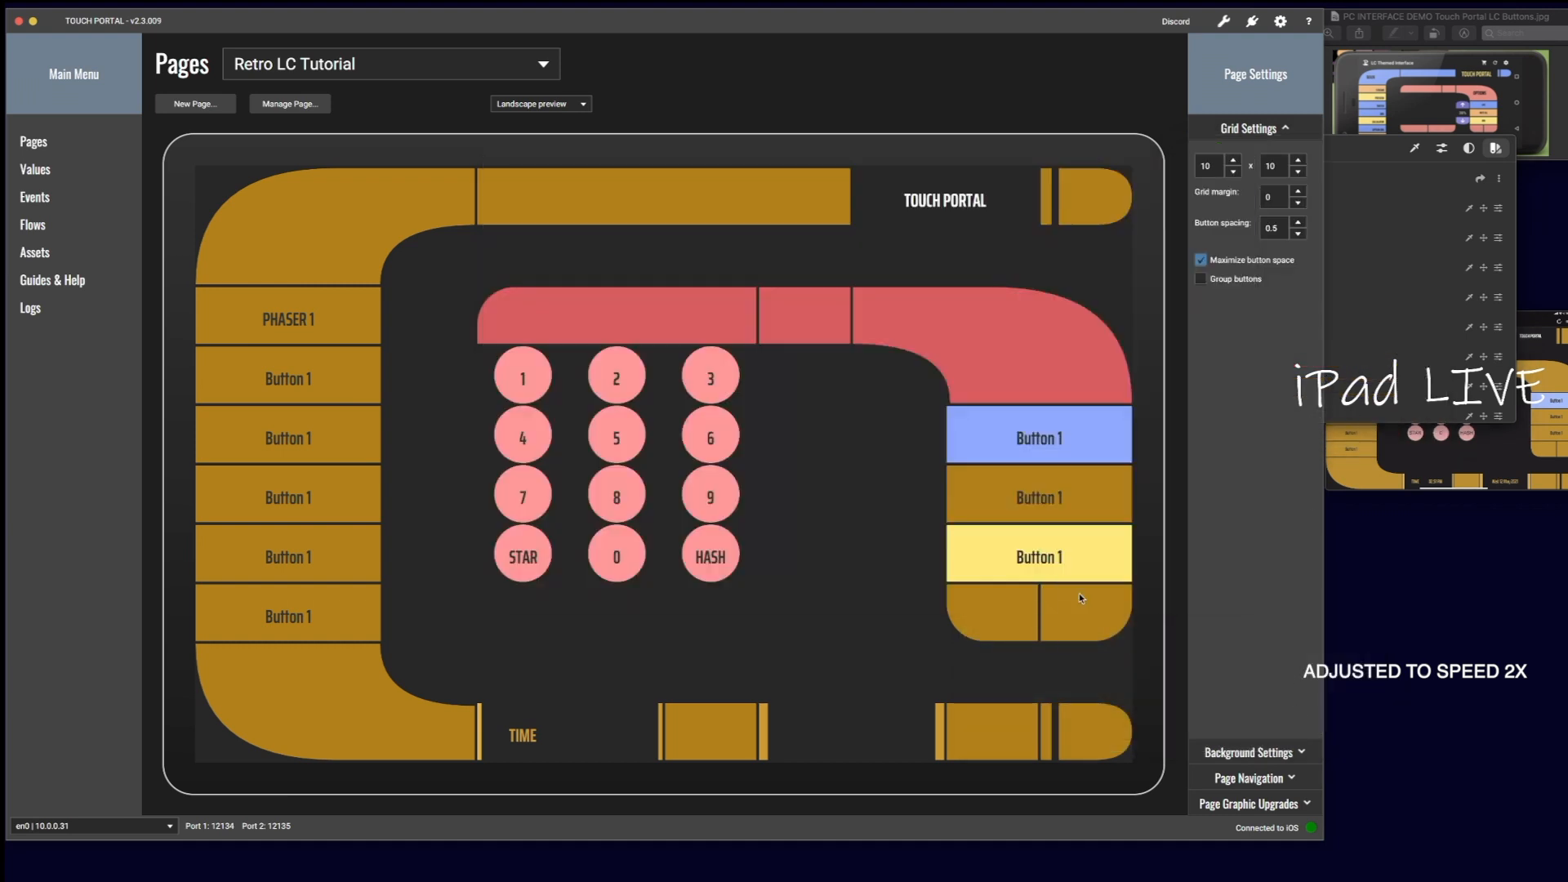
Step: Copy Roman's hex code from Color Slurp, set the inner frame's bottom-left rounded corner to #d85d61, and save it
{"action": "left_click", "coordinate": [982, 605]}
{"action": "left_click", "coordinate": [1164, 289]}
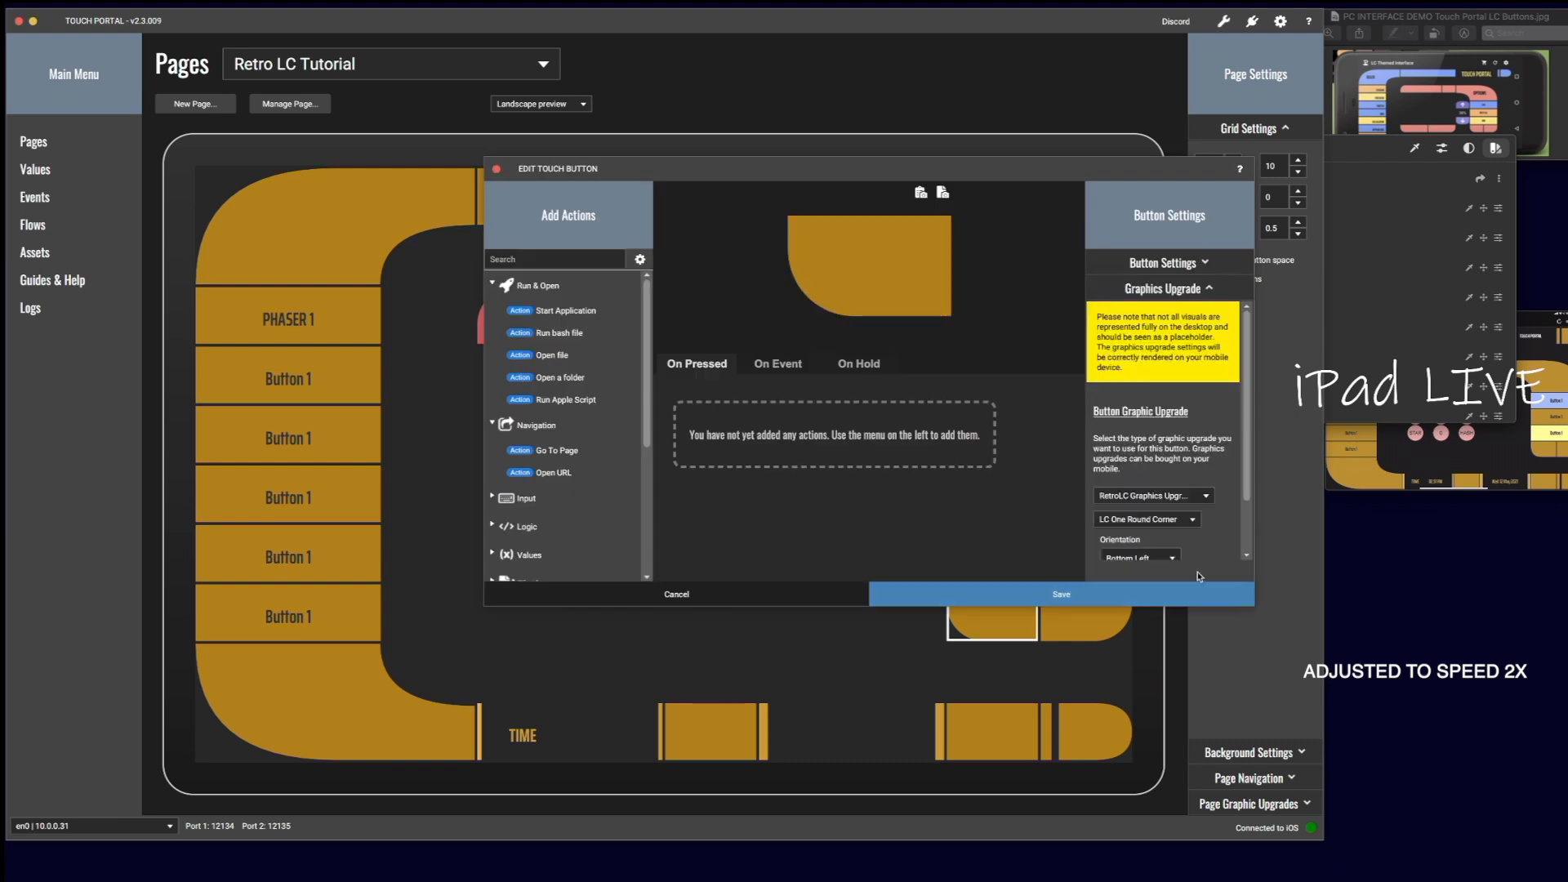
{"action": "left_click", "coordinate": [1148, 531]}
{"action": "left_click", "coordinate": [1173, 680]}
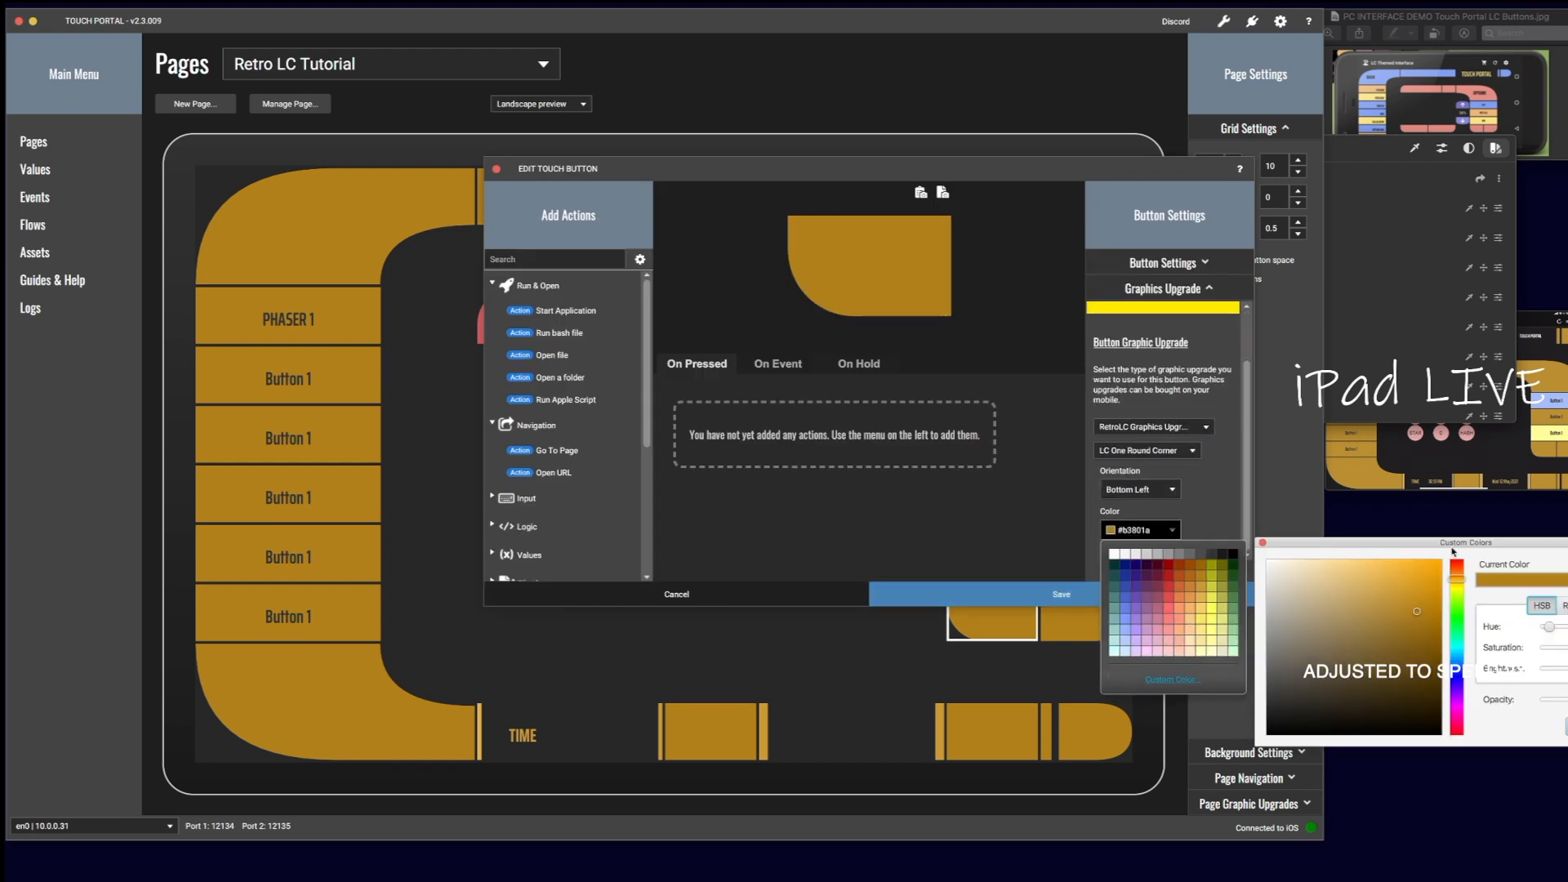
{"action": "left_click", "coordinate": [1329, 192]}
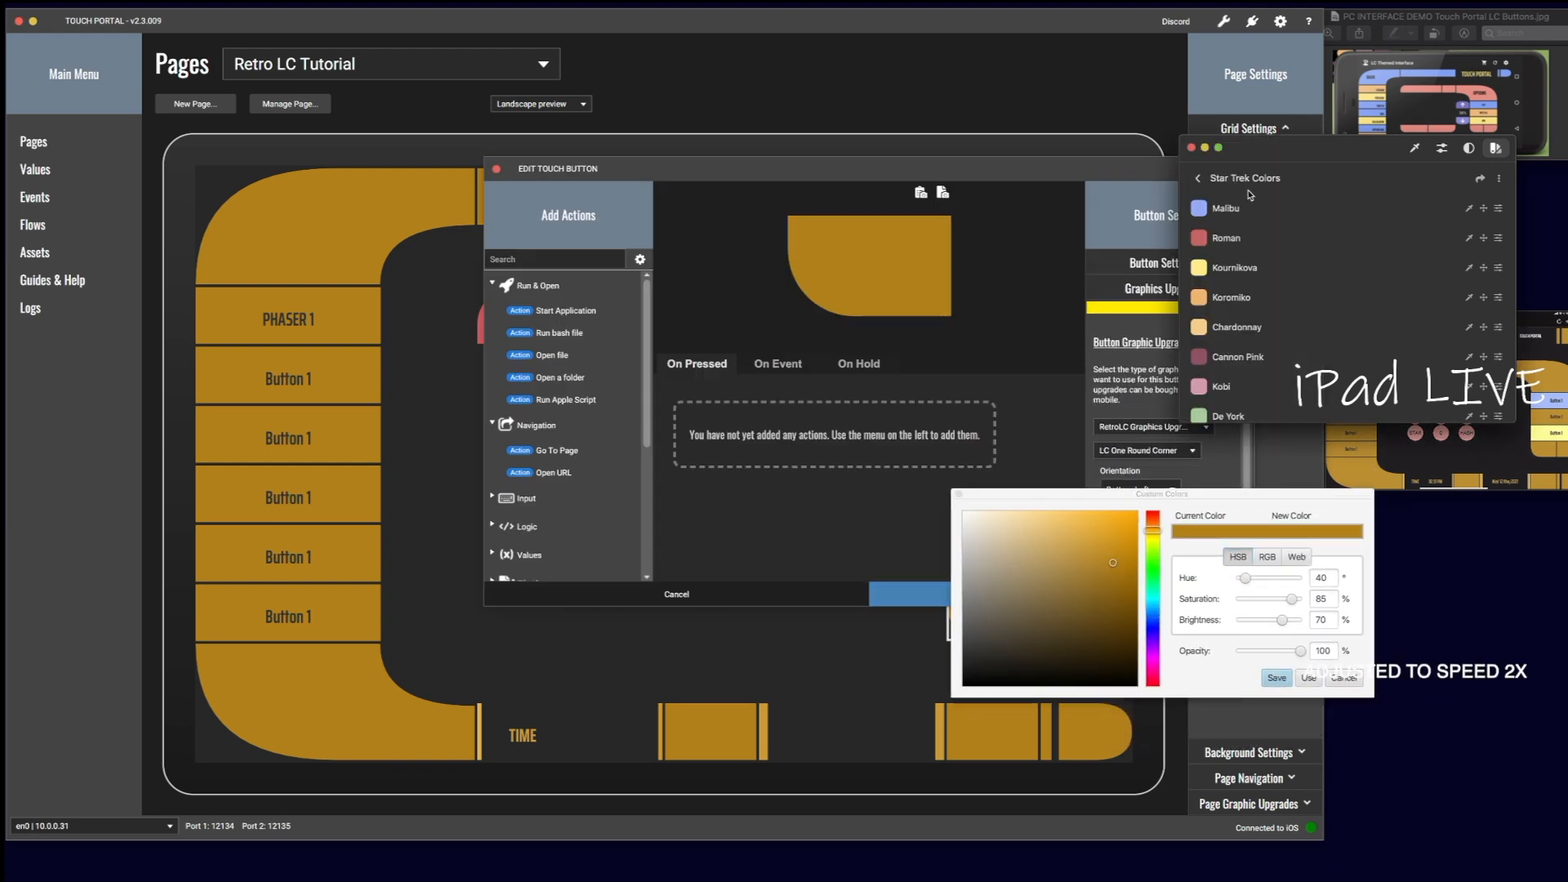
{"action": "left_click", "coordinate": [1234, 238]}
{"action": "double_click", "coordinate": [1303, 299]}
{"action": "key", "text": "ctrl+c"}
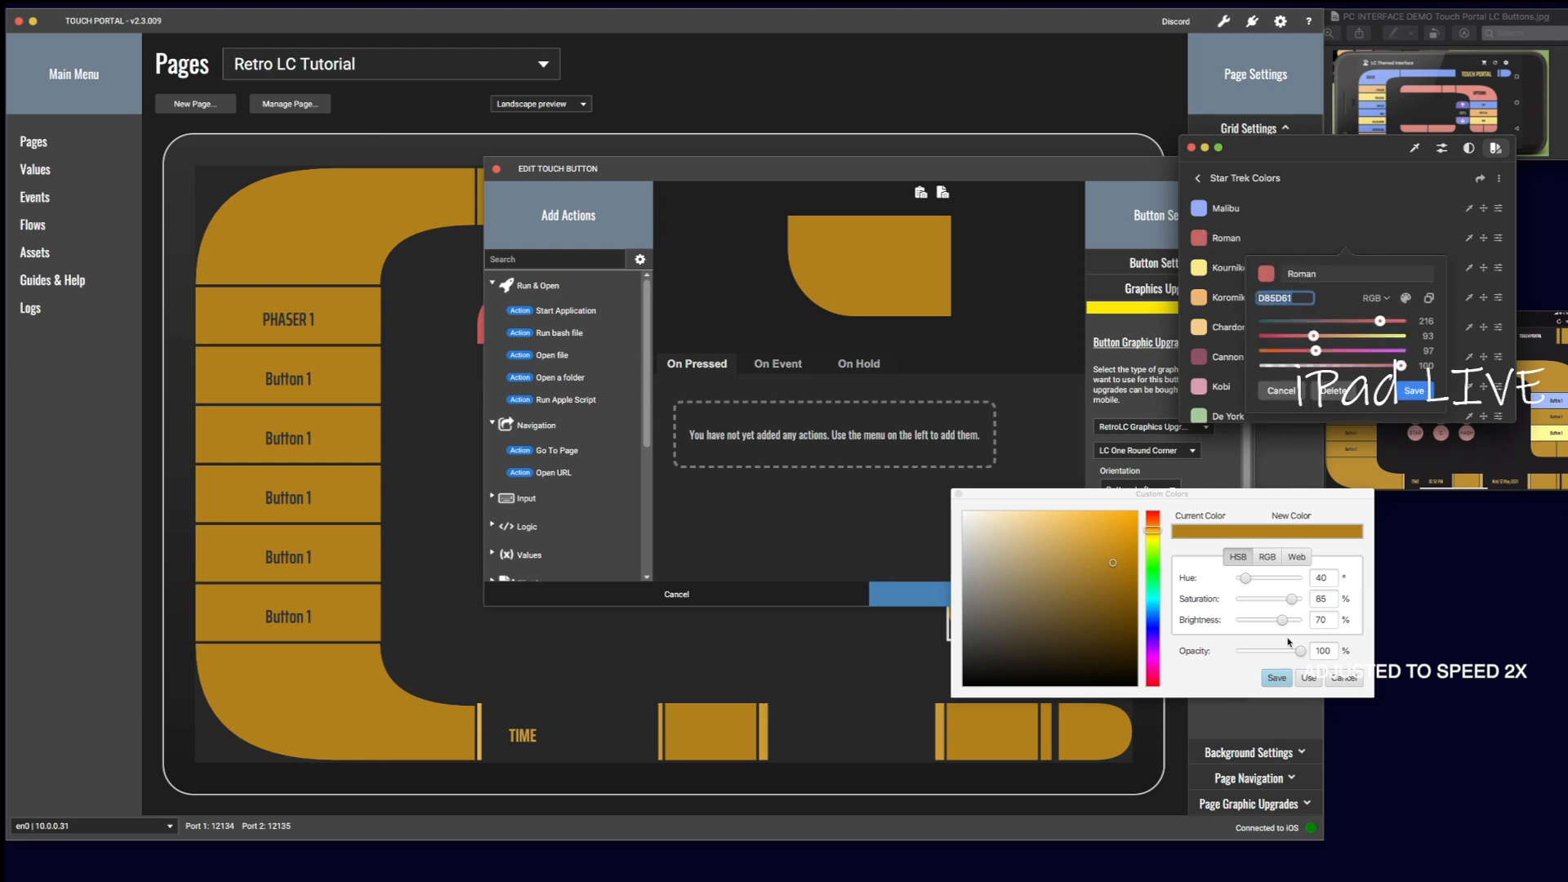
{"action": "left_click", "coordinate": [1297, 557]}
{"action": "key", "text": "ctrl+v"}
{"action": "left_click", "coordinate": [1277, 678]}
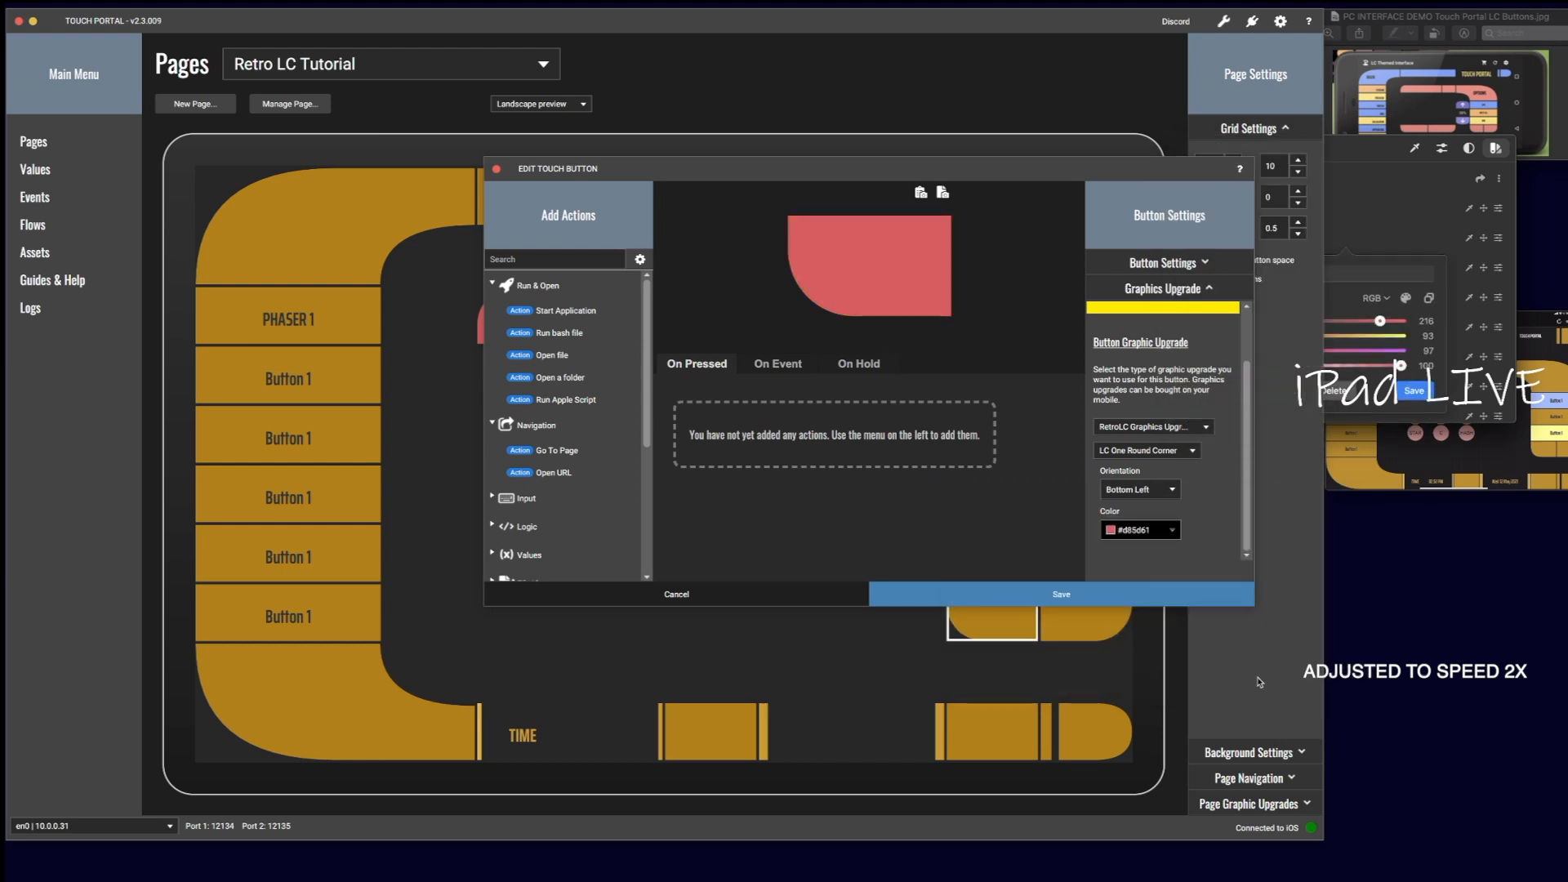
{"action": "left_click", "coordinate": [1106, 596]}
Step: Recolor the inner frame's bottom-right rounded corner to #d85d61 and save it
{"action": "left_click", "coordinate": [1091, 600]}
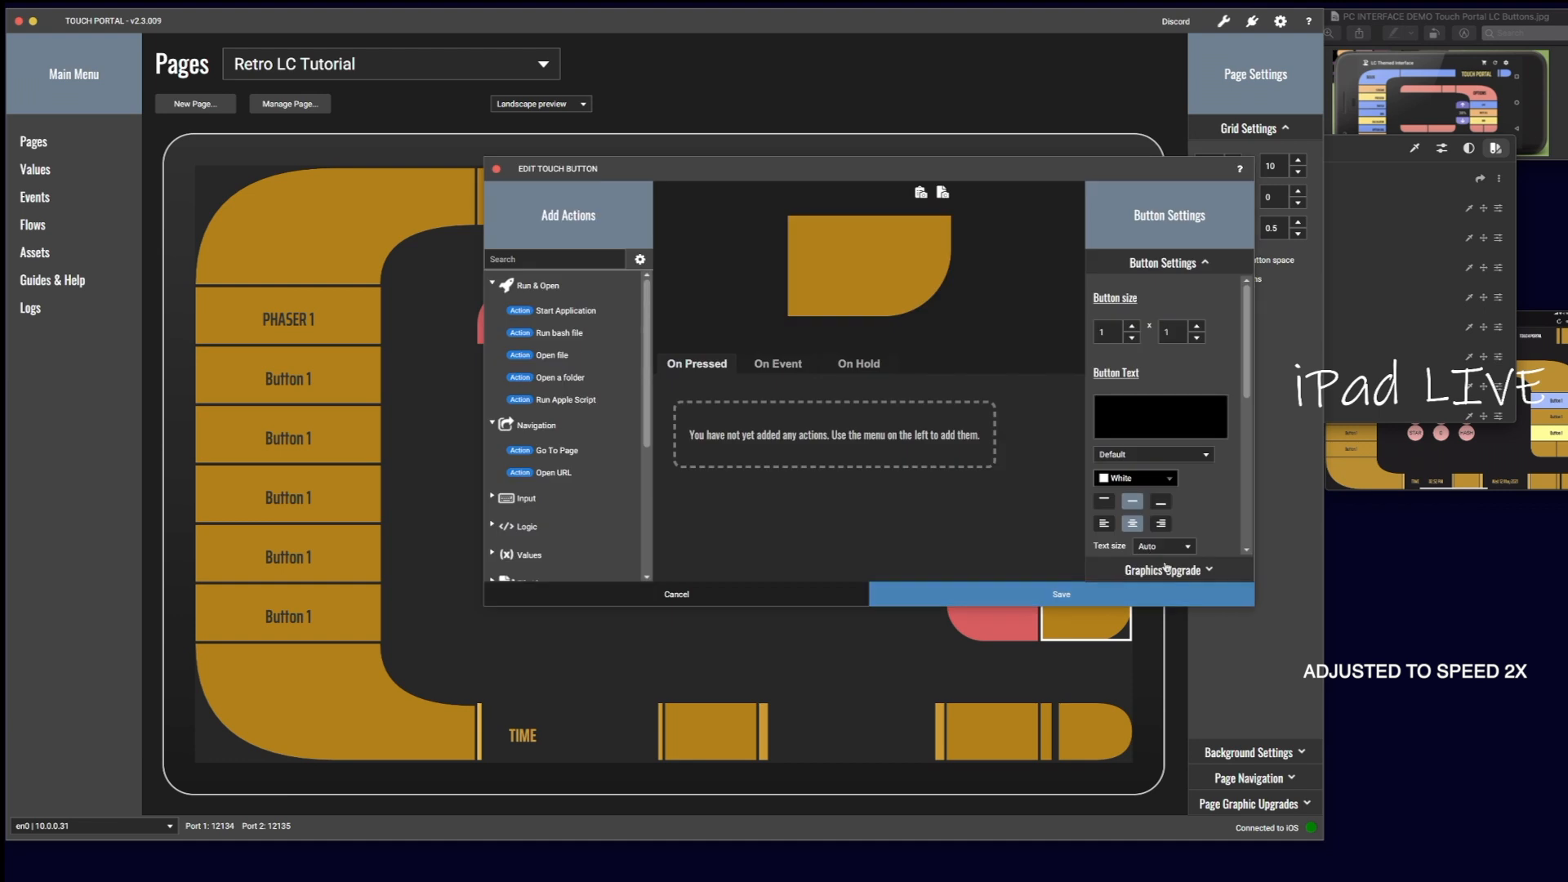
{"action": "left_click", "coordinate": [1167, 570]}
{"action": "left_click", "coordinate": [1140, 531]}
{"action": "left_click", "coordinate": [1191, 679]}
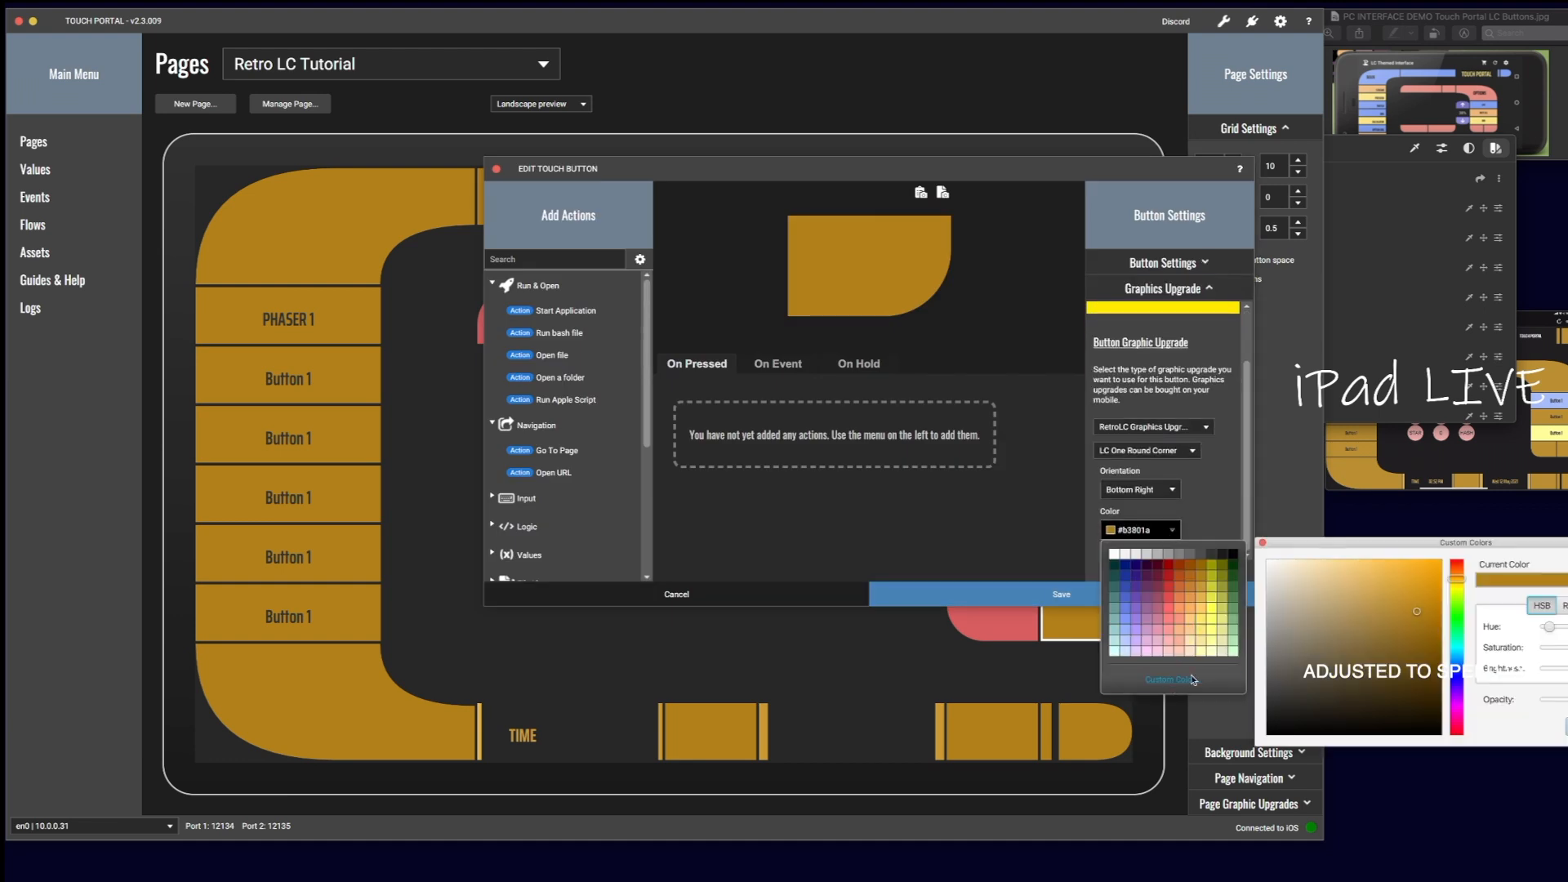
{"action": "left_click_drag", "start_coordinate": [1389, 546], "coordinate": [966, 495]}
{"action": "left_click", "coordinate": [1179, 553]}
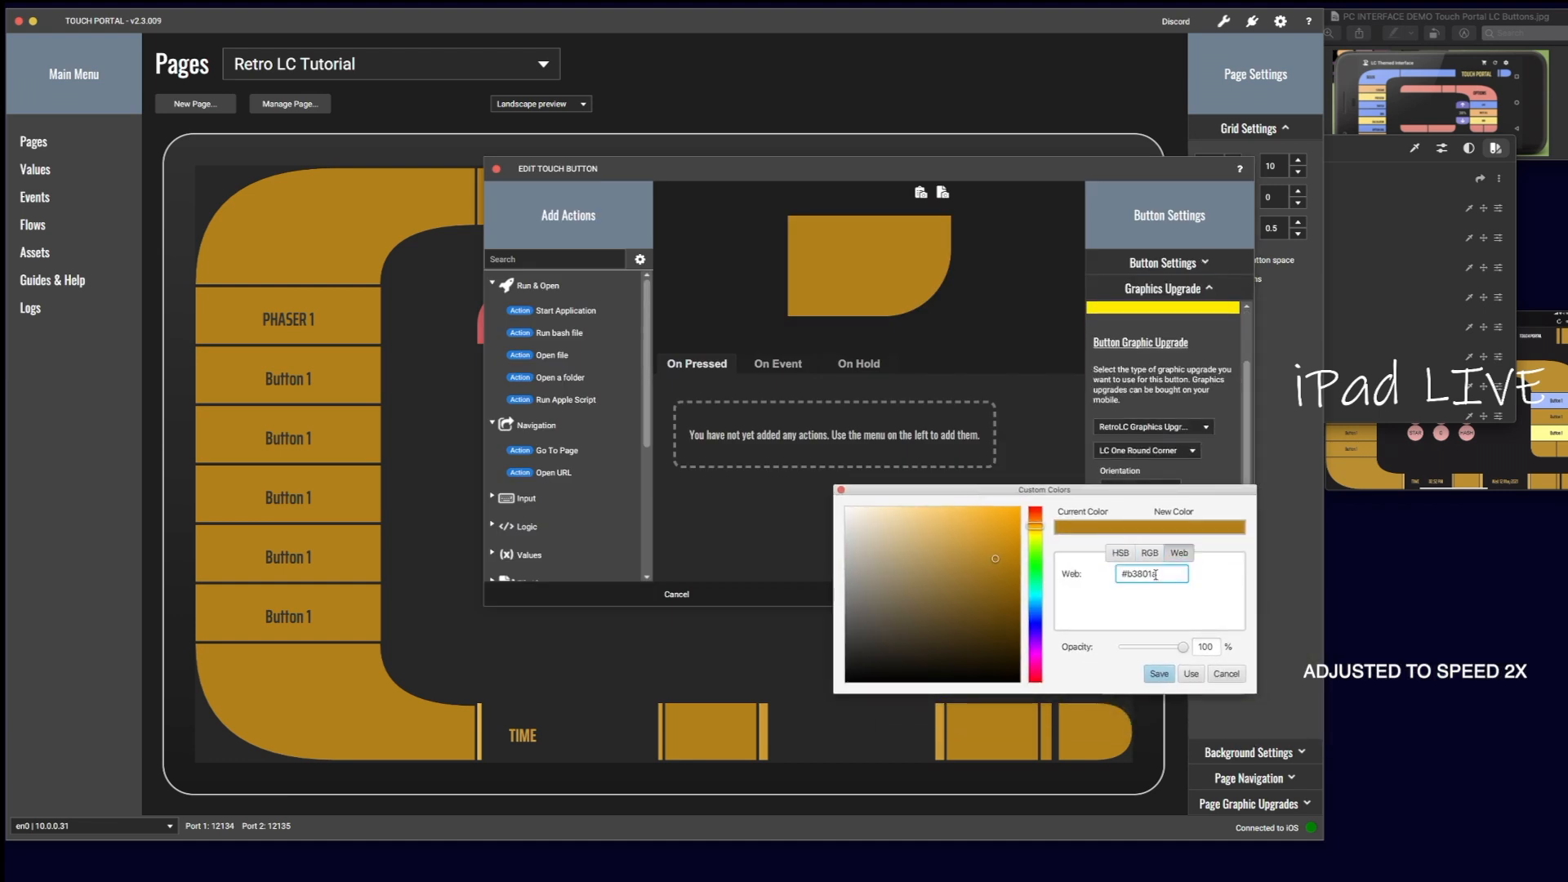
{"action": "type", "text": "#d85d61"}
{"action": "left_click", "coordinate": [1159, 674]}
{"action": "left_click", "coordinate": [1086, 594]}
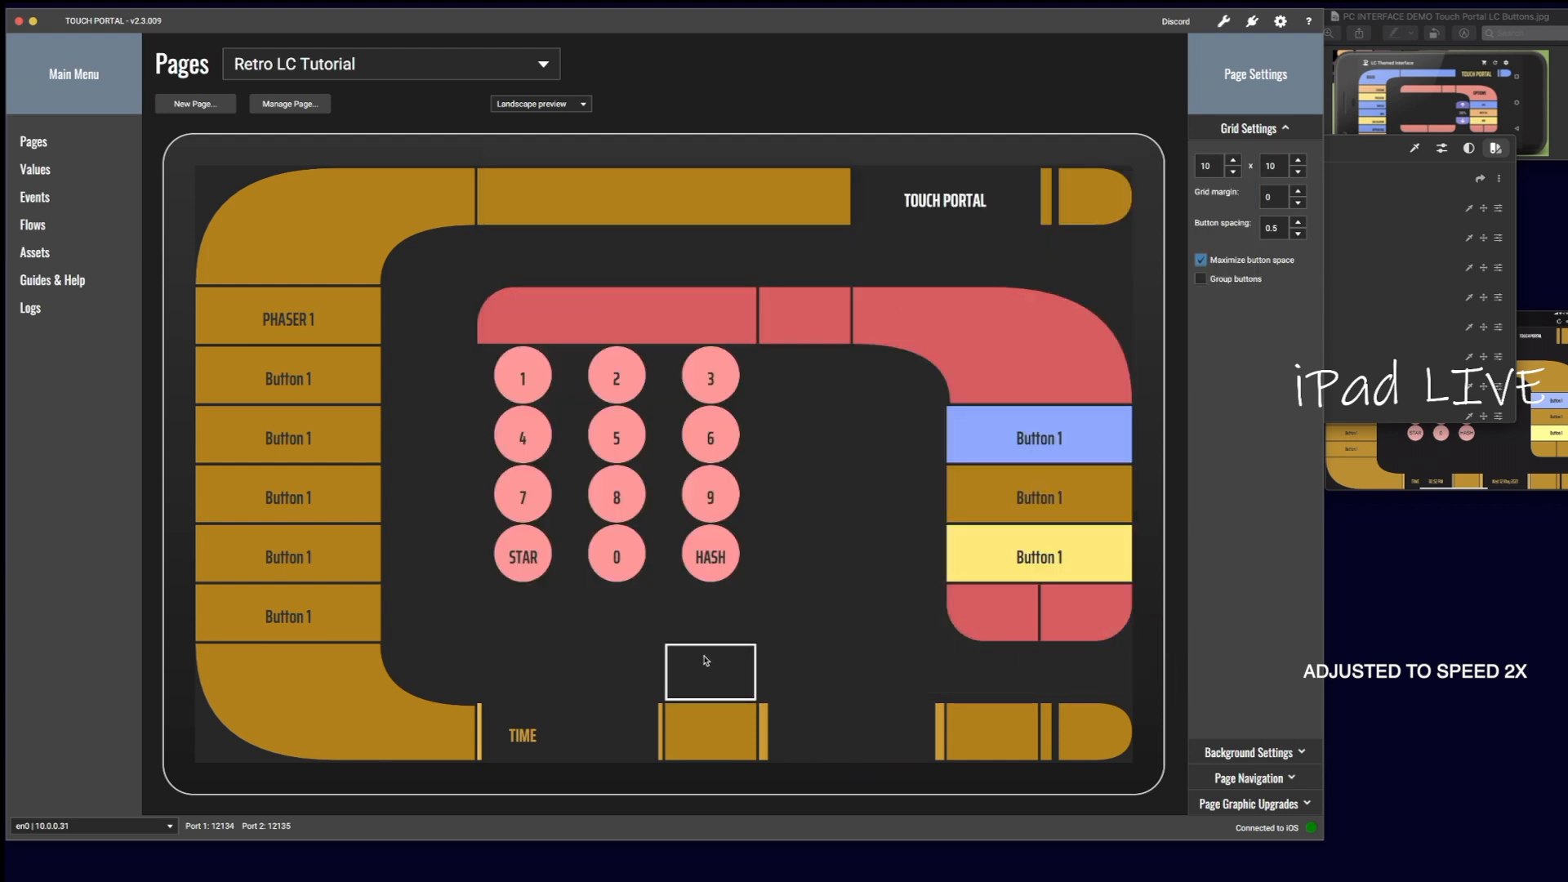
Step: Create a button in the empty cell beside the blue Button 1 block, using the RetroLC upgrade's LC Closed Bullet shape with direction Up
{"action": "left_click", "coordinate": [887, 425]}
{"action": "left_click", "coordinate": [1135, 572]}
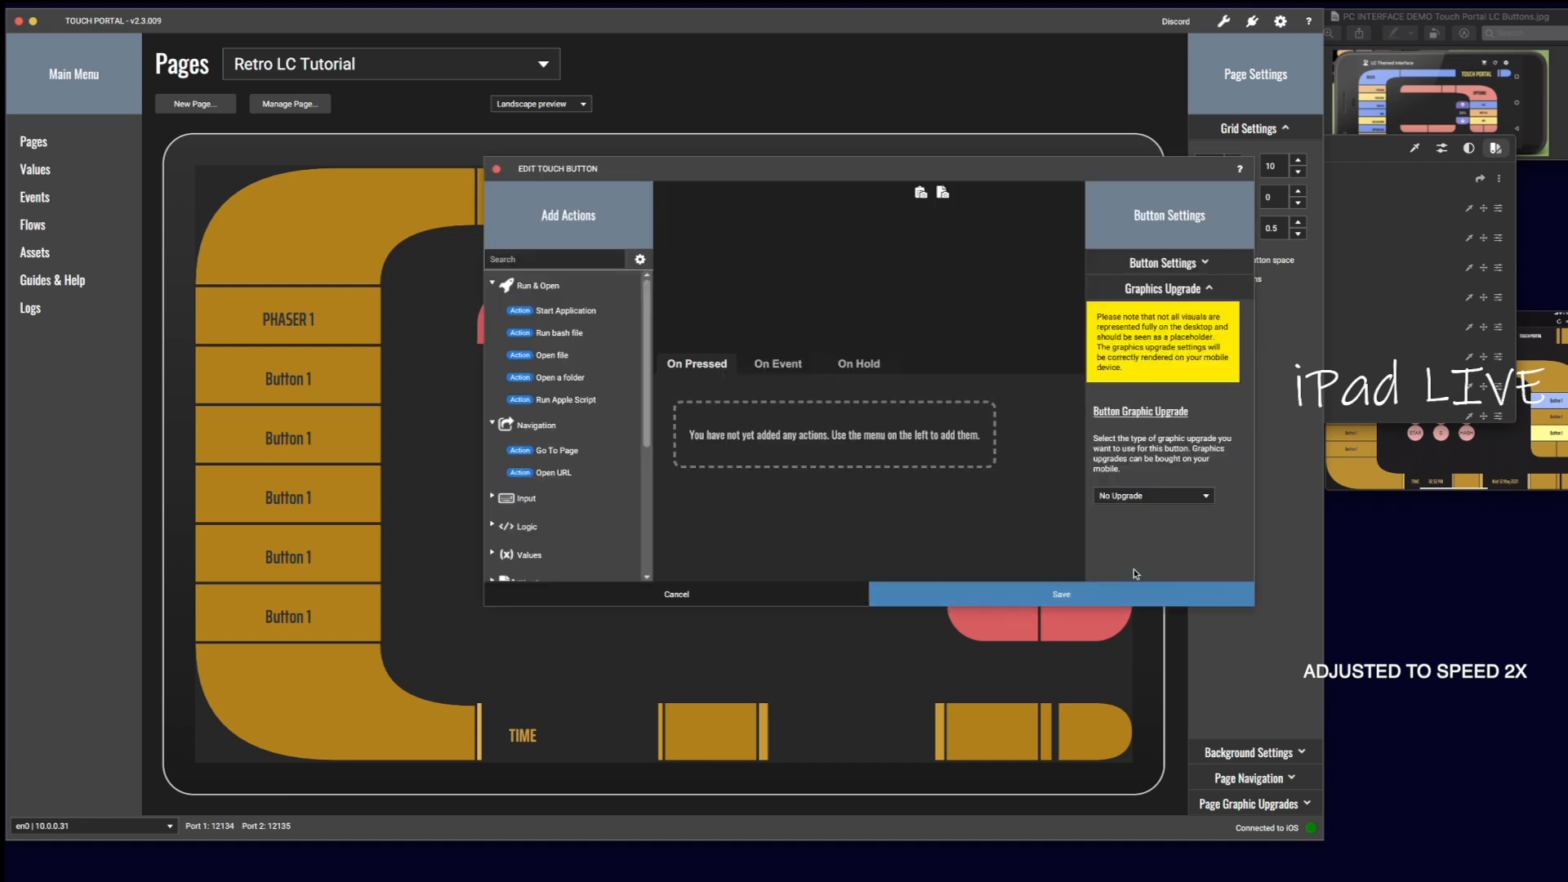
{"action": "left_click", "coordinate": [1153, 496]}
{"action": "left_click", "coordinate": [1140, 545]}
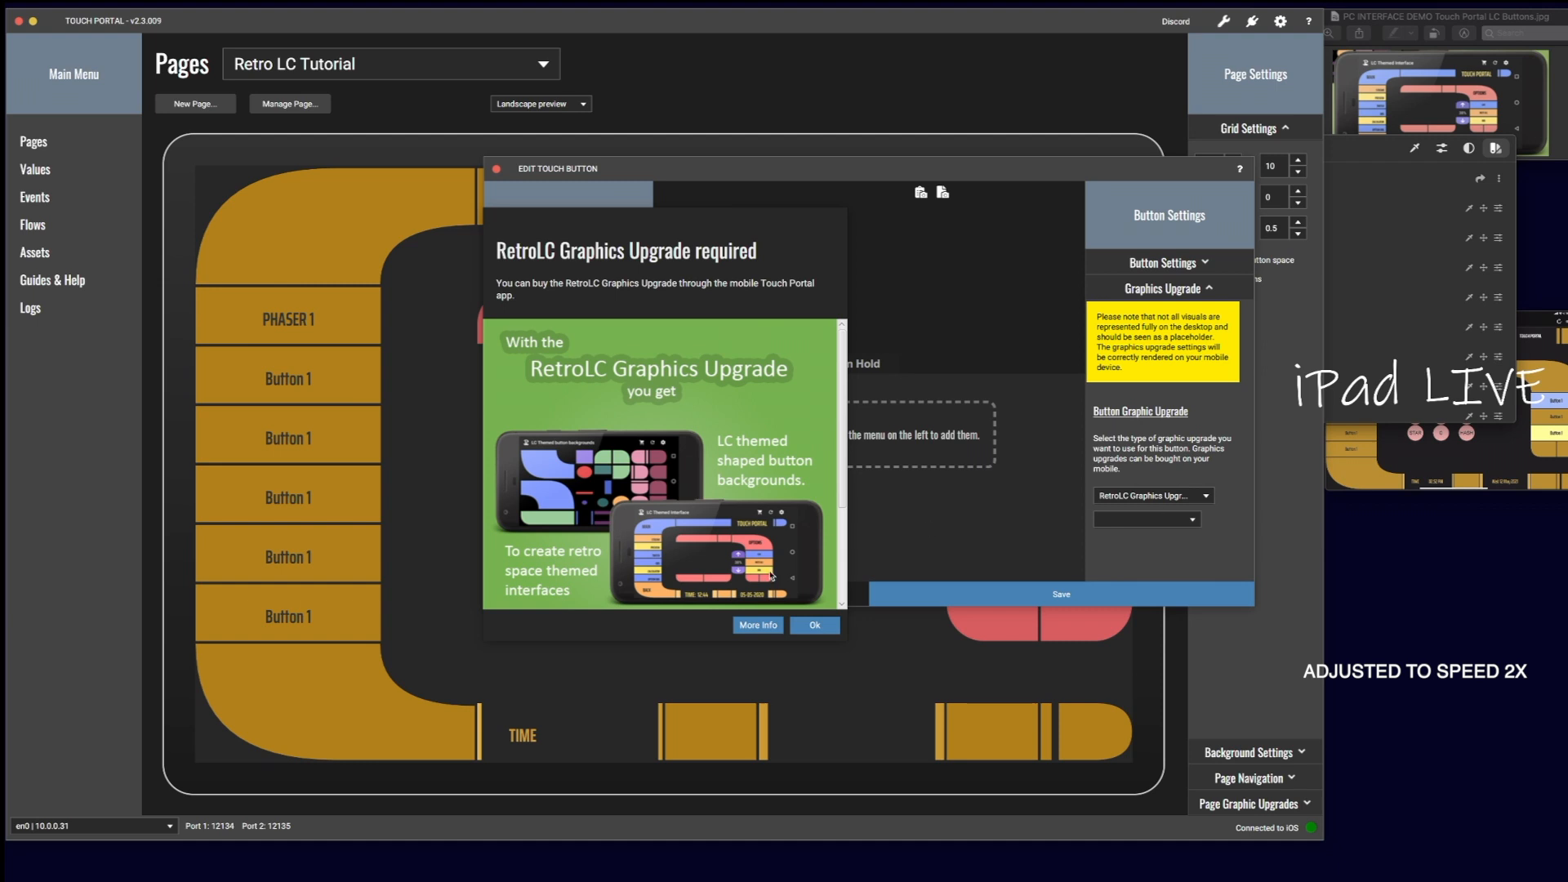
{"action": "left_click", "coordinate": [815, 624]}
{"action": "left_click", "coordinate": [1159, 520]}
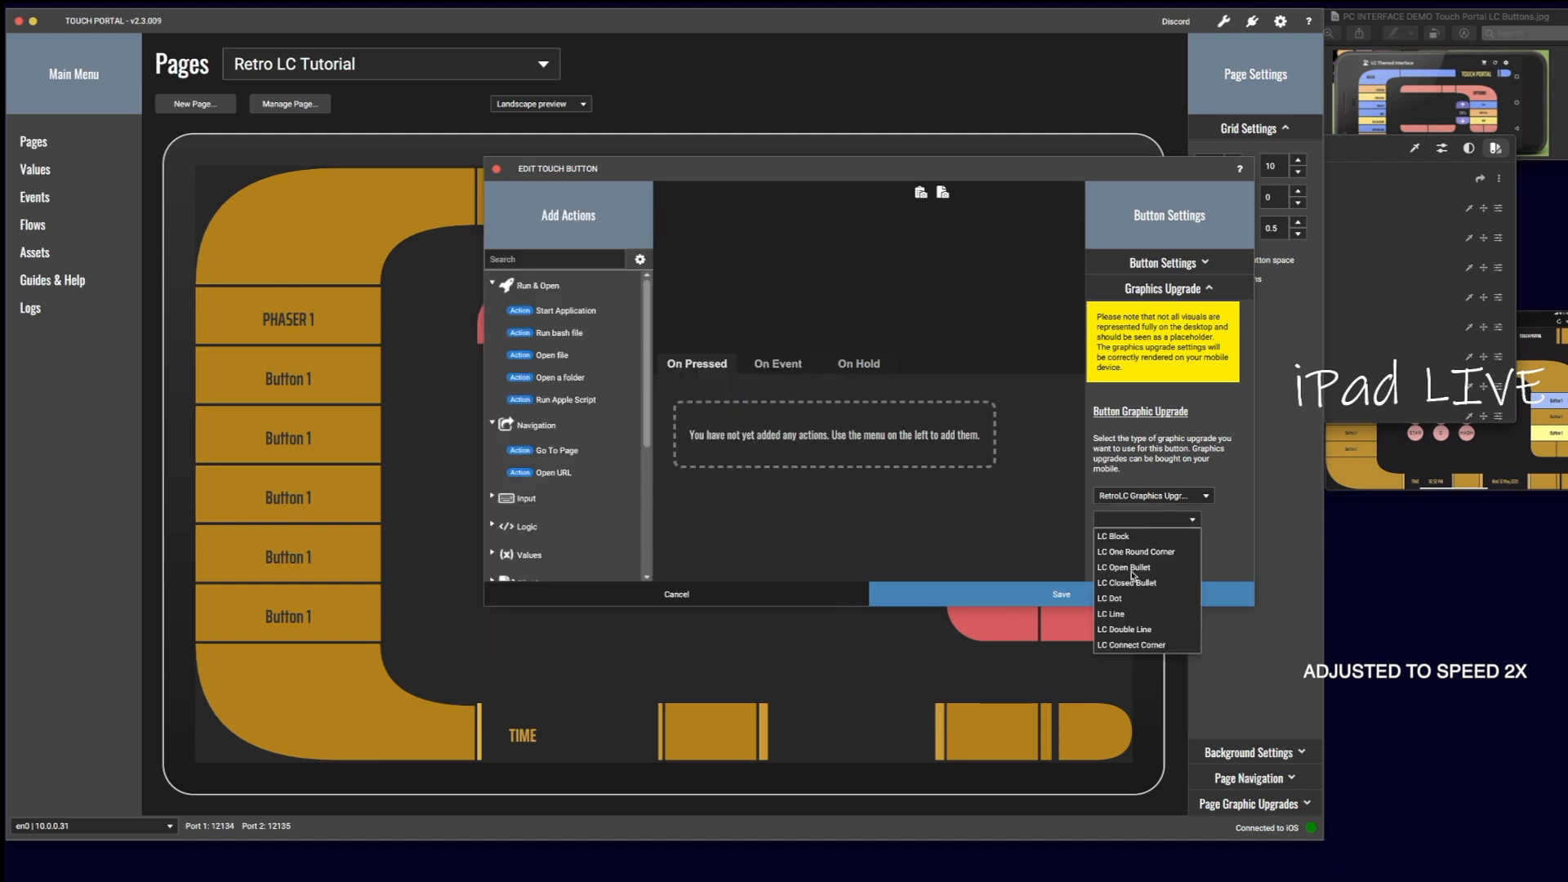
{"action": "left_click", "coordinate": [1128, 583]}
{"action": "left_click", "coordinate": [1175, 558]}
{"action": "left_click", "coordinate": [1113, 574]}
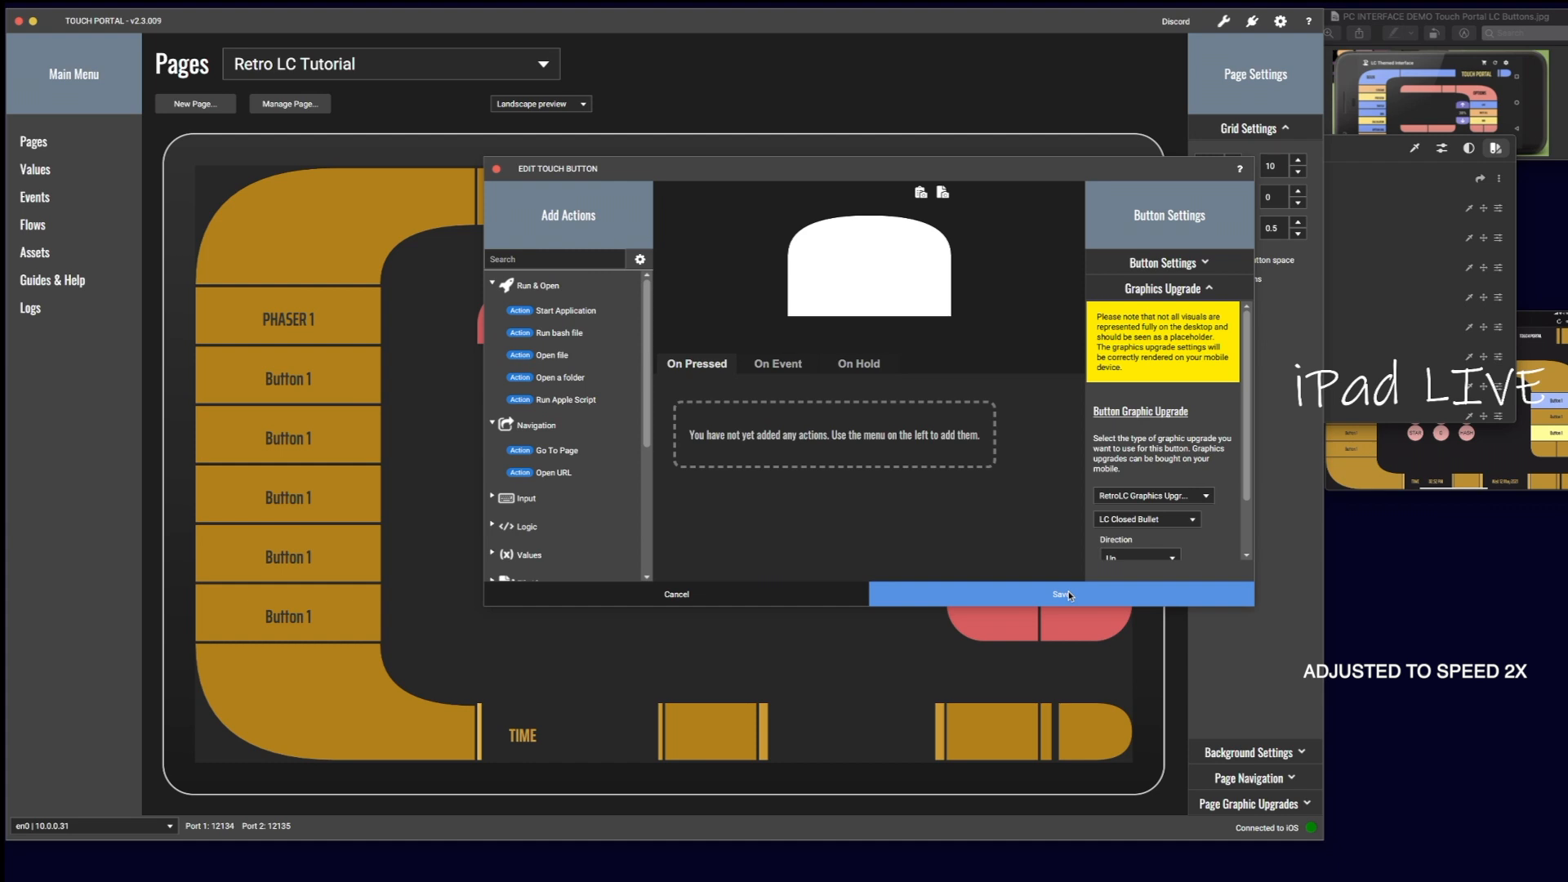
Step: Set the new bullet button's color to the light purple #b399ff
{"action": "scroll", "coordinate": [1160, 458], "scroll_direction": "down", "scroll_amount": 2}
{"action": "left_click", "coordinate": [1143, 529]}
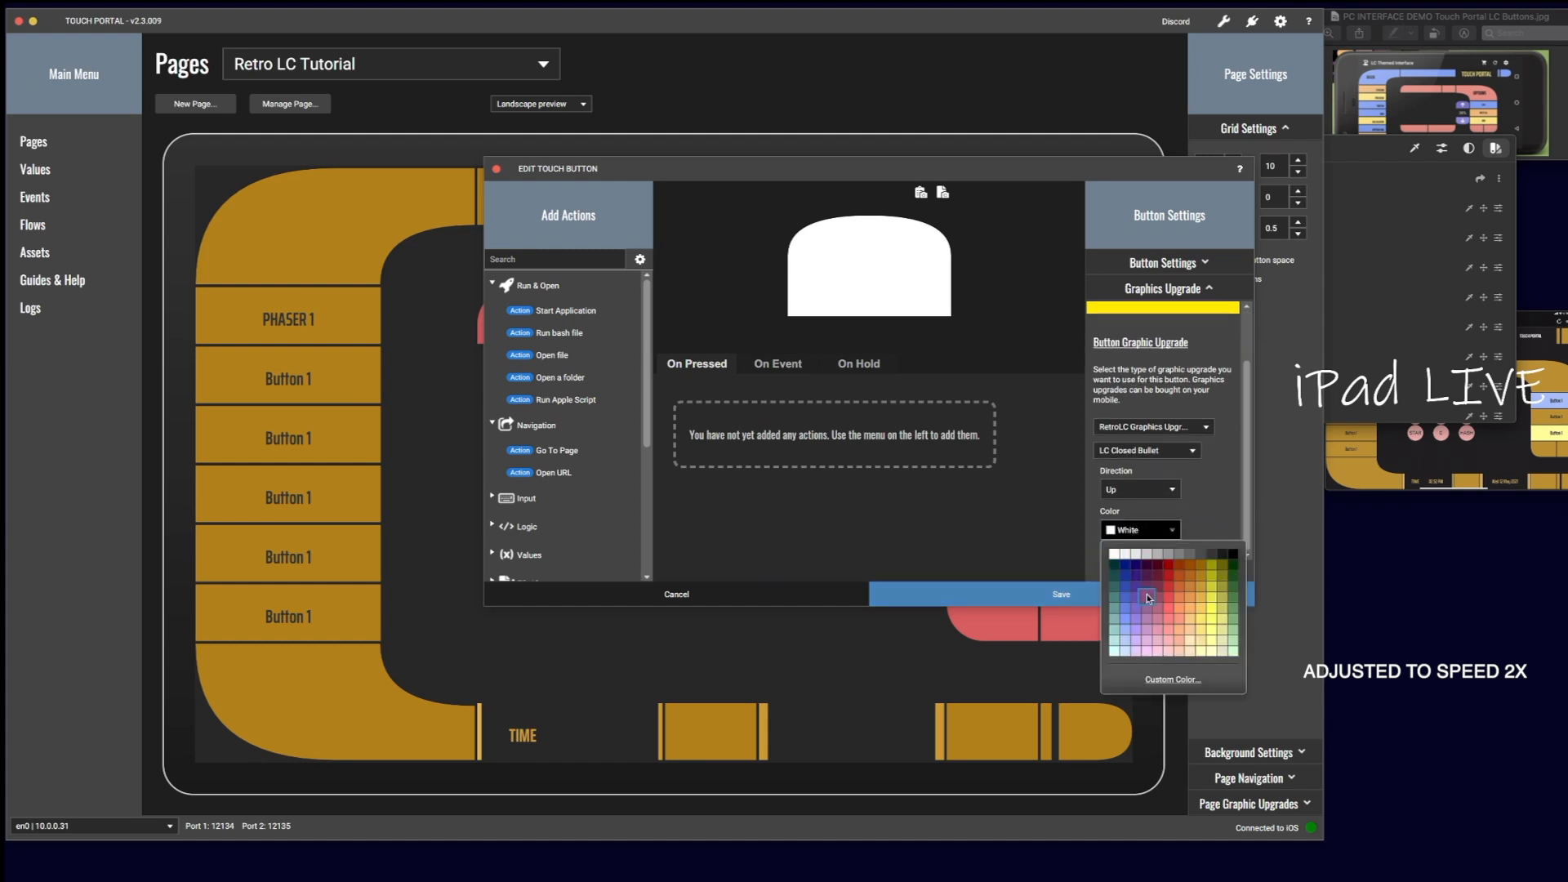
{"action": "left_click", "coordinate": [1135, 610]}
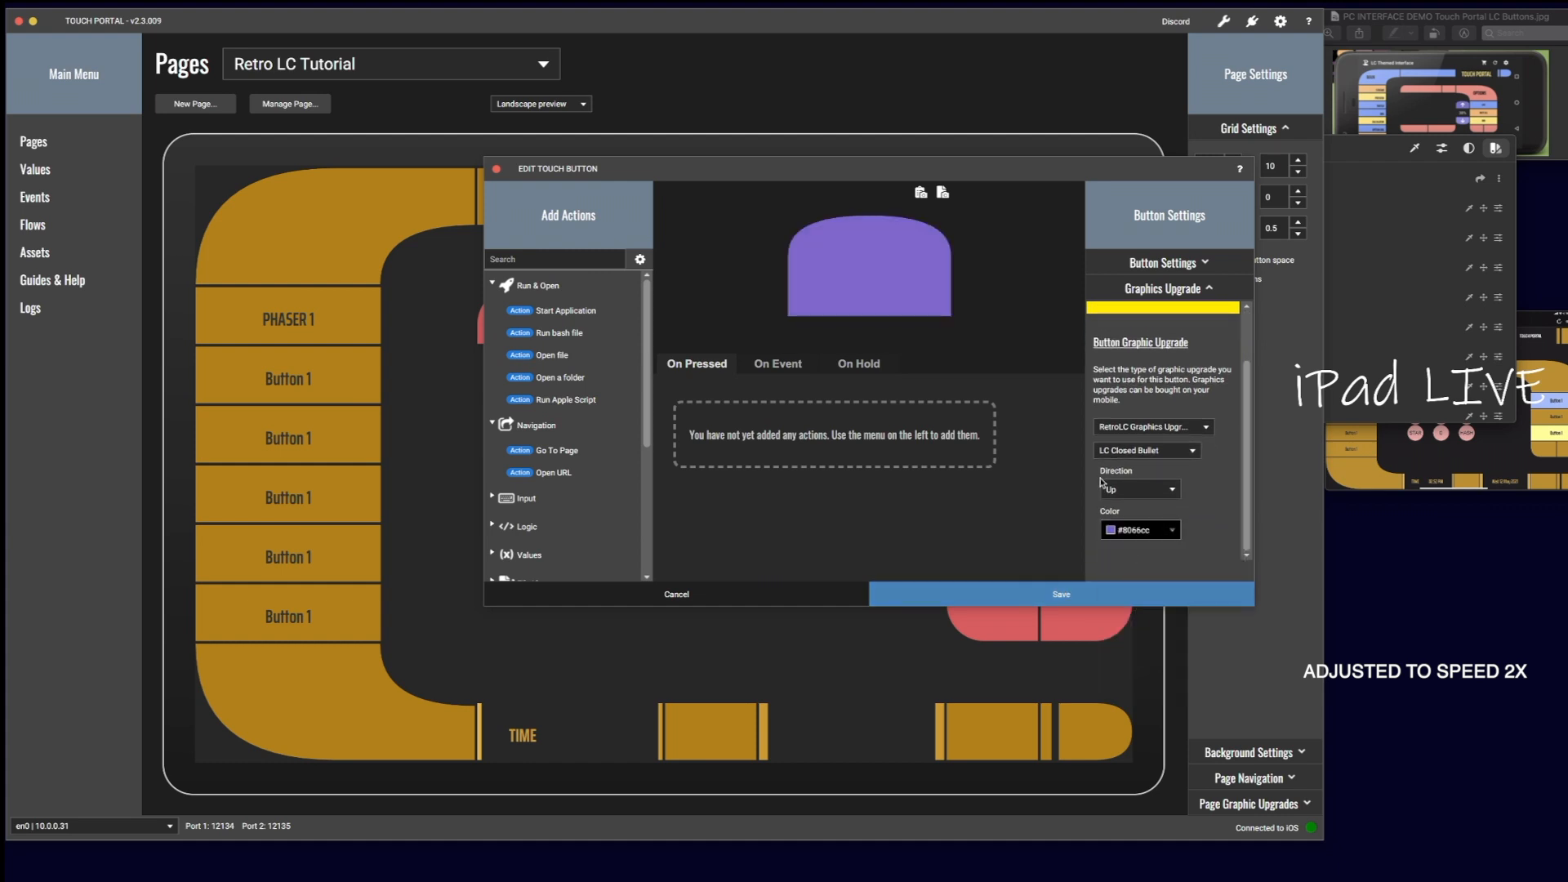
{"action": "left_click", "coordinate": [1124, 531]}
{"action": "left_click", "coordinate": [1134, 629]}
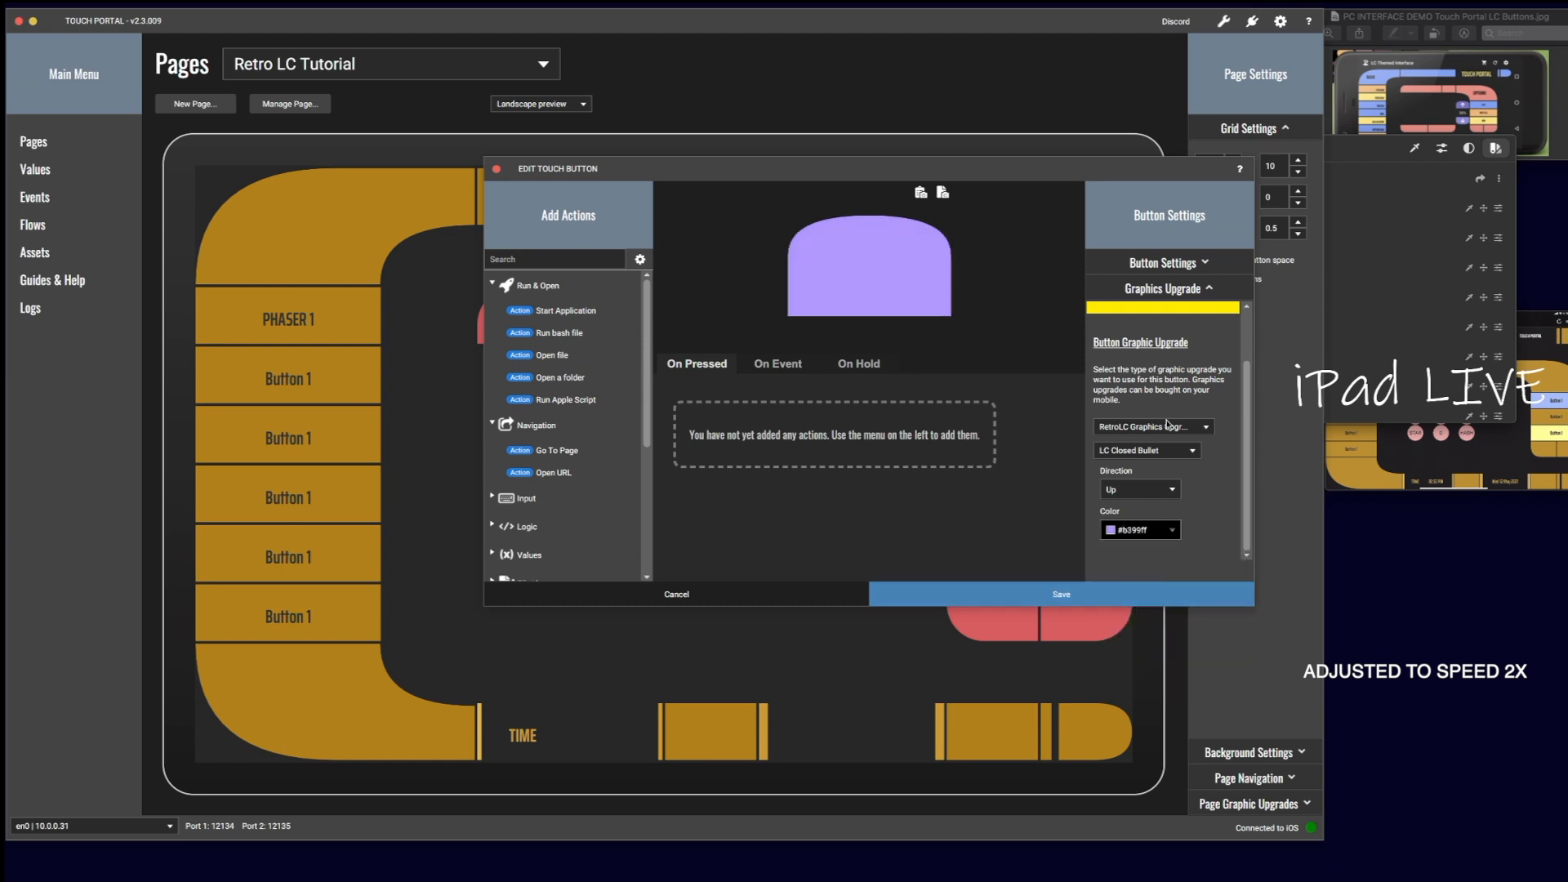
Step: Add the up arrow icon from the Flat White Icon pack to the purple bullet button and save it
{"action": "left_click", "coordinate": [1157, 263]}
{"action": "scroll", "coordinate": [1200, 482], "scroll_direction": "down", "scroll_amount": 5}
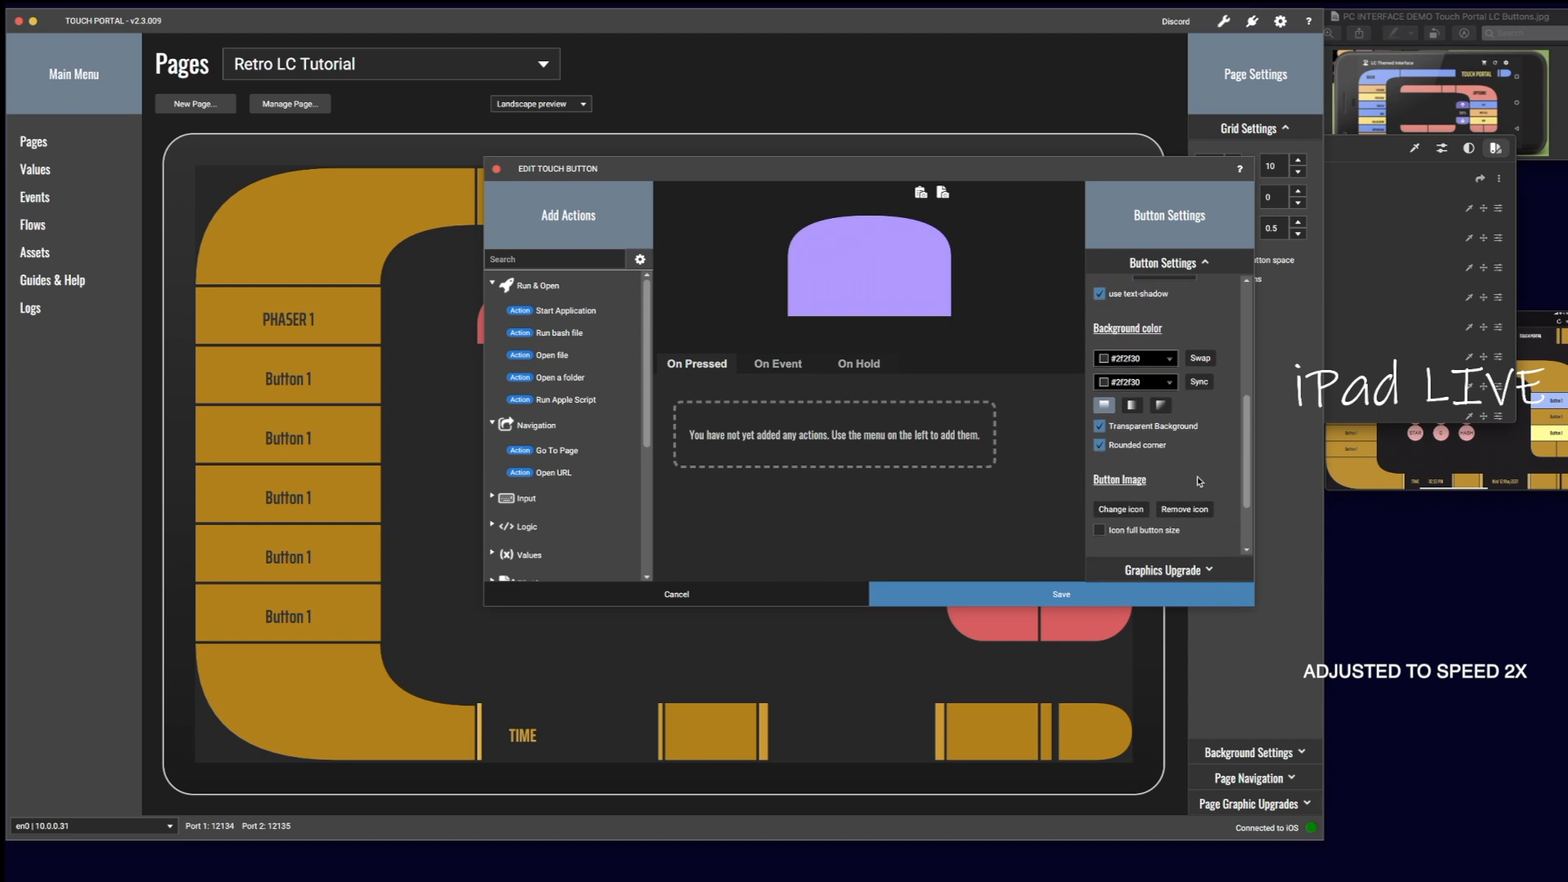
{"action": "left_click", "coordinate": [1127, 505]}
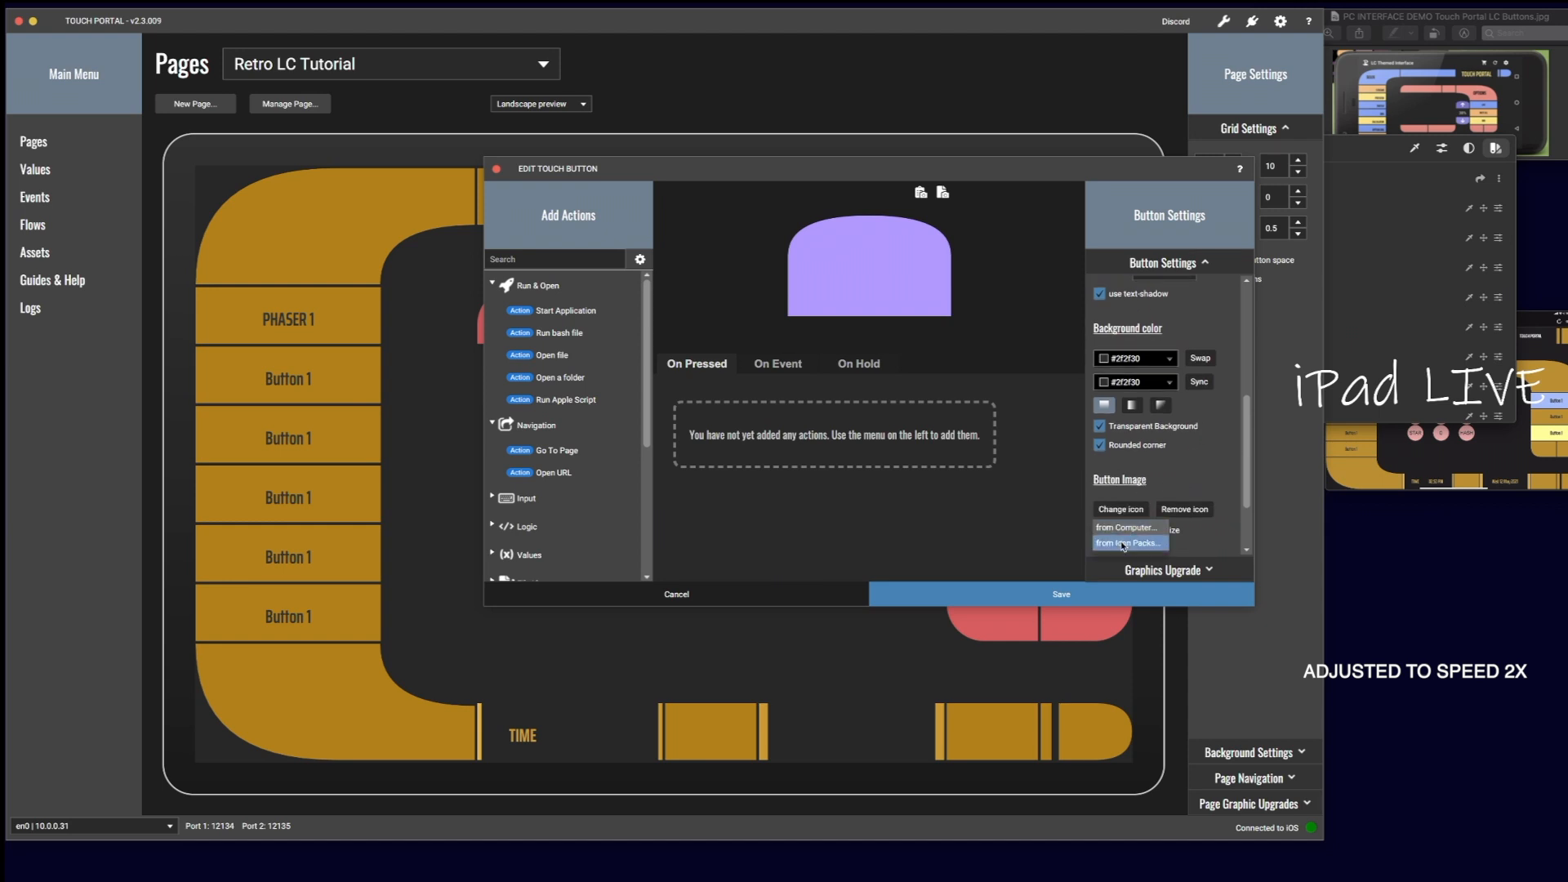
{"action": "left_click", "coordinate": [1129, 535]}
{"action": "left_click", "coordinate": [724, 334]}
{"action": "left_click", "coordinate": [691, 349]}
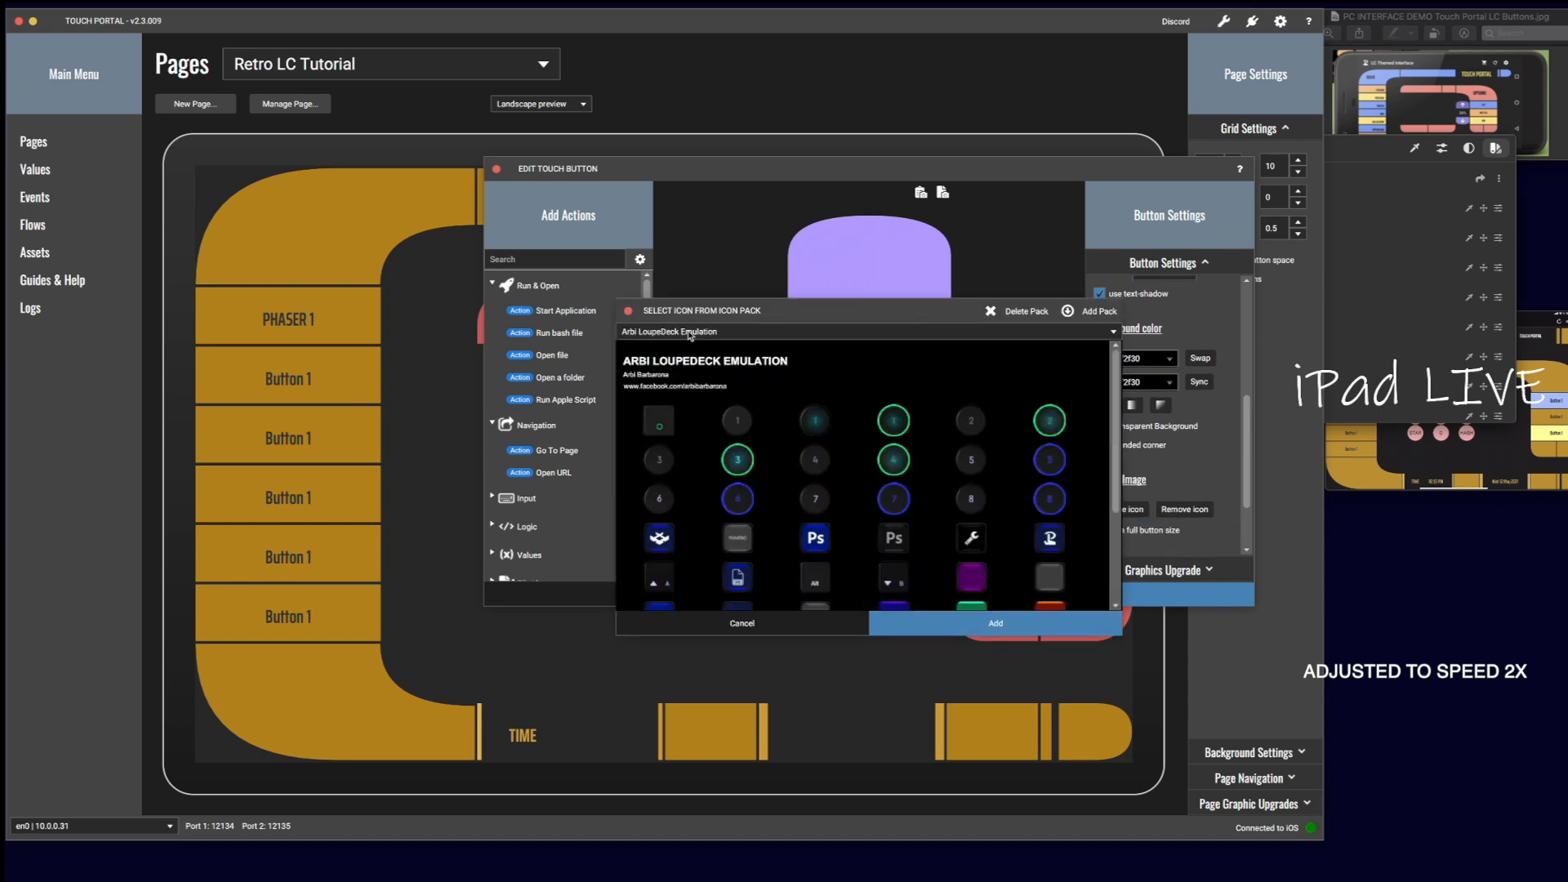
{"action": "left_click", "coordinate": [691, 335]}
{"action": "left_click", "coordinate": [674, 381]}
{"action": "left_click", "coordinate": [1051, 579]}
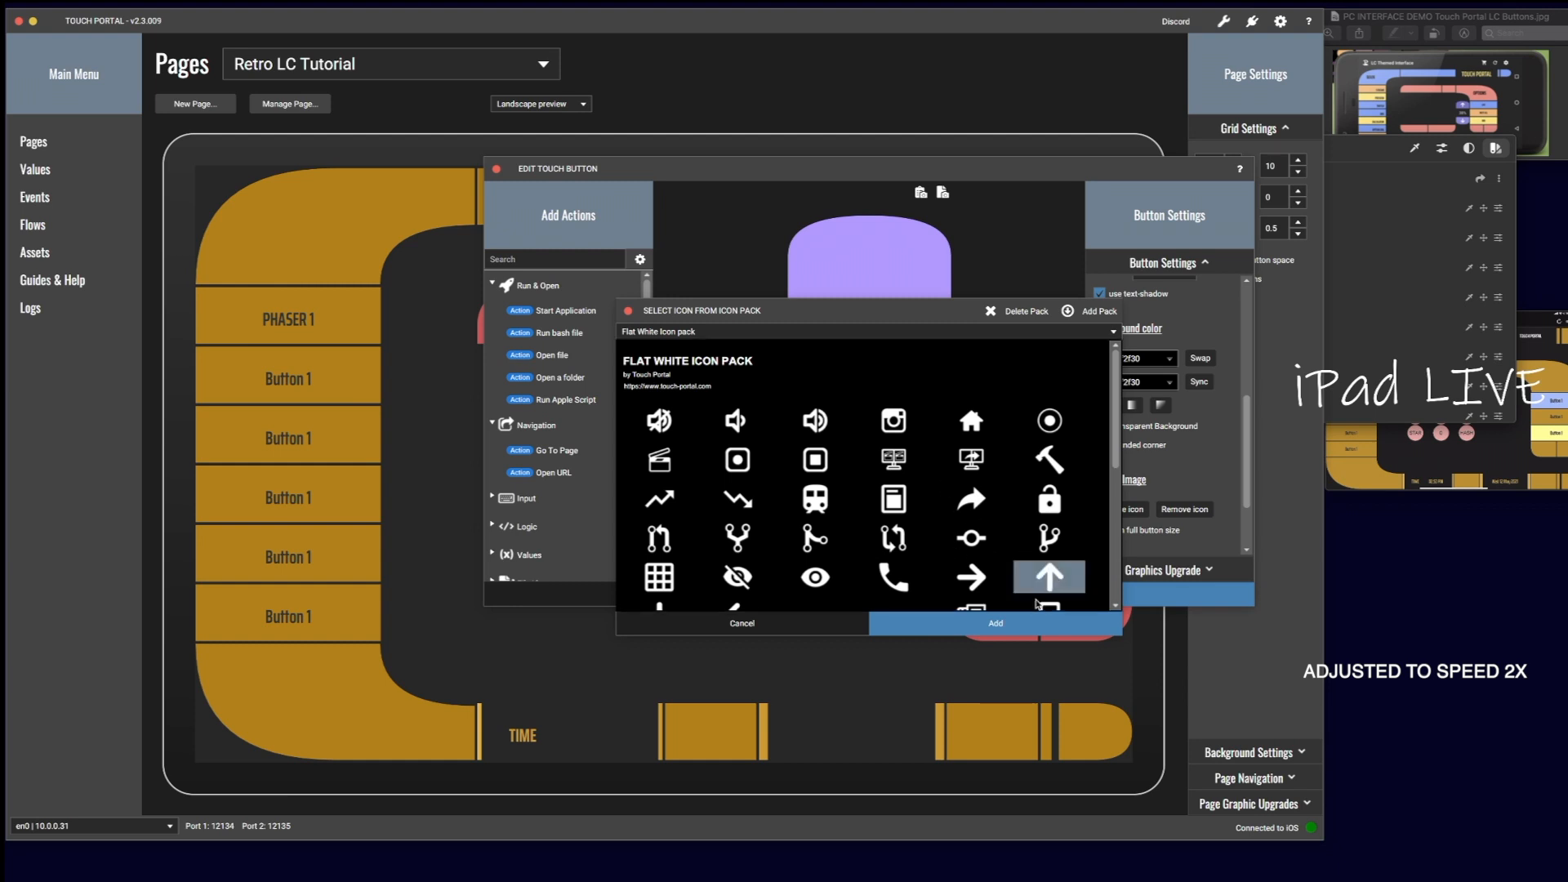
{"action": "left_click", "coordinate": [1066, 623]}
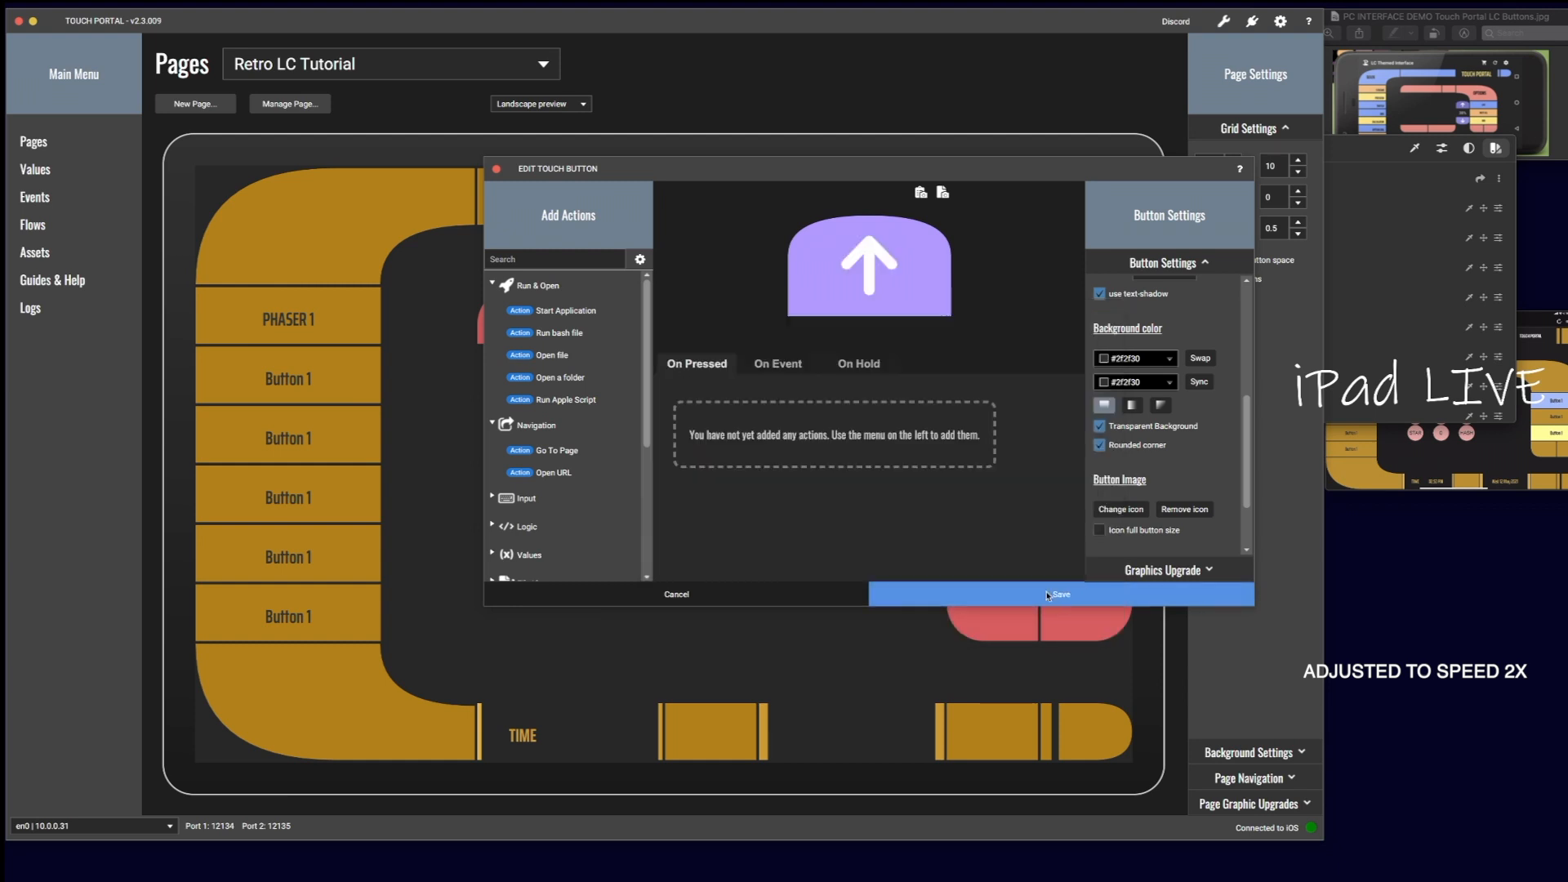
{"action": "left_click", "coordinate": [1049, 595]}
Step: Copy the purple up arrow button and paste it into the empty cell beside the yellow Button 1 block
{"action": "right_click", "coordinate": [889, 429]}
{"action": "left_click", "coordinate": [911, 455]}
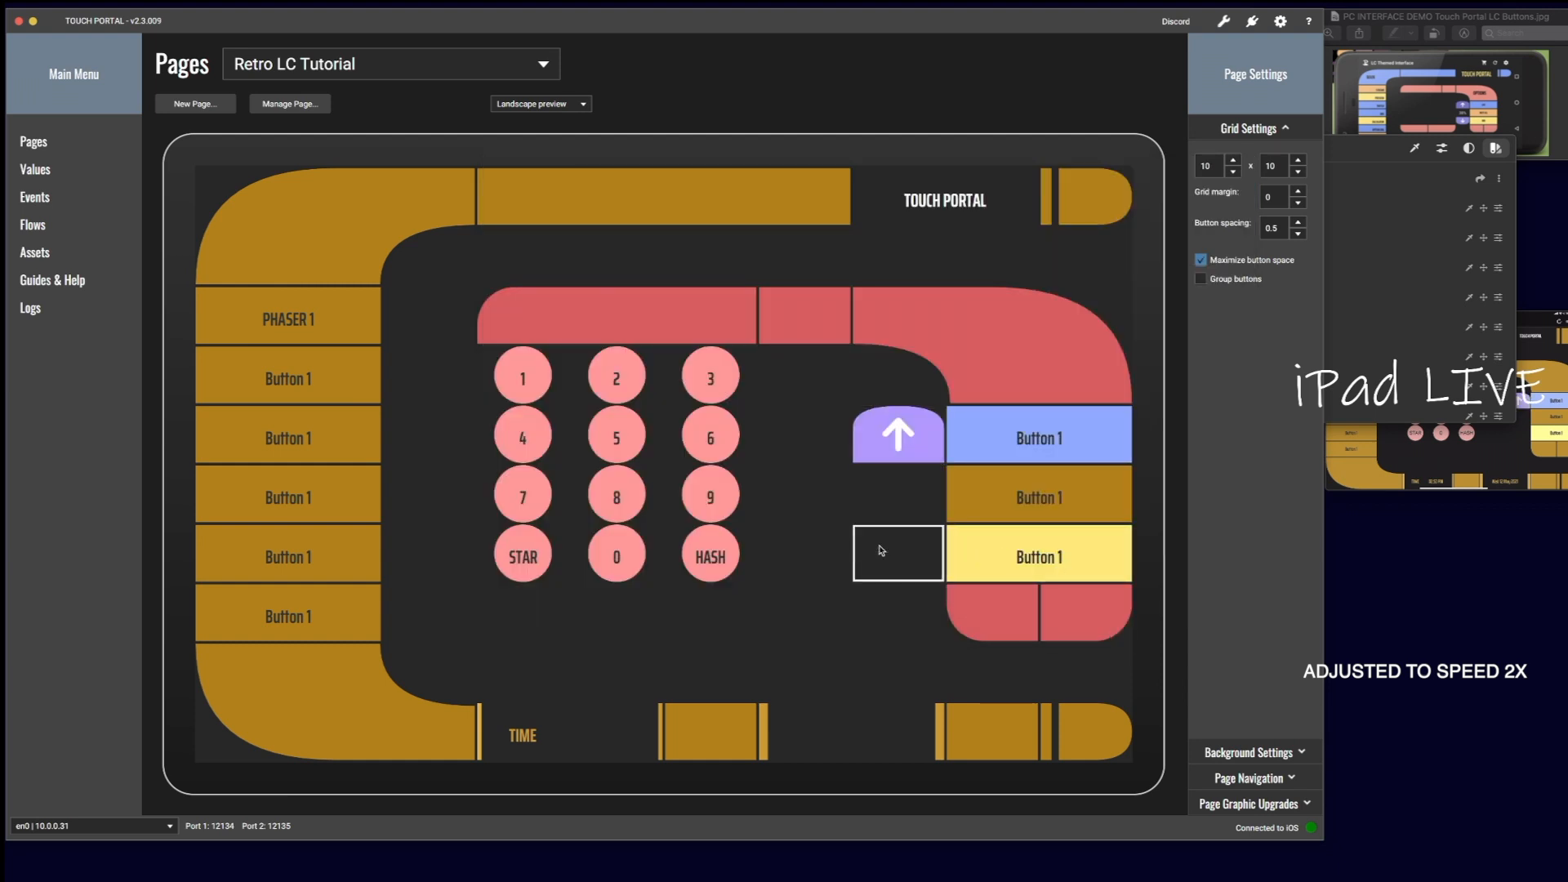
{"action": "right_click", "coordinate": [881, 551]}
{"action": "left_click", "coordinate": [911, 603]}
Step: Replace the pasted button's icon with the down arrow from the Flat White Icon pack
{"action": "double_click", "coordinate": [896, 552]}
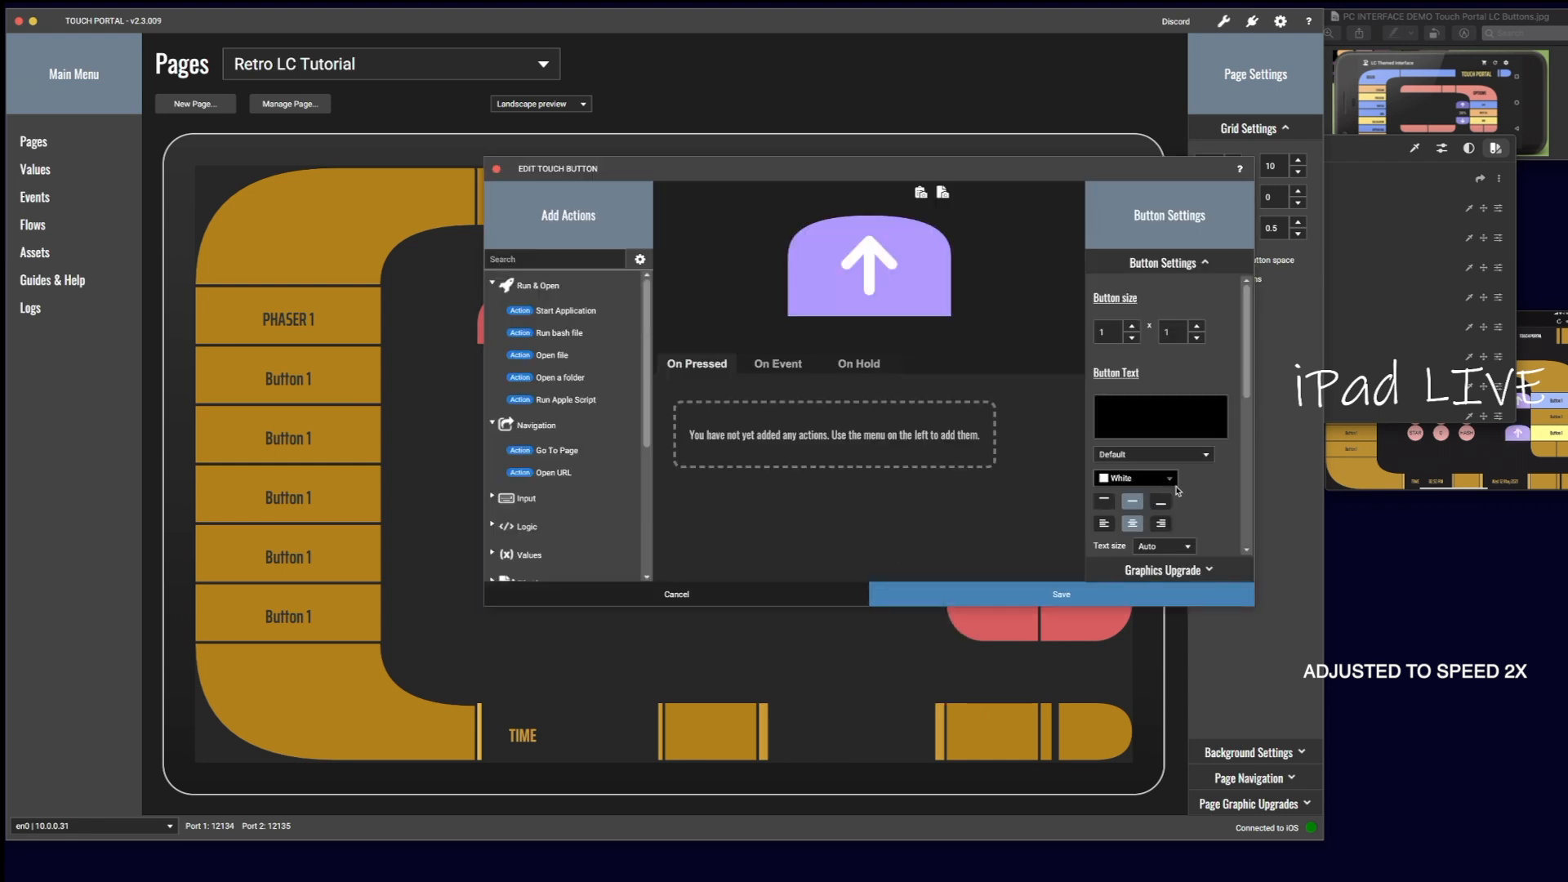
{"action": "scroll", "coordinate": [1177, 490], "scroll_direction": "down", "scroll_amount": 3}
{"action": "left_click", "coordinate": [1123, 418]}
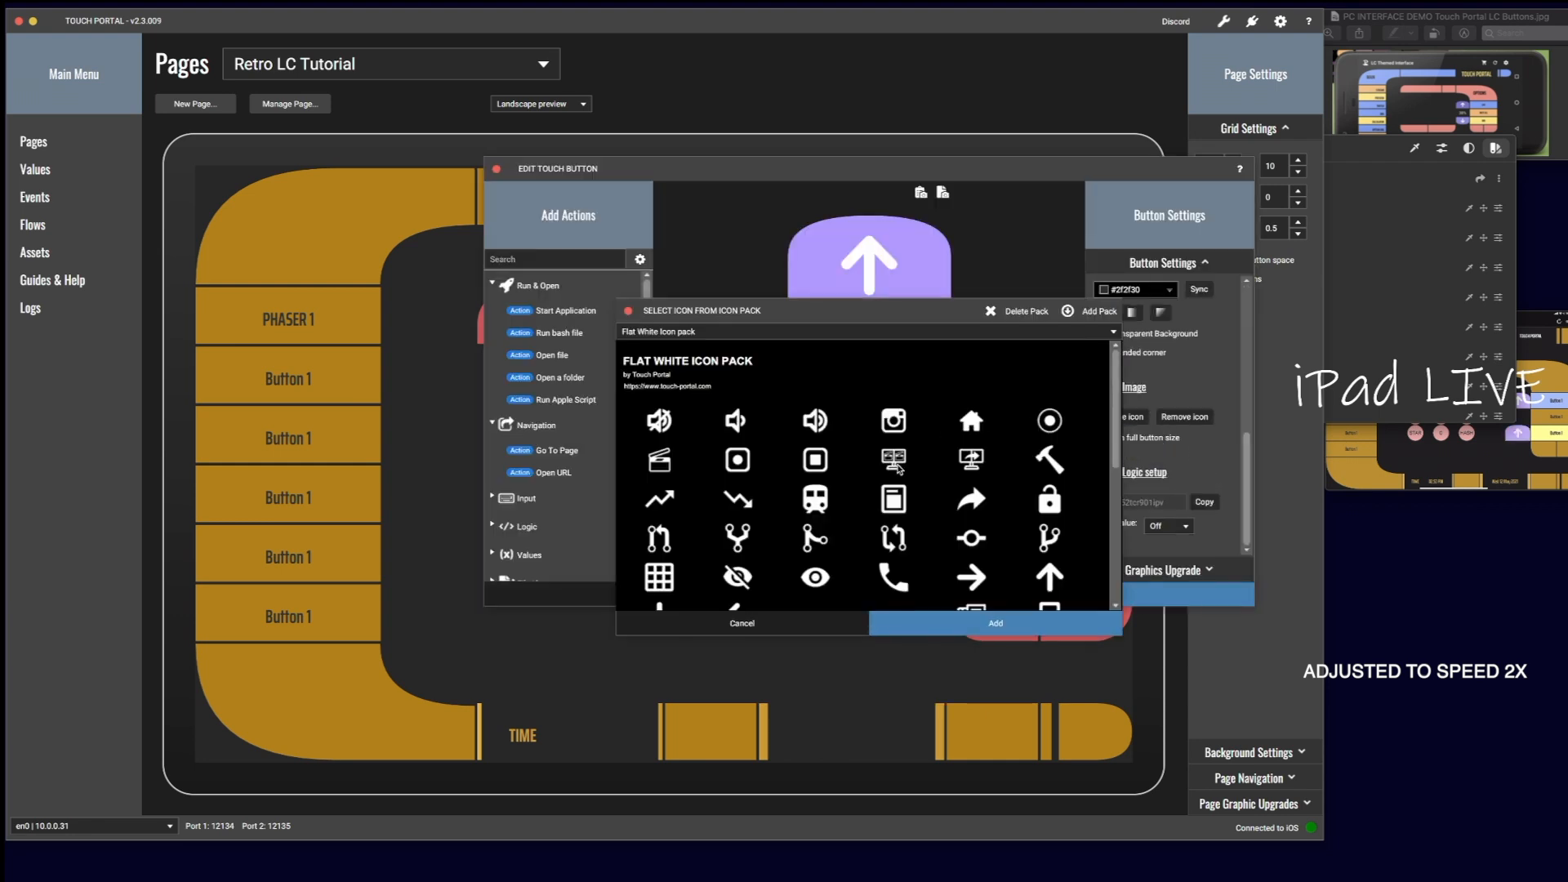
{"action": "scroll", "coordinate": [897, 469], "scroll_direction": "down", "scroll_amount": 4}
{"action": "left_click", "coordinate": [659, 462]}
{"action": "left_click", "coordinate": [993, 621]}
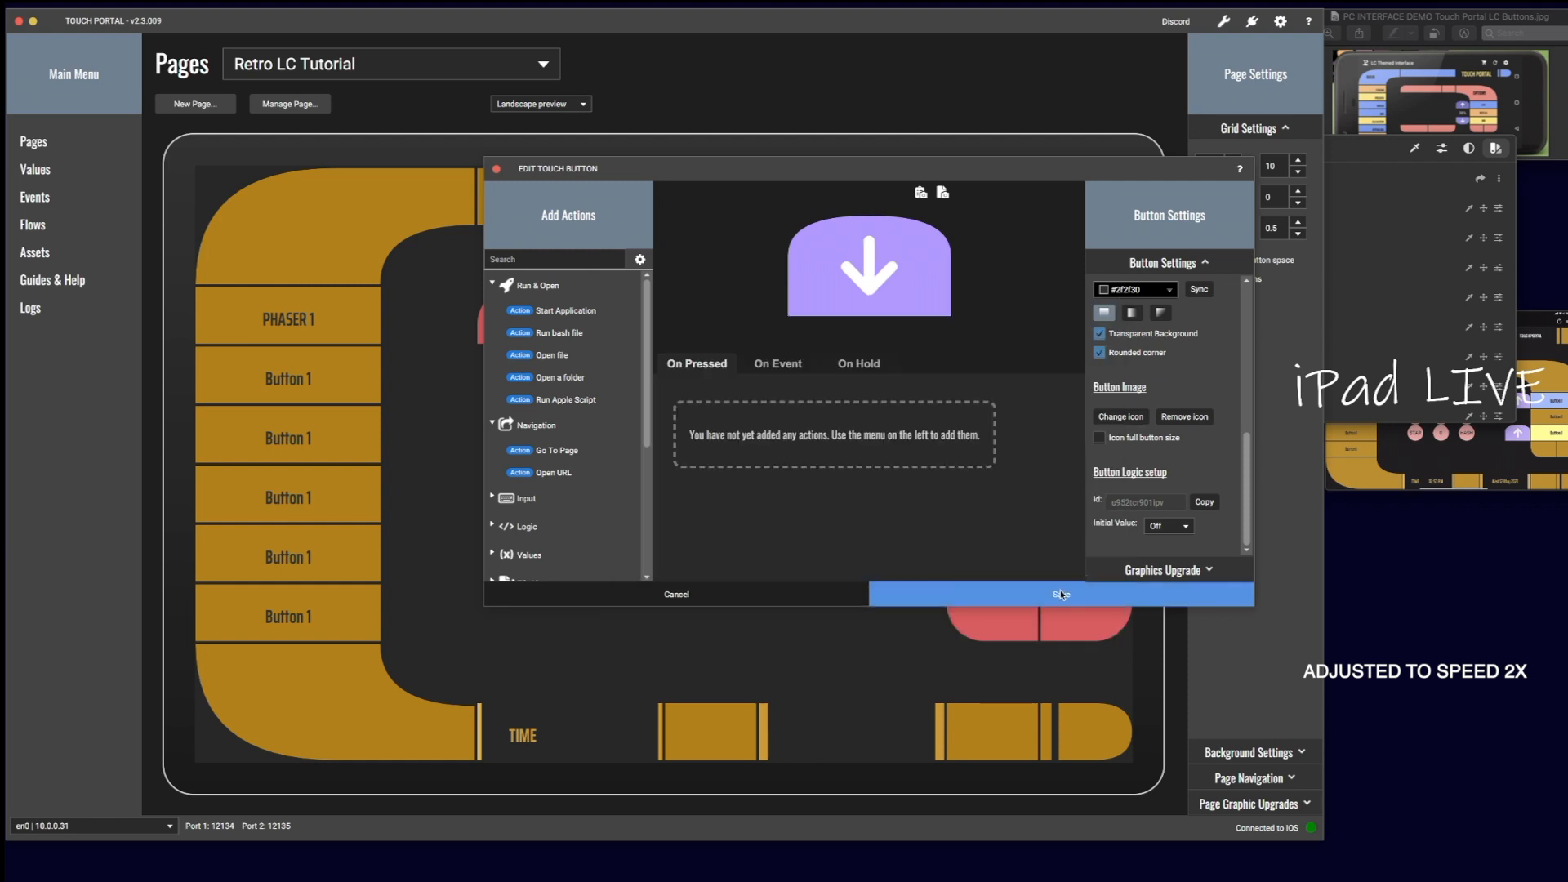
Step: Set the down arrow button's LC Closed Bullet direction to Down and save it
{"action": "left_click", "coordinate": [1153, 571]}
{"action": "left_click", "coordinate": [1162, 517]}
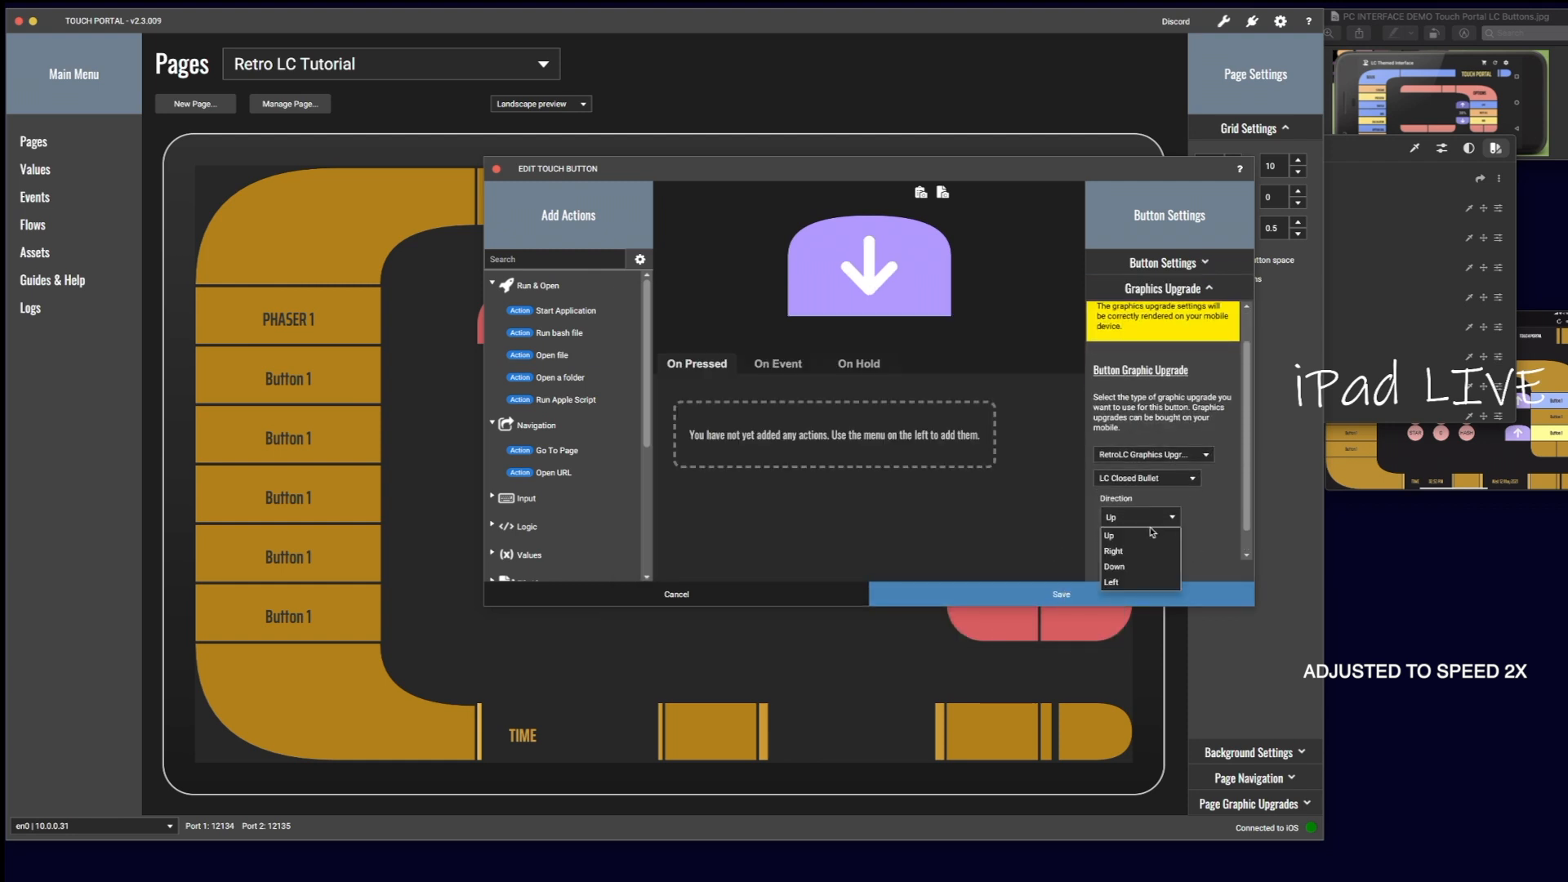
{"action": "left_click", "coordinate": [1120, 567]}
{"action": "left_click", "coordinate": [1119, 594]}
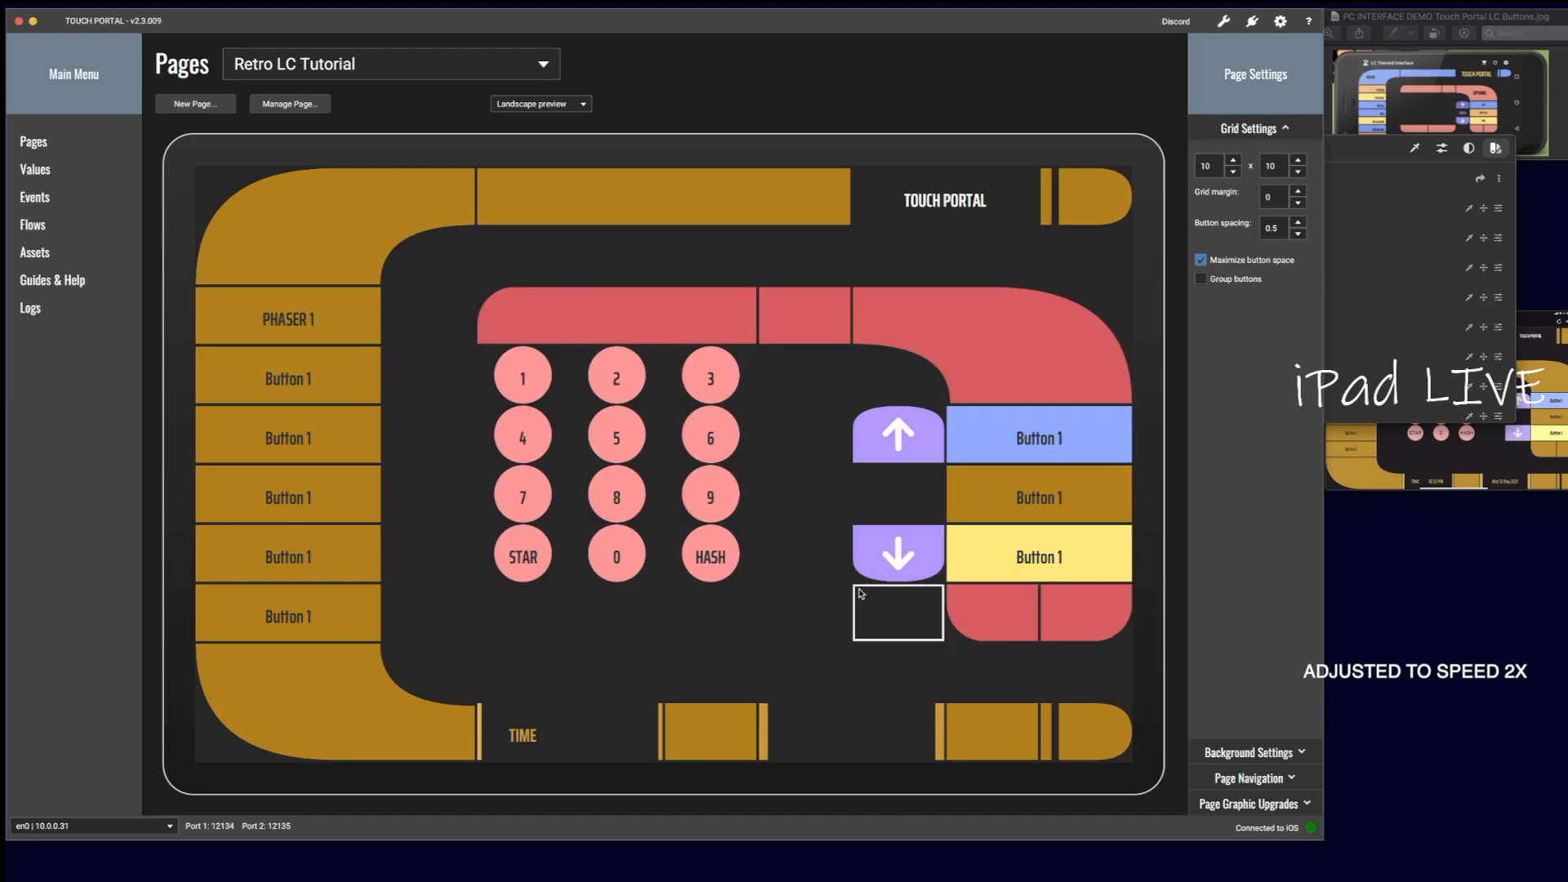
Step: Apply the RetroLC Graphics Upgrade with the LC Double Line shape to the empty cell between the purple arrow buttons
{"action": "left_click", "coordinate": [888, 490]}
{"action": "left_click", "coordinate": [1189, 572]}
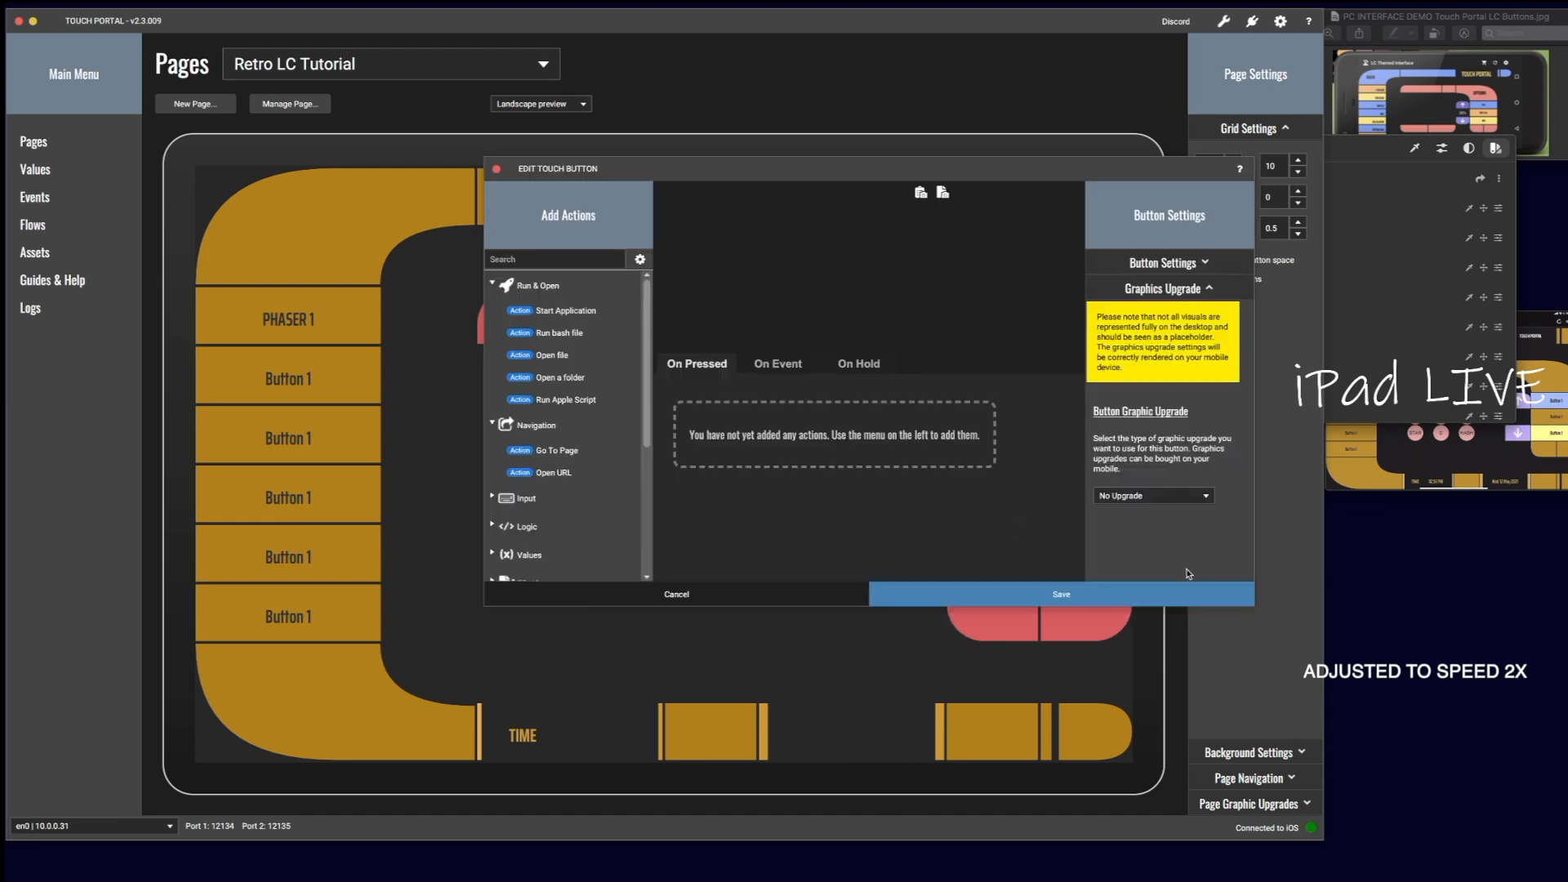
{"action": "left_click", "coordinate": [1195, 496]}
{"action": "left_click", "coordinate": [1150, 546]}
{"action": "left_click", "coordinate": [814, 625]}
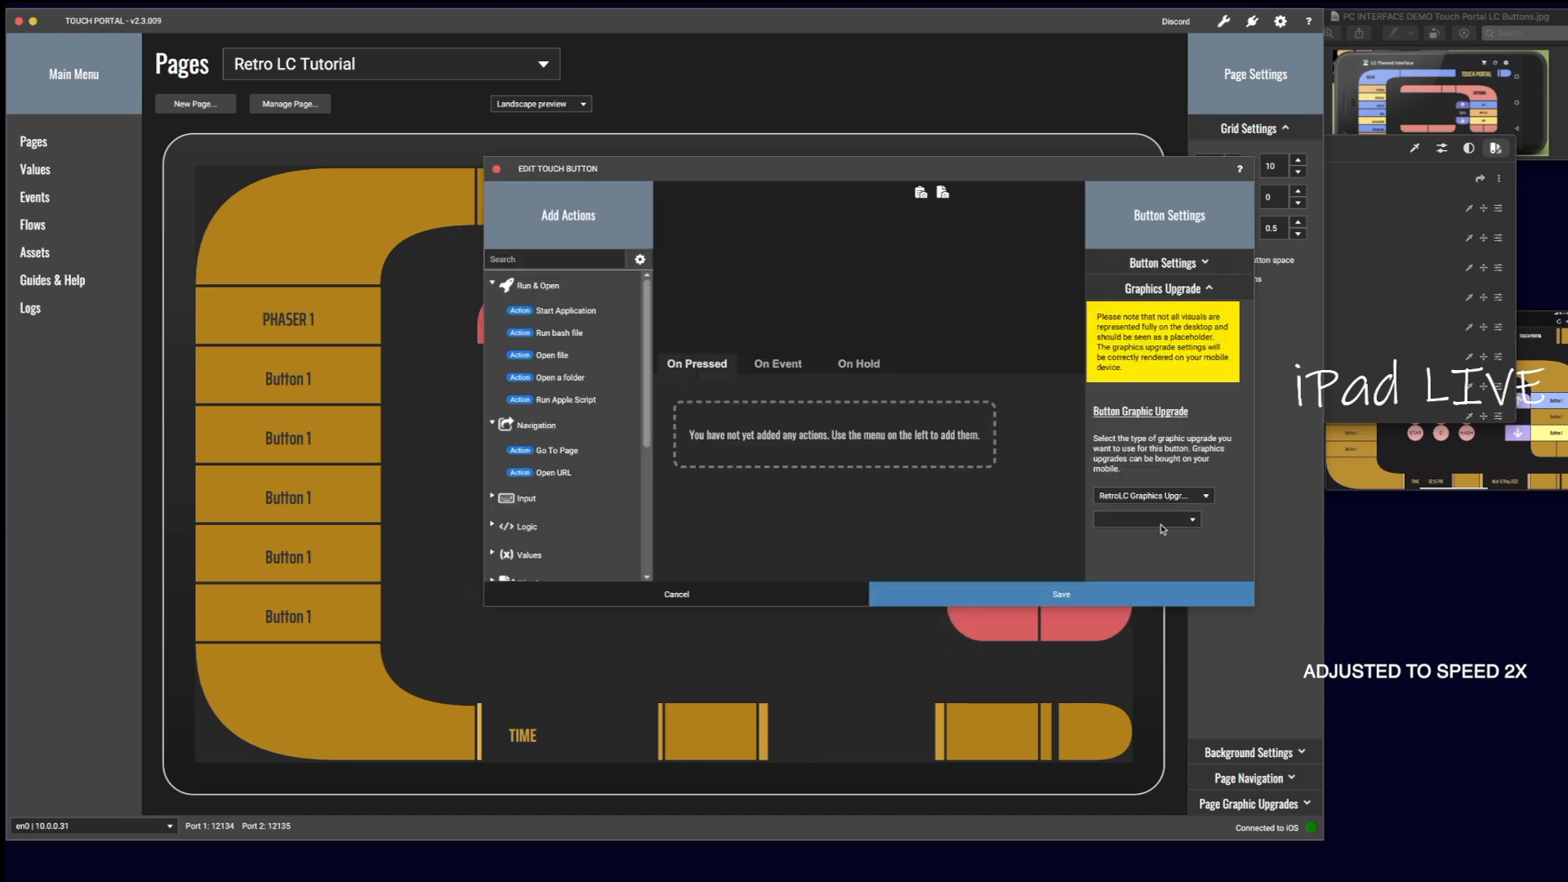
{"action": "left_click", "coordinate": [1148, 520]}
{"action": "left_click", "coordinate": [1148, 630]}
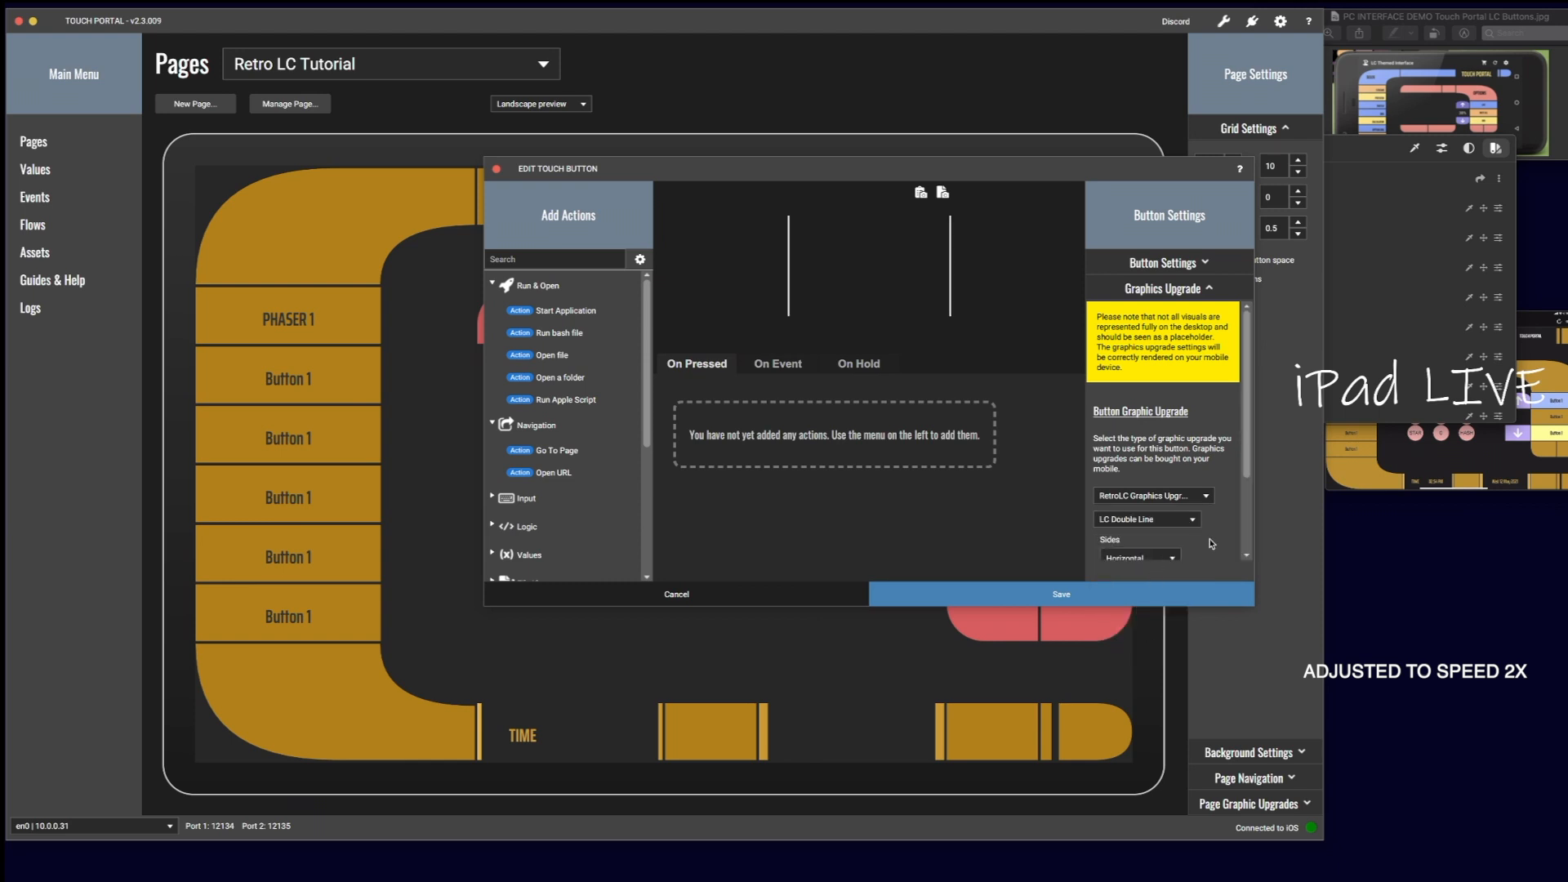
Step: Set the double line's size to 5, color it purple to match the arrow buttons, and save the button
{"action": "scroll", "coordinate": [1211, 544], "scroll_direction": "down", "scroll_amount": 3}
{"action": "left_click", "coordinate": [1151, 523]}
{"action": "left_click", "coordinate": [1152, 523]}
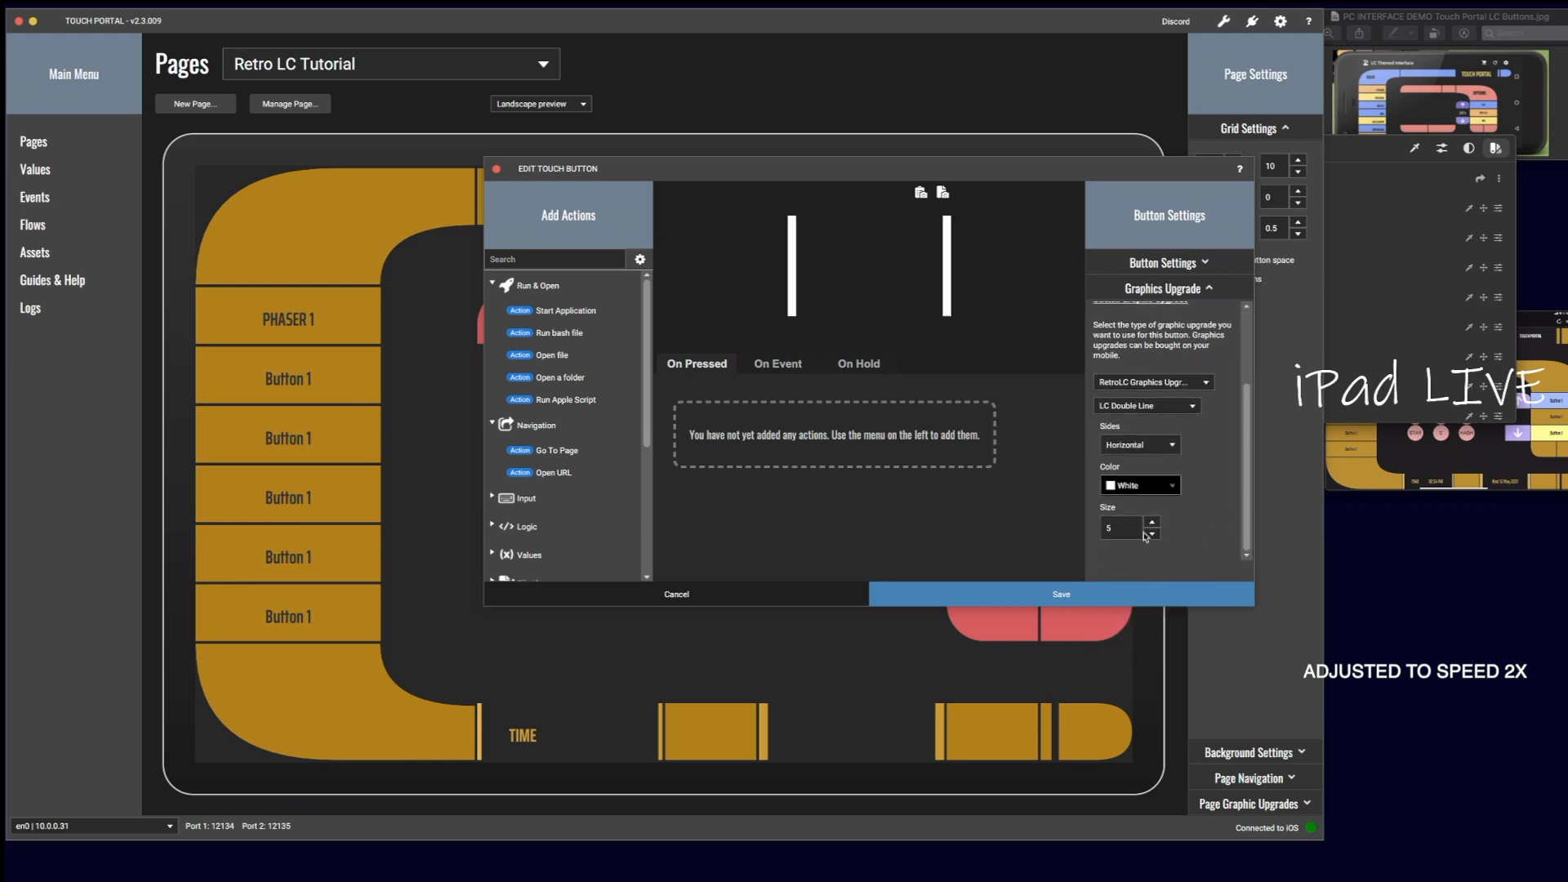
{"action": "left_click", "coordinate": [1133, 487]}
{"action": "left_click", "coordinate": [1134, 585]}
{"action": "left_click", "coordinate": [1085, 603]}
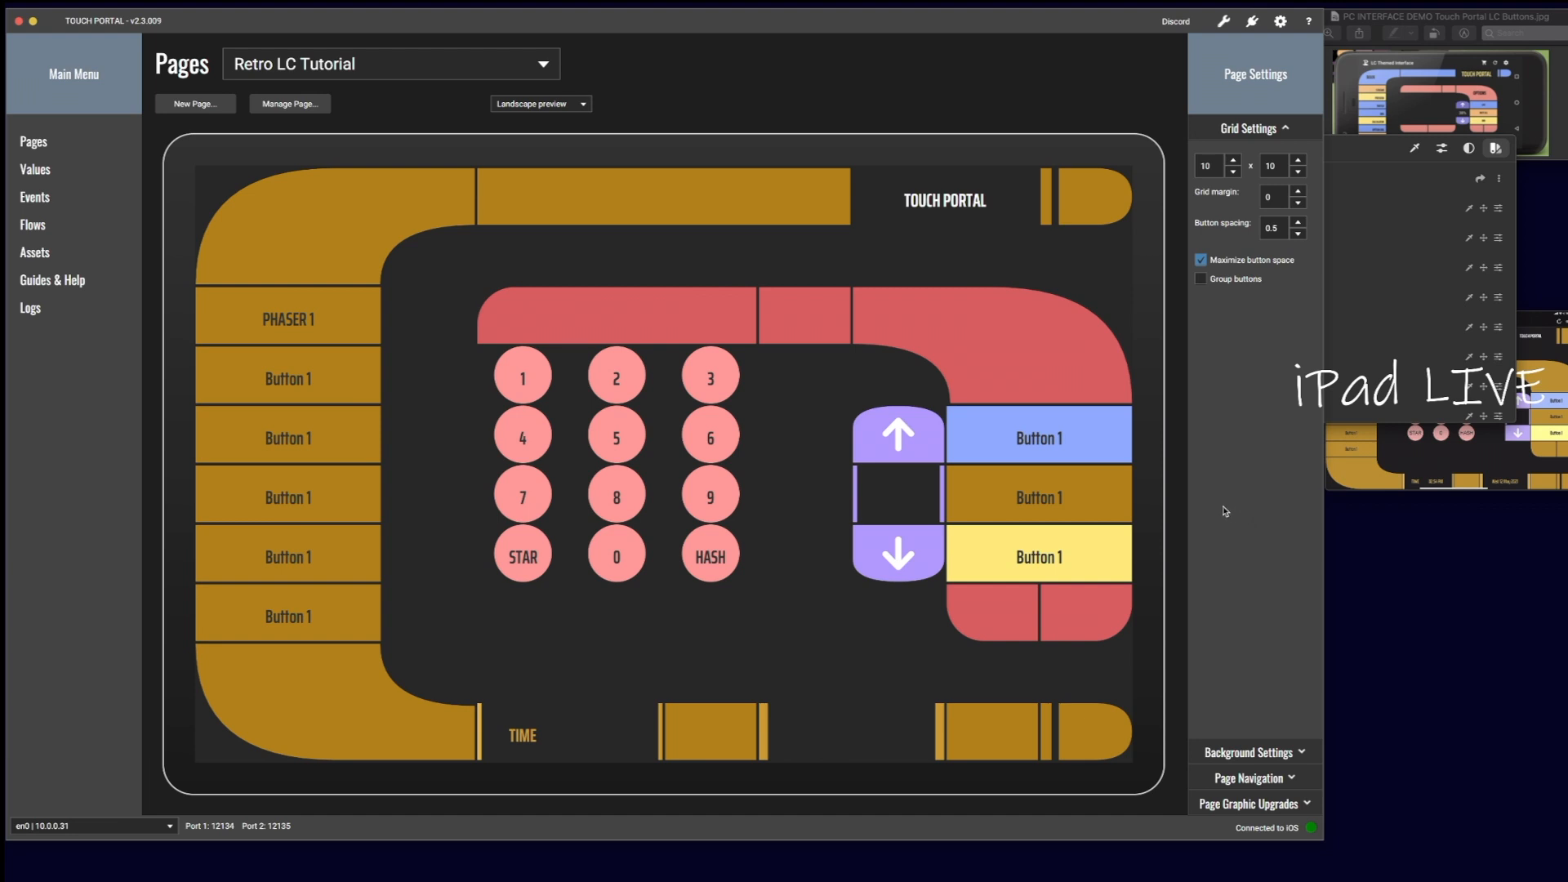
Step: Enlarge the live iPad preview window to check the page, and shrink it back beside the page editor
{"action": "left_click", "coordinate": [1343, 451]}
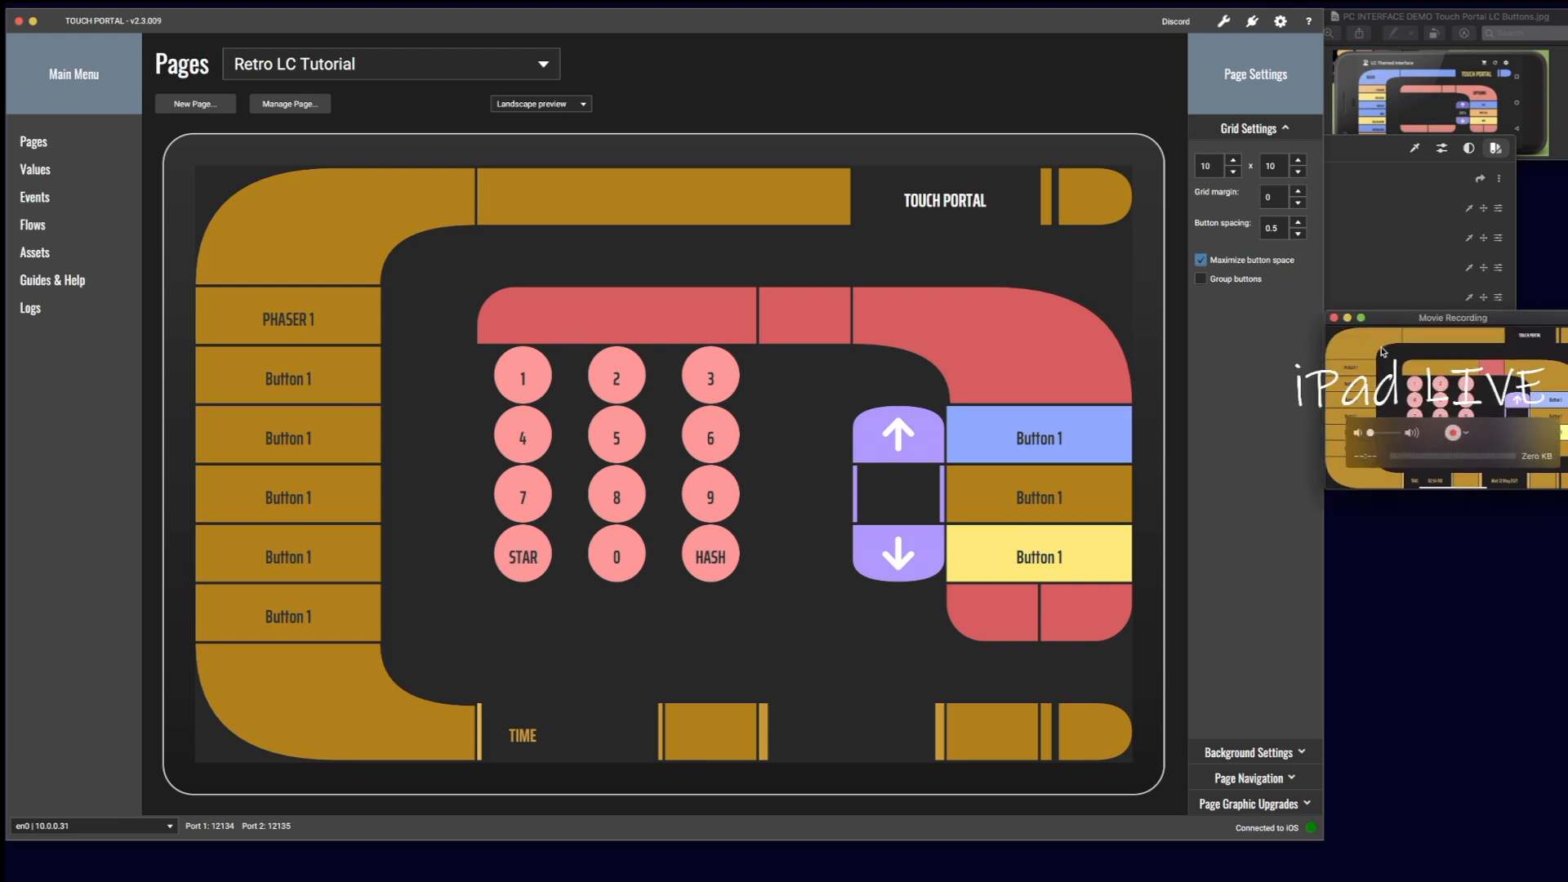
{"action": "left_click_drag", "start_coordinate": [1396, 323], "coordinate": [625, 296]}
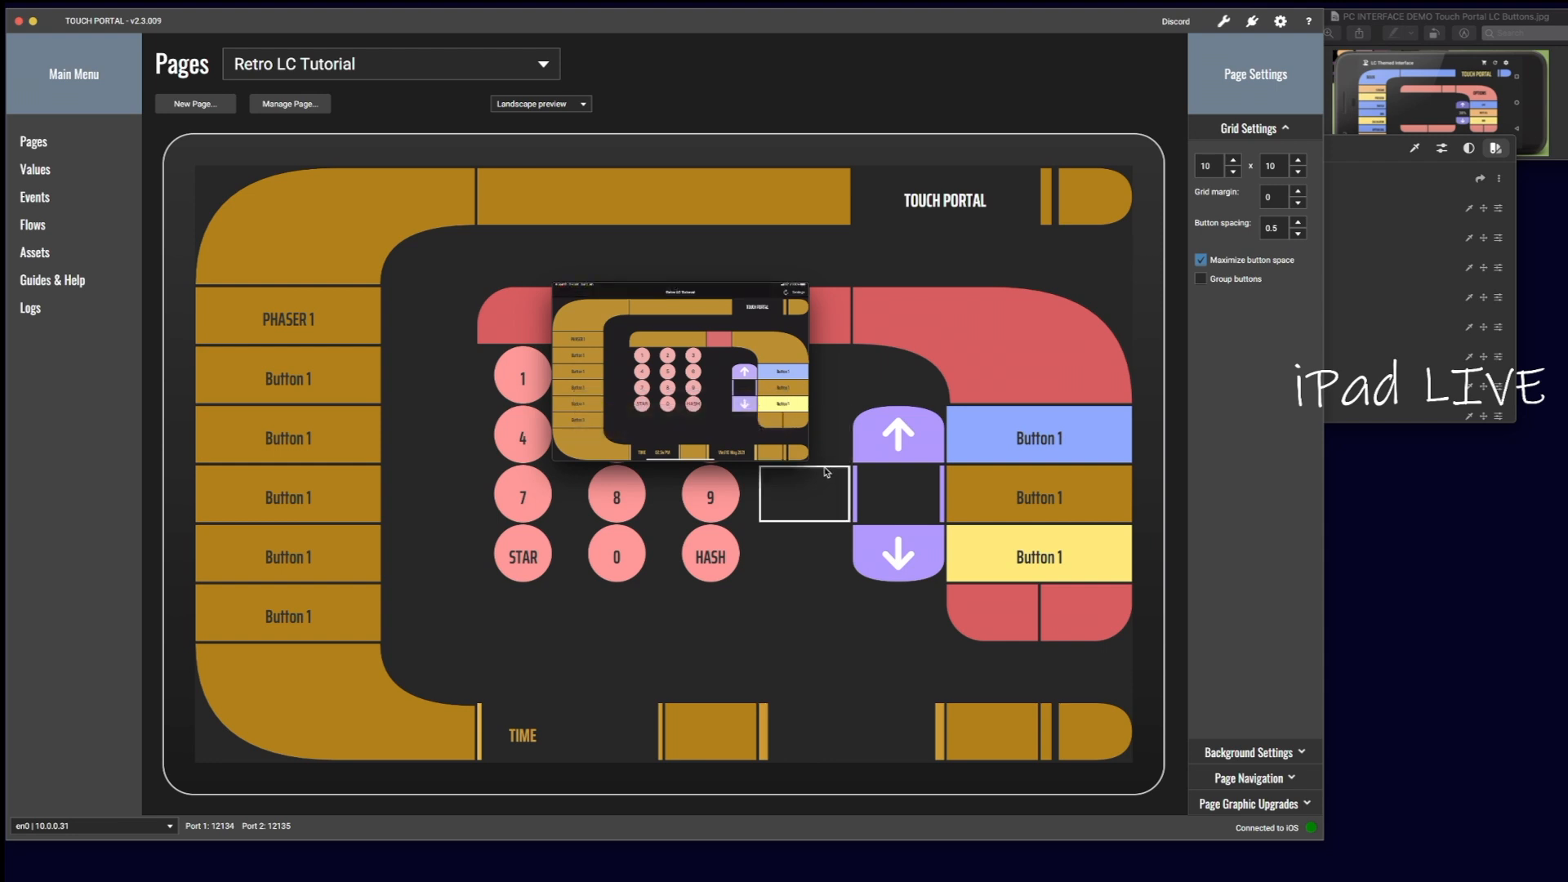
{"action": "left_click_drag", "start_coordinate": [808, 458], "coordinate": [1338, 831]}
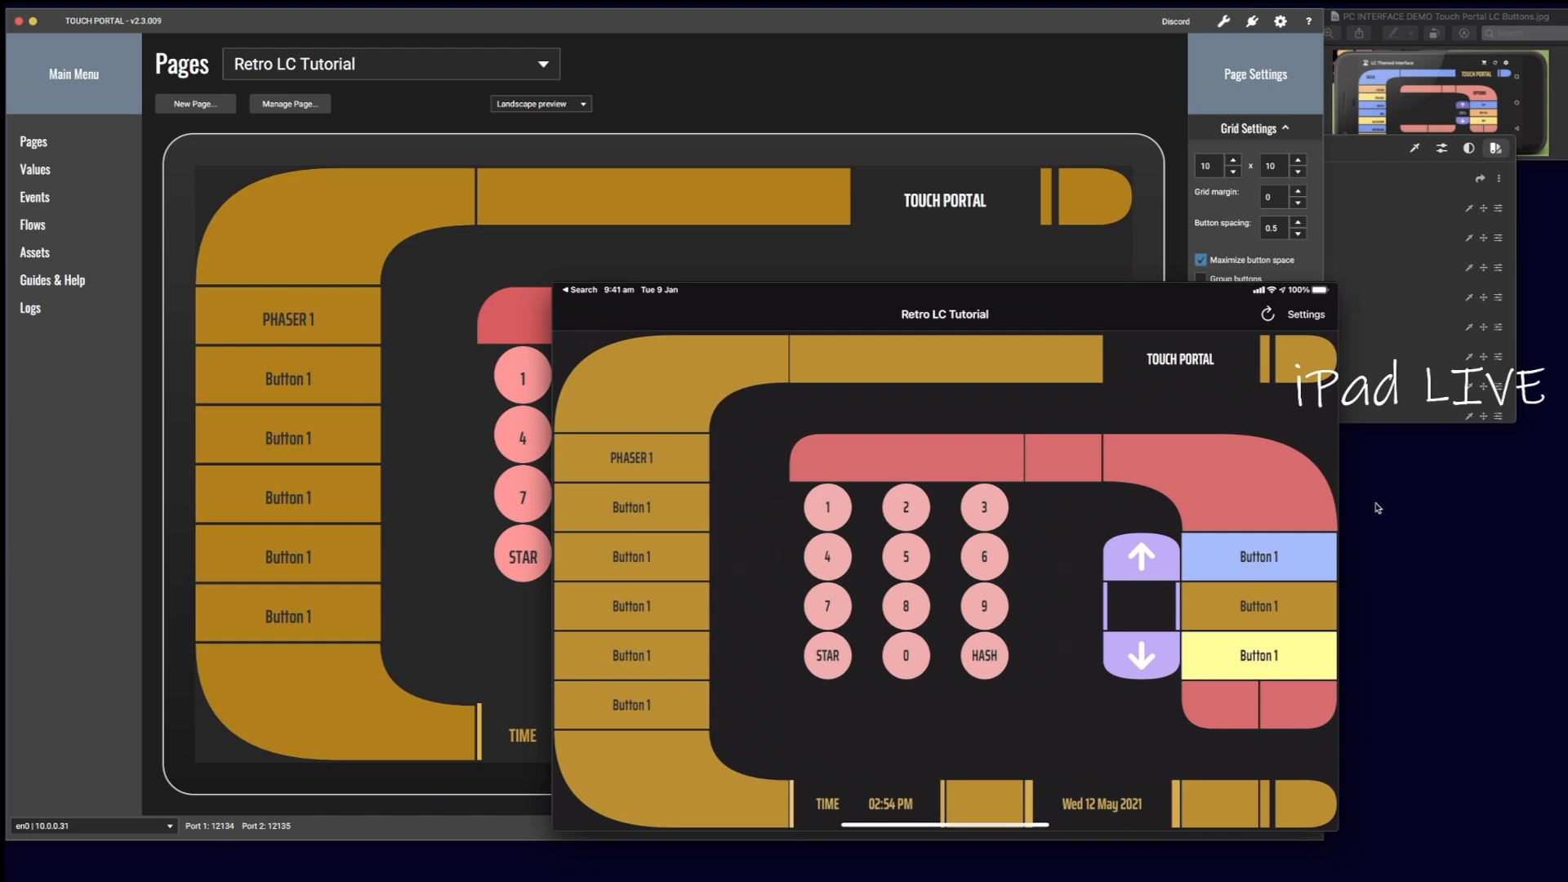
{"action": "left_click_drag", "start_coordinate": [1160, 295], "coordinate": [1070, 214]}
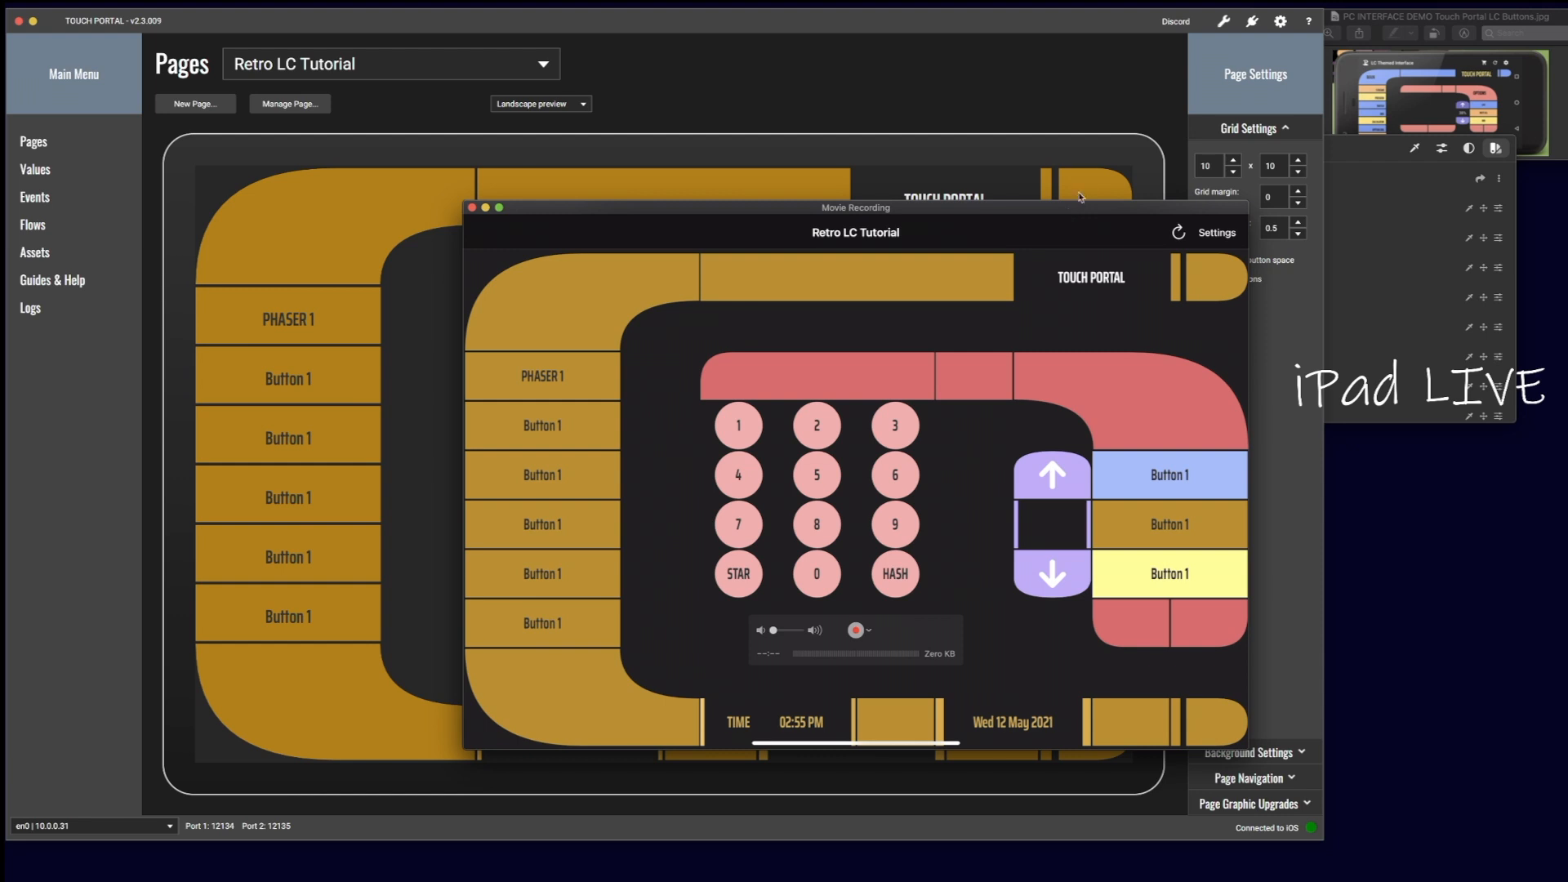
{"action": "left_click_drag", "start_coordinate": [1073, 212], "coordinate": [1311, 282]}
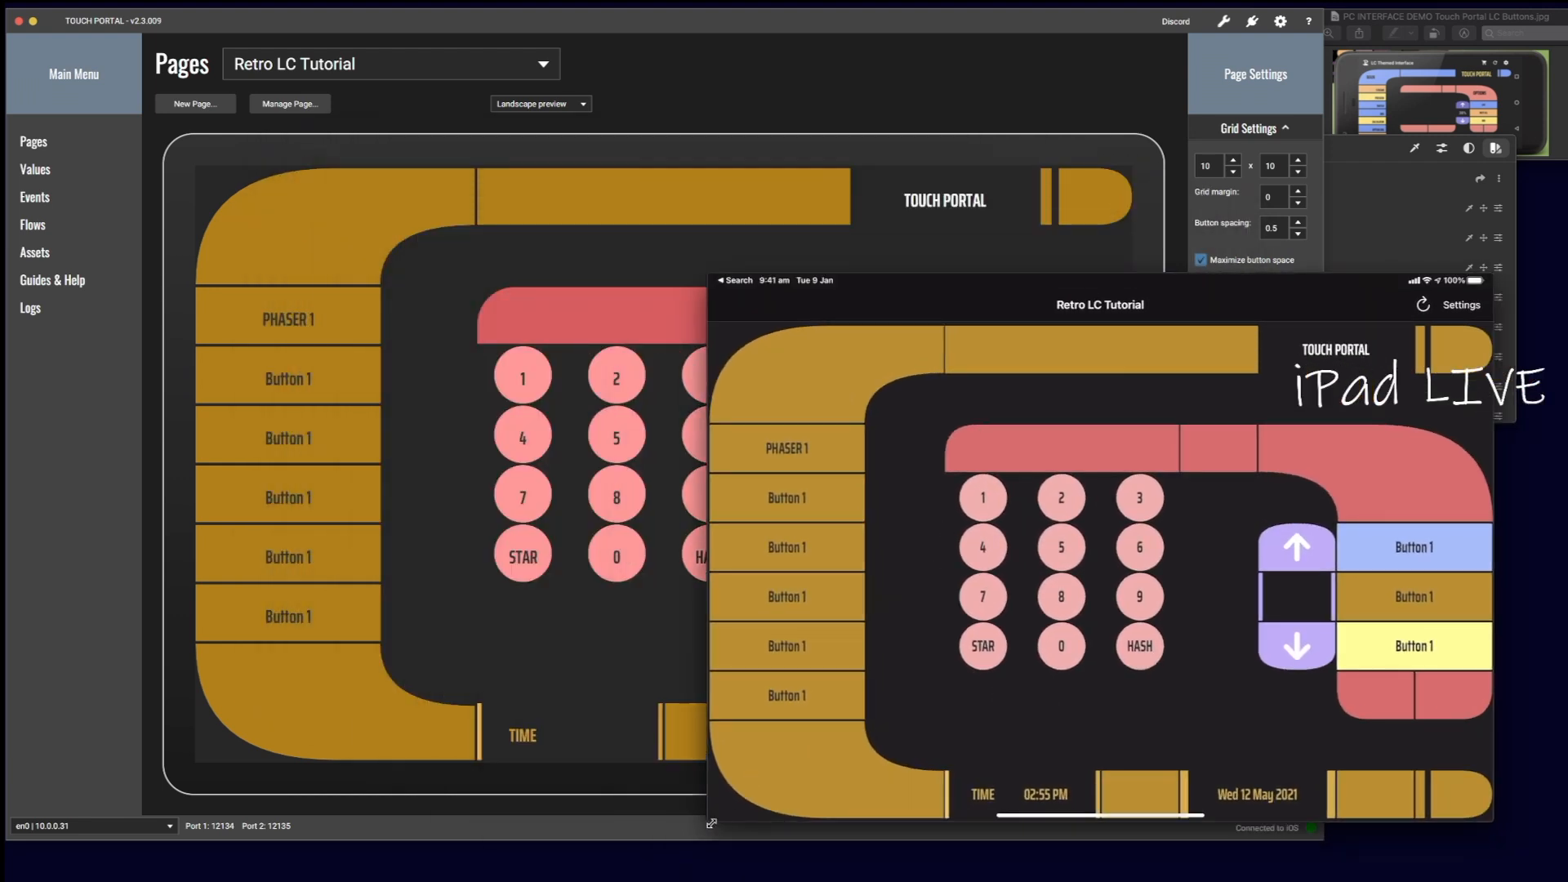
{"action": "left_click_drag", "start_coordinate": [738, 796], "coordinate": [1232, 453]}
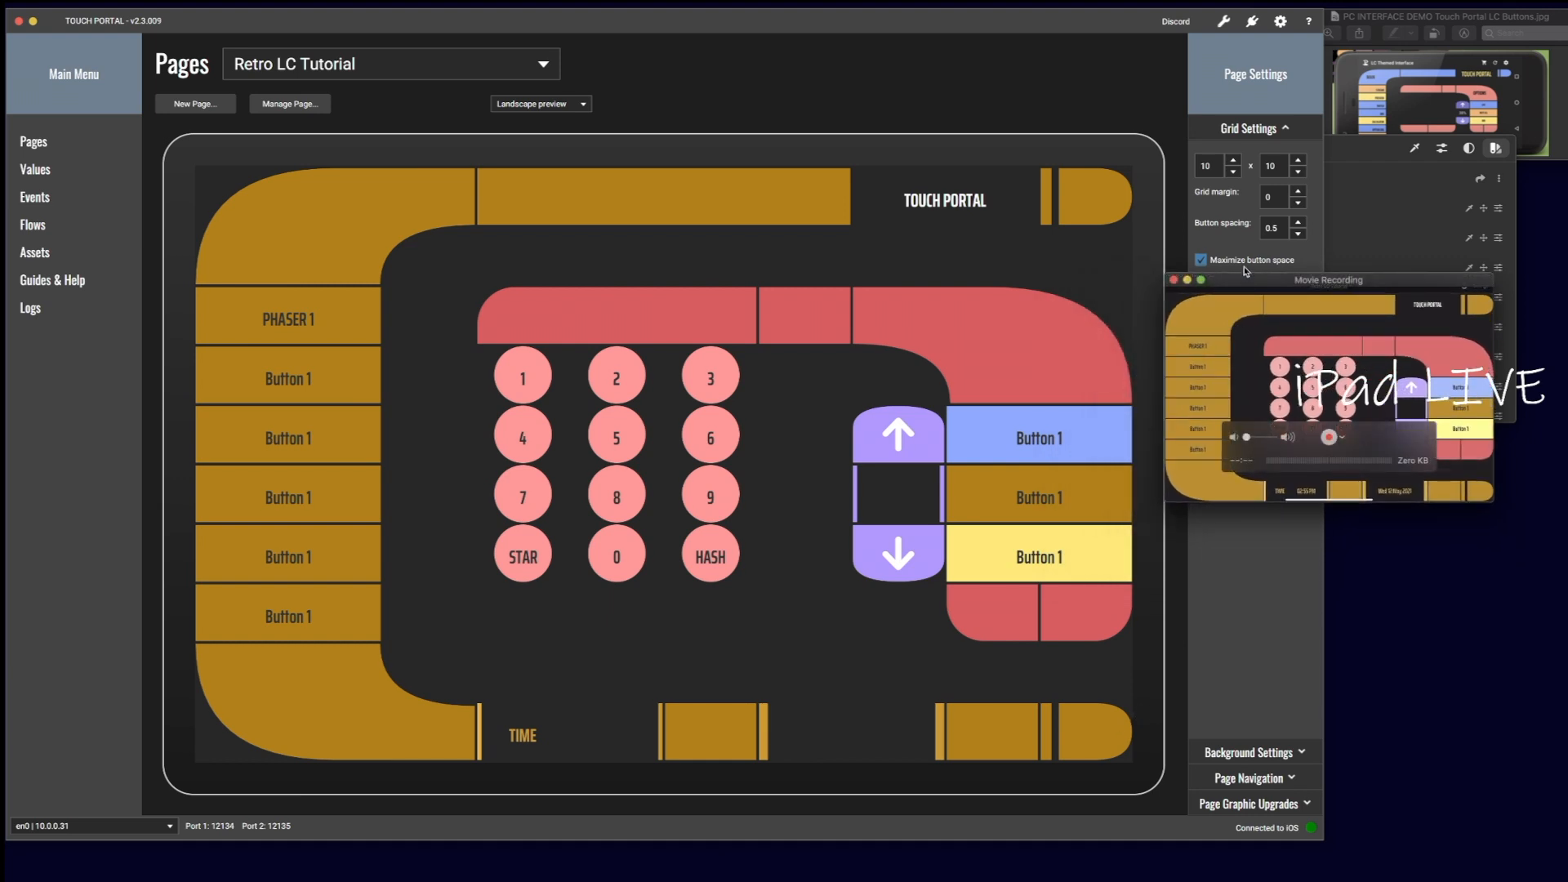
{"action": "left_click_drag", "start_coordinate": [1243, 280], "coordinate": [1306, 437]}
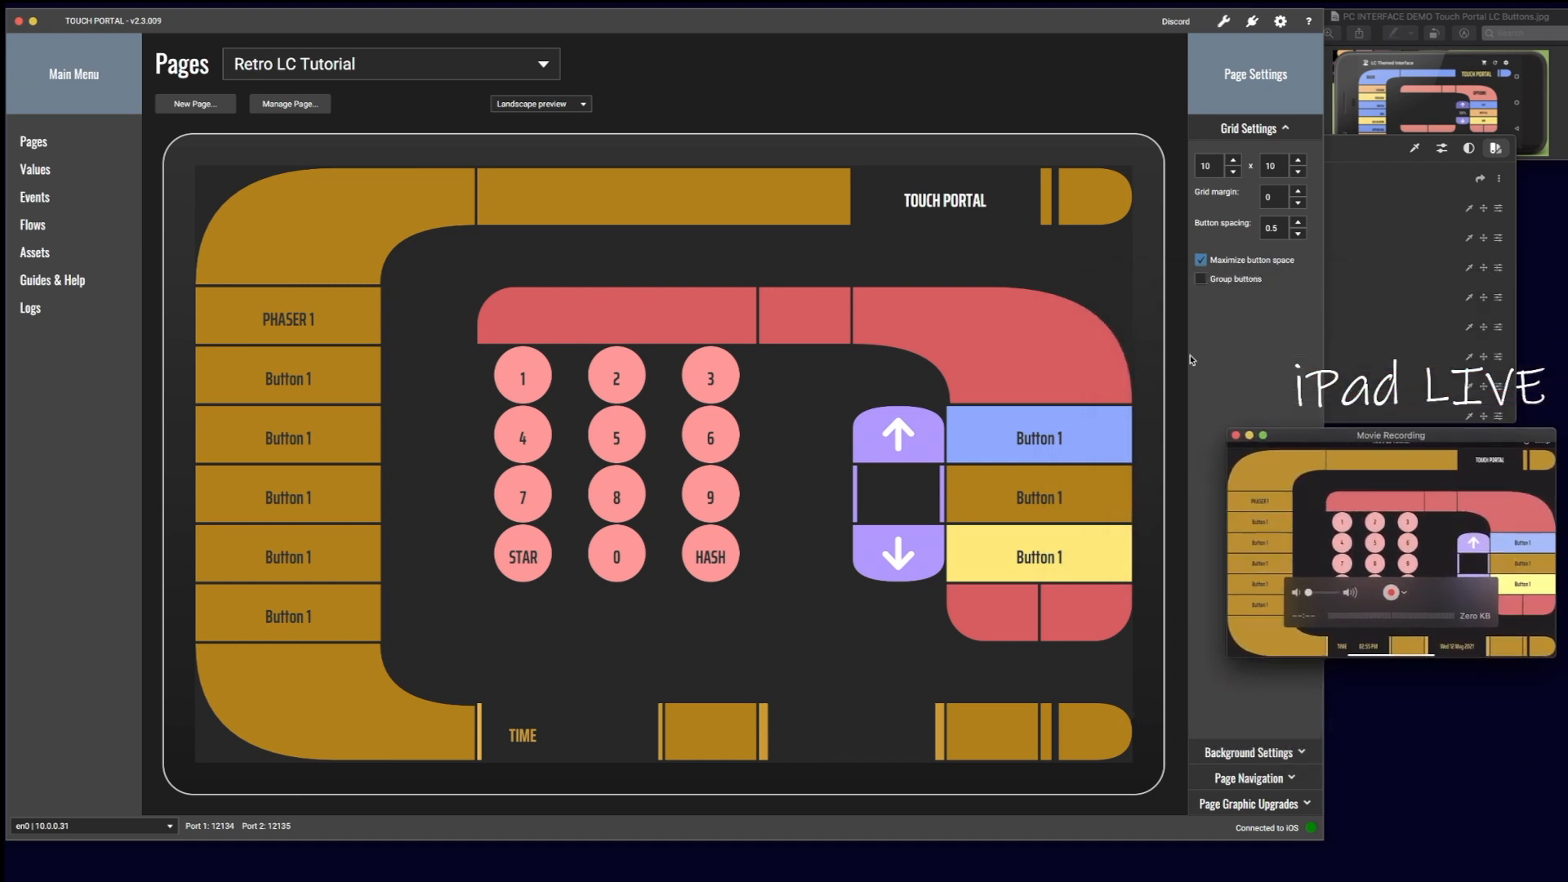
Step: Widen the grid temporarily to 11 columns to move the Goto Main button under the upper end cap, and restore 10 columns
{"action": "left_click", "coordinate": [1115, 220]}
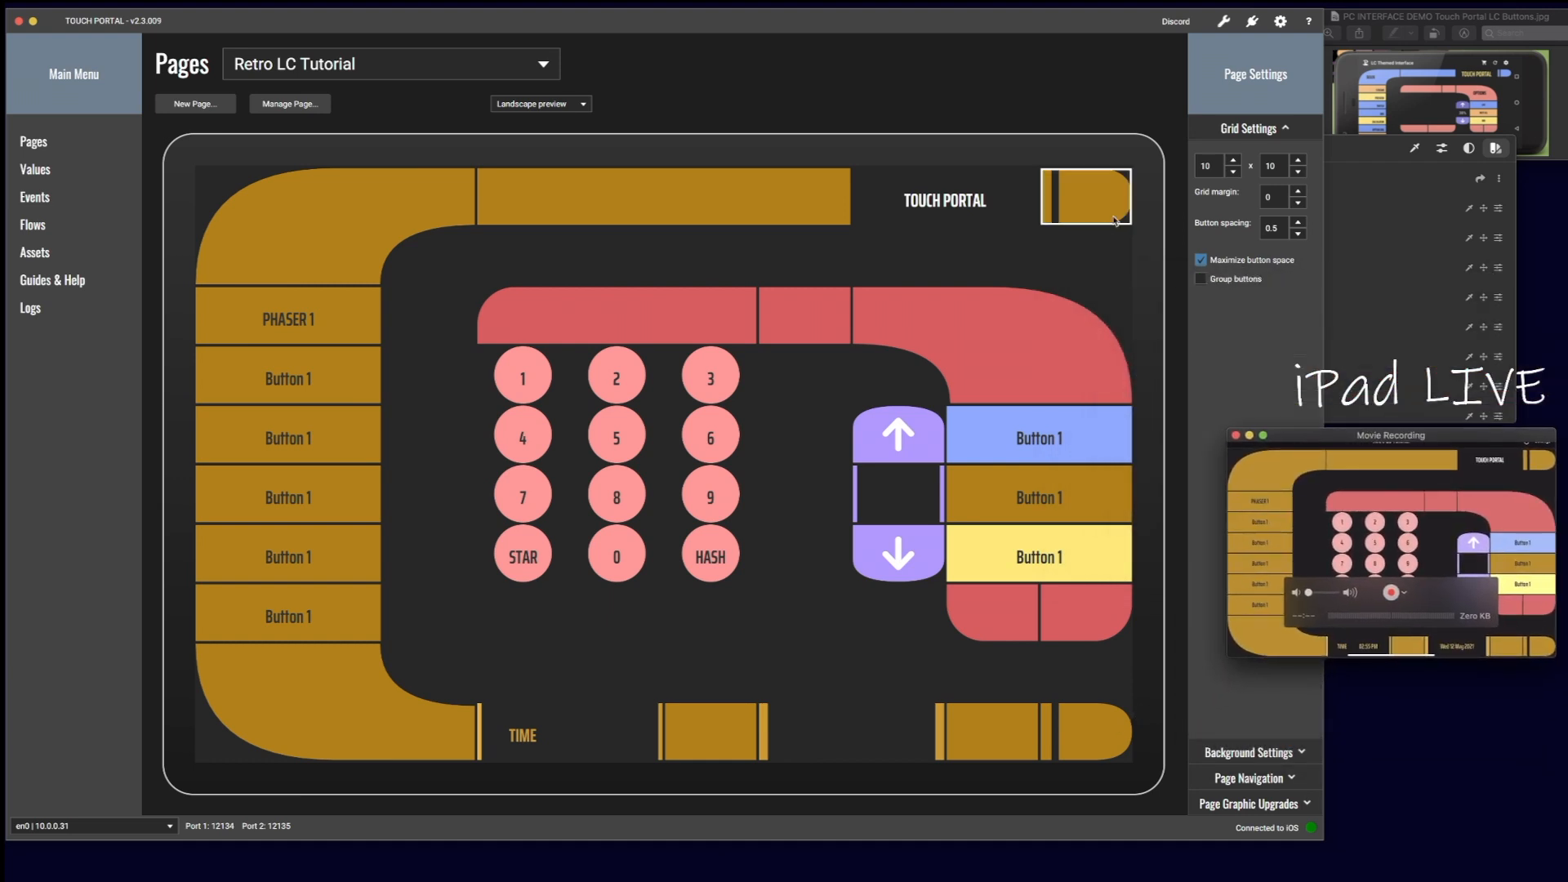
{"action": "left_click", "coordinate": [1234, 161]}
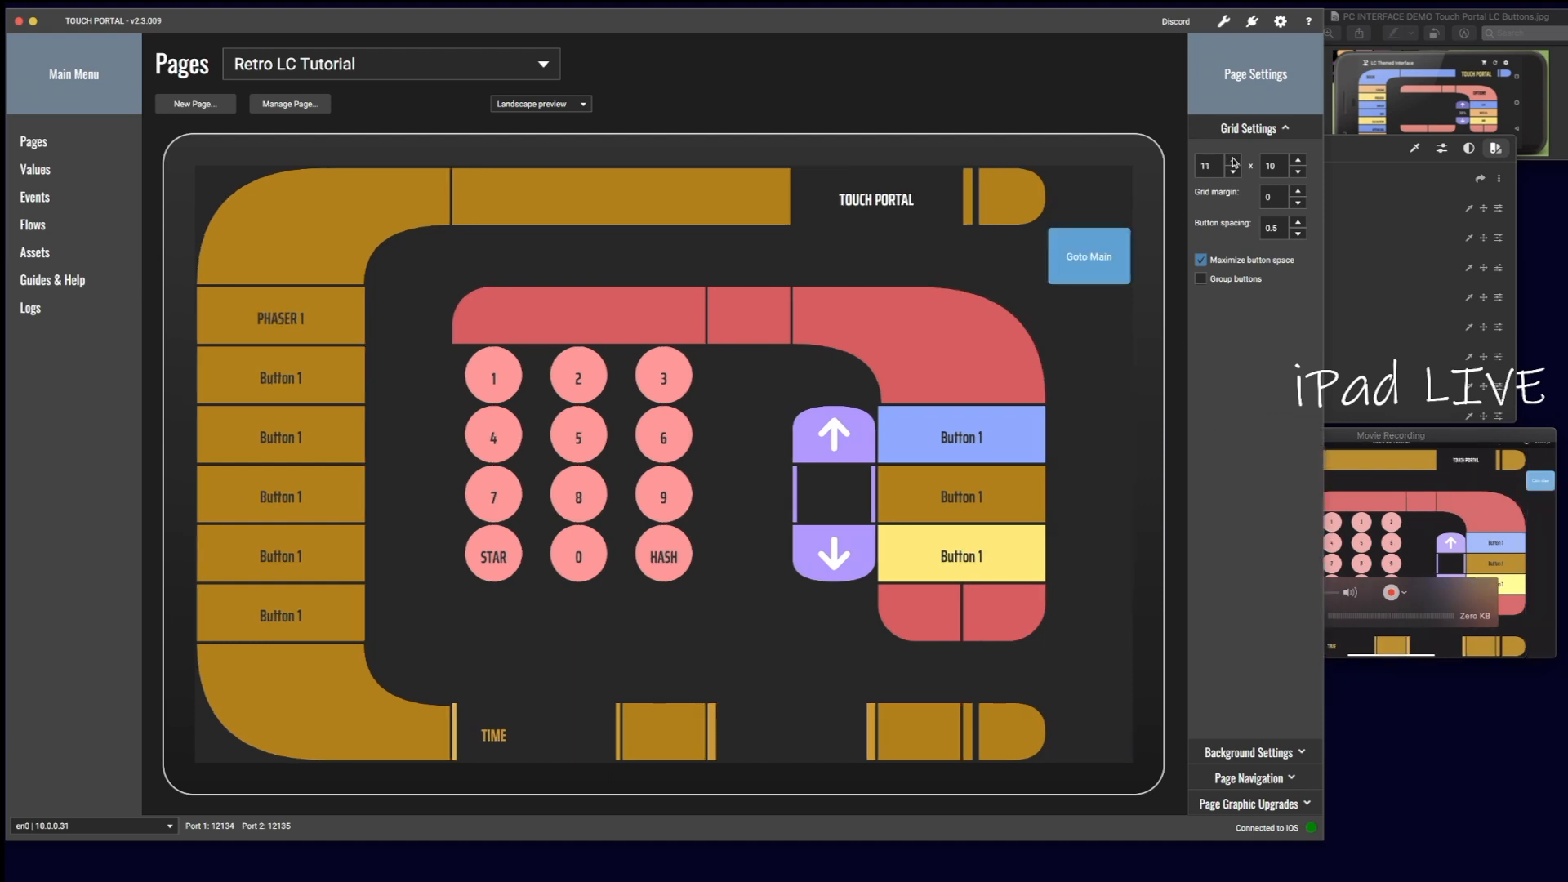
{"action": "left_click_drag", "start_coordinate": [1110, 276], "coordinate": [1030, 269]}
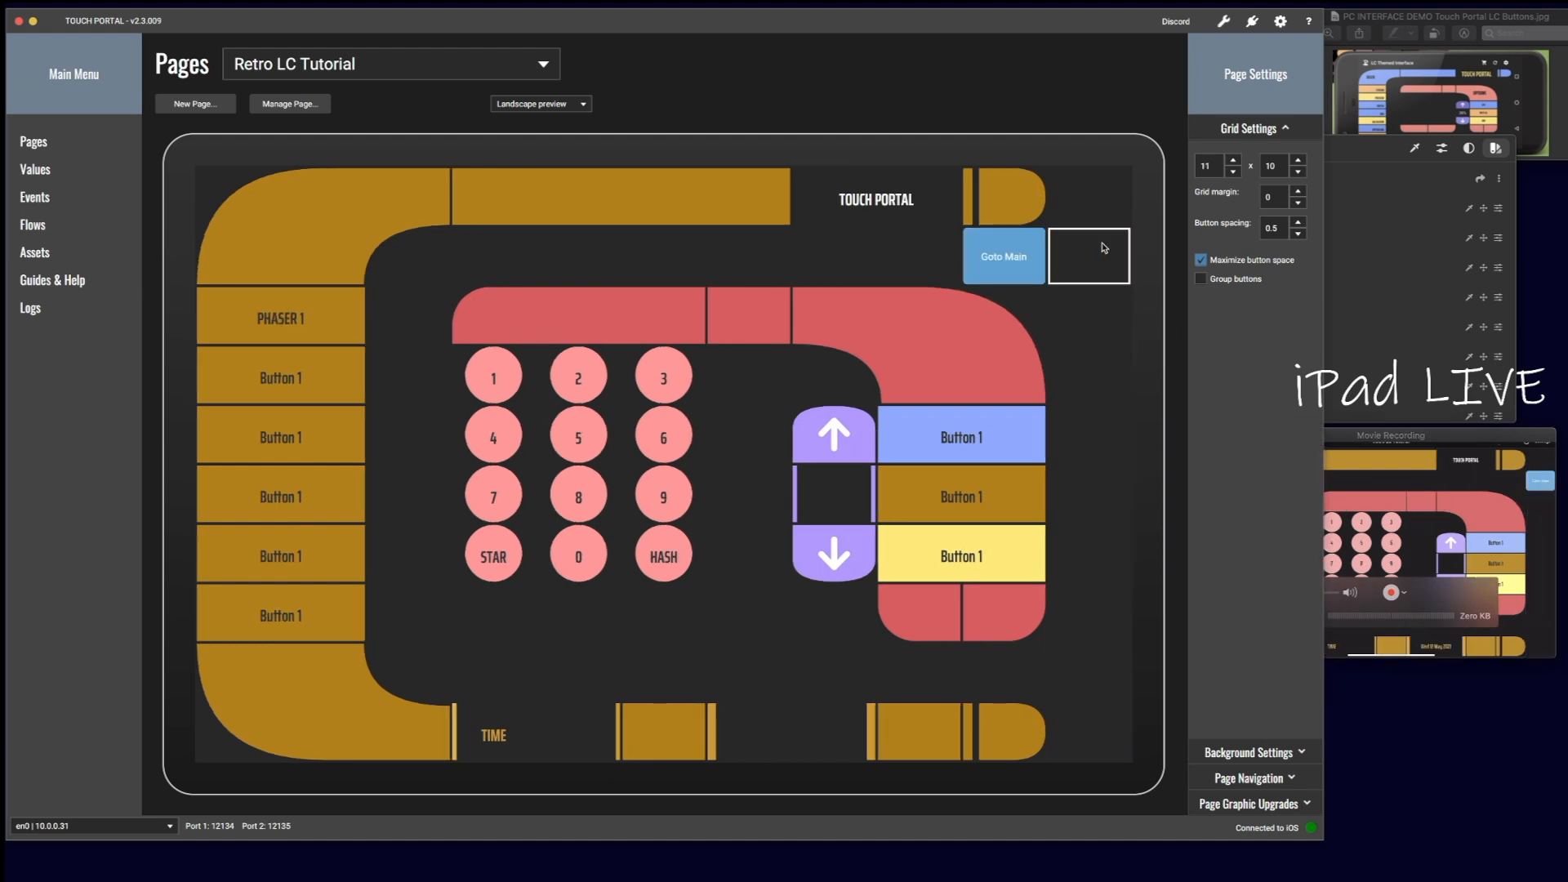
{"action": "left_click", "coordinate": [1234, 172]}
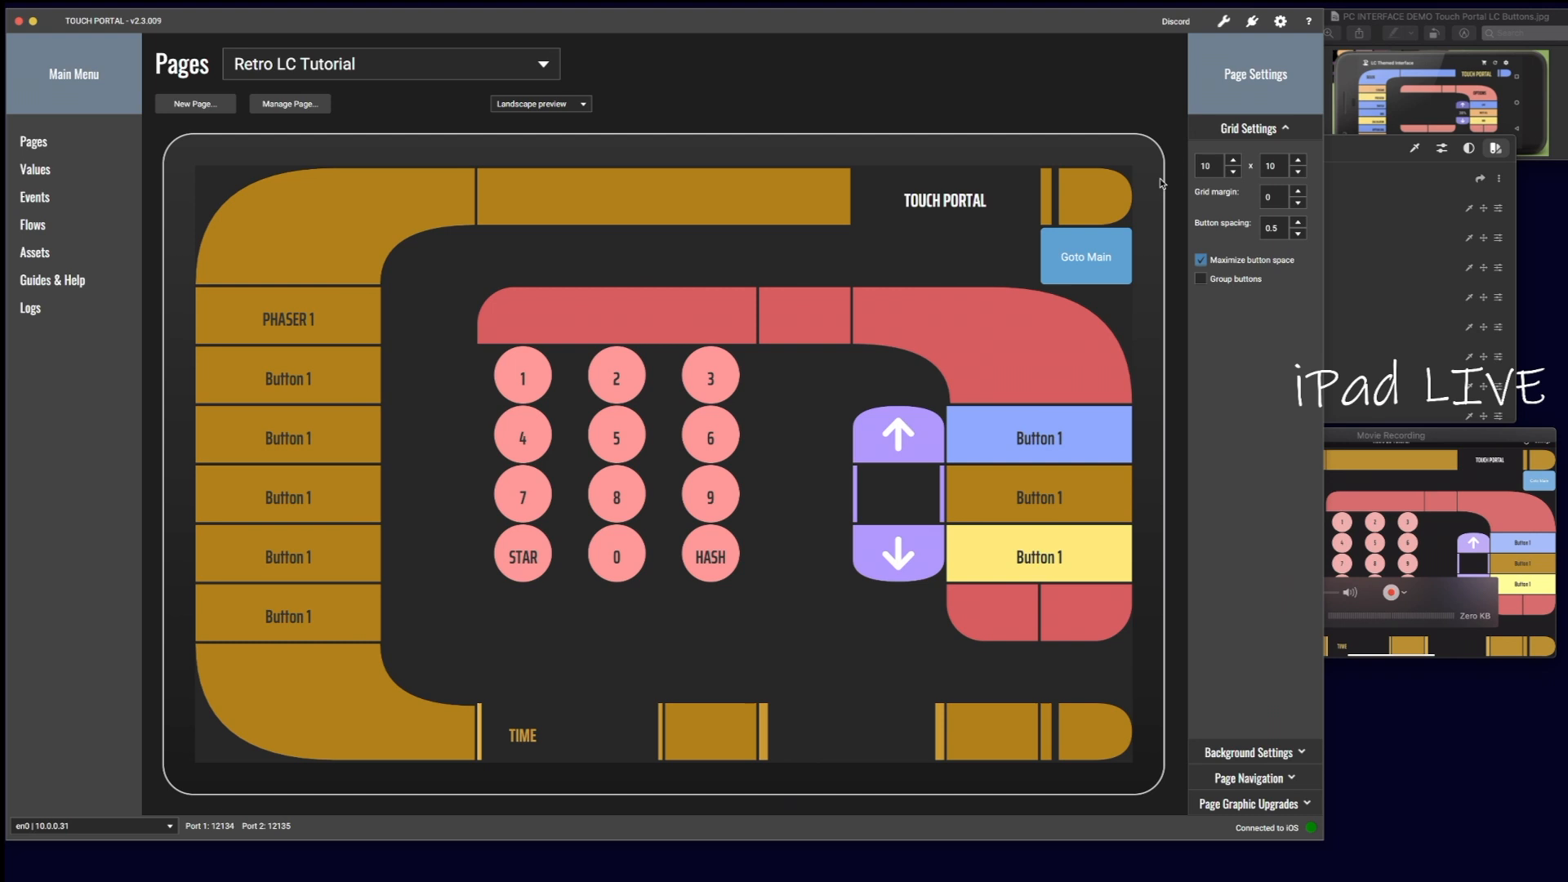
Step: Copy the Go to page (main) action from the Goto Main button and leave that button unchanged
{"action": "left_click", "coordinate": [1086, 196]}
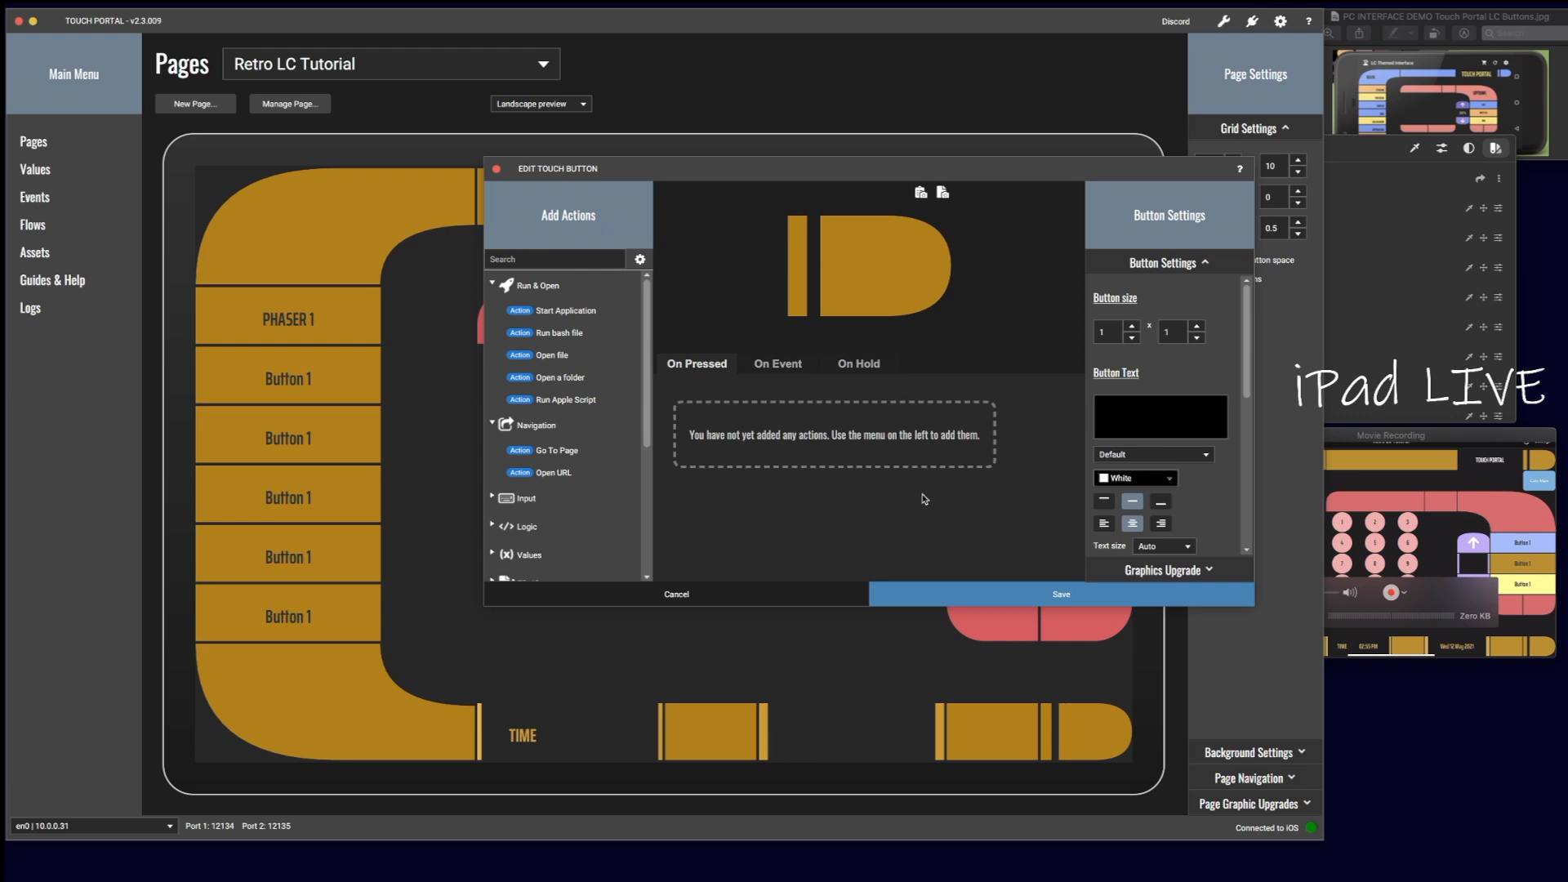
{"action": "left_click", "coordinate": [677, 593]}
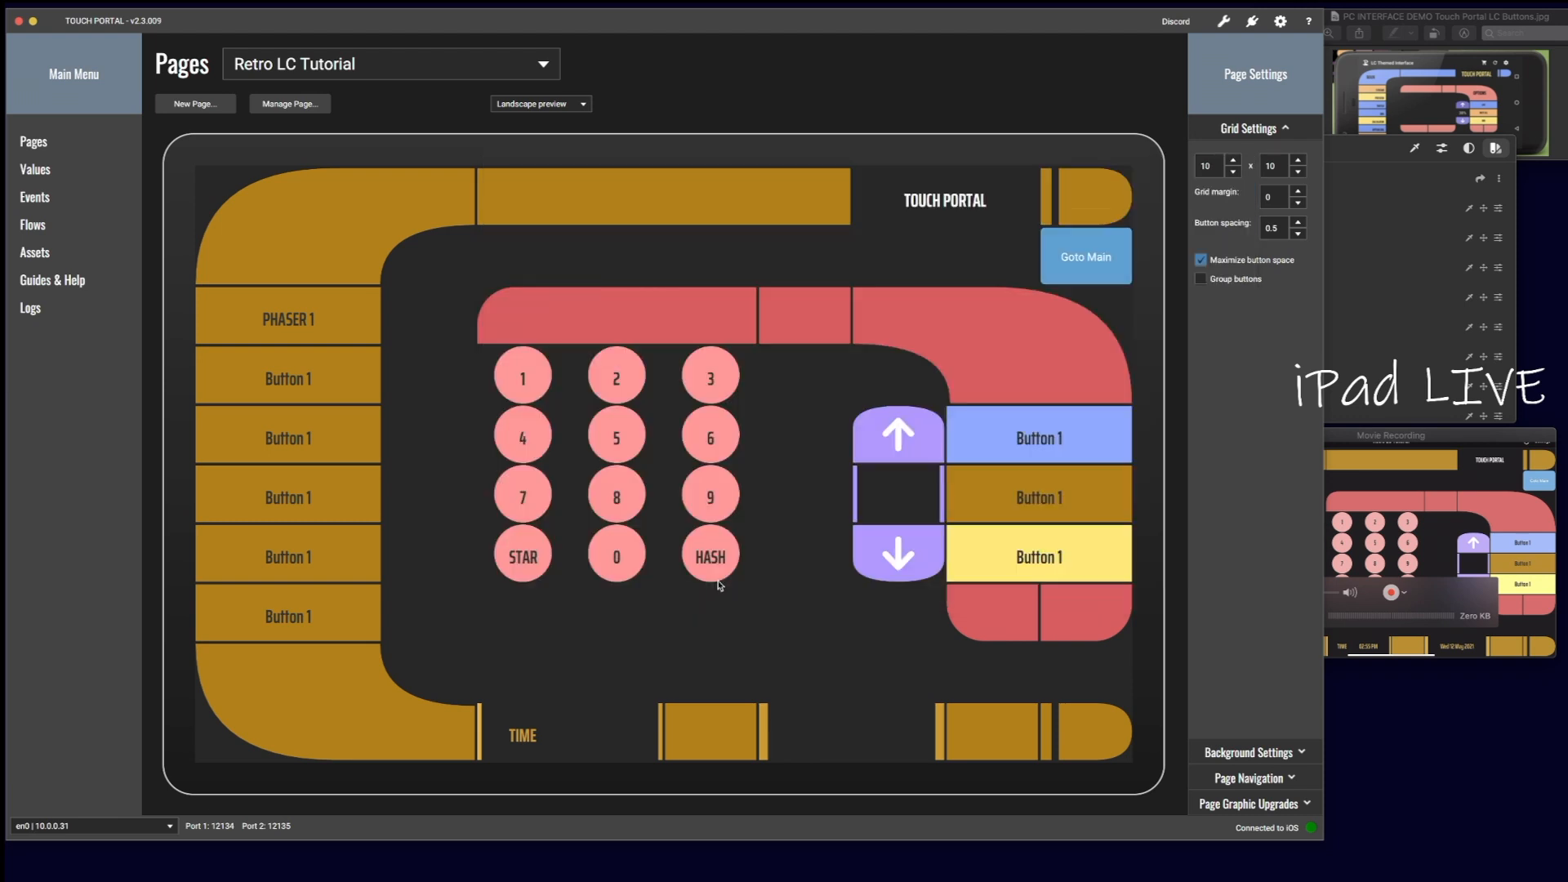
{"action": "left_click", "coordinate": [1107, 262]}
{"action": "right_click", "coordinate": [688, 398]}
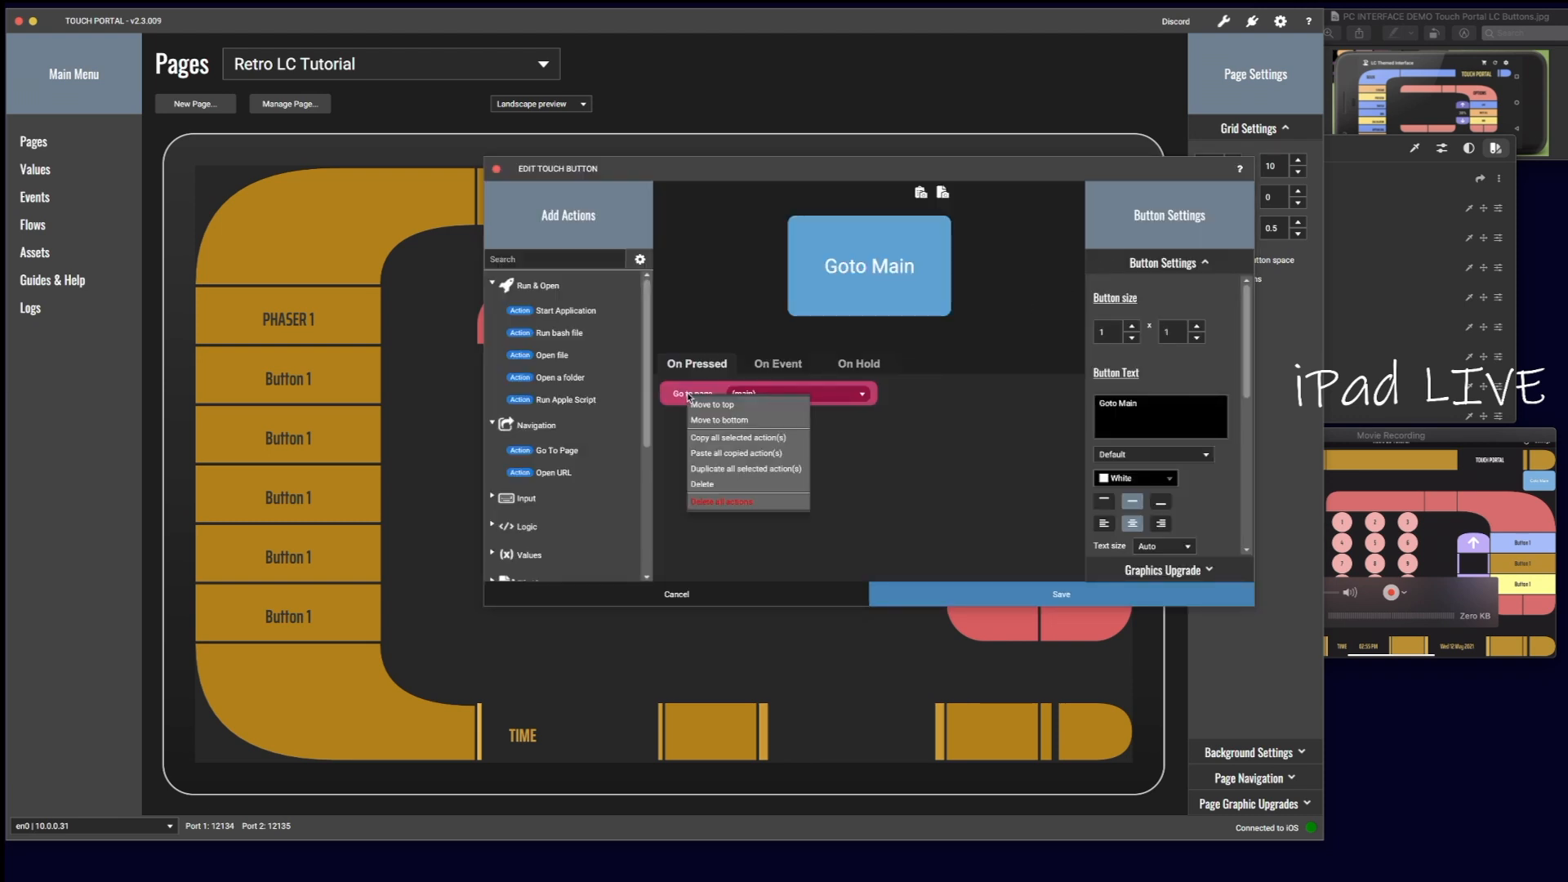
{"action": "left_click", "coordinate": [712, 447]}
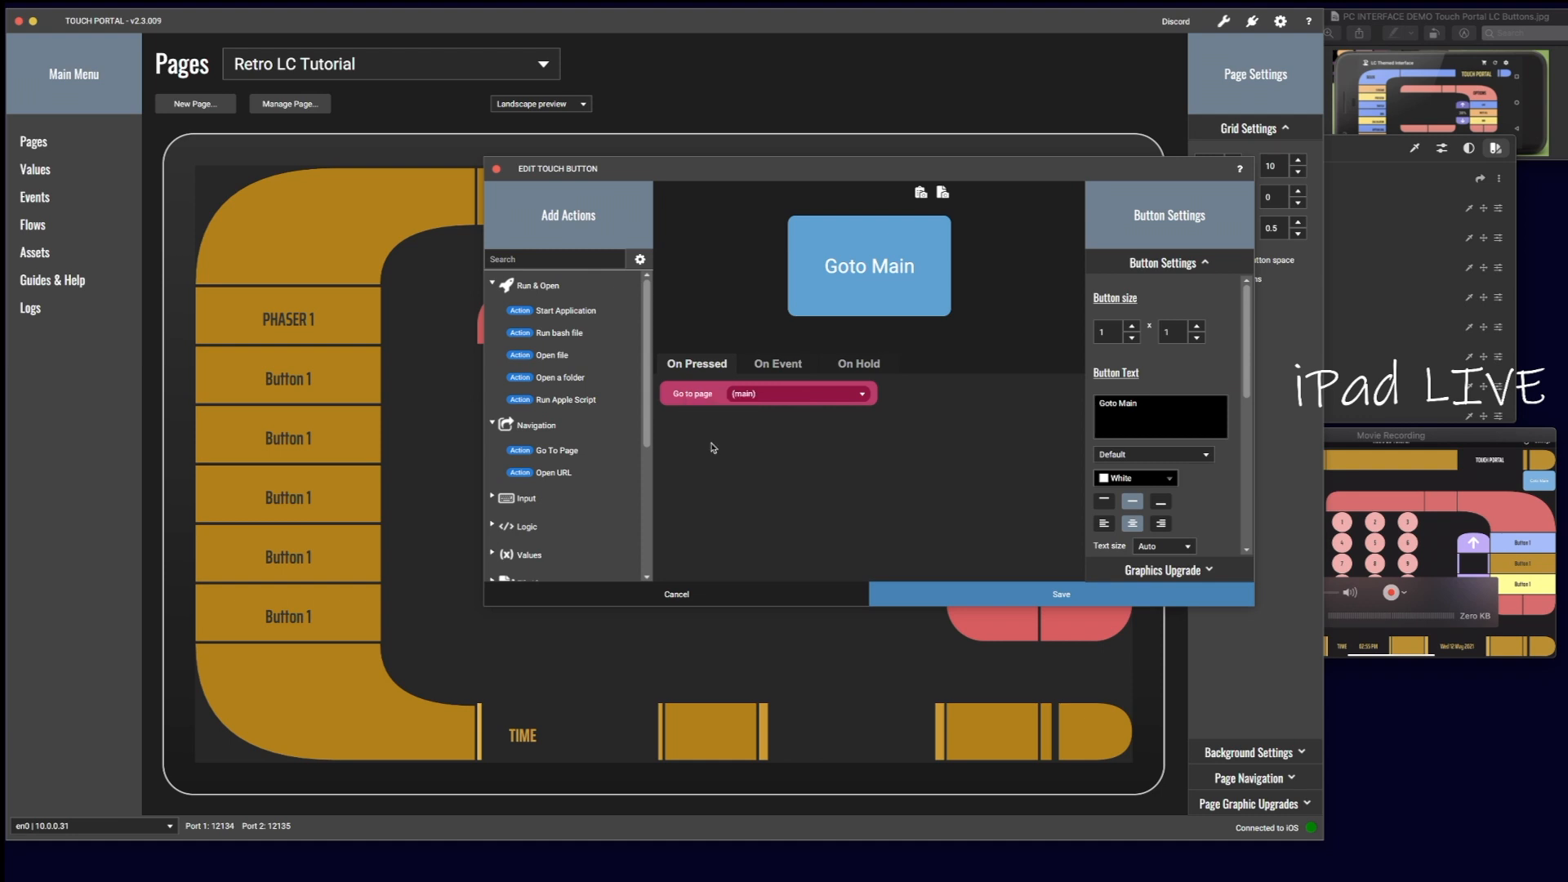
{"action": "left_click", "coordinate": [678, 594]}
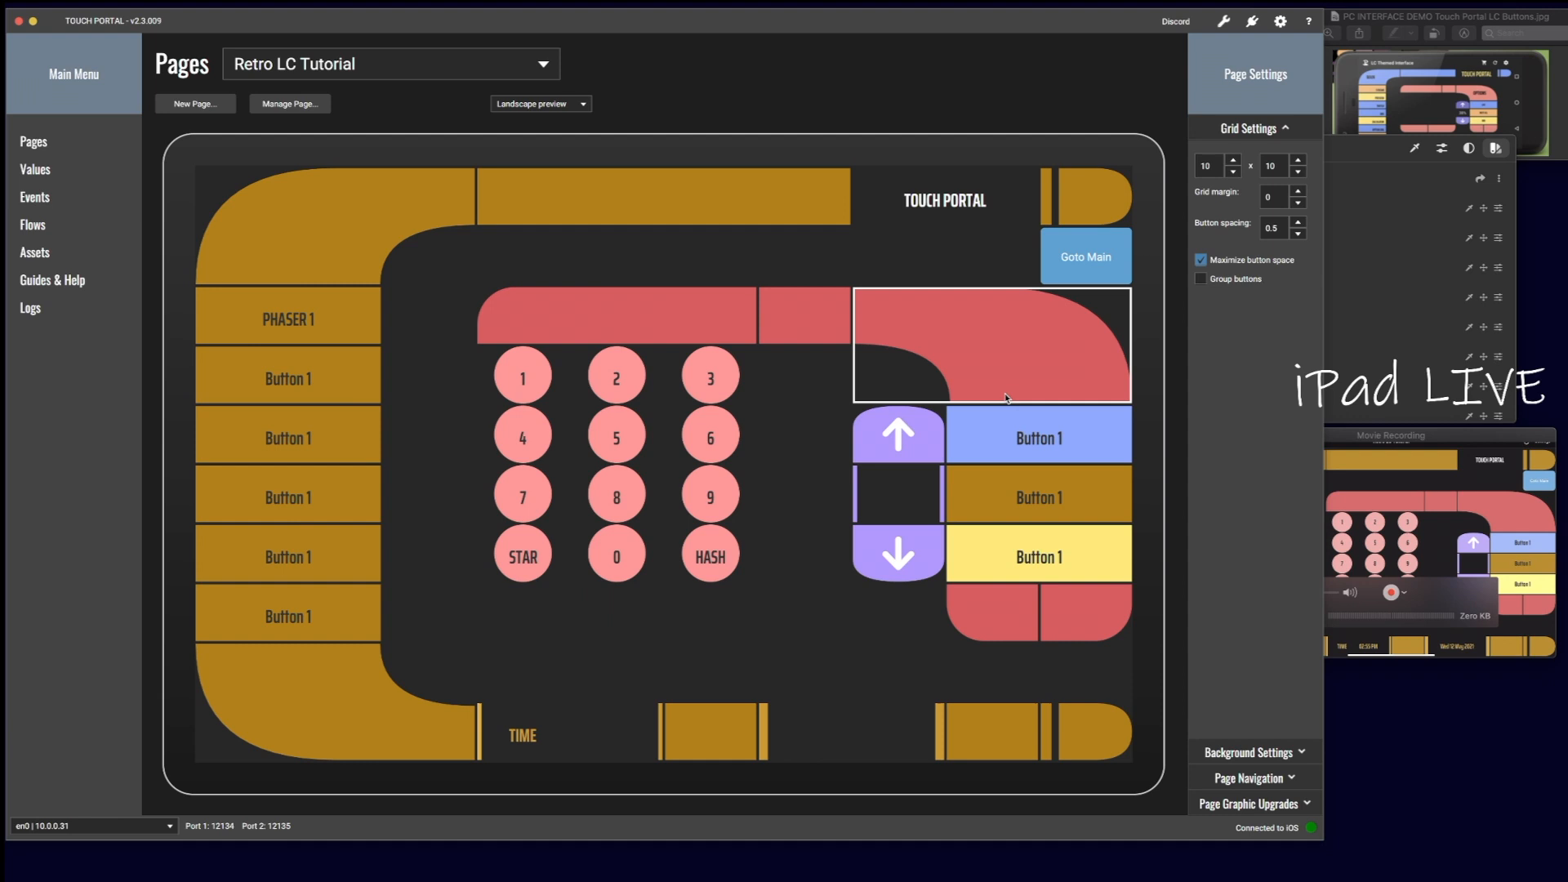
Step: Paste the copied Go to page (main) action into the gold end-cap button beside TOUCH PORTAL and save it
{"action": "right_click", "coordinate": [1088, 192]}
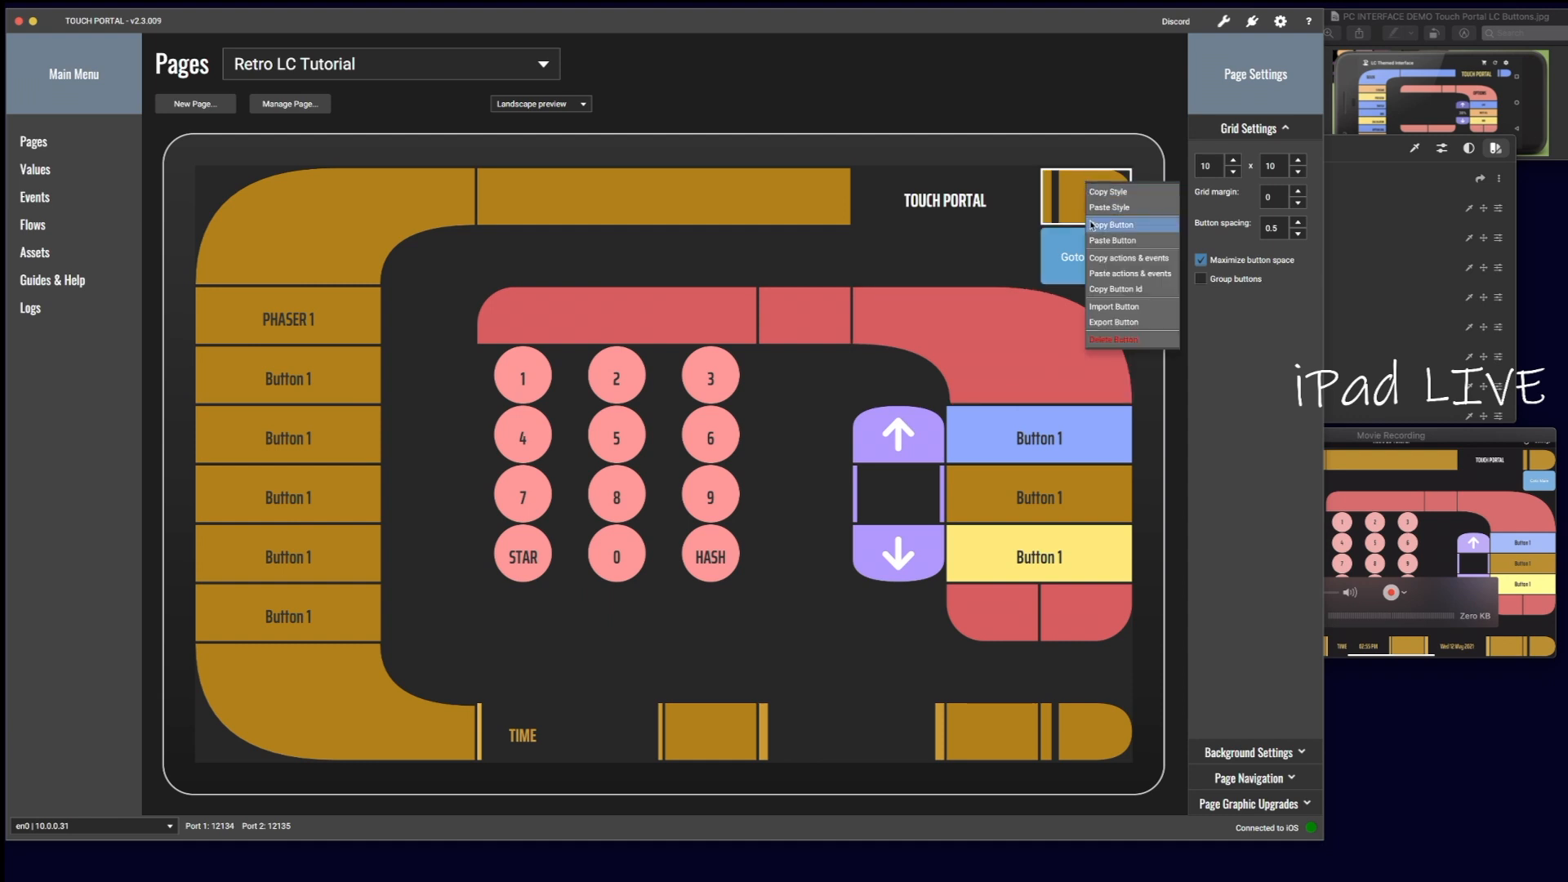
{"action": "left_click", "coordinate": [1059, 206]}
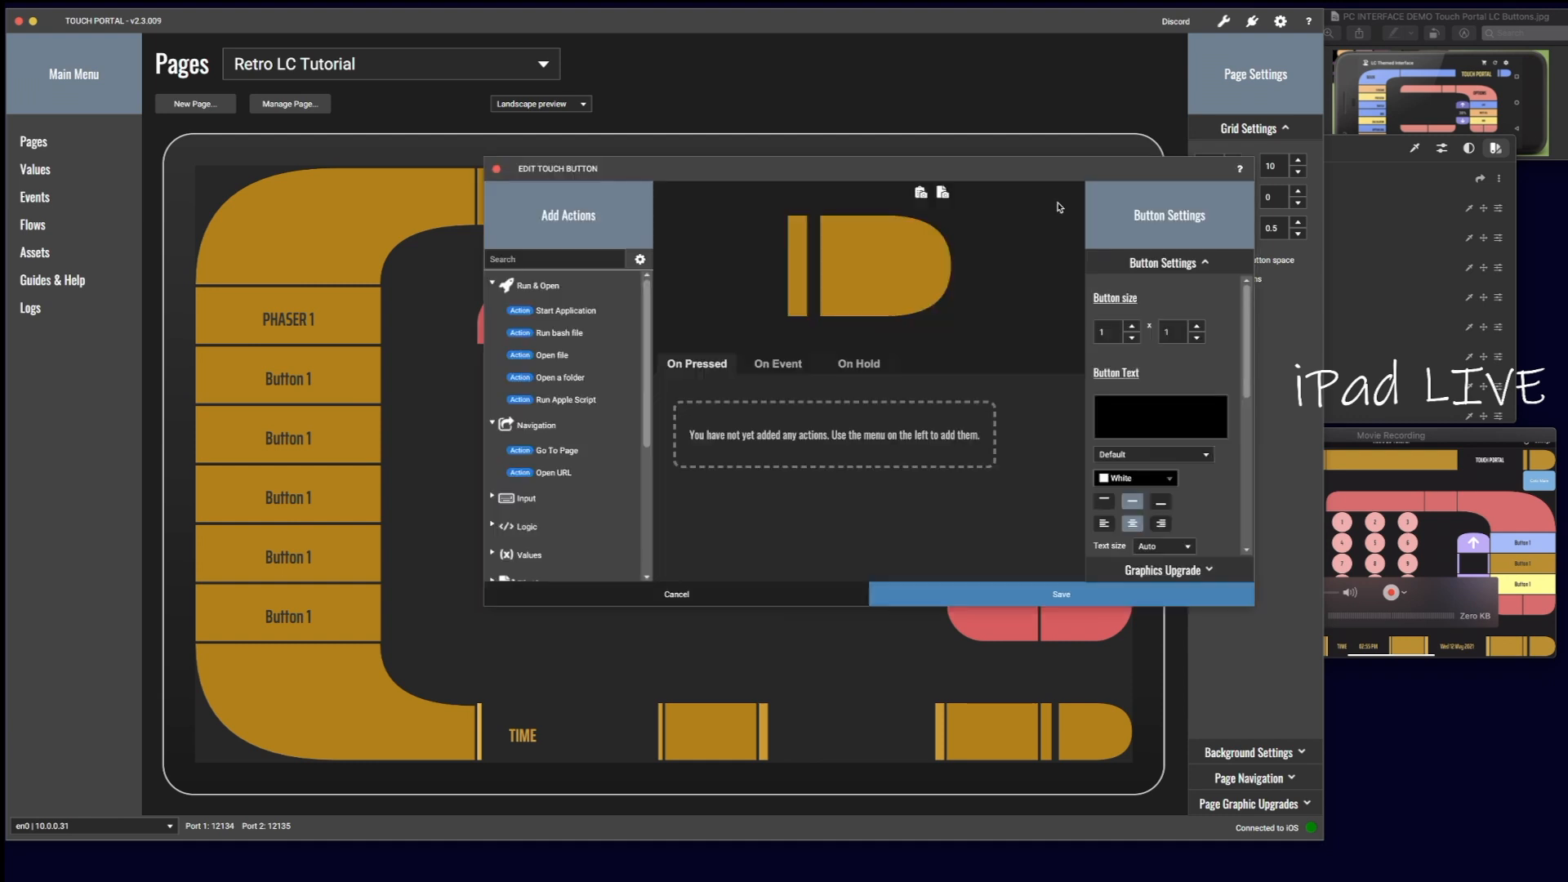
{"action": "right_click", "coordinate": [785, 454]}
{"action": "left_click", "coordinate": [797, 460]}
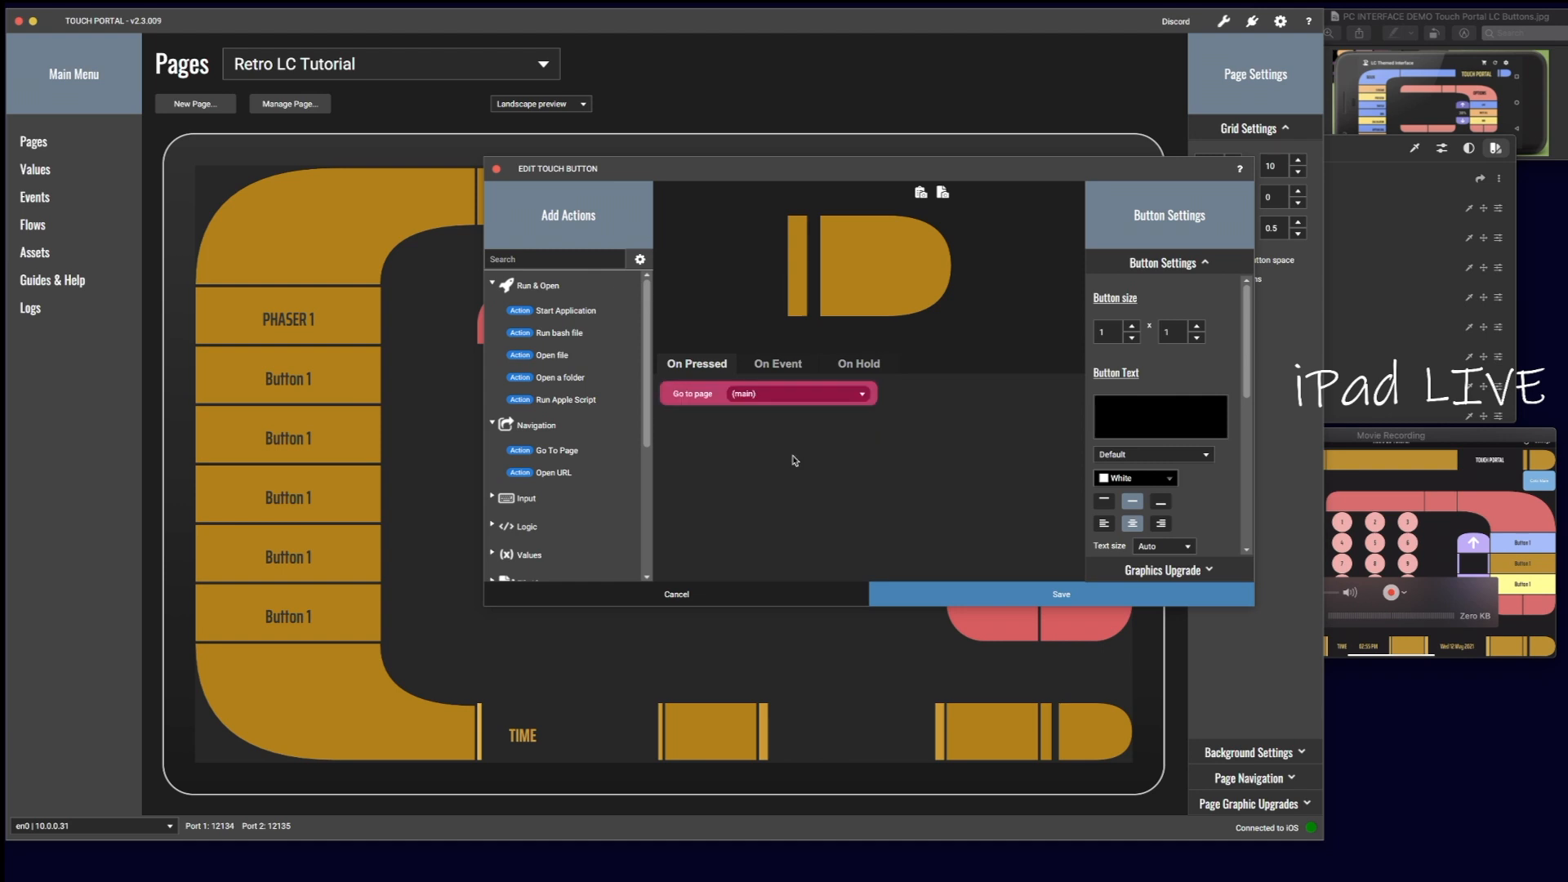
{"action": "left_click", "coordinate": [969, 593]}
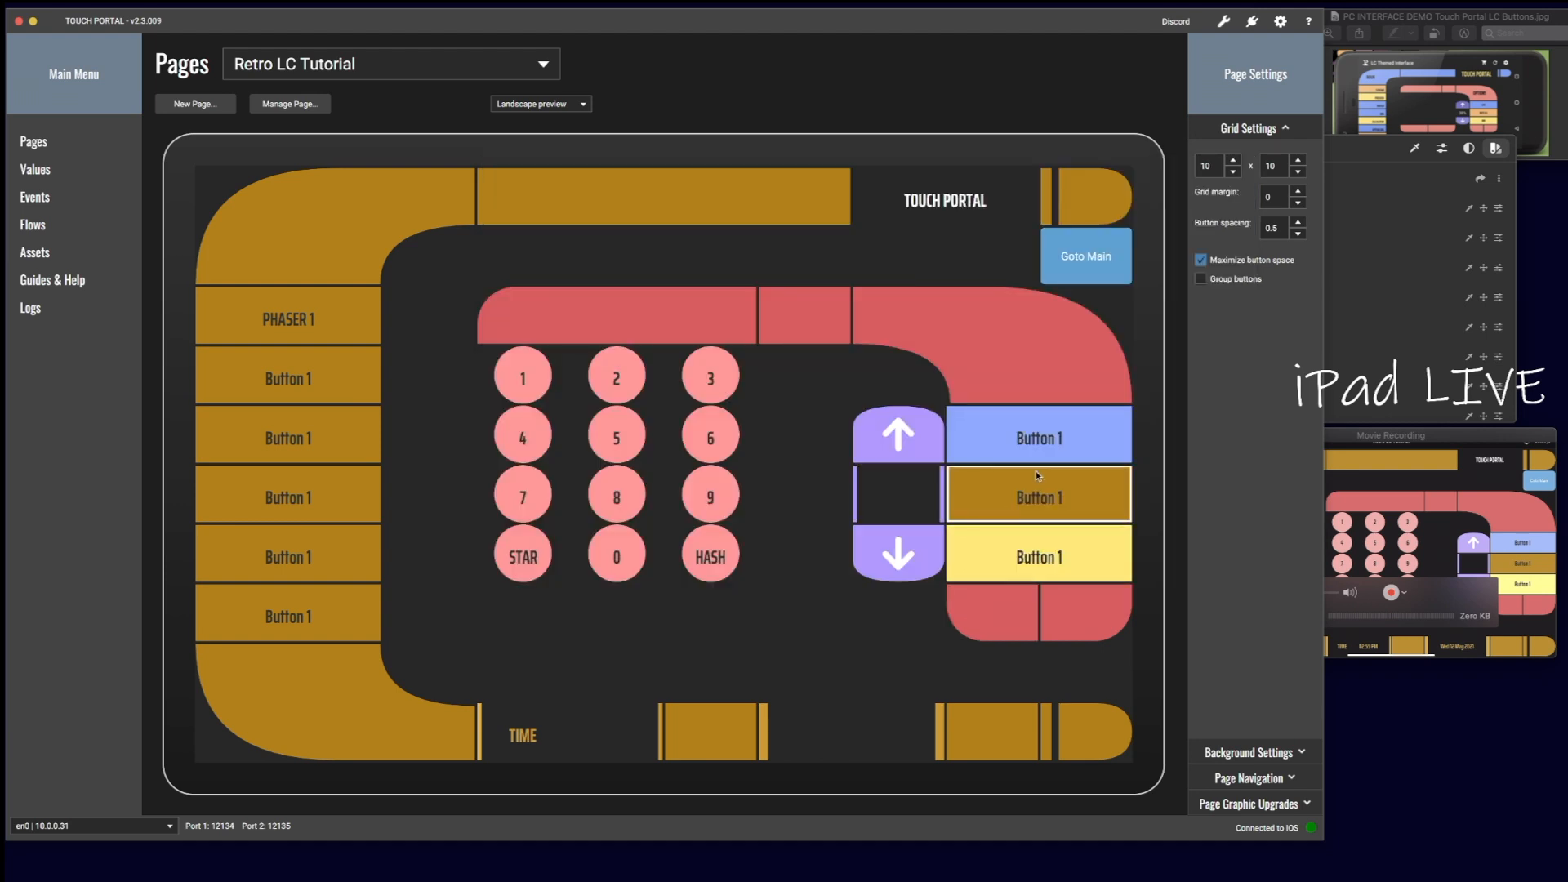
Step: Label the gold end-cap button "BACK MAIN" on two lines and save it
{"action": "left_click", "coordinate": [1094, 206]}
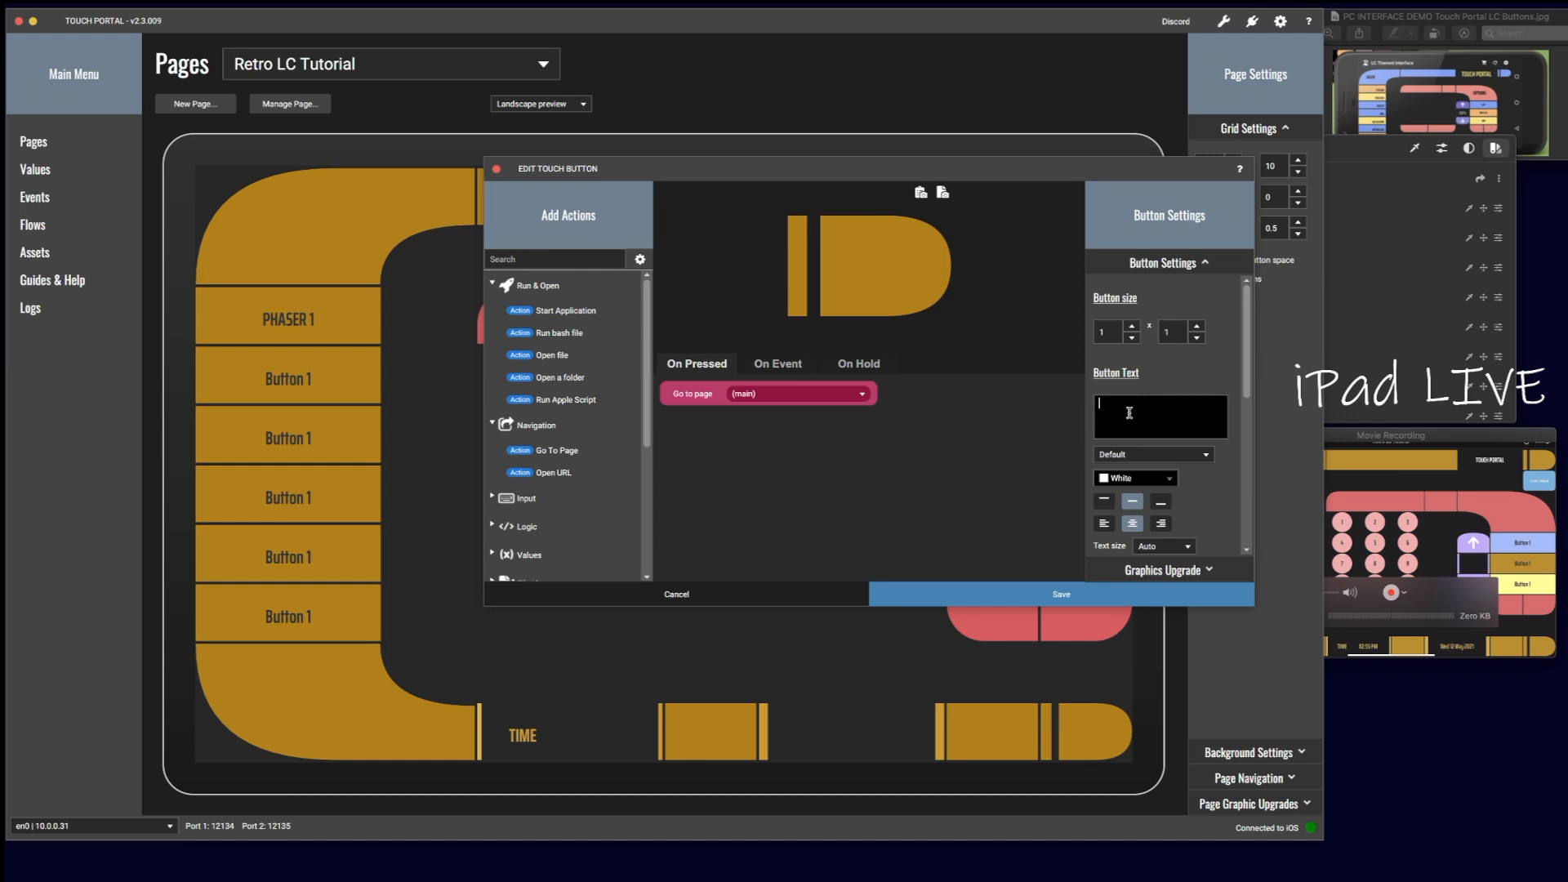
{"action": "type", "text": "BACK "}
{"action": "type", "text": "MI"}
{"action": "key", "text": "BackSpace"}
{"action": "type", "text": "AIN"}
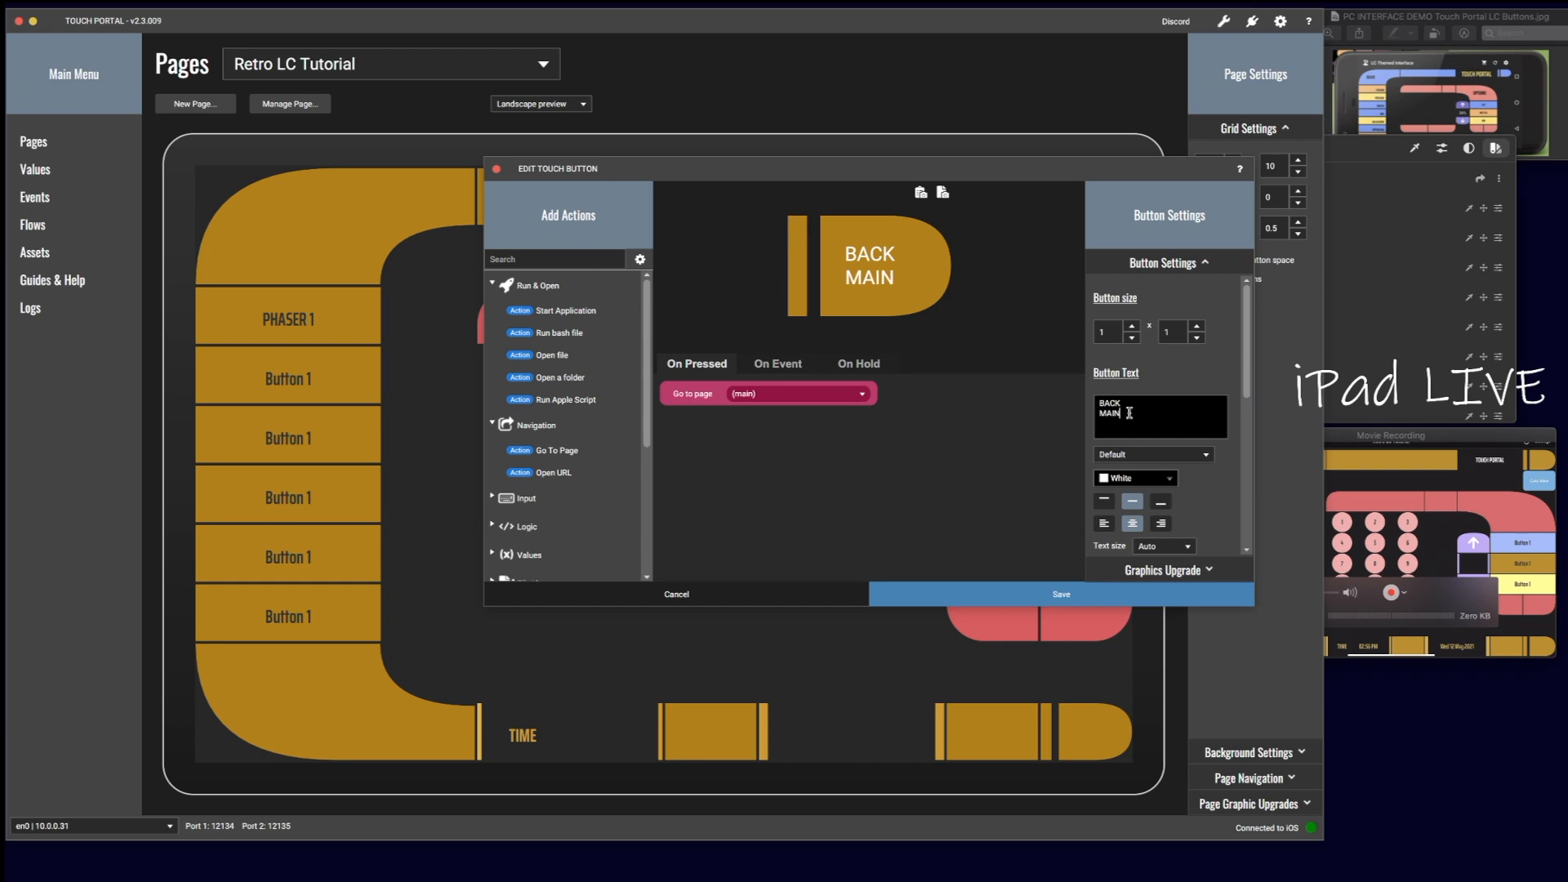
{"action": "left_click", "coordinate": [1091, 585]}
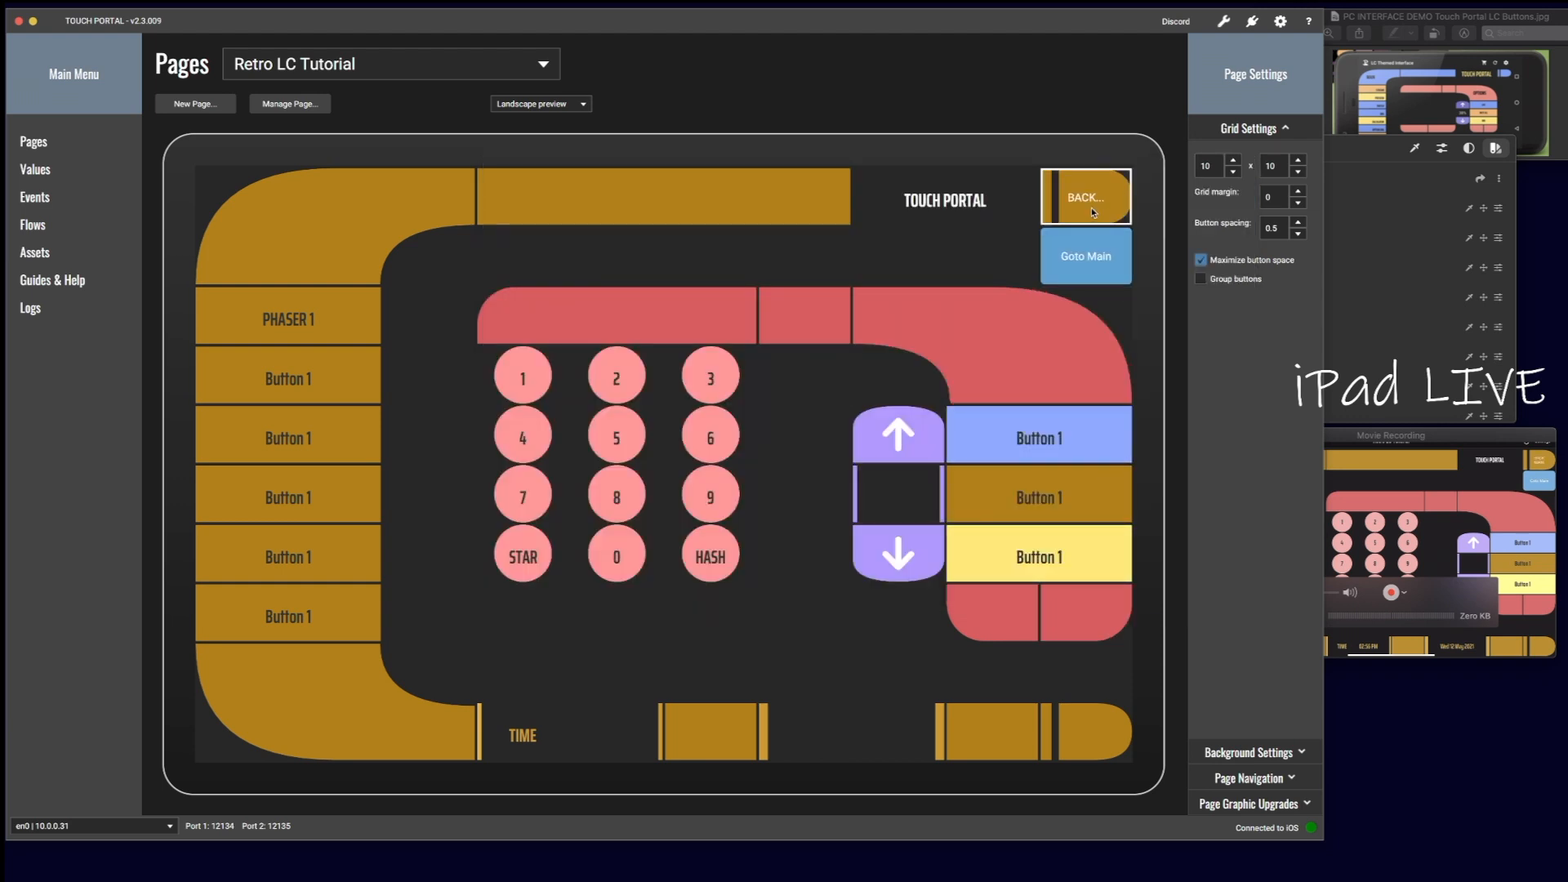
Step: Replace the end-cap button's text with "HOME" in the Saira font, colored #333333
{"action": "left_click", "coordinate": [1079, 205]}
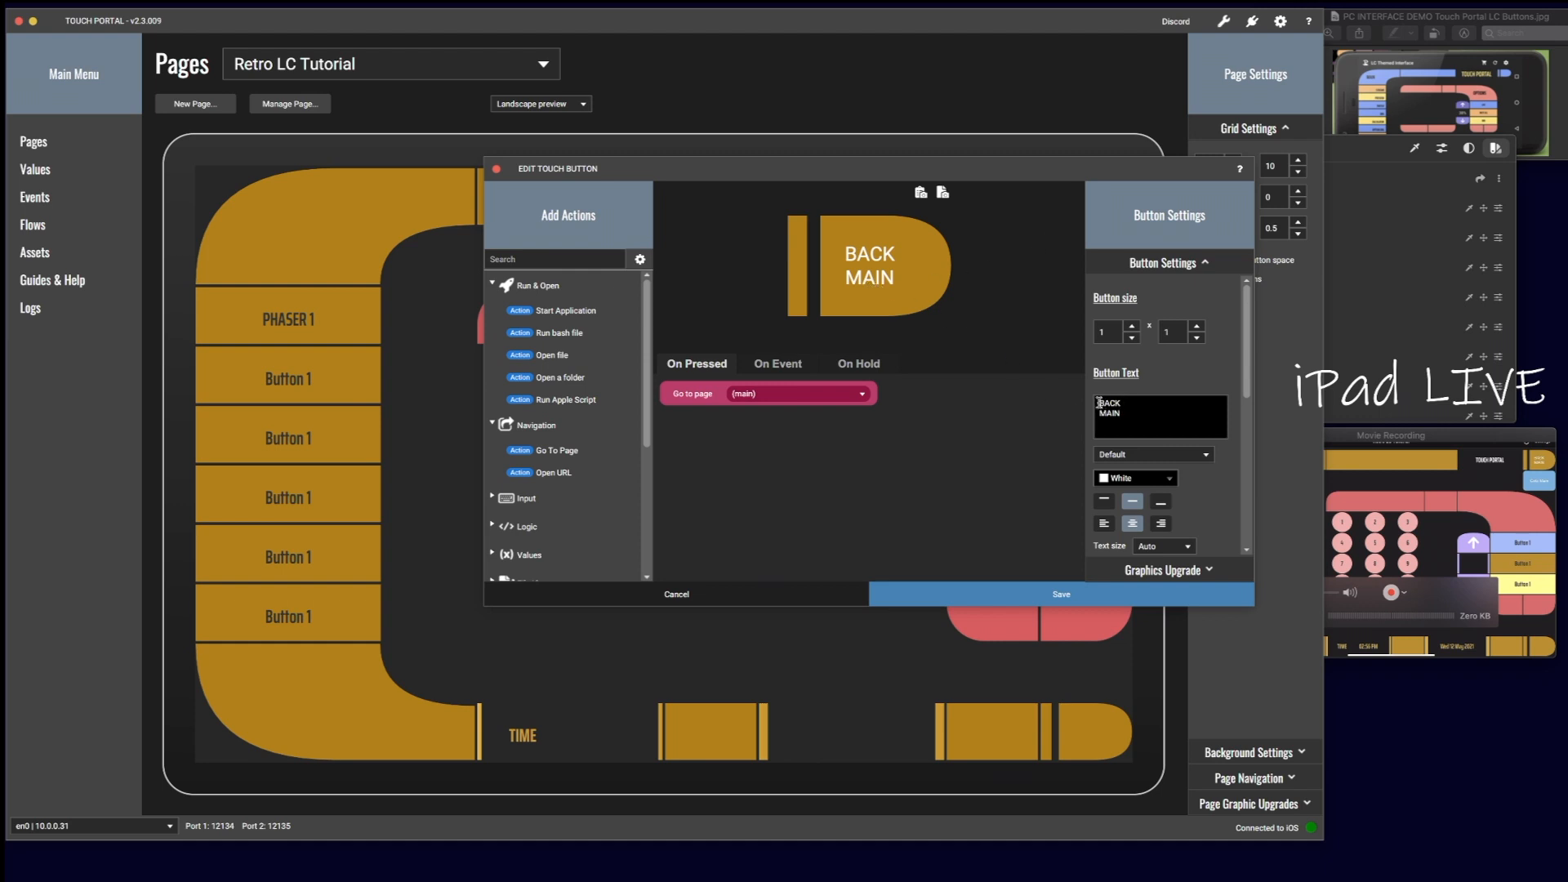
{"action": "left_click_drag", "start_coordinate": [1098, 400], "coordinate": [1144, 428]}
{"action": "type", "text": "HOME"}
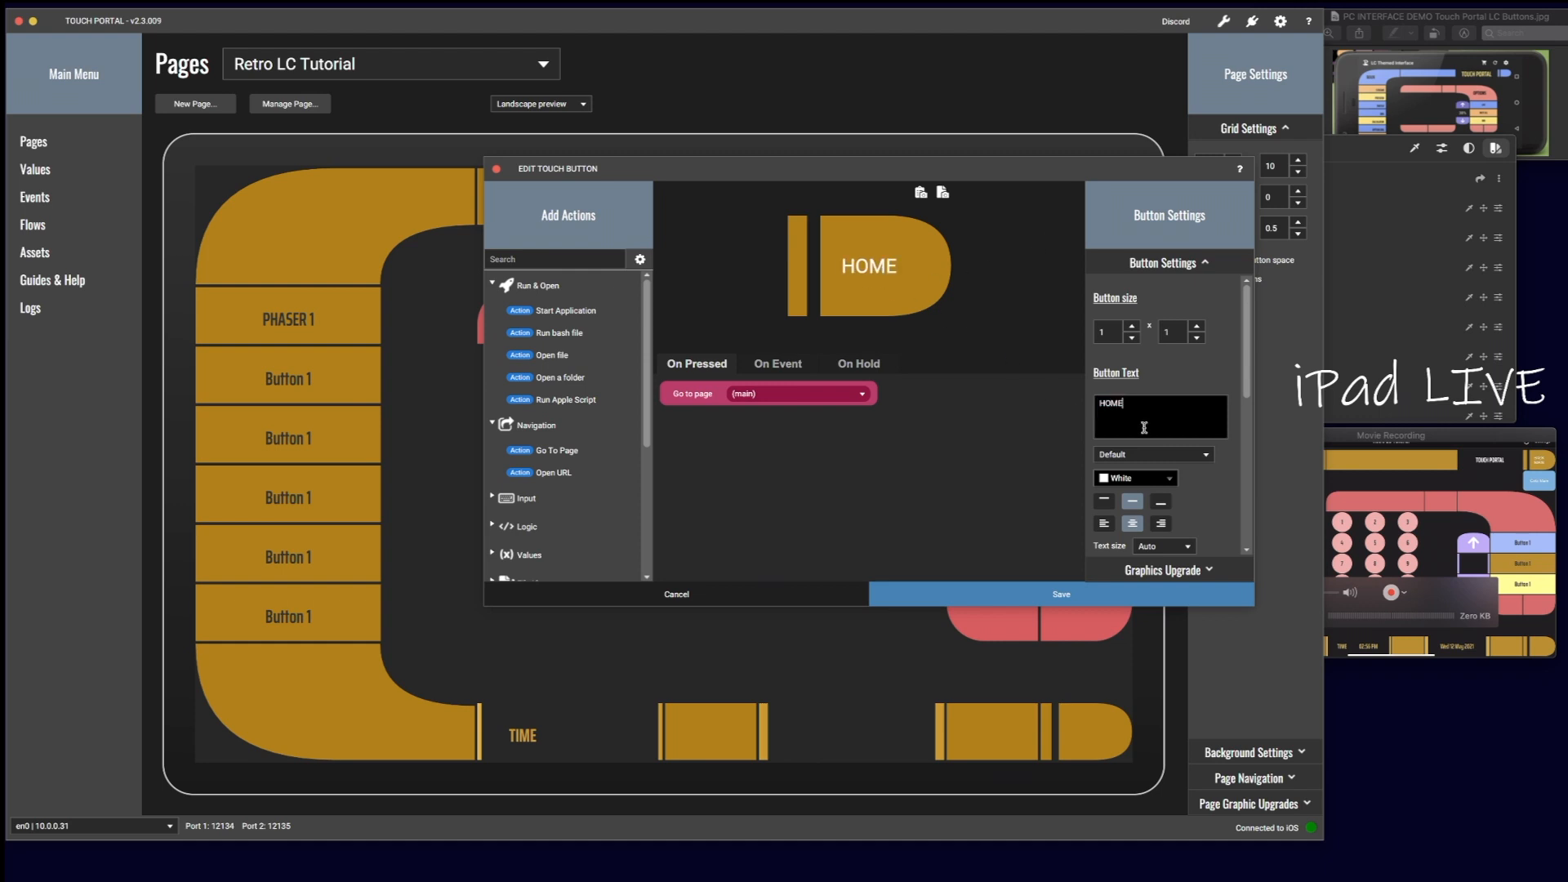
{"action": "left_click", "coordinate": [1127, 483]}
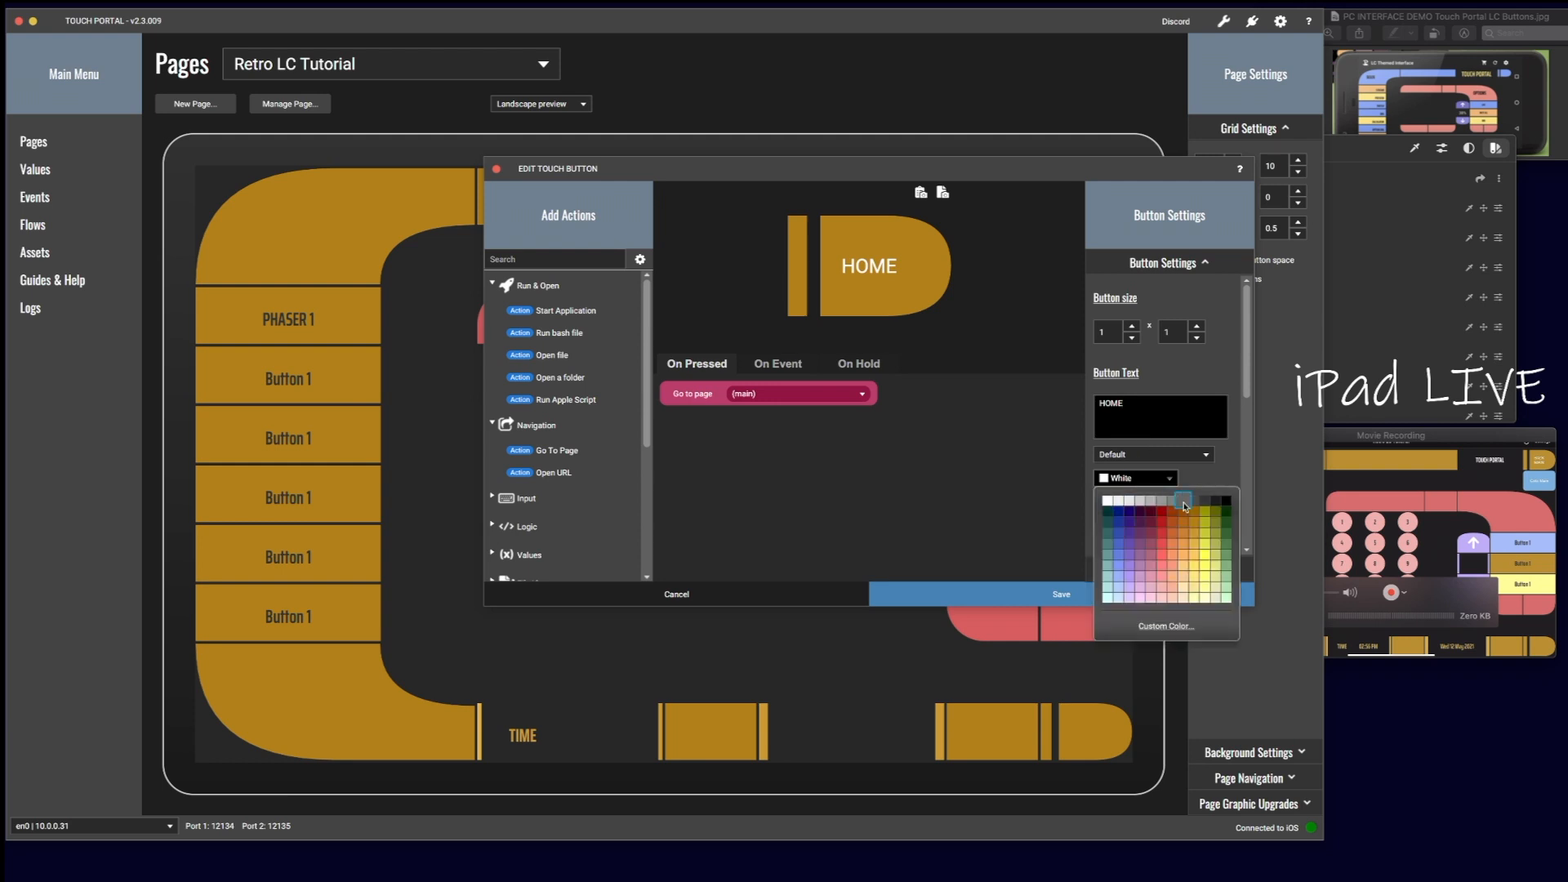
{"action": "left_click", "coordinate": [1205, 503]}
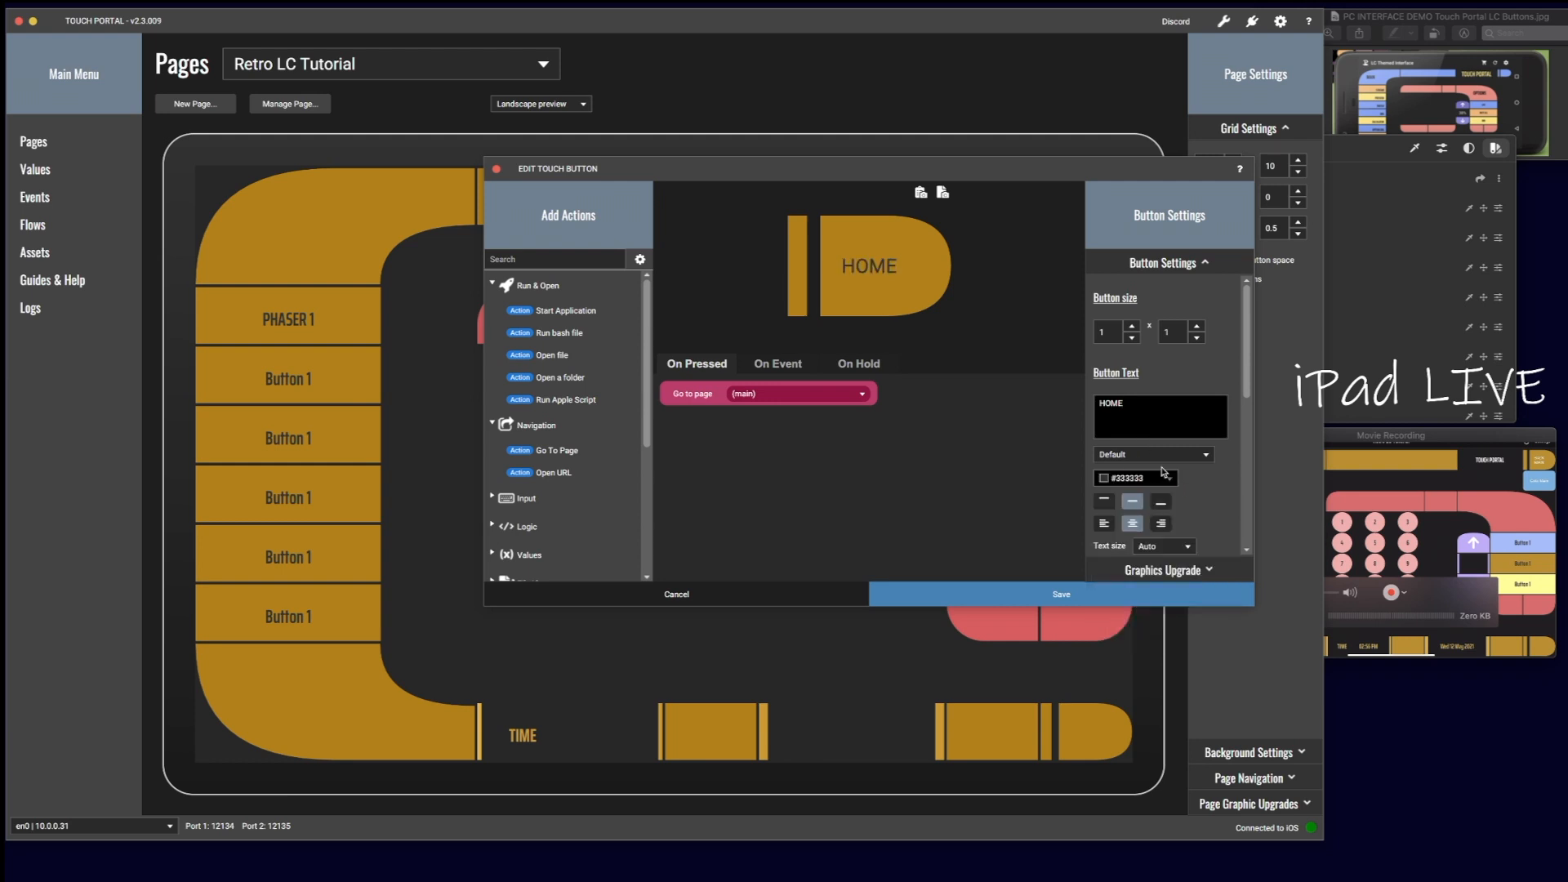
{"action": "left_click", "coordinate": [1120, 456]}
{"action": "left_click", "coordinate": [1111, 504]}
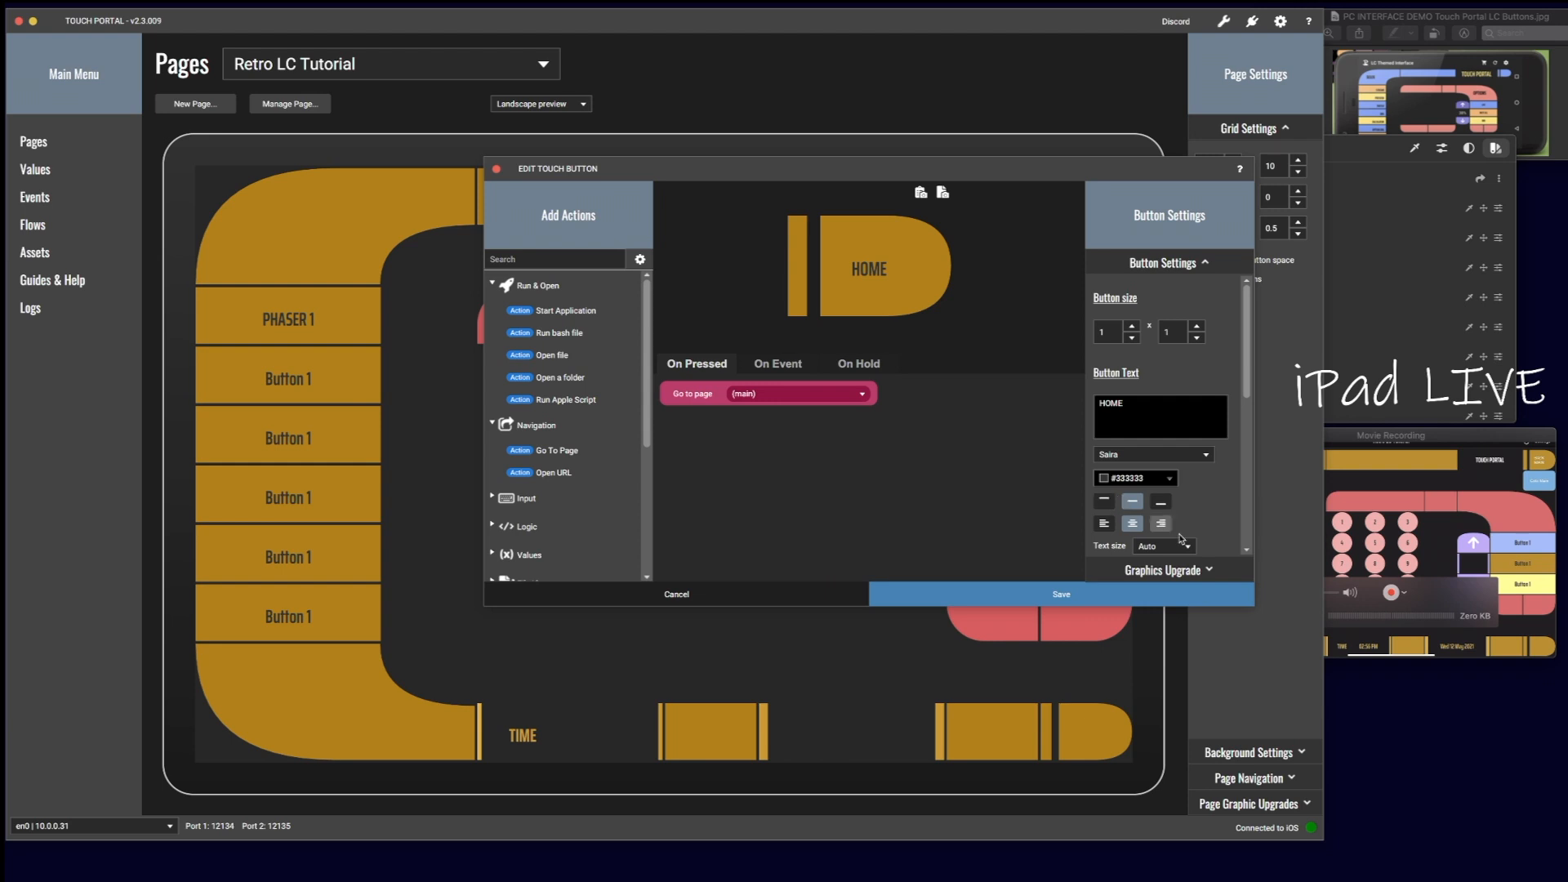
Step: Set the HOME button's text size to 20 and save the button
{"action": "scroll", "coordinate": [1191, 448], "scroll_direction": "down", "scroll_amount": 2}
{"action": "left_click", "coordinate": [1166, 434]}
{"action": "scroll", "coordinate": [1146, 497], "scroll_direction": "down", "scroll_amount": 5}
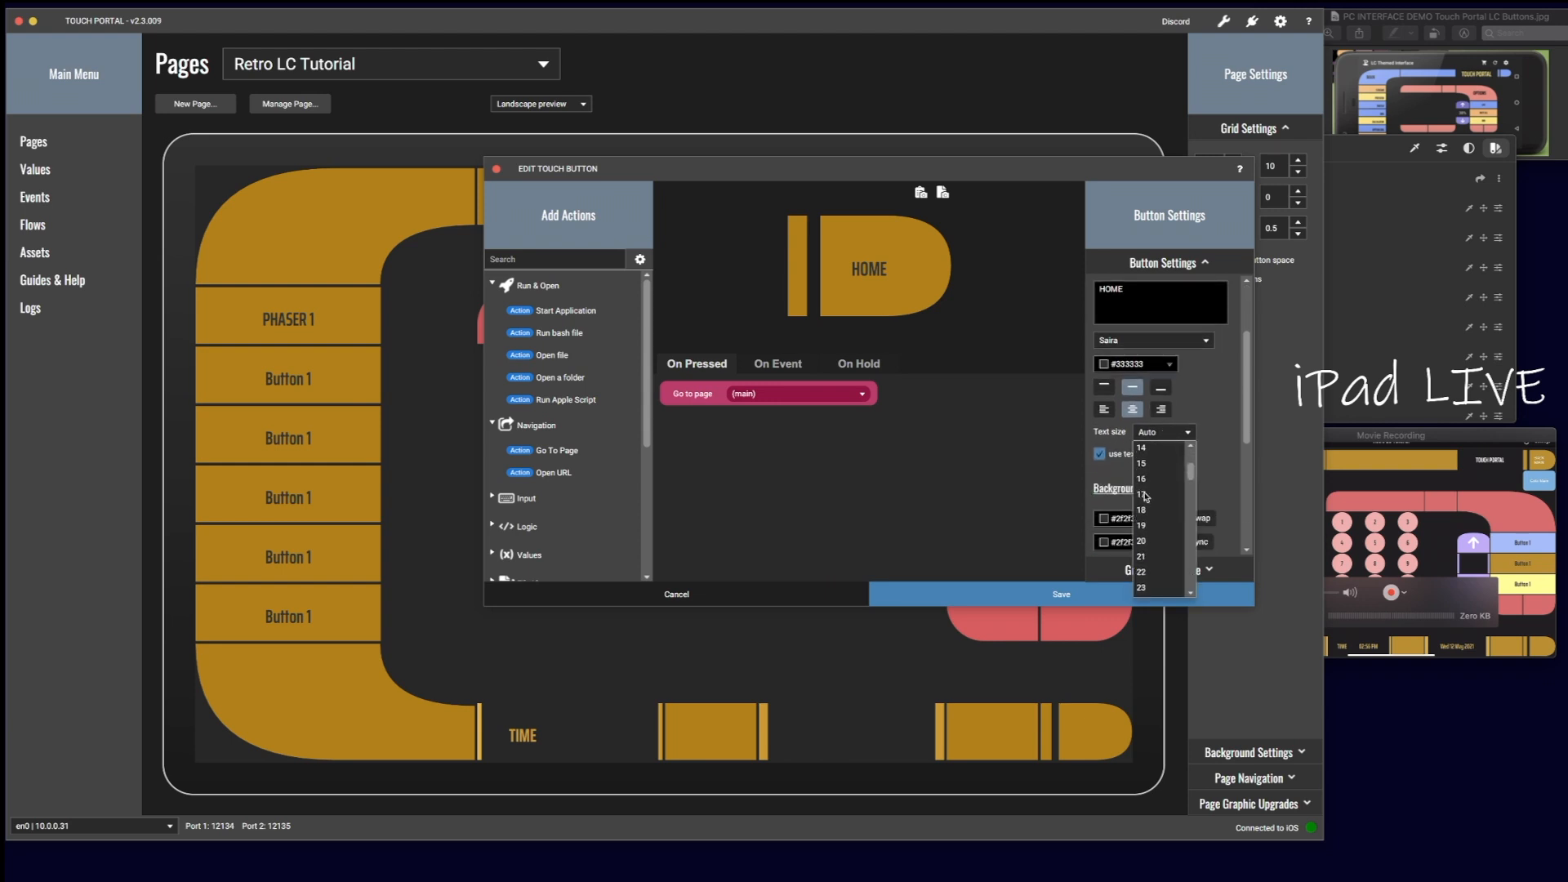
{"action": "left_click", "coordinate": [1144, 519]}
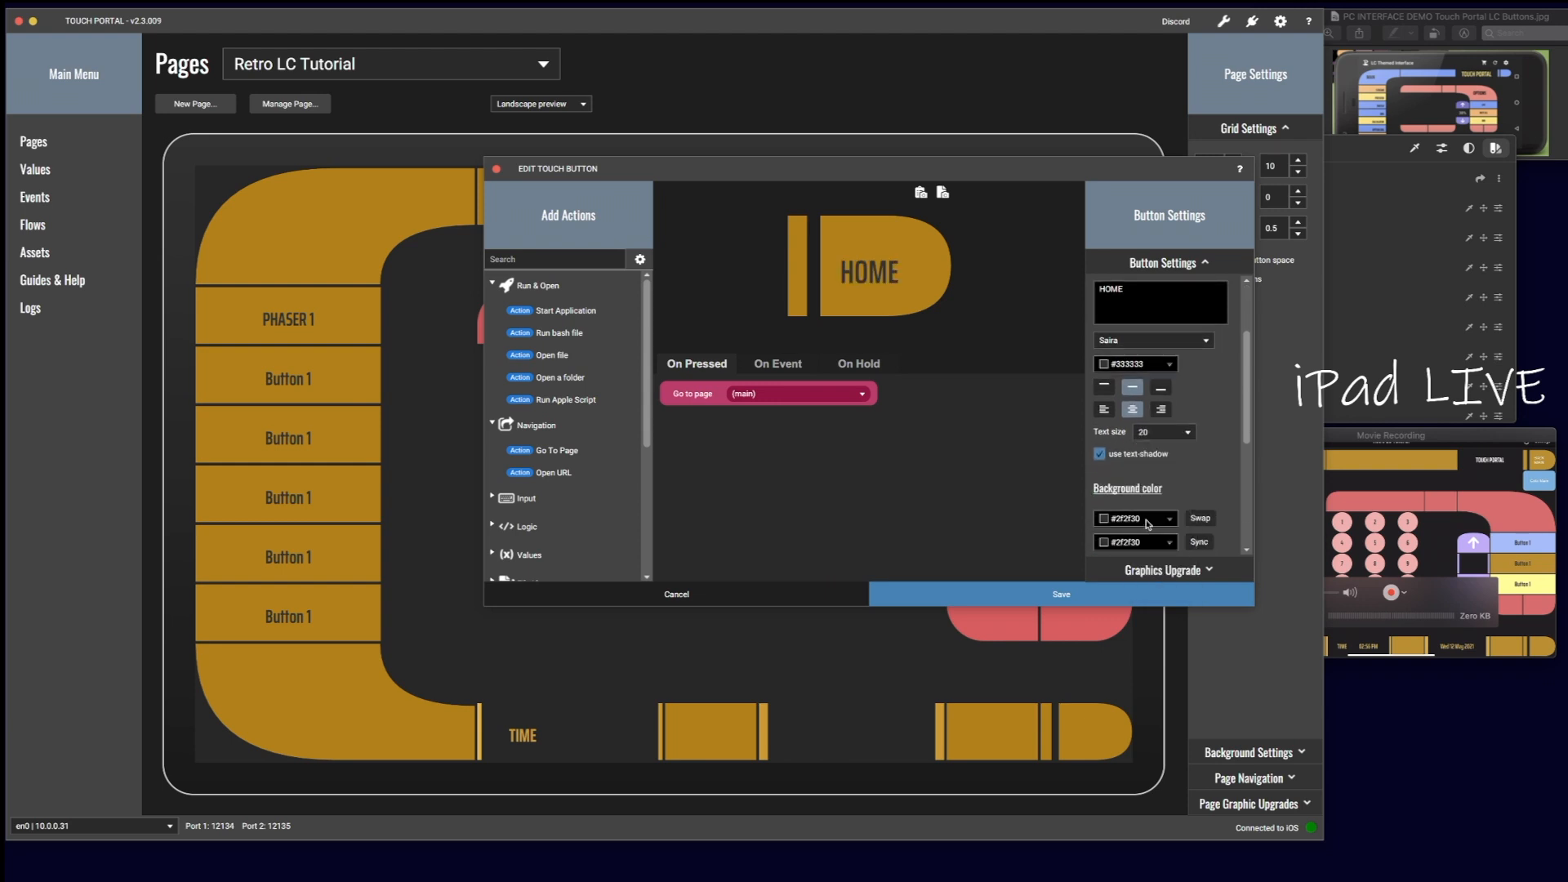
{"action": "left_click", "coordinate": [1108, 590]}
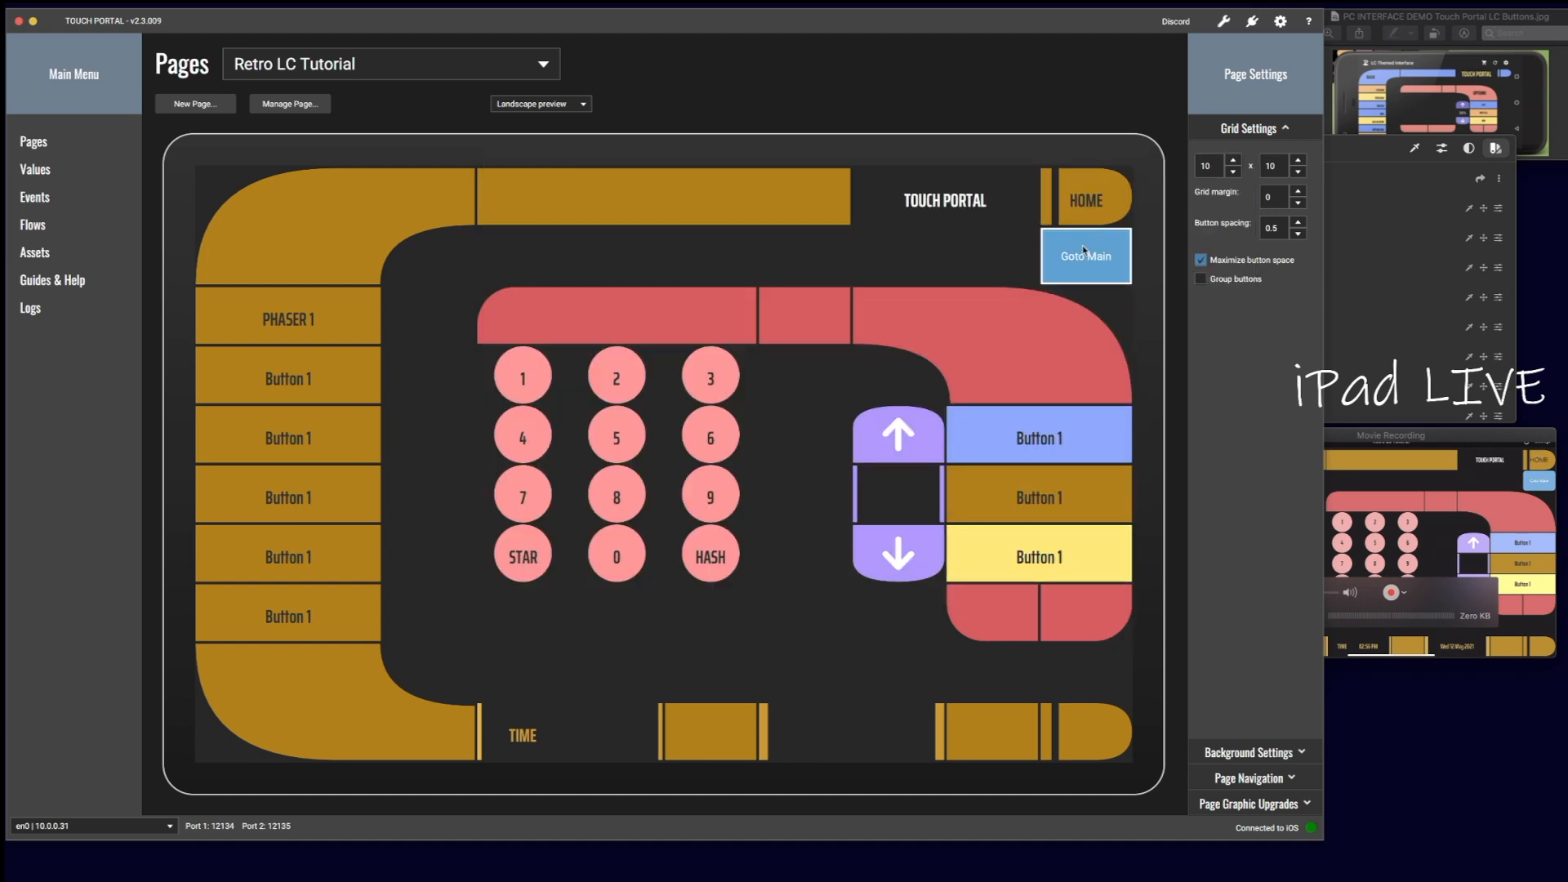
Step: Overwrite the Goto Main button with a copy of the empty cell beside it, and bring the iPad preview window forward
{"action": "right_click", "coordinate": [990, 260]}
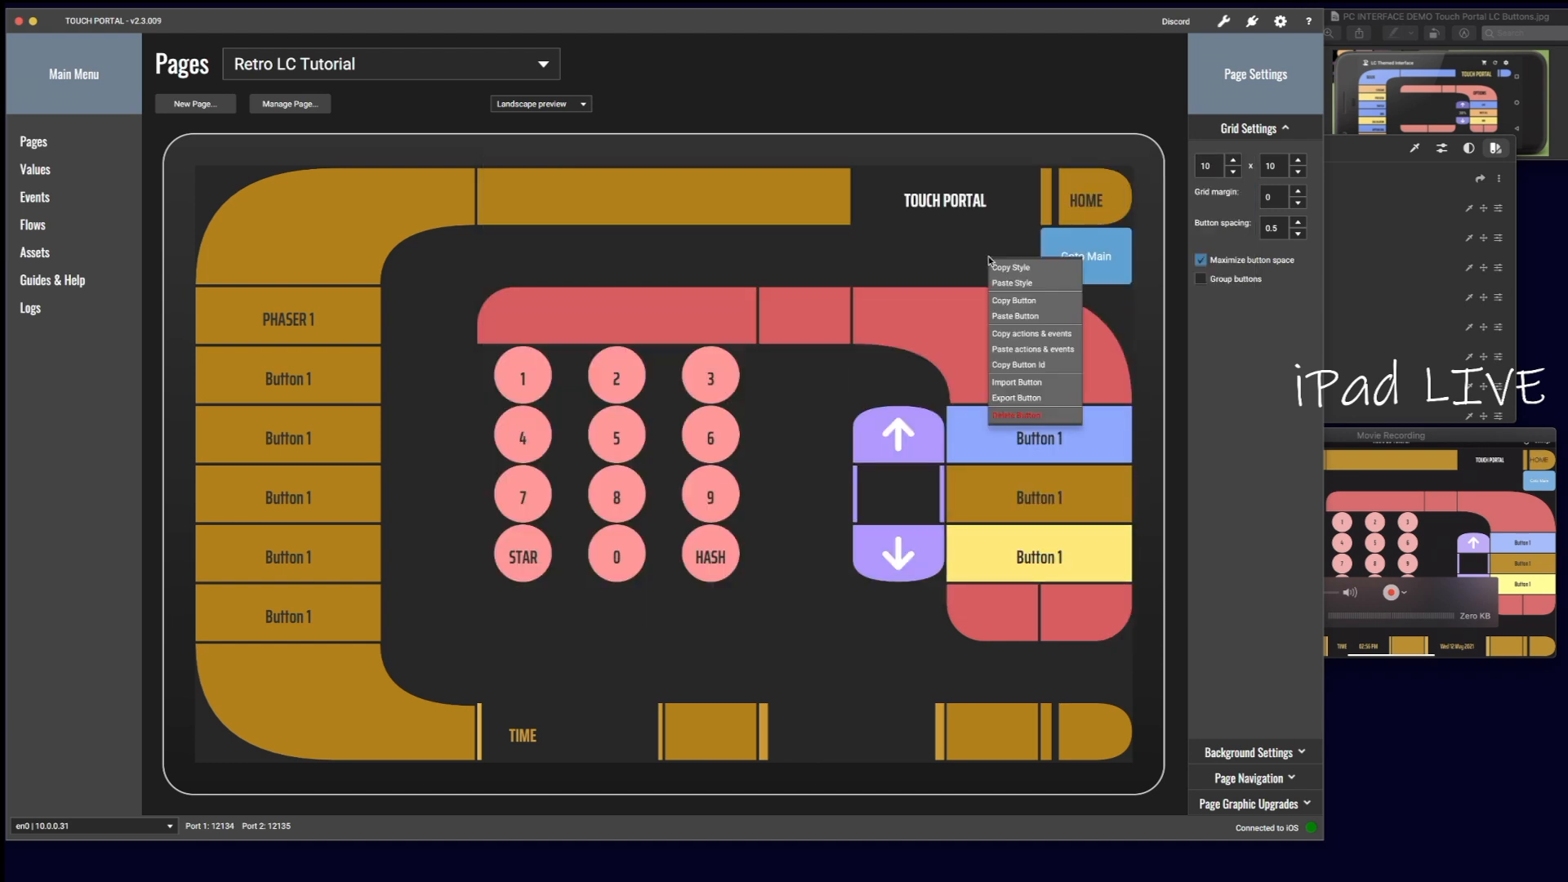
{"action": "left_click", "coordinate": [1006, 301]}
{"action": "right_click", "coordinate": [1081, 248]}
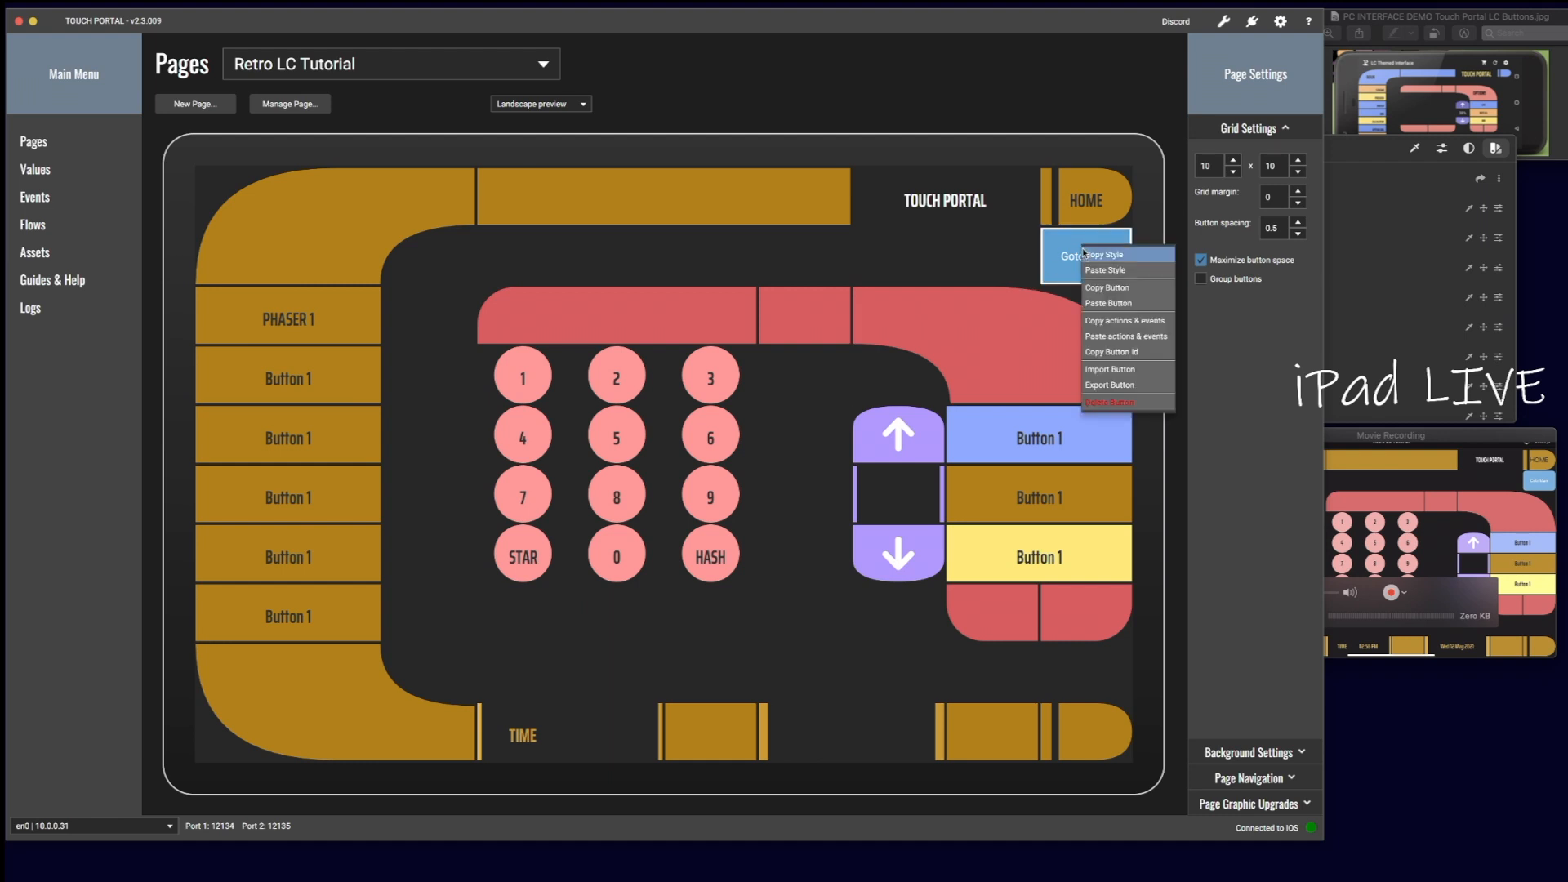
{"action": "left_click", "coordinate": [1092, 302]}
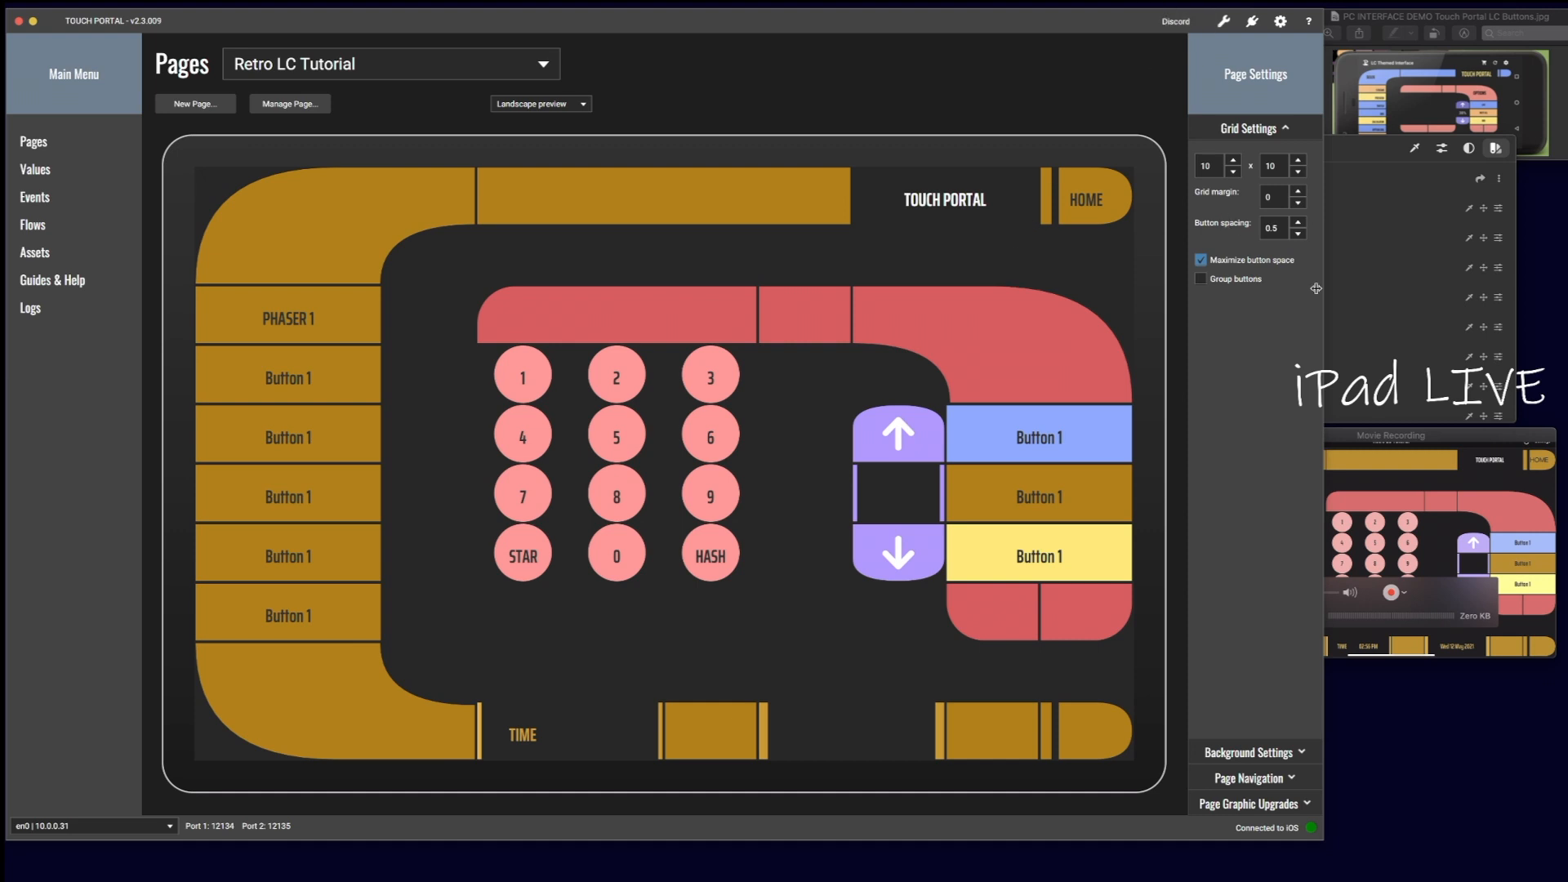
{"action": "left_click_drag", "start_coordinate": [1375, 436], "coordinate": [1336, 439]}
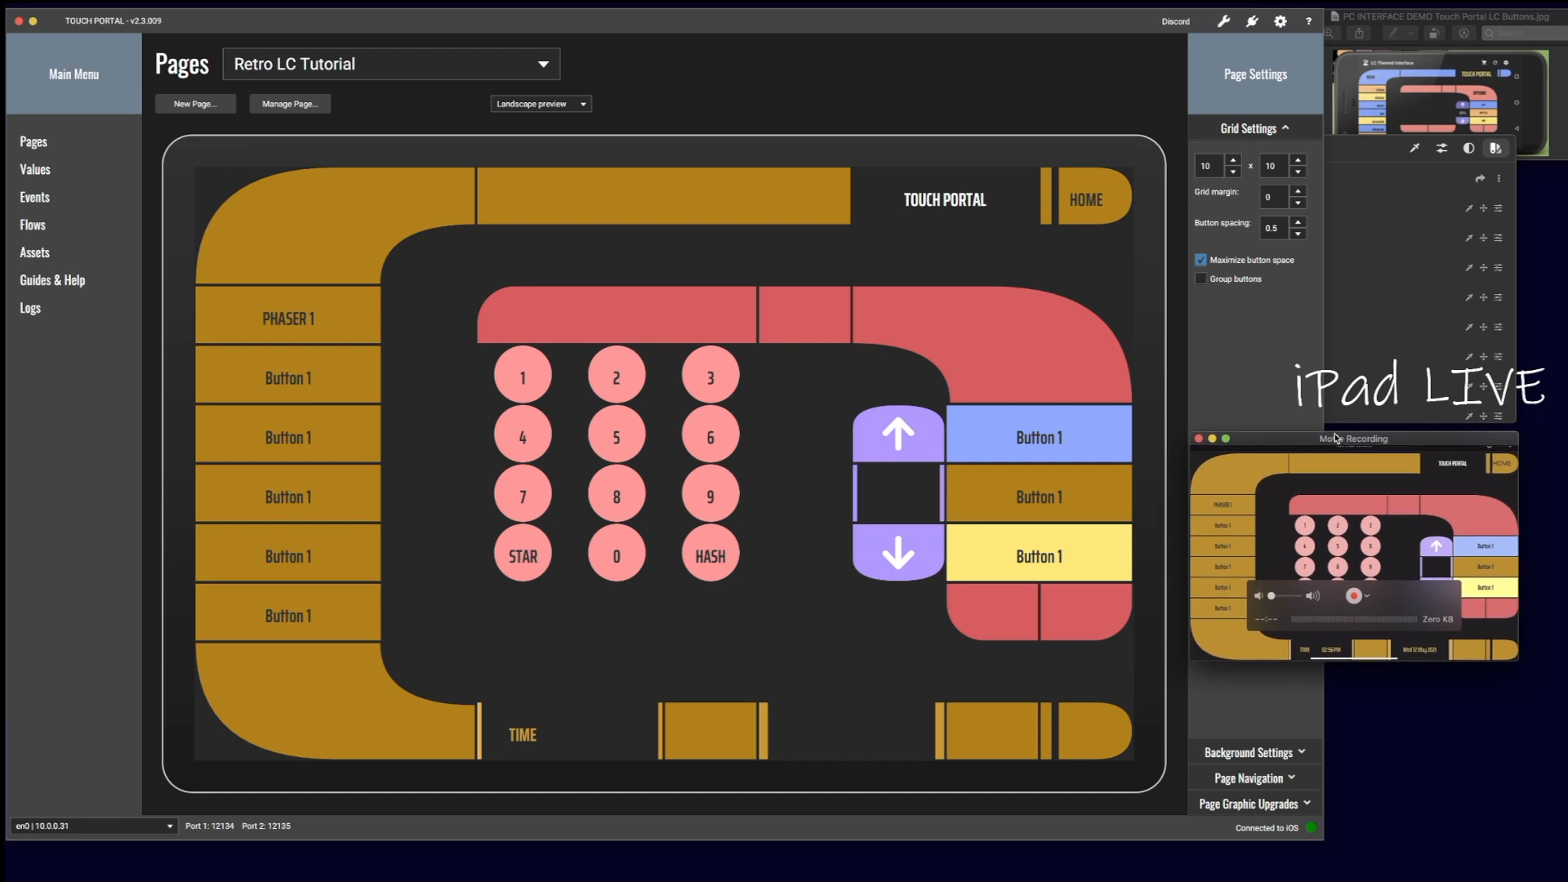